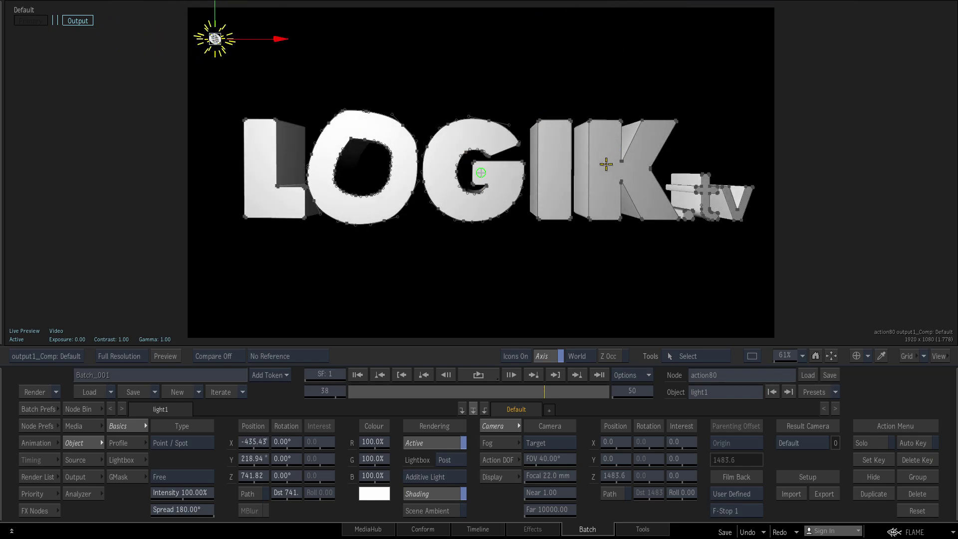
# Step: Generate geometry from the first letter's 3D shape, shape3d1, in the Action schematic
pyautogui.click(714, 272)
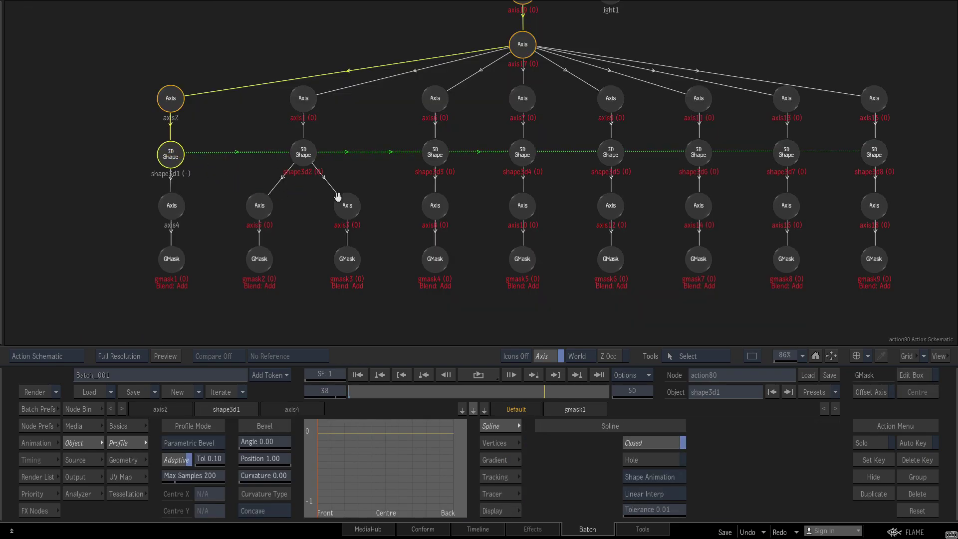
pyautogui.keyDown('ctrl'); pyautogui.moveTo(337, 197); pyautogui.dragTo(370, 204); pyautogui.keyUp('ctrl')
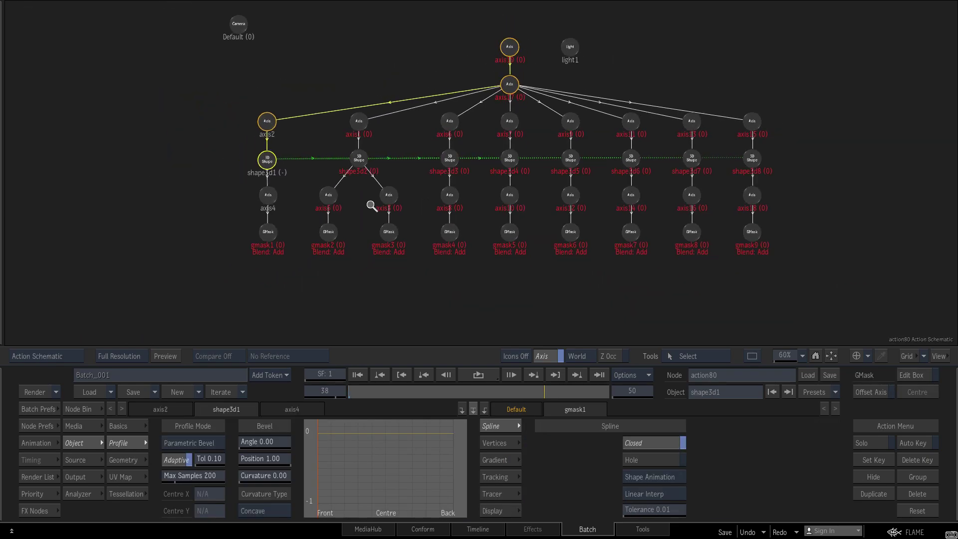
pyautogui.rightClick(265, 160)
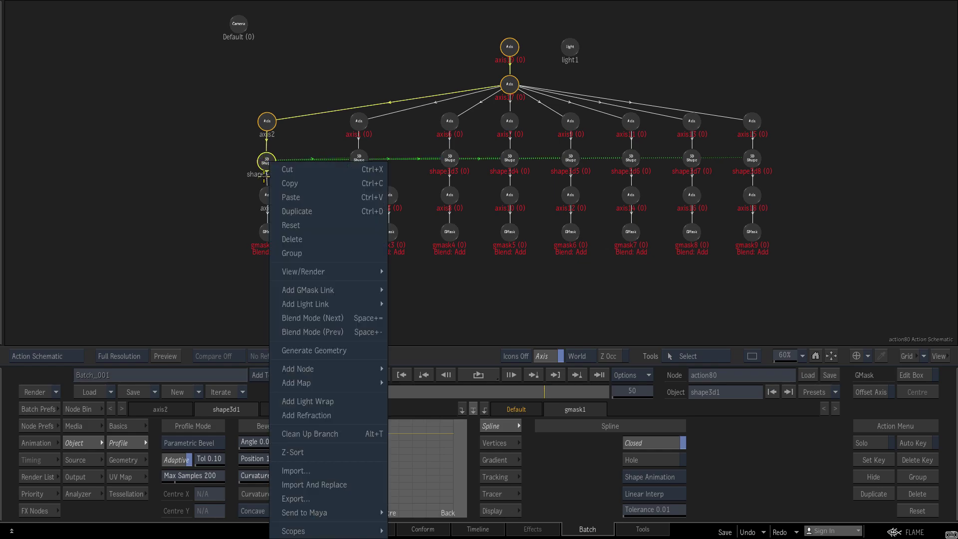
pyautogui.click(325, 351)
# Step: Arrange the generated axis and geometry nodes in a chain beneath axis2, and return to the camera output
pyautogui.moveTo(301, 161); pyautogui.dragTo(233, 154)
pyautogui.moveTo(296, 196); pyautogui.dragTo(221, 186)
pyautogui.moveTo(295, 234); pyautogui.dragTo(216, 222)
pyautogui.moveTo(276, 247)
pyautogui.keyDown('ctrl'); pyautogui.mouseDown()
pyautogui.moveTo(269, 235)
pyautogui.moveTo(404, 212)
pyautogui.mouseUp(); pyautogui.keyUp('ctrl')
pyautogui.moveTo(248, 201); pyautogui.dragTo(214, 219)
pyautogui.keyDown('ctrl'); pyautogui.moveTo(273, 224); pyautogui.dragTo(161, 519); pyautogui.keyUp('ctrl')
pyautogui.moveTo(225, 116); pyautogui.dragTo(271, 115)
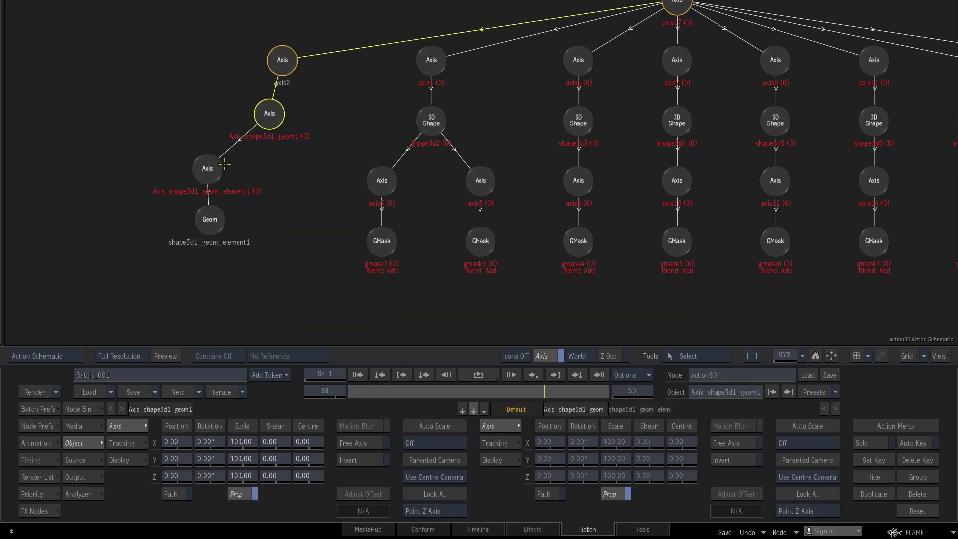
pyautogui.moveTo(217, 166); pyautogui.dragTo(278, 168)
pyautogui.moveTo(214, 220); pyautogui.dragTo(272, 240)
pyautogui.press('F4')
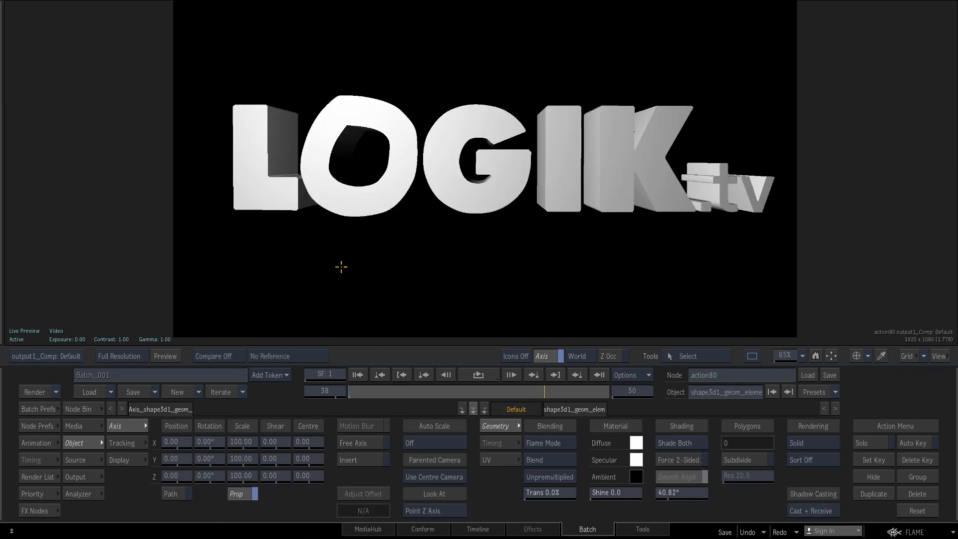
# Step: Enable Auto Key, turn off proportional scaling on the L's generated axis, and keyframe its Y scale at 0 on frame 1
pyautogui.press('F8')
pyautogui.click(268, 174)
pyautogui.click(271, 240)
pyautogui.press('F4')
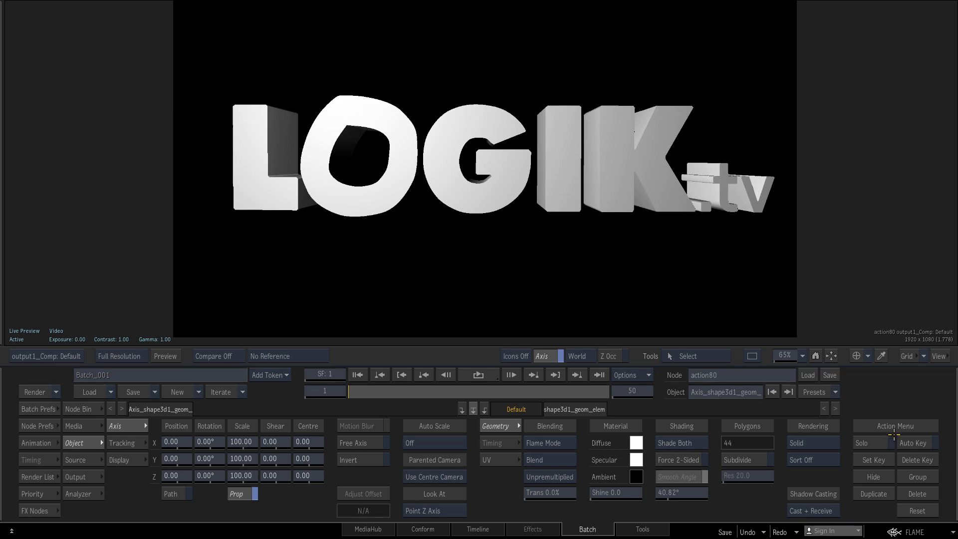
pyautogui.click(913, 443)
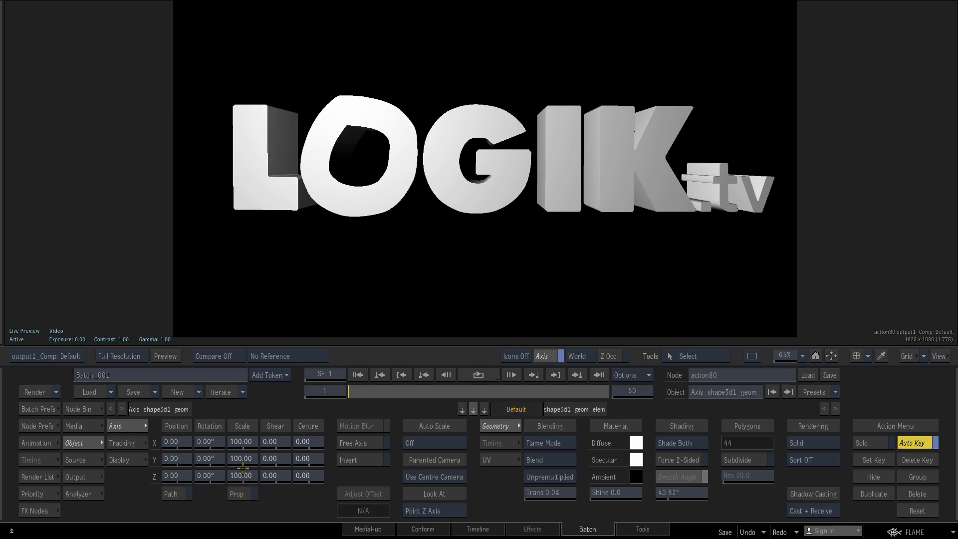
pyautogui.moveTo(247, 467); pyautogui.dragTo(194, 478)
pyautogui.click(236, 459)
pyautogui.click(227, 439)
pyautogui.click(270, 440)
# Step: Keyframe the L's Y scale to 124 at frame 6, adjust it at frame 9, and settle it at 100 on frame 11
pyautogui.press('space')
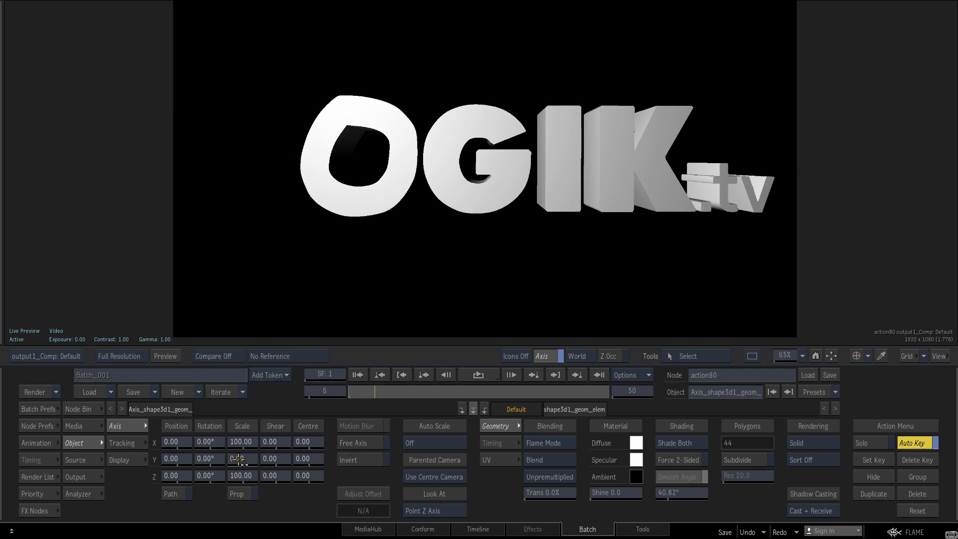
pyautogui.moveTo(246, 459); pyautogui.dragTo(269, 461)
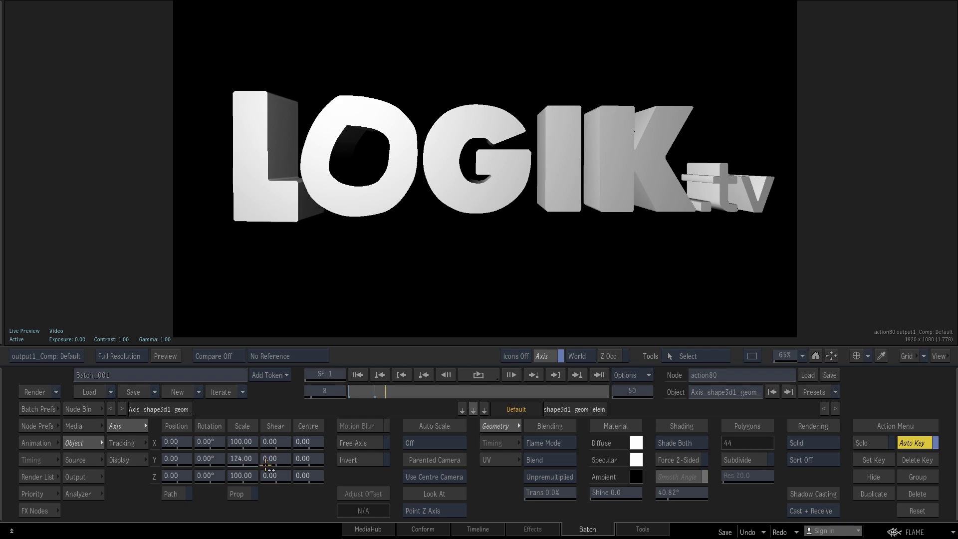
pyautogui.moveTo(247, 468)
pyautogui.mouseDown()
pyautogui.moveTo(208, 468)
pyautogui.moveTo(251, 463)
pyautogui.mouseUp()
# Step: Play the L's Y scale animation from the first frame and scrub through it to check the bounce
pyautogui.click(358, 375)
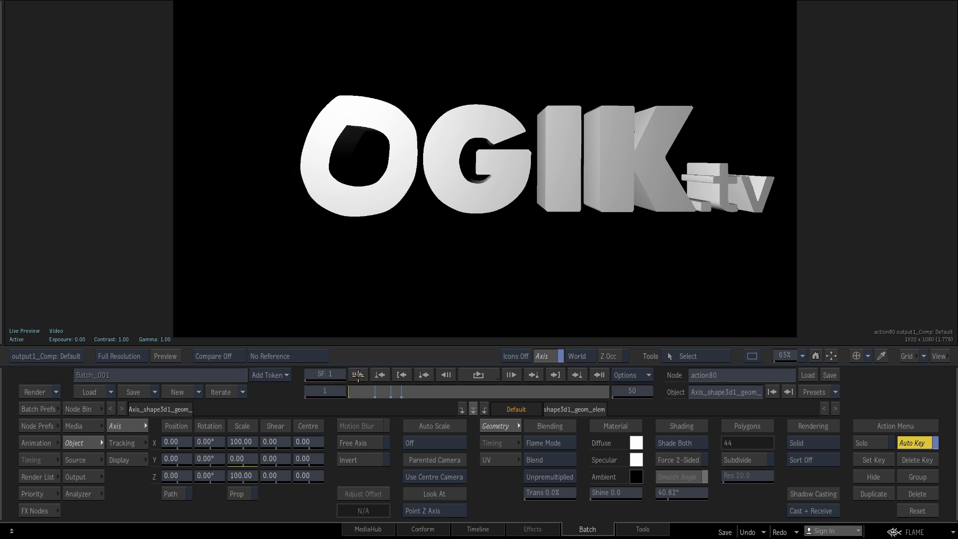
pyautogui.click(480, 375)
pyautogui.press('space')
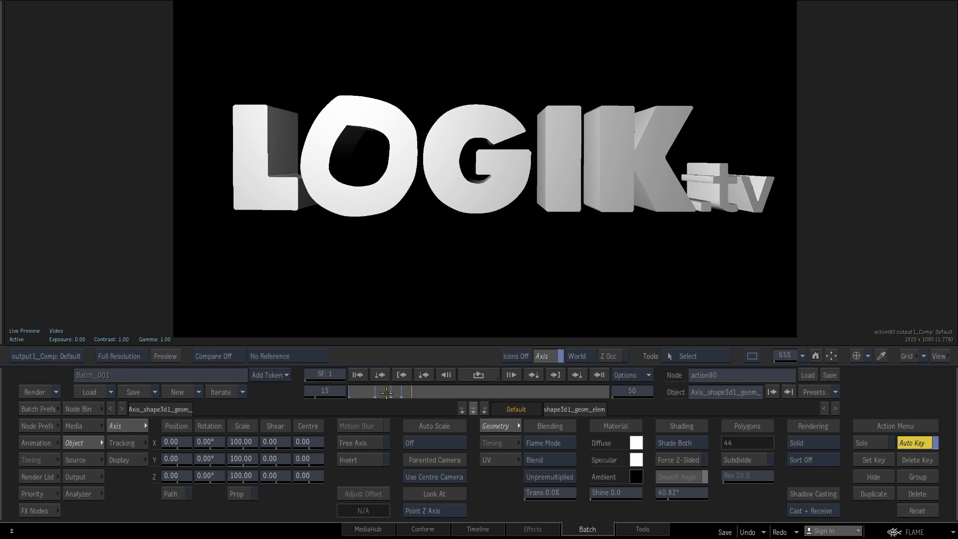
pyautogui.moveTo(407, 396); pyautogui.dragTo(400, 396)
pyautogui.press('Escape')
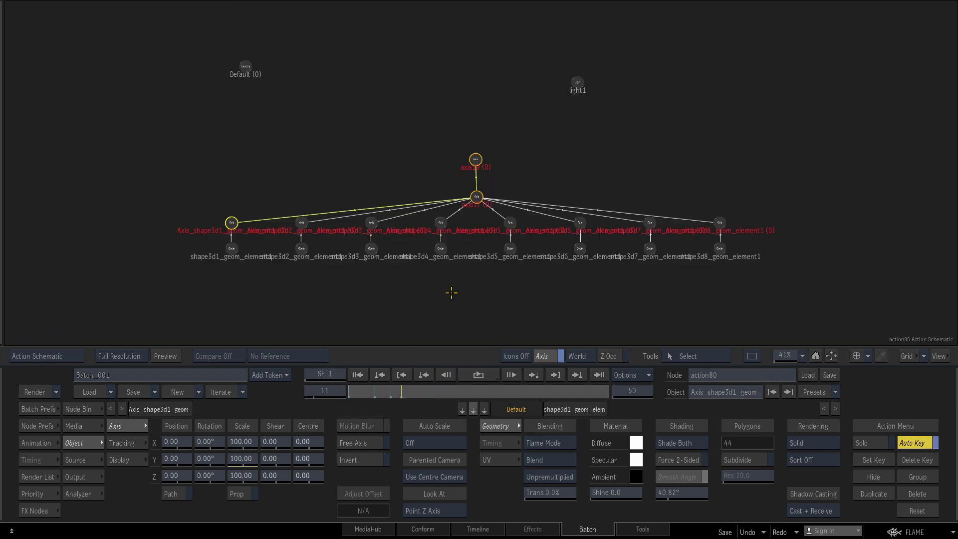
# Step: Select and copy all keyframes of the first letter's Y scale curve in the animation channels
pyautogui.click(24, 443)
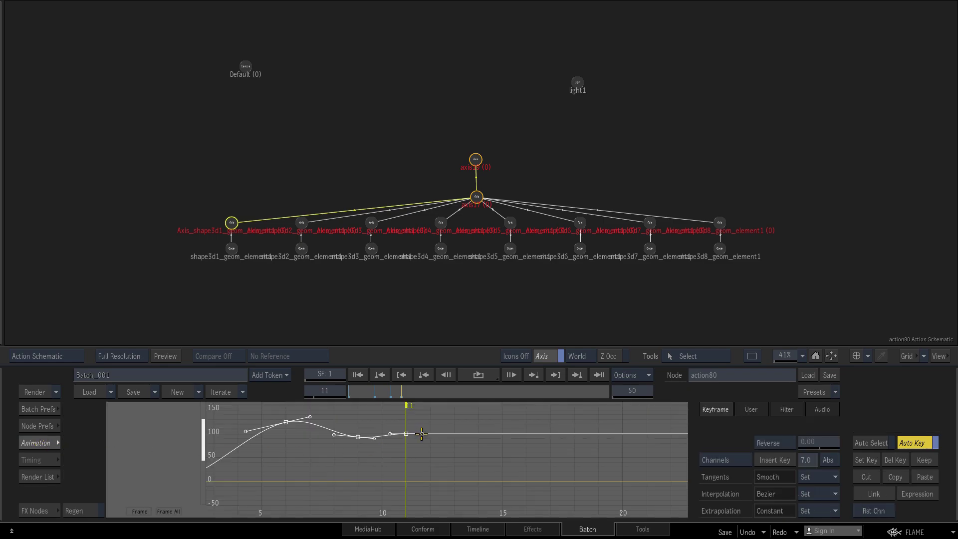
pyautogui.keyDown('ctrl'); pyautogui.moveTo(430, 464); pyautogui.dragTo(539, 462); pyautogui.keyUp('ctrl')
pyautogui.moveTo(519, 412); pyautogui.dragTo(227, 514)
# Step: Paste the copied scale curve onto the Y scale of the second letter's axis at frame 9
pyautogui.moveTo(403, 390); pyautogui.dragTo(389, 394)
pyautogui.click(300, 223)
pyautogui.click(41, 442)
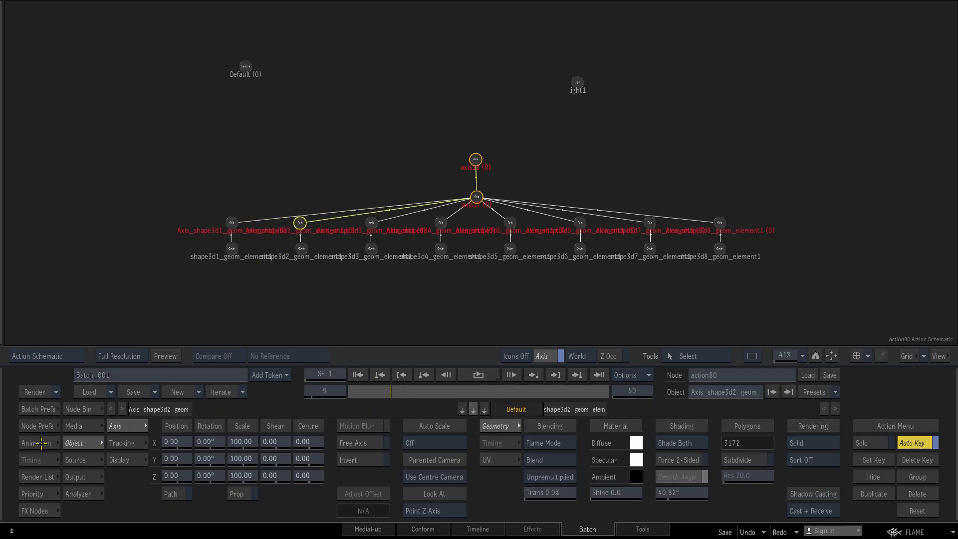
pyautogui.click(40, 444)
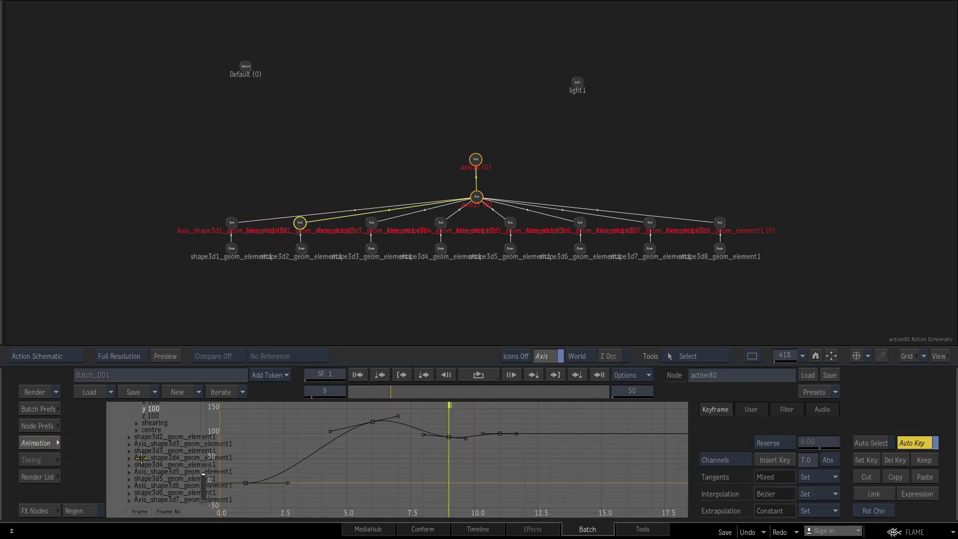
pyautogui.click(923, 476)
# Step: Paste the copied scale curve onto the Y scale of the third letter's axis at frame 17
pyautogui.click(371, 225)
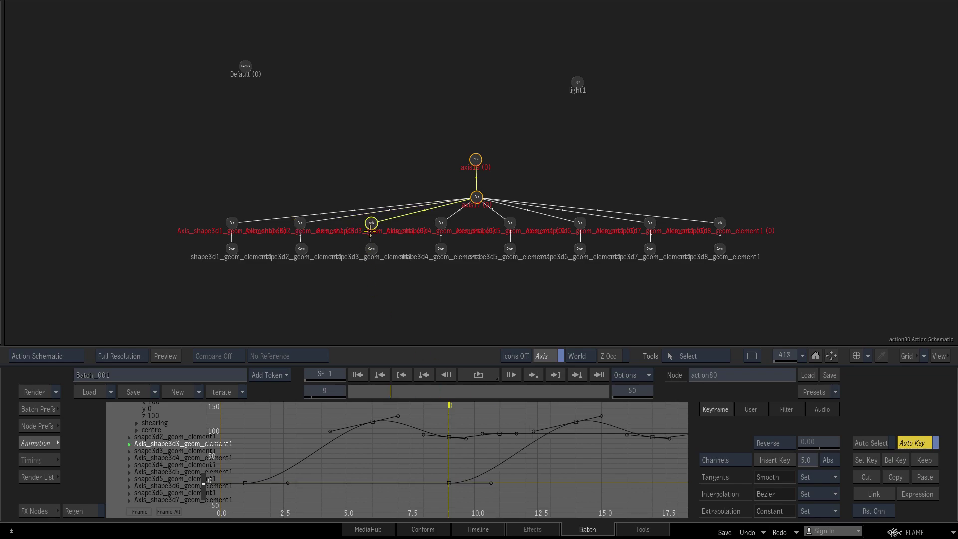
pyautogui.click(298, 223)
pyautogui.click(432, 393)
pyautogui.click(360, 232)
pyautogui.click(52, 443)
pyautogui.click(52, 442)
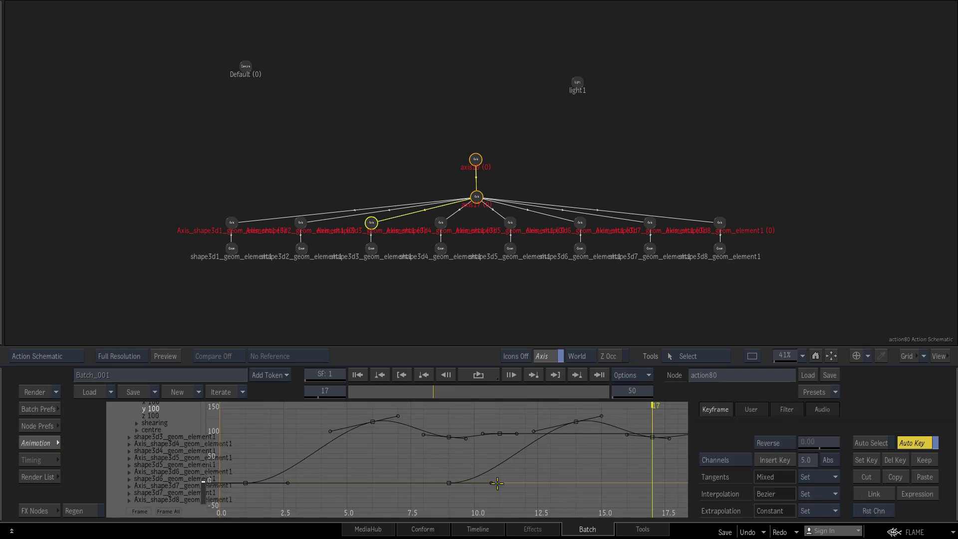
pyautogui.click(922, 476)
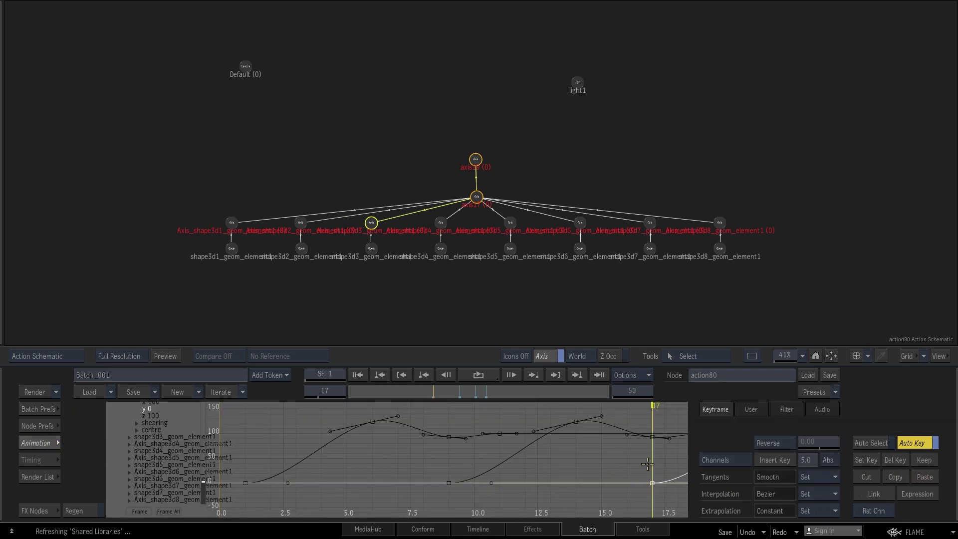
pyautogui.click(170, 511)
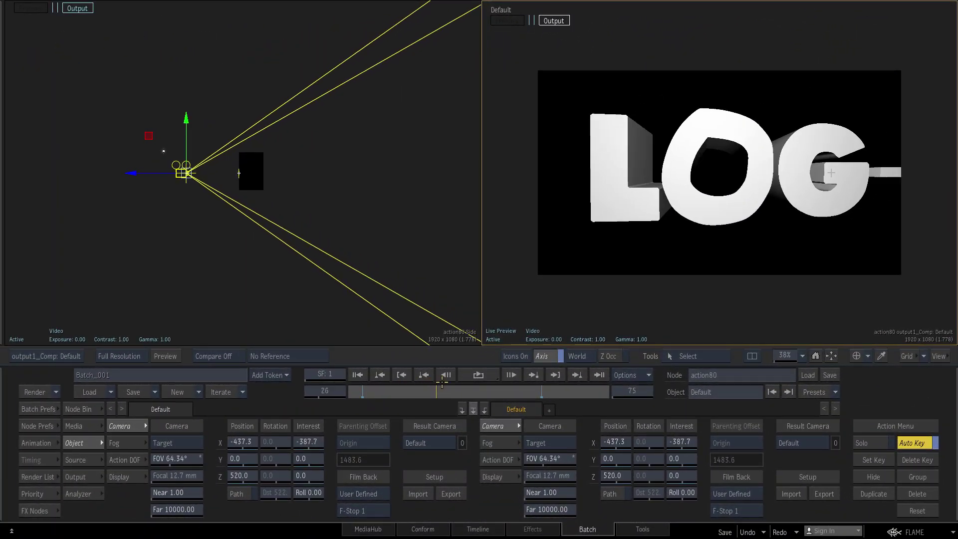
# Step: Play the complete logo and camera animation from the first frame
pyautogui.moveTo(442, 381); pyautogui.dragTo(349, 405)
pyautogui.click(478, 375)
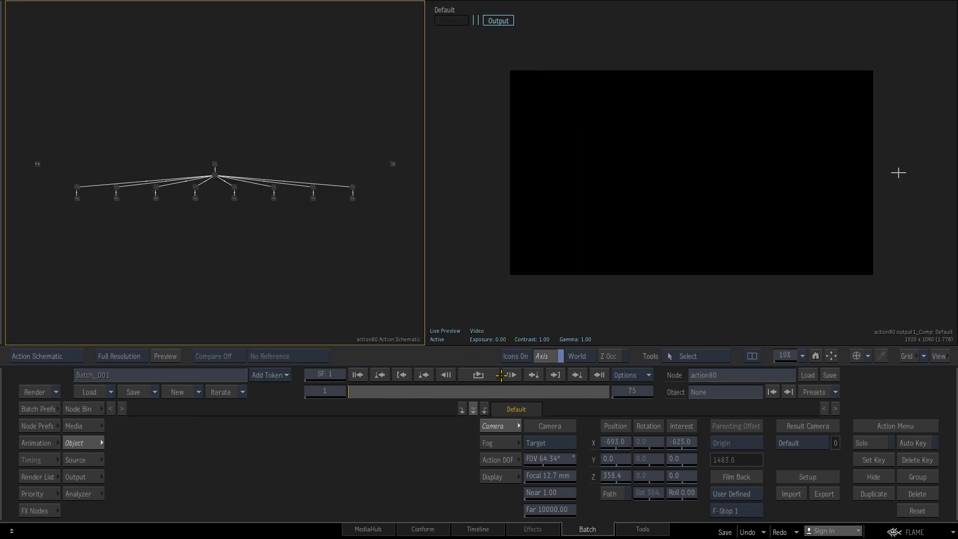
pyautogui.click(488, 375)
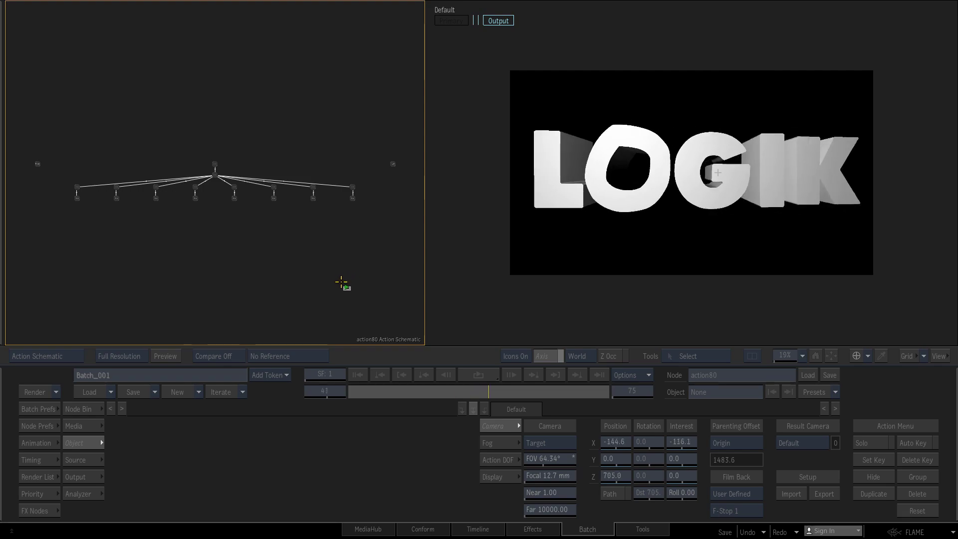
# Step: Select all nodes in the Action schematic and send them to Maya as a new scene, discarding Maya's untitled scene
pyautogui.moveTo(20, 131); pyautogui.dragTo(370, 254)
pyautogui.rightClick(37, 164)
pyautogui.moveTo(75, 513)
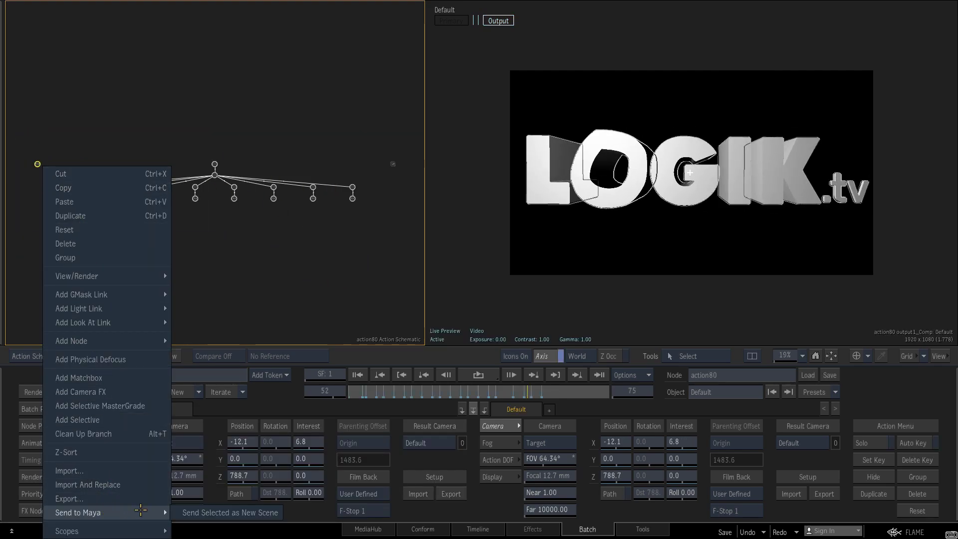
pyautogui.click(231, 512)
pyautogui.click(291, 287)
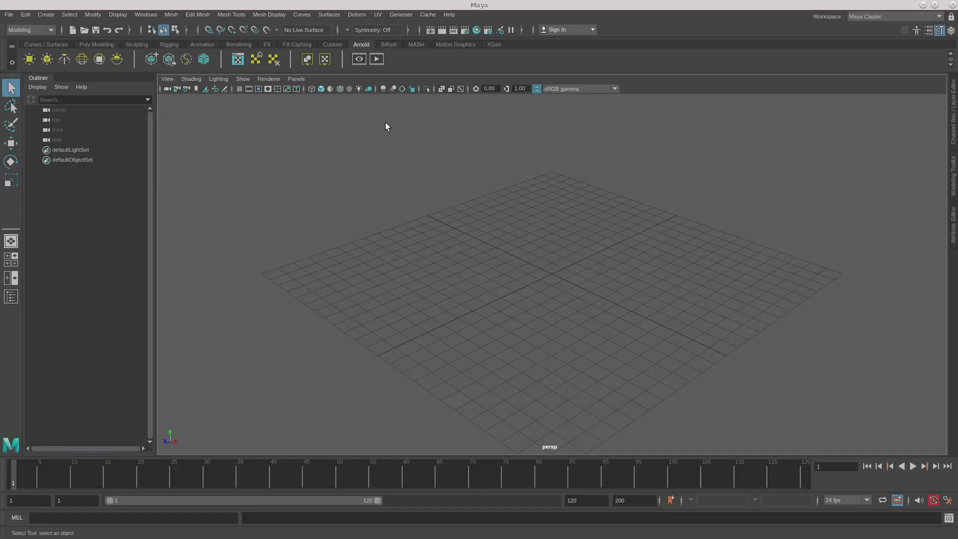
pyautogui.click(474, 257)
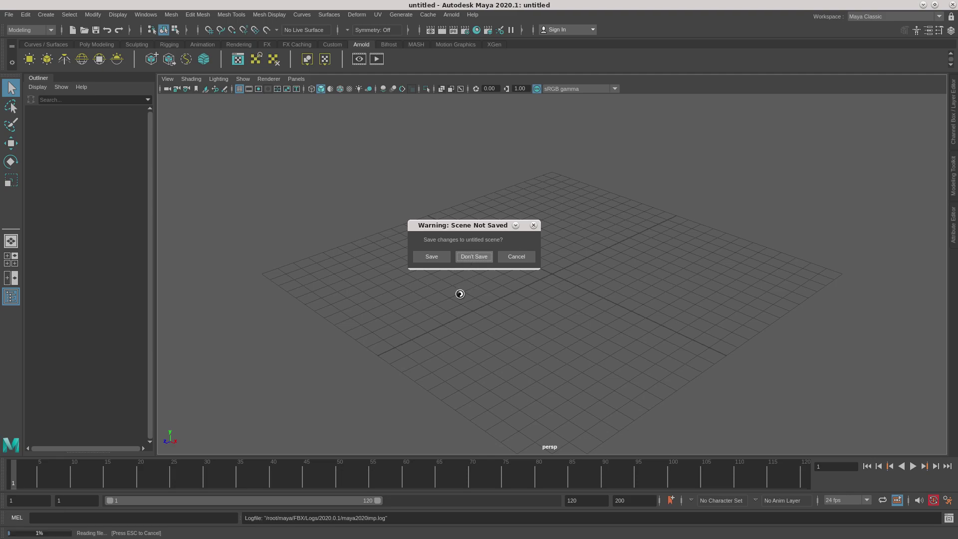
# Step: Set the playback end to frame 75 and the frame rate to 24 fps, and scrub through the imported animation
pyautogui.moveTo(39, 473); pyautogui.dragTo(145, 472)
pyautogui.moveTo(589, 501); pyautogui.dragTo(541, 508)
pyautogui.write('75')
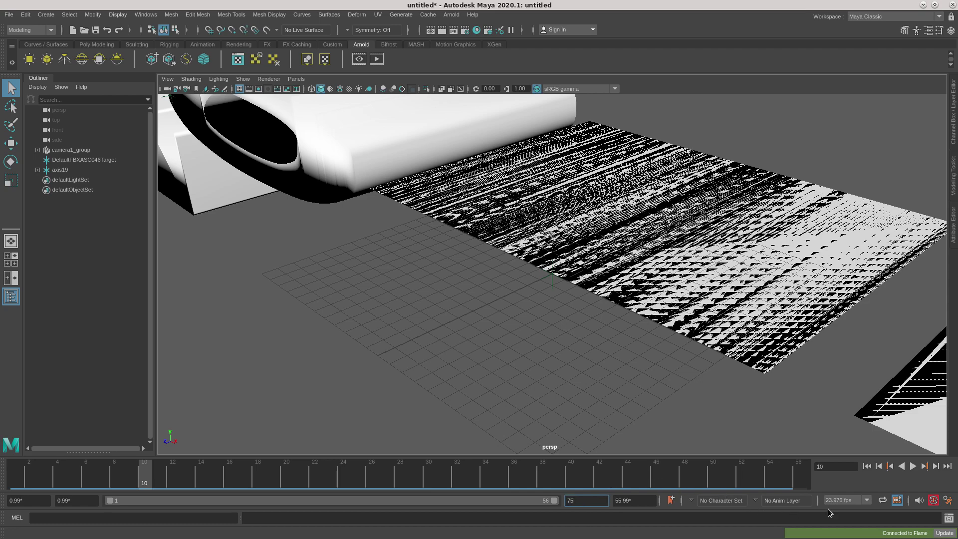
pyautogui.click(846, 501)
pyautogui.moveTo(870, 415); pyautogui.dragTo(869, 422)
pyautogui.click(837, 469)
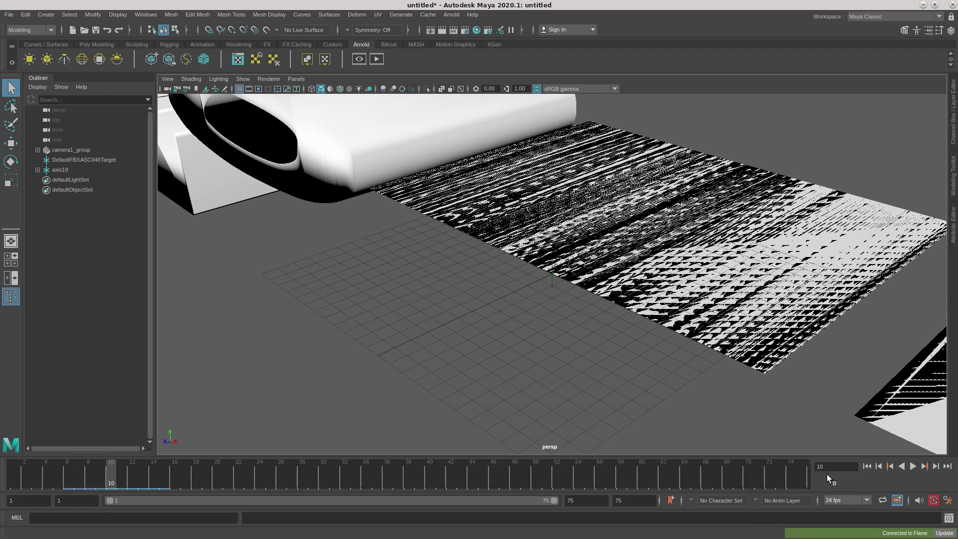
pyautogui.click(585, 500)
pyautogui.moveTo(791, 472); pyautogui.dragTo(206, 472)
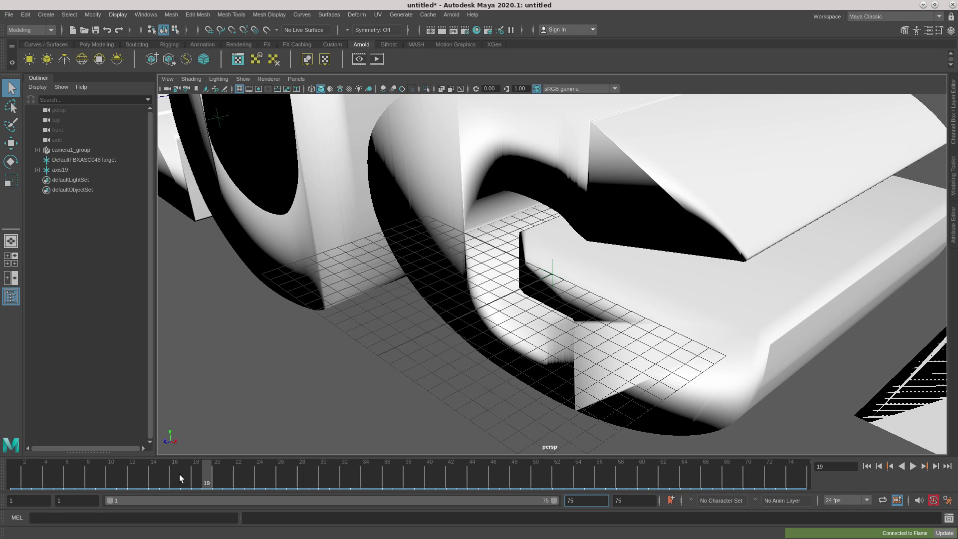
# Step: Look through the imported Default camera and play the logo animation
pyautogui.click(296, 79)
pyautogui.moveTo(349, 89)
pyautogui.click(414, 90)
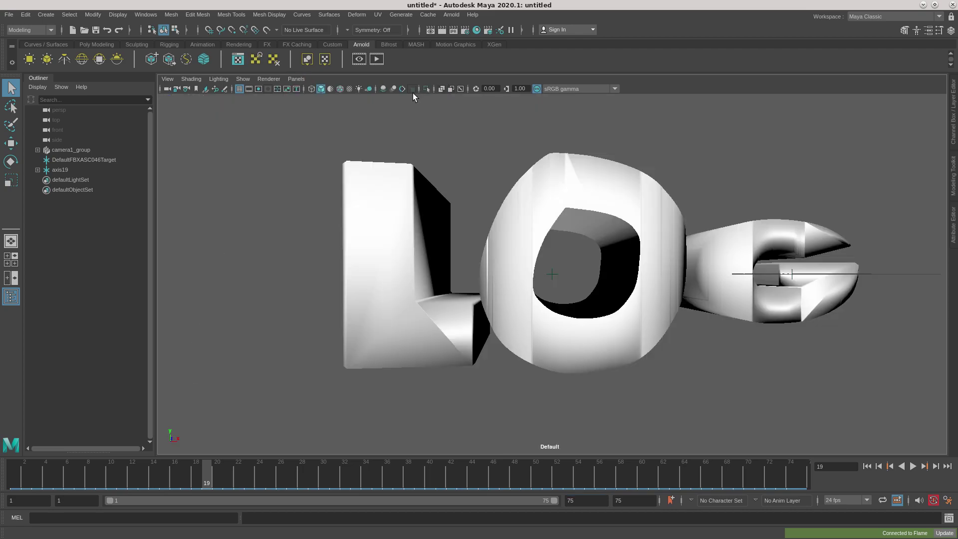
pyautogui.moveTo(358, 489); pyautogui.dragTo(695, 475)
pyautogui.click(914, 470)
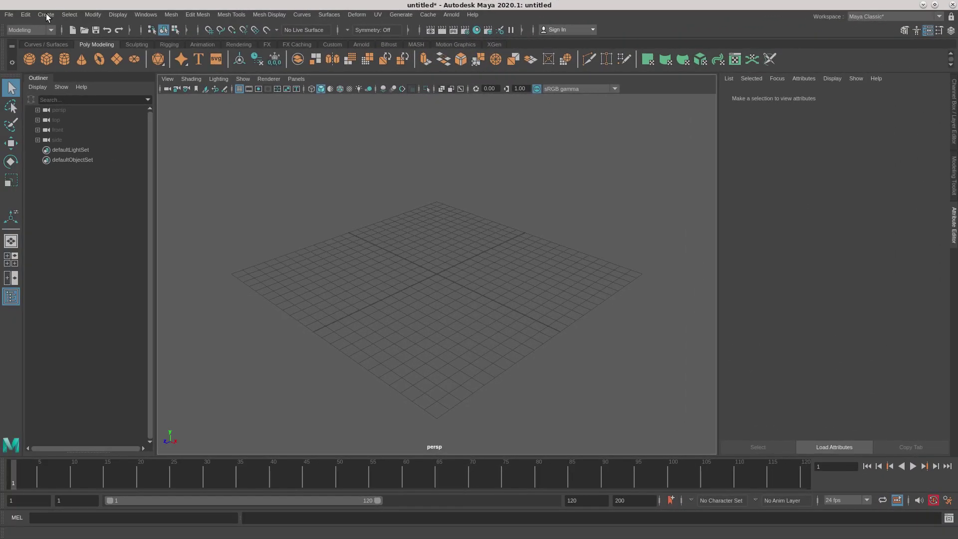
# Step: Create an SVG mesh in the empty scene, import LOGIK_logo.svg from the Desktop folder into it, and frame the logo
pyautogui.click(46, 14)
pyautogui.click(68, 113)
pyautogui.keyDown('alt'); pyautogui.moveTo(496, 284); pyautogui.dragTo(560, 258); pyautogui.keyUp('alt')
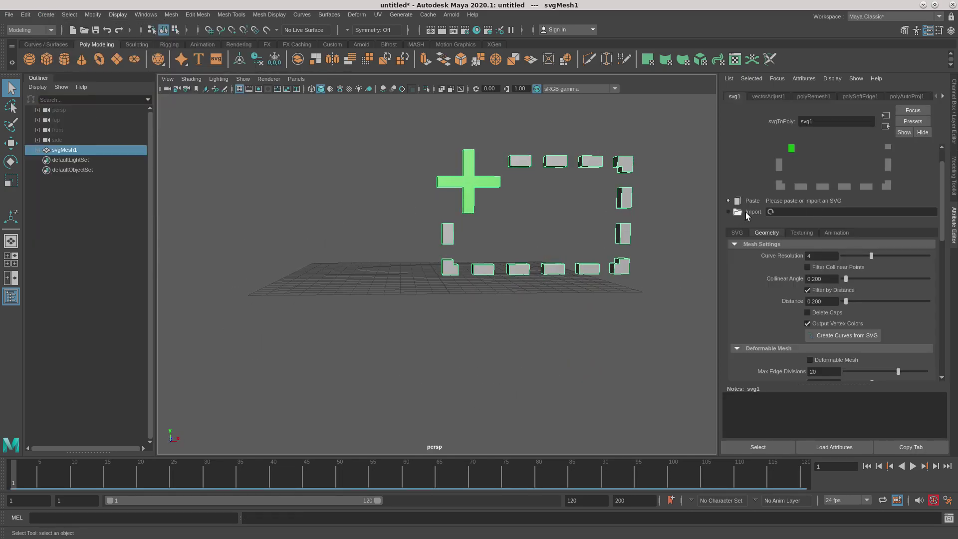
pyautogui.click(737, 211)
pyautogui.click(287, 282)
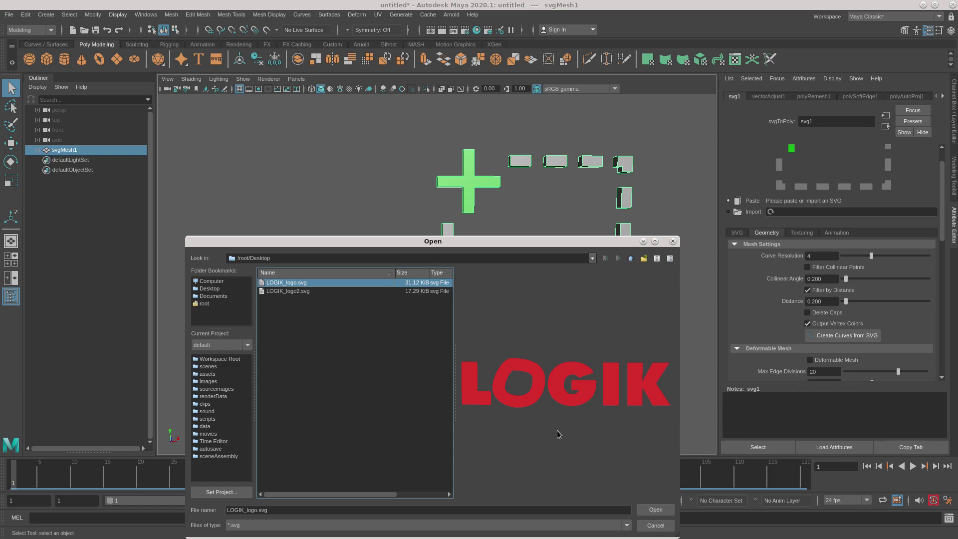
pyautogui.click(655, 509)
pyautogui.press('f')
pyautogui.keyDown('alt'); pyautogui.moveTo(430, 354); pyautogui.dragTo(469, 349); pyautogui.keyUp('alt')
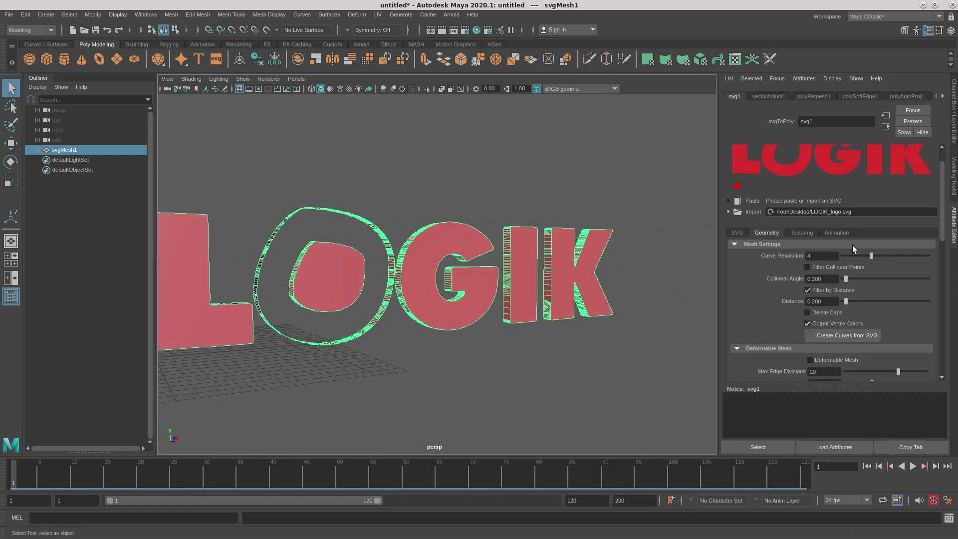
# Step: Try an SVG size of 8 on the imported logo and undo the change
pyautogui.click(737, 233)
pyautogui.moveTo(886, 255)
pyautogui.mouseDown()
pyautogui.moveTo(851, 254)
pyautogui.moveTo(877, 254)
pyautogui.mouseUp()
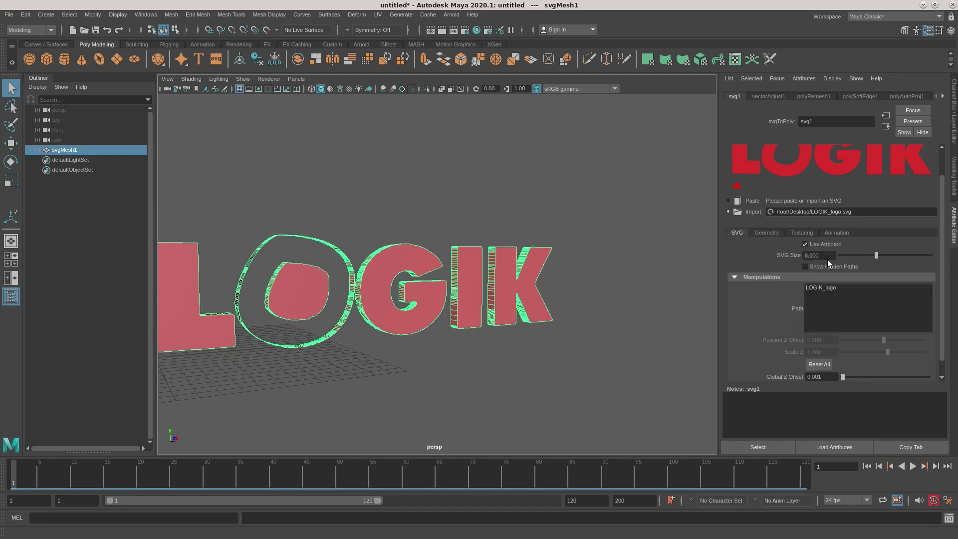
pyautogui.hotkey('ctrl', 'z')
pyautogui.keyDown('alt'); pyautogui.moveTo(459, 308); pyautogui.dragTo(443, 310); pyautogui.keyUp('alt')
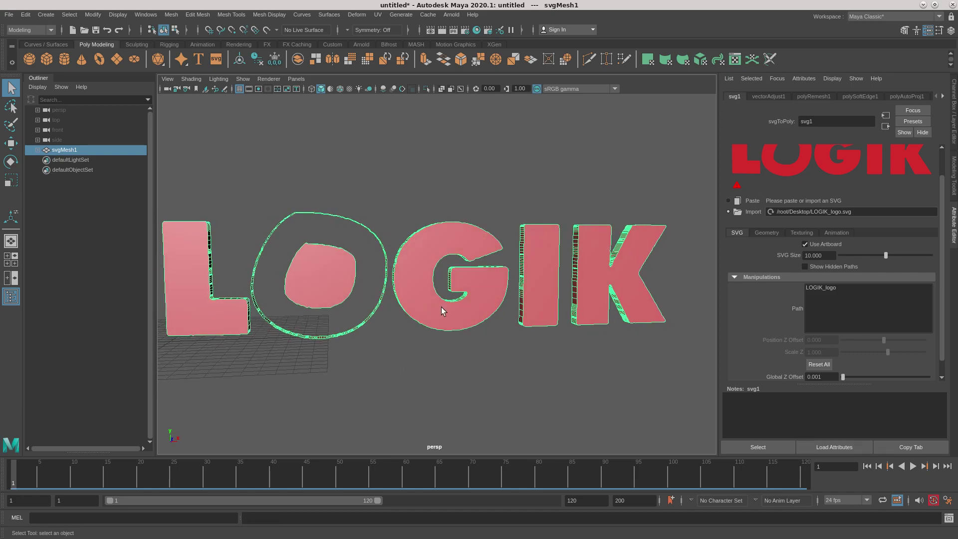
# Step: Create curves from the imported SVG logo geometry and delete the original SVG mesh, keeping only the curve group
pyautogui.click(767, 233)
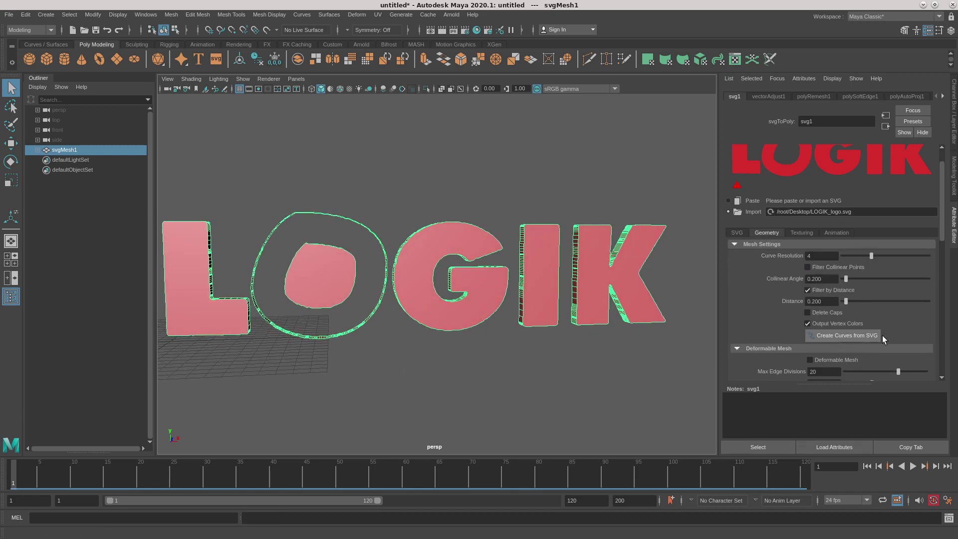
pyautogui.click(852, 339)
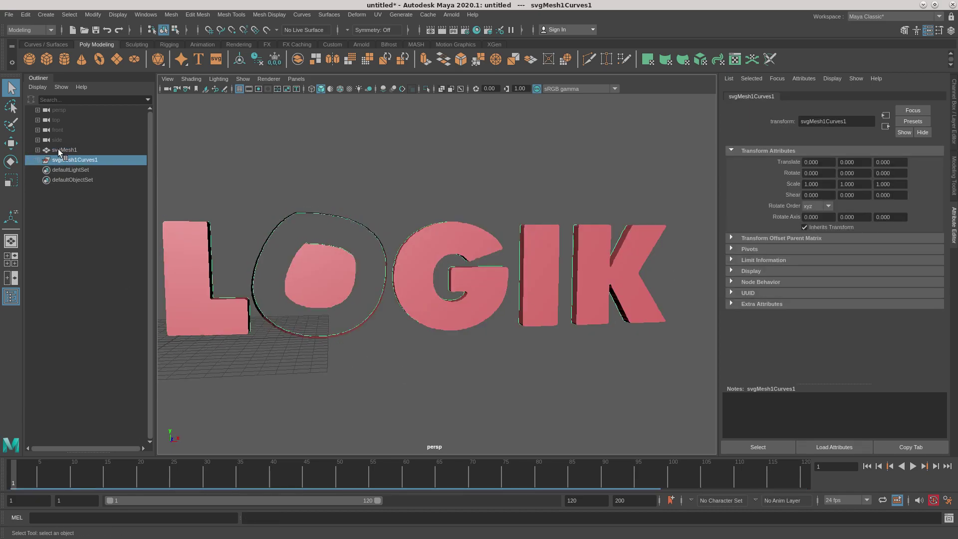
pyautogui.click(38, 160)
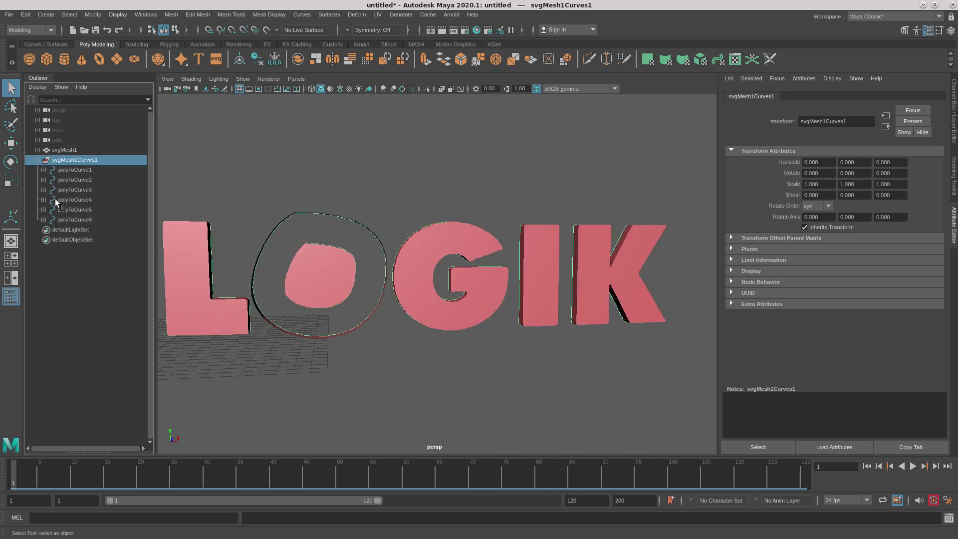
pyautogui.click(66, 150)
pyautogui.press('Delete')
pyautogui.keyDown('alt'); pyautogui.moveTo(478, 267); pyautogui.dragTo(453, 270); pyautogui.keyUp('alt')
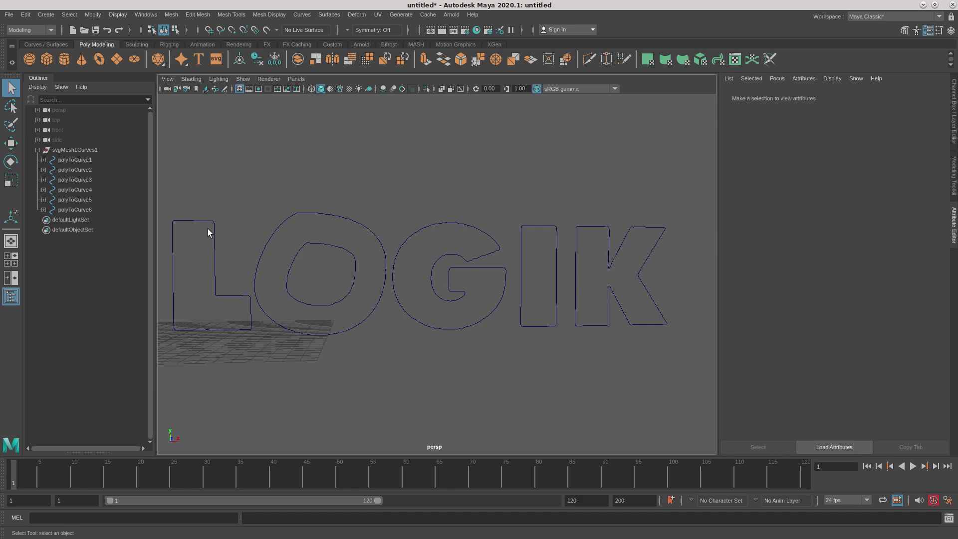
# Step: Create a planar surface from each of the L, G, I and K outline curves
pyautogui.click(207, 246)
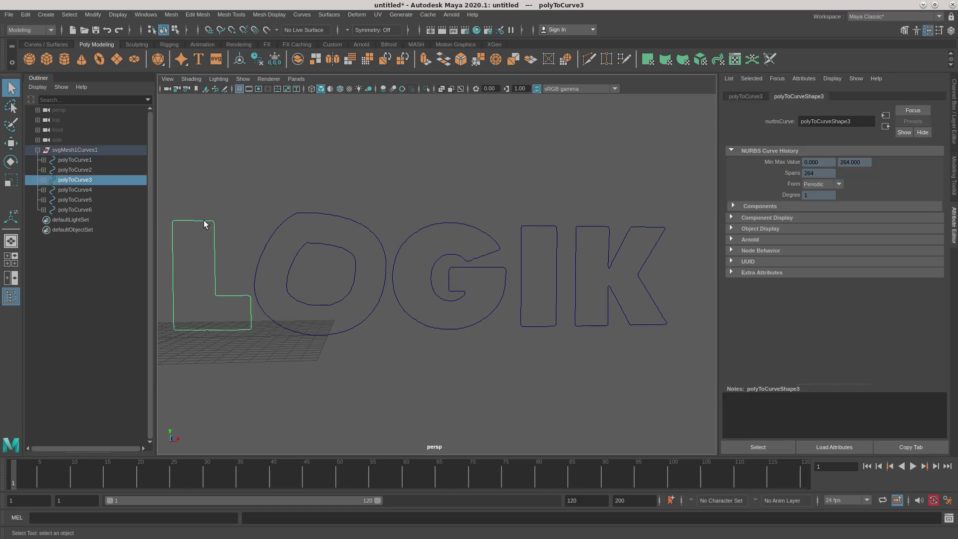
pyautogui.click(45, 44)
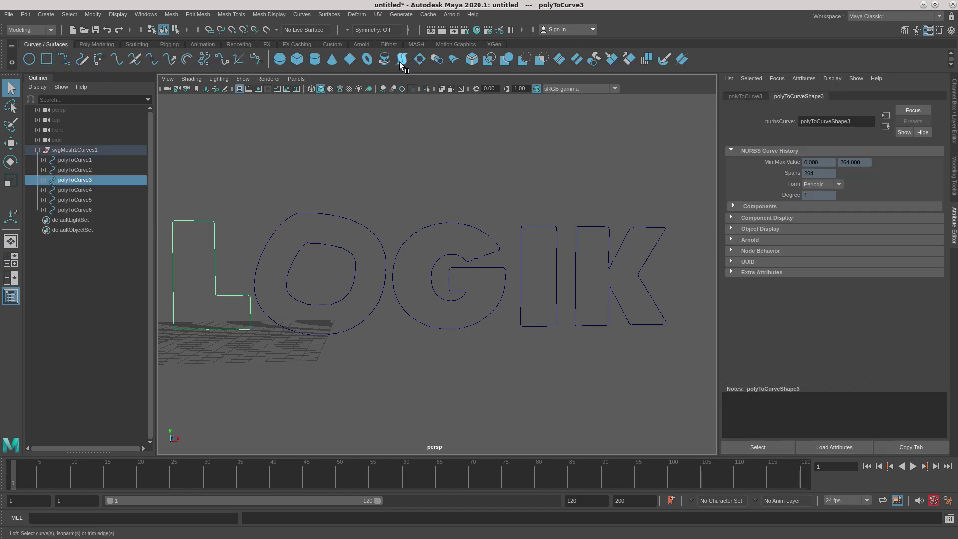
pyautogui.click(421, 60)
pyautogui.click(321, 223)
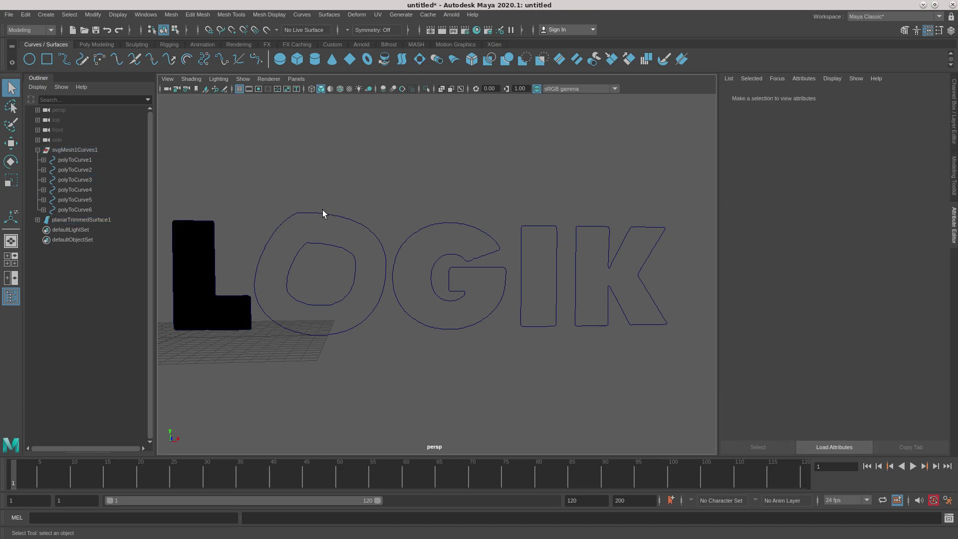
pyautogui.click(424, 232)
pyautogui.click(421, 60)
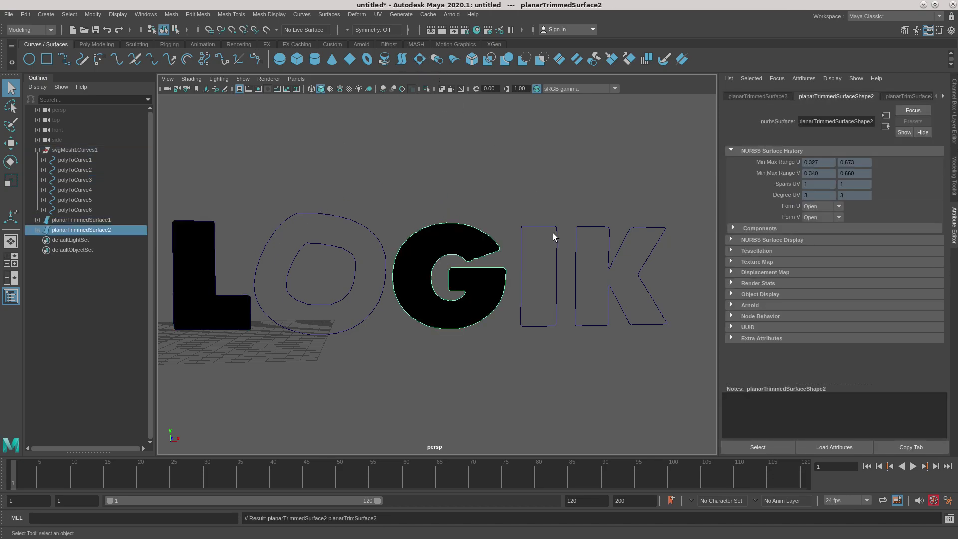
pyautogui.click(557, 233)
pyautogui.click(421, 60)
pyautogui.click(600, 220)
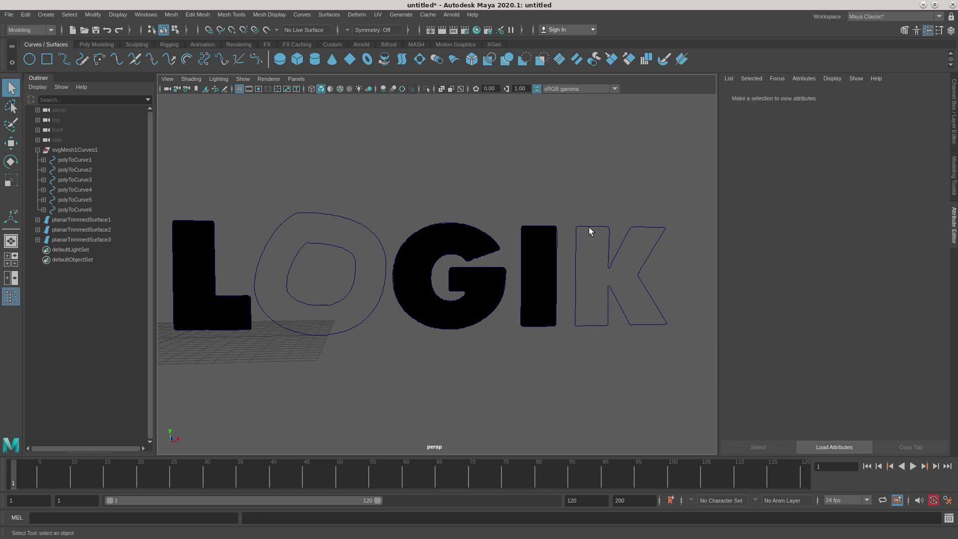
pyautogui.click(584, 232)
pyautogui.click(421, 60)
# Step: Try to create a planar surface for the letter O from its outer curve and undo it
pyautogui.click(314, 214)
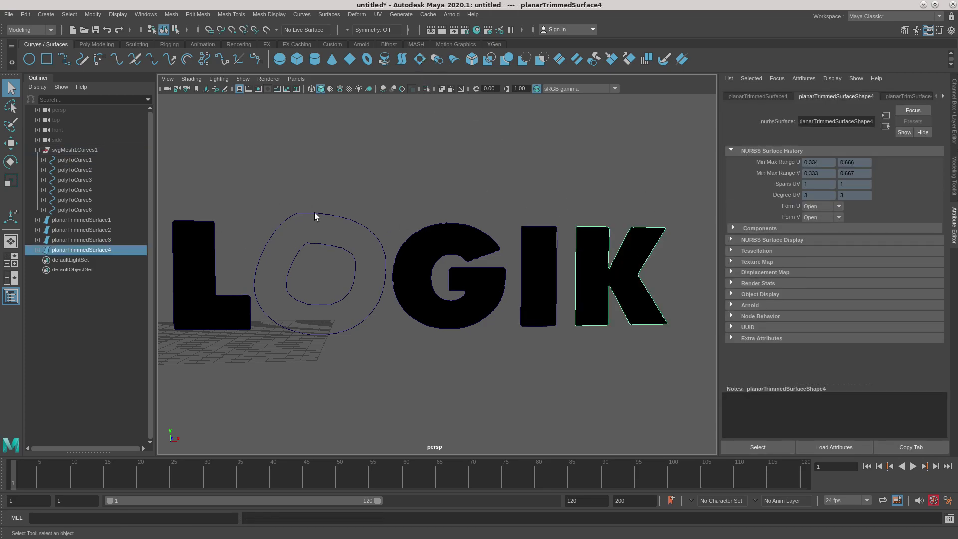
pyautogui.click(307, 246)
pyautogui.keyDown('shift'); pyautogui.click(318, 220); pyautogui.keyUp('shift')
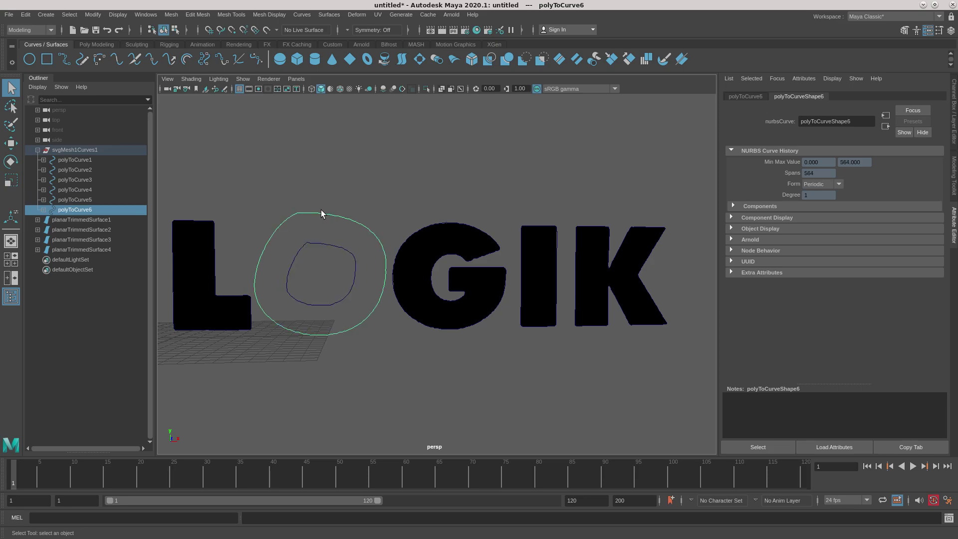
pyautogui.click(420, 59)
pyautogui.hotkey('ctrl', 'z')
# Step: Add the O's inner curve to the selected outer curve and create one planar surface from both
pyautogui.keyDown('ctrl'); pyautogui.click(76, 201); pyautogui.keyUp('ctrl')
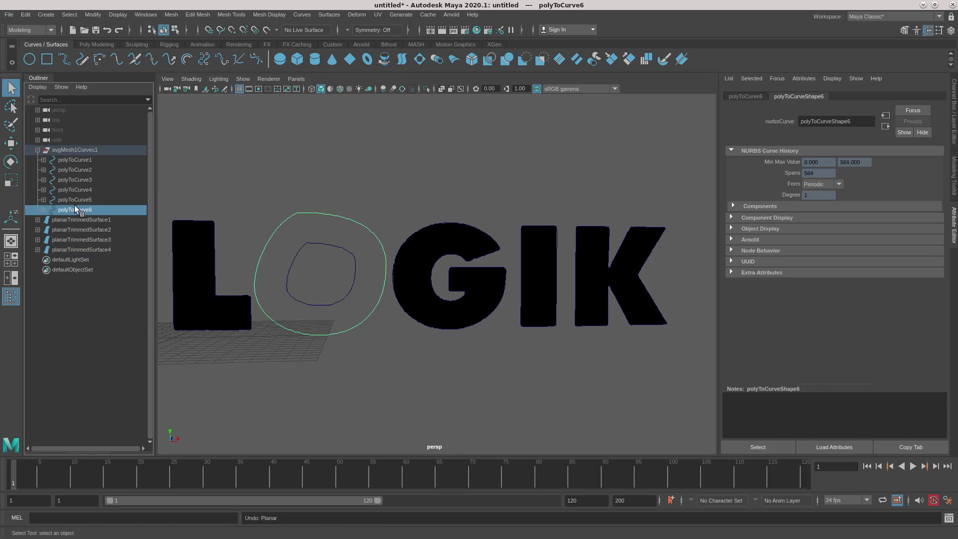
pyautogui.click(420, 60)
pyautogui.click(598, 218)
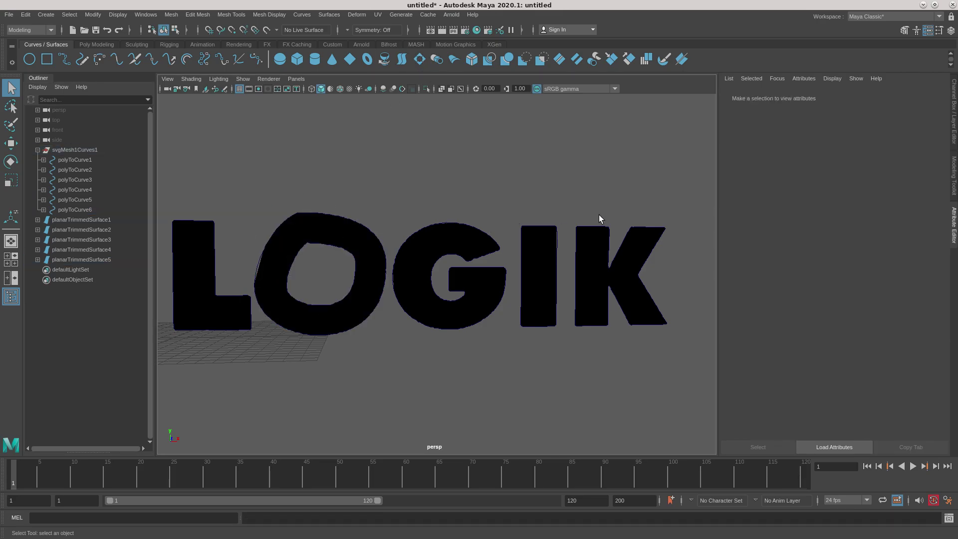
# Step: Hide the svgMesh1Curves1 curve group and collapse its hierarchy in the Outliner
pyautogui.moveTo(602, 209)
pyautogui.keyDown('alt'); pyautogui.mouseDown()
pyautogui.moveTo(624, 192)
pyautogui.moveTo(599, 202)
pyautogui.mouseUp(); pyautogui.keyUp('alt')
pyautogui.click(38, 149)
pyautogui.click(67, 150)
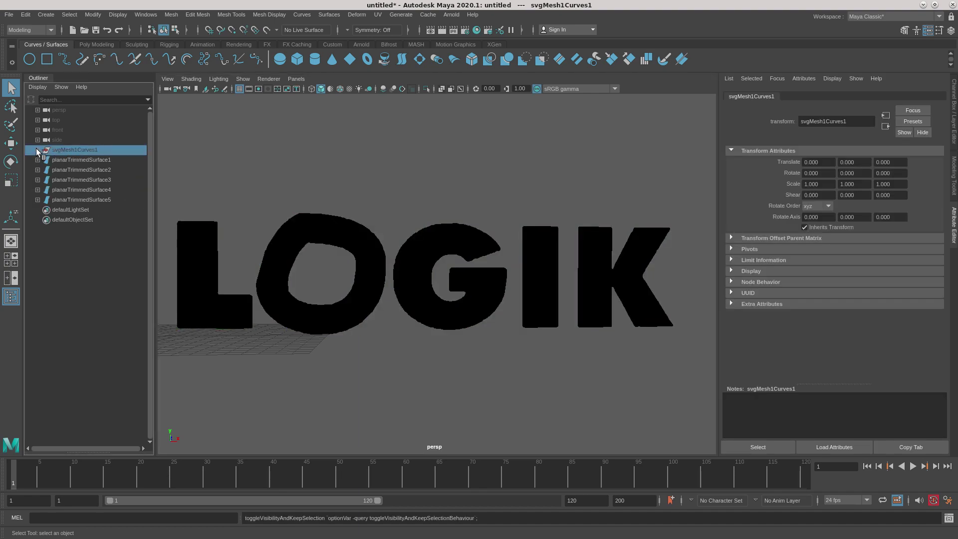
pyautogui.click(37, 150)
pyautogui.click(56, 160)
pyautogui.click(38, 150)
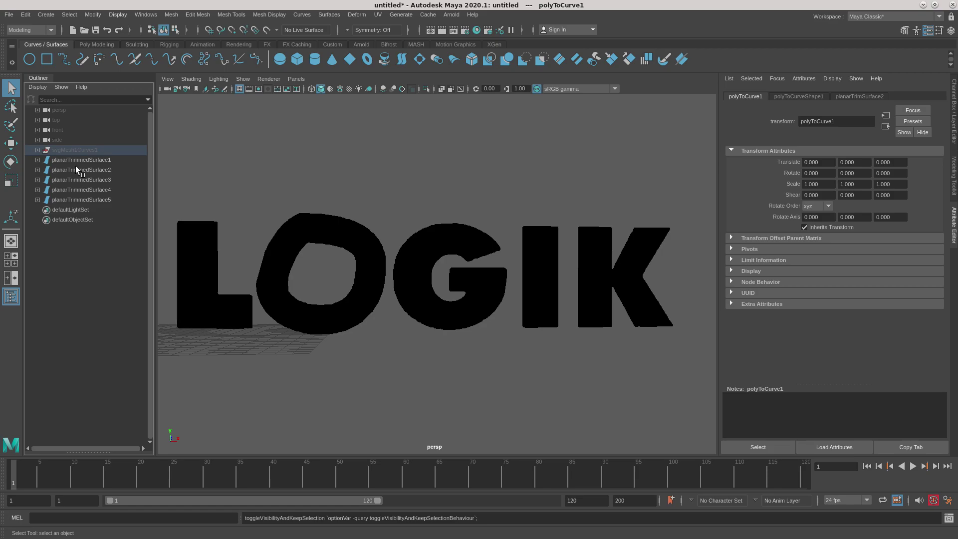
# Step: Convert the five planar trimmed surfaces from NURBS to polygons, using quads and the Count tessellation method
pyautogui.click(76, 161)
pyautogui.click(79, 170)
pyautogui.click(77, 181)
pyautogui.click(75, 191)
pyautogui.click(81, 161)
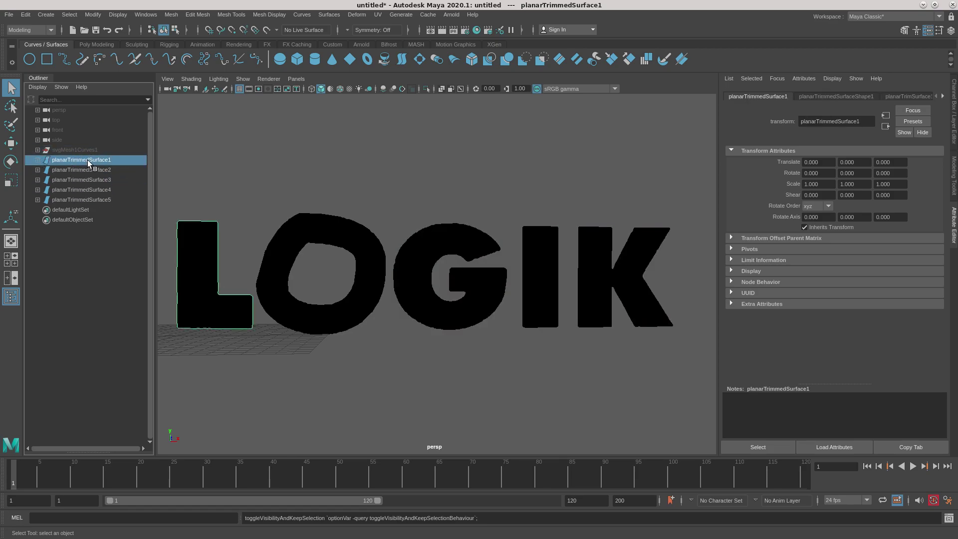
pyautogui.keyDown('shift'); pyautogui.click(85, 200); pyautogui.keyUp('shift')
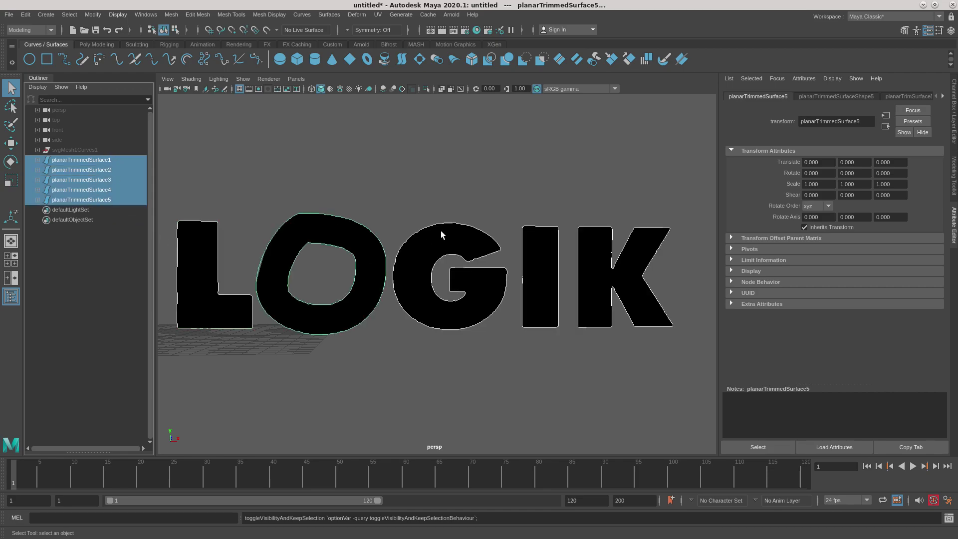
pyautogui.click(100, 15)
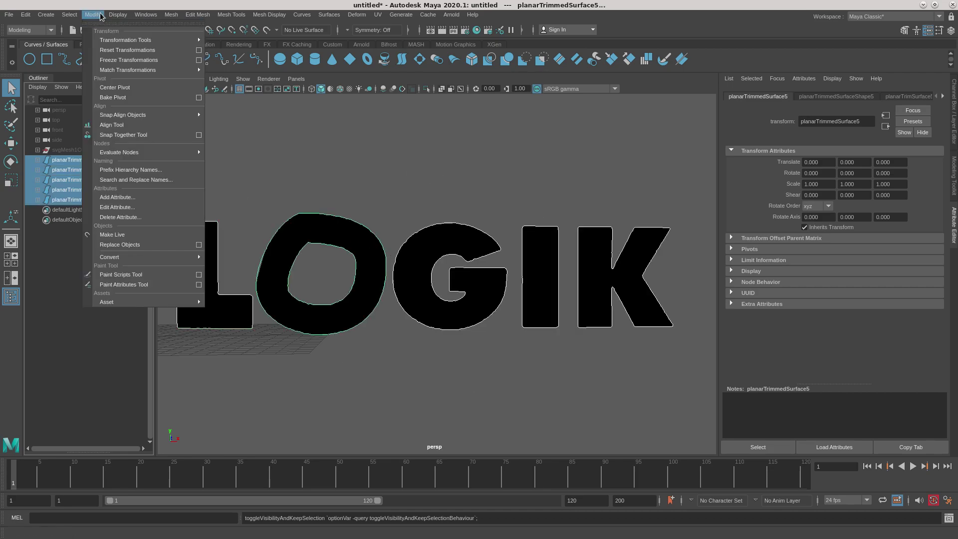
pyautogui.moveTo(155, 257)
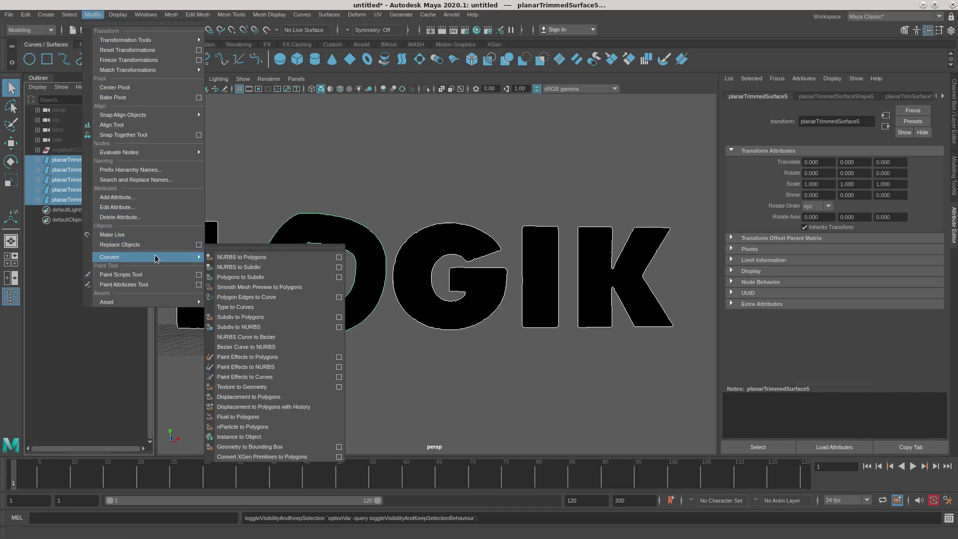
pyautogui.click(338, 259)
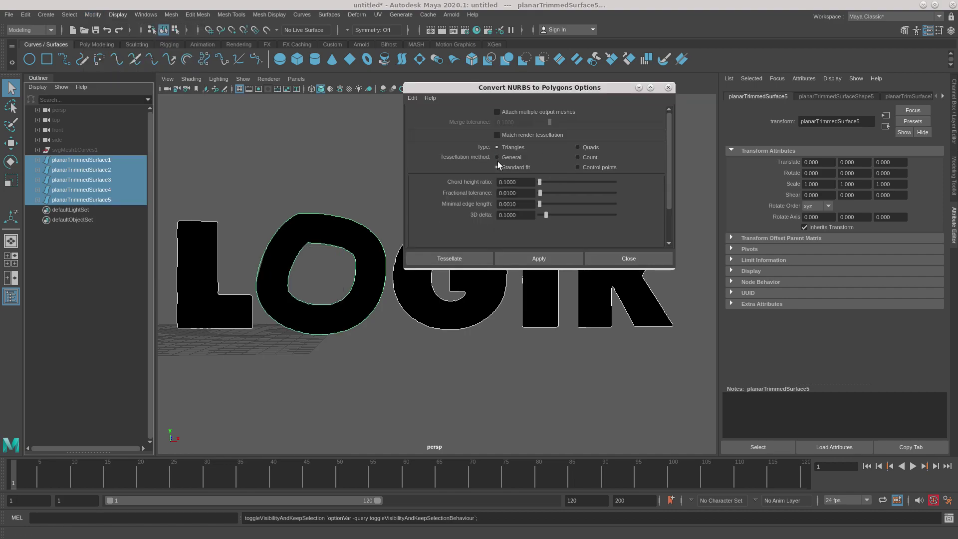
pyautogui.click(582, 157)
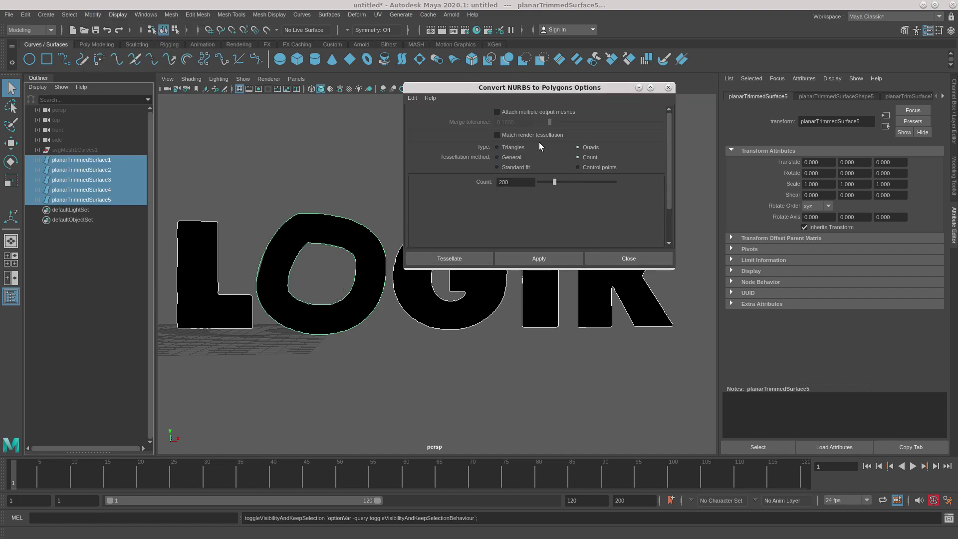
pyautogui.click(450, 259)
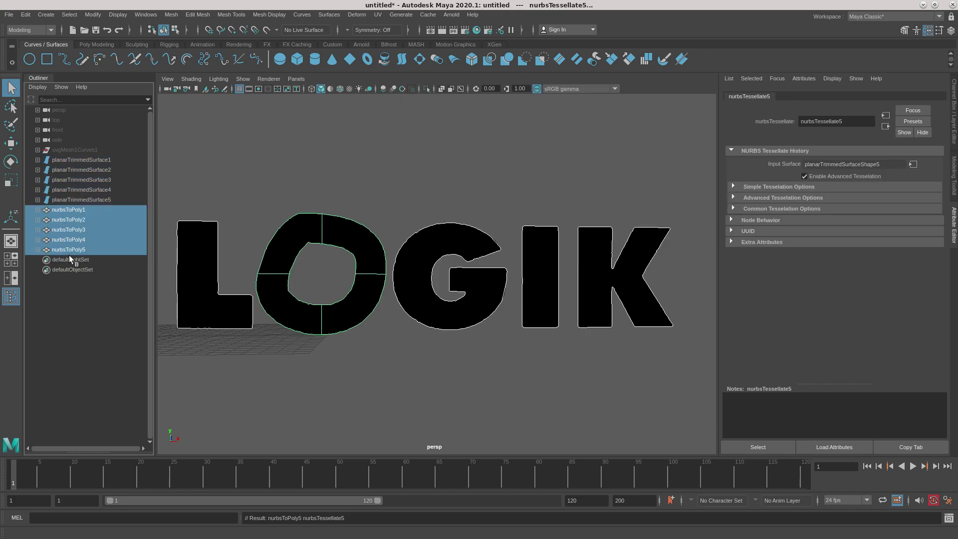
# Step: Delete the five original planar trimmed surfaces, keeping the converted polygon letters
pyautogui.click(199, 242)
pyautogui.click(278, 250)
pyautogui.click(428, 244)
pyautogui.click(542, 246)
pyautogui.click(596, 248)
pyautogui.click(80, 160)
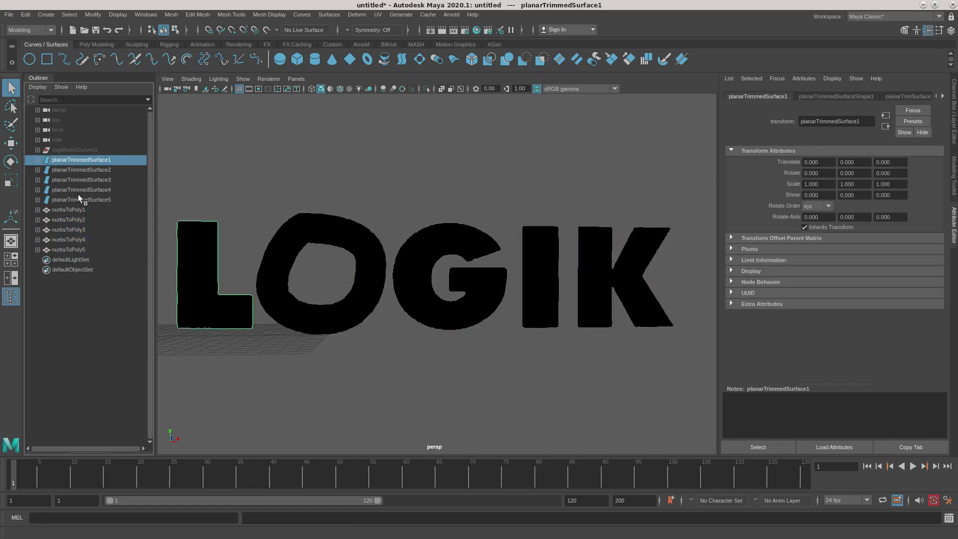
pyautogui.keyDown('shift'); pyautogui.click(81, 199); pyautogui.keyUp('shift')
pyautogui.press('Delete')
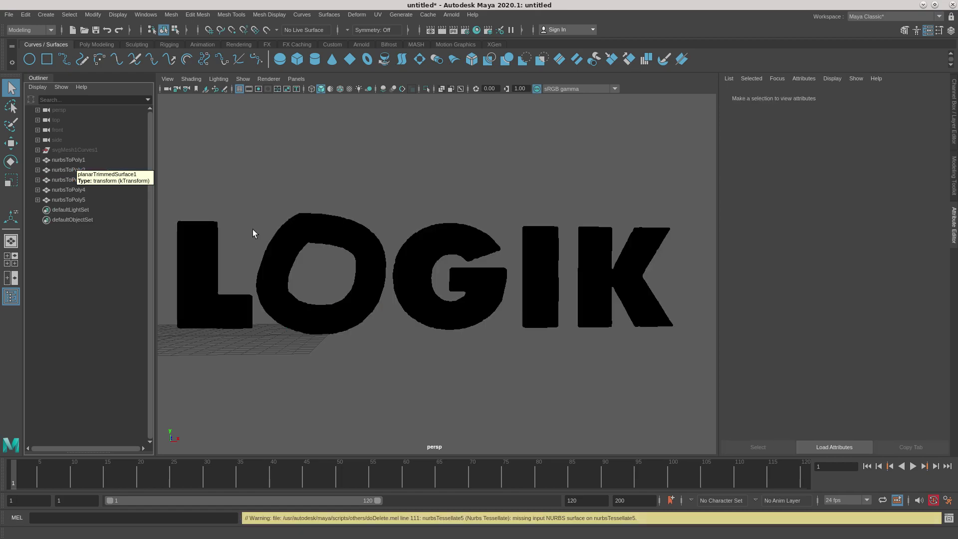
# Step: Examine the converted polygon letters one by one, matching each mesh to its Outliner entry
pyautogui.click(37, 160)
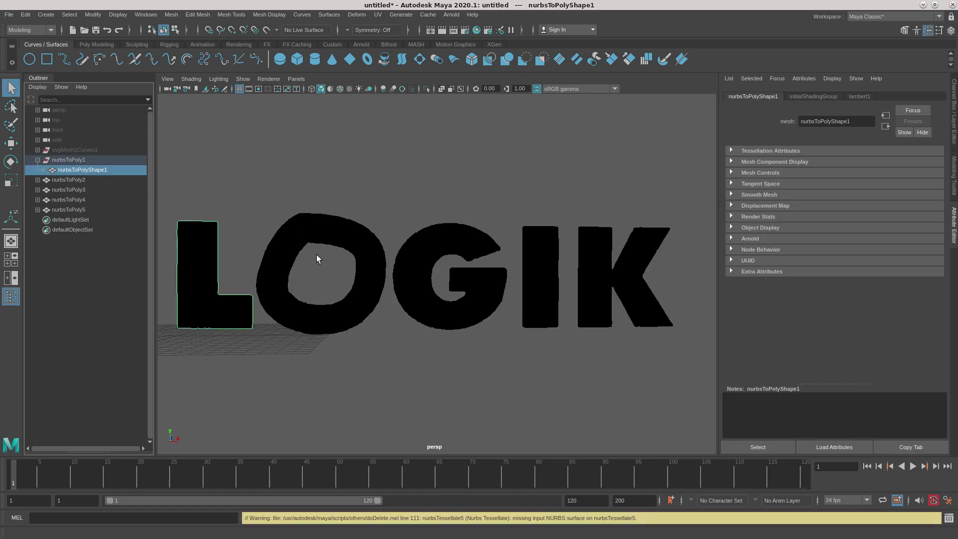
pyautogui.click(240, 248)
pyautogui.click(320, 233)
pyautogui.click(428, 249)
pyautogui.click(537, 245)
pyautogui.click(598, 251)
pyautogui.click(313, 238)
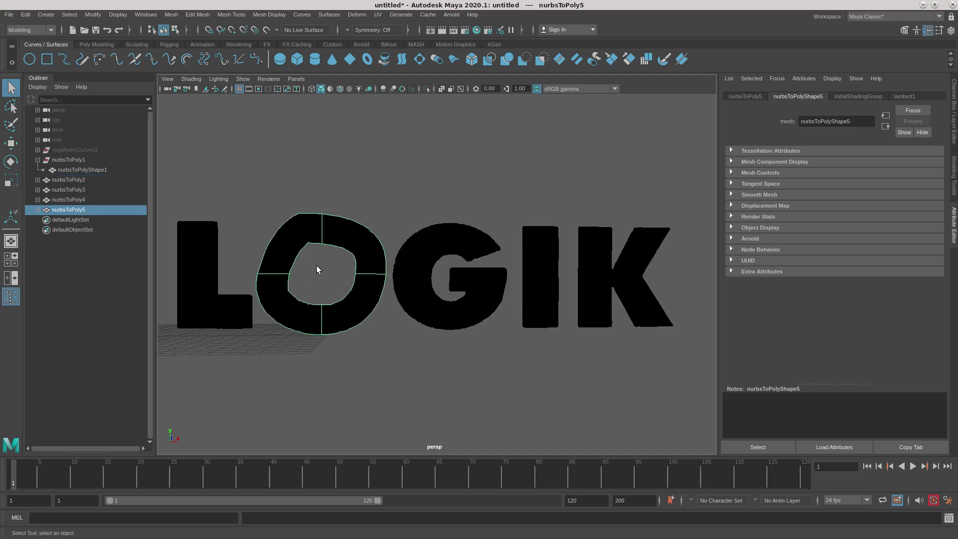
pyautogui.click(55, 181)
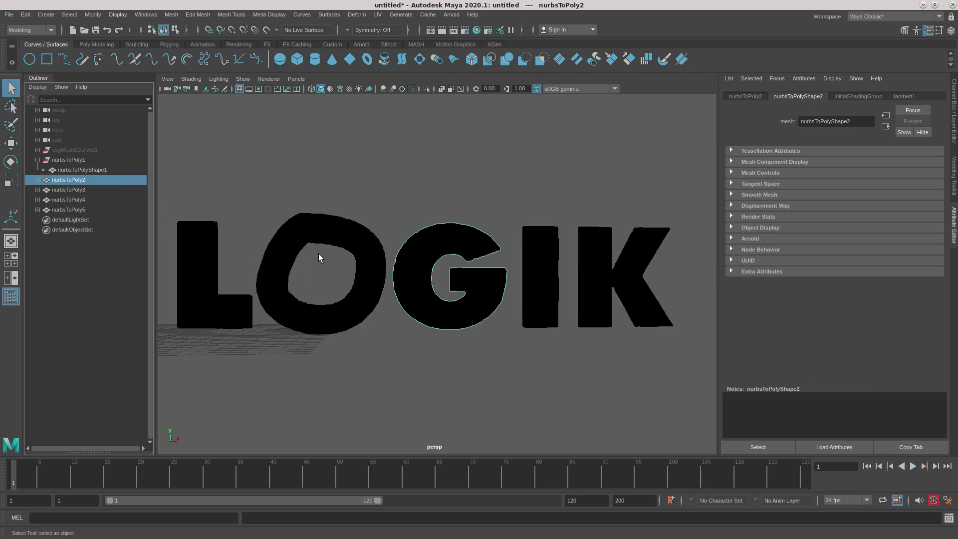
pyautogui.keyDown('shift'); pyautogui.click(69, 210); pyautogui.keyUp('shift')
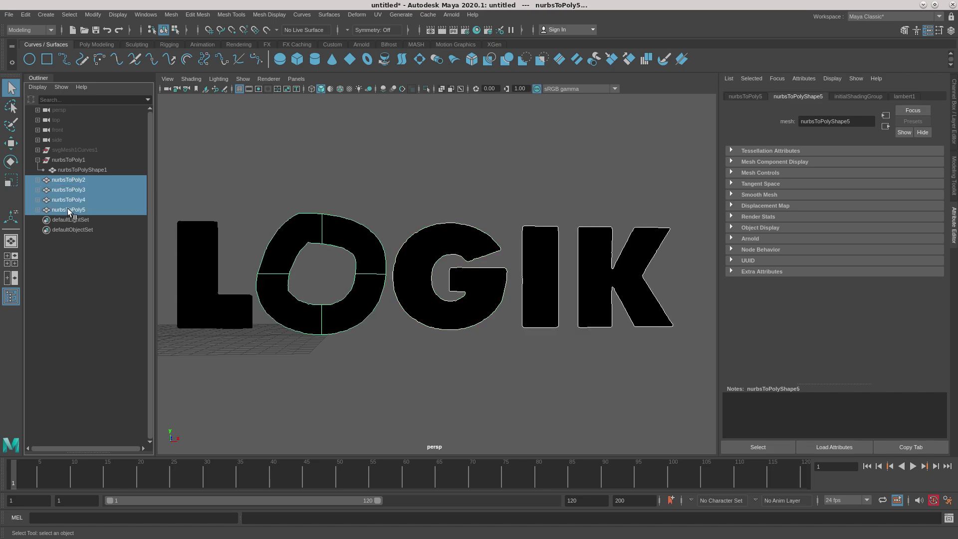
# Step: Extrude the faces of all five polygon letters together to a local Z translation of about 5.52
pyautogui.click(72, 161)
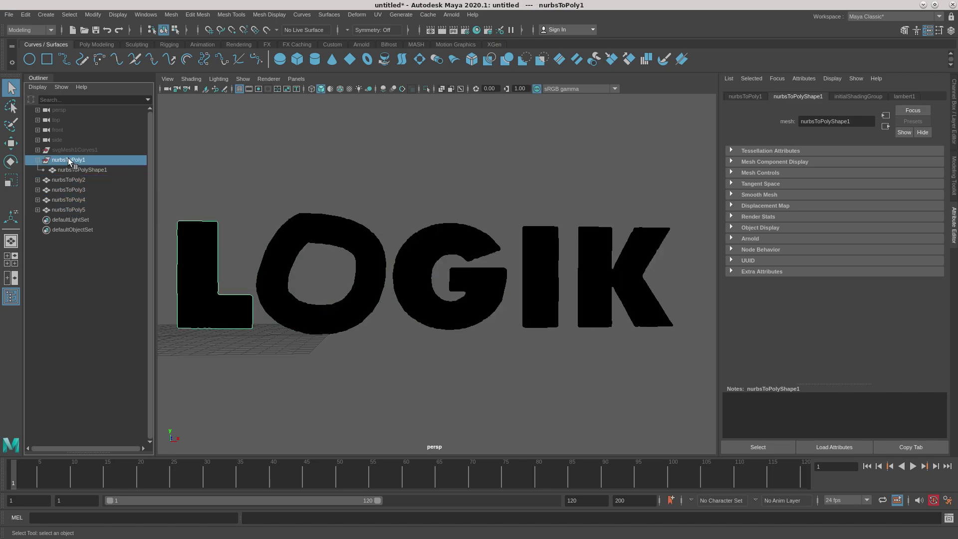
pyautogui.click(38, 160)
pyautogui.keyDown('shift'); pyautogui.click(68, 199); pyautogui.keyUp('shift')
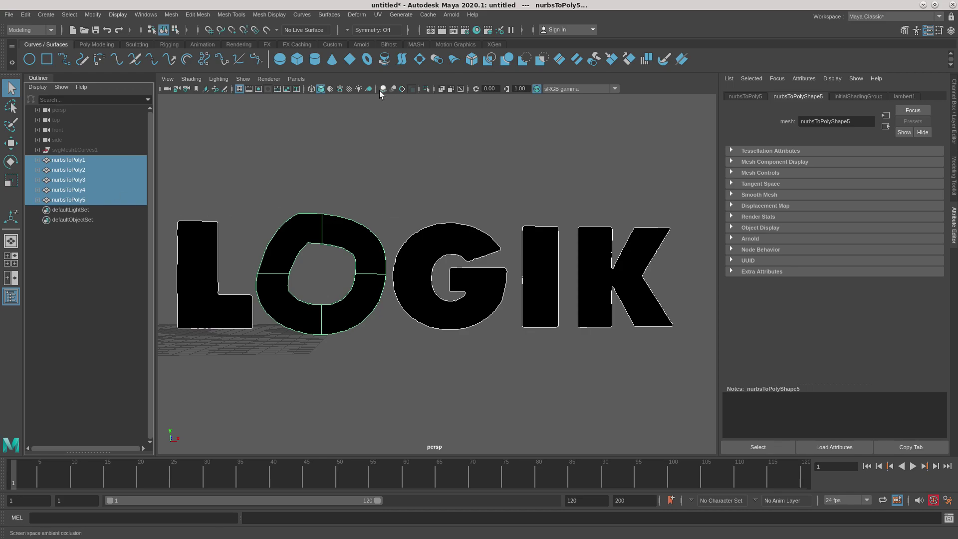
pyautogui.click(106, 44)
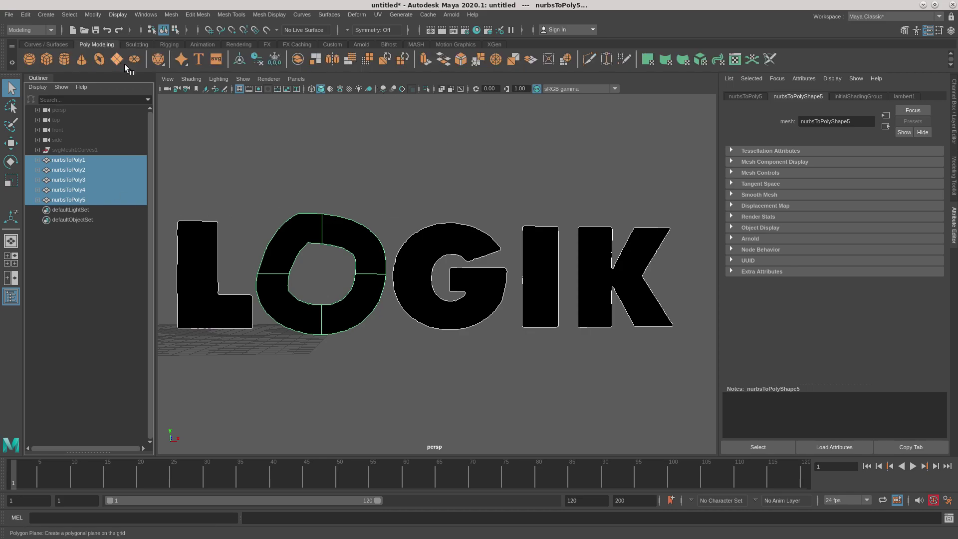
pyautogui.click(425, 60)
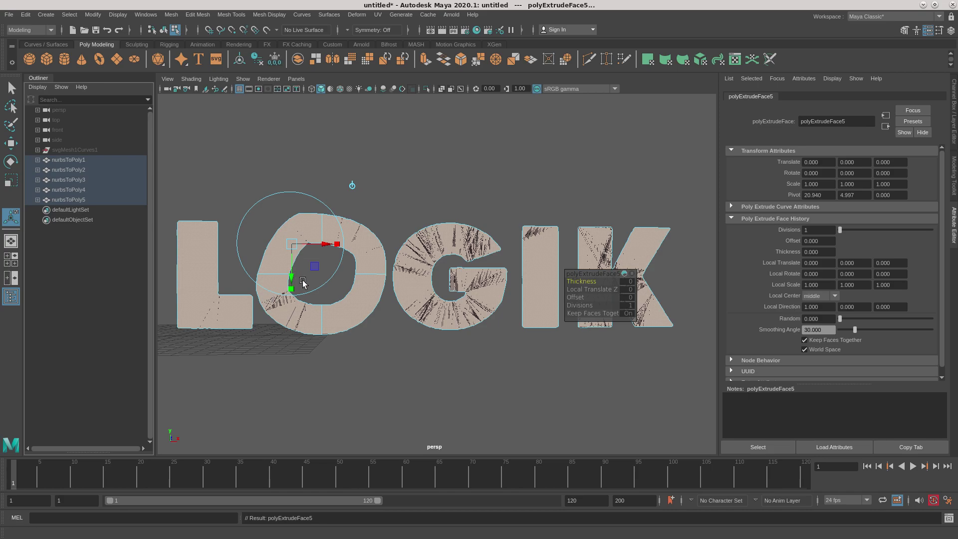
pyautogui.keyDown('alt'); pyautogui.moveTo(342, 335); pyautogui.dragTo(242, 261); pyautogui.keyUp('alt')
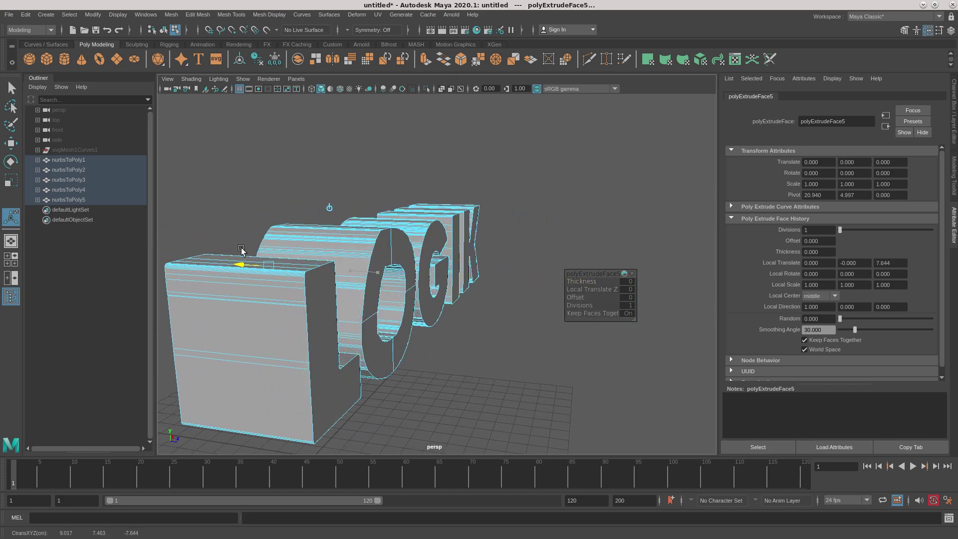
pyautogui.keyDown('alt'); pyautogui.moveTo(386, 303); pyautogui.dragTo(484, 321); pyautogui.keyUp('alt')
pyautogui.moveTo(299, 284); pyautogui.dragTo(289, 284)
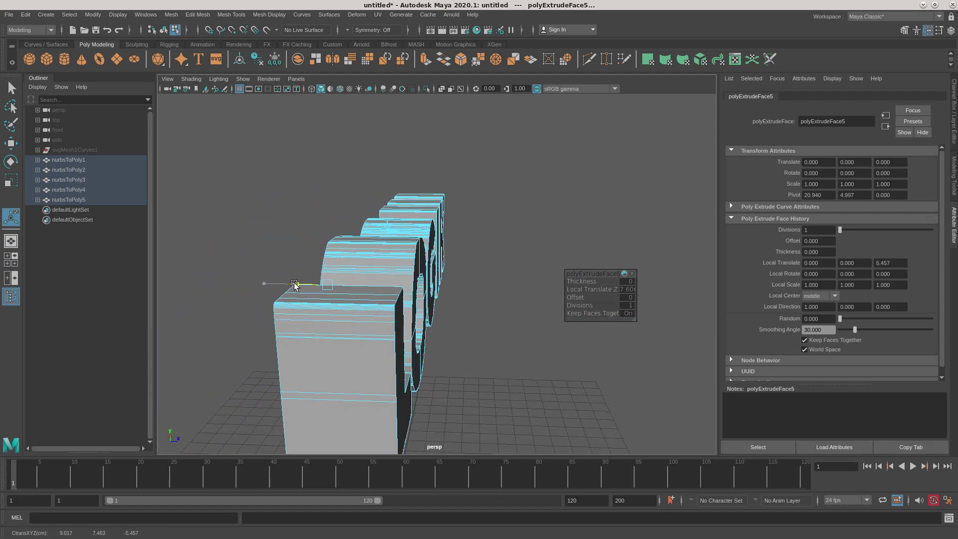
pyautogui.keyDown('alt'); pyautogui.moveTo(509, 316); pyautogui.dragTo(410, 304); pyautogui.keyUp('alt')
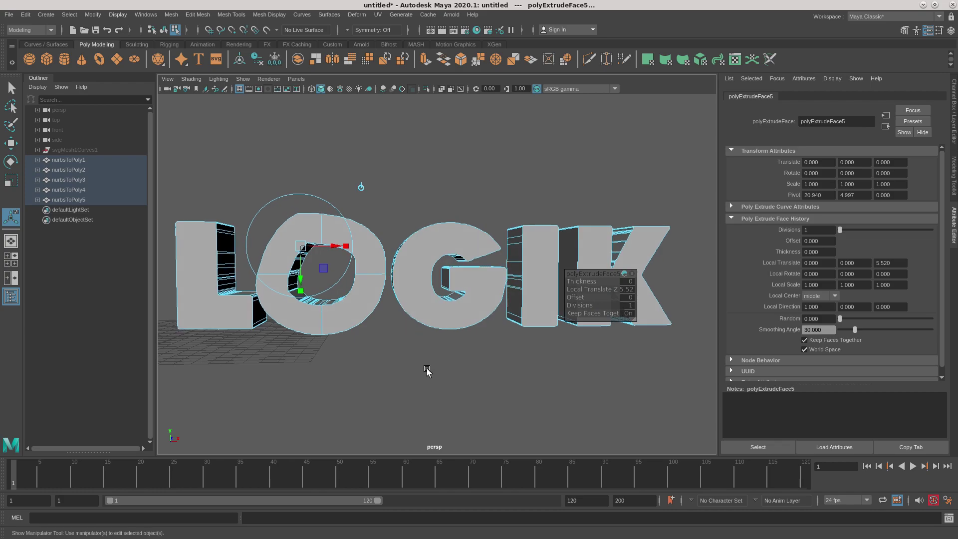
# Step: Finish the extrusion and delete the svgMesh1Curves1 group with its source curves
pyautogui.click(427, 372)
pyautogui.click(309, 315)
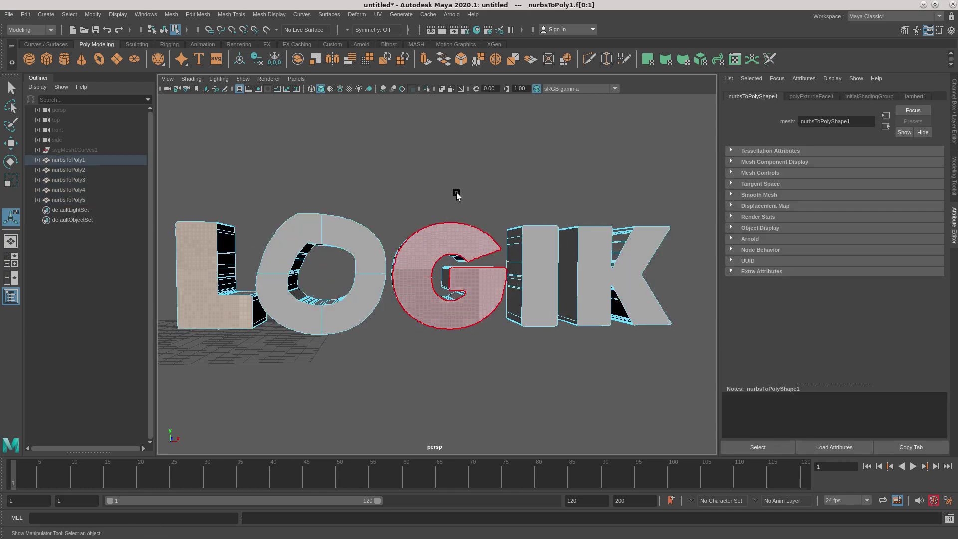
pyautogui.click(104, 235)
pyautogui.click(38, 149)
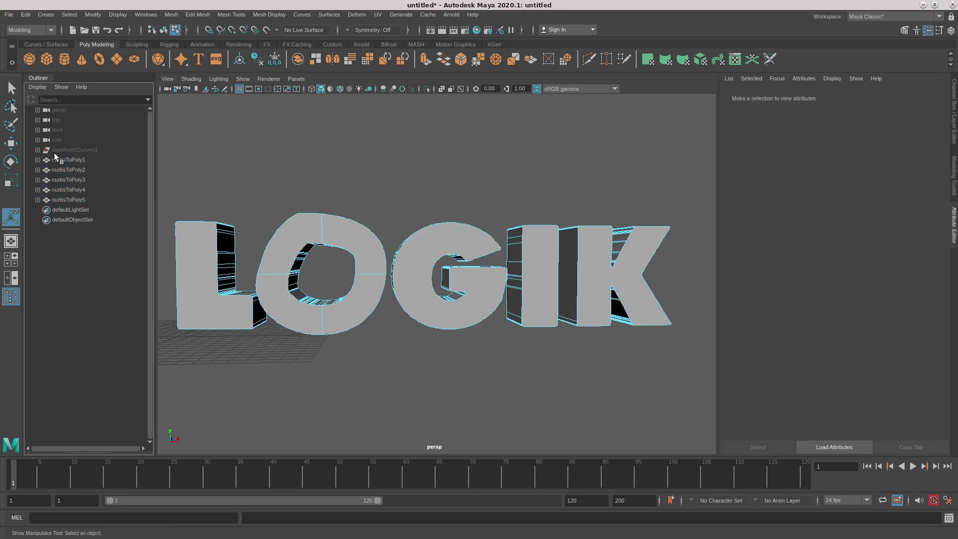
pyautogui.click(56, 151)
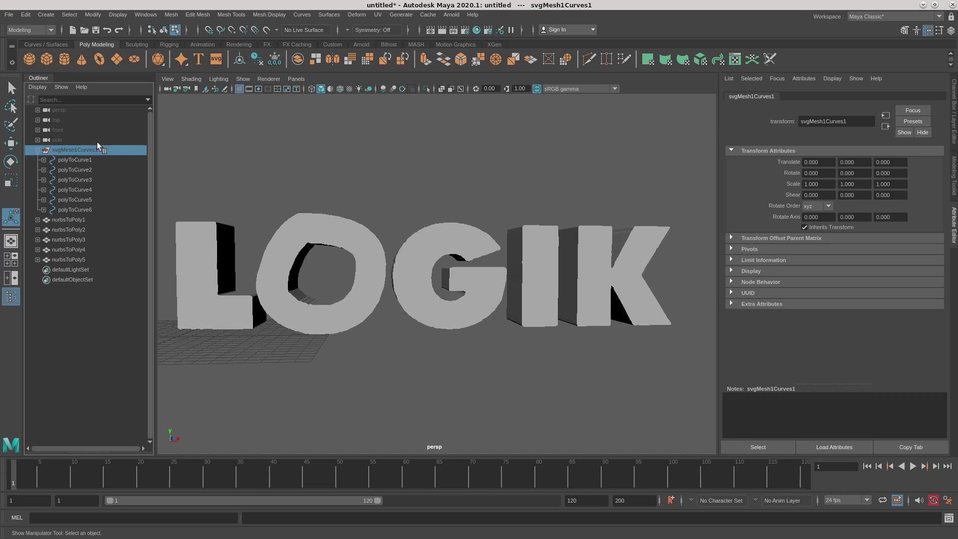
pyautogui.press('Delete')
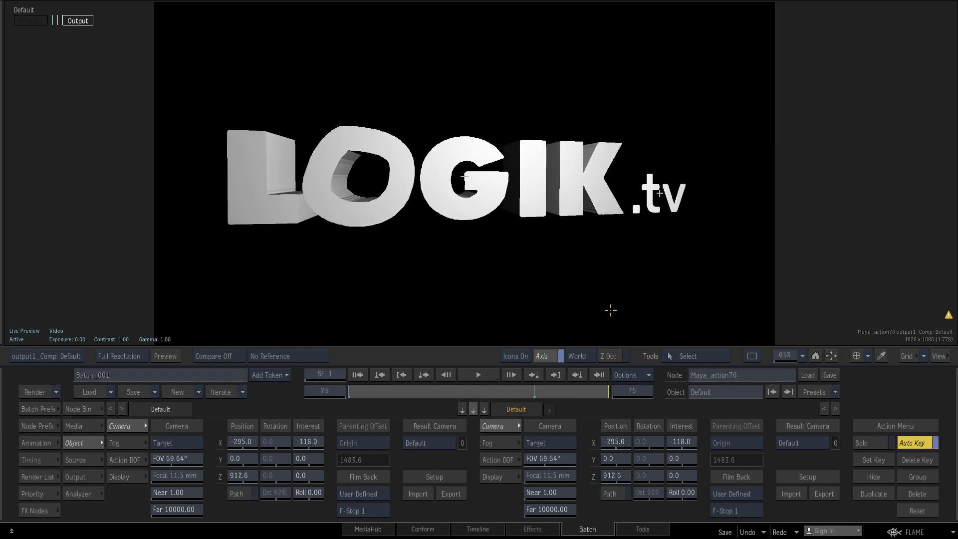
# Step: In Flame, turn off Auto Key and rearrange the Action schematic, cleaning up the axis1 branch and repositioning light1 and the Default camera
pyautogui.click(912, 442)
pyautogui.press('F4')
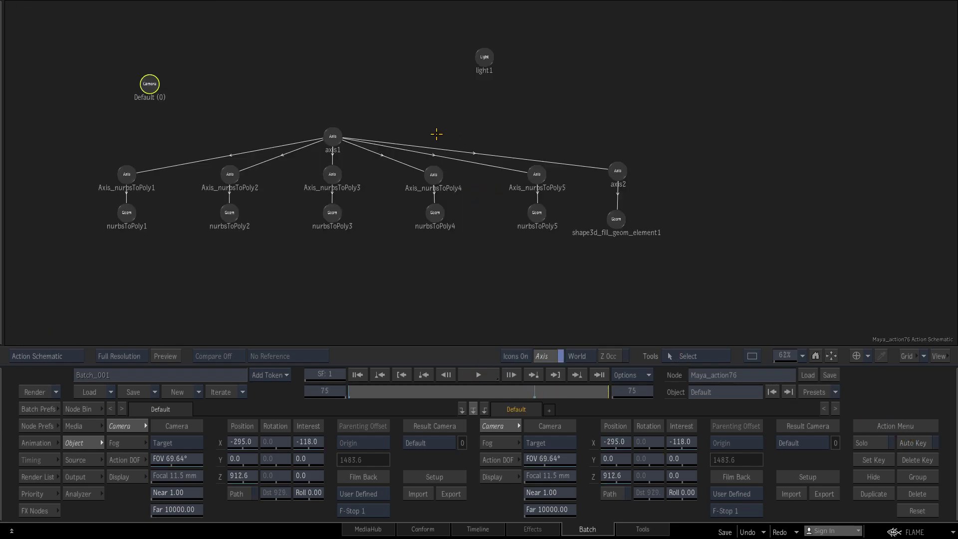
pyautogui.click(331, 136)
pyautogui.press('l')
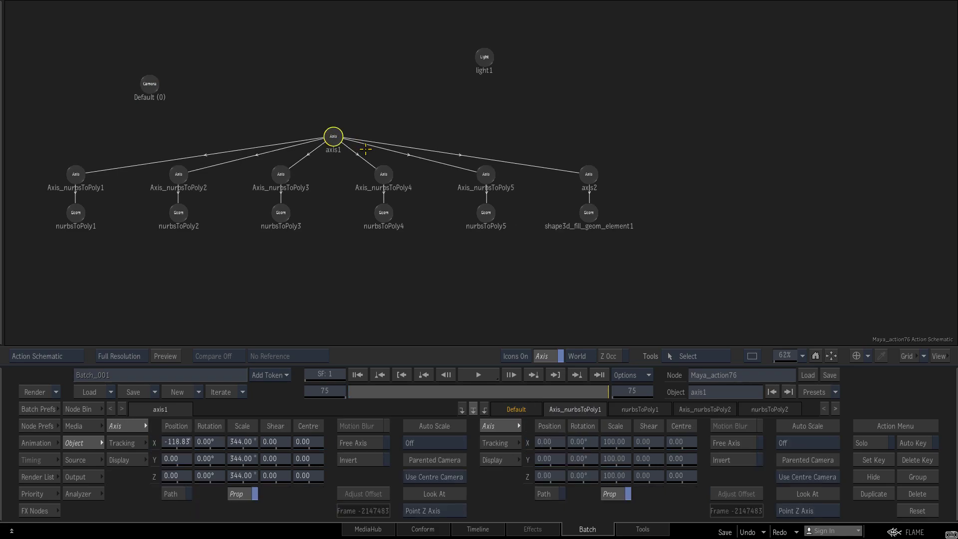
pyautogui.keyDown('shift'); pyautogui.moveTo(333, 136); pyautogui.dragTo(465, 202); pyautogui.keyUp('shift')
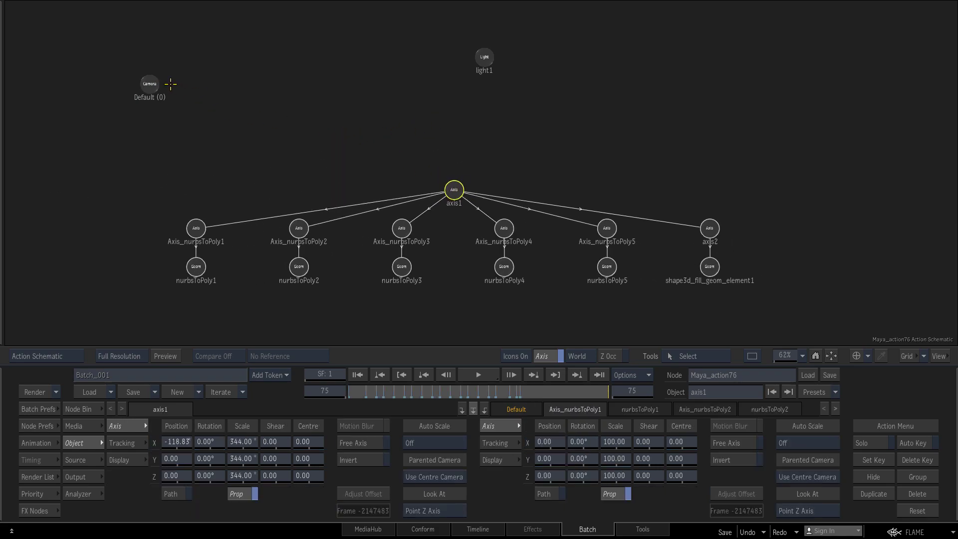
pyautogui.moveTo(490, 55); pyautogui.dragTo(572, 30)
pyautogui.moveTo(144, 82); pyautogui.dragTo(182, 122)
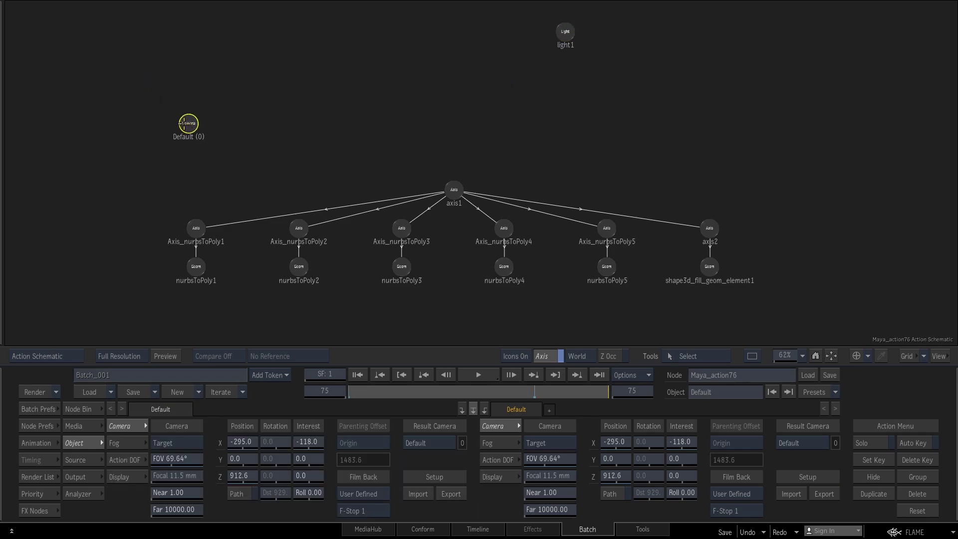
# Step: Send the Default camera and the whole axis1 hierarchy to Maya as a new scene, discarding the unsaved changes there
pyautogui.moveTo(139, 91); pyautogui.dragTo(718, 292)
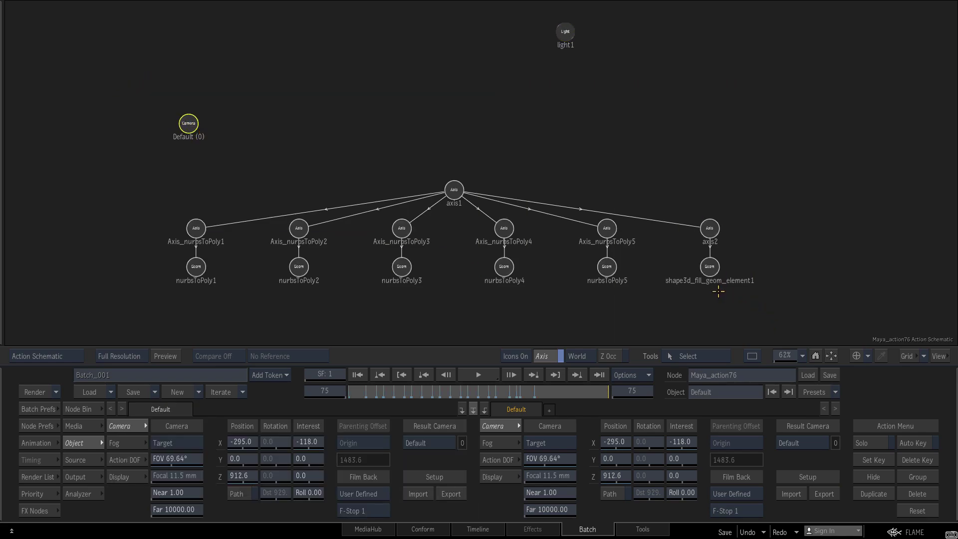
pyautogui.rightClick(456, 192)
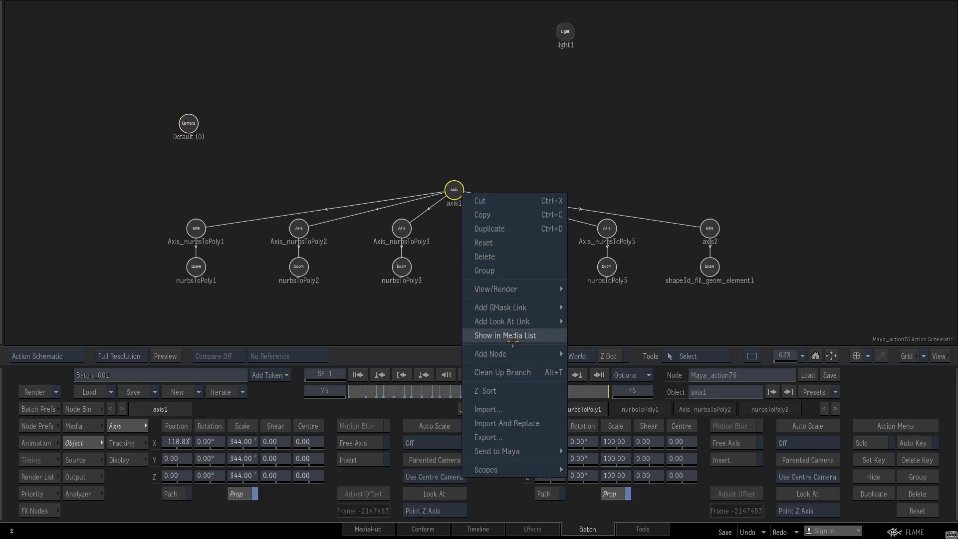
pyautogui.moveTo(499, 451)
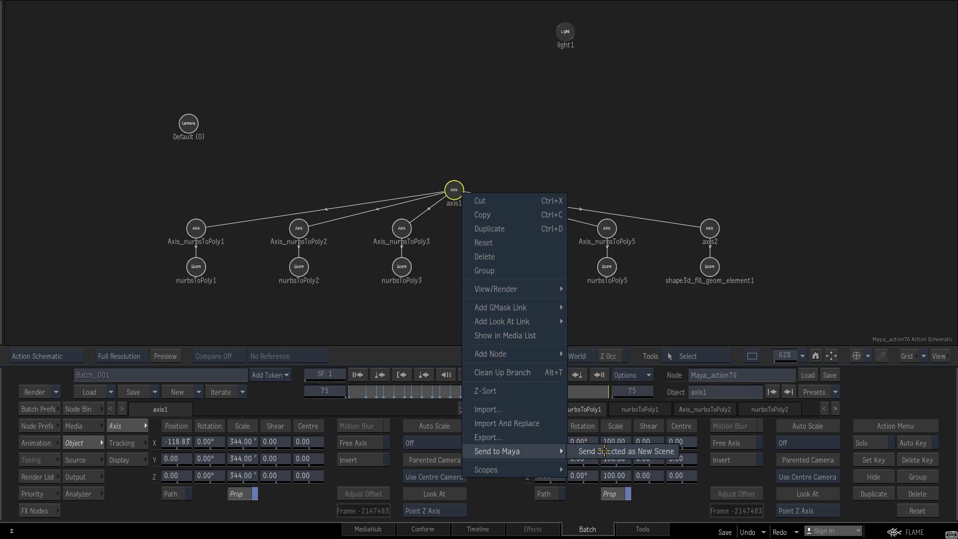
pyautogui.click(609, 451)
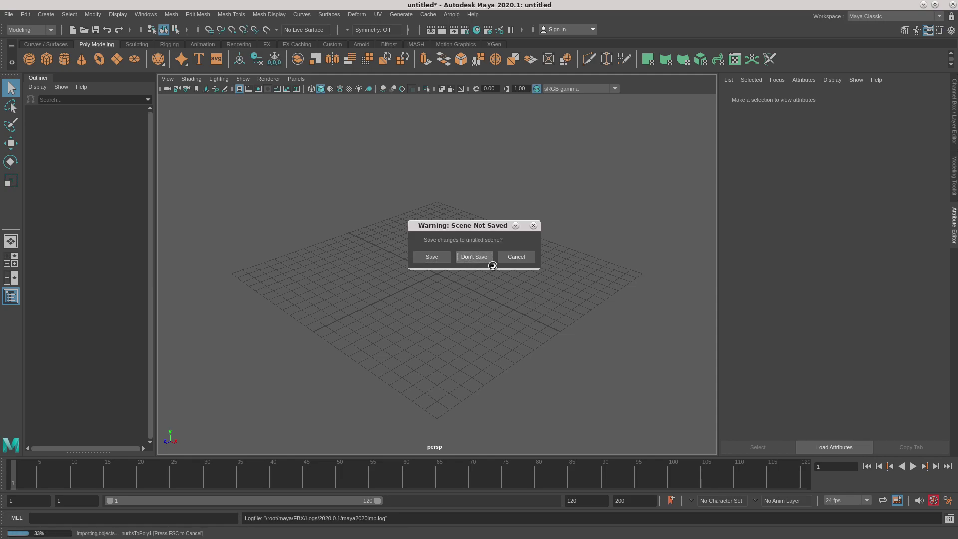
pyautogui.click(489, 259)
# Step: Set the Maya scene's frame rate to 24 fps and the playback end to frame 75
pyautogui.moveTo(30, 474); pyautogui.dragTo(149, 474)
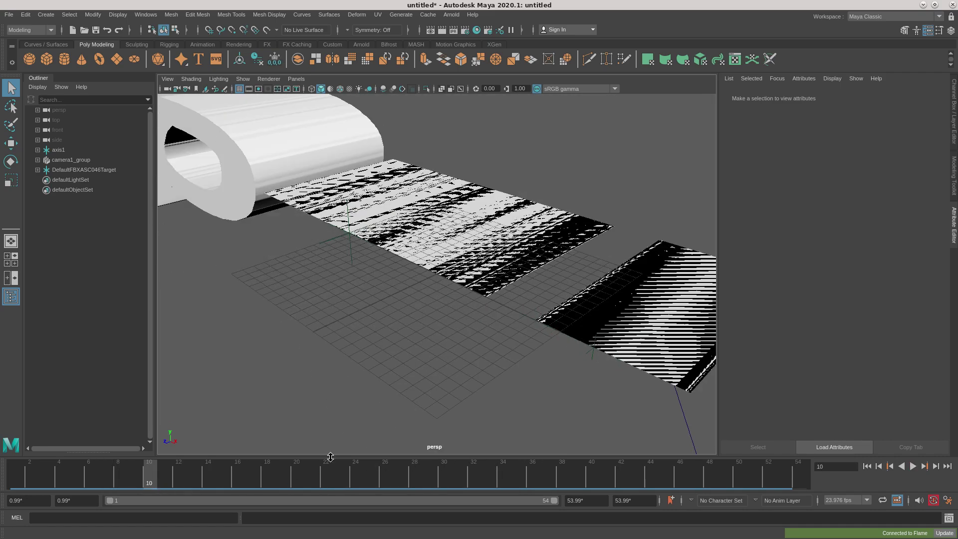
pyautogui.click(839, 500)
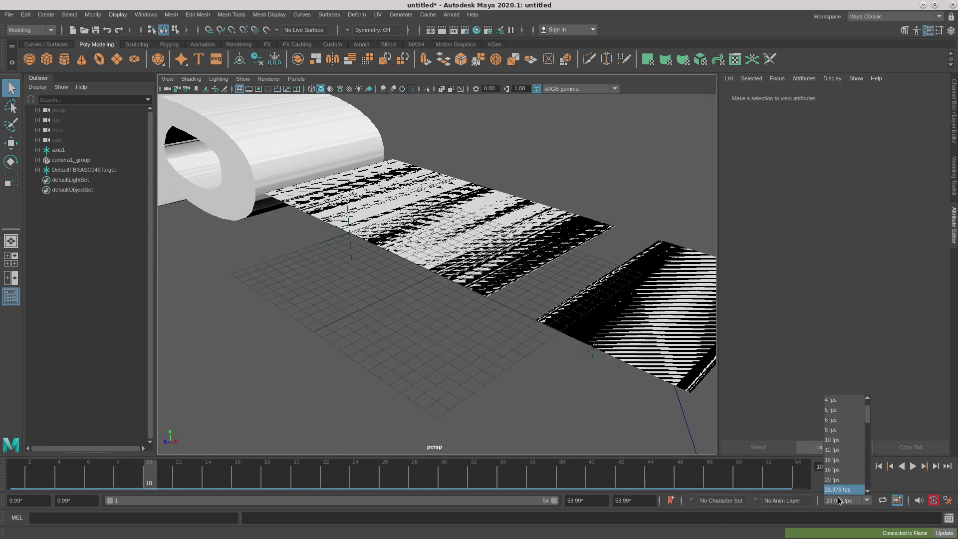
pyautogui.click(868, 491)
pyautogui.click(839, 490)
pyautogui.moveTo(580, 501); pyautogui.dragTo(540, 502)
pyautogui.write('75')
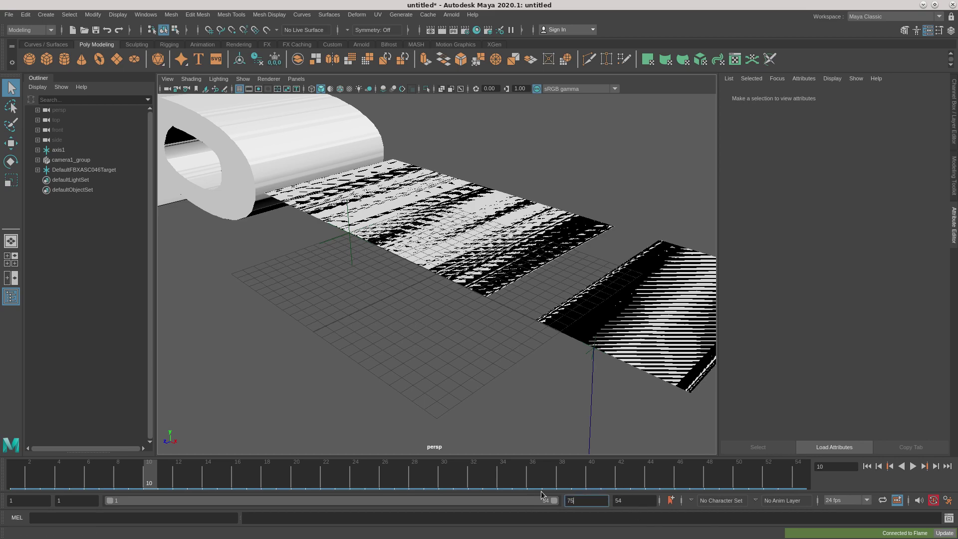
pyautogui.press('Tab')
# Step: Look through the imported Default camera and play back the logo animation in a widened viewport
pyautogui.click(296, 78)
pyautogui.moveTo(330, 88)
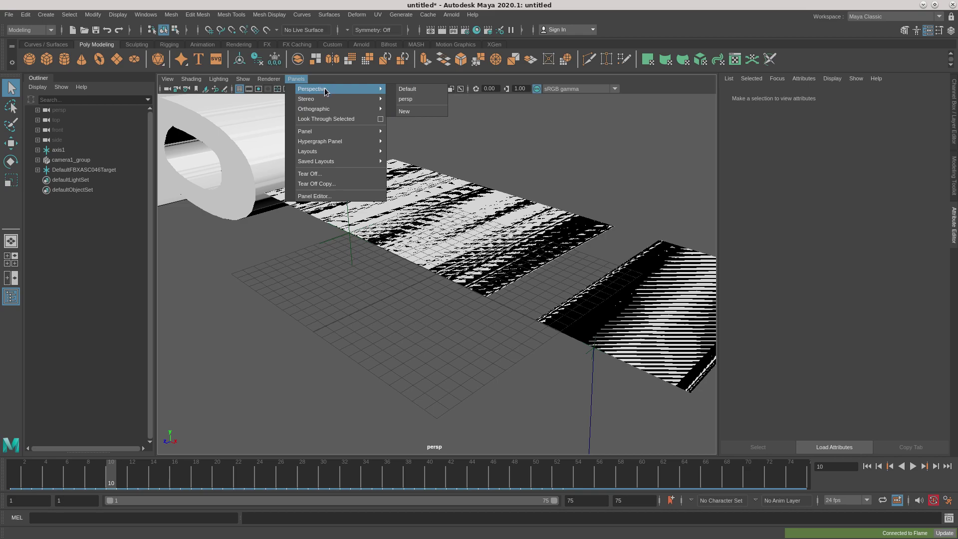
pyautogui.click(406, 90)
pyautogui.hotkey('alt', 'v')
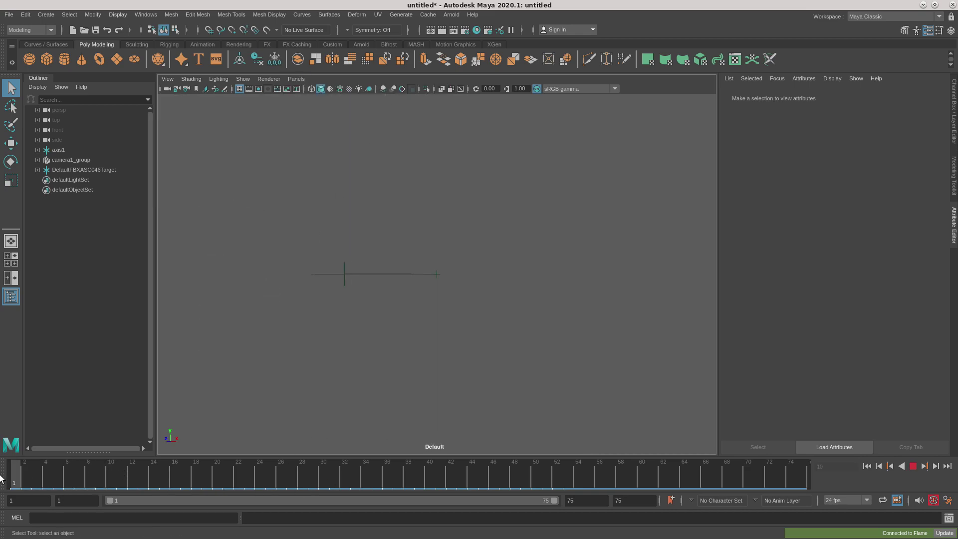
pyautogui.moveTo(584, 467)
pyautogui.mouseDown()
pyautogui.moveTo(609, 468)
pyautogui.moveTo(602, 469)
pyautogui.mouseUp()
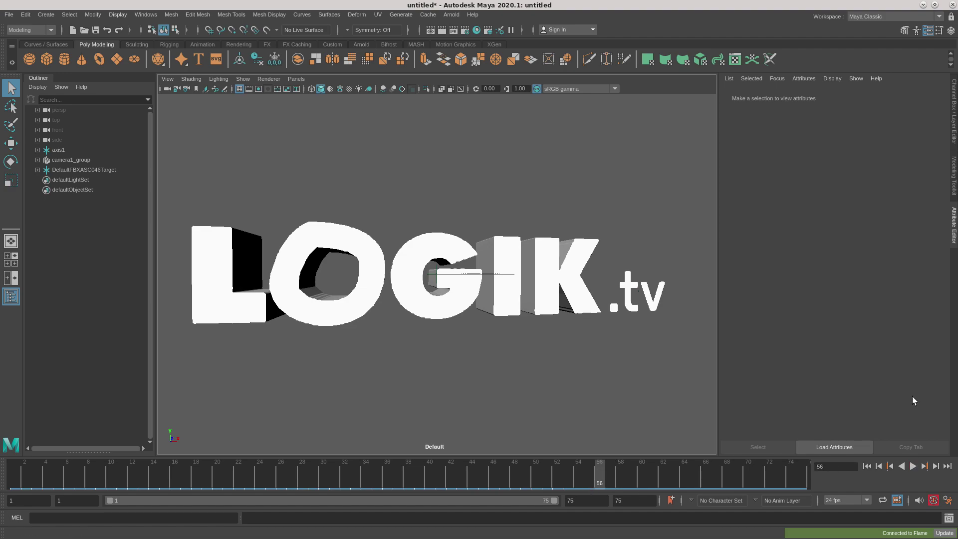
pyautogui.click(954, 224)
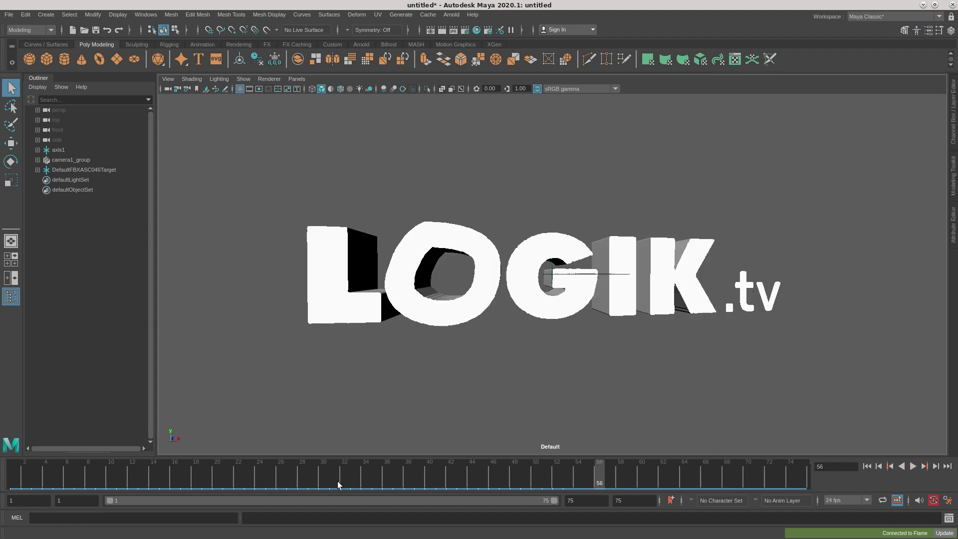
pyautogui.click(913, 466)
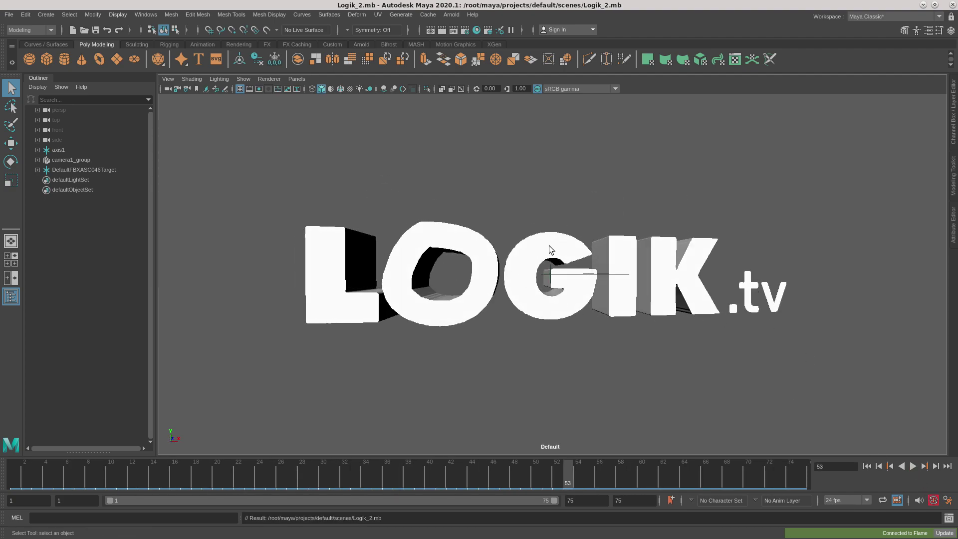
# Step: Assign a new Arnold aiStandardSurface material to the letter L
pyautogui.click(549, 245)
pyautogui.click(467, 245)
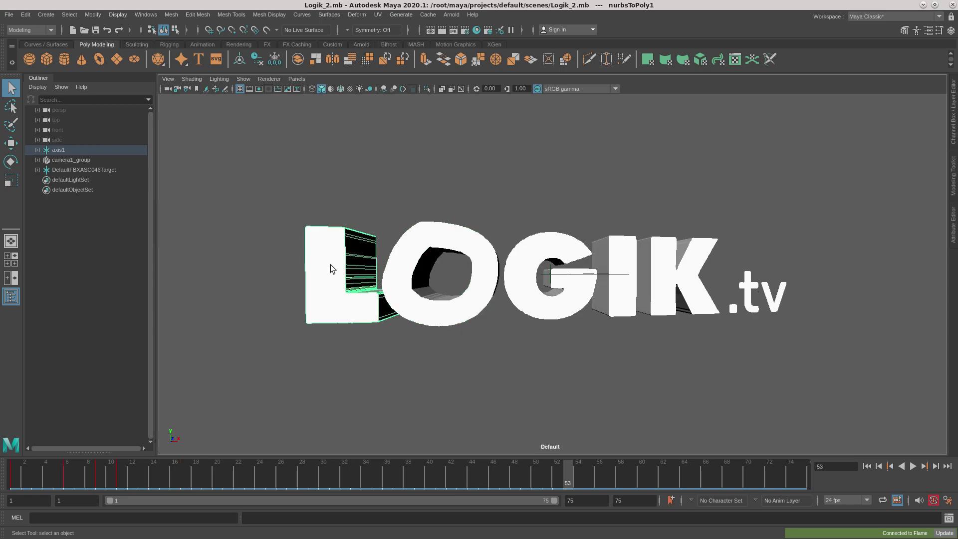
pyautogui.click(451, 175)
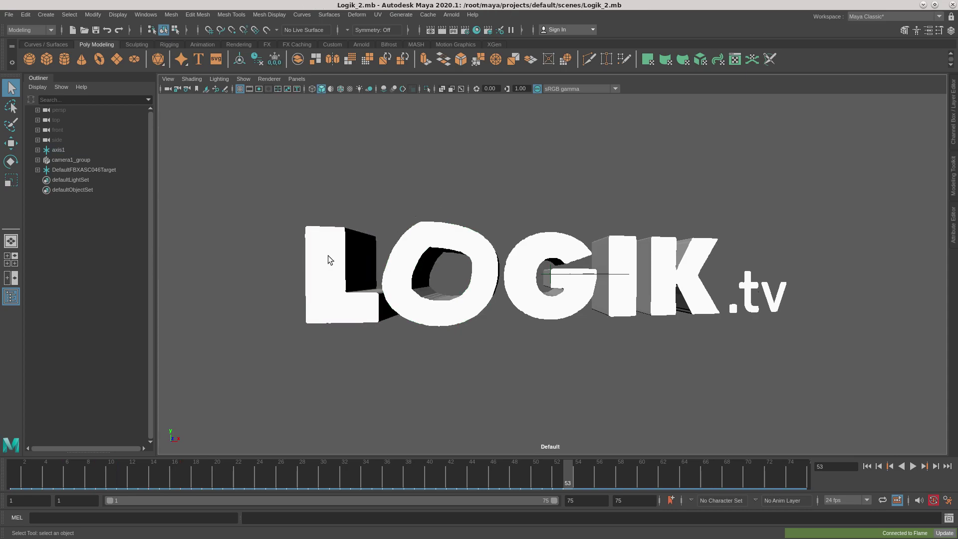
pyautogui.click(330, 259)
pyautogui.rightClick(329, 258)
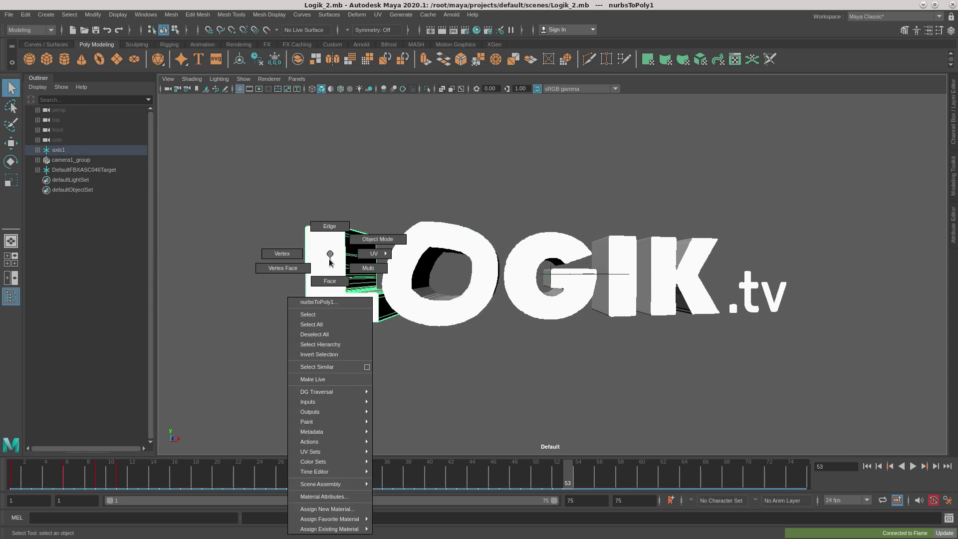
pyautogui.click(327, 509)
pyautogui.click(344, 240)
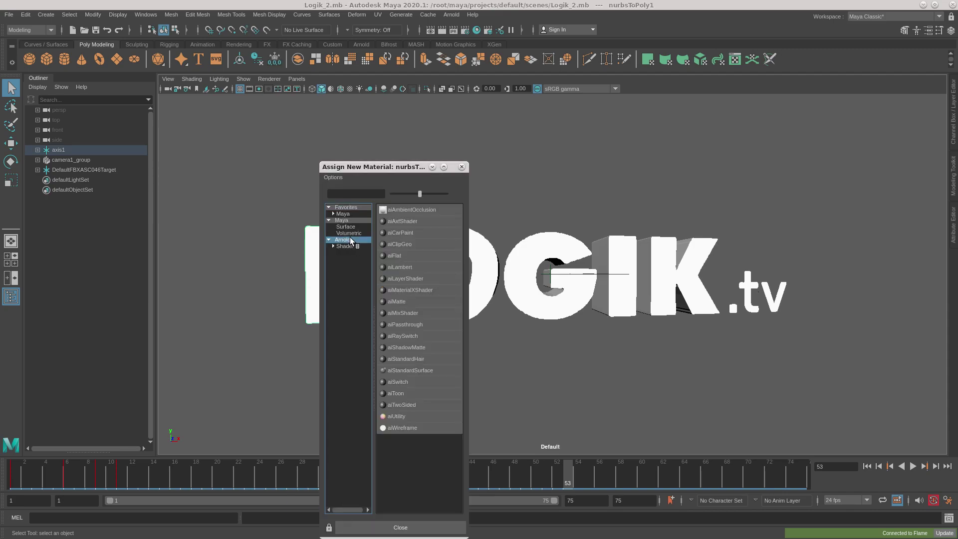
pyautogui.click(418, 370)
# Step: Replace the letter L's material settings with the Car_Paint_Metallic preset
pyautogui.click(858, 96)
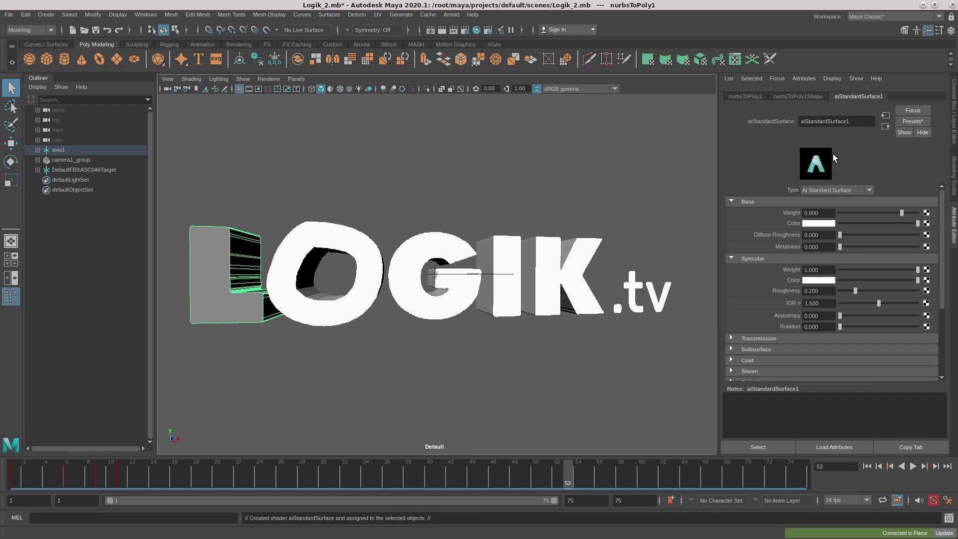
pyautogui.click(912, 122)
pyautogui.moveTo(892, 202)
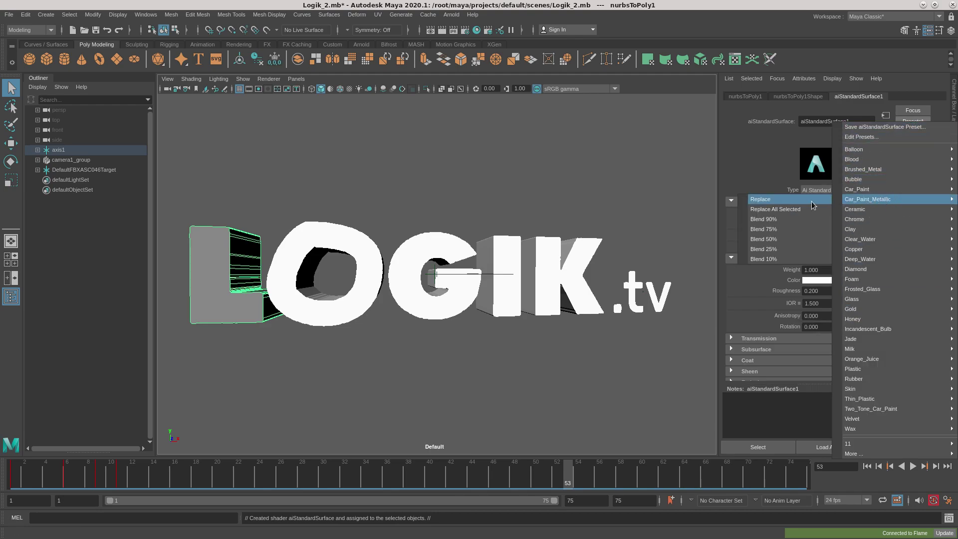
pyautogui.click(813, 202)
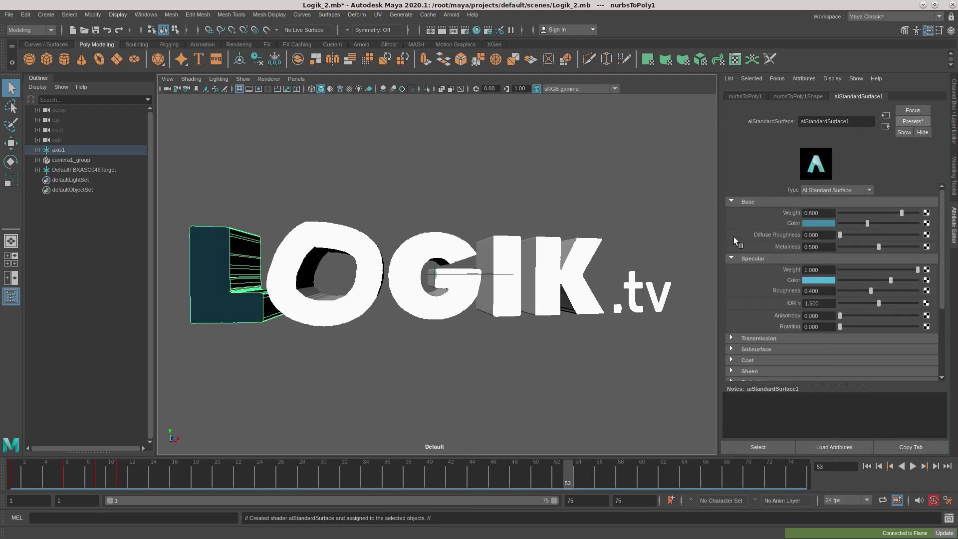
pyautogui.click(265, 206)
pyautogui.click(222, 268)
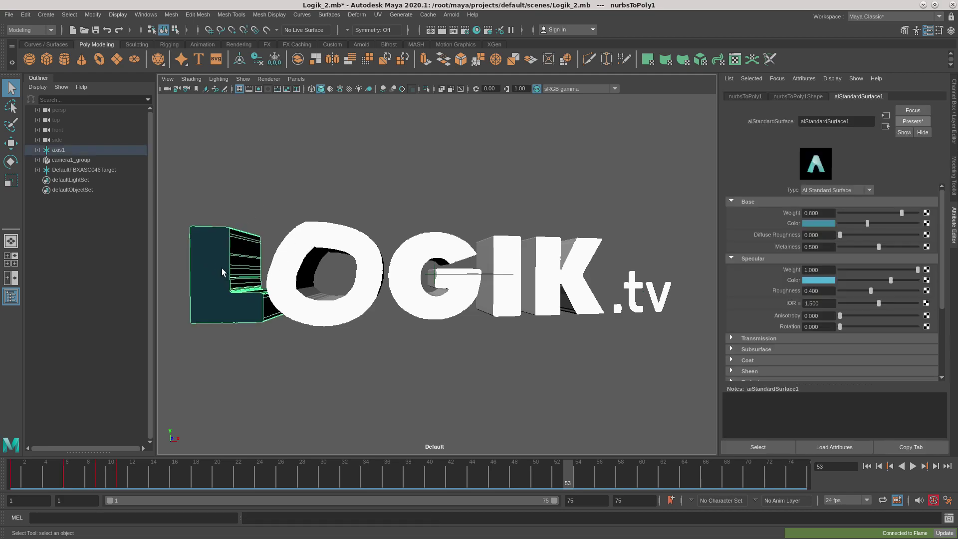
# Step: Render the unlit scene in the Arnold RenderView, and close the render window
pyautogui.click(362, 45)
pyautogui.click(376, 59)
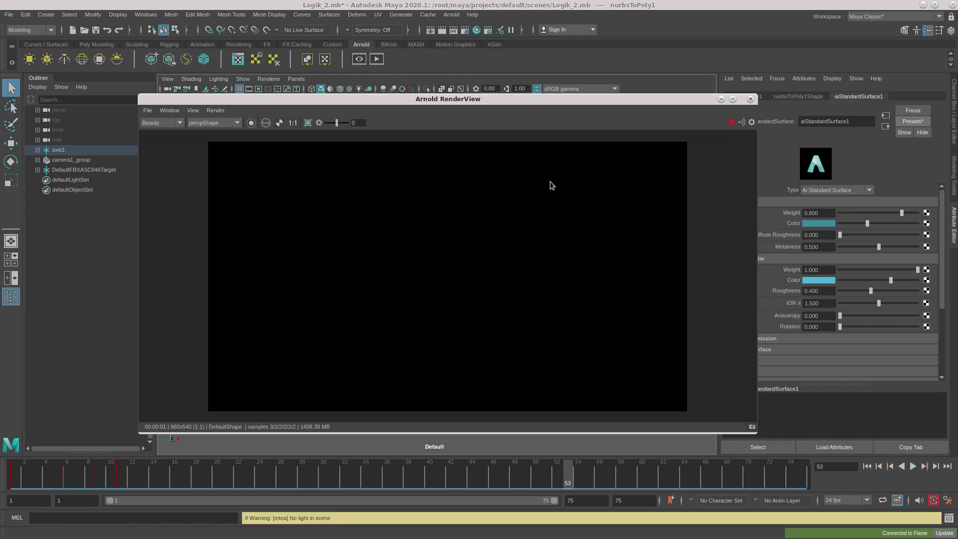
pyautogui.click(750, 99)
# Step: Add an Arnold SkyDome light and render the scene, checking the animation up to frame 59
pyautogui.click(81, 59)
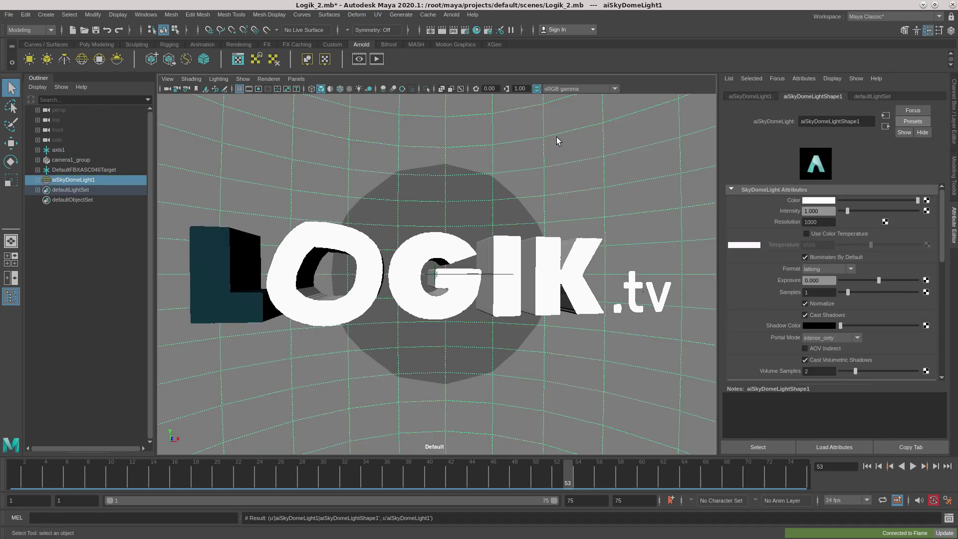
pyautogui.click(377, 59)
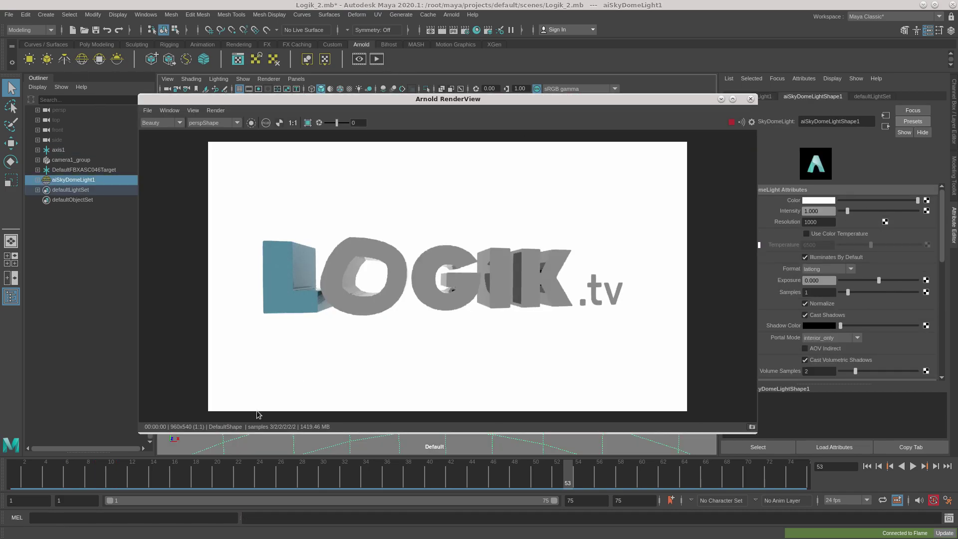
pyautogui.moveTo(43, 474); pyautogui.dragTo(634, 472)
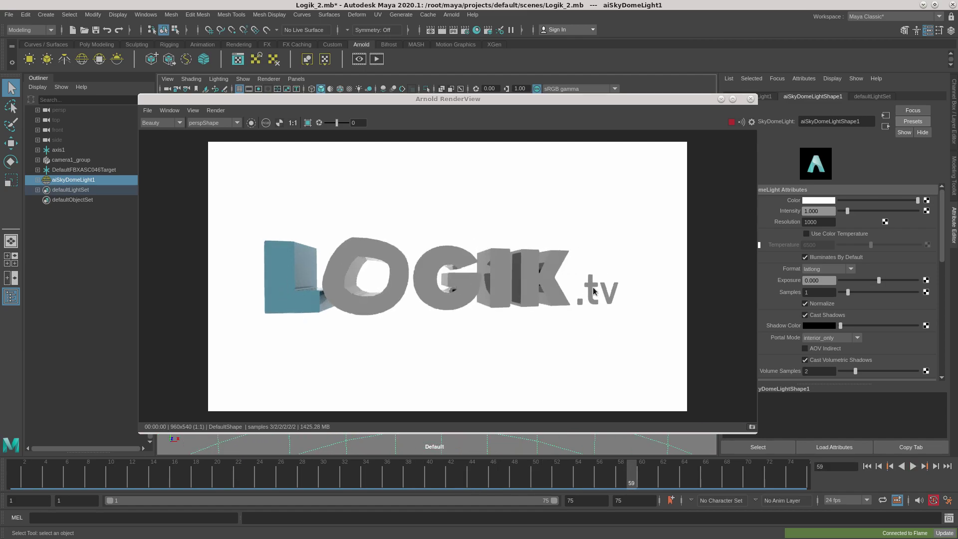
pyautogui.click(750, 99)
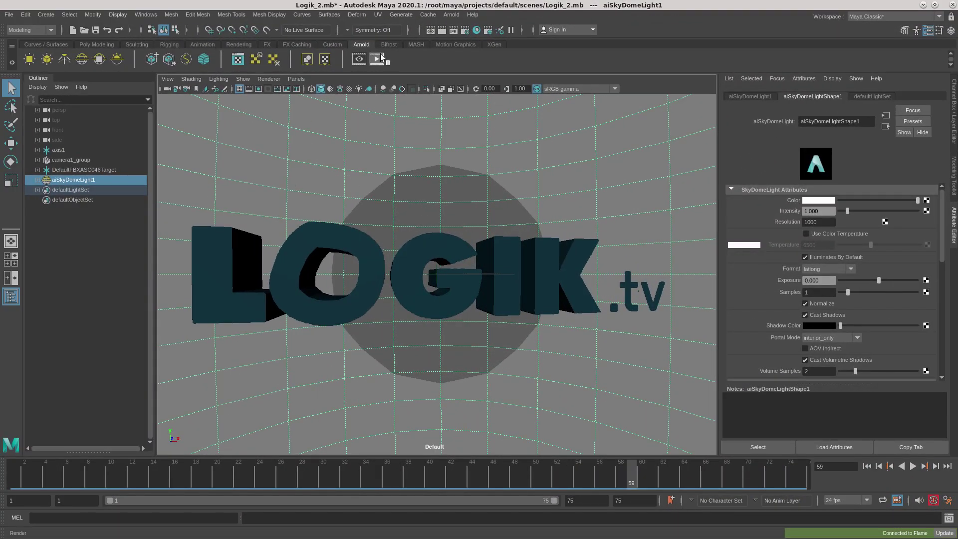
# Step: Render the fully coloured logo in the Arnold RenderView and scrub through the animation to check it
pyautogui.click(378, 59)
pyautogui.moveTo(132, 474); pyautogui.dragTo(630, 473)
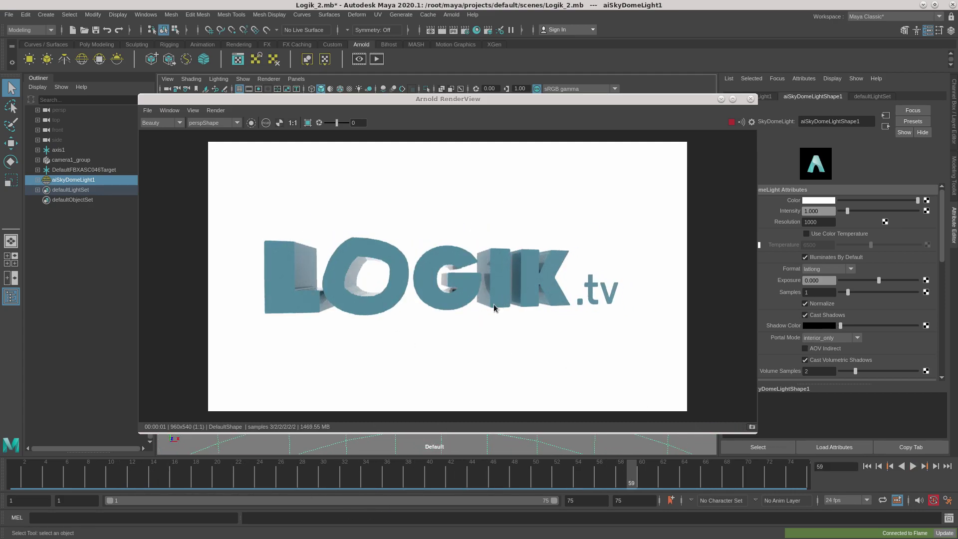
pyautogui.click(750, 99)
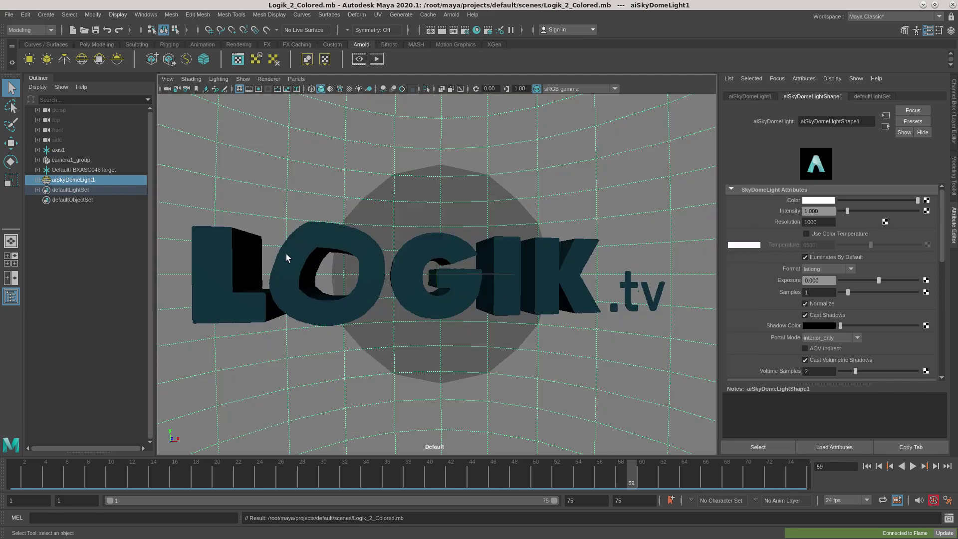
# Step: Set the base color of the letter L's aiStandardSurface material to bright yellow, with full saturation and value
pyautogui.click(303, 248)
pyautogui.click(229, 259)
pyautogui.click(325, 247)
pyautogui.click(441, 252)
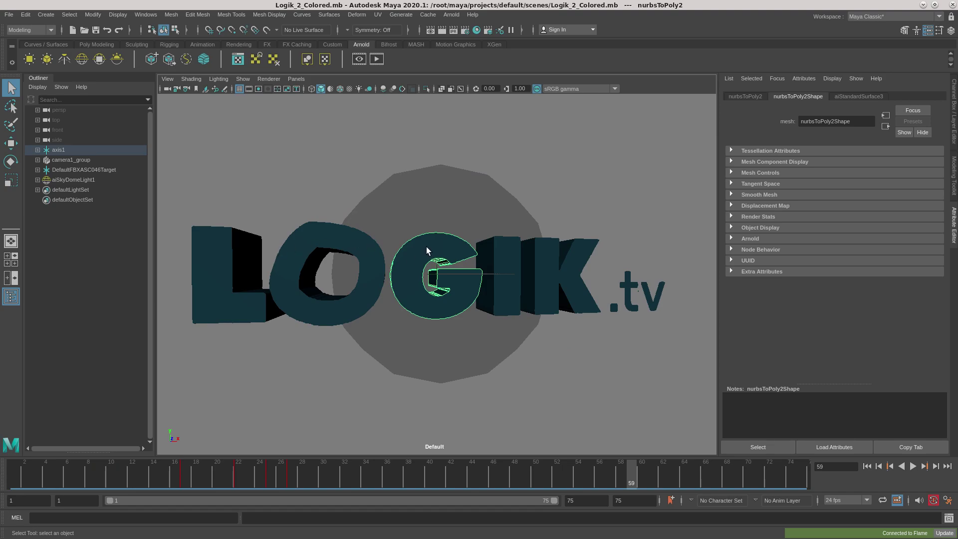
pyautogui.click(229, 274)
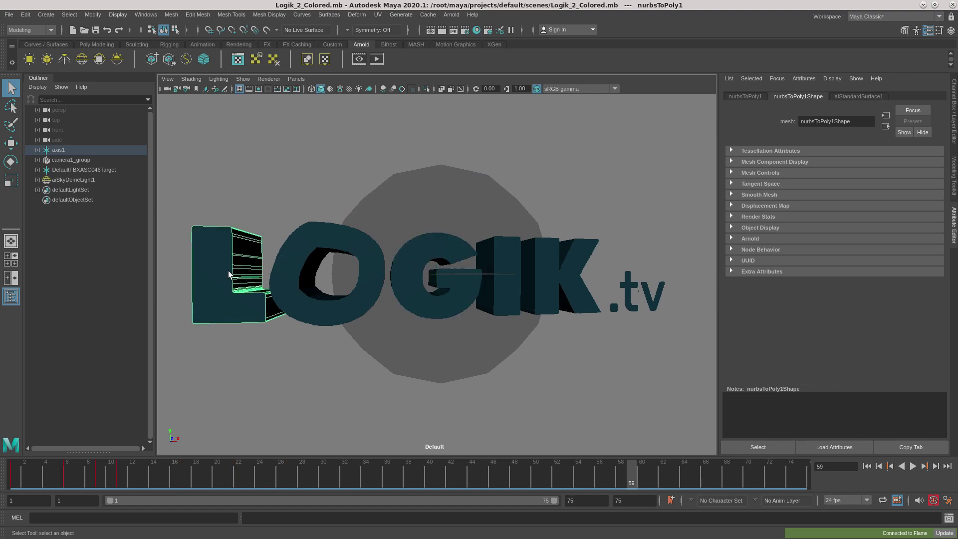
pyautogui.click(858, 96)
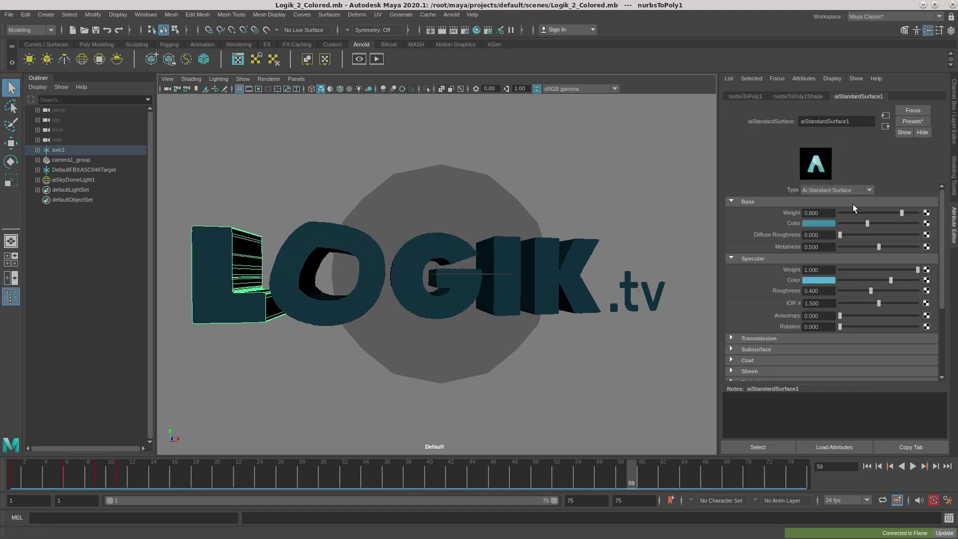
pyautogui.click(818, 224)
pyautogui.click(905, 210)
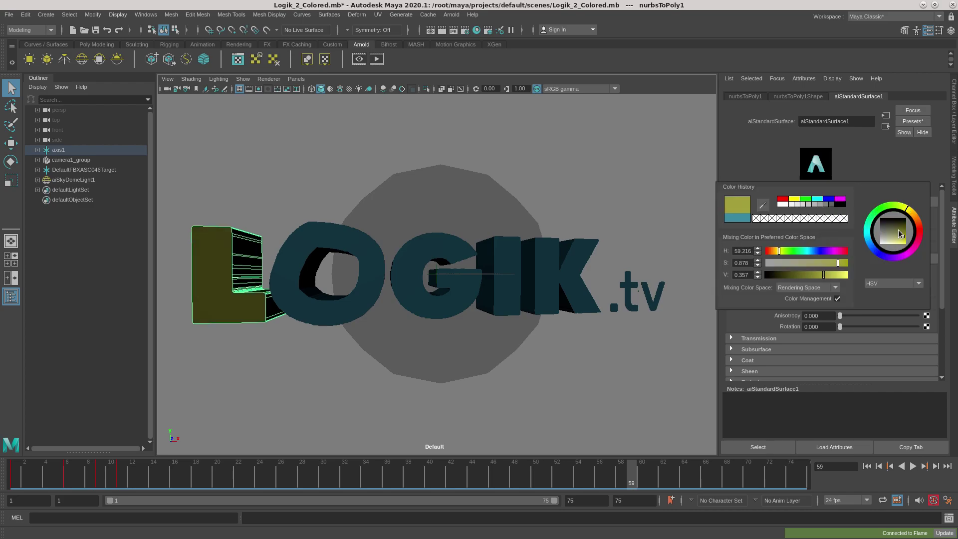
pyautogui.moveTo(900, 233); pyautogui.dragTo(911, 252)
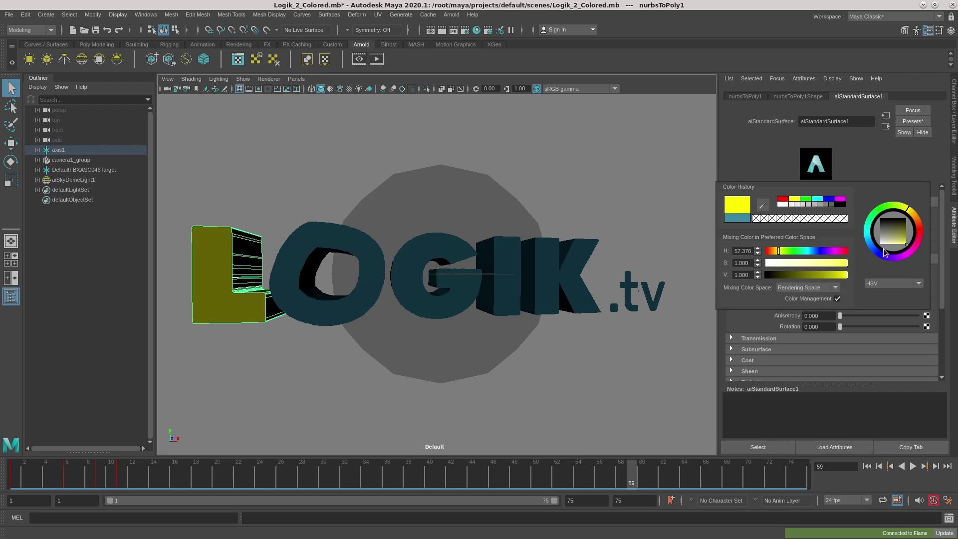
# Step: Set the base color of the letter O's material to bright cyan-blue and that of the letter G's material to red
pyautogui.click(275, 287)
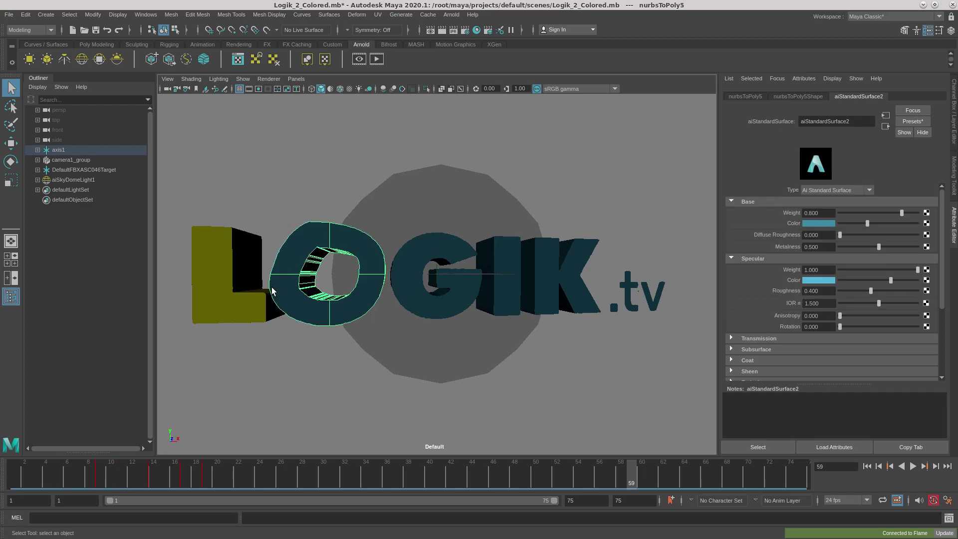
pyautogui.click(825, 225)
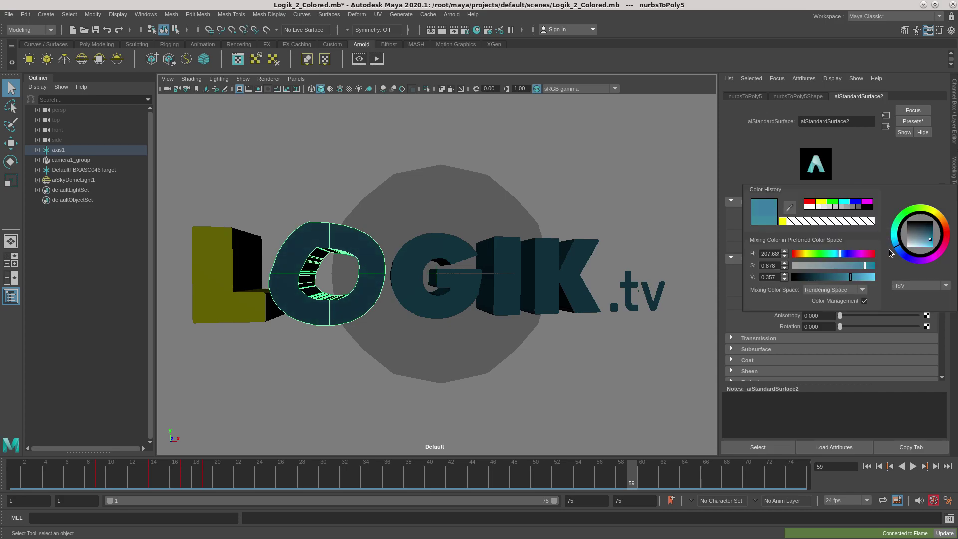
pyautogui.moveTo(926, 235); pyautogui.dragTo(934, 247)
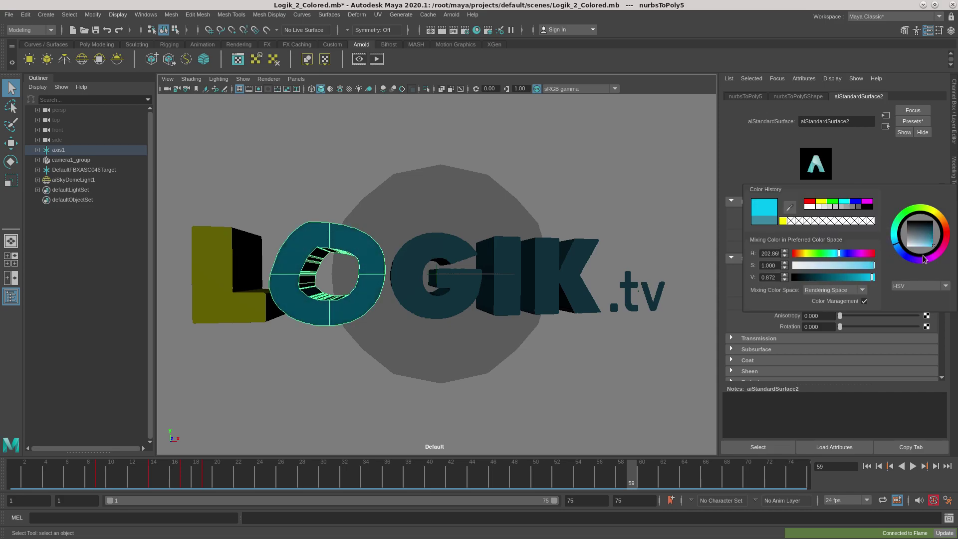
pyautogui.click(437, 253)
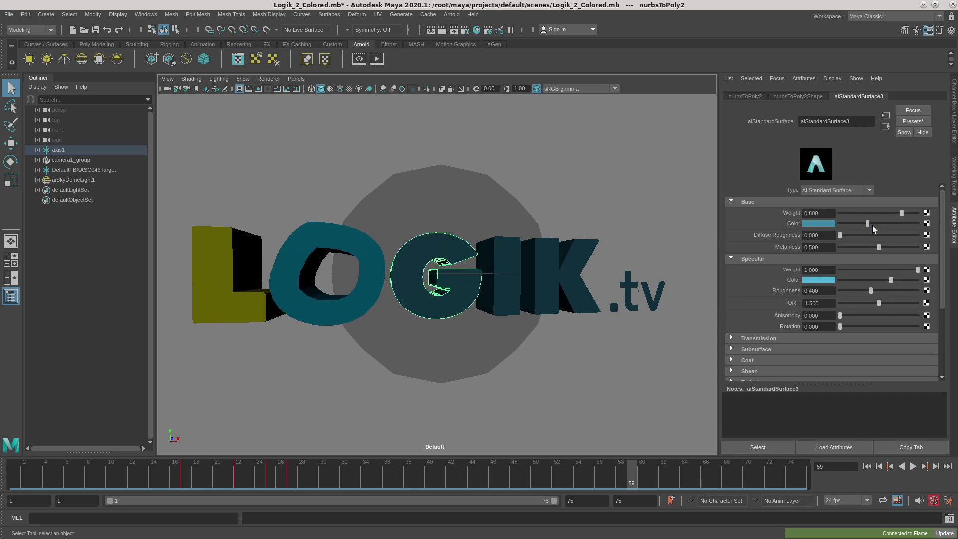
pyautogui.click(825, 223)
pyautogui.click(933, 236)
pyautogui.moveTo(913, 236); pyautogui.dragTo(917, 244)
# Step: Set the base color of the letter I's material to bright green and that of the letter K's material to purple
pyautogui.click(511, 282)
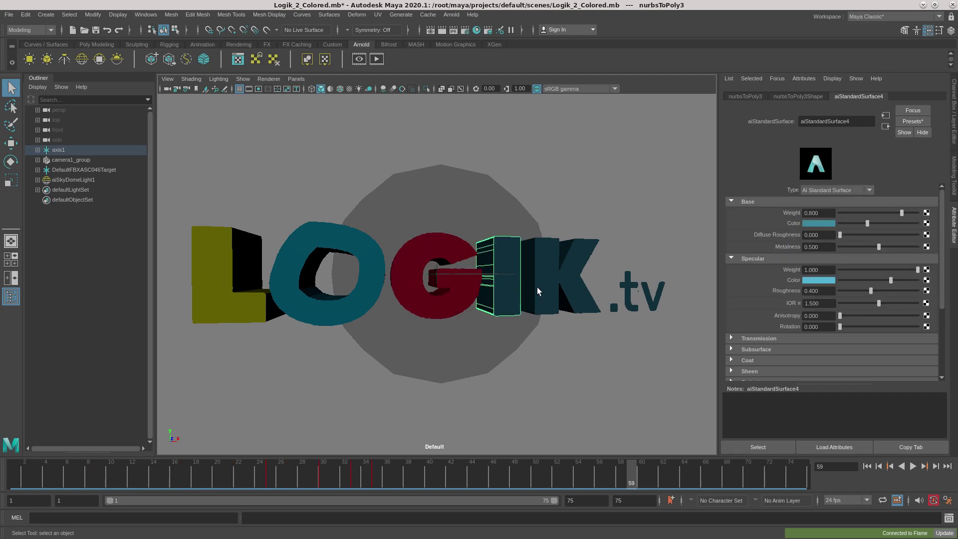
pyautogui.click(825, 224)
pyautogui.click(898, 212)
pyautogui.click(921, 242)
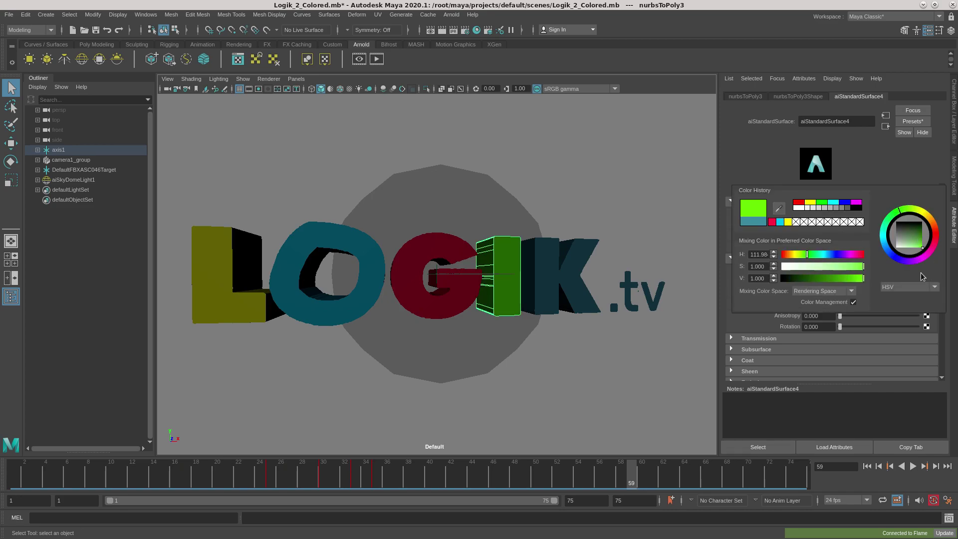
pyautogui.click(552, 262)
pyautogui.click(820, 224)
pyautogui.moveTo(945, 263); pyautogui.dragTo(943, 267)
# Step: Set the base color of the .tv text's material to a saturated blue with a hue of about 234
pyautogui.click(619, 297)
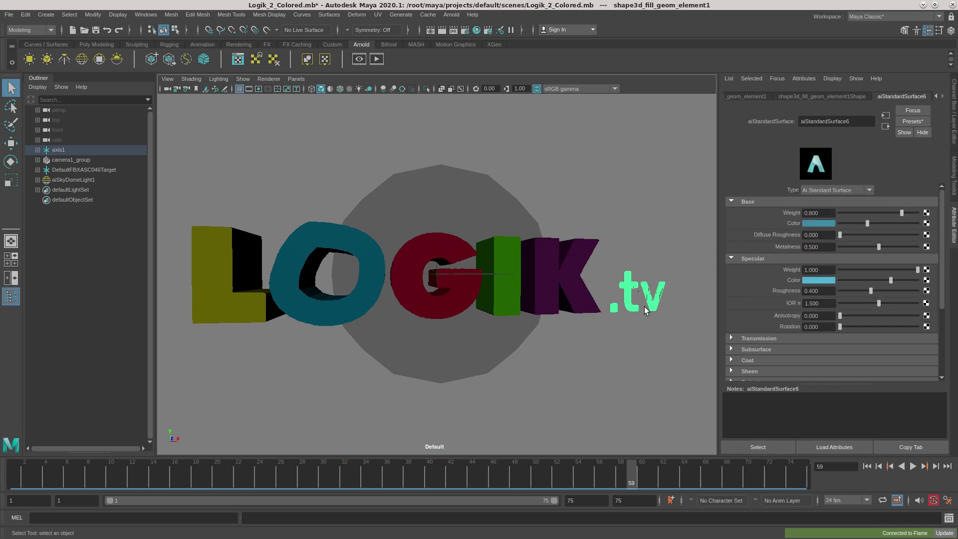
pyautogui.click(828, 224)
pyautogui.moveTo(929, 245); pyautogui.dragTo(879, 273)
pyautogui.moveTo(916, 243); pyautogui.dragTo(915, 251)
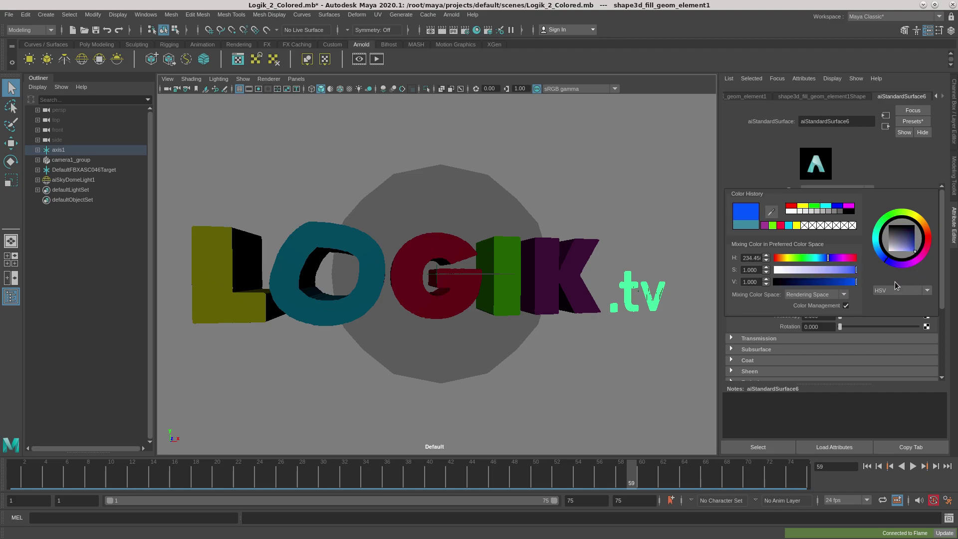
# Step: Render the recolored logo in the Arnold RenderView and scrub through the timeline to check the animation
pyautogui.click(392, 273)
pyautogui.scroll(1, 556, 87)
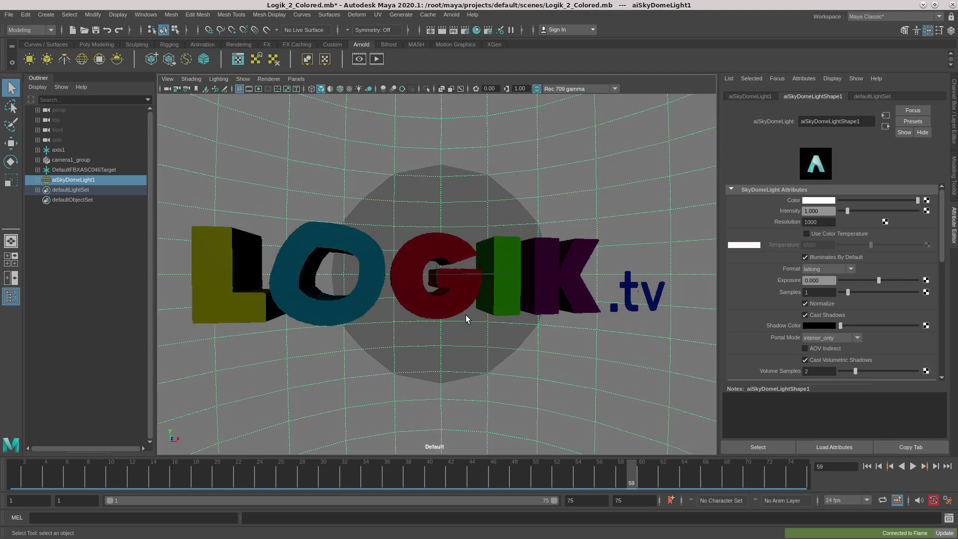
pyautogui.click(369, 59)
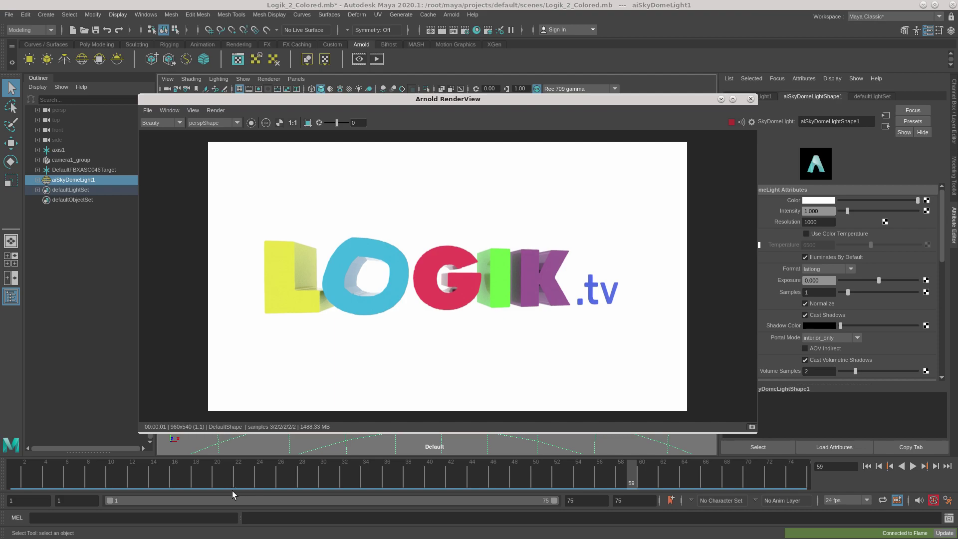
pyautogui.moveTo(166, 470); pyautogui.dragTo(642, 491)
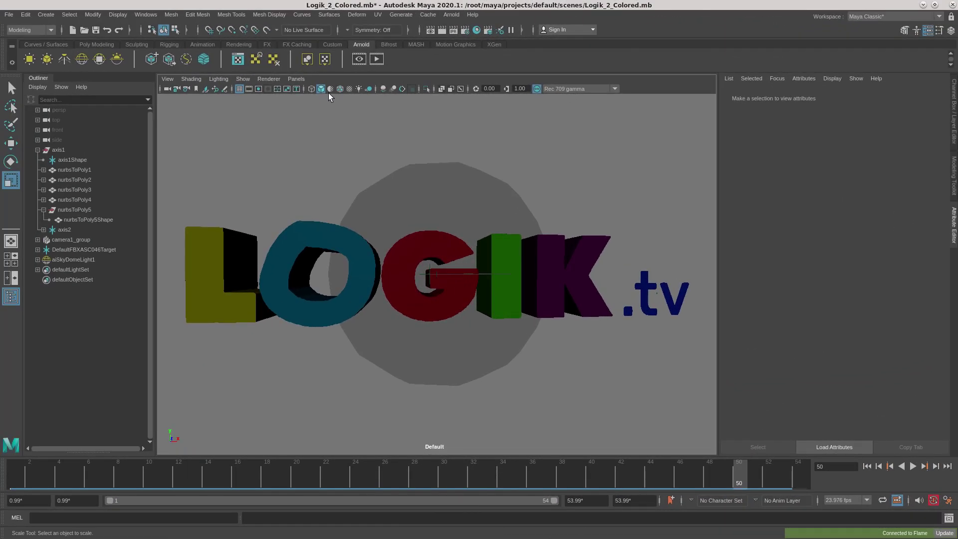
# Step: Connect a File texture to the Color attribute of aiSkyDomeLightShape1
pyautogui.click(55, 269)
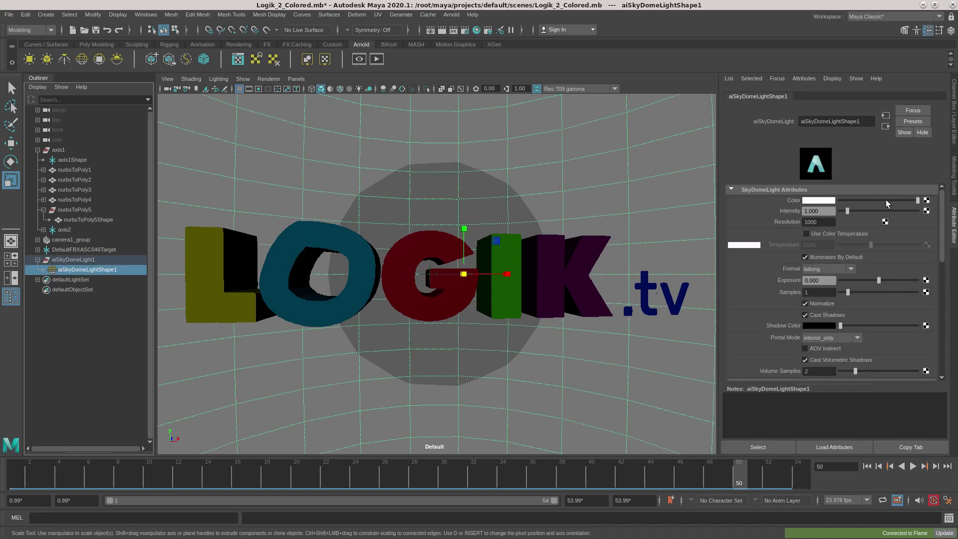
pyautogui.click(927, 201)
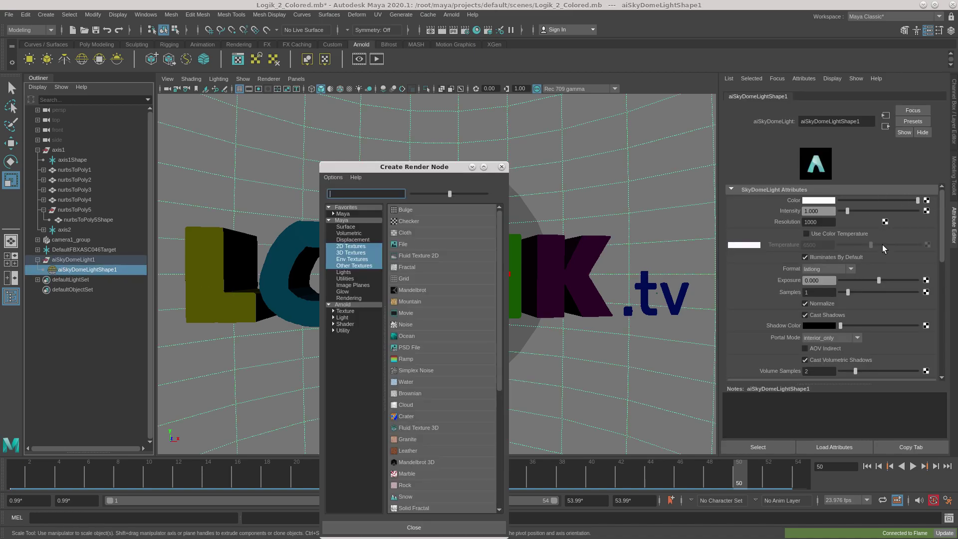
pyautogui.click(356, 247)
pyautogui.click(403, 244)
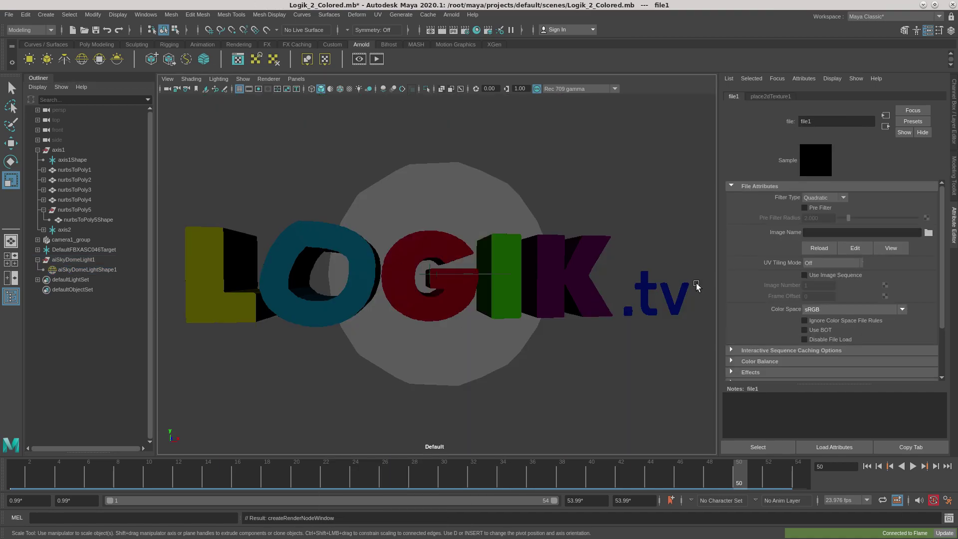
# Step: Preview the EXR environments in /root/Desktop, load StingraySkyDome.exr into the file texture, and test-render the scene
pyautogui.click(928, 233)
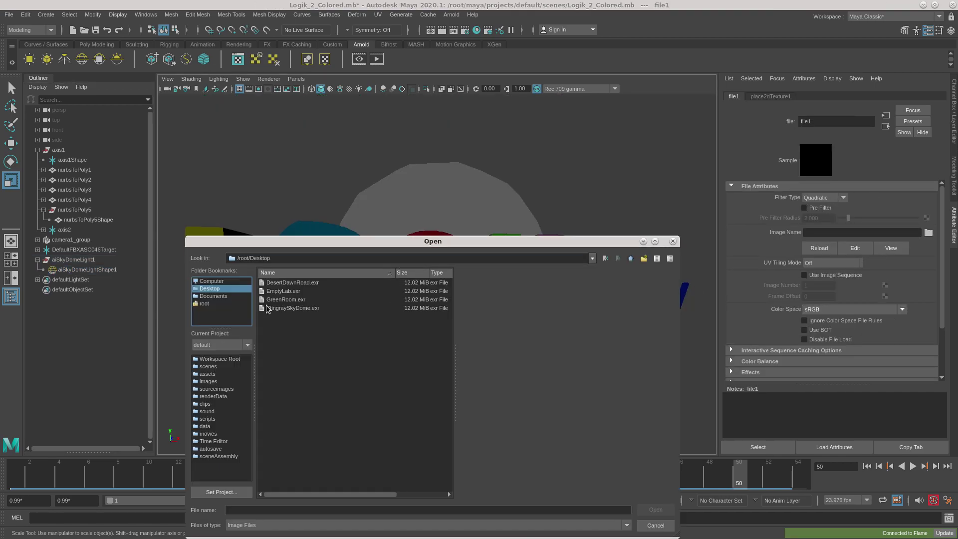
pyautogui.click(286, 283)
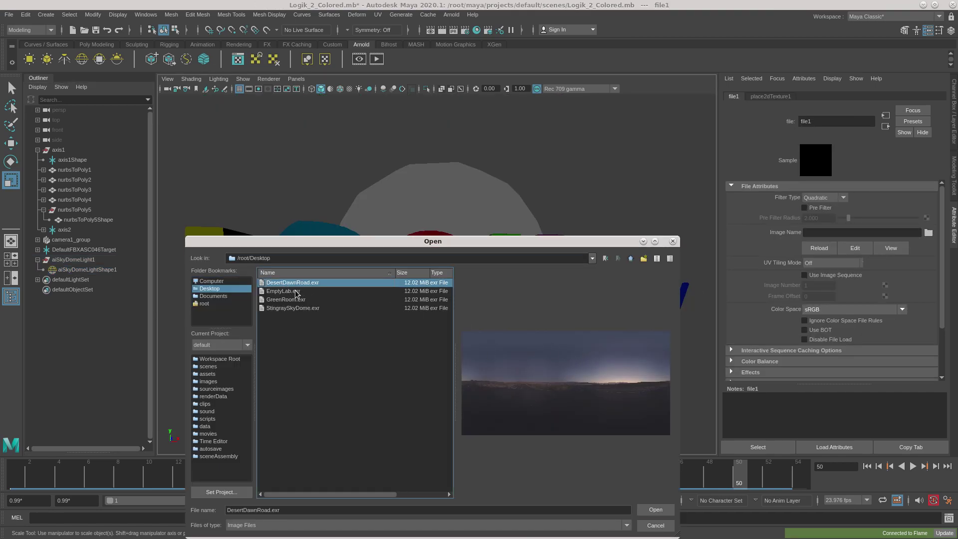
pyautogui.click(296, 292)
pyautogui.click(299, 300)
pyautogui.click(300, 308)
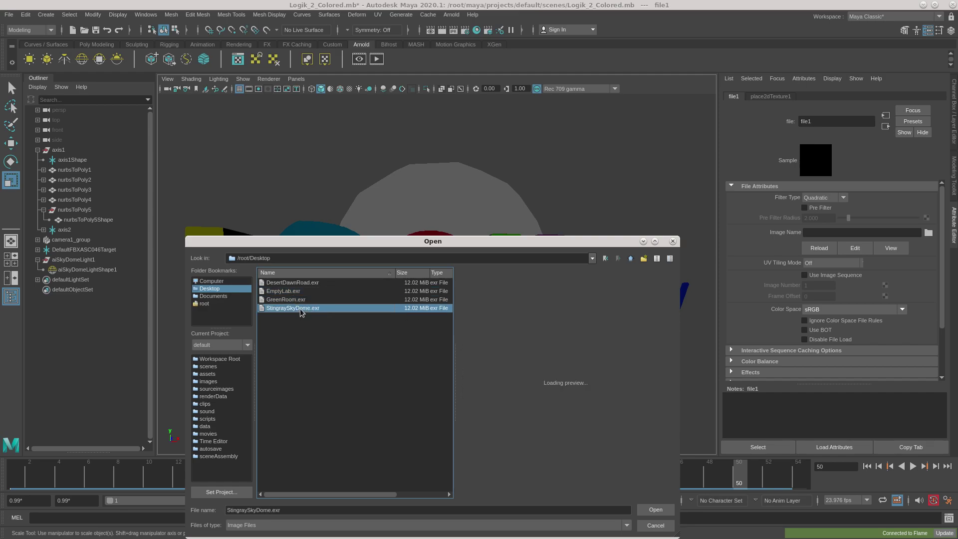
pyautogui.click(301, 282)
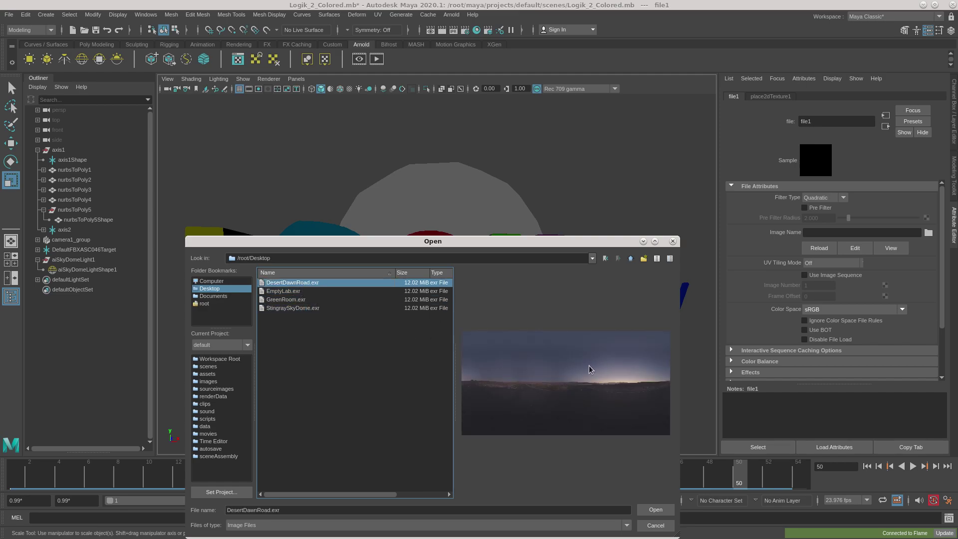
pyautogui.click(302, 300)
pyautogui.click(309, 308)
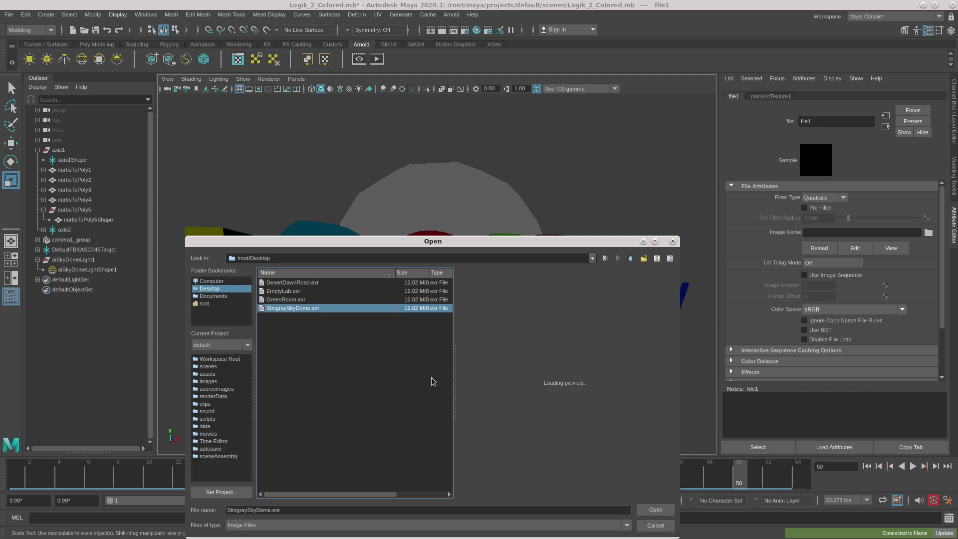
pyautogui.click(655, 509)
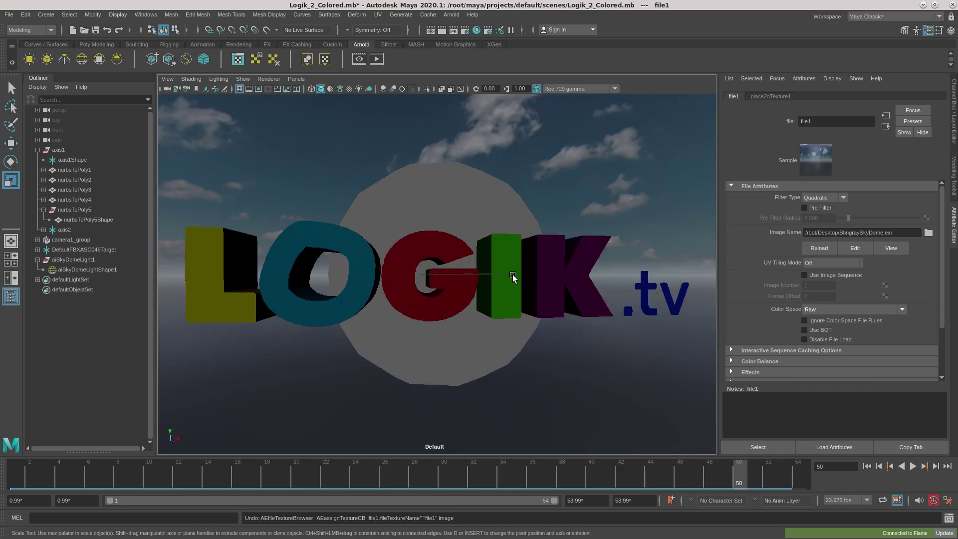
pyautogui.click(377, 59)
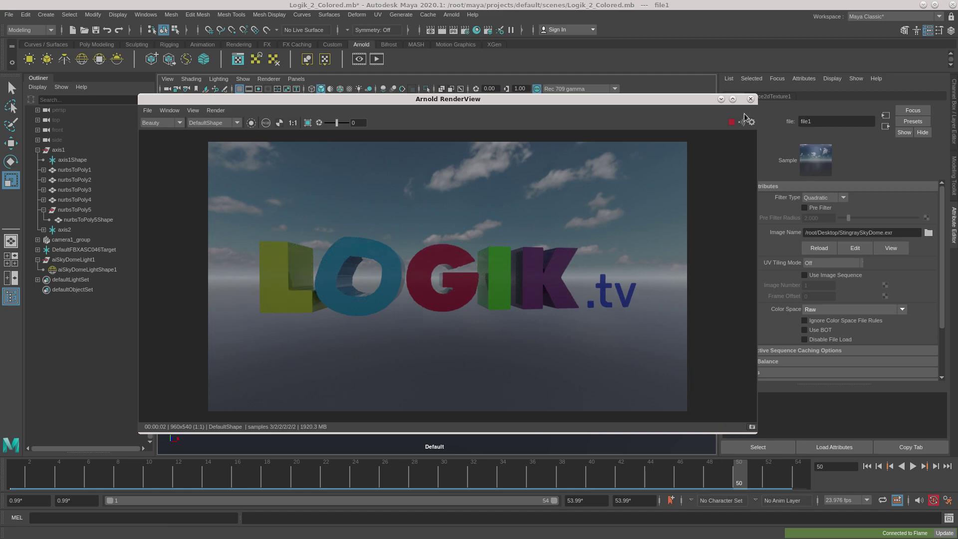
pyautogui.click(750, 99)
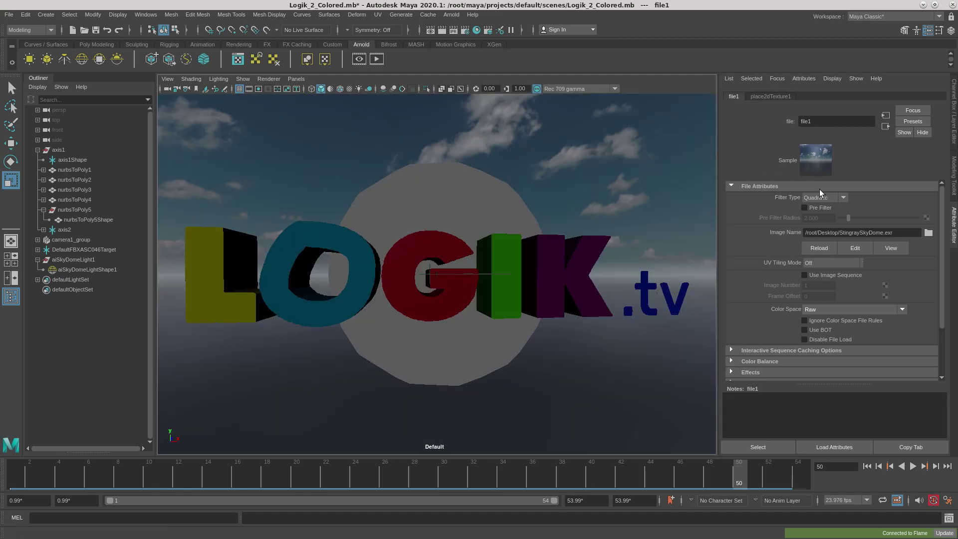
# Step: Load DesertDawnRoad.exr as the sky dome's file texture image and render the scene in the Arnold RenderView
pyautogui.click(929, 233)
pyautogui.click(291, 282)
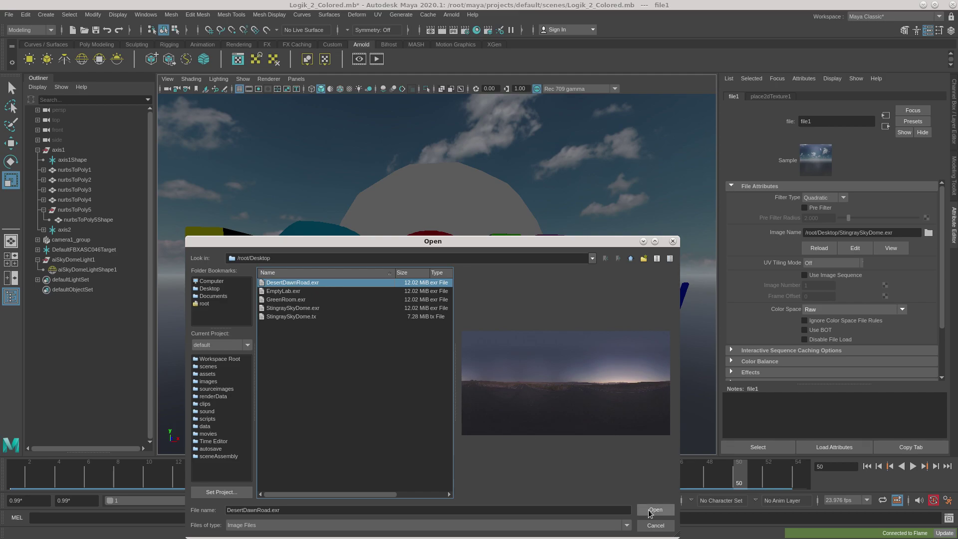
pyautogui.click(655, 509)
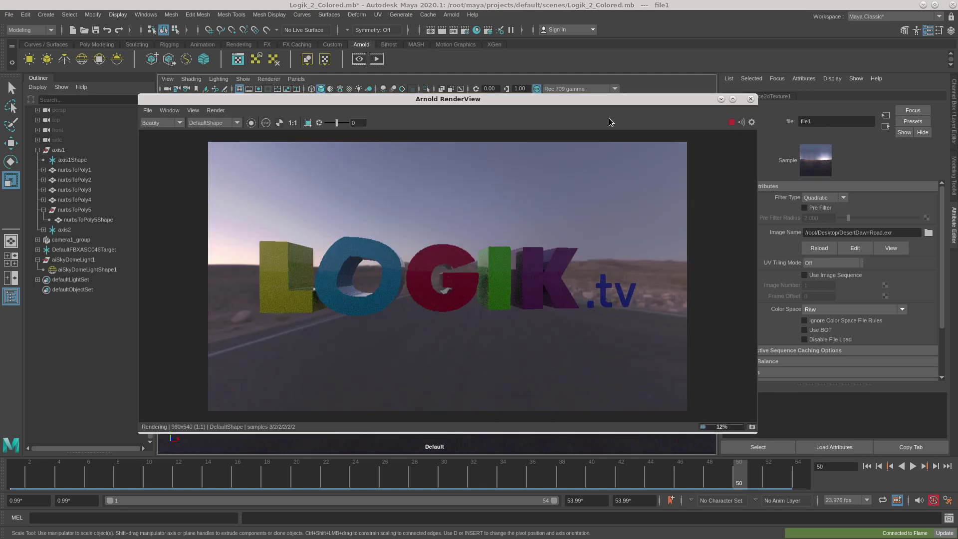
pyautogui.moveTo(595, 99); pyautogui.dragTo(530, 107)
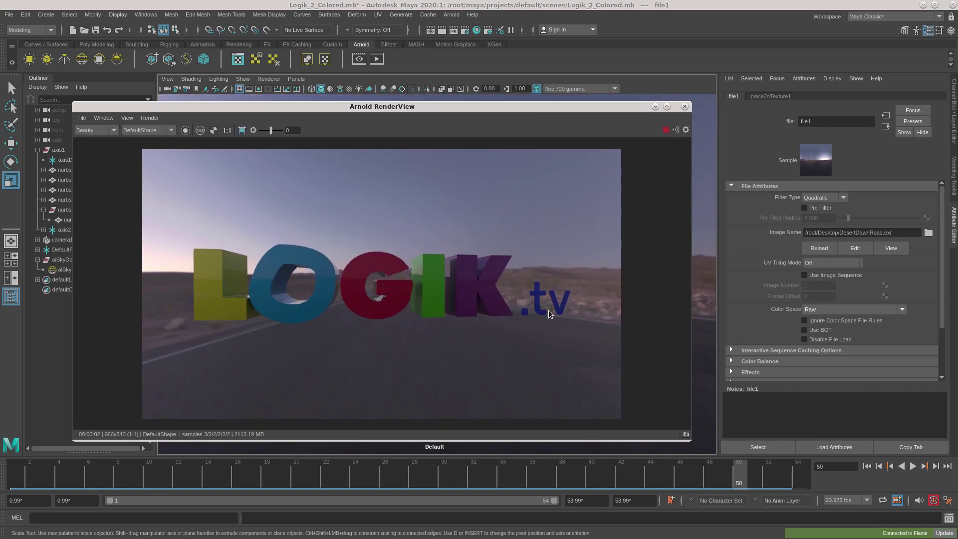
pyautogui.scroll(-3, 932, 248)
pyautogui.moveTo(562, 109); pyautogui.dragTo(598, 115)
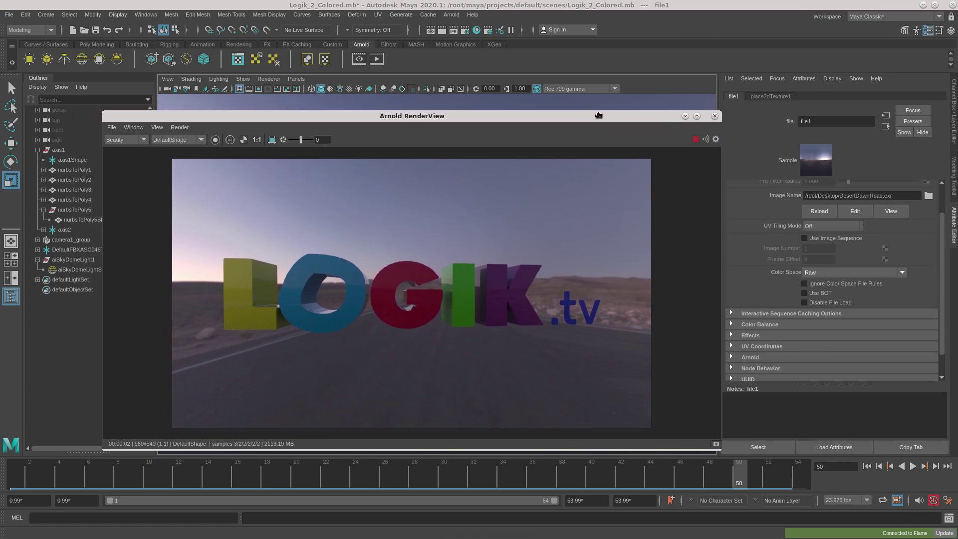
# Step: Set the sky dome light's intensity to about 2.6 and its Camera visibility to 0
pyautogui.click(72, 270)
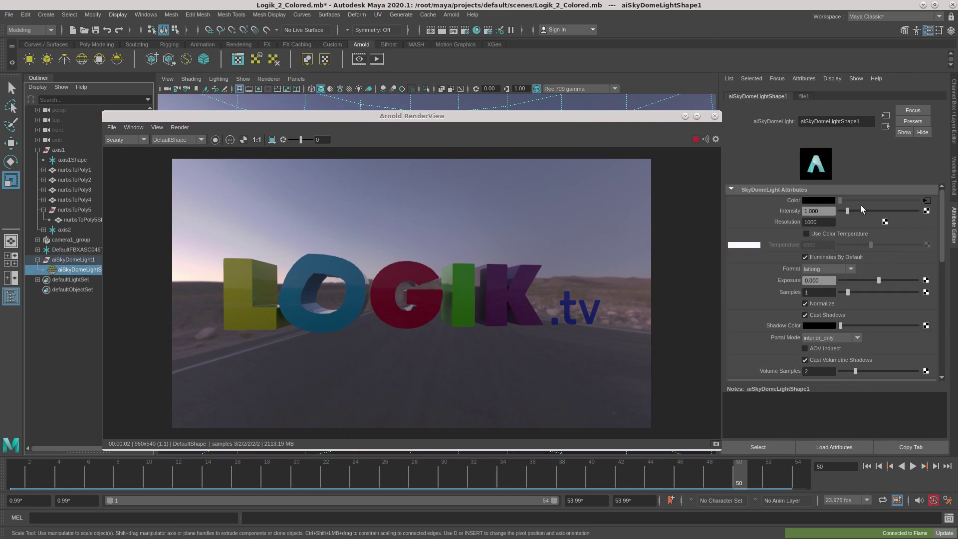
pyautogui.moveTo(860, 209); pyautogui.dragTo(859, 208)
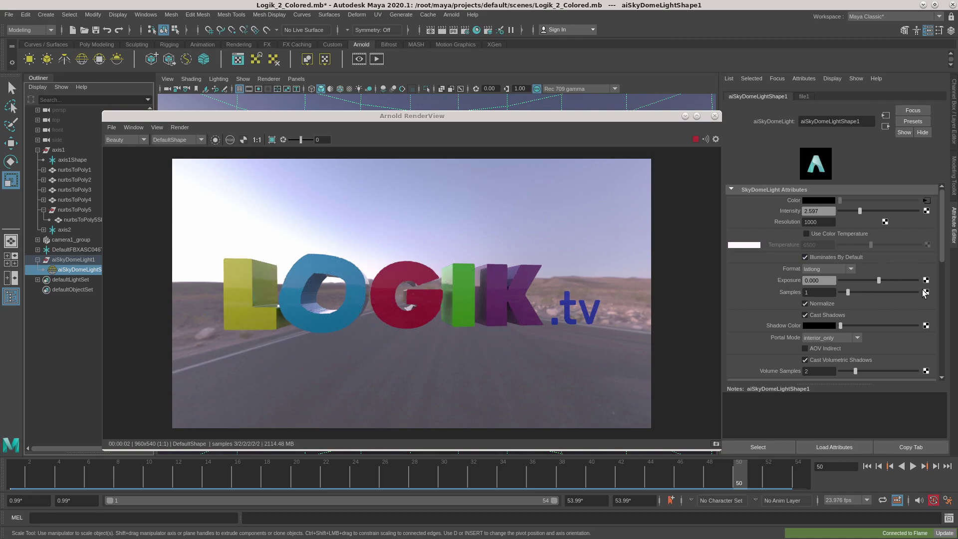
pyautogui.scroll(-5, 944, 263)
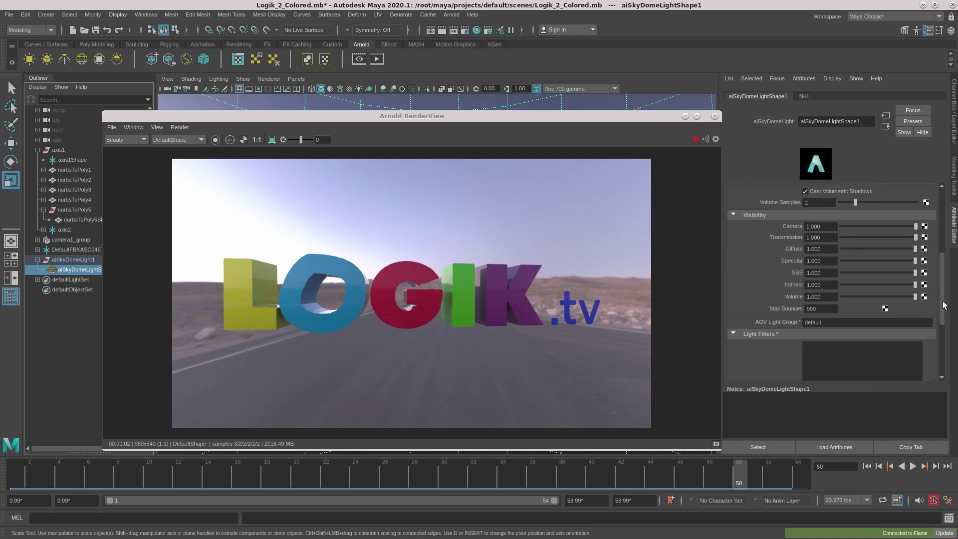
pyautogui.moveTo(913, 241); pyautogui.dragTo(842, 240)
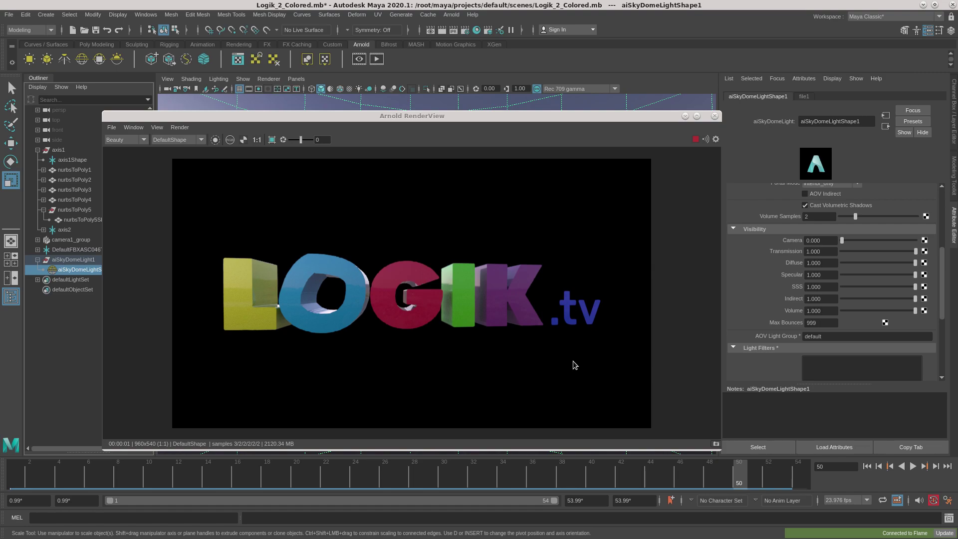
# Step: Set the render output's frame/animation extension to name.#.ext and its image size preset to HD_1080
pyautogui.moveTo(303, 472); pyautogui.dragTo(238, 464)
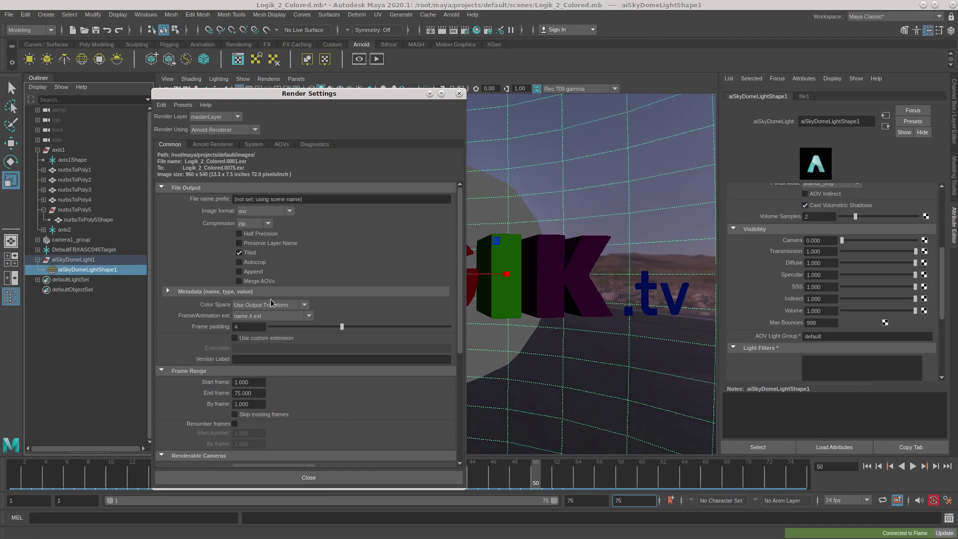
pyautogui.click(262, 312)
pyautogui.click(268, 345)
pyautogui.scroll(-3, 455, 218)
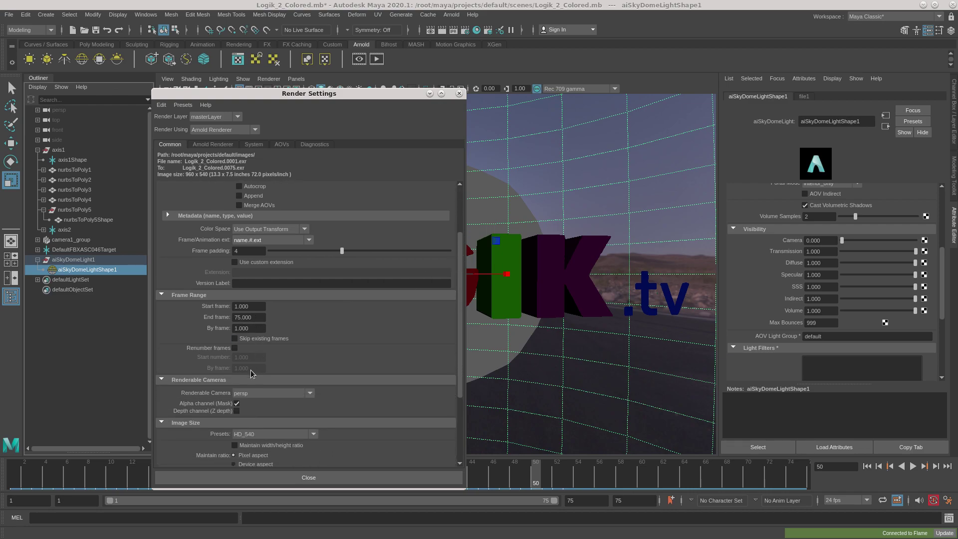
pyautogui.click(266, 433)
pyautogui.moveTo(314, 360); pyautogui.dragTo(315, 377)
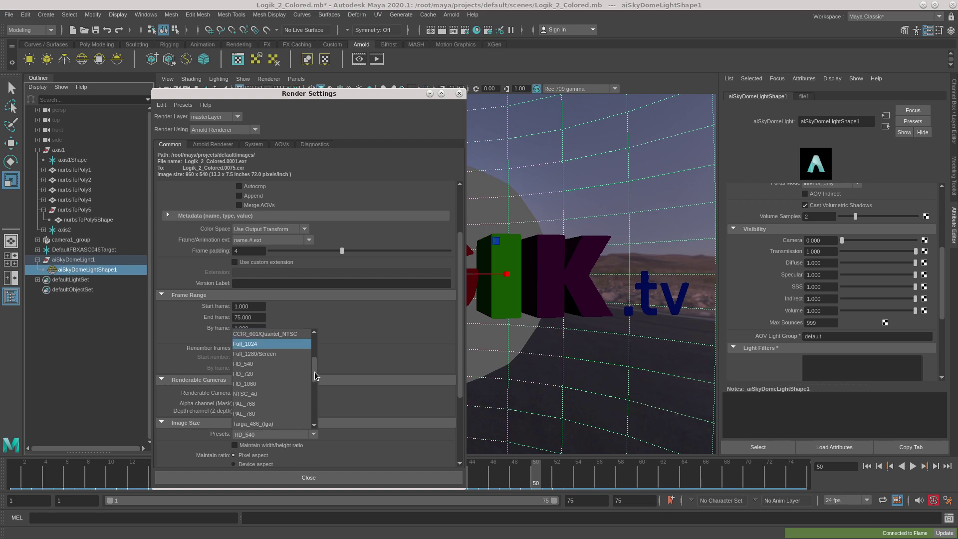
pyautogui.click(255, 389)
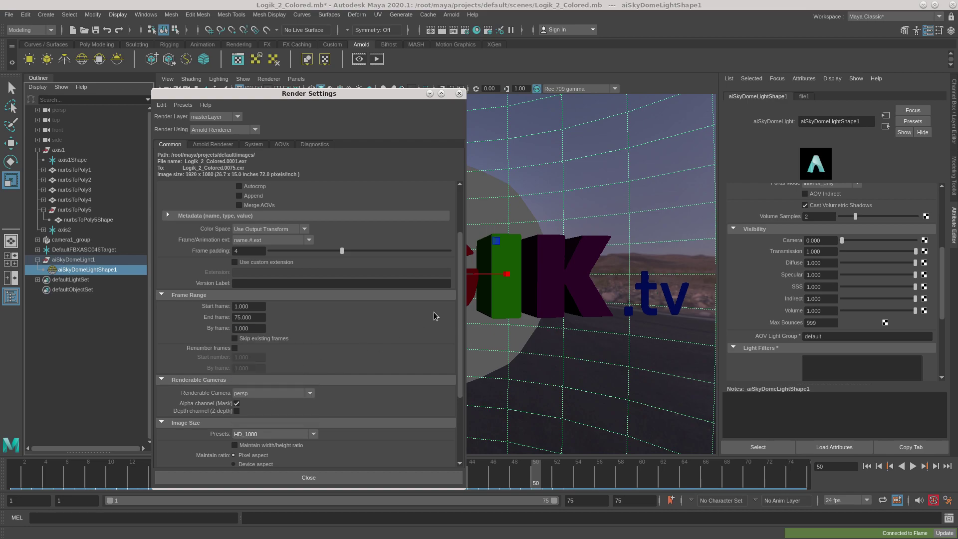
pyautogui.scroll(-5, 435, 316)
pyautogui.scroll(8, 445, 379)
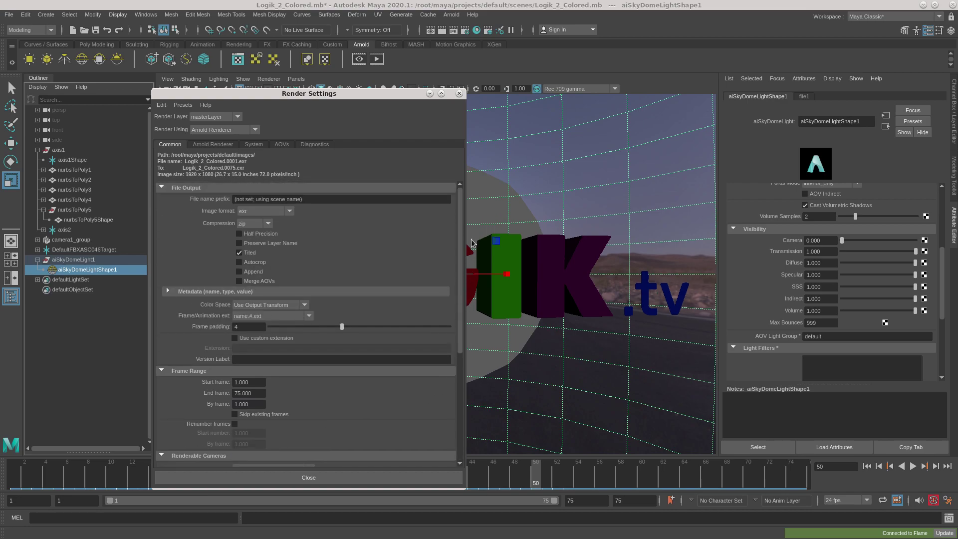
# Step: Set the Arnold sampling to Camera (AA) 4, Diffuse 3 and Specular 3
pyautogui.click(211, 145)
pyautogui.moveTo(371, 98); pyautogui.dragTo(325, 94)
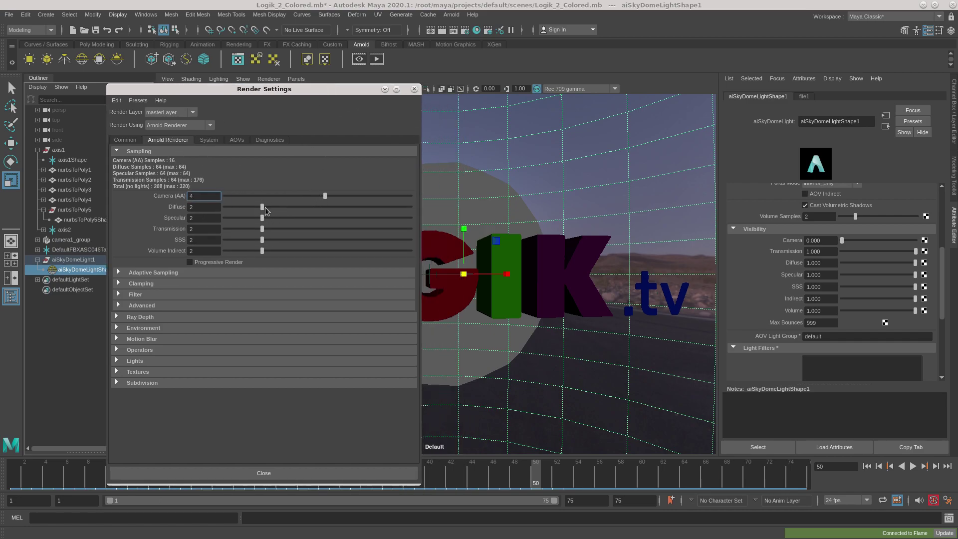
pyautogui.moveTo(262, 205)
pyautogui.mouseDown()
pyautogui.moveTo(274, 207)
pyautogui.moveTo(272, 217)
pyautogui.mouseUp()
# Step: Check the available render device options in the Arnold system settings, leaving the device on CPU
pyautogui.click(208, 140)
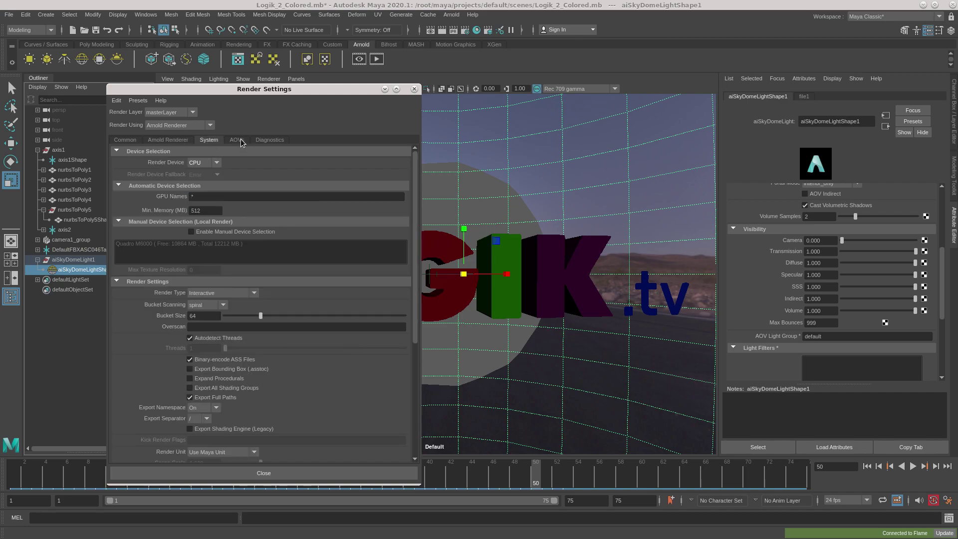
pyautogui.click(217, 163)
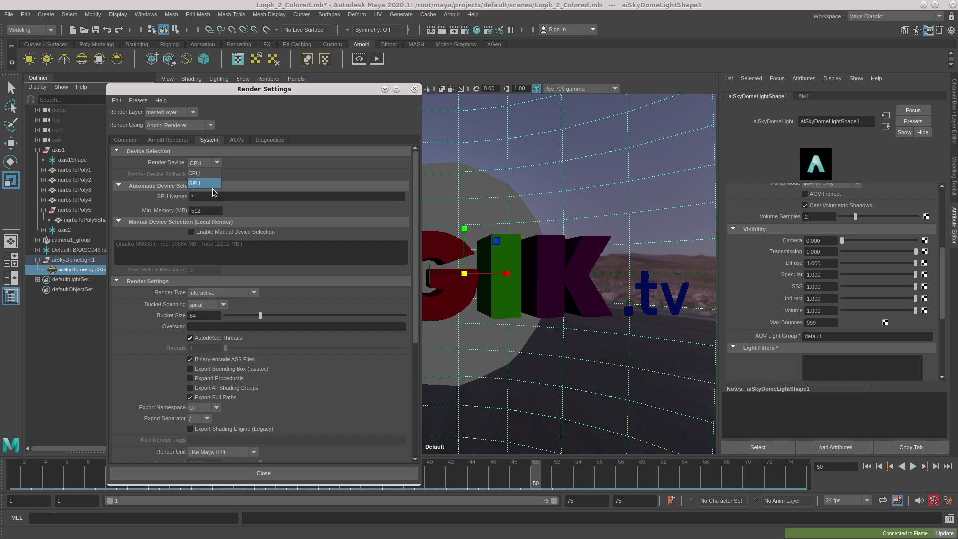
pyautogui.click(239, 181)
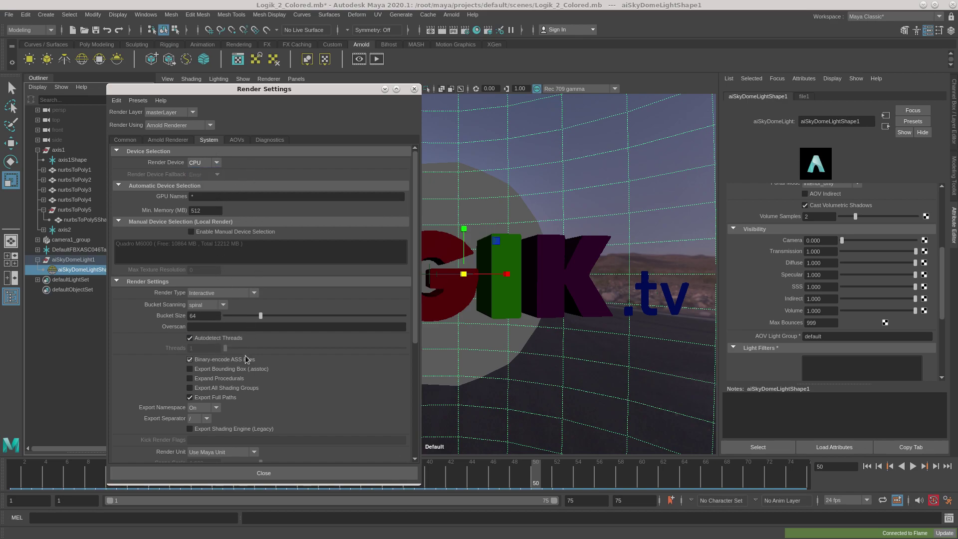
# Step: Activate the AA_inv_density, N, P, RGBA, Z and albedo AOVs for the Arnold render
pyautogui.click(237, 140)
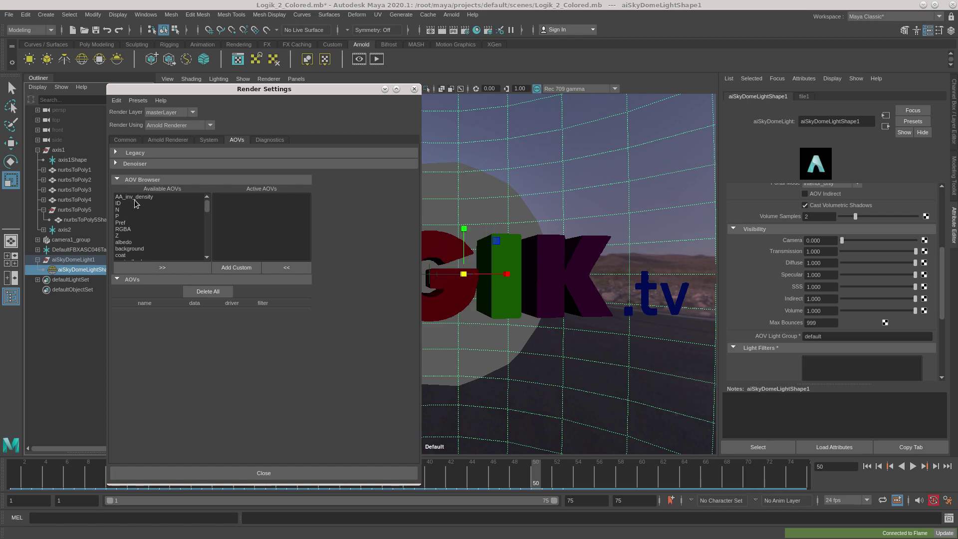
pyautogui.moveTo(129, 198); pyautogui.dragTo(247, 200)
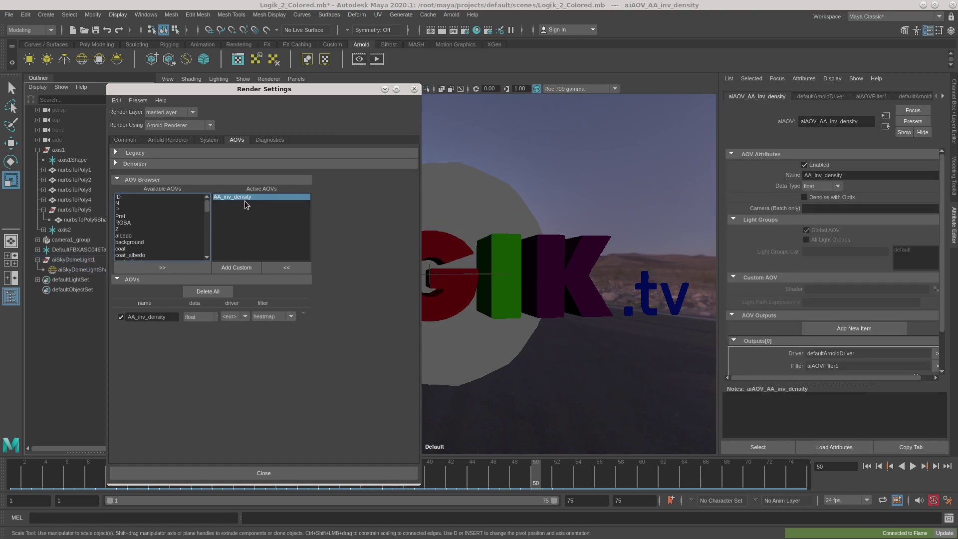
pyautogui.doubleClick(124, 204)
pyautogui.doubleClick(125, 204)
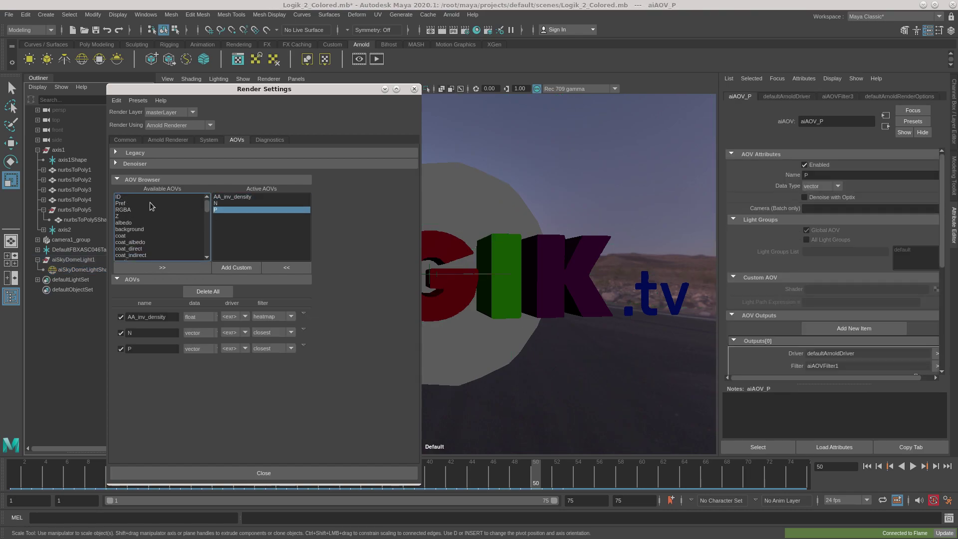
pyautogui.click(135, 210)
pyautogui.doubleClick(135, 210)
pyautogui.doubleClick(157, 209)
pyautogui.doubleClick(138, 210)
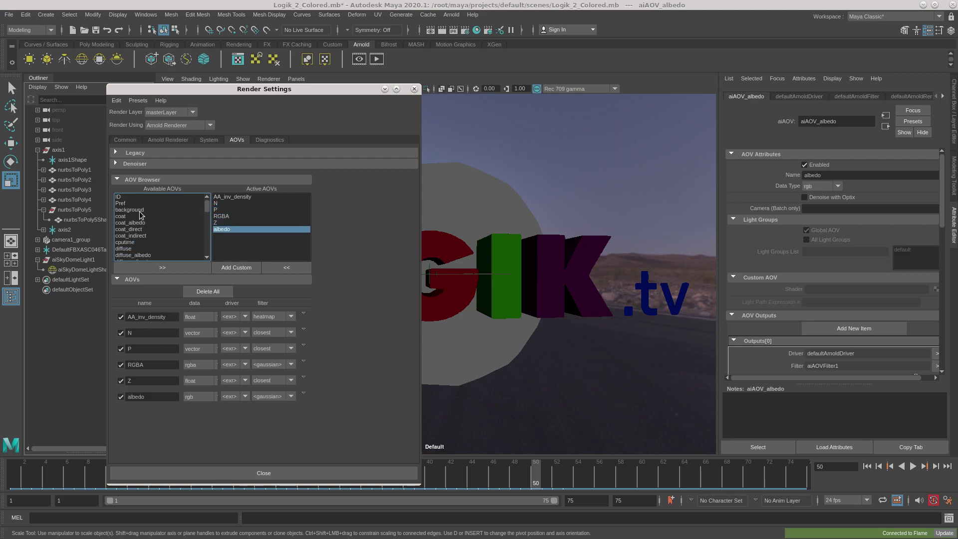
# Step: Add the crypto_object cryptomatte AOV to the active AOVs and close the render settings
pyautogui.moveTo(206, 206); pyautogui.dragTo(207, 250)
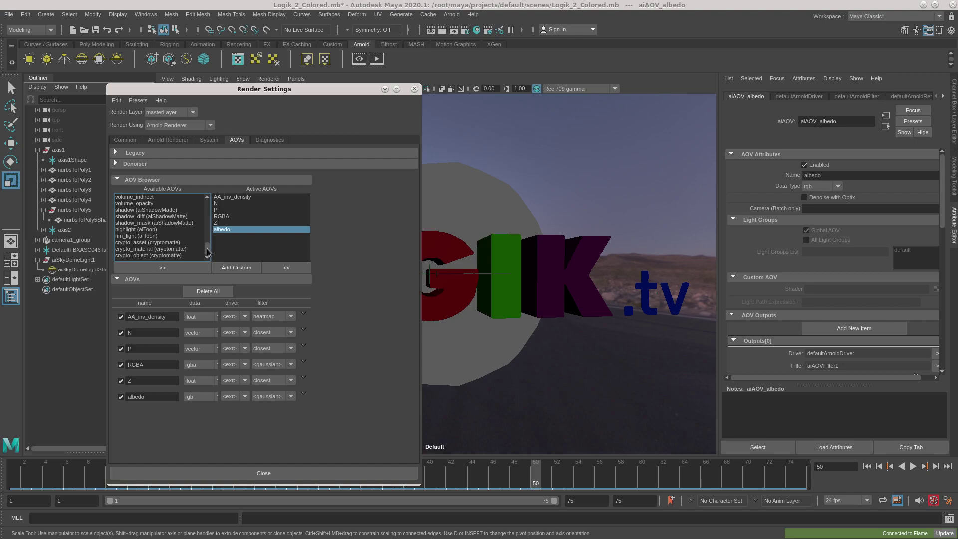
pyautogui.doubleClick(158, 255)
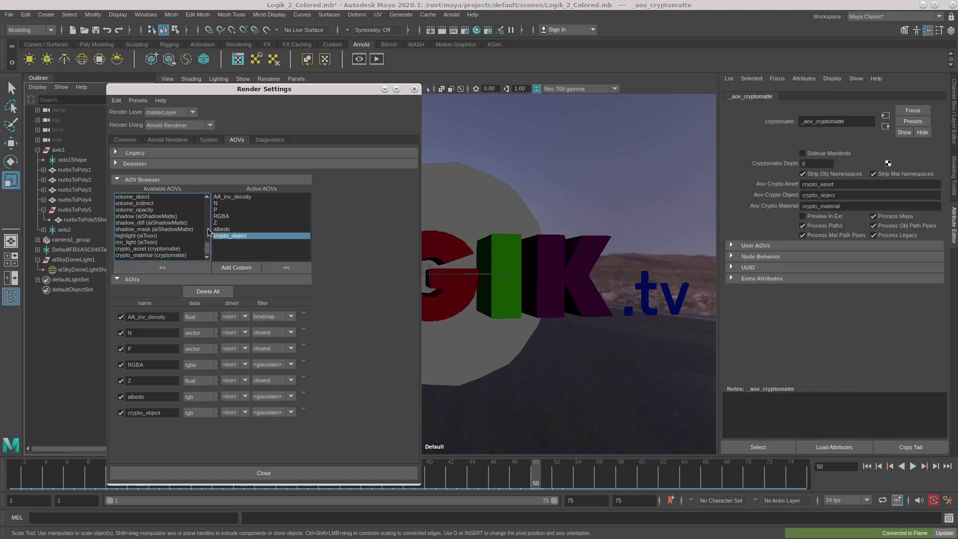
pyautogui.moveTo(207, 246); pyautogui.dragTo(213, 196)
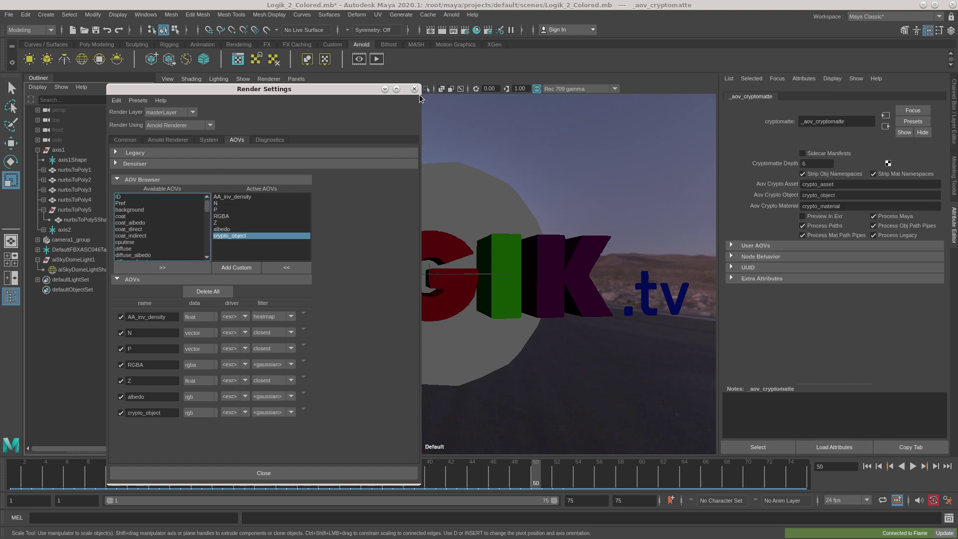
pyautogui.click(414, 89)
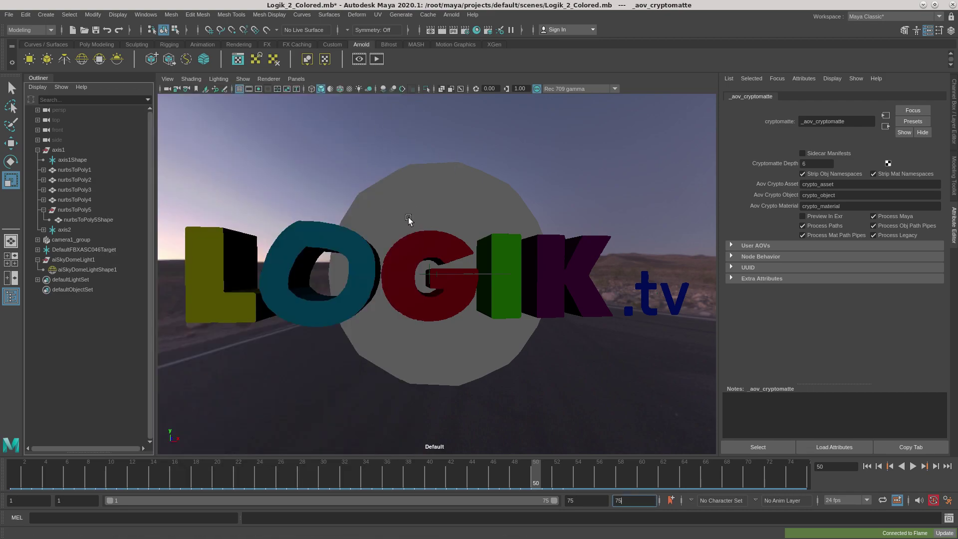
# Step: Render the scene in the Arnold RenderView, inspect the letters up close and frame the whole image again
pyautogui.click(377, 59)
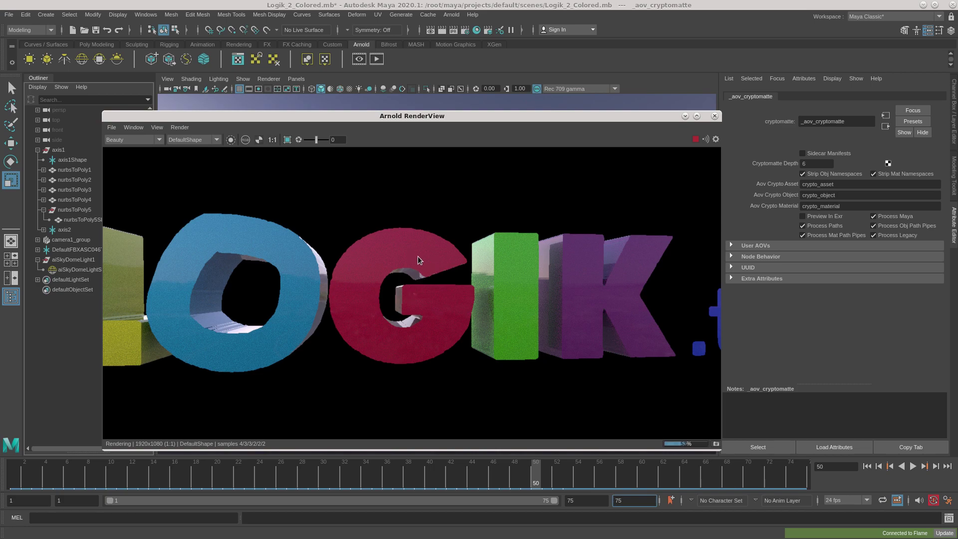
pyautogui.press('f')
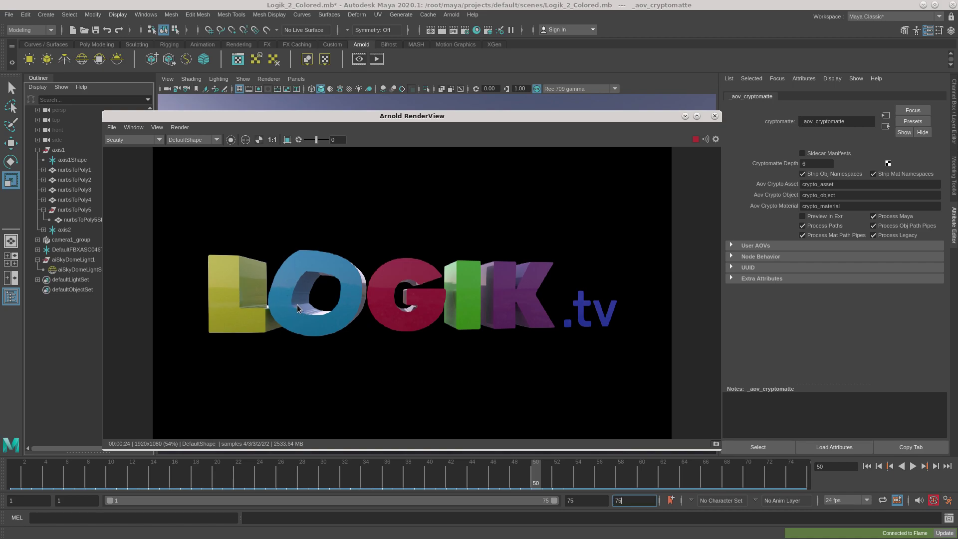
pyautogui.moveTo(297, 310)
pyautogui.mouseDown(button='middle')
pyautogui.moveTo(333, 297)
pyautogui.moveTo(310, 325)
pyautogui.mouseUp(button='middle')
pyautogui.scroll(5, 353, 281)
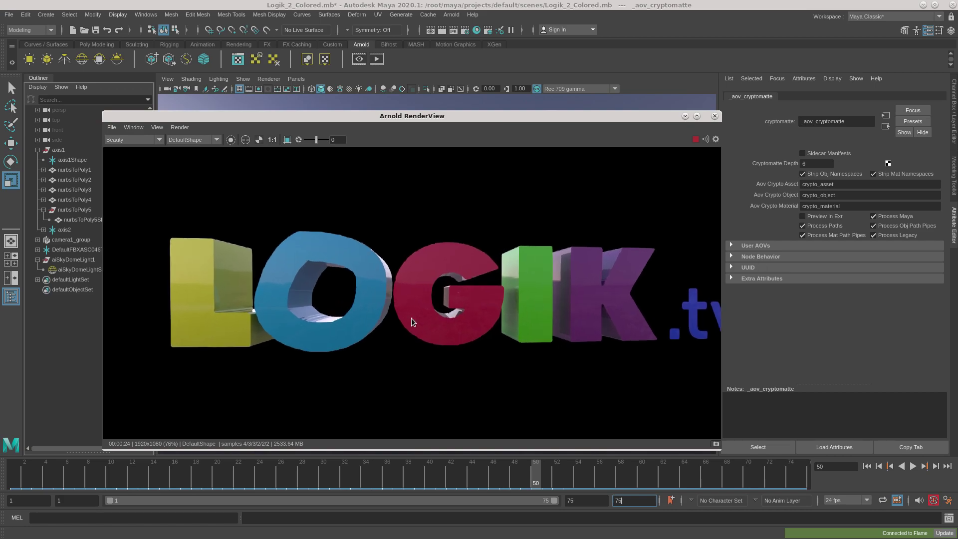
pyautogui.scroll(5, 643, 303)
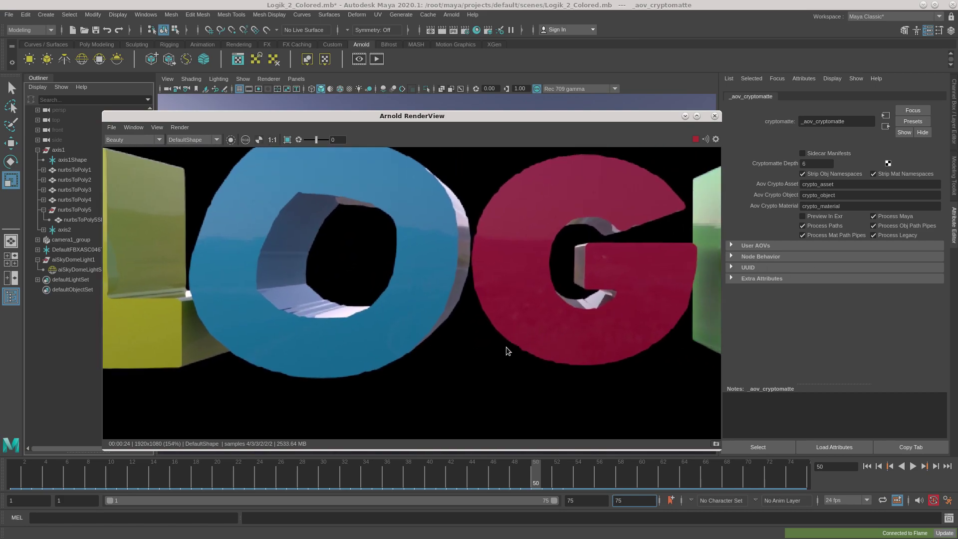
pyautogui.moveTo(559, 347); pyautogui.dragTo(486, 301, button='middle')
pyautogui.press('f')
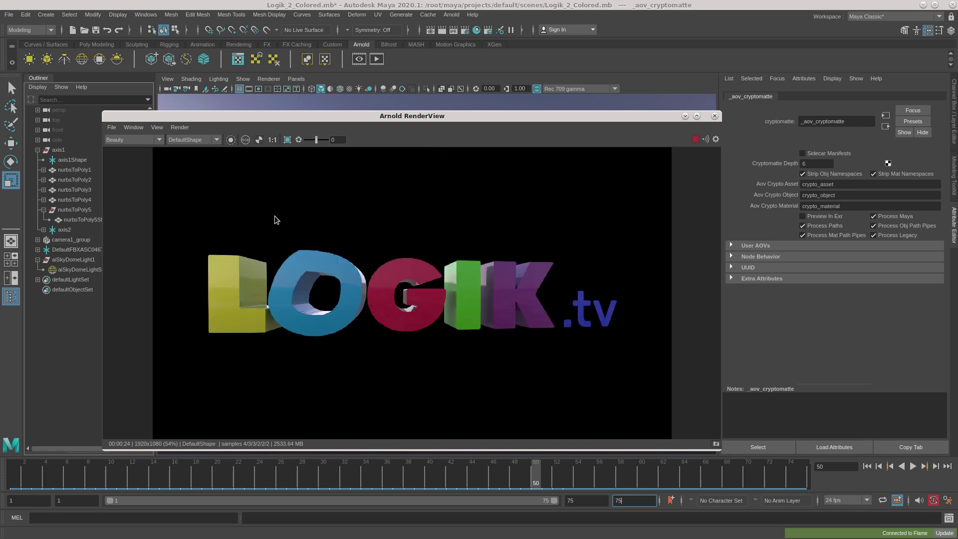
# Step: Review the AA_inv_density, N, P, Z, albedo and crypto_object AOVs of the render, return to Beauty and close the render view
pyautogui.click(149, 142)
pyautogui.click(135, 155)
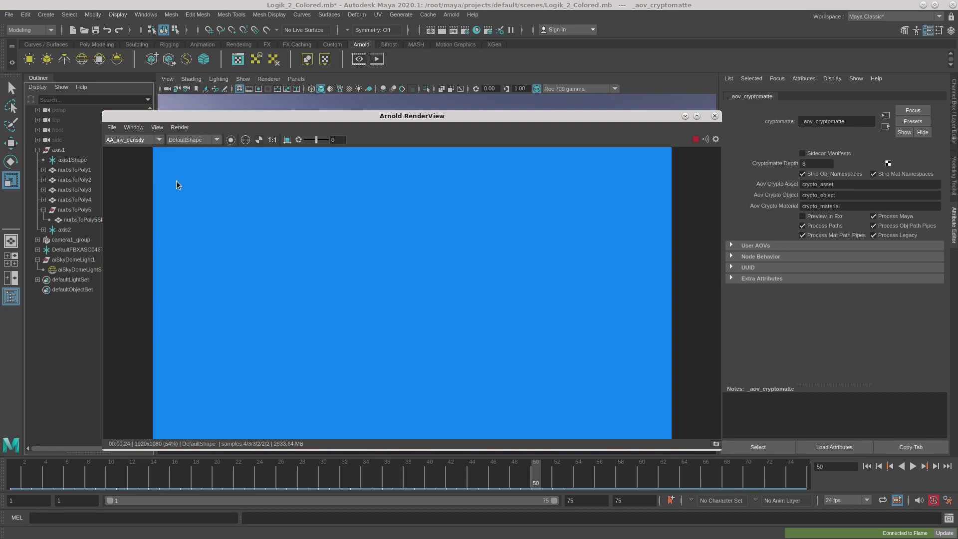
pyautogui.click(152, 140)
pyautogui.click(135, 159)
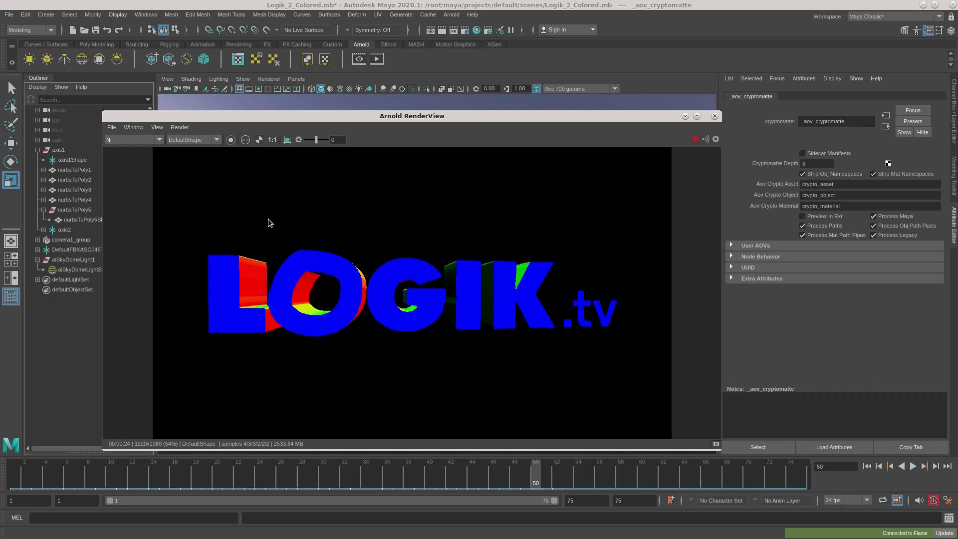
pyautogui.click(158, 141)
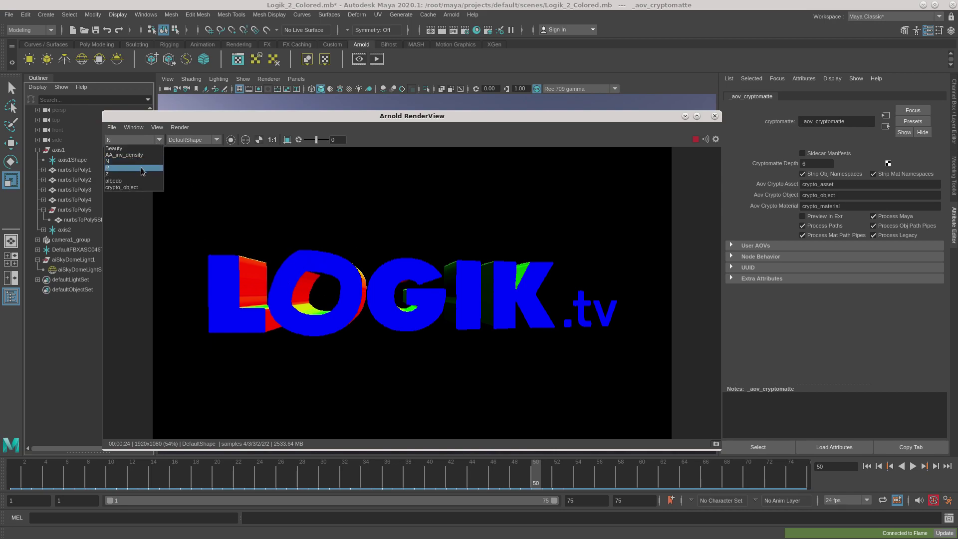
pyautogui.click(141, 169)
pyautogui.click(157, 142)
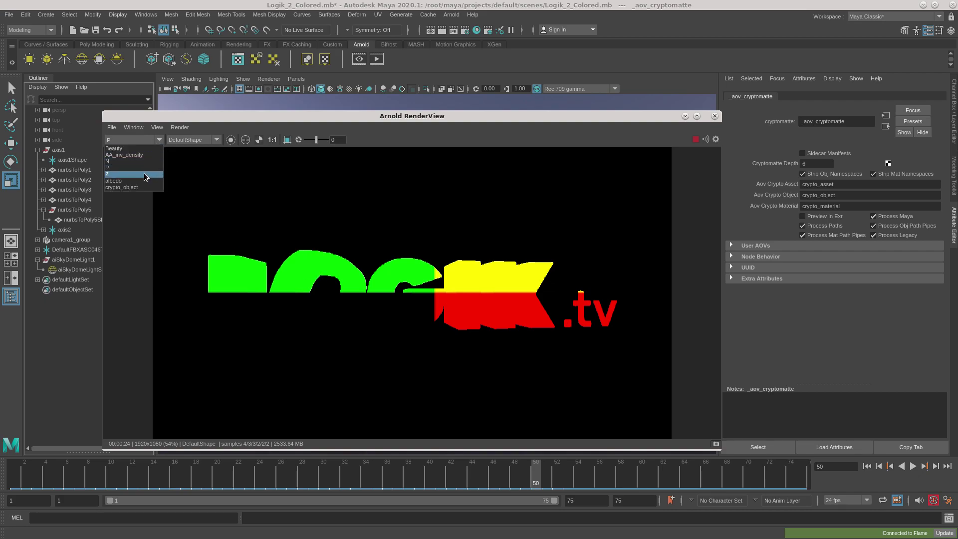
pyautogui.click(145, 171)
pyautogui.click(158, 141)
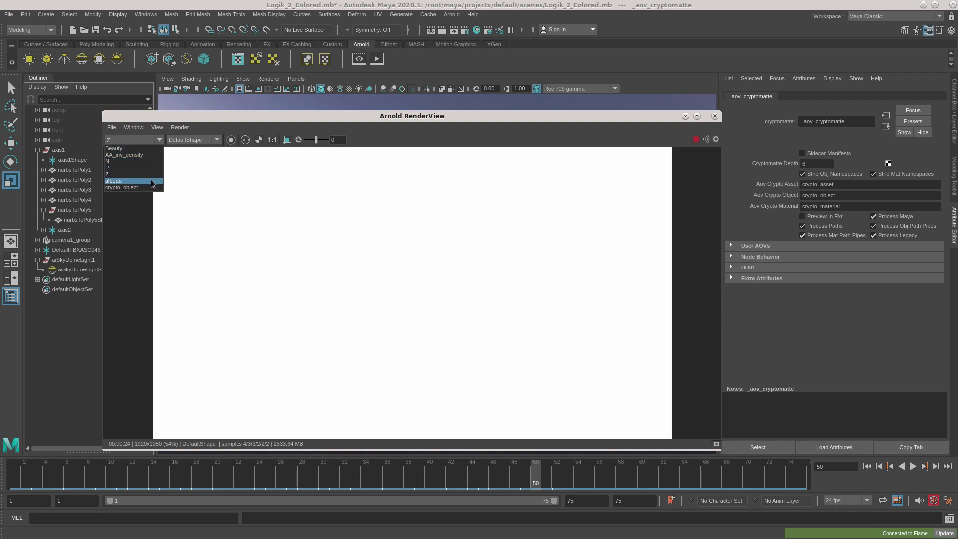
pyautogui.click(152, 178)
pyautogui.click(158, 141)
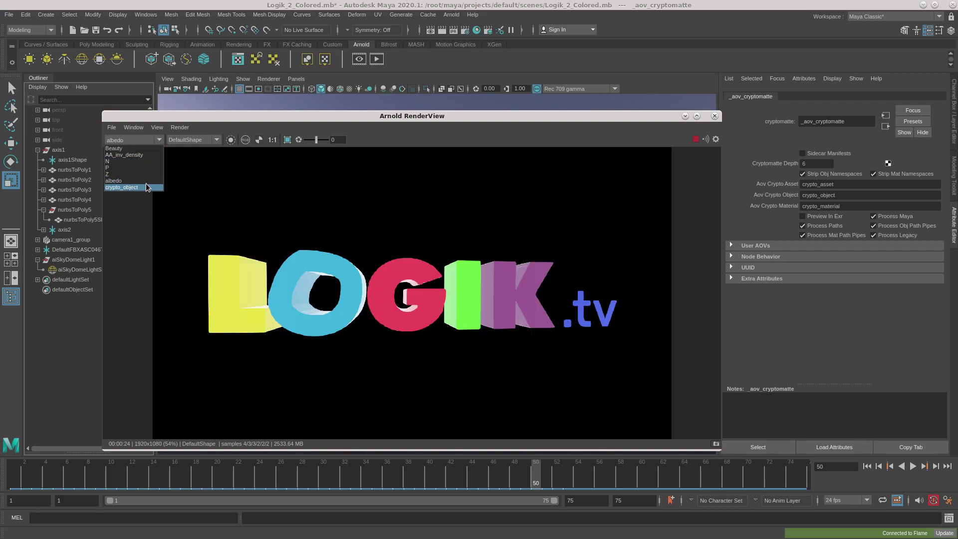
pyautogui.click(145, 184)
pyautogui.click(158, 140)
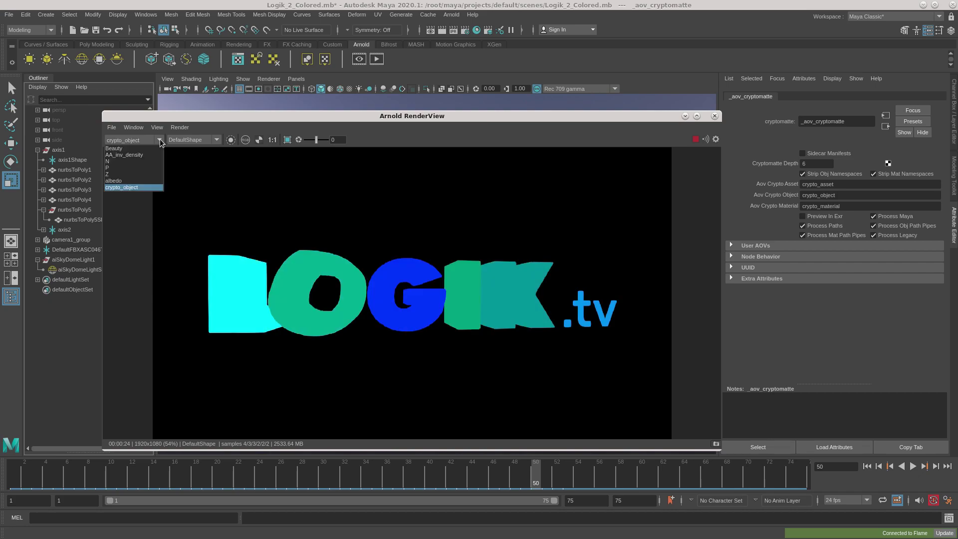
pyautogui.click(144, 149)
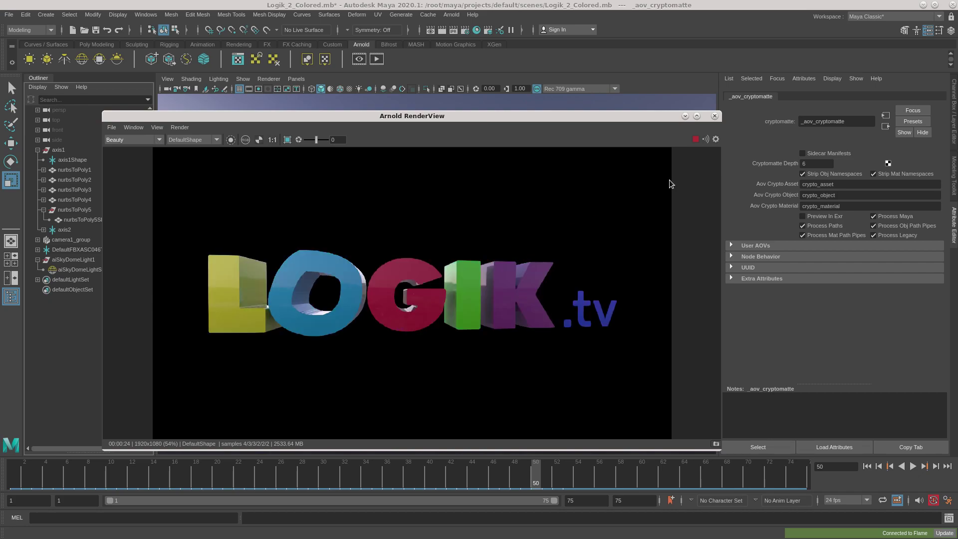
pyautogui.click(715, 116)
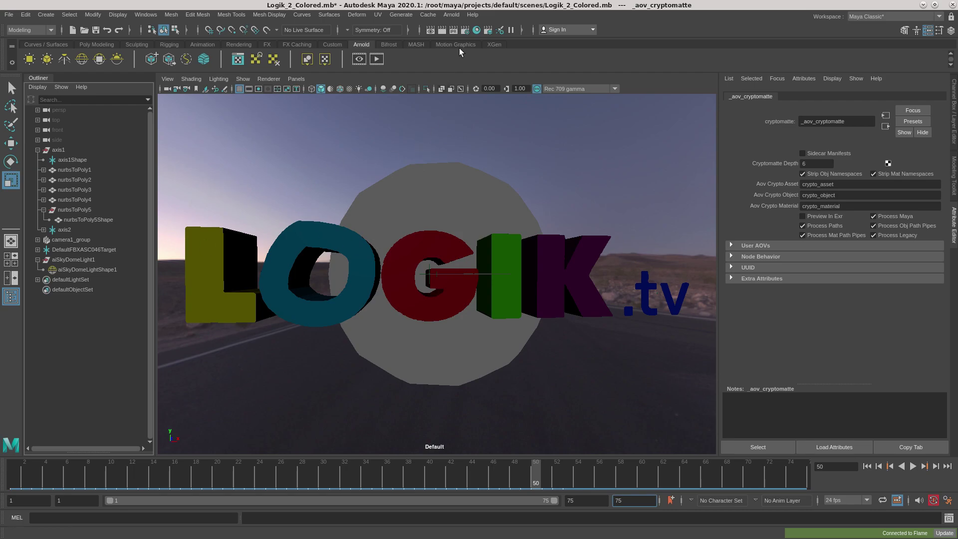
# Step: Remove the AA_inv_density, P, crypto_object and RGBA AOVs, activate specular alongside N, Z and albedo, and close the render settings
pyautogui.click(464, 29)
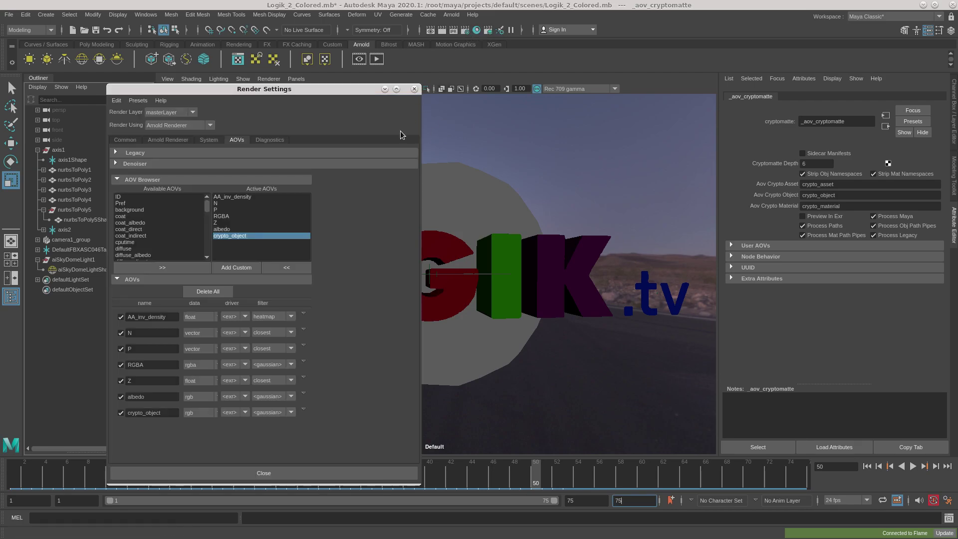
pyautogui.click(238, 197)
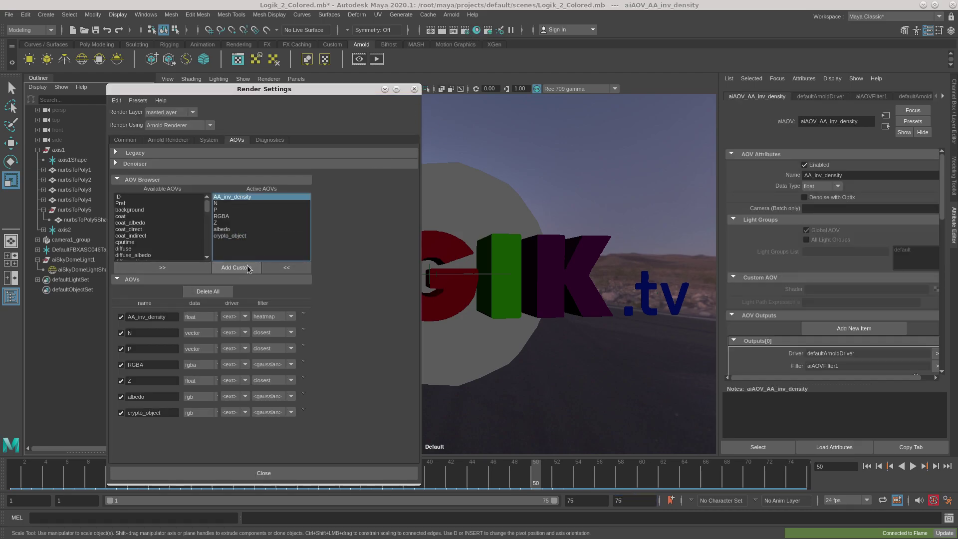
pyautogui.click(286, 268)
pyautogui.click(216, 203)
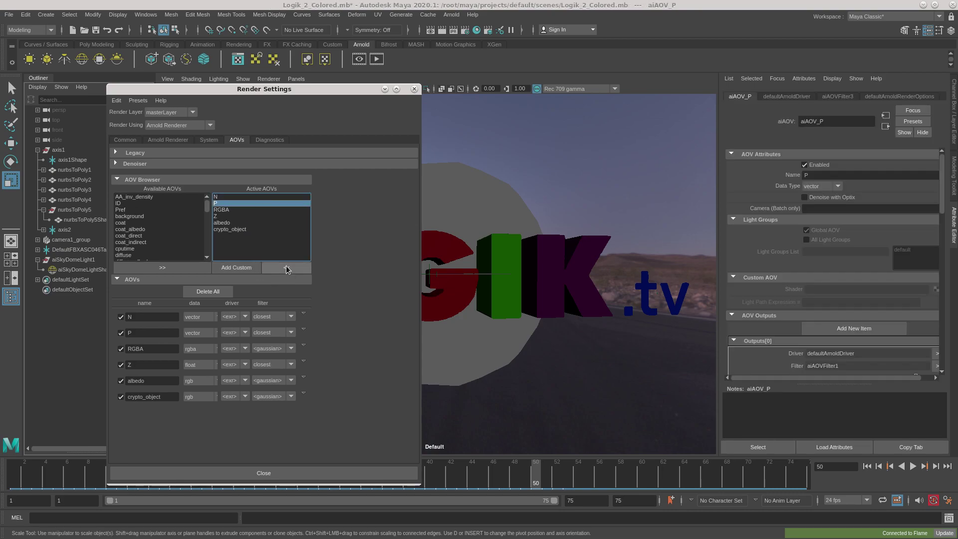
pyautogui.click(287, 268)
pyautogui.click(230, 223)
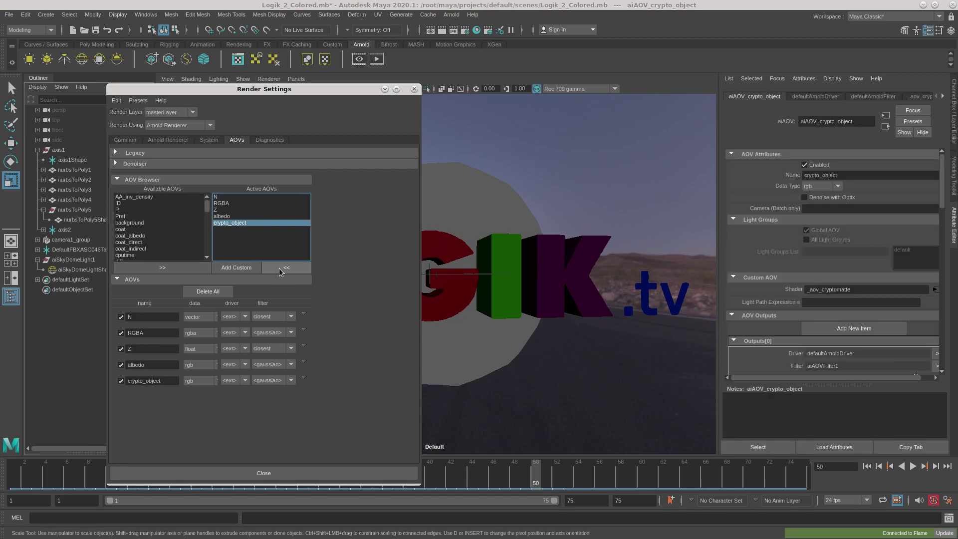
pyautogui.click(286, 268)
pyautogui.click(221, 203)
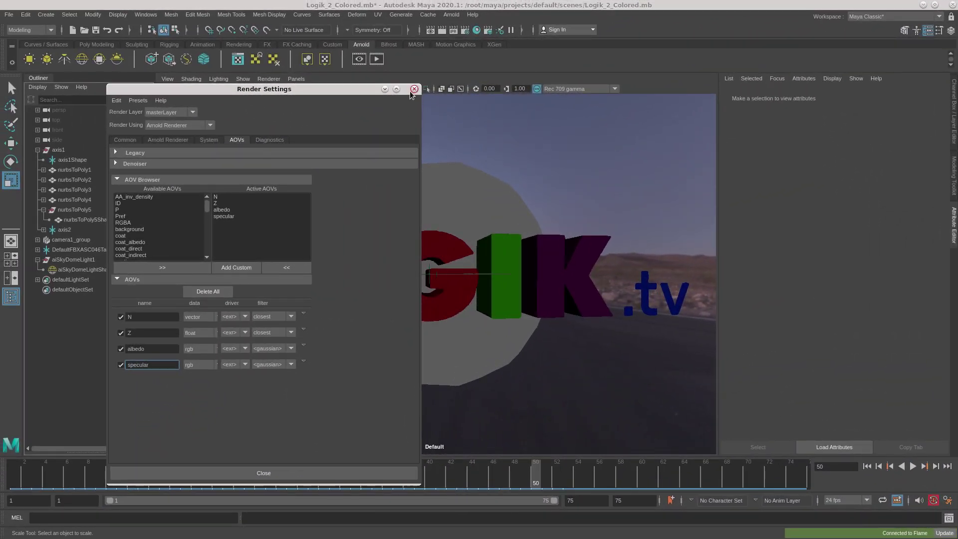
pyautogui.click(415, 89)
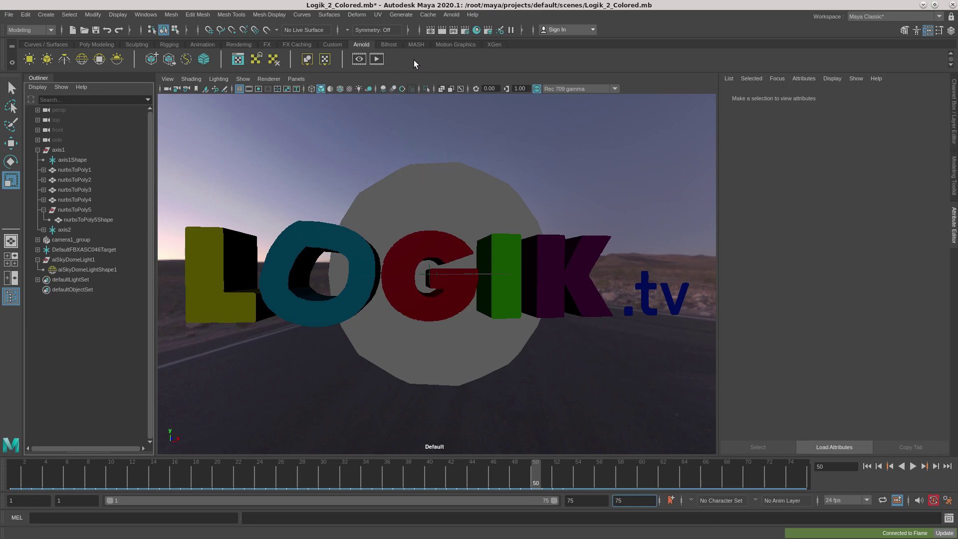
# Step: Switch Maya to the Rendering menu set and bring up the rendering tool shelf
pyautogui.click(30, 30)
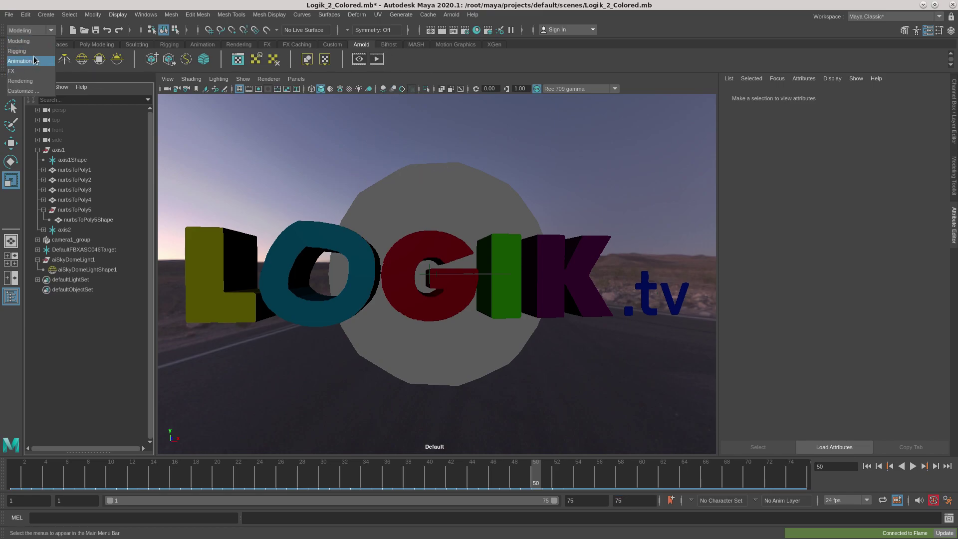
pyautogui.click(32, 81)
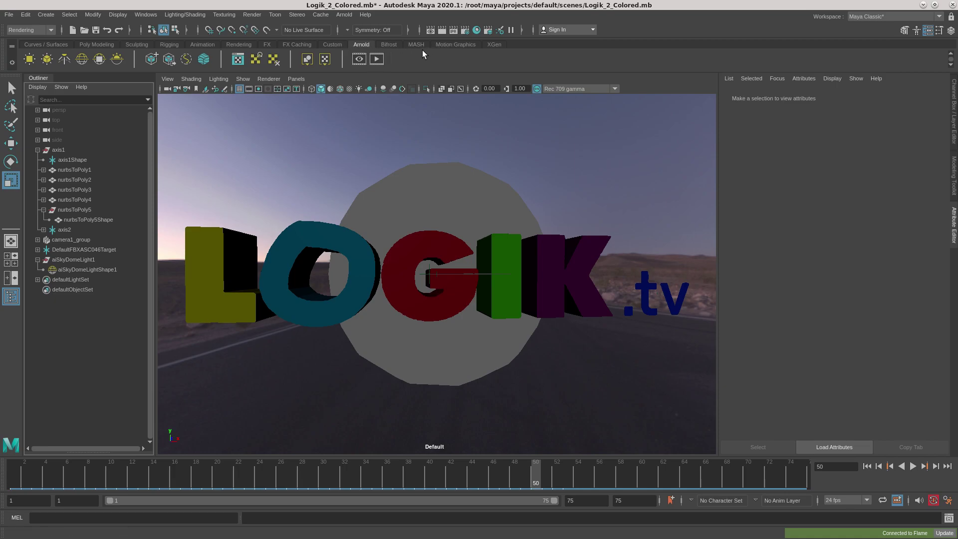
pyautogui.click(239, 45)
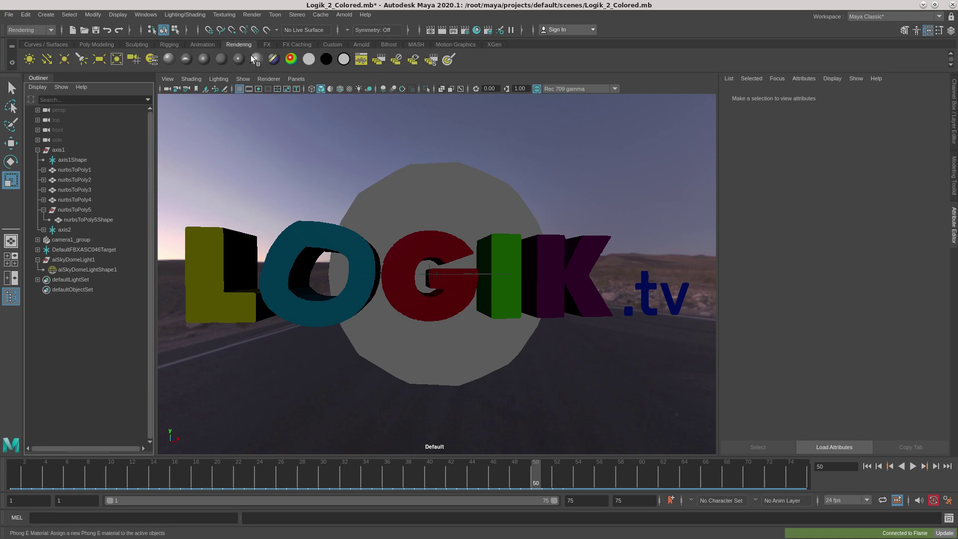
pyautogui.click(432, 61)
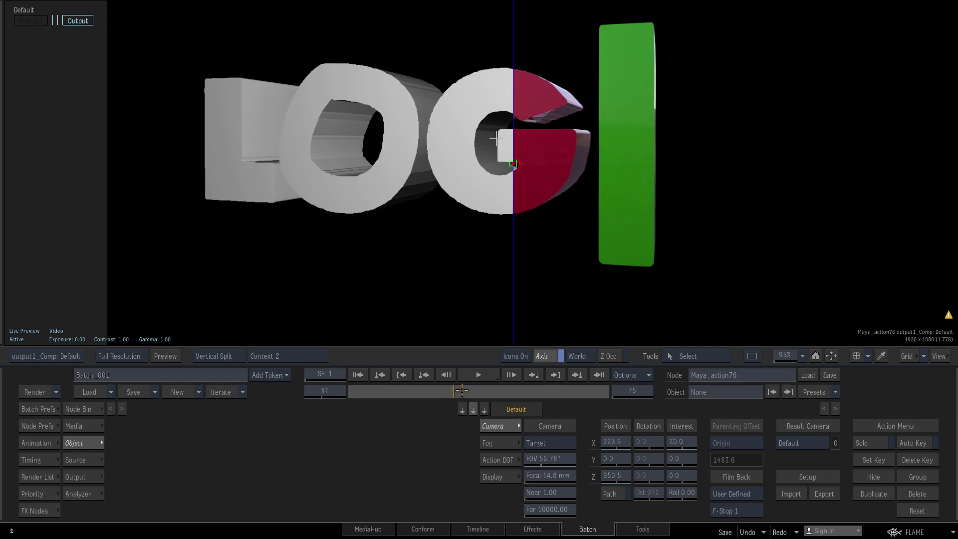
# Step: Switch to Flame and compare the Action output with the reference across the vertical split at several frames
pyautogui.moveTo(463, 390); pyautogui.dragTo(421, 393)
pyautogui.moveTo(513, 163); pyautogui.dragTo(235, 171)
pyautogui.moveTo(400, 392); pyautogui.dragTo(608, 393)
pyautogui.moveTo(237, 172); pyautogui.dragTo(399, 197)
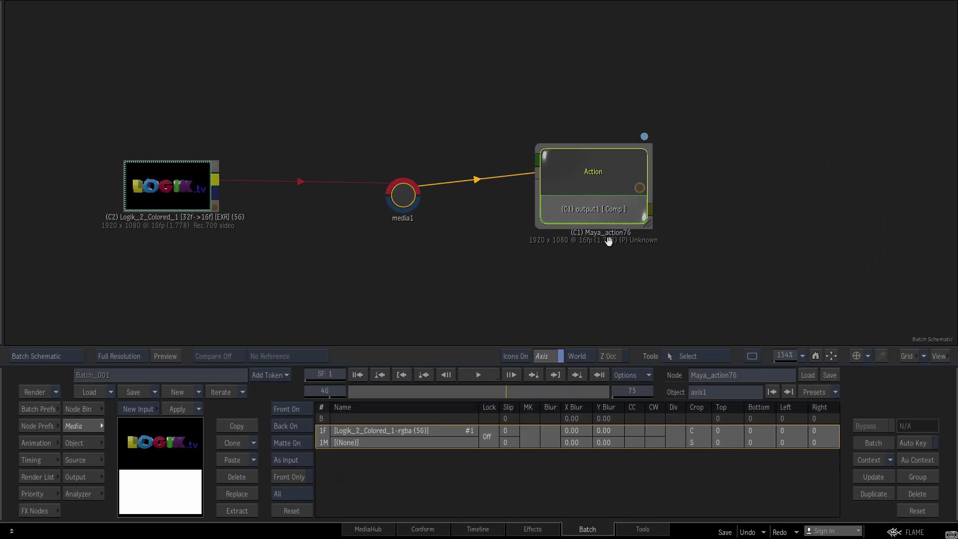
# Step: Open the Maya_action76 node's schematic and delete the axis1 and surface1 nodes
pyautogui.doubleClick(607, 222)
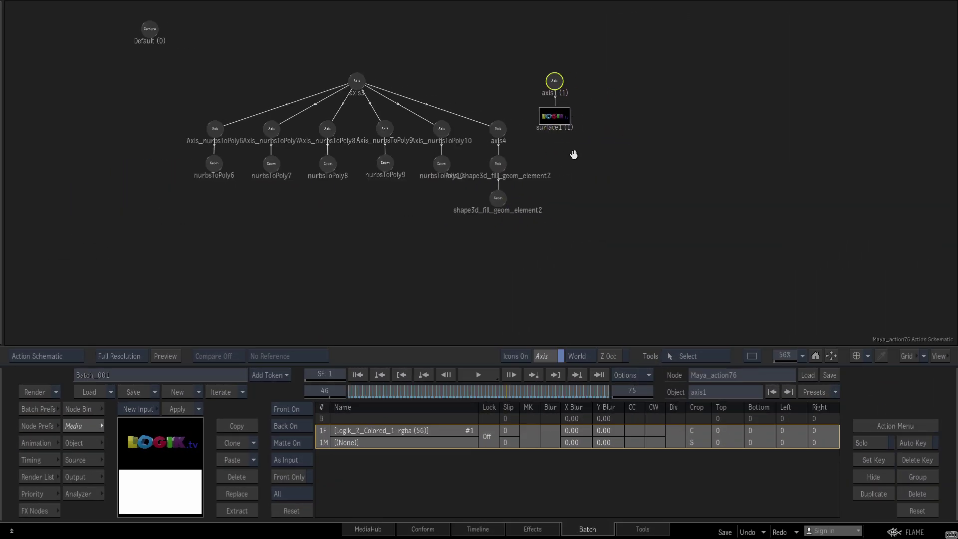
pyautogui.moveTo(529, 118); pyautogui.dragTo(583, 304)
pyautogui.press('F4')
pyautogui.press('Escape')
pyautogui.press('Delete')
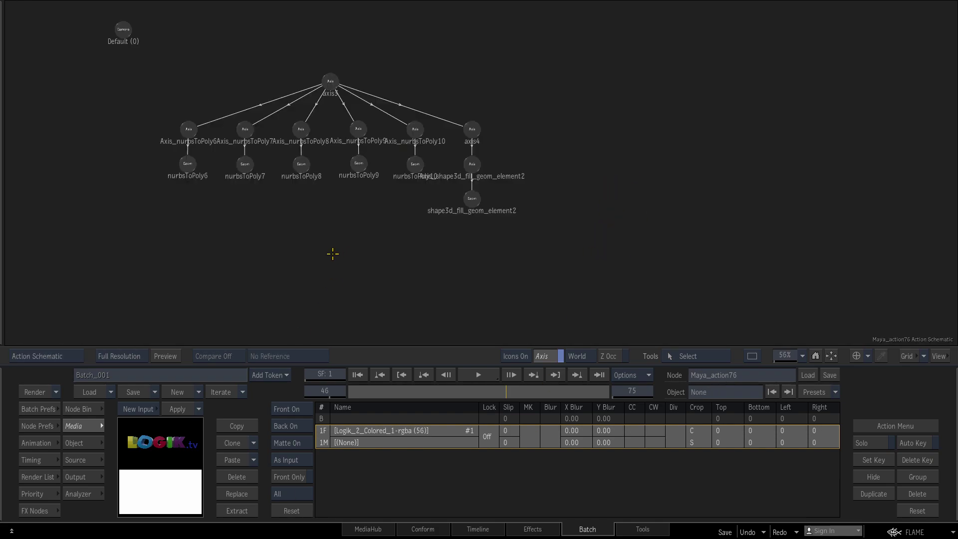
# Step: Add a Diffuse Map of the Logik_2_Colored_1 render, connect its axis under all the logo geometries, and check the textured output
pyautogui.click(82, 409)
pyautogui.click(610, 419)
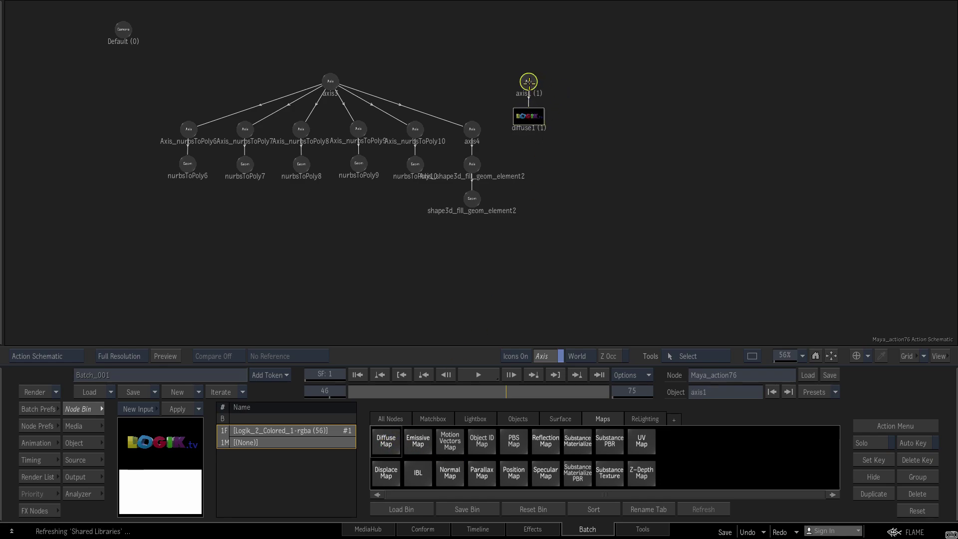
pyautogui.moveTo(528, 82); pyautogui.dragTo(355, 256)
pyautogui.click(343, 295)
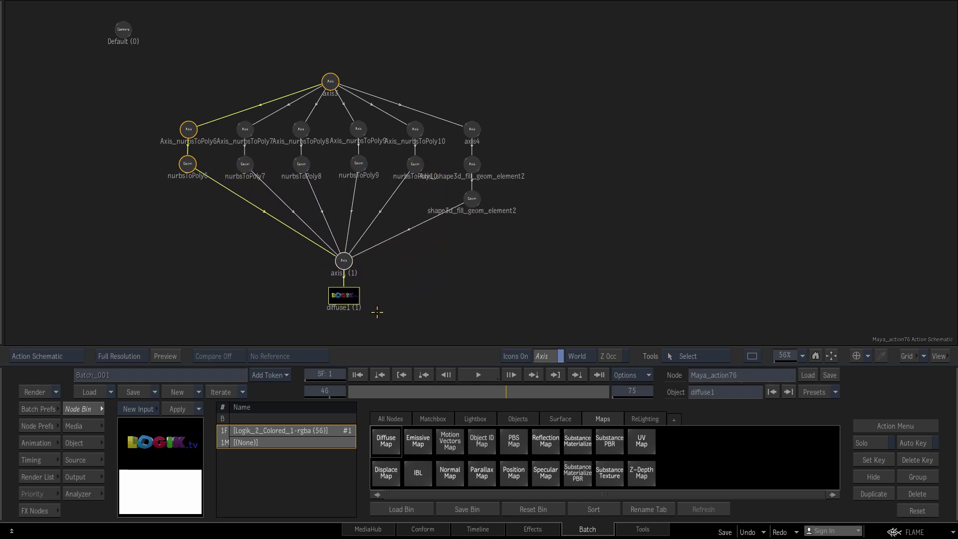
pyautogui.press('F4')
pyautogui.moveTo(387, 388); pyautogui.dragTo(498, 398)
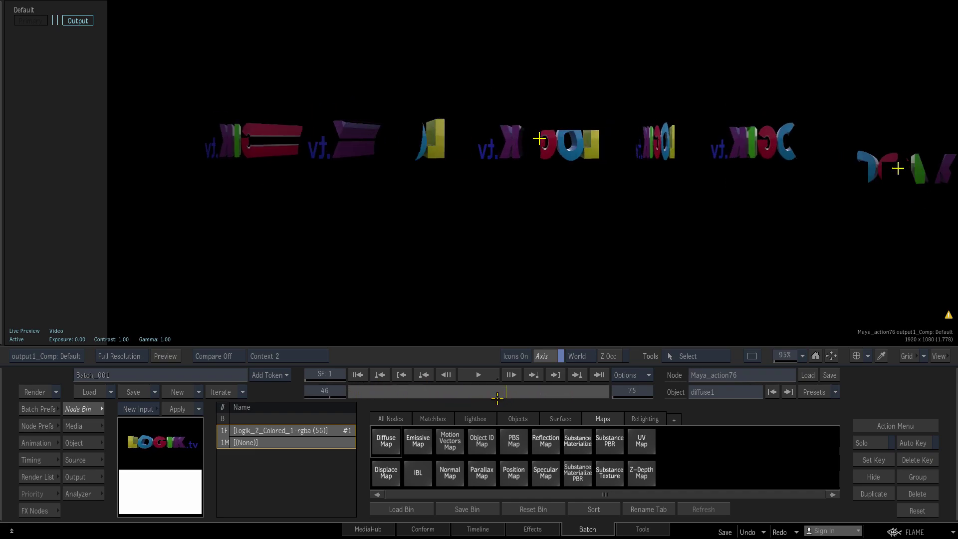
pyautogui.click(832, 356)
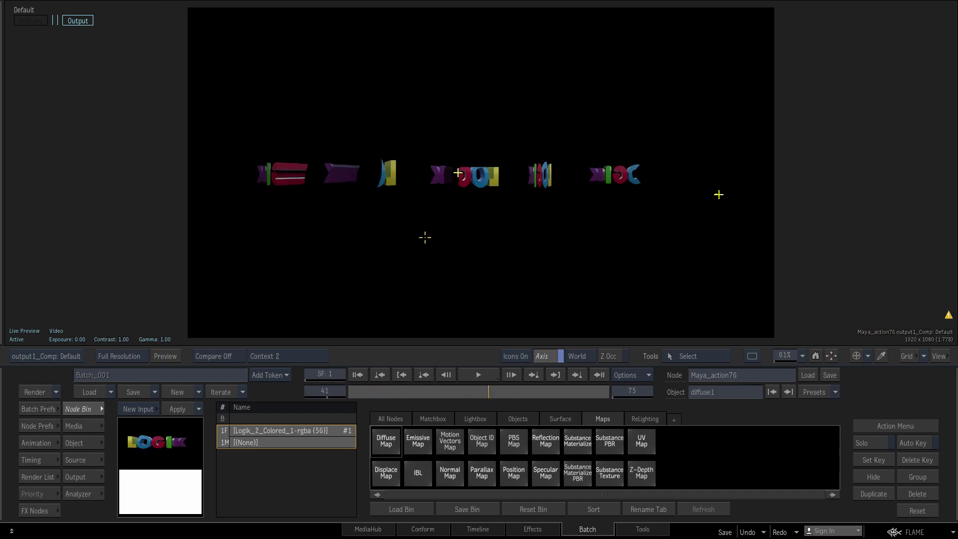
pyautogui.press('Escape')
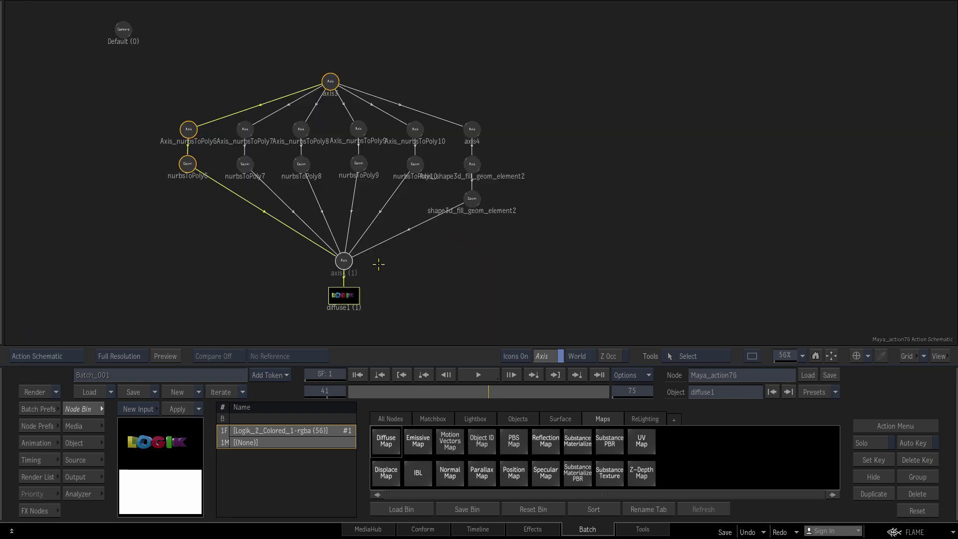
# Step: Set the diffuse map's texture mapping to Projection and check the projected logo up to frame 46
pyautogui.doubleClick(349, 295)
pyautogui.press('Escape')
pyautogui.click(128, 443)
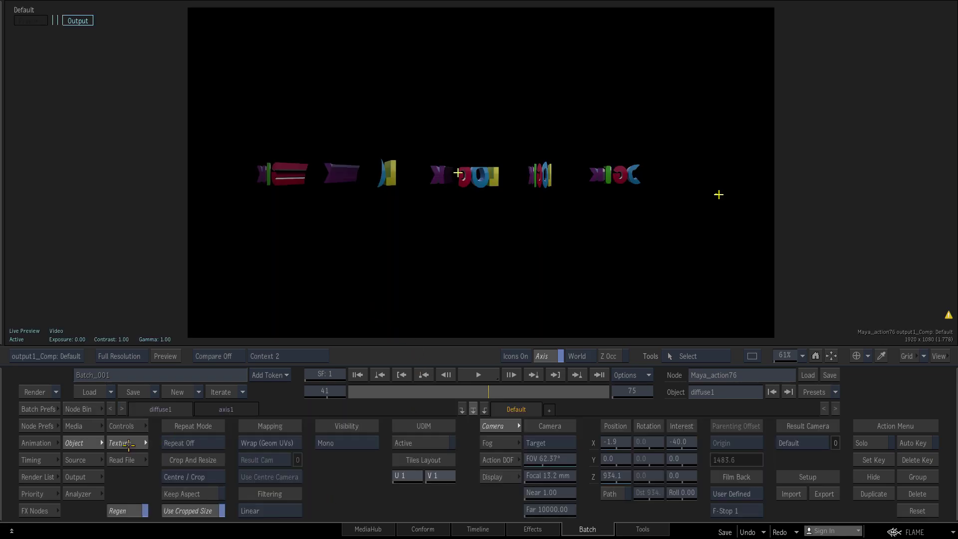
pyautogui.click(270, 443)
pyautogui.click(289, 399)
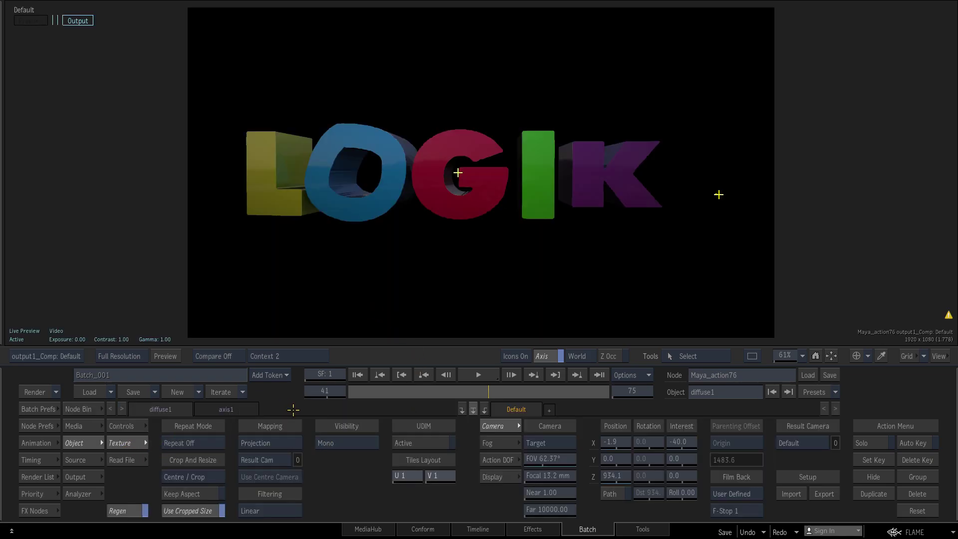
pyautogui.moveTo(395, 391); pyautogui.dragTo(506, 392)
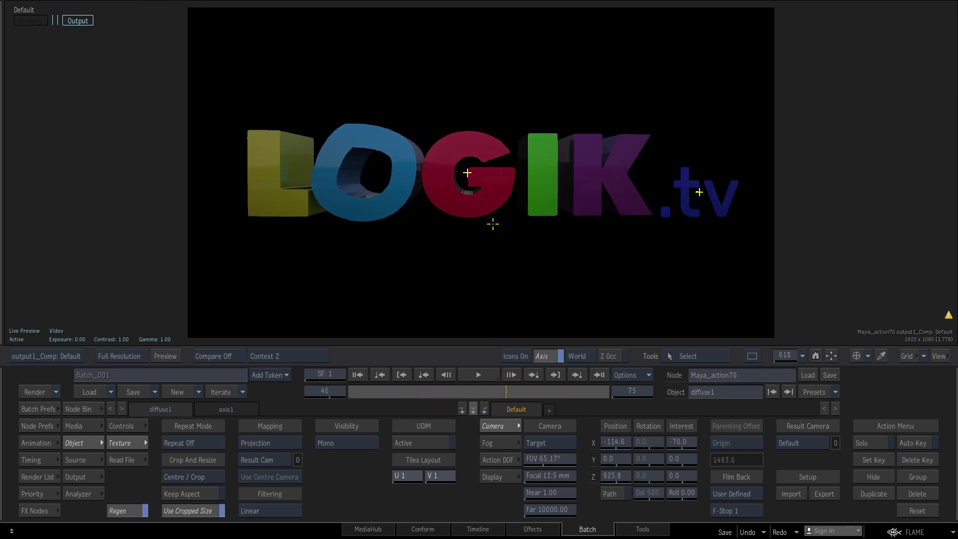
# Step: View the Logik_2_Colored_1 render clip, return to the Maya_action76 output and scrub it to frame 53 for comparison
pyautogui.press('Escape')
pyautogui.click(207, 184)
pyautogui.press('2')
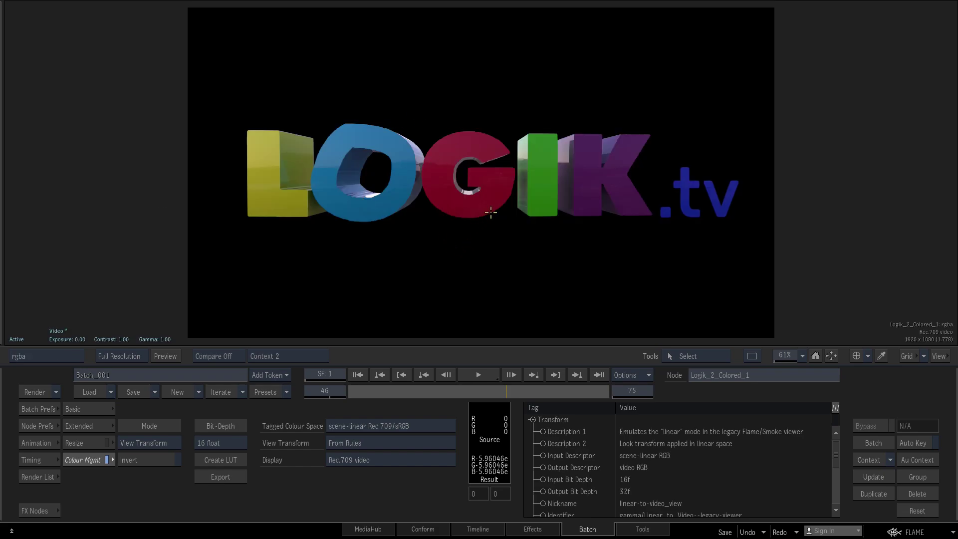
pyautogui.press('Escape')
pyautogui.doubleClick(581, 167)
pyautogui.moveTo(406, 391); pyautogui.dragTo(531, 392)
# Step: Add a light to the Action scene, place it beside the logo hierarchy, and show the output
pyautogui.press('Escape')
pyautogui.moveTo(630, 106); pyautogui.dragTo(593, 212)
pyautogui.moveTo(419, 44); pyautogui.dragTo(579, 152)
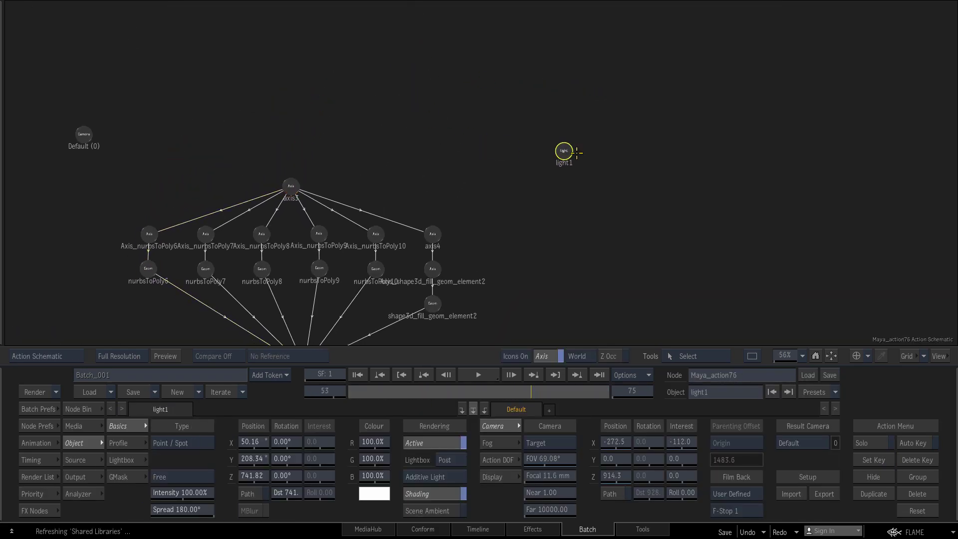
pyautogui.press('F1')
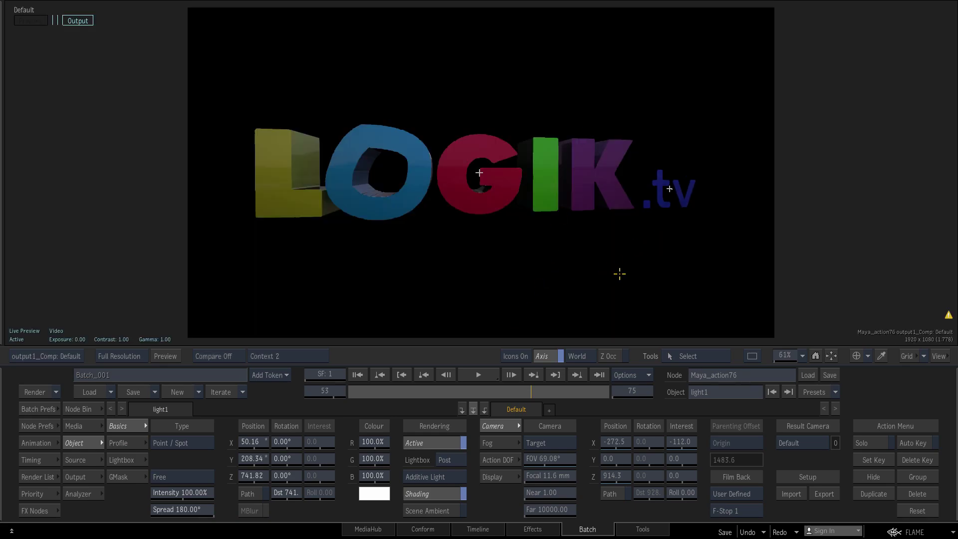
# Step: Try the light with Scene Ambient on and Shading off, and restore its original rendering options
pyautogui.click(430, 510)
pyautogui.moveTo(405, 392); pyautogui.dragTo(501, 387)
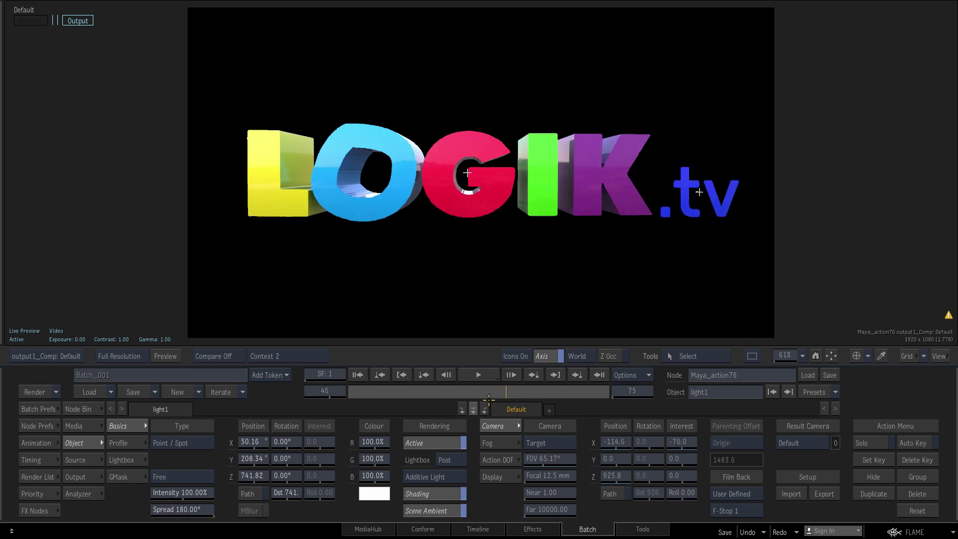
pyautogui.click(429, 498)
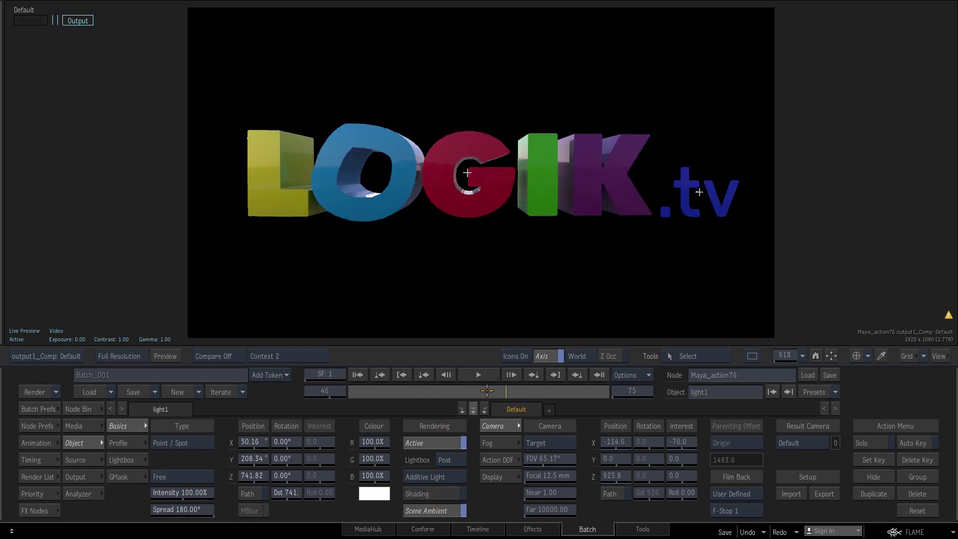
pyautogui.moveTo(489, 390); pyautogui.dragTo(478, 393)
pyautogui.click(429, 511)
pyautogui.click(435, 494)
pyautogui.click(435, 443)
pyautogui.click(436, 444)
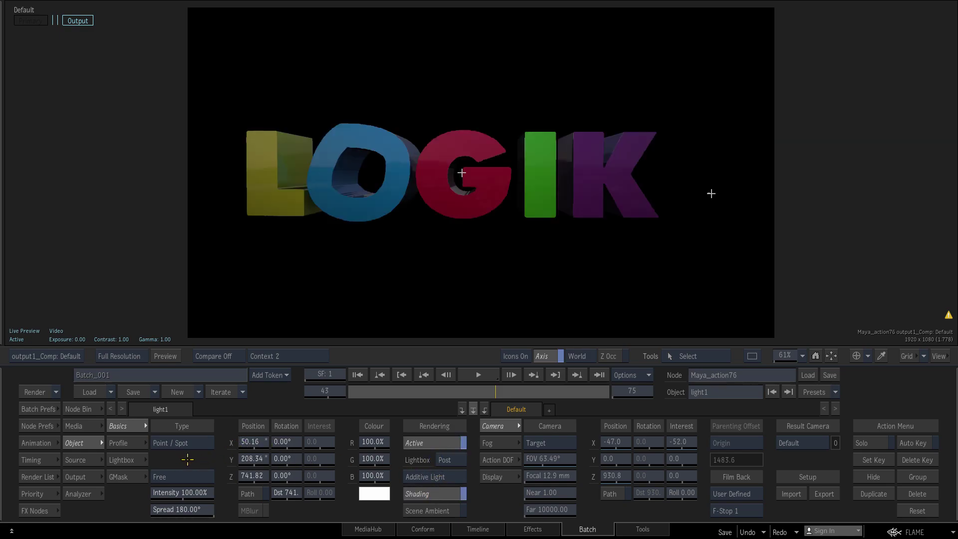
# Step: Set the light's intensity to 139%, check the logo across frames, and hide the light
pyautogui.moveTo(204, 494); pyautogui.dragTo(258, 483)
pyautogui.moveTo(409, 389); pyautogui.dragTo(524, 386)
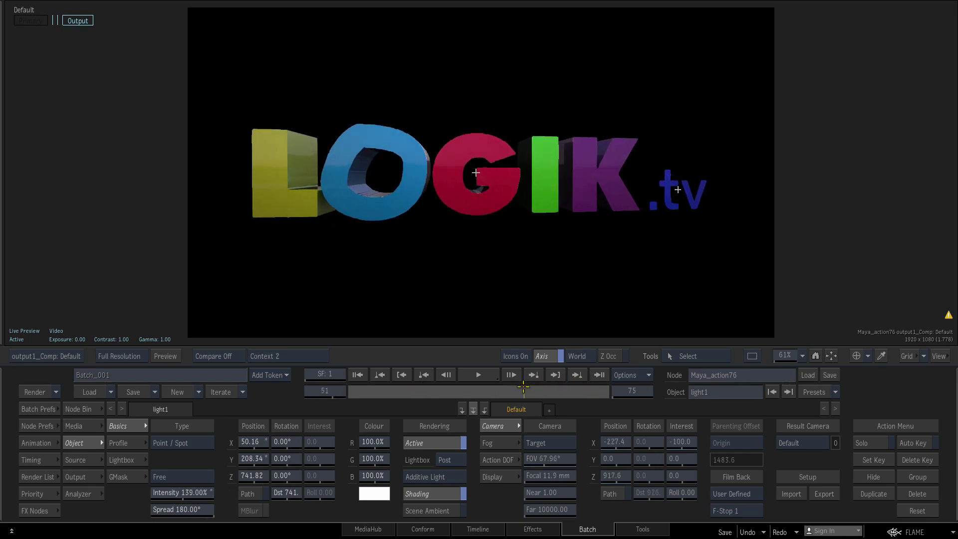
pyautogui.moveTo(250, 441)
pyautogui.mouseDown()
pyautogui.moveTo(612, 439)
pyautogui.moveTo(3, 430)
pyautogui.moveTo(829, 442)
pyautogui.mouseUp()
# Step: Add an IBL map to the default camera, place it below the camera node, and load Stuttgart.exr into it
pyautogui.rightClick(106, 81)
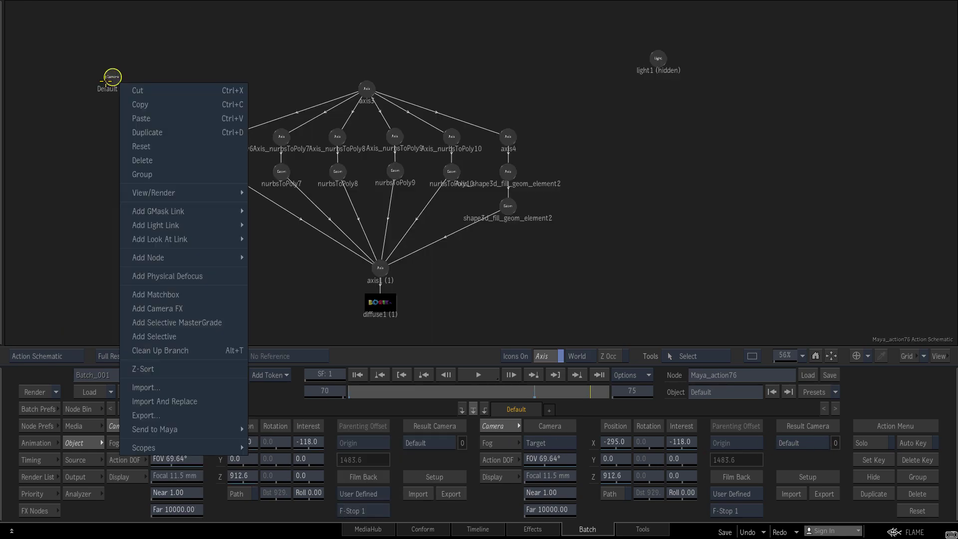
pyautogui.click(269, 258)
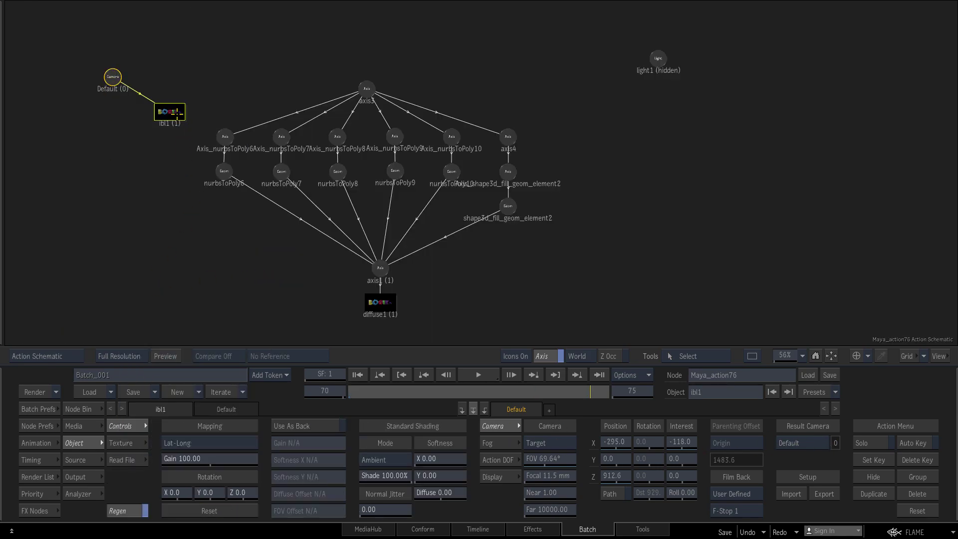
pyautogui.moveTo(178, 115); pyautogui.dragTo(118, 150)
pyautogui.click(128, 460)
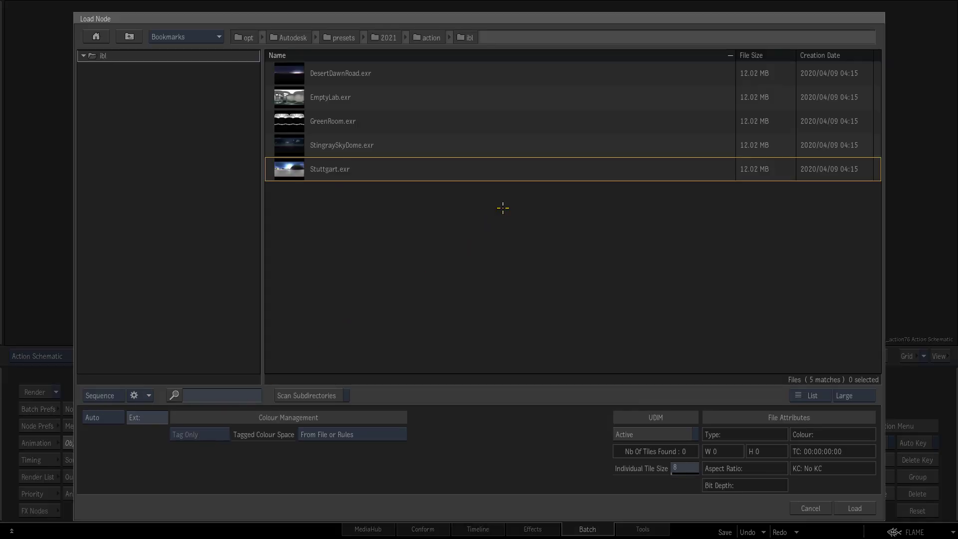
pyautogui.click(294, 161)
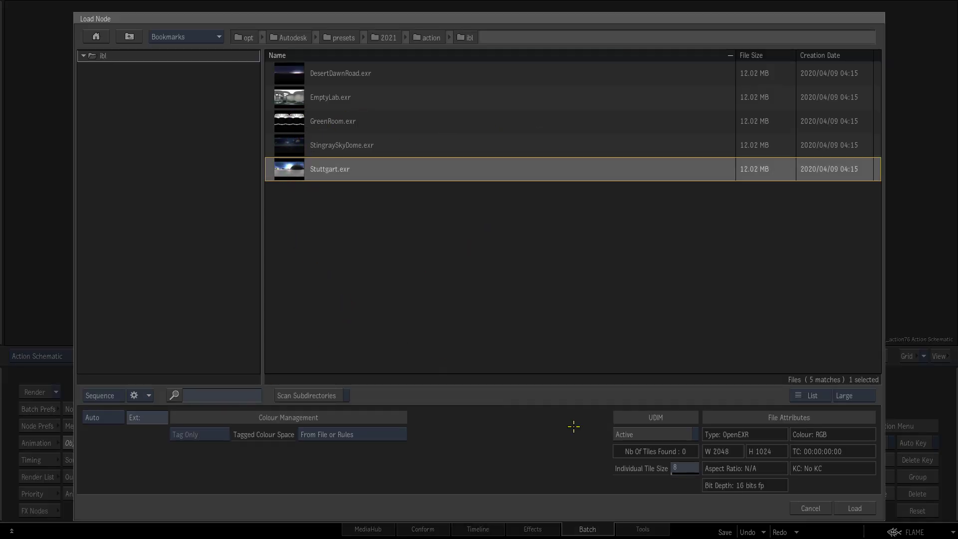
pyautogui.click(855, 508)
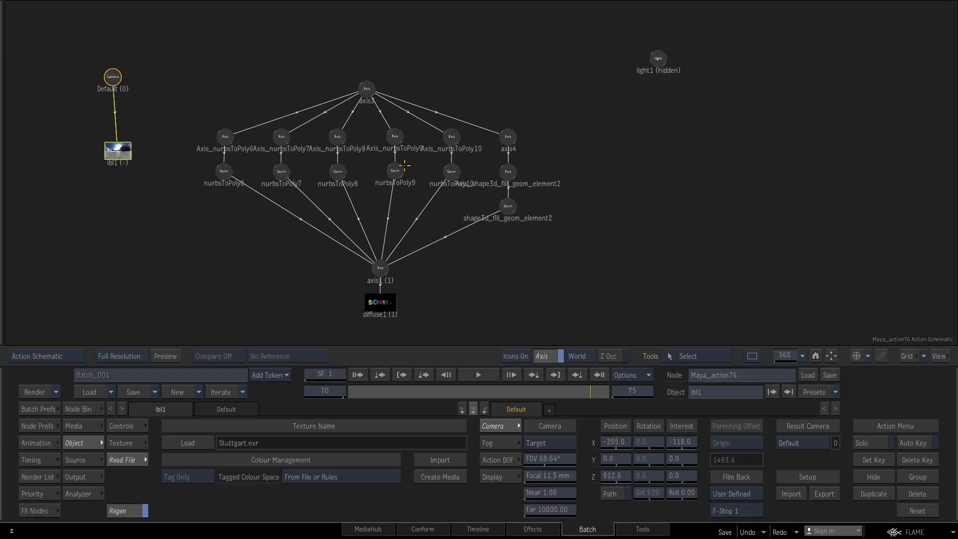
# Step: Set the IBL map's gain to 378 and check the lit logo in the output up to frame 44
pyautogui.press('F4')
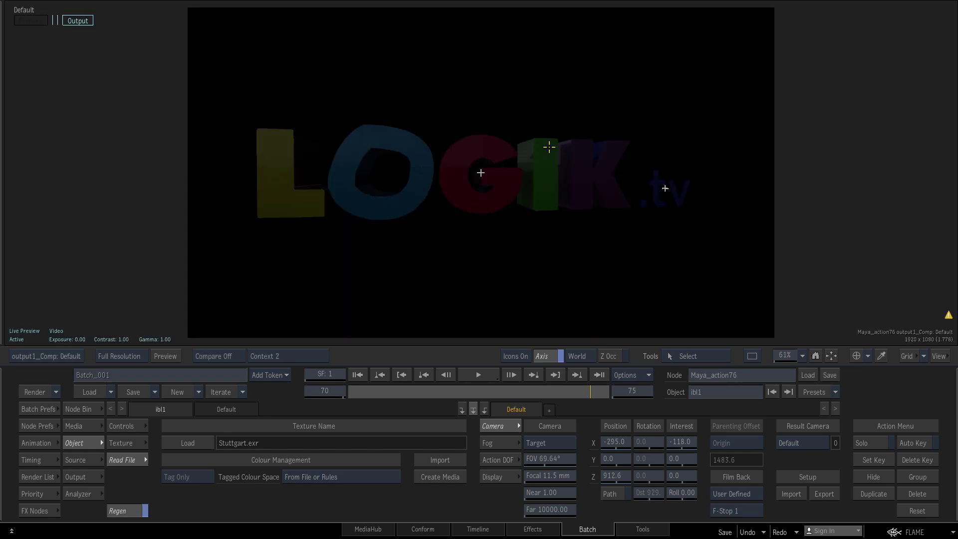
pyautogui.click(148, 426)
pyautogui.moveTo(183, 464); pyautogui.dragTo(326, 461)
pyautogui.moveTo(387, 392); pyautogui.dragTo(501, 392)
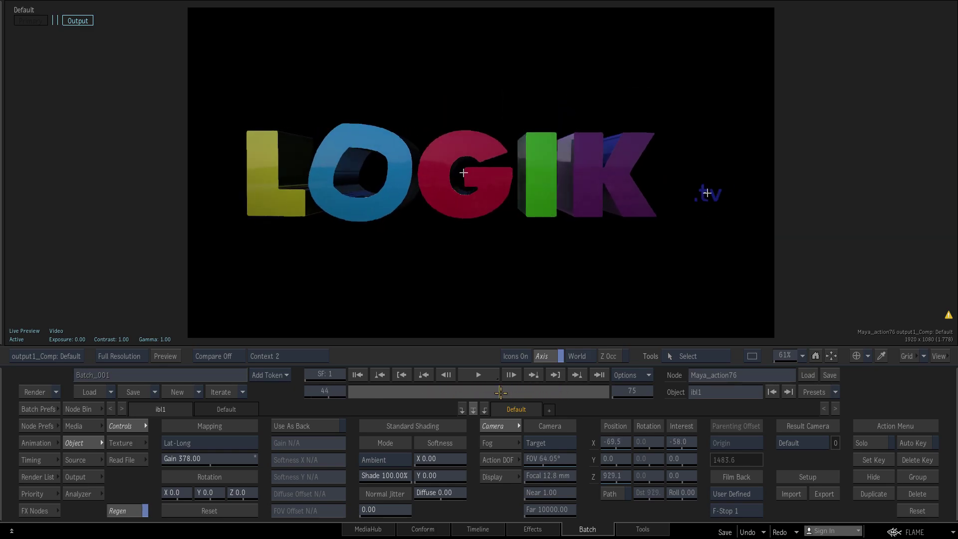
# Step: Rotate the IBL map and check the logo's lighting across frames up to frame 61
pyautogui.moveTo(197, 492); pyautogui.dragTo(292, 492)
pyautogui.moveTo(440, 393); pyautogui.dragTo(555, 390)
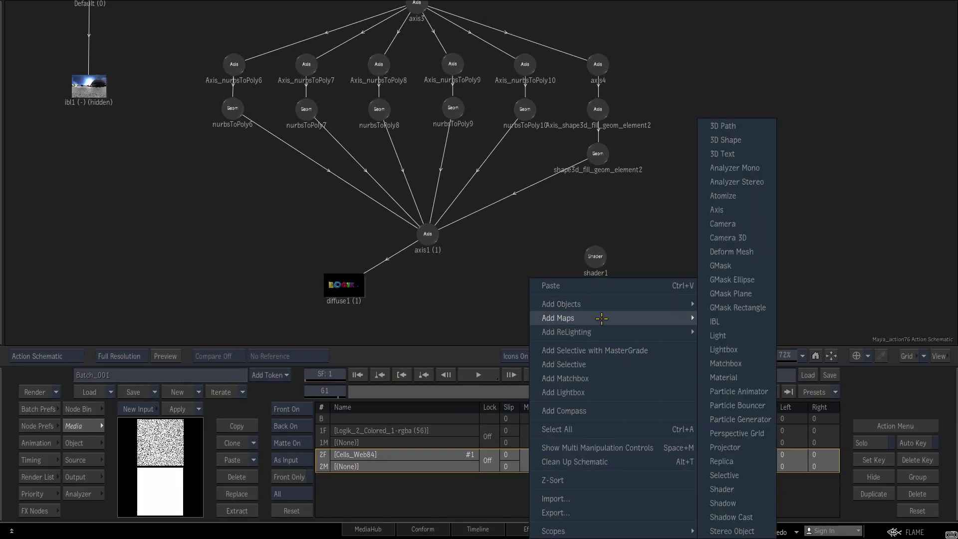
# Step: Try a displace map using the Cells_Web84 texture under axis1 and adjust its displacement settings while checking the logo across frames
pyautogui.moveTo(663, 320)
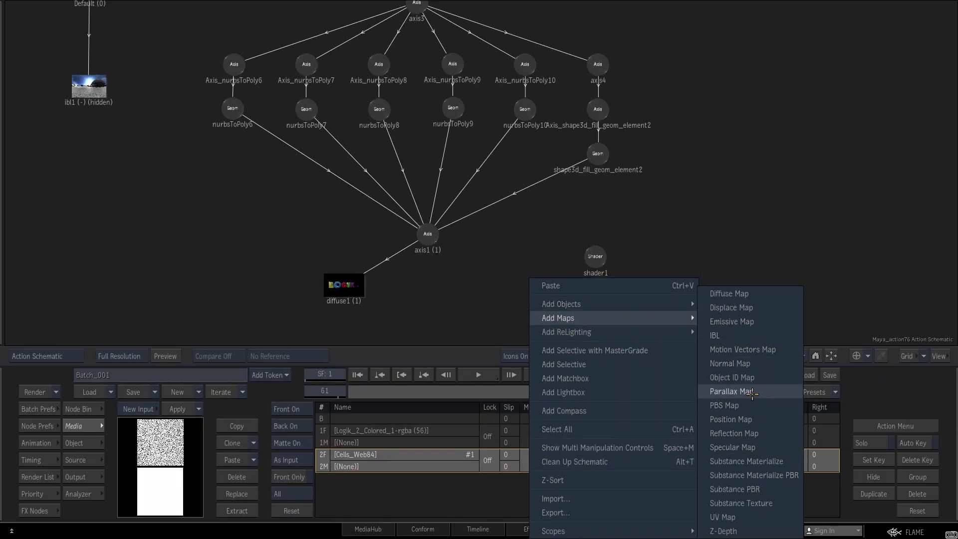
pyautogui.click(749, 308)
pyautogui.click(522, 277)
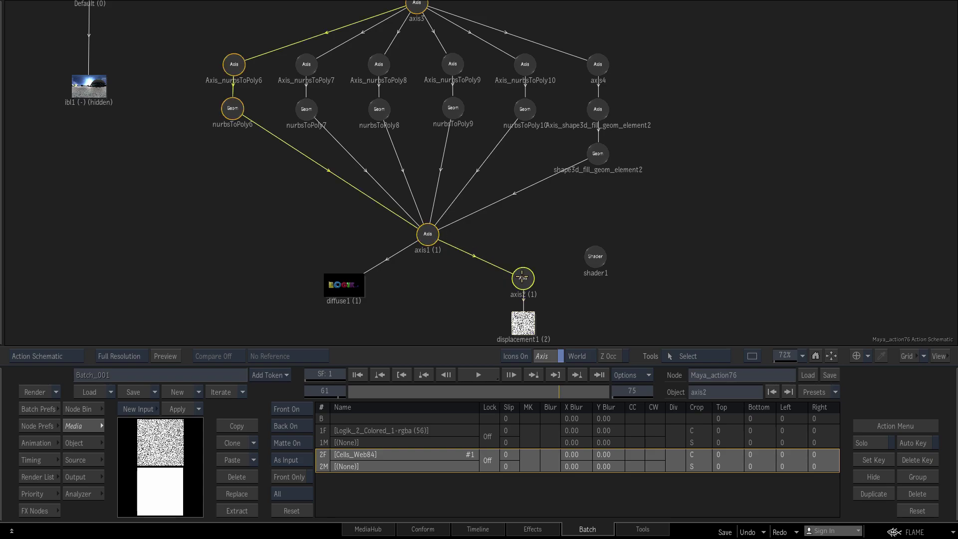
pyautogui.doubleClick(524, 325)
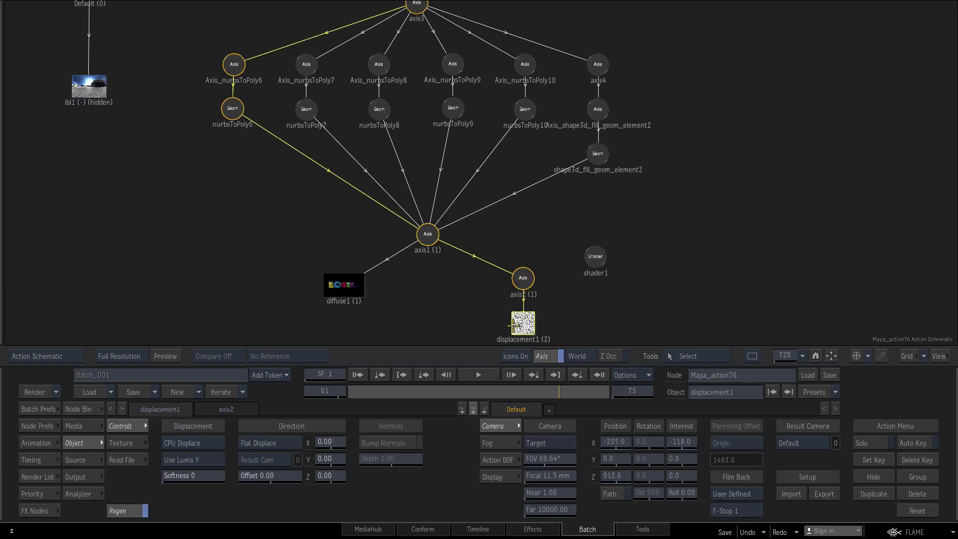
pyautogui.press('F4')
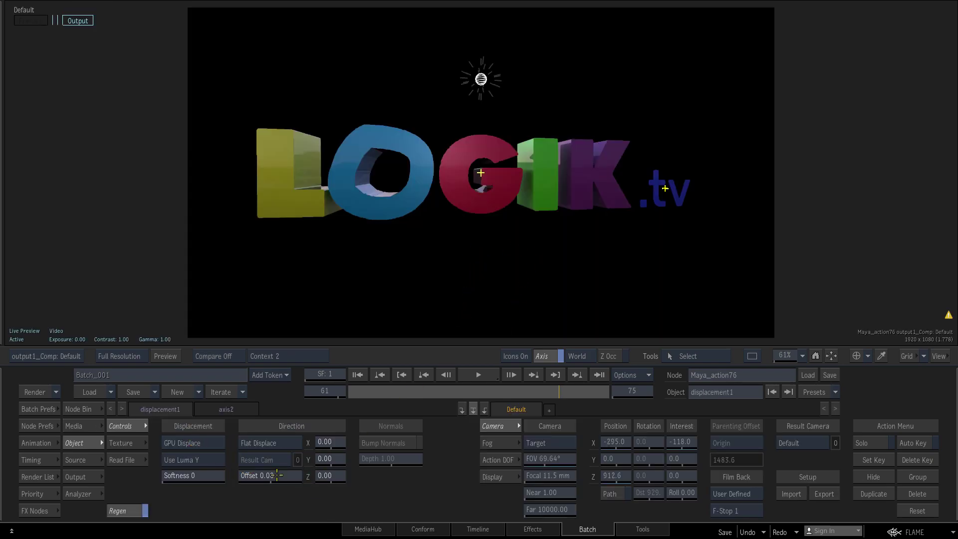
pyautogui.moveTo(333, 476)
pyautogui.mouseDown()
pyautogui.moveTo(351, 477)
pyautogui.moveTo(328, 477)
pyautogui.mouseUp()
pyautogui.moveTo(369, 391); pyautogui.dragTo(513, 397)
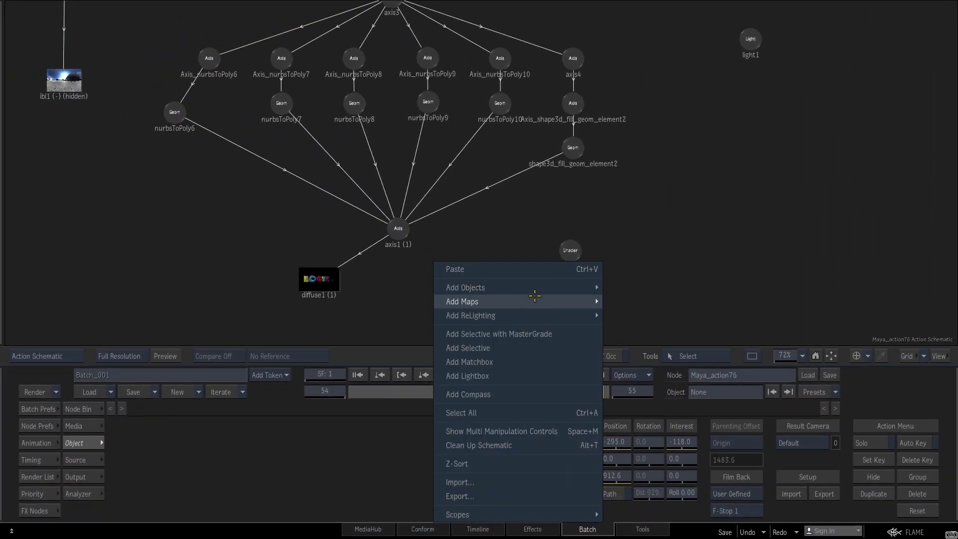
# Step: Add a PBS map with its own axis below axis1 and open the map's settings with the output in view
pyautogui.moveTo(544, 299)
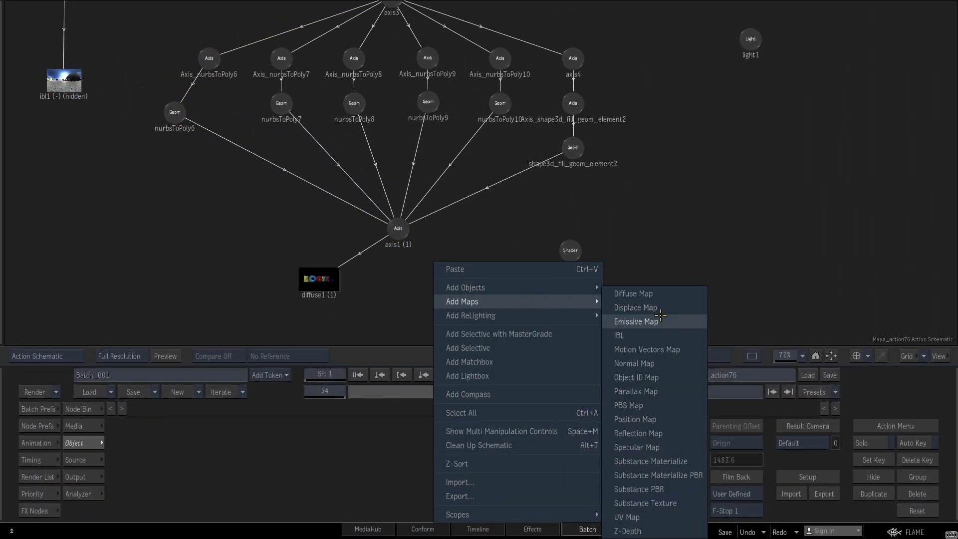
pyautogui.click(636, 363)
pyautogui.moveTo(432, 254); pyautogui.dragTo(429, 255)
pyautogui.click(428, 305)
pyautogui.press('F4')
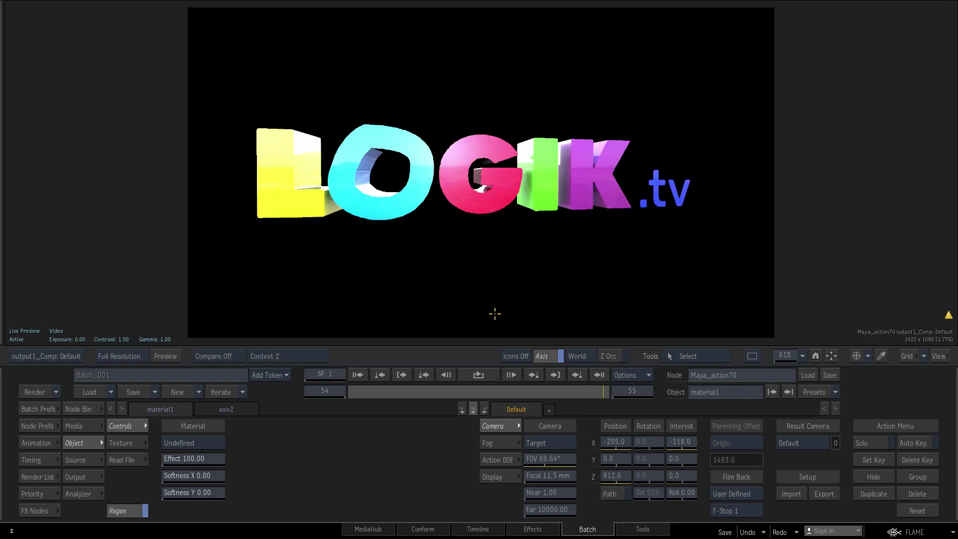
# Step: Set the PBS map's material type to Height and check the cell pattern on the logo at frame 43
pyautogui.click(210, 444)
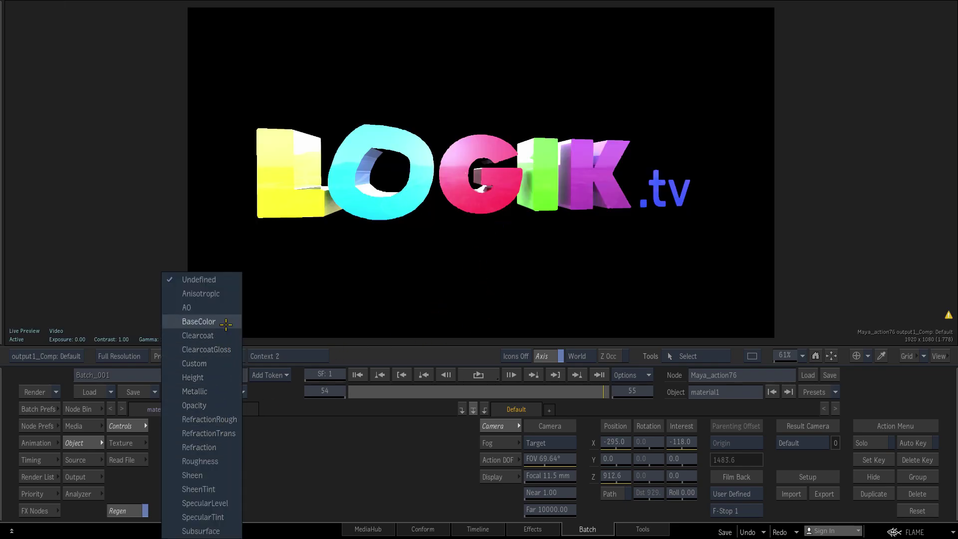
pyautogui.click(209, 377)
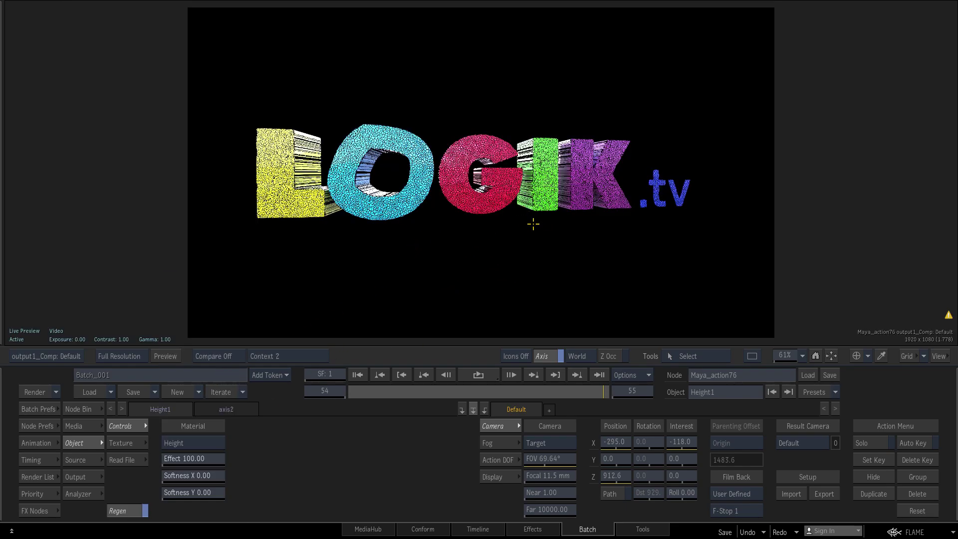
pyautogui.moveTo(402, 393); pyautogui.dragTo(550, 380)
pyautogui.moveTo(434, 248)
pyautogui.keyDown('ctrl'); pyautogui.mouseDown()
pyautogui.moveTo(621, 224)
pyautogui.moveTo(437, 230)
pyautogui.mouseUp(); pyautogui.keyUp('ctrl')
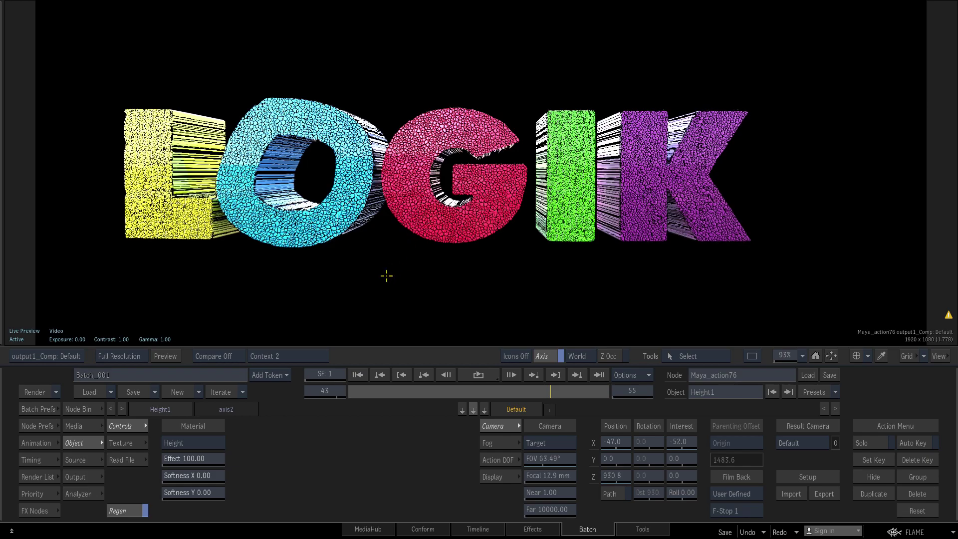
# Step: Change the Height map's texture mapping to Tri-Perspective and check the logo on an early frame
pyautogui.click(120, 443)
pyautogui.click(254, 446)
pyautogui.click(281, 430)
pyautogui.click(404, 374)
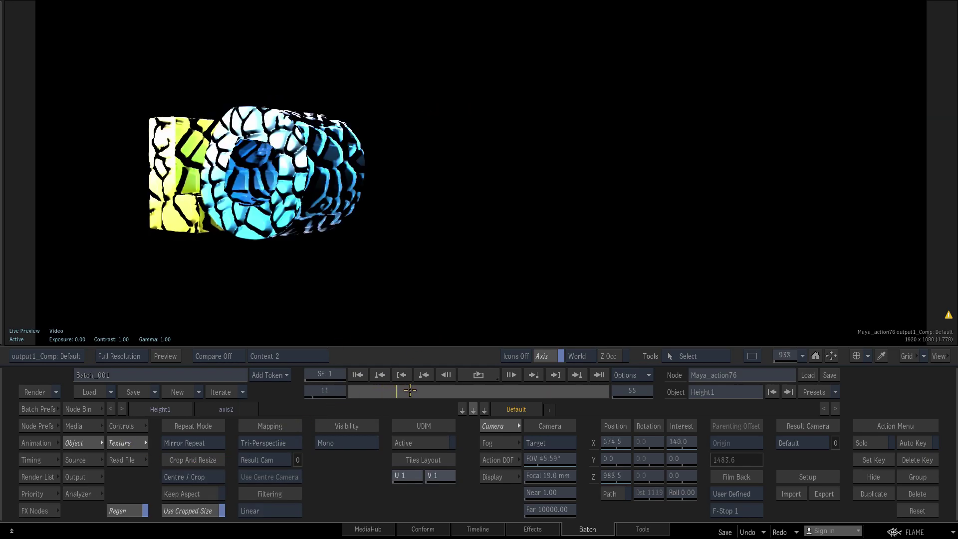
# Step: Rotate the Height map's parent axis2 about X to shift the cell texture over the letters
pyautogui.press('F4')
pyautogui.click(428, 256)
pyautogui.press('F4')
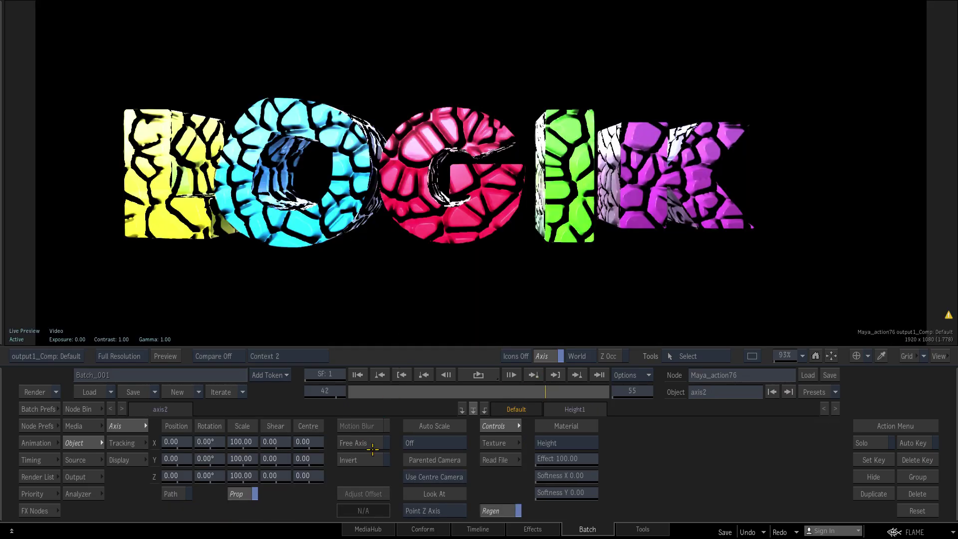
pyautogui.moveTo(209, 442); pyautogui.dragTo(240, 442)
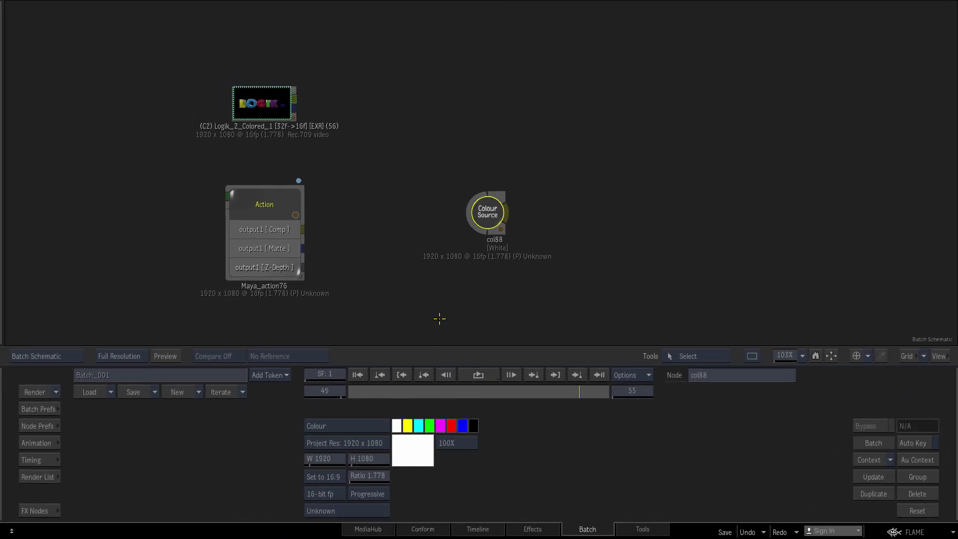
# Step: Turn the Colour Source node into a two-pot gradient with a Circular shape
pyautogui.press('F4')
pyautogui.click(345, 427)
pyautogui.click(349, 357)
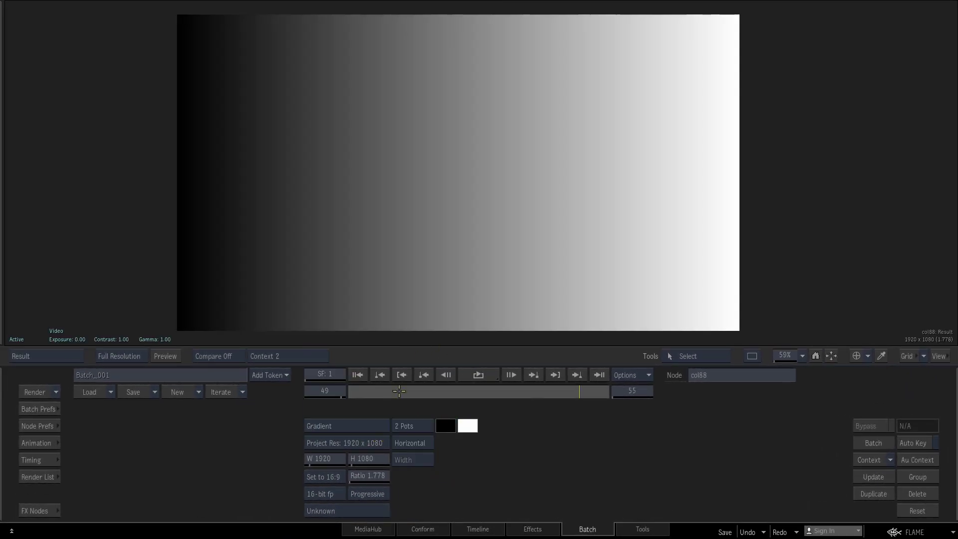
pyautogui.click(421, 443)
pyautogui.click(423, 356)
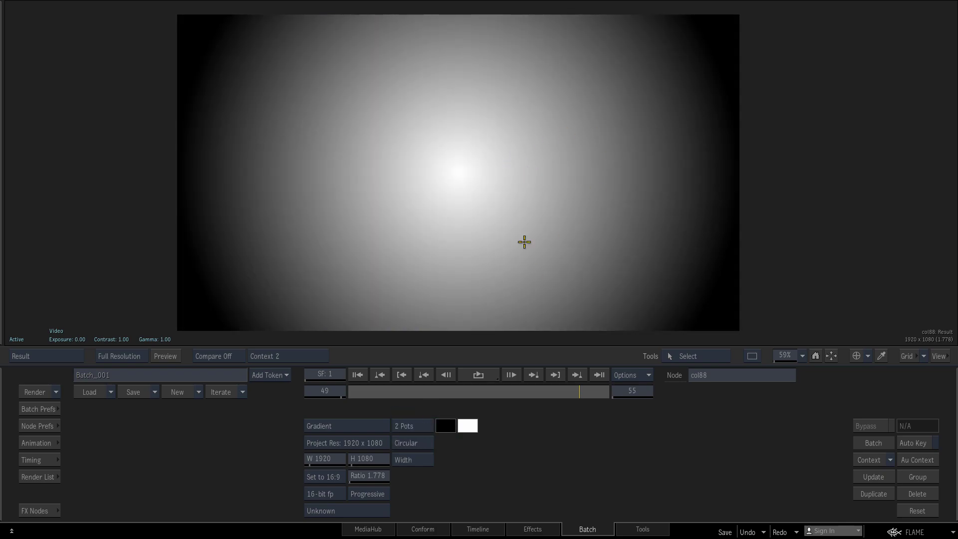
# Step: Set the gradient's outer colour to very dark purple and its centre colour to purple with Red 374, Green 0, Blue 748
pyautogui.click(449, 427)
pyautogui.click(566, 271)
pyautogui.click(552, 405)
pyautogui.click(467, 425)
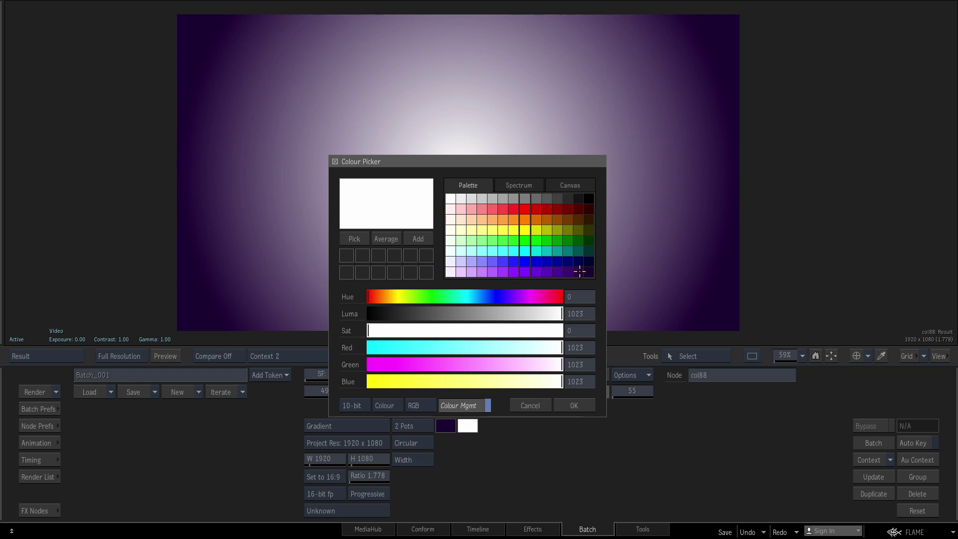
pyautogui.click(557, 271)
pyautogui.click(541, 276)
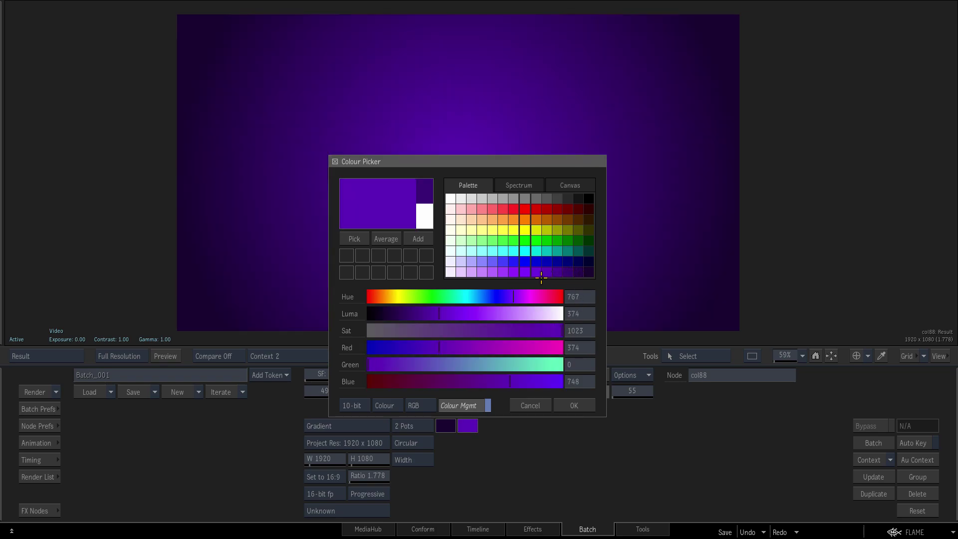
pyautogui.click(584, 406)
# Step: Arrange the Logik_2_Colored_1 clip and the Colour Source one above the other beside the Action node
pyautogui.press('Escape')
pyautogui.moveTo(489, 213); pyautogui.dragTo(388, 160)
pyautogui.moveTo(272, 99); pyautogui.dragTo(396, 63)
pyautogui.click(385, 155)
# Step: Add a Comp node placing the logo clip over the gradient, with the Action's Matte output as its matte
pyautogui.click(47, 516)
pyautogui.click(449, 415)
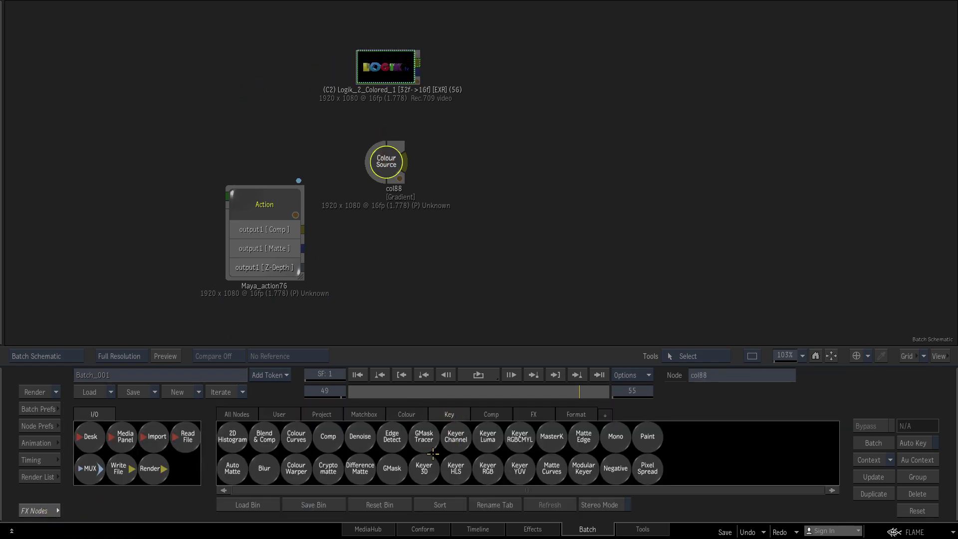
pyautogui.moveTo(328, 438); pyautogui.dragTo(488, 166)
pyautogui.doubleClick(498, 185)
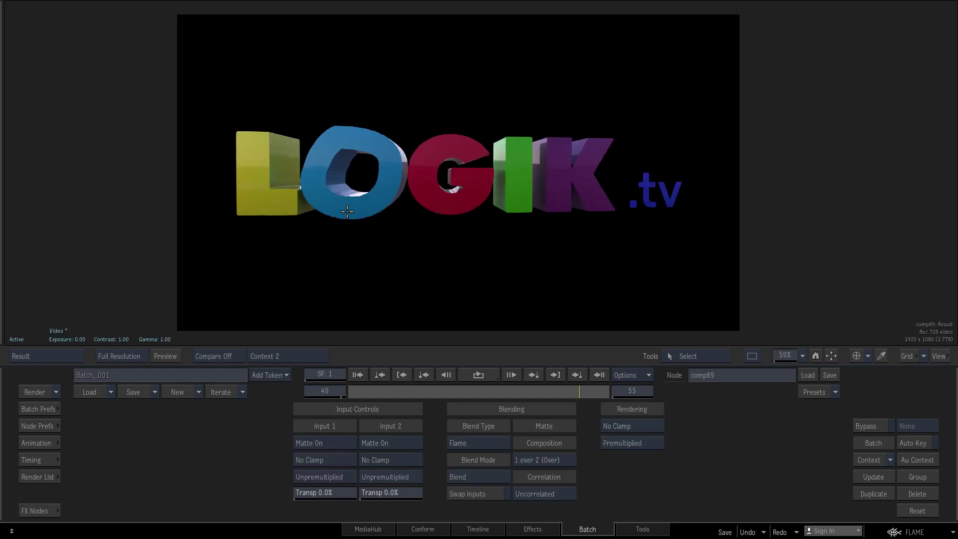
pyautogui.press('Escape')
pyautogui.moveTo(382, 210); pyautogui.dragTo(506, 184)
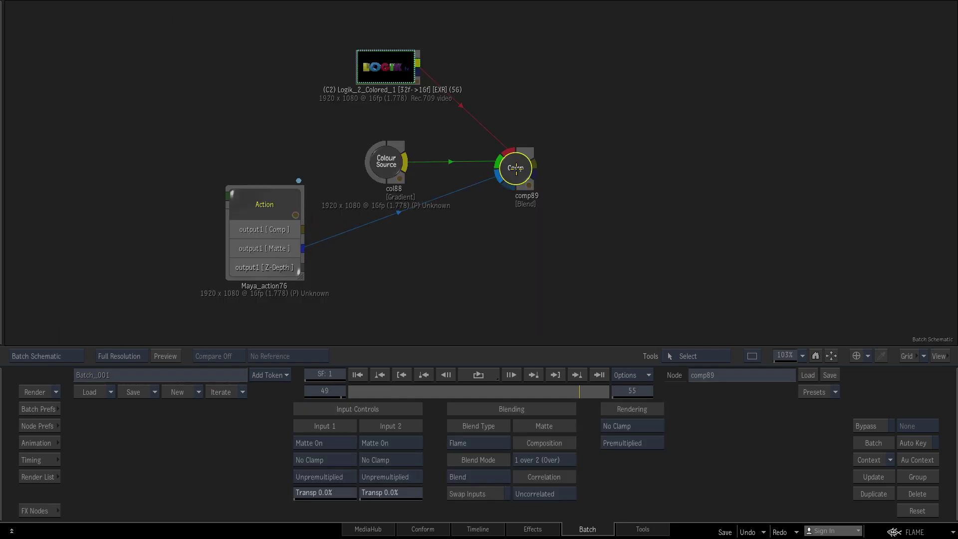
# Step: View the composite of the logo over the purple gradient and play it from the first frame
pyautogui.press('Tab')
pyautogui.click(358, 375)
pyautogui.click(480, 377)
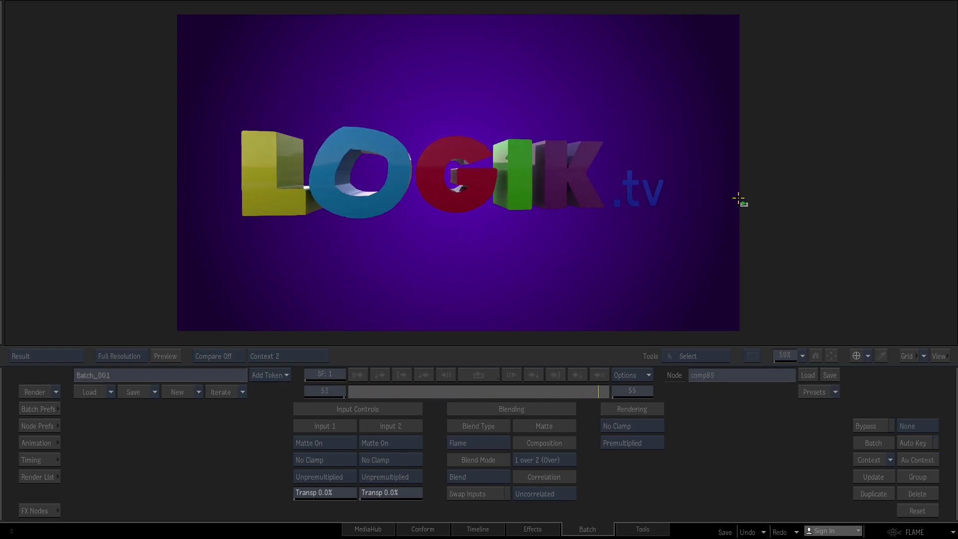
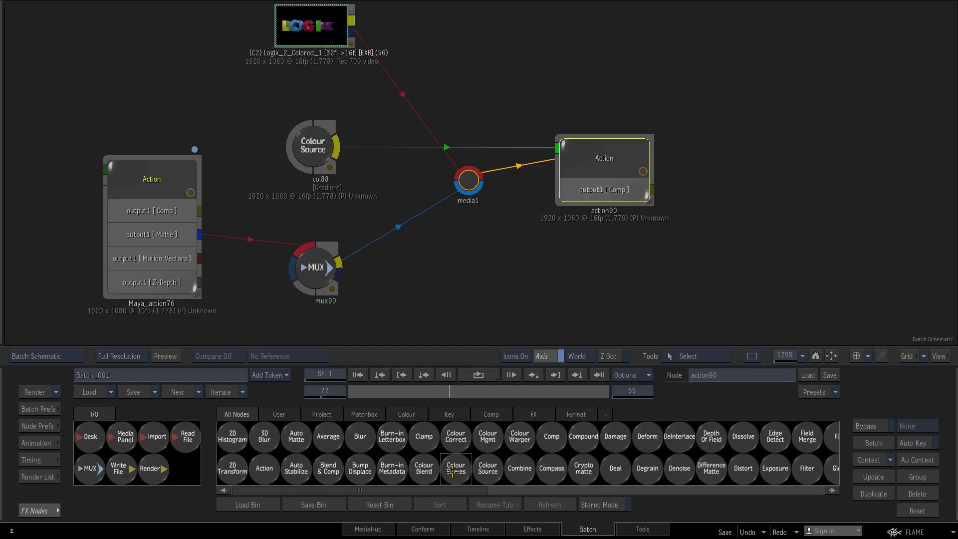
# Step: Add a Matchbox node after the second Action node and load the Stingray Motion Blur shader into it
pyautogui.write('m')
pyautogui.moveTo(561, 471); pyautogui.dragTo(723, 240)
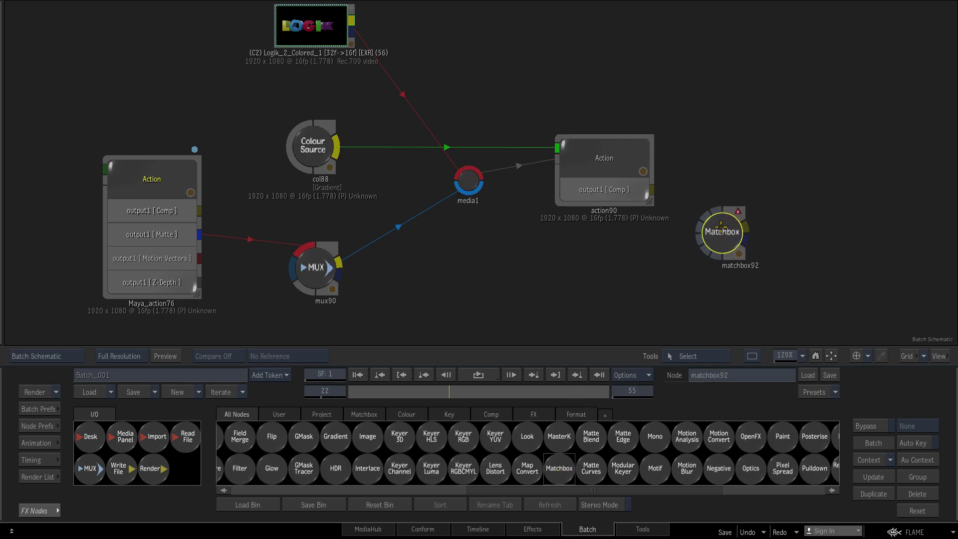
pyautogui.moveTo(879, 163); pyautogui.dragTo(858, 333)
pyautogui.doubleClick(351, 244)
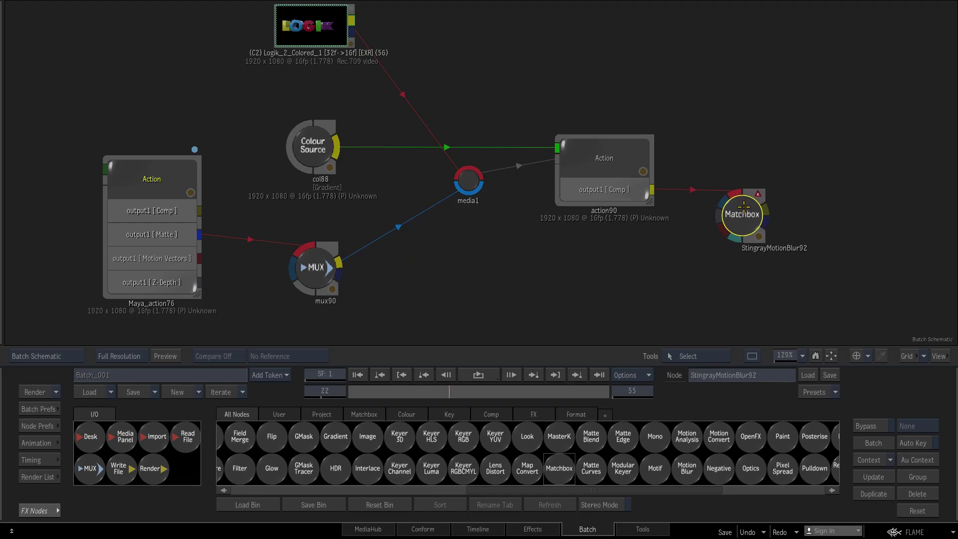
# Step: Connect the Maya_action76 Motion Vectors output to the Motion Vectors input of the Stingray Motion Blur node
pyautogui.click(741, 207)
pyautogui.click(80, 428)
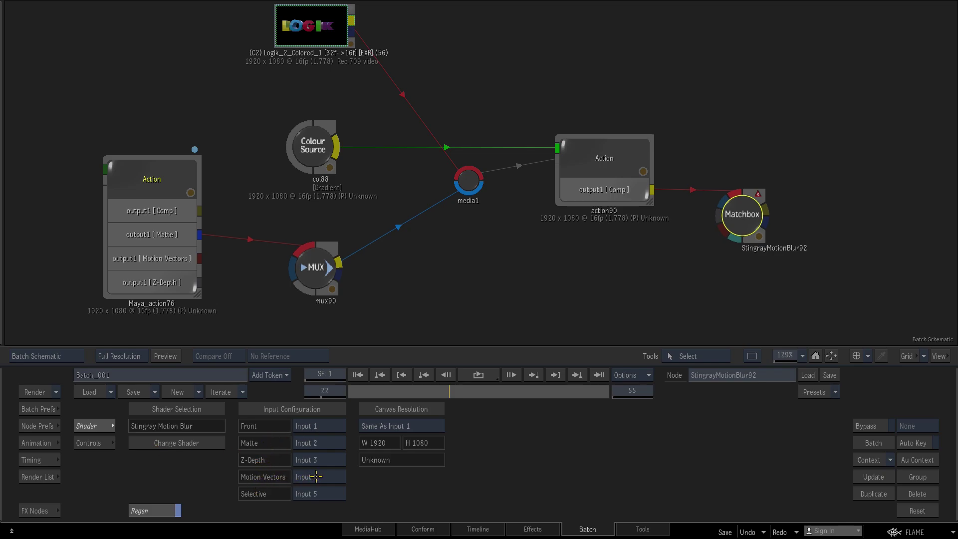
pyautogui.moveTo(201, 258); pyautogui.dragTo(722, 231)
# Step: Adjust the motion blur's Exposure Time while viewing the blurred logo at frame 22
pyautogui.press('F4')
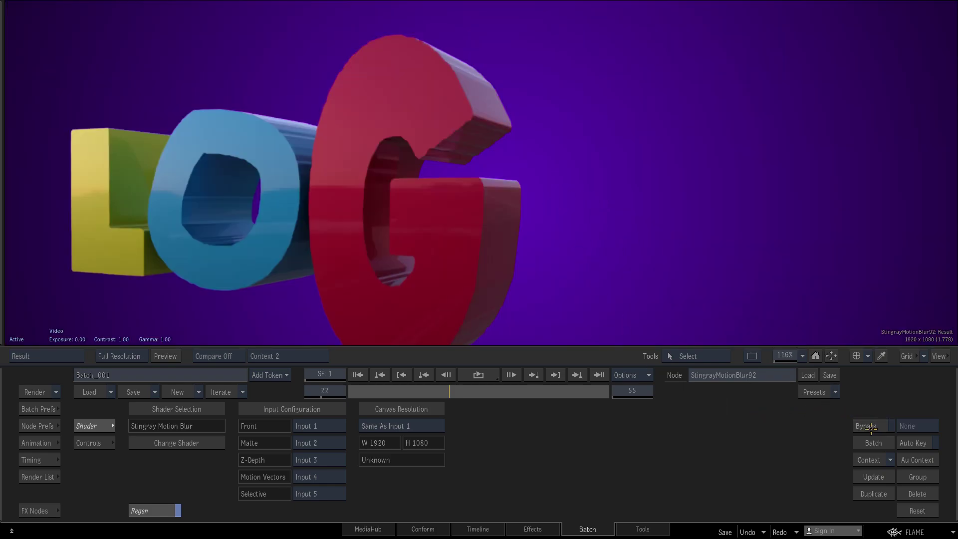
pyautogui.click(88, 442)
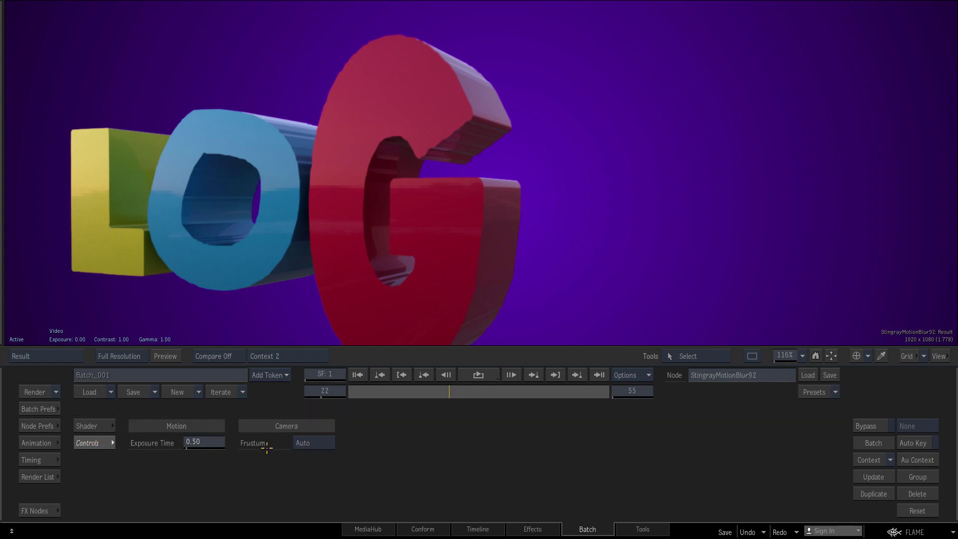
pyautogui.moveTo(203, 441); pyautogui.dragTo(363, 443)
pyautogui.moveTo(288, 443); pyautogui.dragTo(282, 444)
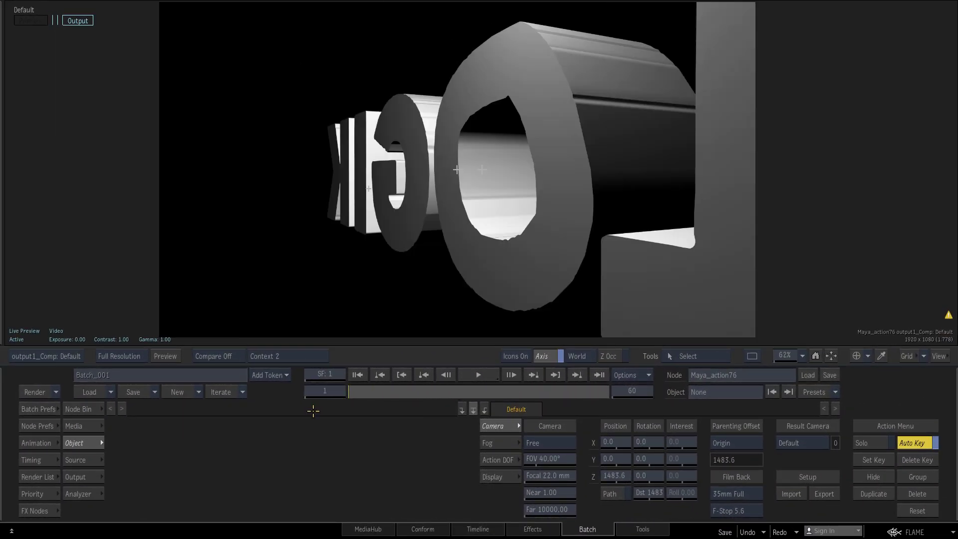
# Step: Review the logo's animation up to frame 44 and turn off Auto Key
pyautogui.click(477, 376)
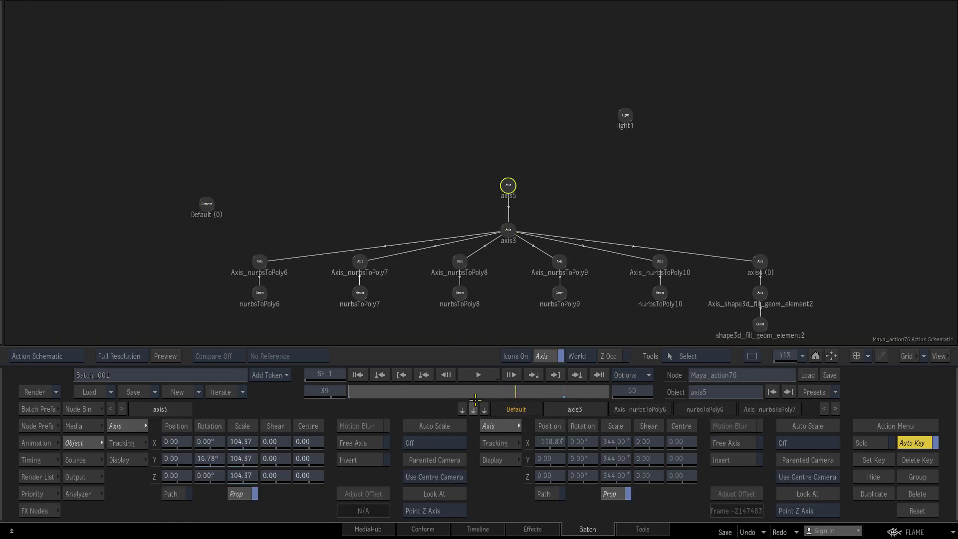
pyautogui.press('F4')
pyautogui.moveTo(473, 393); pyautogui.dragTo(550, 392)
pyautogui.click(915, 443)
pyautogui.press('F4')
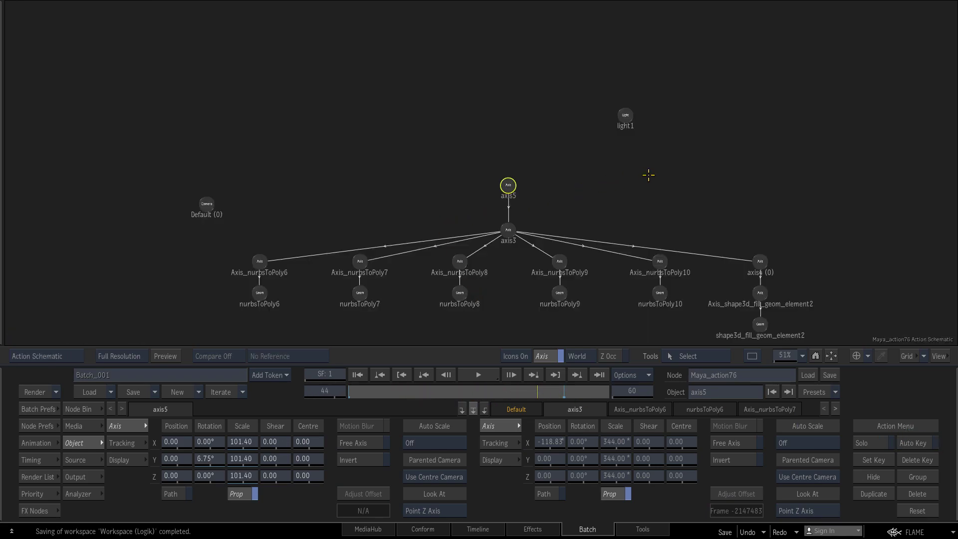
# Step: Select the default camera and the logo hierarchy under axis5, leaving out the light, and send them to Maya
pyautogui.click(652, 90)
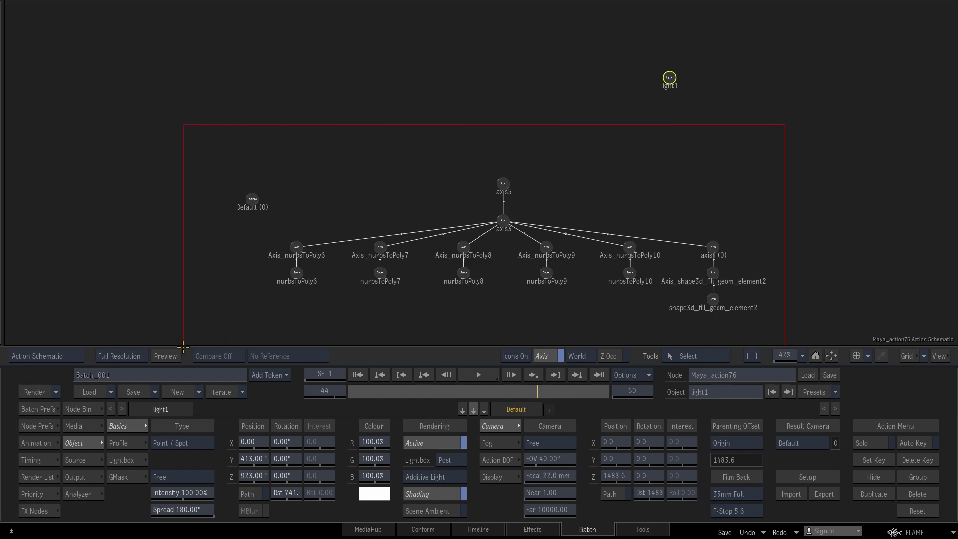
pyautogui.click(252, 199)
pyautogui.rightClick(504, 185)
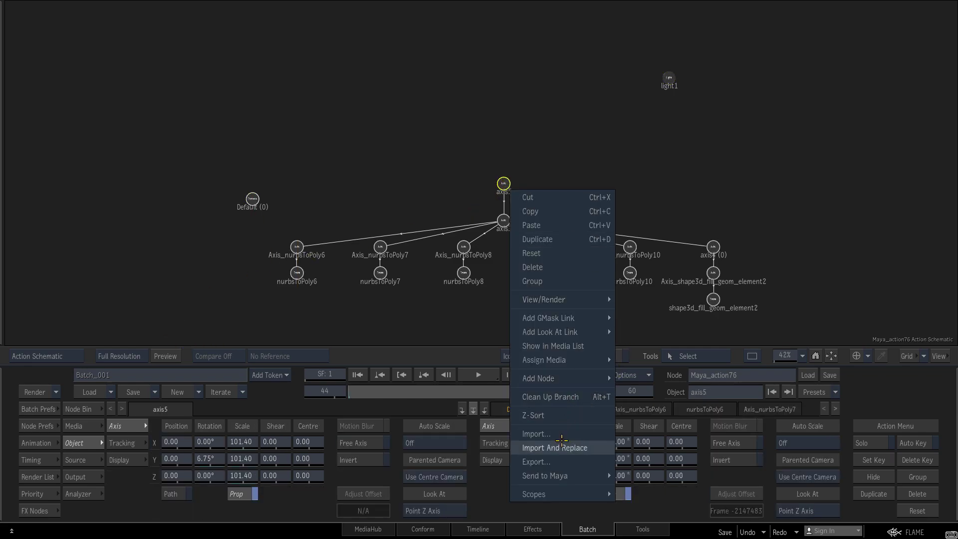
pyautogui.moveTo(572, 476)
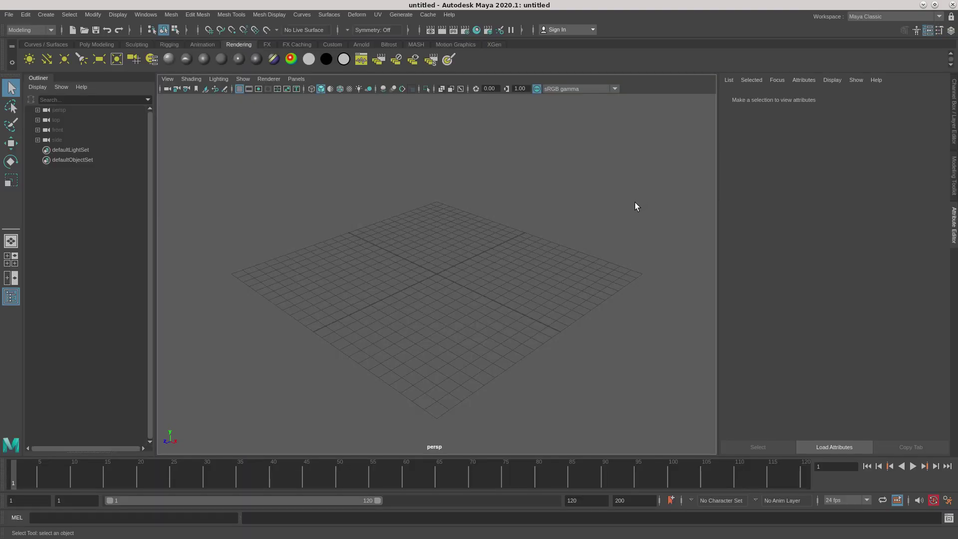
pyautogui.click(477, 258)
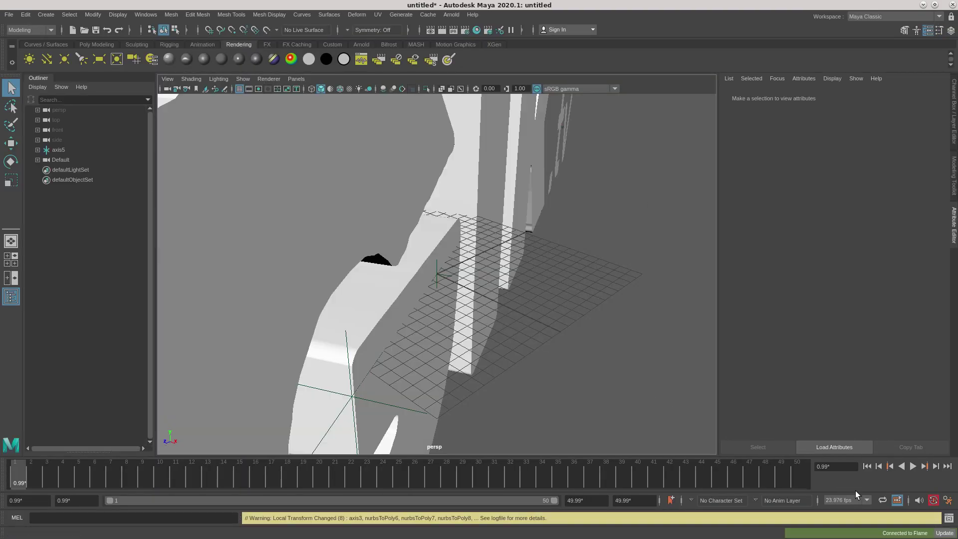
# Step: Set the playback speed to 24 fps and look through the Default camera in the viewport
pyautogui.click(863, 505)
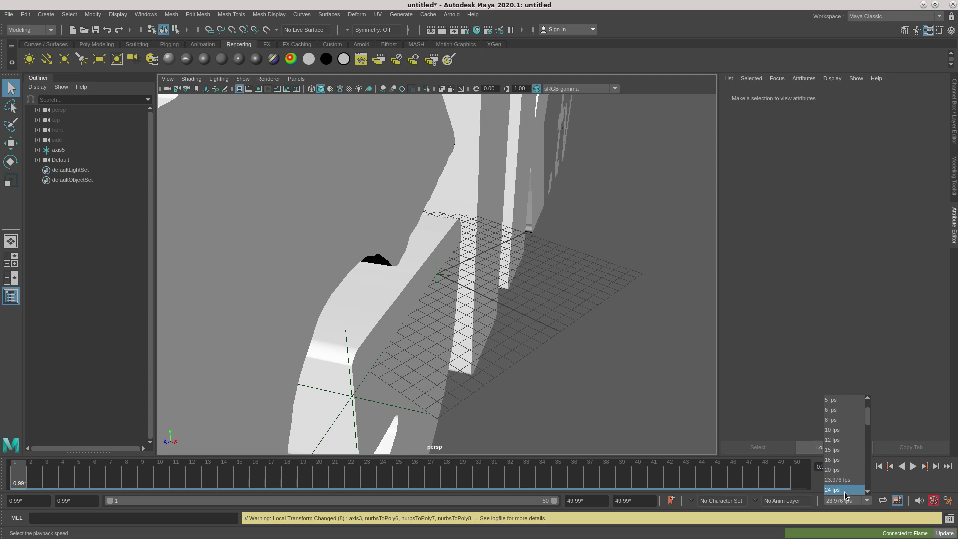
pyautogui.click(843, 492)
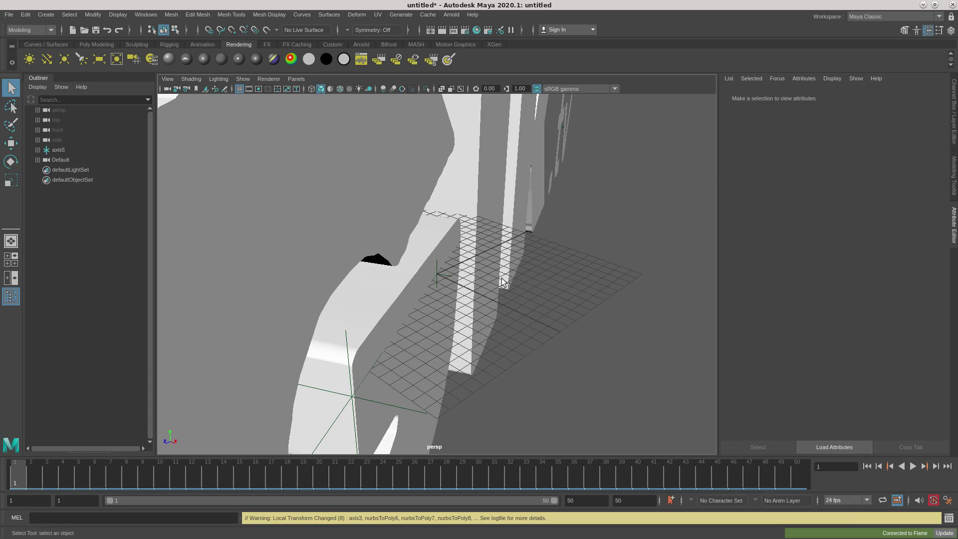
pyautogui.click(296, 79)
pyautogui.moveTo(324, 93)
pyautogui.click(417, 89)
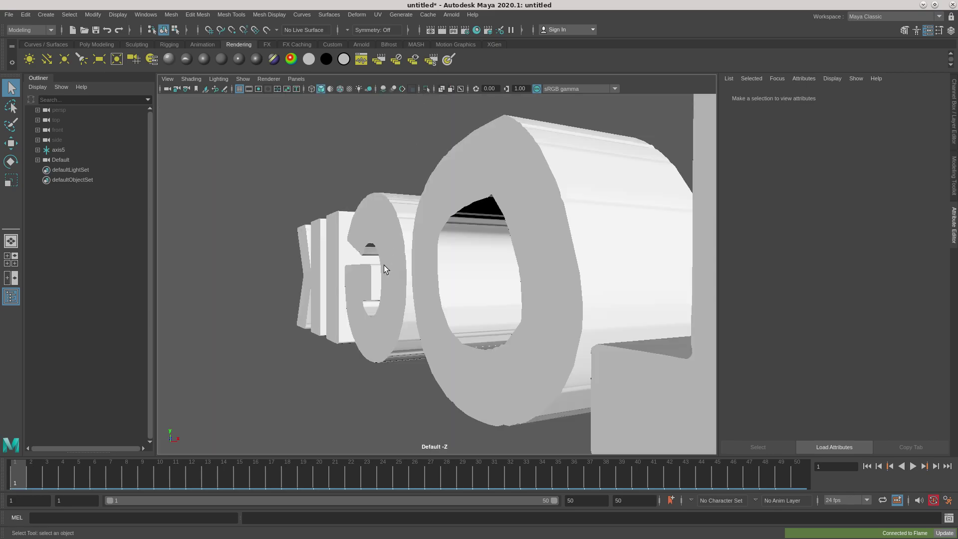
# Step: Play back the logo animation through the camera and go to frame 48
pyautogui.click(913, 466)
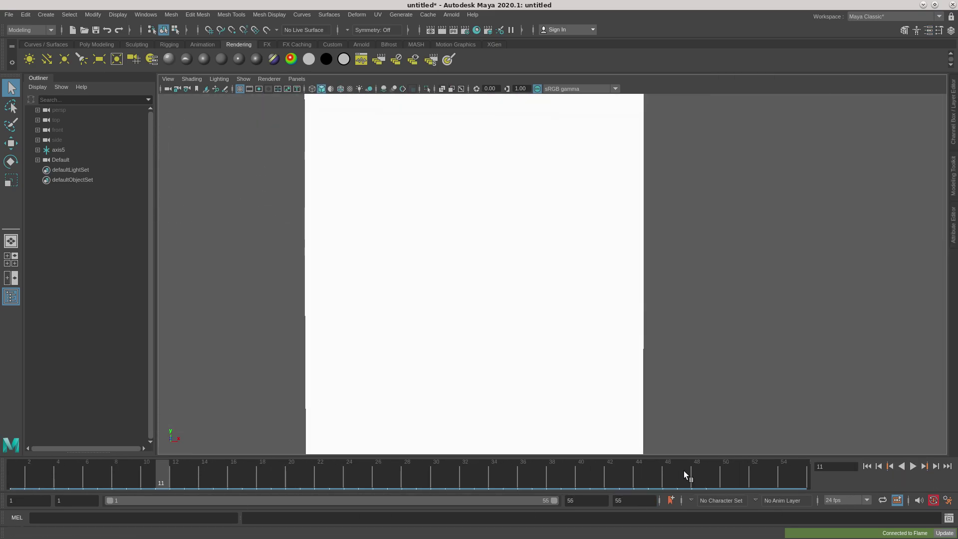
pyautogui.moveTo(683, 471)
pyautogui.mouseDown()
pyautogui.moveTo(307, 466)
pyautogui.moveTo(699, 450)
pyautogui.moveTo(292, 459)
pyautogui.moveTo(689, 453)
pyautogui.mouseUp()
pyautogui.click(507, 245)
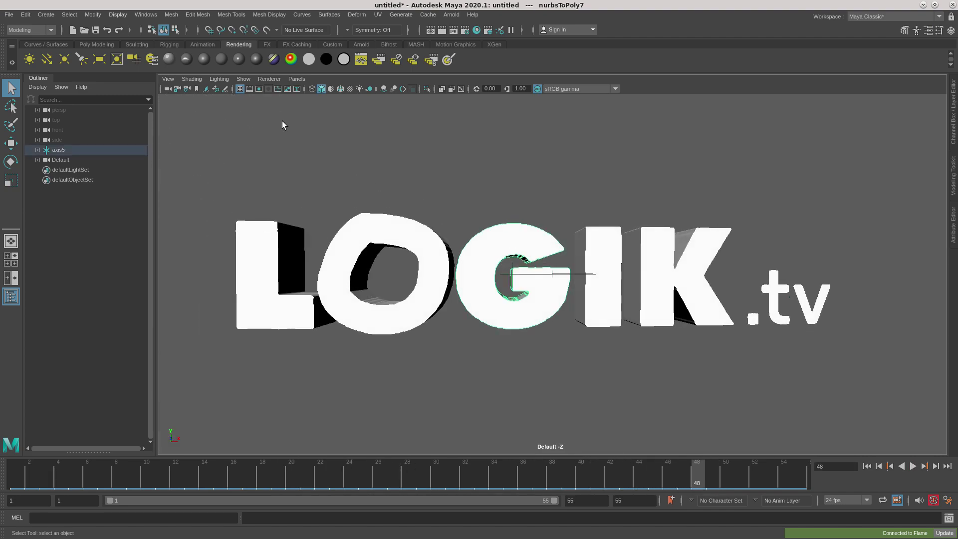
# Step: Create a polygon plane, scale it uniformly to about 700 and lower it to the base of the letters as a floor
pyautogui.click(96, 45)
pyautogui.click(116, 59)
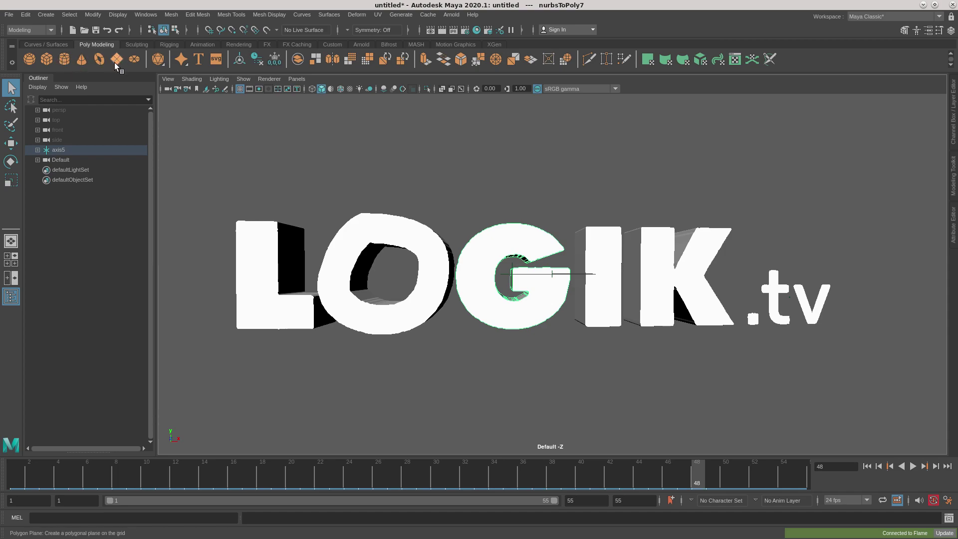
pyautogui.click(11, 180)
pyautogui.moveTo(553, 275); pyautogui.dragTo(668, 274)
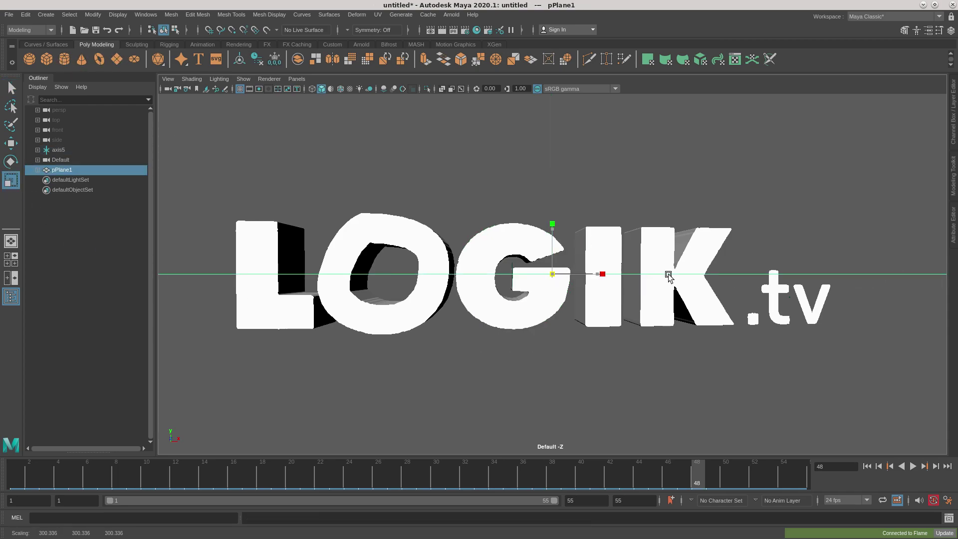
pyautogui.press('w')
pyautogui.moveTo(557, 228); pyautogui.dragTo(542, 284)
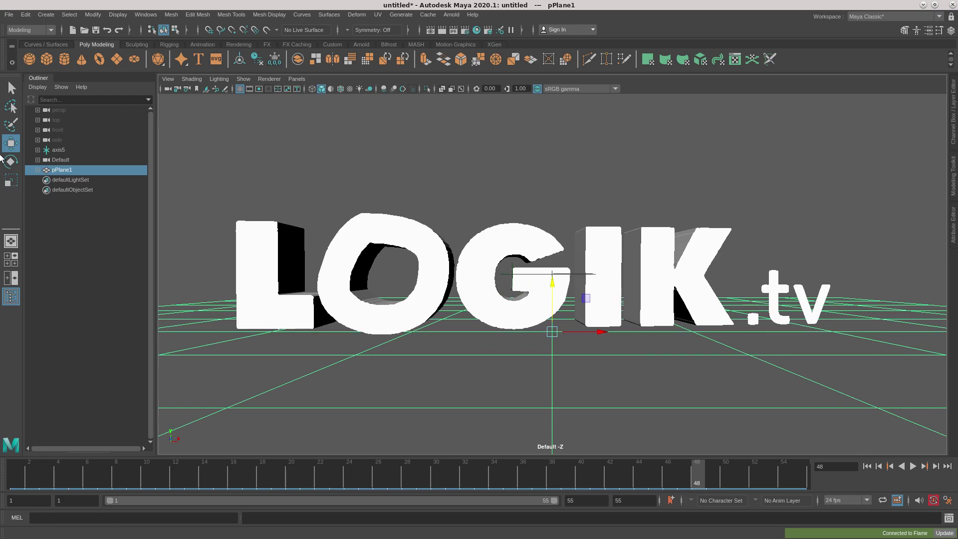
pyautogui.press('r')
pyautogui.moveTo(557, 334); pyautogui.dragTo(624, 333)
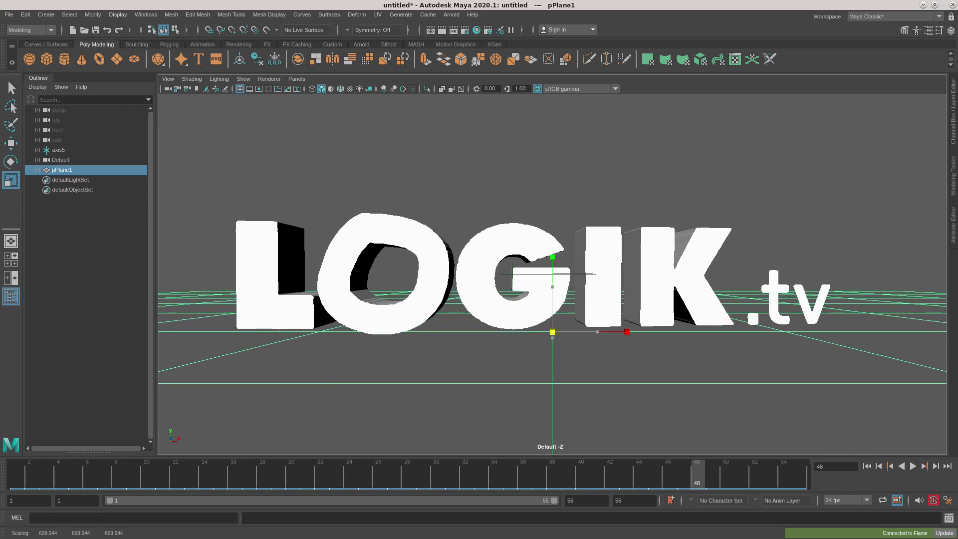
pyautogui.press('q')
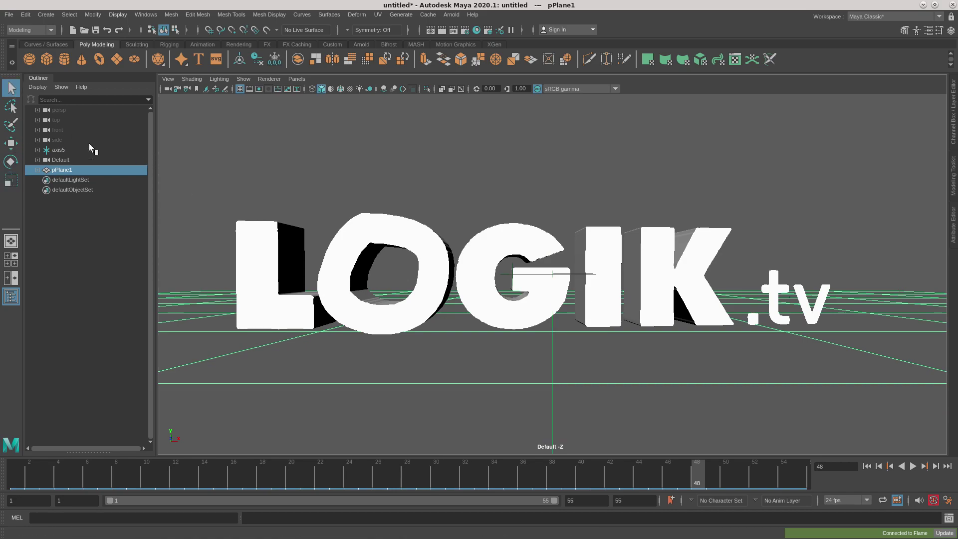
# Step: Assign a new Arnold aiStandardSurface material to all logo letters and the floor plane, and show the material's attributes for the I
pyautogui.click(261, 258)
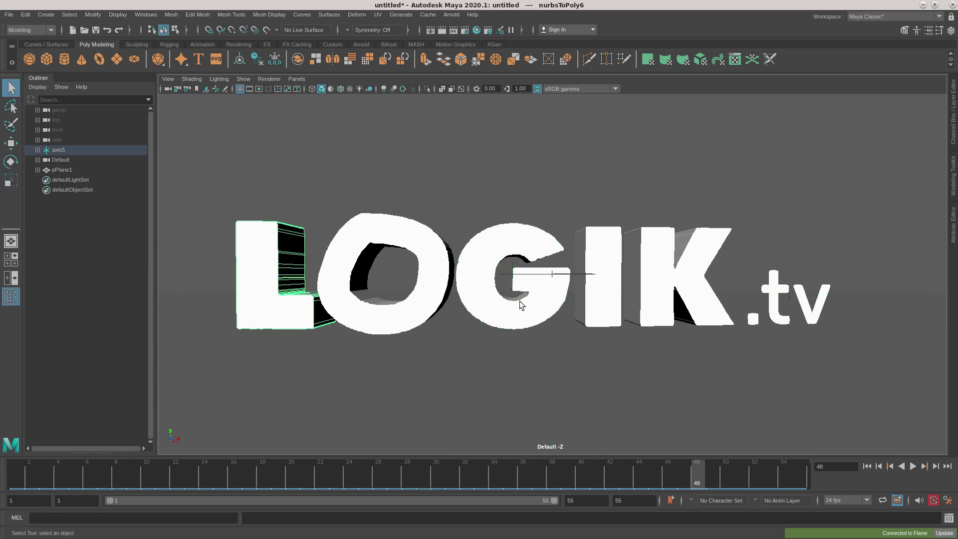
pyautogui.click(774, 286)
pyautogui.moveTo(218, 161); pyautogui.dragTo(893, 399)
pyautogui.rightClick(553, 302)
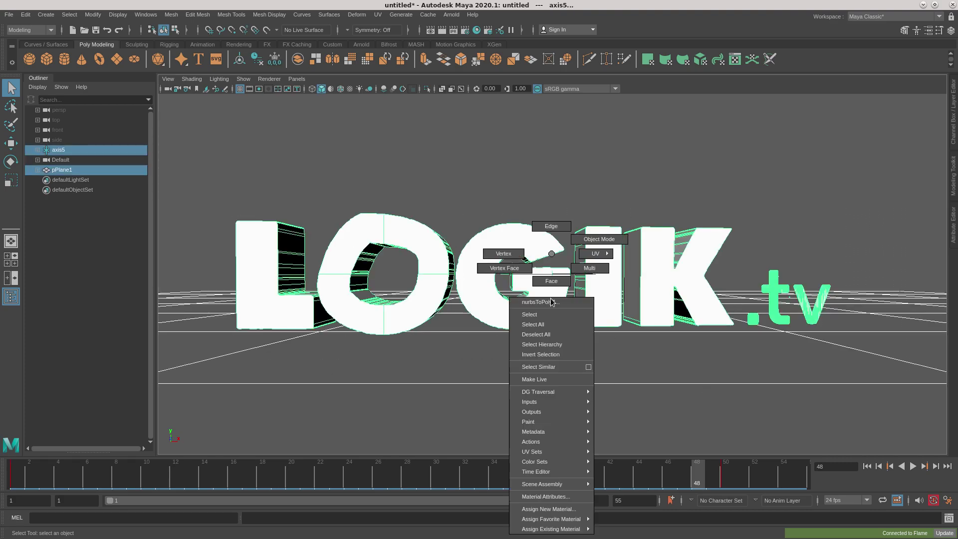
pyautogui.click(549, 509)
pyautogui.click(348, 239)
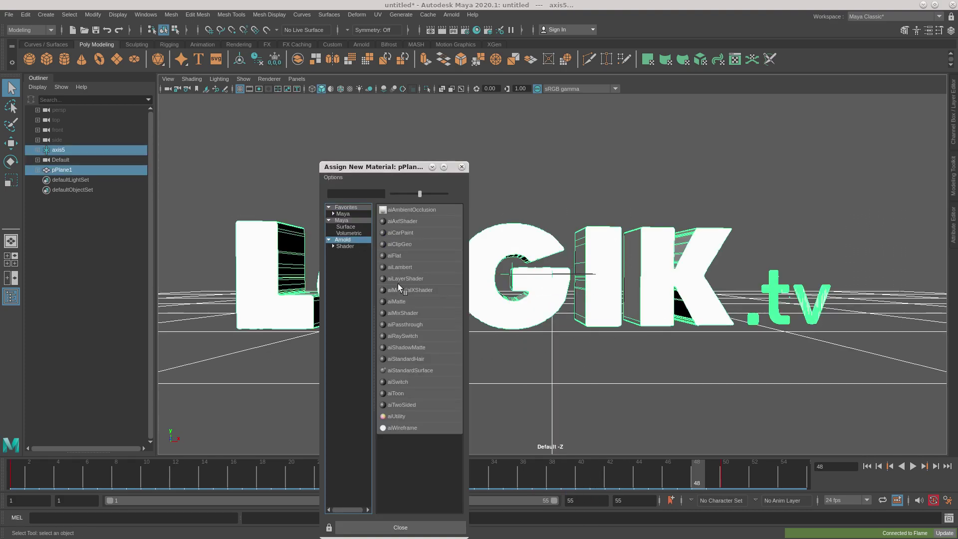
pyautogui.click(421, 371)
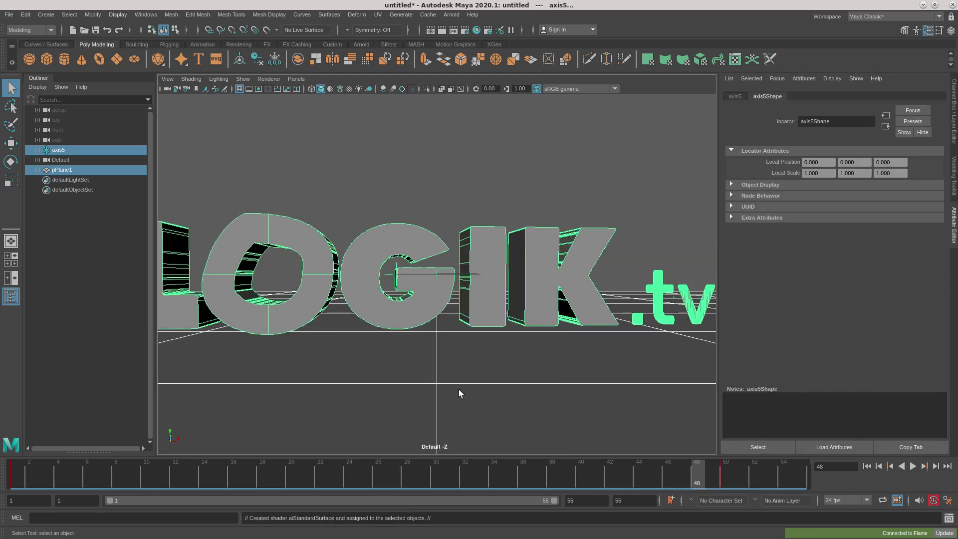
pyautogui.click(492, 274)
pyautogui.click(861, 100)
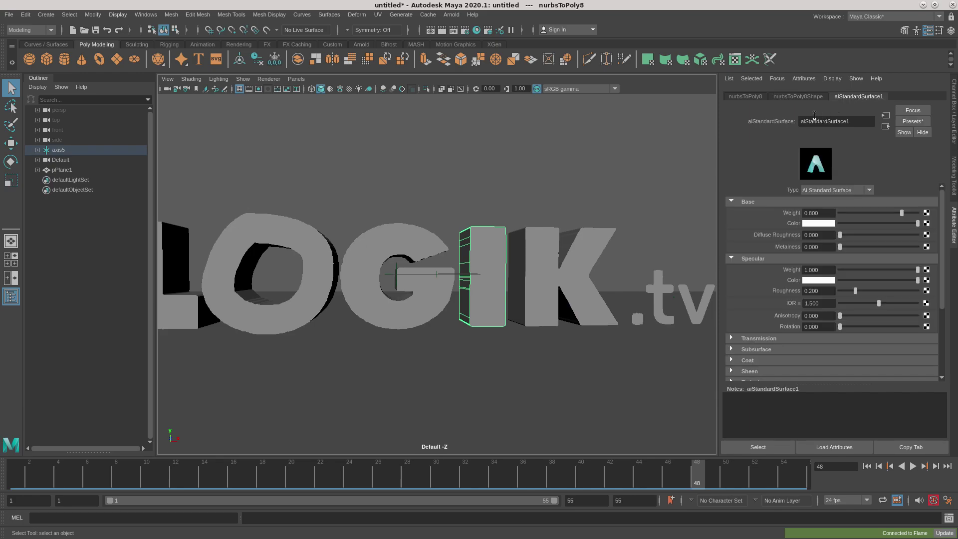
# Step: Assign a separate aiStandardSurface material to the floor plane and replace its settings with the Chrome preset
pyautogui.click(454, 385)
pyautogui.rightClick(473, 253)
pyautogui.click(486, 510)
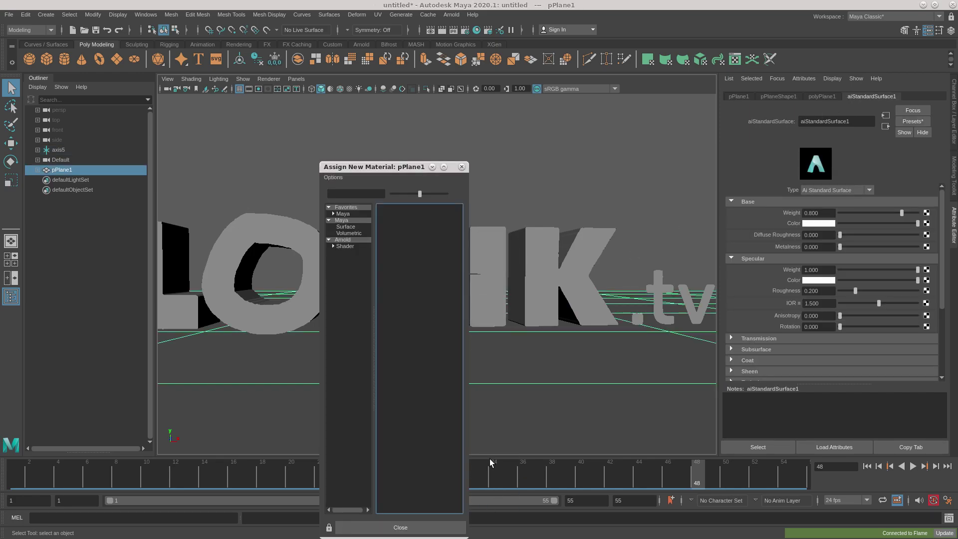
pyautogui.click(416, 371)
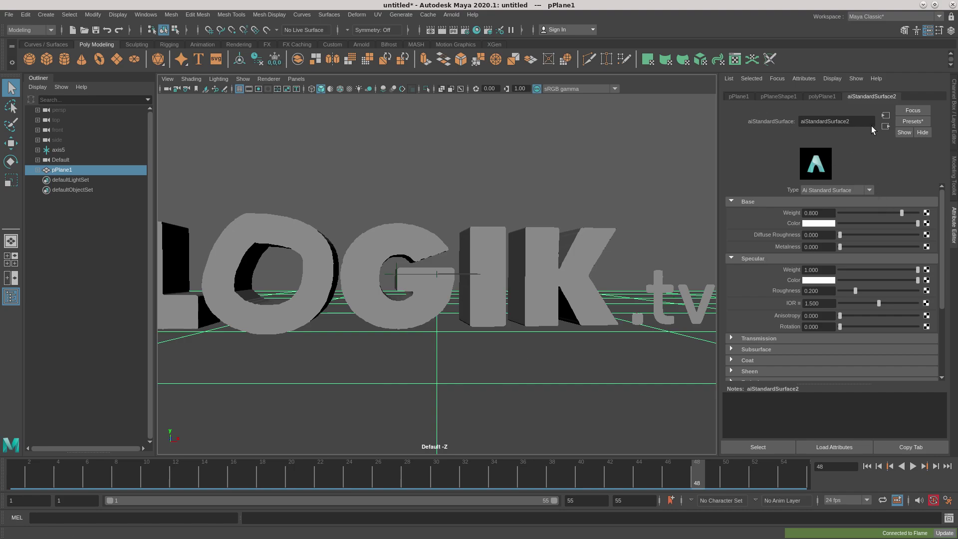
pyautogui.click(913, 122)
pyautogui.moveTo(854, 221)
pyautogui.click(804, 222)
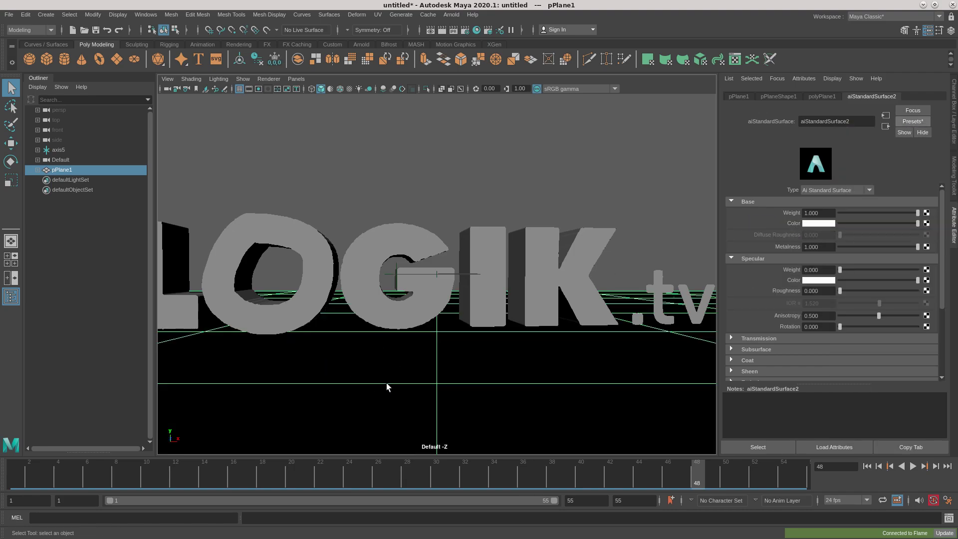
# Step: Replace the settings of the letters' aiStandardSurface1 material with the Glass preset
pyautogui.click(543, 263)
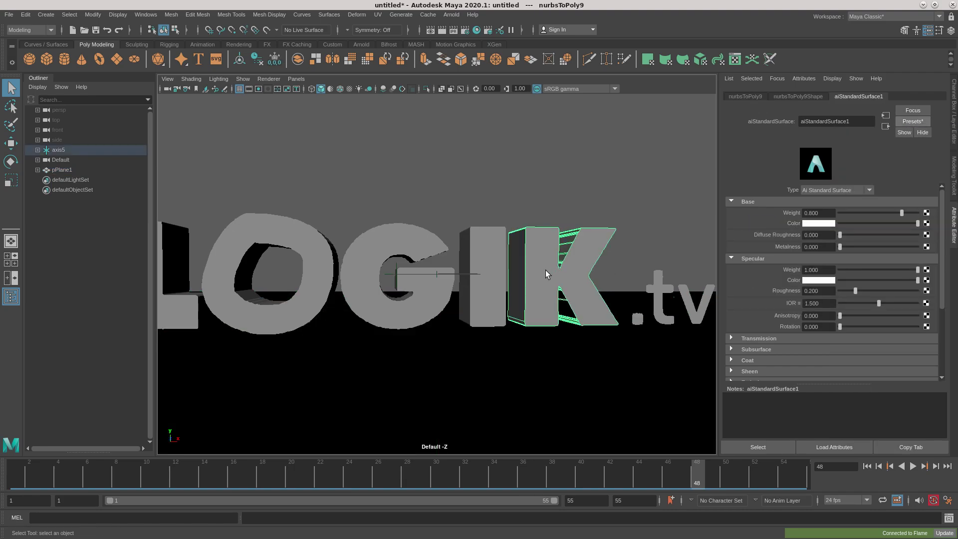
pyautogui.click(913, 122)
pyautogui.moveTo(858, 300)
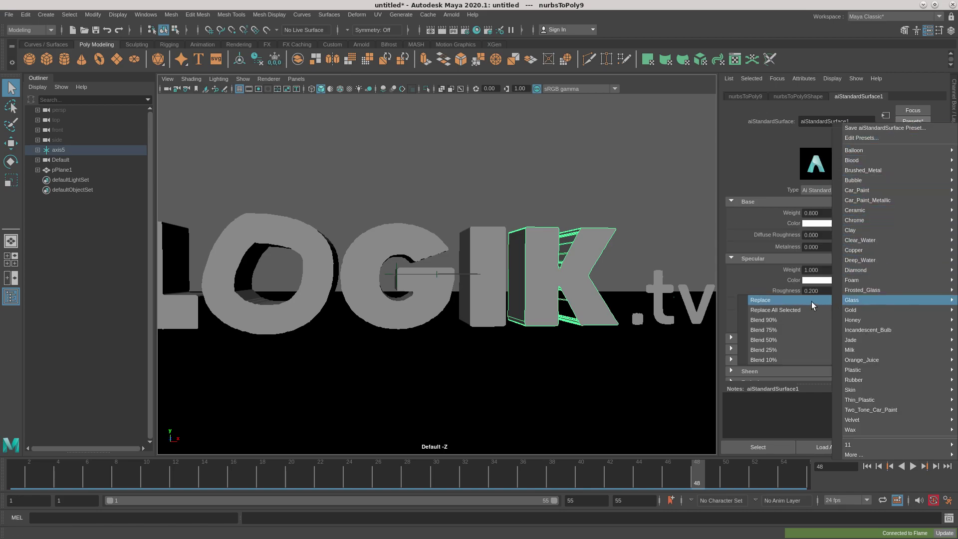
pyautogui.click(811, 301)
# Step: Add an Arnold sky dome light and render the scene in the Arnold RenderView
pyautogui.click(363, 45)
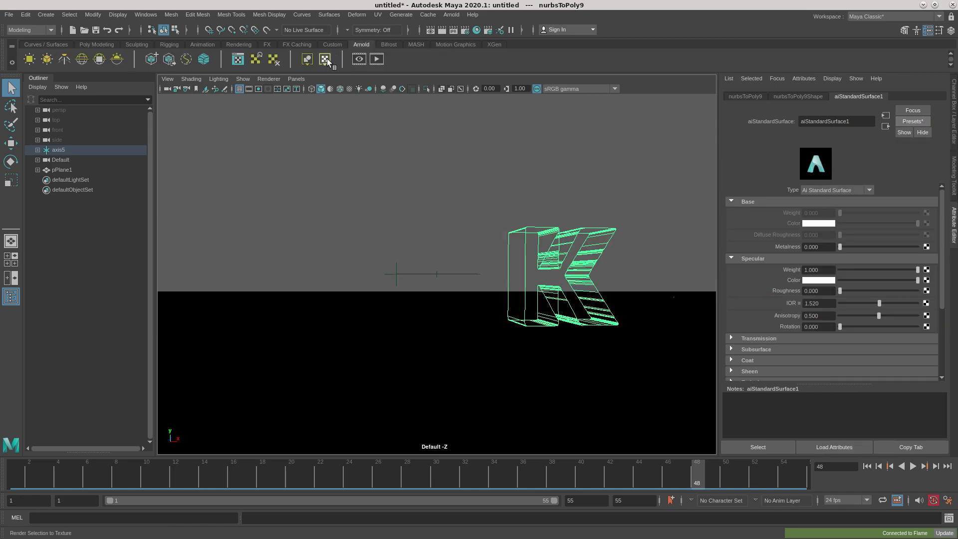
pyautogui.click(86, 61)
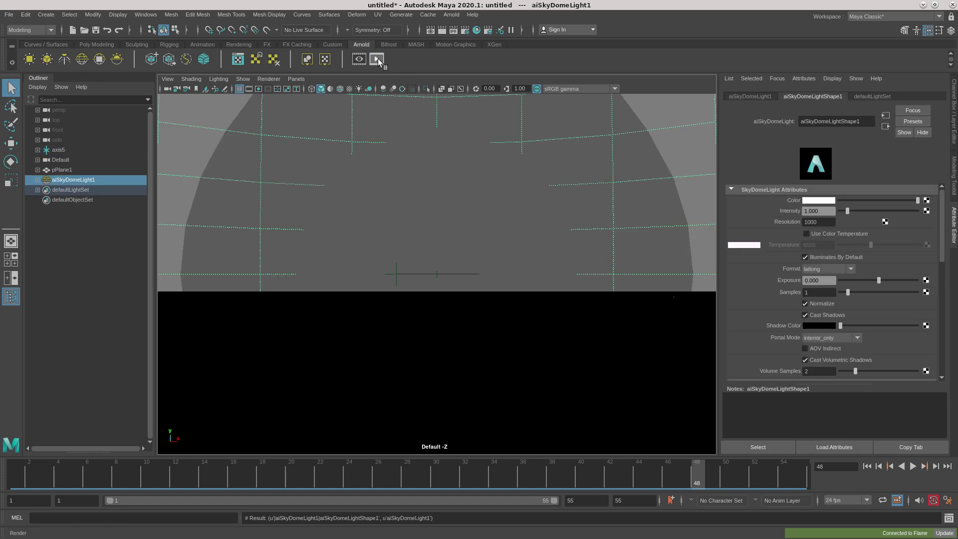
pyautogui.click(376, 59)
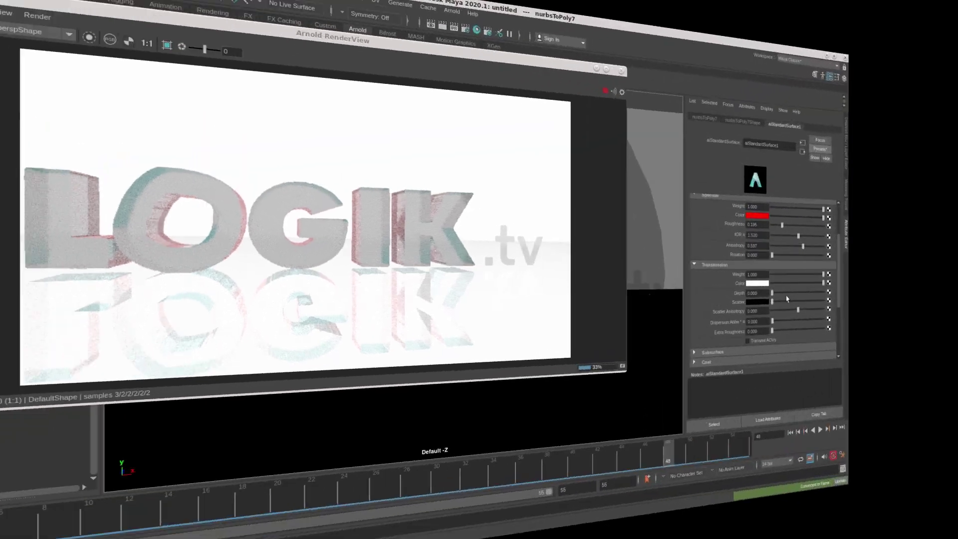
# Step: Set the transmission color of the letters' material to red and its transmission depth to about 5.2
pyautogui.click(737, 282)
pyautogui.click(934, 322)
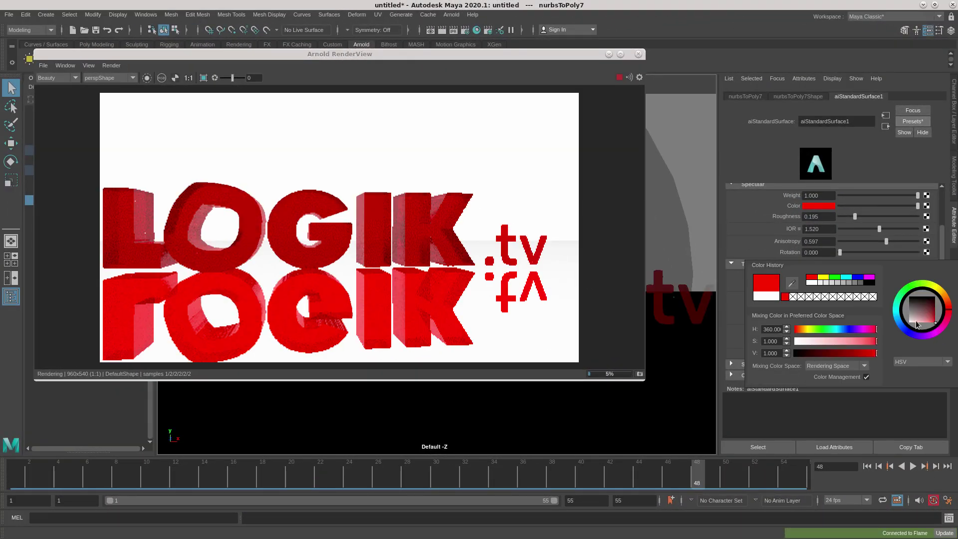
pyautogui.moveTo(927, 316); pyautogui.dragTo(941, 335)
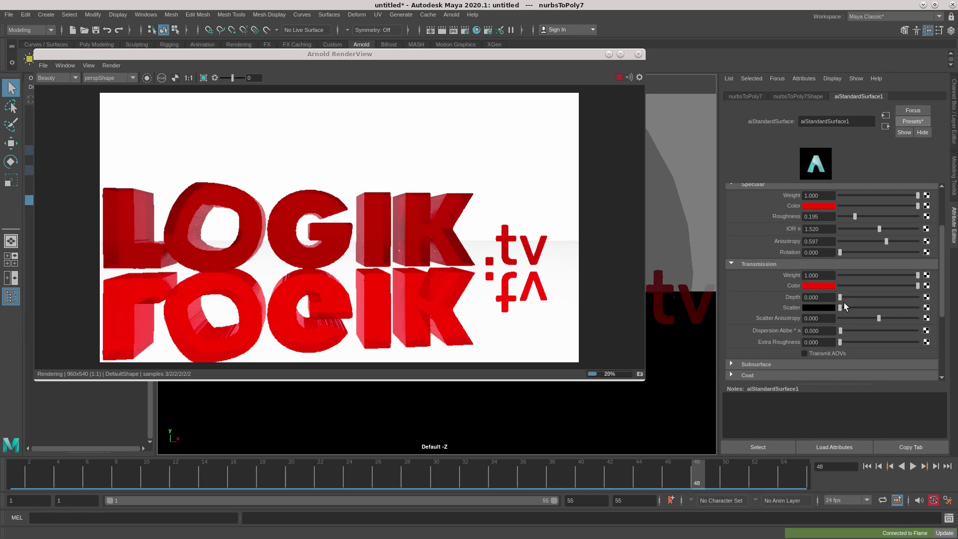
pyautogui.moveTo(841, 297); pyautogui.dragTo(844, 306)
# Step: Try a white specular color on the letters' material
pyautogui.click(857, 206)
pyautogui.moveTo(858, 206); pyautogui.dragTo(908, 209)
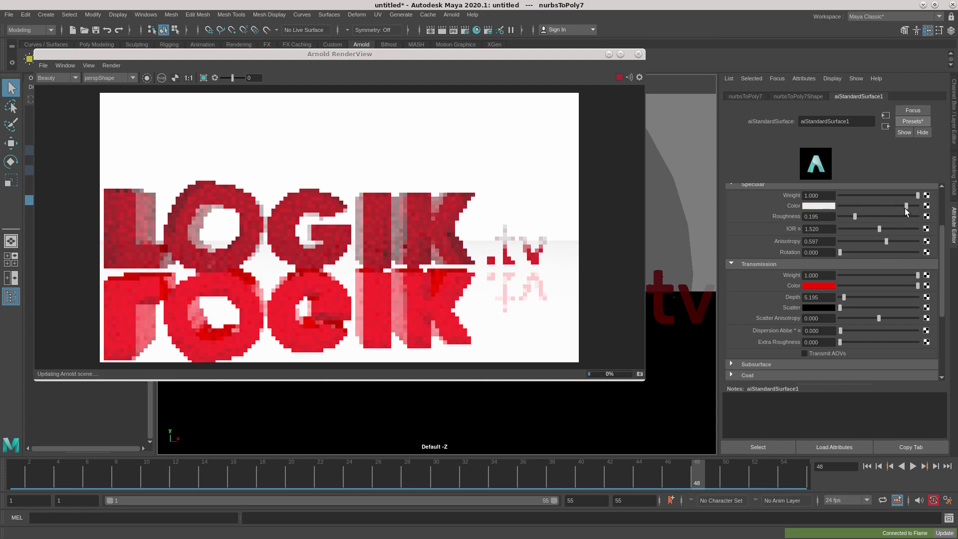
pyautogui.click(825, 206)
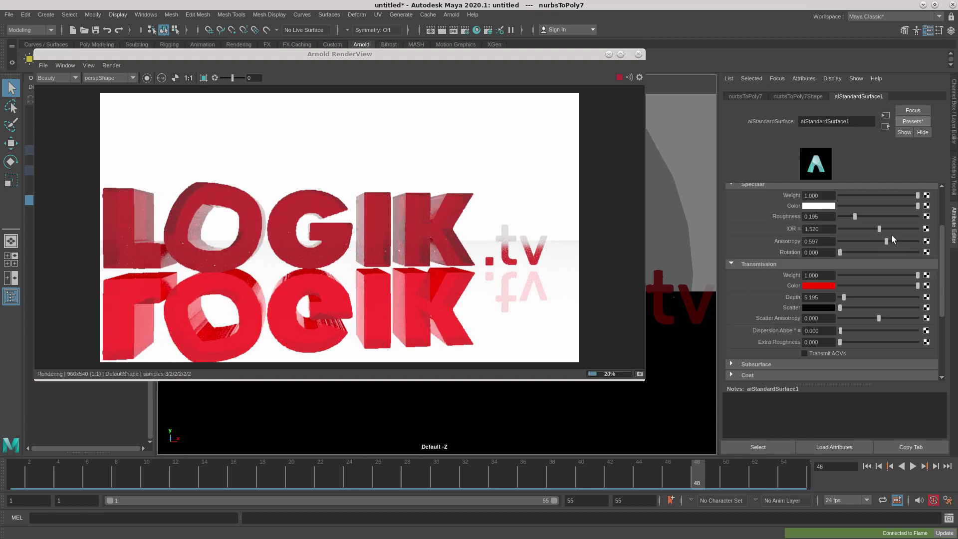
# Step: Set the specular color of the letters' material to red
pyautogui.click(820, 206)
pyautogui.click(927, 260)
pyautogui.moveTo(942, 274); pyautogui.dragTo(942, 277)
# Step: Set the base color of the letters' material to red
pyautogui.scroll(3, 871, 216)
pyautogui.moveTo(917, 224)
pyautogui.mouseDown()
pyautogui.moveTo(819, 226)
pyautogui.moveTo(926, 223)
pyautogui.mouseUp()
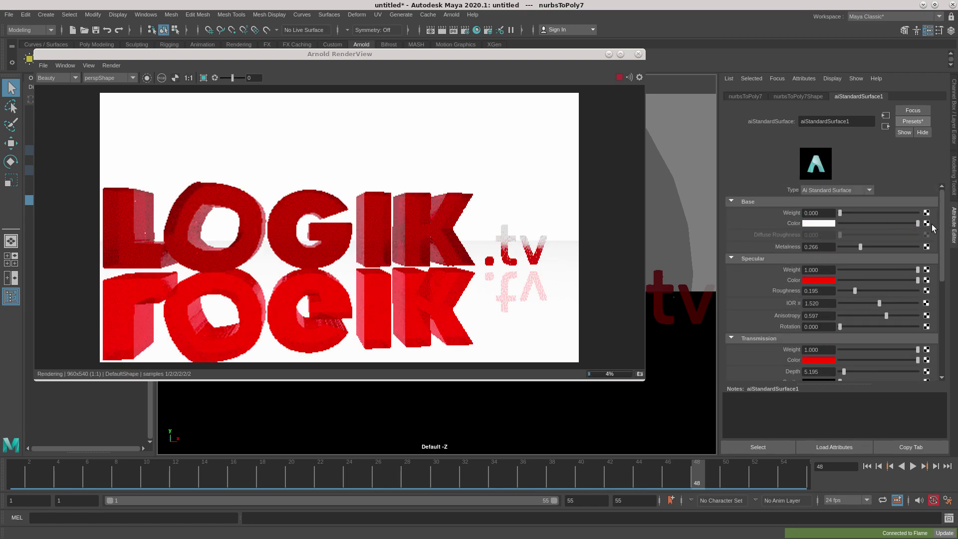
pyautogui.click(823, 224)
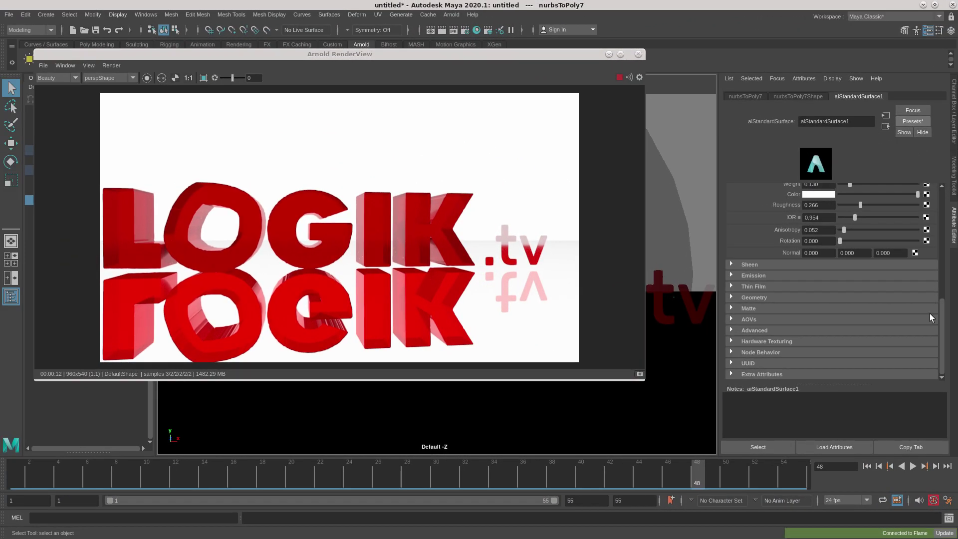
# Step: Check the red glass render at earlier frames, ending on frame 22
pyautogui.moveTo(403, 490); pyautogui.dragTo(301, 466)
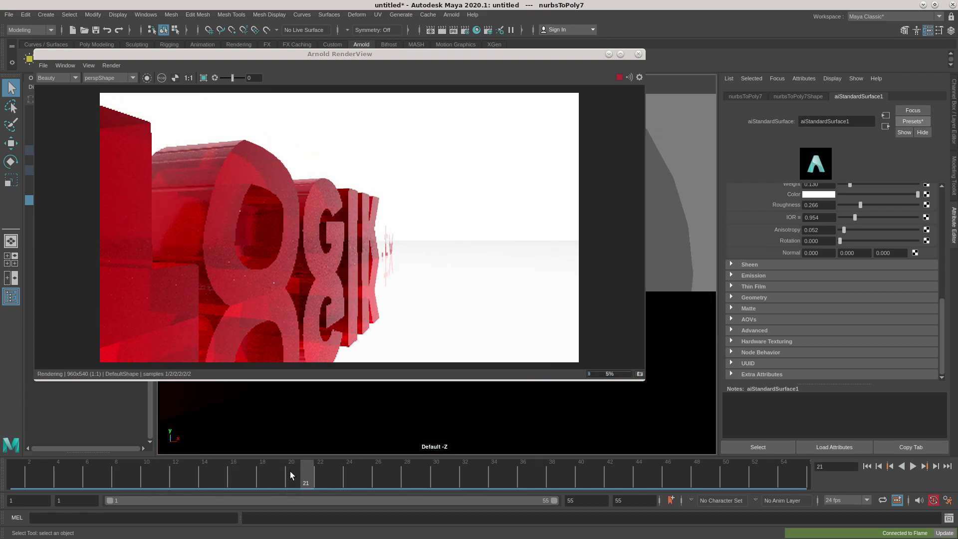
pyautogui.moveTo(270, 470); pyautogui.dragTo(321, 471)
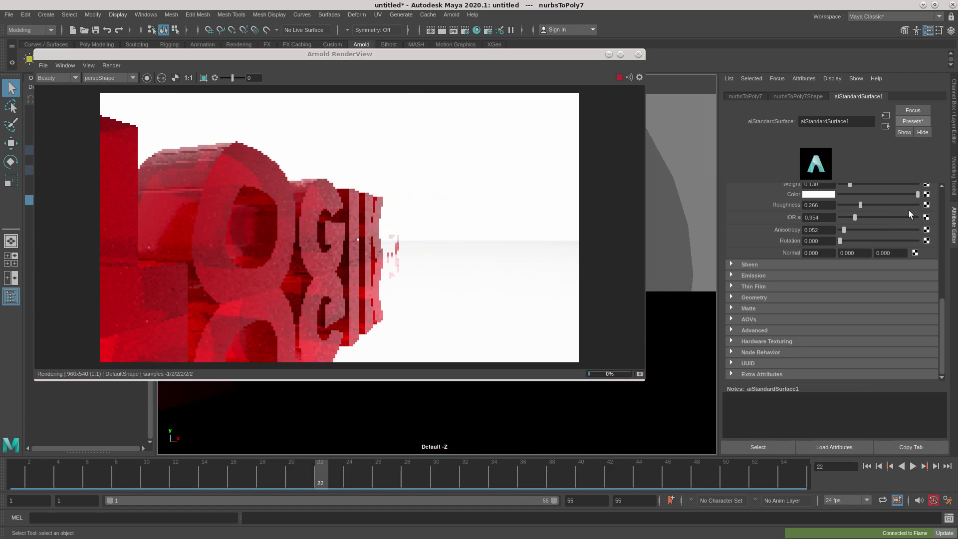
# Step: Collapse the Base, Specular, Transmission and Coat sections of the letters' material attributes
pyautogui.moveTo(943, 314); pyautogui.dragTo(955, 178)
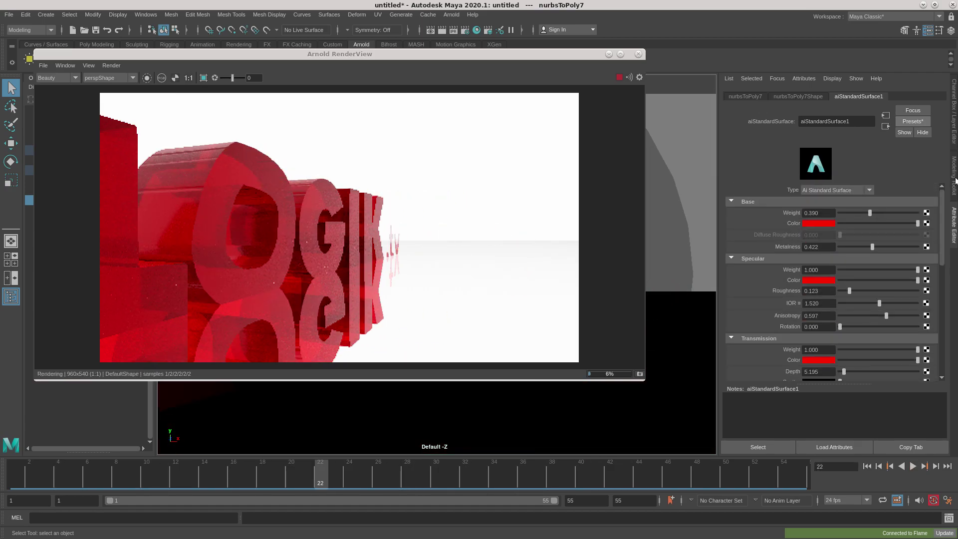
pyautogui.click(731, 201)
pyautogui.click(732, 213)
pyautogui.click(731, 224)
pyautogui.click(731, 245)
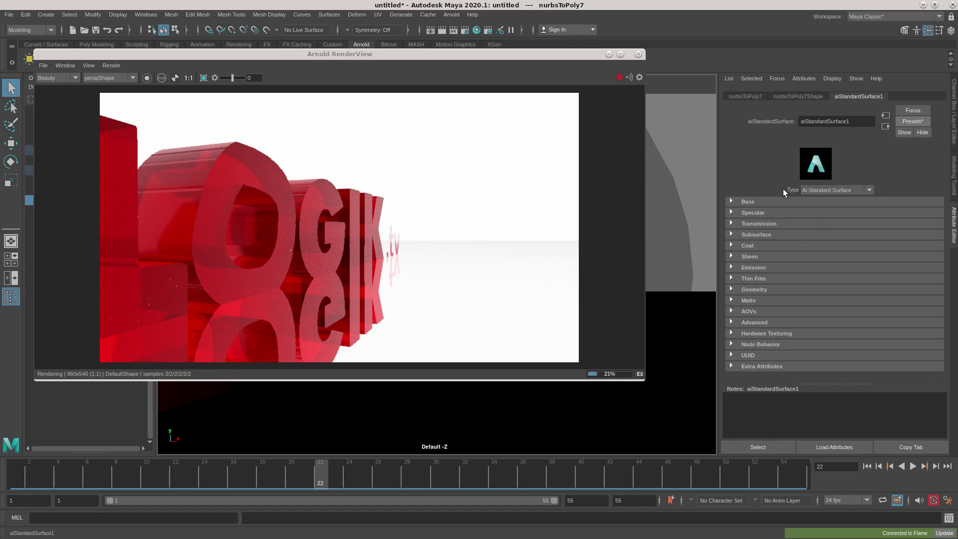
# Step: Move the render window off the outliner, select aiSkyDomeLight1 and save the scene as Logik3.mb
pyautogui.moveTo(114, 54); pyautogui.dragTo(193, 91)
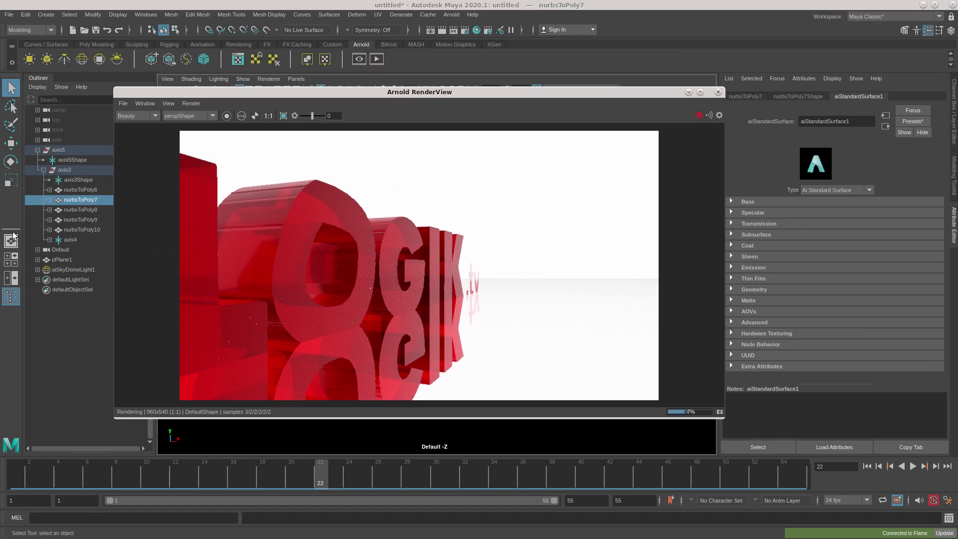
pyautogui.click(70, 269)
pyautogui.hotkey('ctrl', 's')
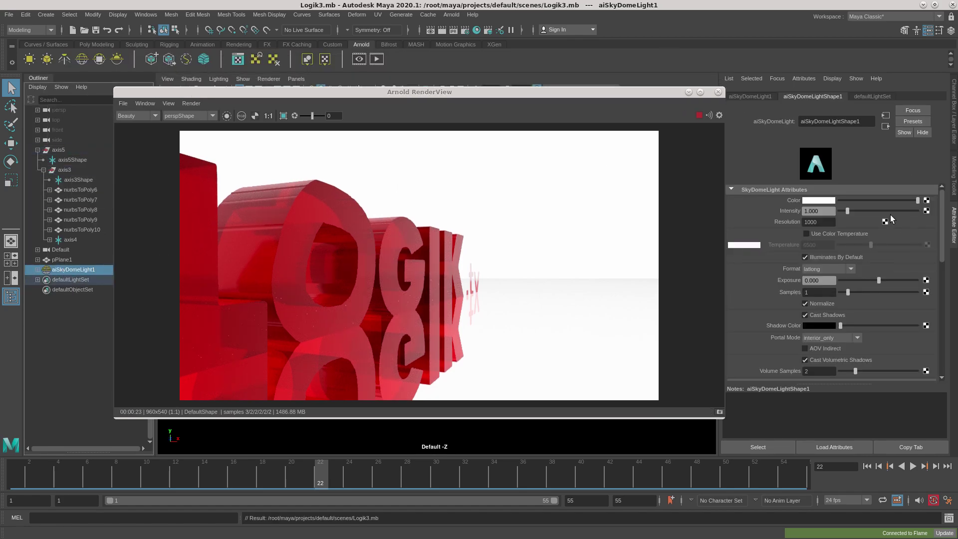
# Step: Map a File texture to aiSkyDomeLight1's Color and load EmptyLab.exr from the Desktop as its image
pyautogui.click(927, 201)
pyautogui.click(351, 246)
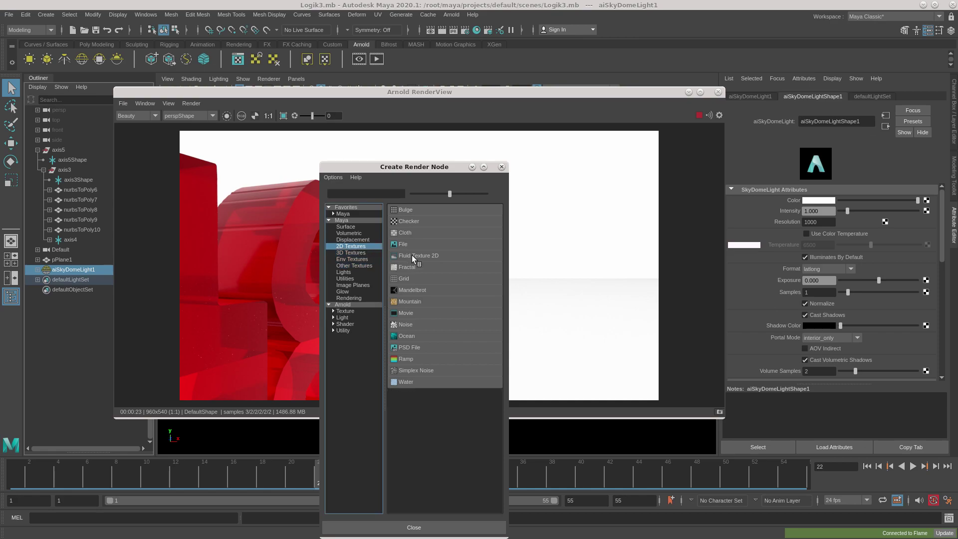
pyautogui.click(403, 244)
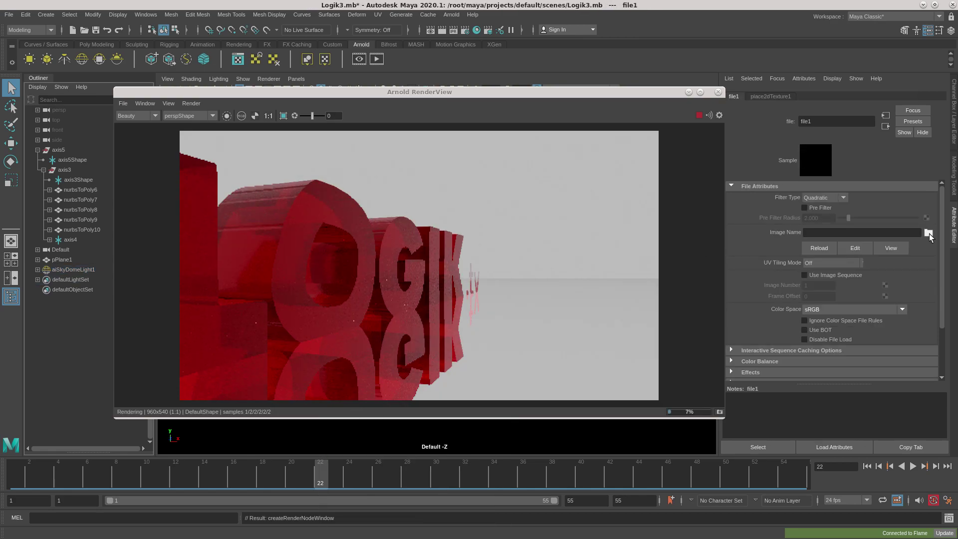
pyautogui.click(929, 233)
pyautogui.click(210, 288)
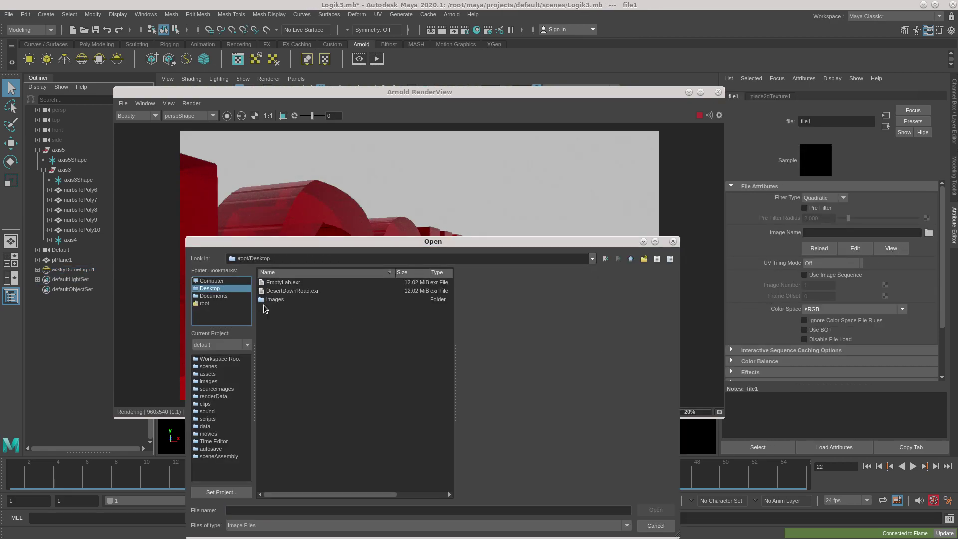
pyautogui.click(285, 291)
pyautogui.click(288, 283)
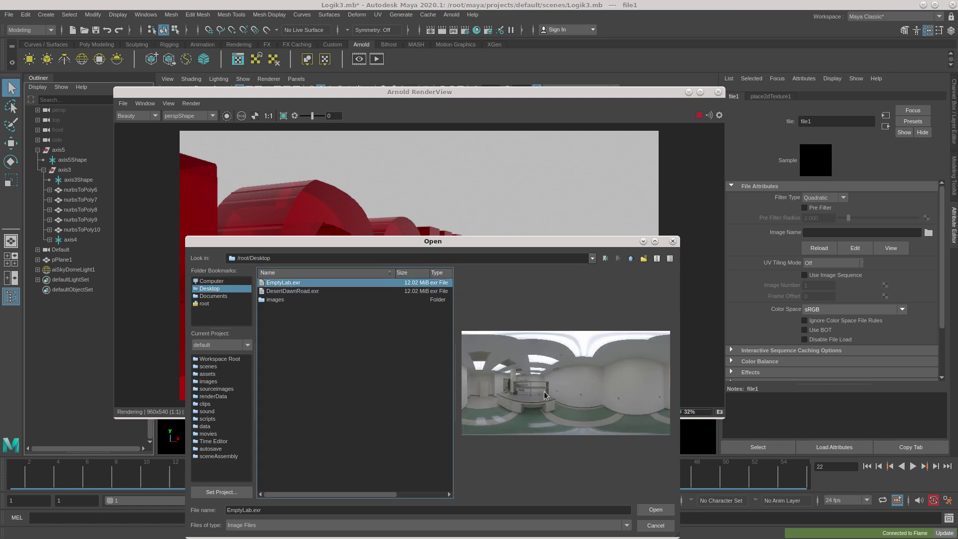
pyautogui.click(655, 509)
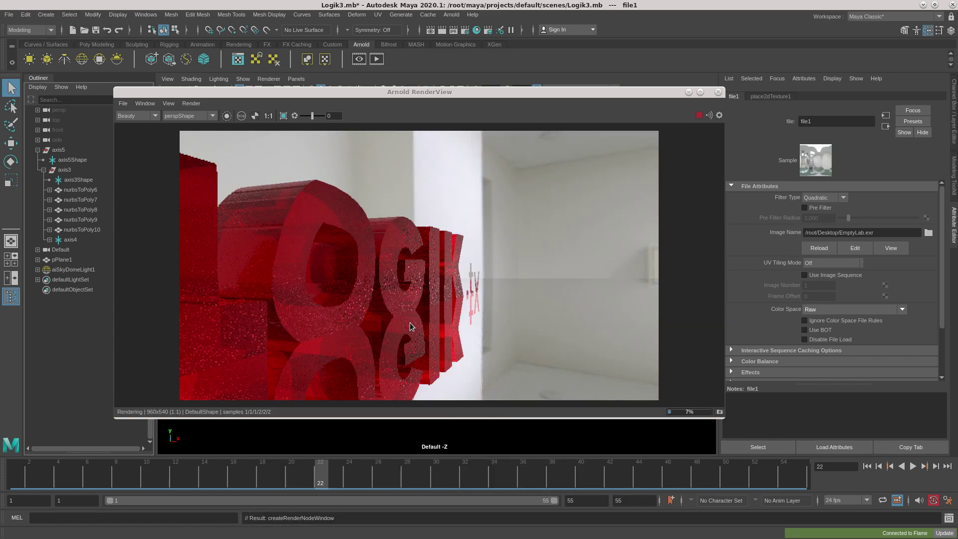
# Step: Scrub back to an early frame and play the animation to check the logo render in the lab environment
pyautogui.moveTo(227, 470); pyautogui.dragTo(134, 472)
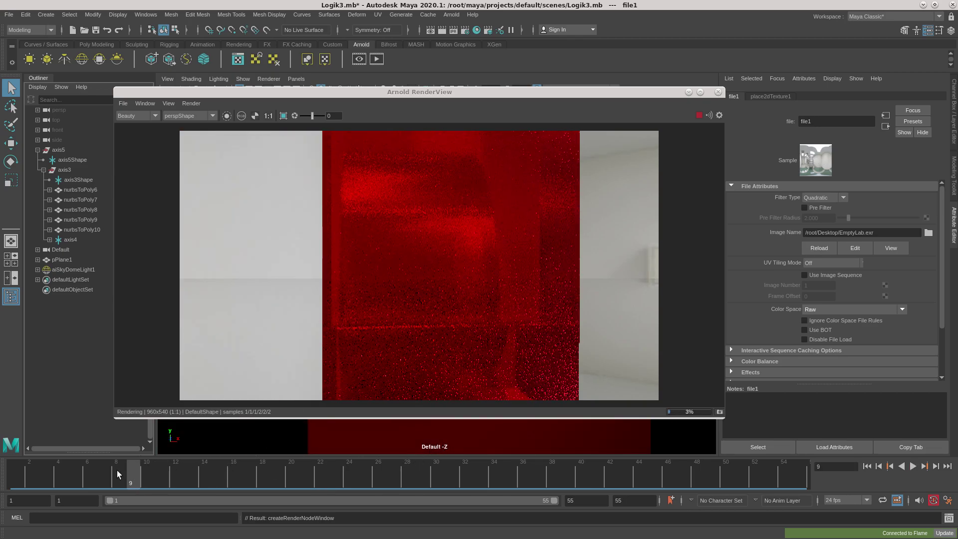
pyautogui.hotkey('alt', 'v')
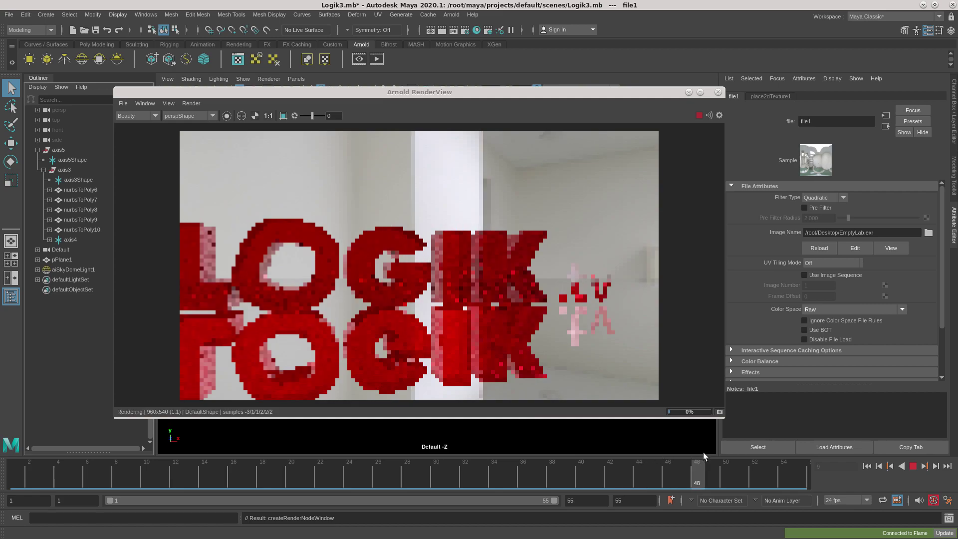
pyautogui.hotkey('alt', 'v')
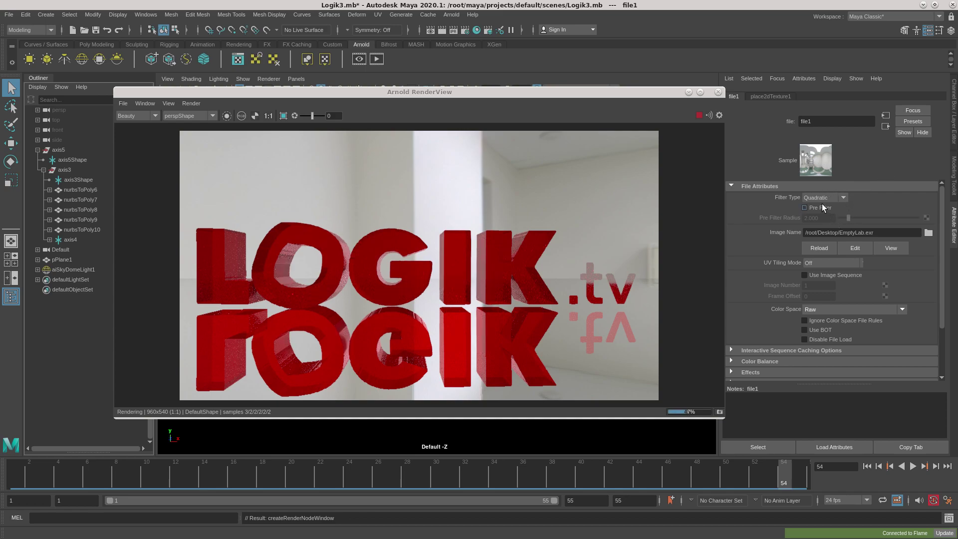
# Step: Expand the file texture's Color Balance and Effects sections and raise the Exposure to 0.260
pyautogui.scroll(-3, 893, 240)
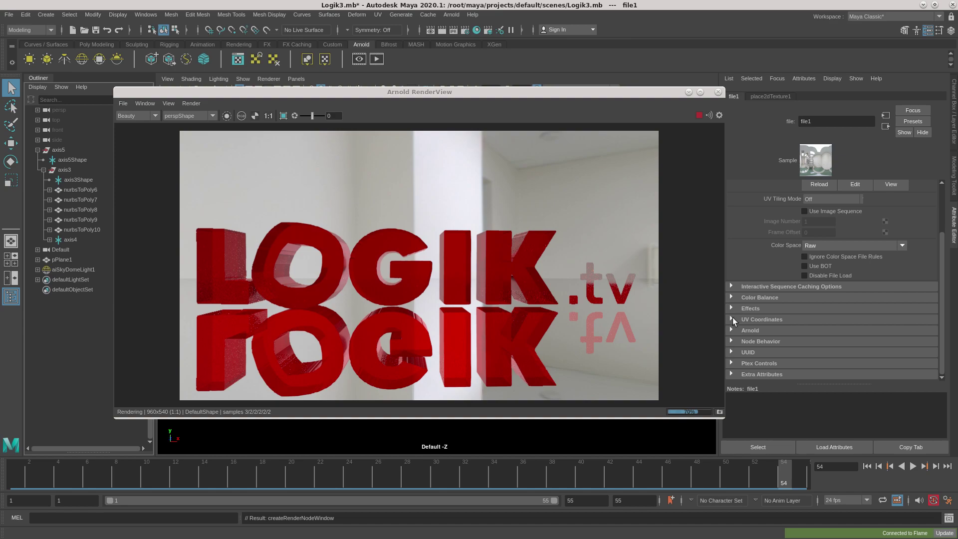
pyautogui.click(732, 287)
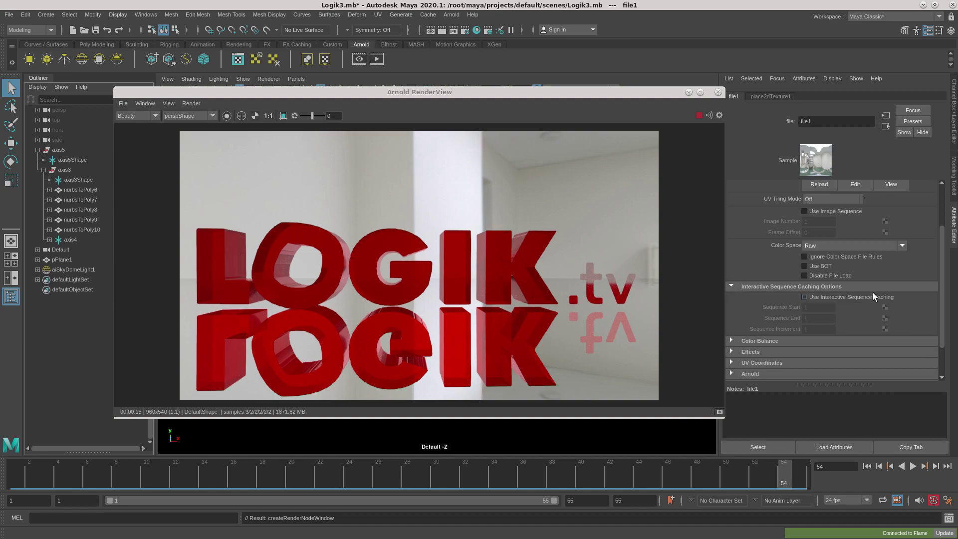
pyautogui.click(758, 341)
pyautogui.moveTo(942, 247); pyautogui.dragTo(932, 294)
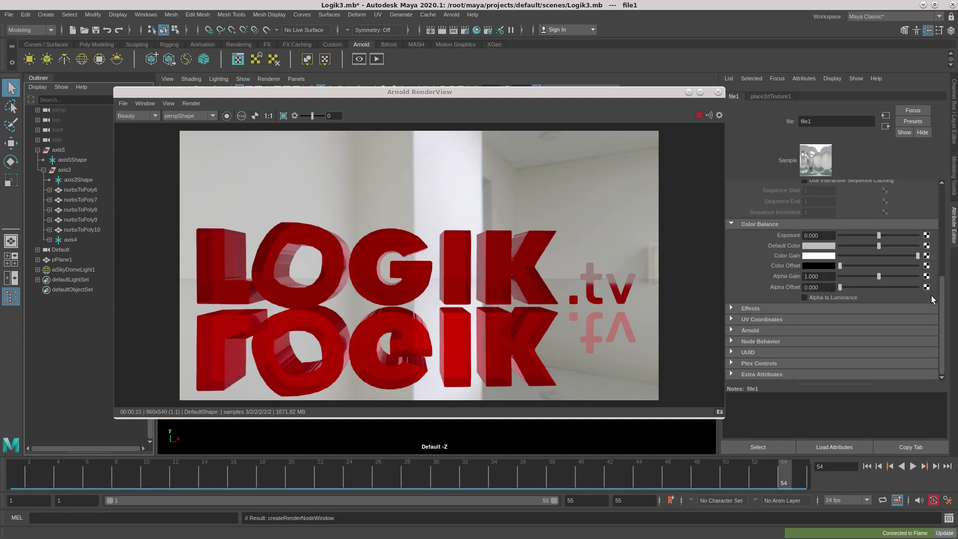
pyautogui.click(748, 309)
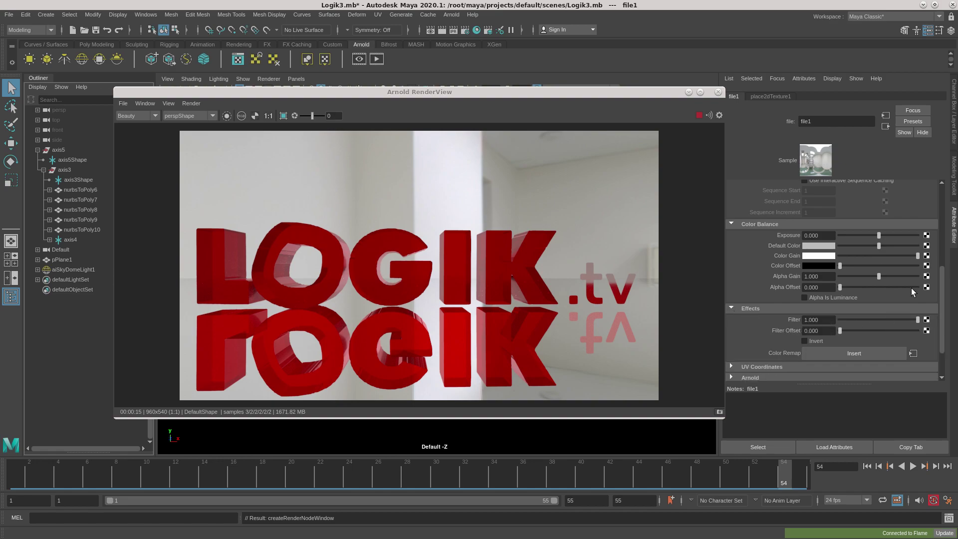
pyautogui.moveTo(872, 234)
pyautogui.mouseDown()
pyautogui.moveTo(887, 232)
pyautogui.moveTo(867, 235)
pyautogui.moveTo(879, 234)
pyautogui.mouseUp()
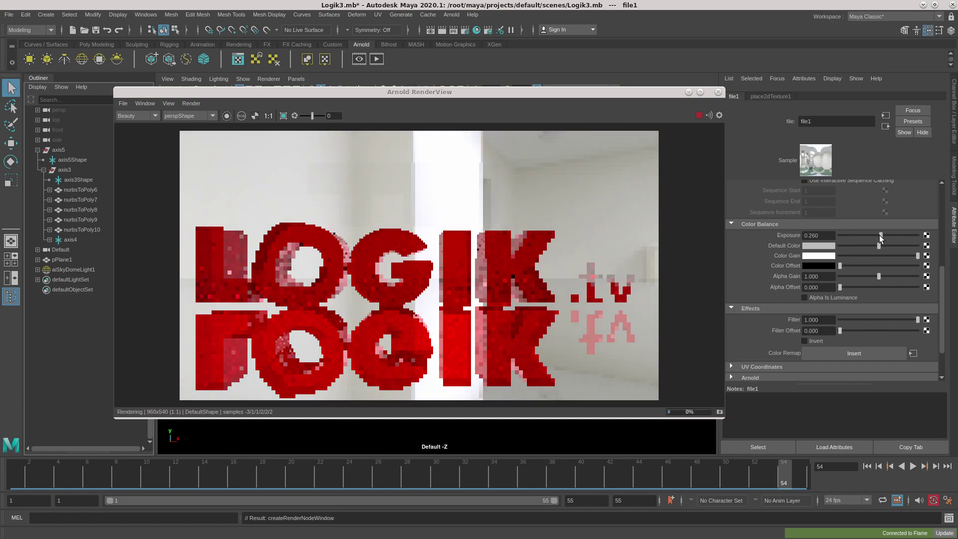
pyautogui.scroll(8, 877, 263)
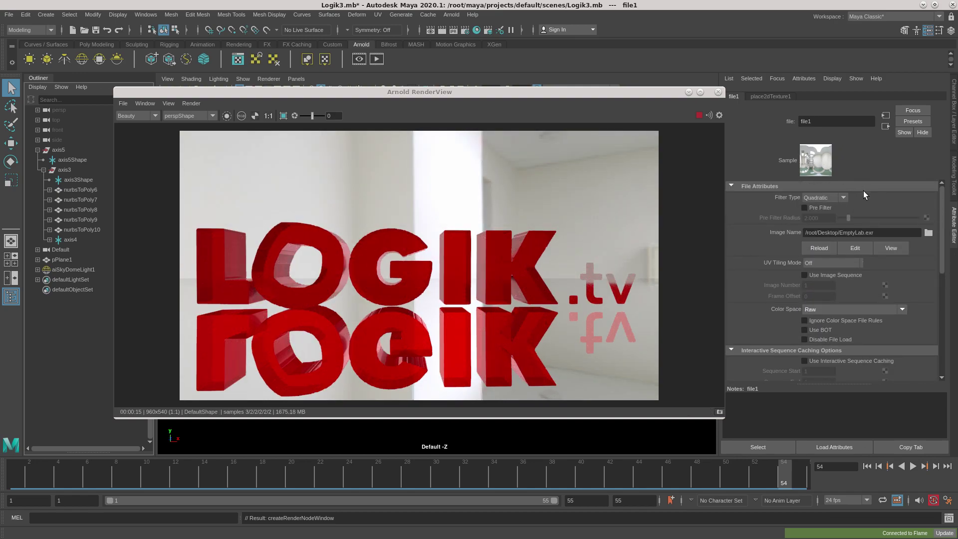
# Step: Set aiSkyDomeLight1's Camera visibility to 0 and lower its Transmission visibility
pyautogui.click(60, 269)
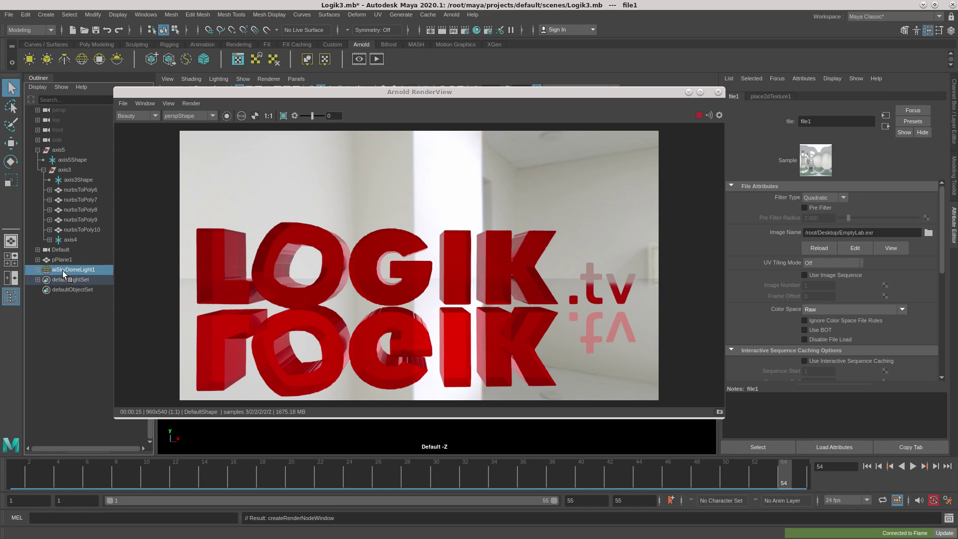
pyautogui.scroll(-10, 913, 260)
pyautogui.scroll(2, 780, 244)
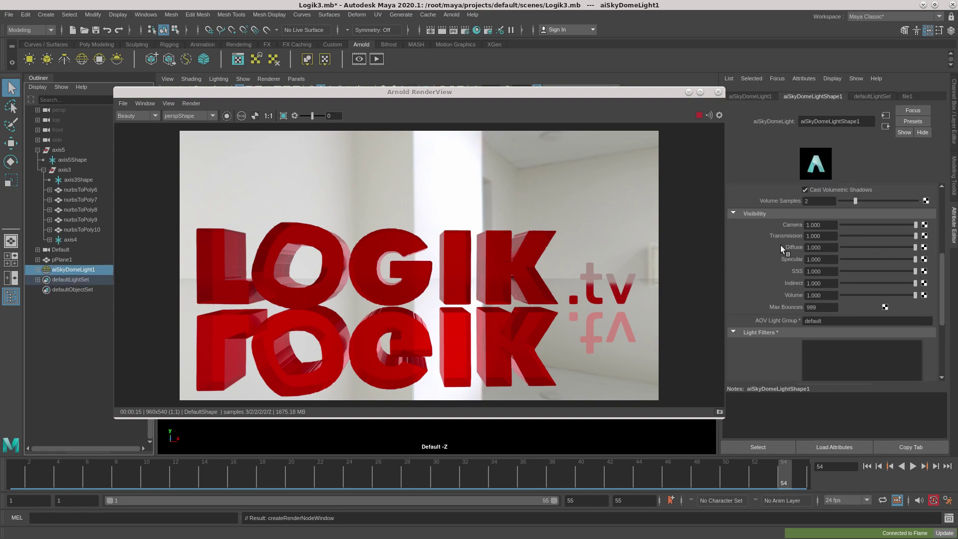
pyautogui.moveTo(916, 225); pyautogui.dragTo(824, 232)
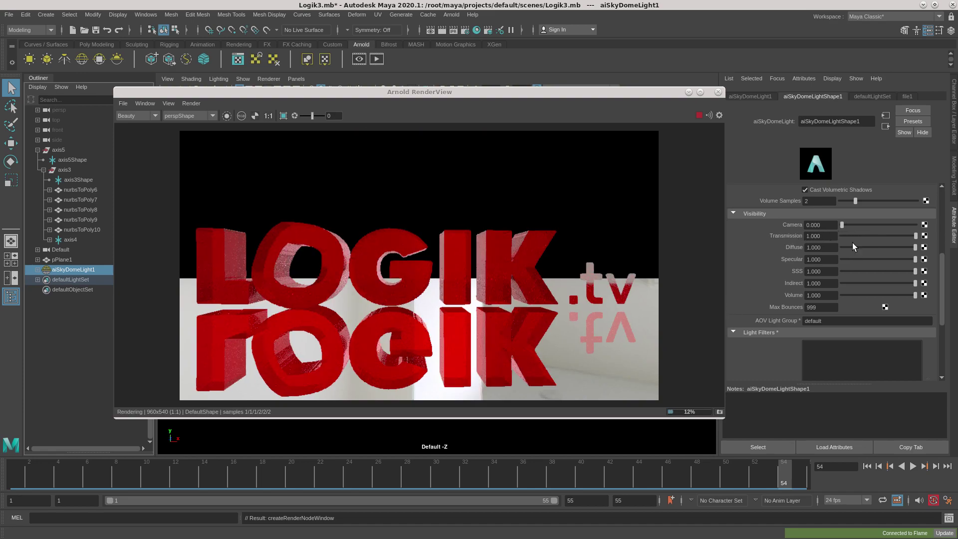
pyautogui.moveTo(915, 235); pyautogui.dragTo(881, 237)
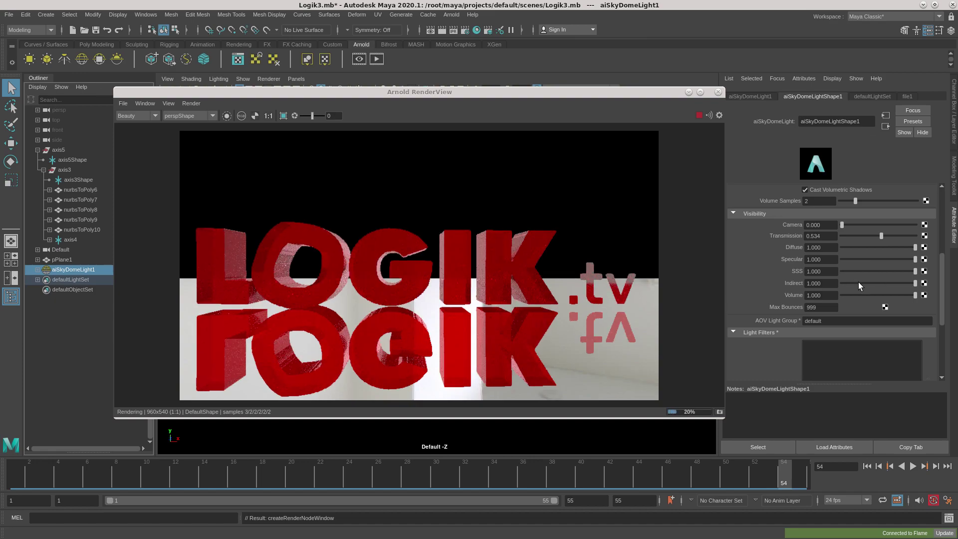
pyautogui.moveTo(880, 235); pyautogui.dragTo(839, 237)
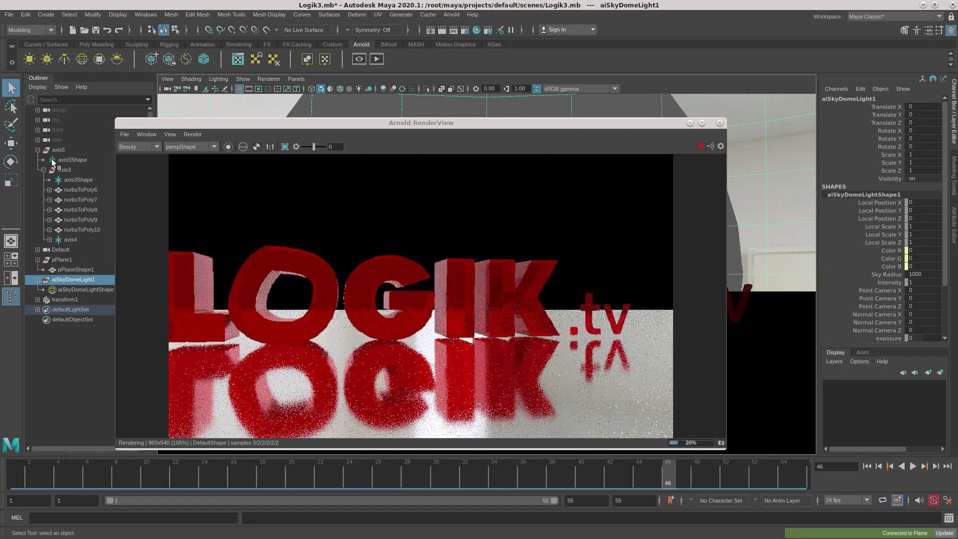
# Step: Rotate aiSkyDomeLight1 to about -68.7 degrees in Y, moving the render window aside, and scrub to an earlier frame
pyautogui.click(11, 161)
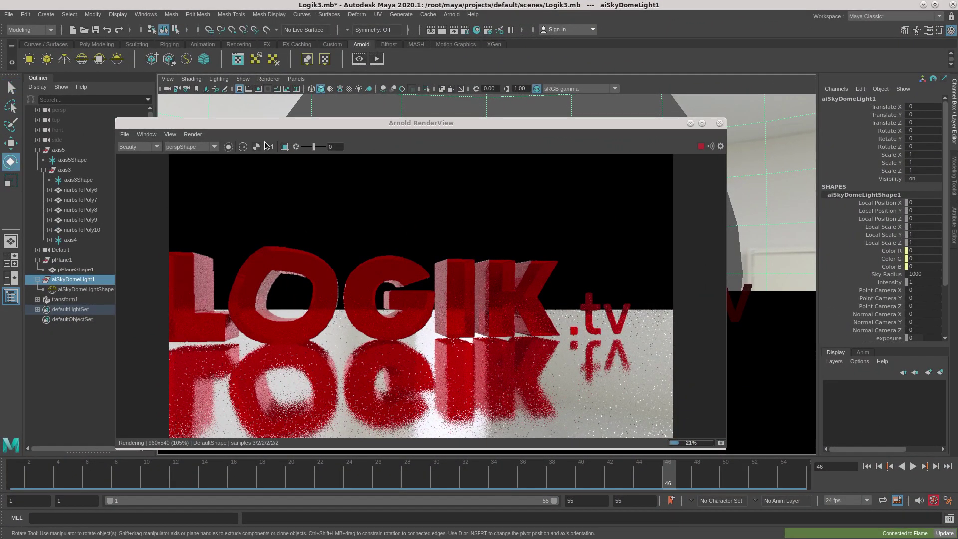
pyautogui.moveTo(525, 130); pyautogui.dragTo(354, 322)
pyautogui.moveTo(474, 274); pyautogui.dragTo(465, 145)
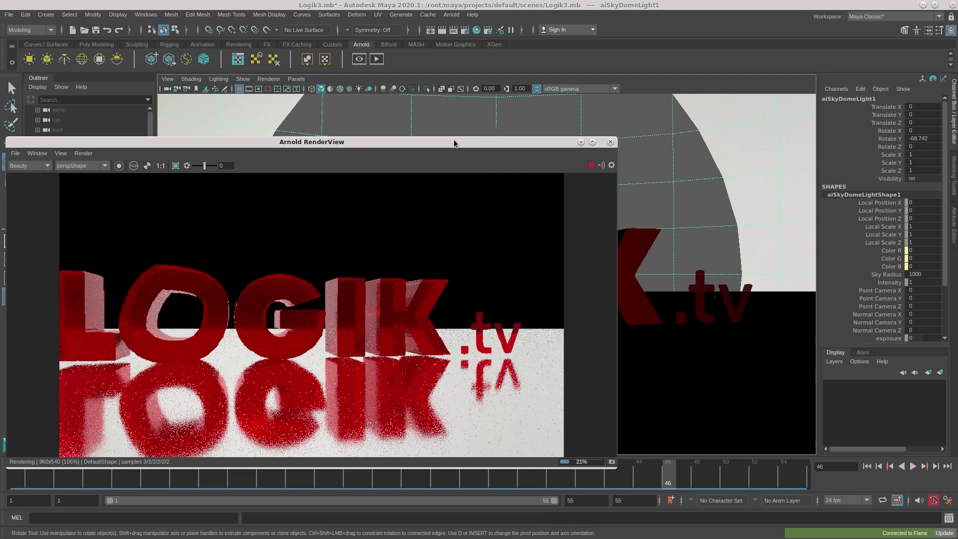
pyautogui.moveTo(454, 143); pyautogui.dragTo(486, 52)
pyautogui.moveTo(154, 470); pyautogui.dragTo(17, 472)
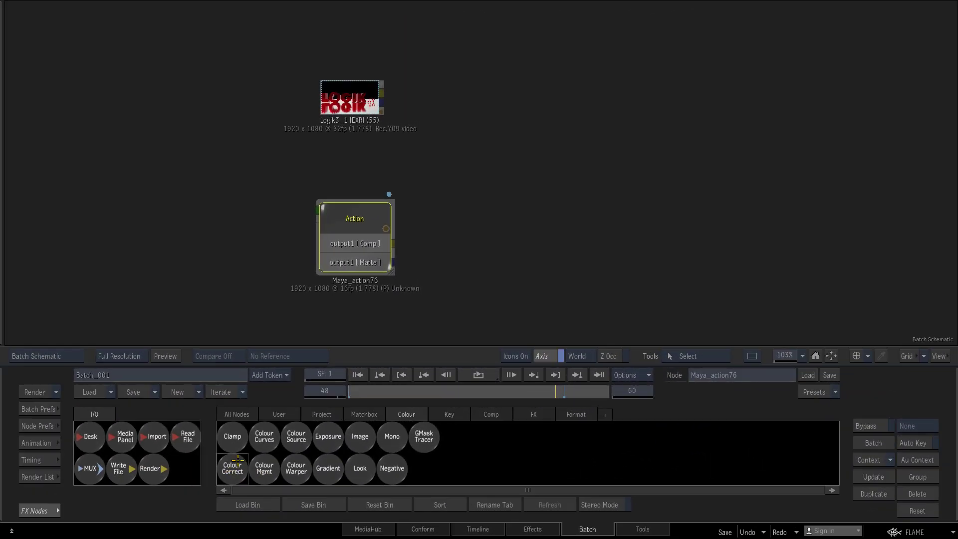
# Step: In Flame, add a Colour Correct node fed by the Logik3_1 render and view its result
pyautogui.click(232, 468)
pyautogui.click(446, 114)
pyautogui.moveTo(446, 115); pyautogui.dragTo(507, 223)
pyautogui.press('F4')
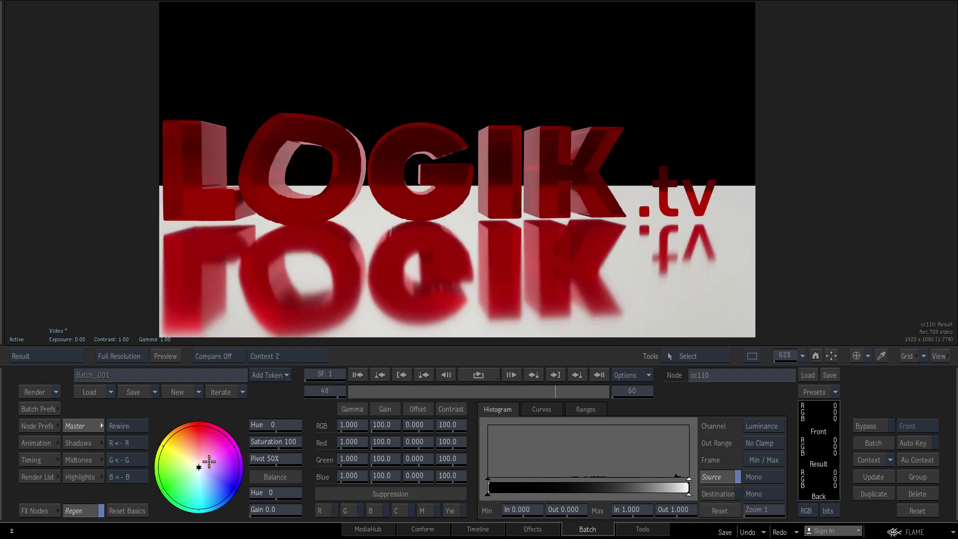
# Step: Adjust the master colour balance of the logo render with the colour wheel and scrub through the frames
pyautogui.moveTo(199, 466); pyautogui.dragTo(232, 430)
pyautogui.moveTo(174, 413); pyautogui.dragTo(206, 474)
pyautogui.moveTo(418, 388); pyautogui.dragTo(541, 381)
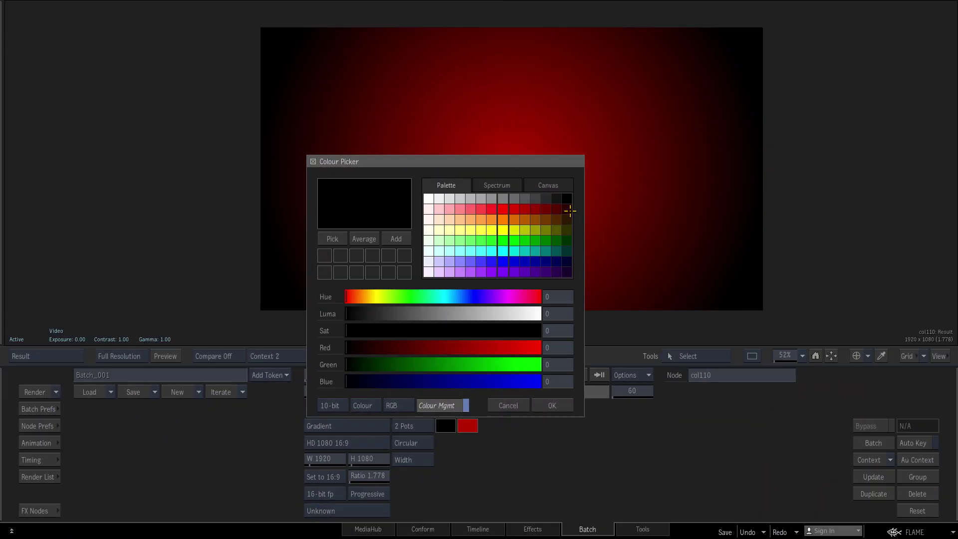
# Step: Change the gradient's black colour to a very dark red and play the logo composited over it
pyautogui.click(570, 211)
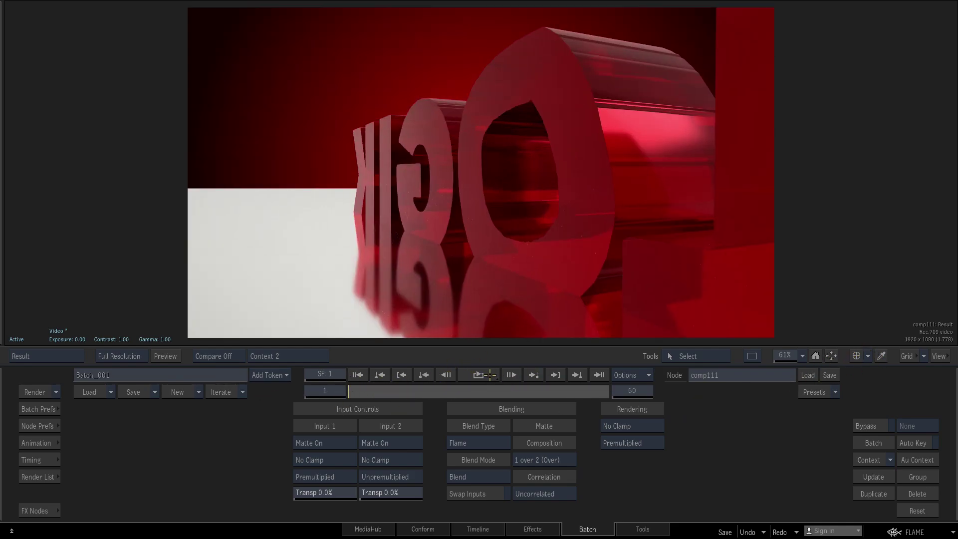
pyautogui.click(490, 375)
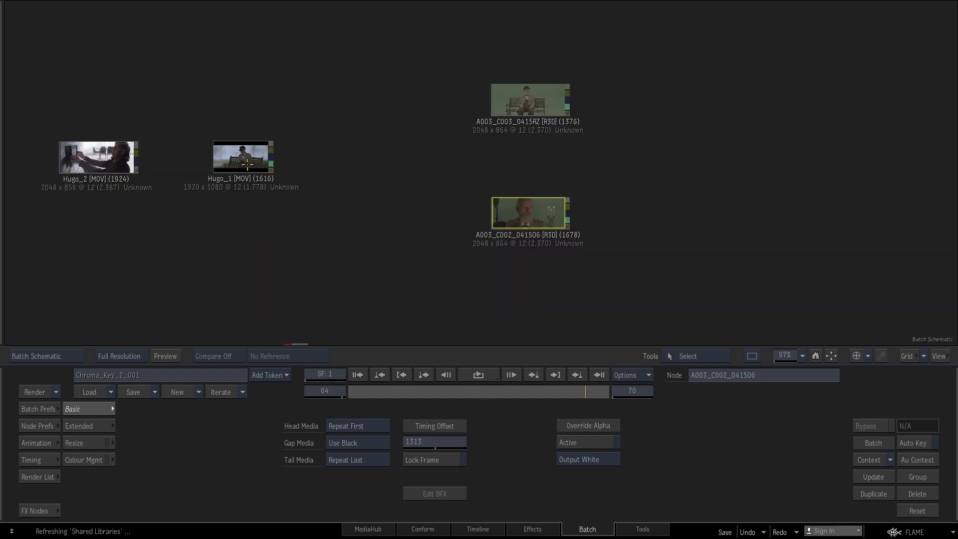
# Step: View the Hugo_1 clip in the Chroma_Key_2_001 batch and slip its Timing Offset to 315
pyautogui.press('F4')
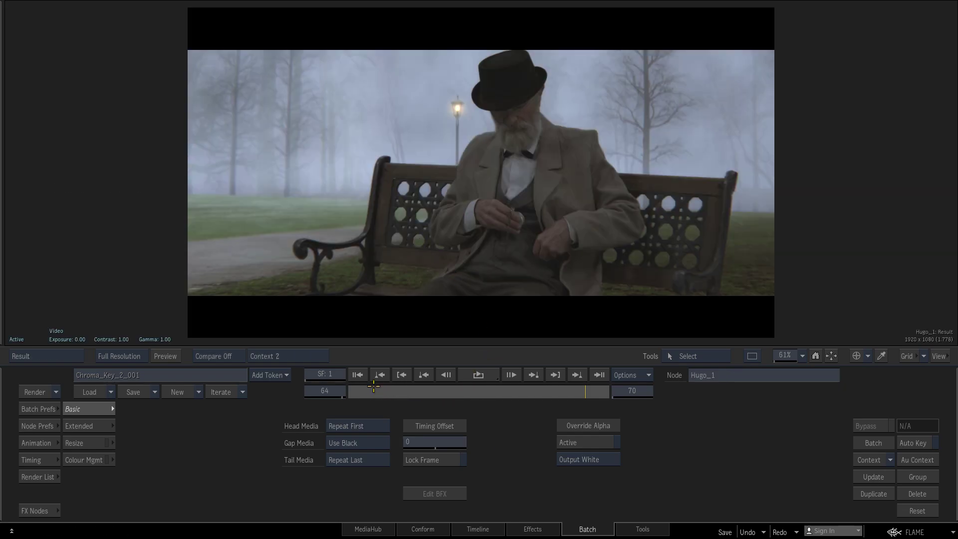
pyautogui.moveTo(430, 449); pyautogui.dragTo(583, 449)
pyautogui.moveTo(449, 206); pyautogui.dragTo(415, 214)
pyautogui.keyDown('ctrl'); pyautogui.moveTo(485, 224); pyautogui.dragTo(442, 212); pyautogui.keyUp('ctrl')
pyautogui.moveTo(418, 389); pyautogui.dragTo(526, 384)
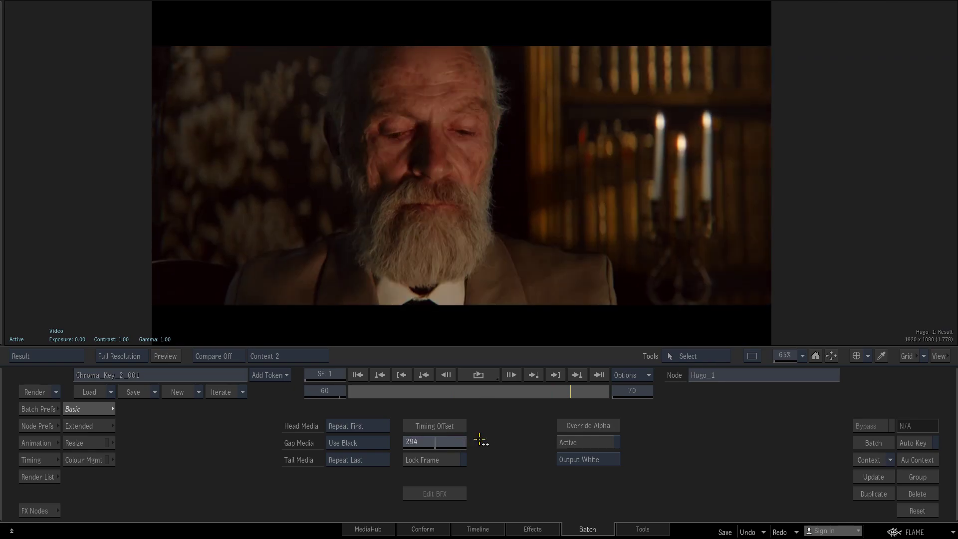
# Step: Examine the hair, beard and shoulder edges of the bearded man in the finished Hugo_1 composite
pyautogui.keyDown('ctrl'); pyautogui.moveTo(544, 203); pyautogui.dragTo(655, 219); pyautogui.keyUp('ctrl')
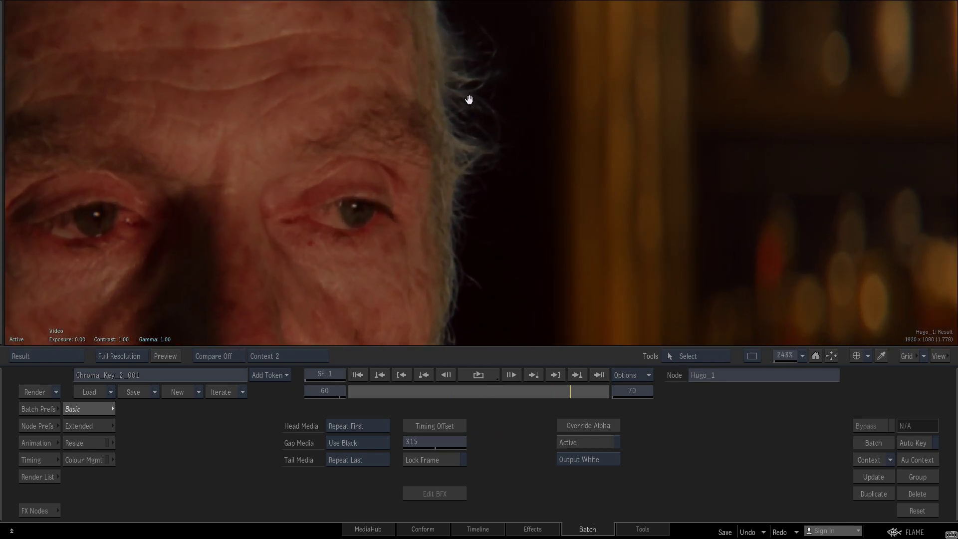
pyautogui.moveTo(554, 253); pyautogui.dragTo(588, 95)
pyautogui.moveTo(554, 252); pyautogui.dragTo(616, 119)
pyautogui.moveTo(550, 236); pyautogui.dragTo(747, 220)
pyautogui.moveTo(534, 189); pyautogui.dragTo(636, 335)
pyautogui.keyDown('ctrl'); pyautogui.moveTo(589, 232); pyautogui.dragTo(553, 246); pyautogui.keyUp('ctrl')
pyautogui.moveTo(510, 193); pyautogui.dragTo(545, 338)
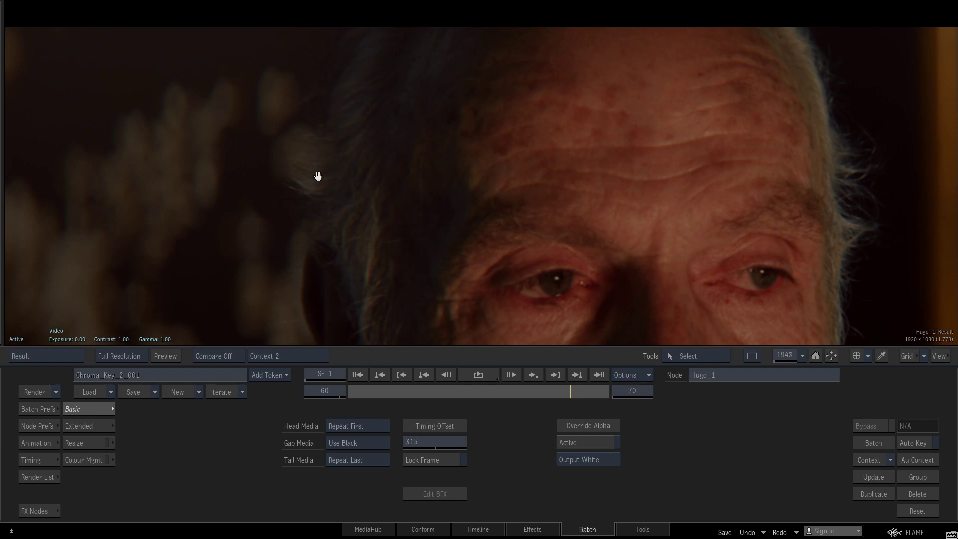
pyautogui.moveTo(320, 173); pyautogui.dragTo(451, 90)
pyautogui.moveTo(417, 265); pyautogui.dragTo(563, 103)
pyautogui.moveTo(471, 205); pyautogui.dragTo(424, 291)
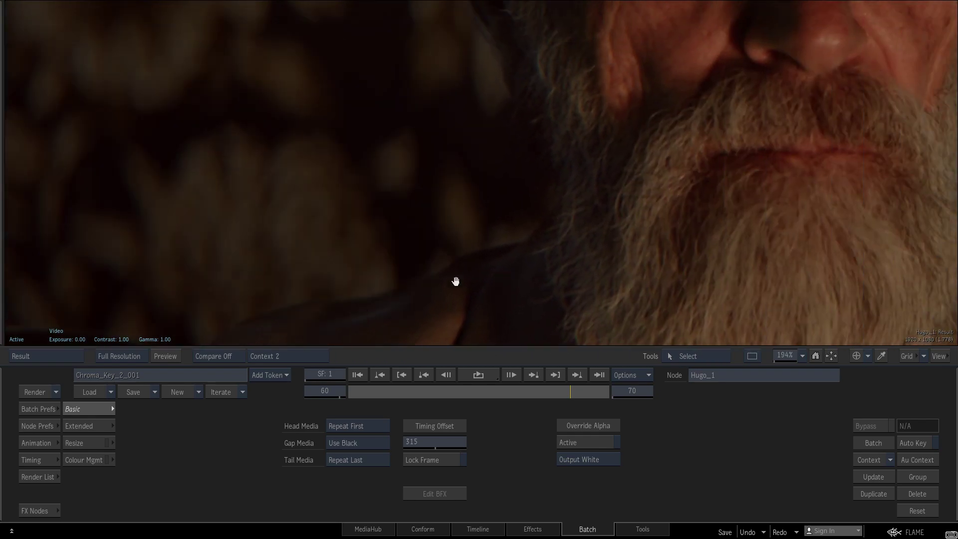
pyautogui.press('-')
pyautogui.moveTo(769, 158); pyautogui.dragTo(541, 250)
# Step: View the A003_C002_041506 green-screen clip and inspect the man's hair edges and background, then scrub to frame 45
pyautogui.press('Escape')
pyautogui.click(533, 218)
pyautogui.press('F4')
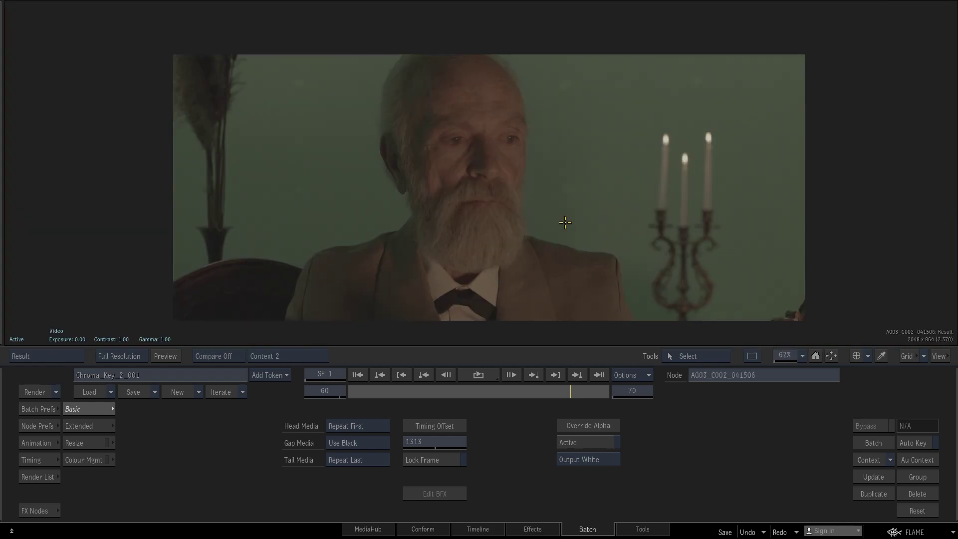
pyautogui.scroll(7, 747, 184)
pyautogui.moveTo(747, 184); pyautogui.dragTo(678, 192)
pyautogui.moveTo(483, 80); pyautogui.dragTo(586, 221)
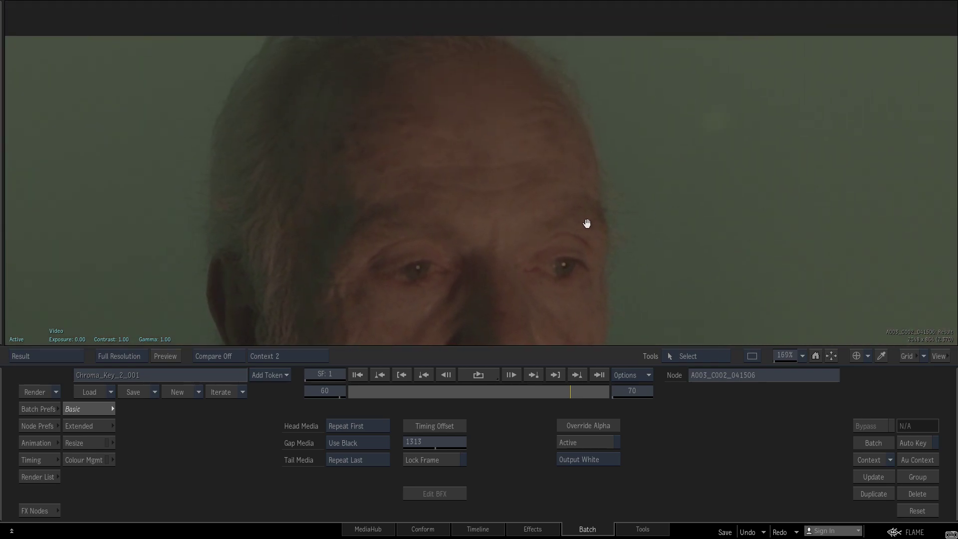
pyautogui.moveTo(345, 178); pyautogui.dragTo(441, 156)
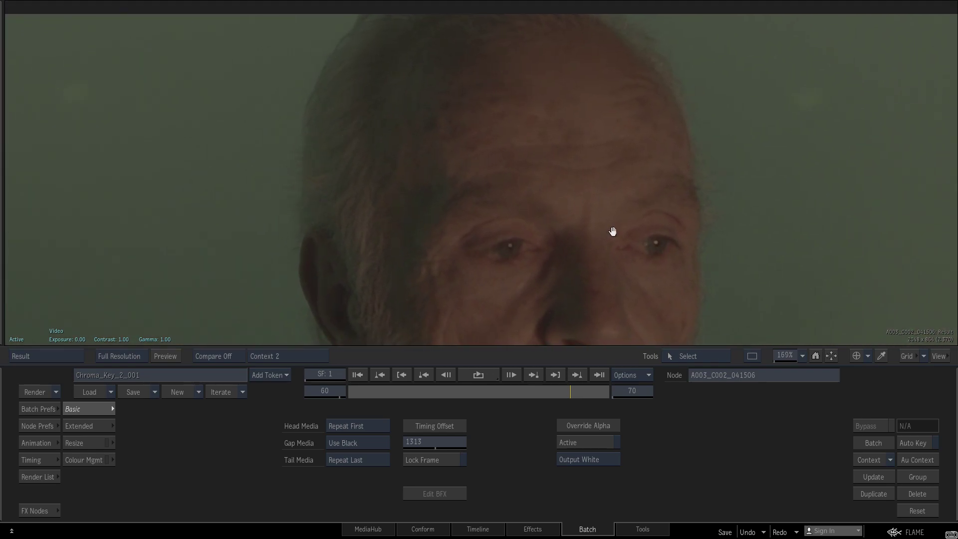
pyautogui.moveTo(757, 248); pyautogui.dragTo(742, 101)
pyautogui.scroll(-8, 774, 109)
pyautogui.moveTo(574, 182); pyautogui.dragTo(546, 183)
pyautogui.moveTo(557, 390); pyautogui.dragTo(489, 392)
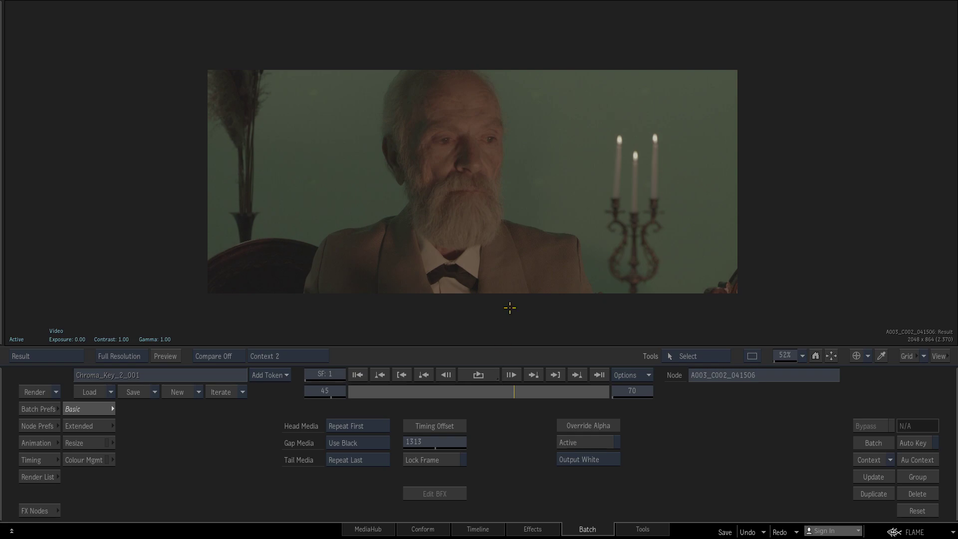
# Step: View the A003_C003_0415RZ clip at frame 69, slip its Timing Offset to 1002 and inspect the seated man and bench up close
pyautogui.press('Escape')
pyautogui.moveTo(111, 157); pyautogui.dragTo(296, 249)
pyautogui.click(530, 102)
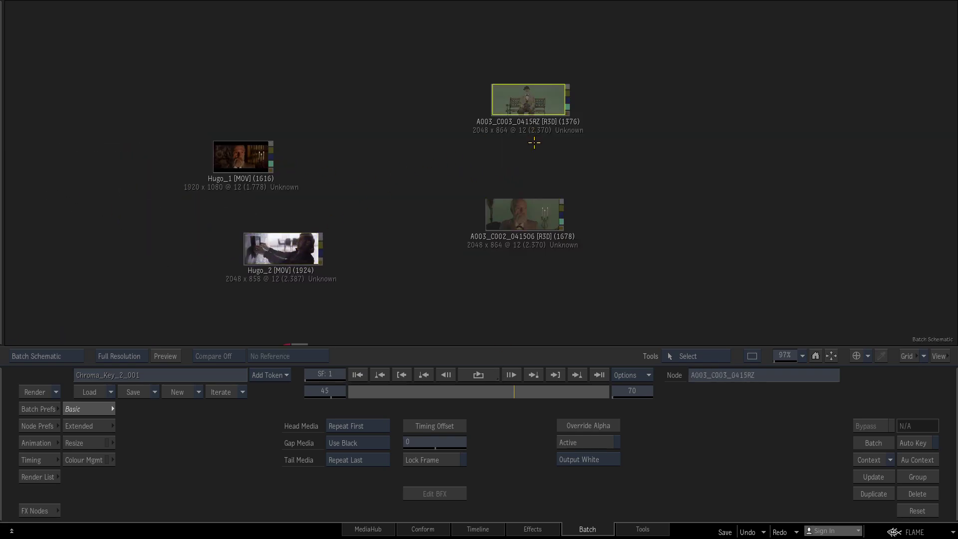
pyautogui.press('F4')
pyautogui.moveTo(594, 389); pyautogui.dragTo(606, 389)
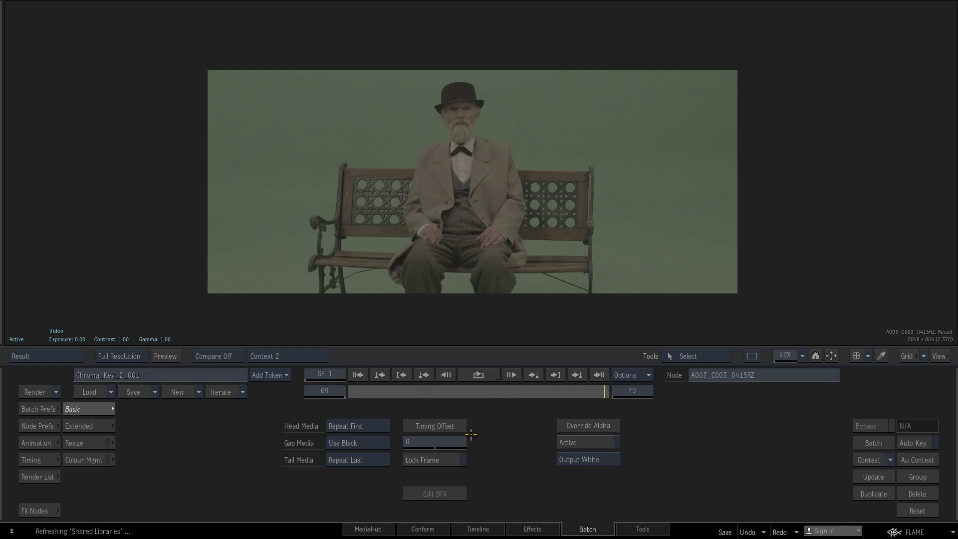
pyautogui.moveTo(576, 442); pyautogui.dragTo(708, 418)
pyautogui.moveTo(432, 441); pyautogui.dragTo(517, 444)
pyautogui.scroll(10, 590, 186)
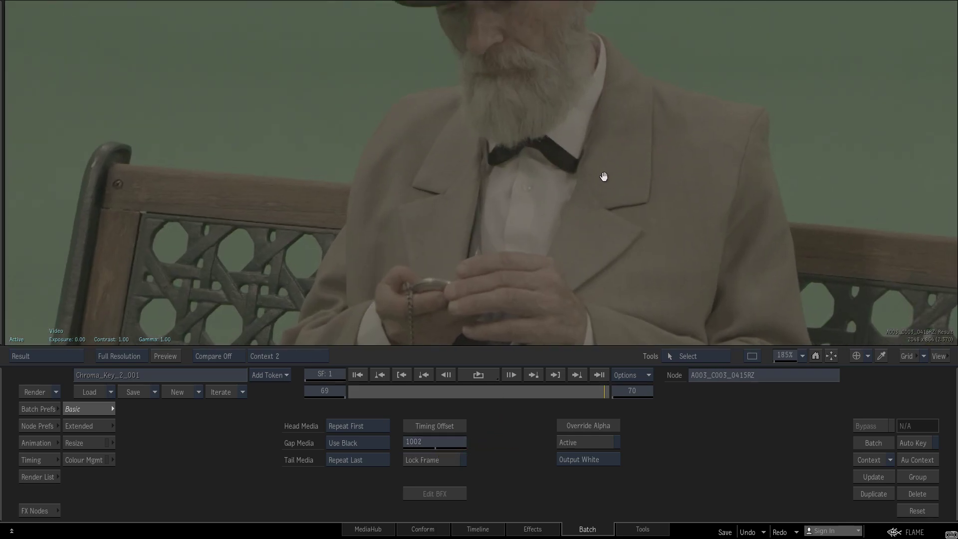
pyautogui.moveTo(636, 103); pyautogui.dragTo(536, 187)
# Step: View the Hugo_1 clip, slip its Timing Offset to -96 and play the finished park bench composite
pyautogui.press('Escape')
pyautogui.click(251, 197)
pyautogui.press('F4')
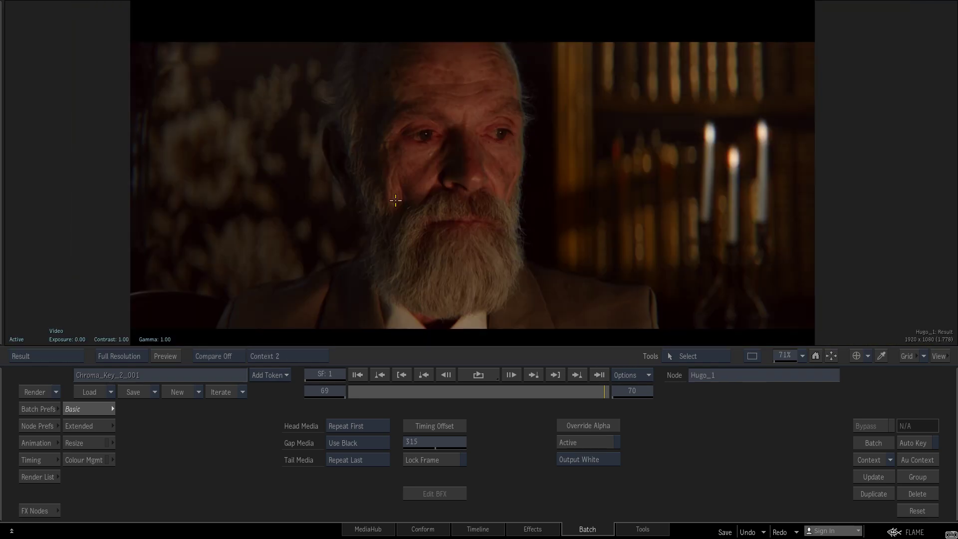
pyautogui.moveTo(445, 433); pyautogui.dragTo(245, 453)
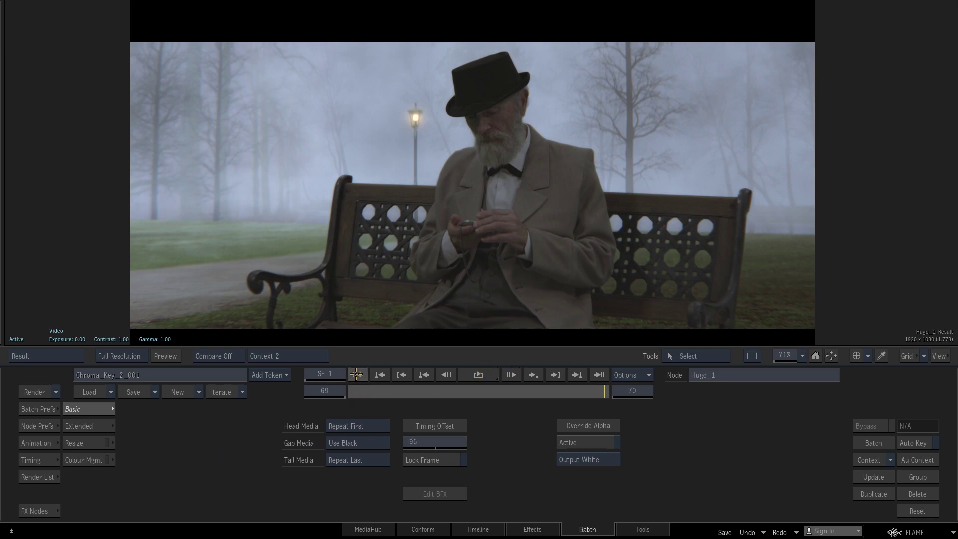
pyautogui.click(478, 375)
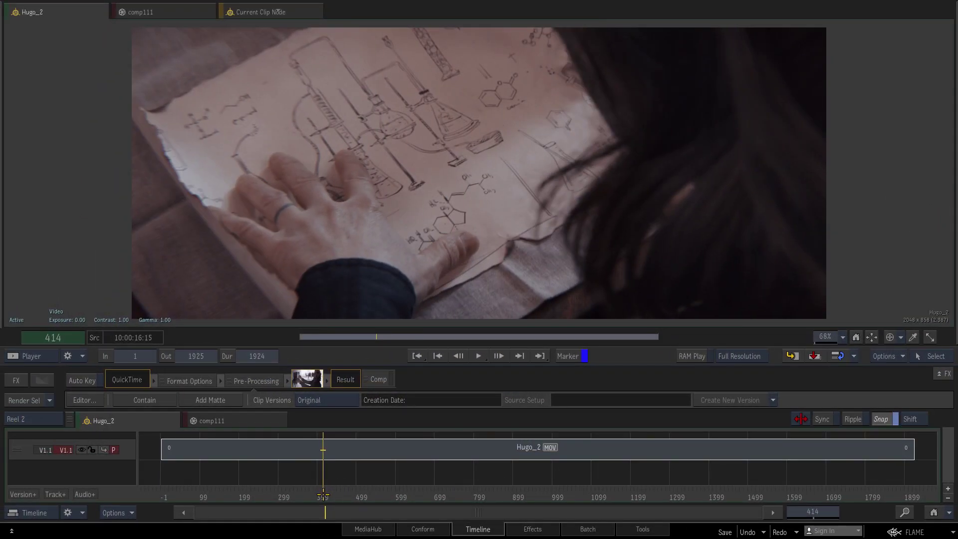
# Step: Play the Hugo_2 clip in the timeline from around frame 284 and park on frame 357
pyautogui.moveTo(323, 496)
pyautogui.mouseDown()
pyautogui.moveTo(336, 495)
pyautogui.moveTo(273, 496)
pyautogui.mouseUp()
pyautogui.click(478, 355)
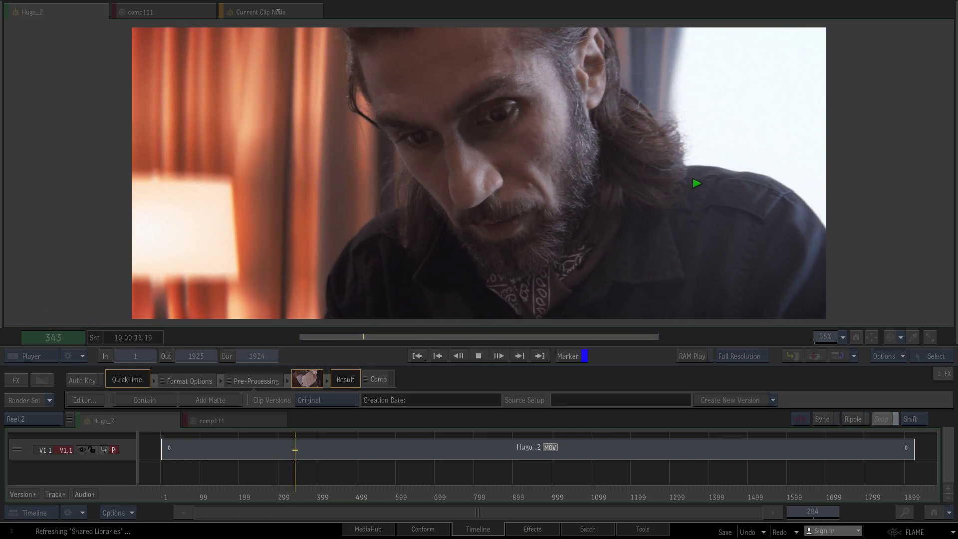
pyautogui.press('space')
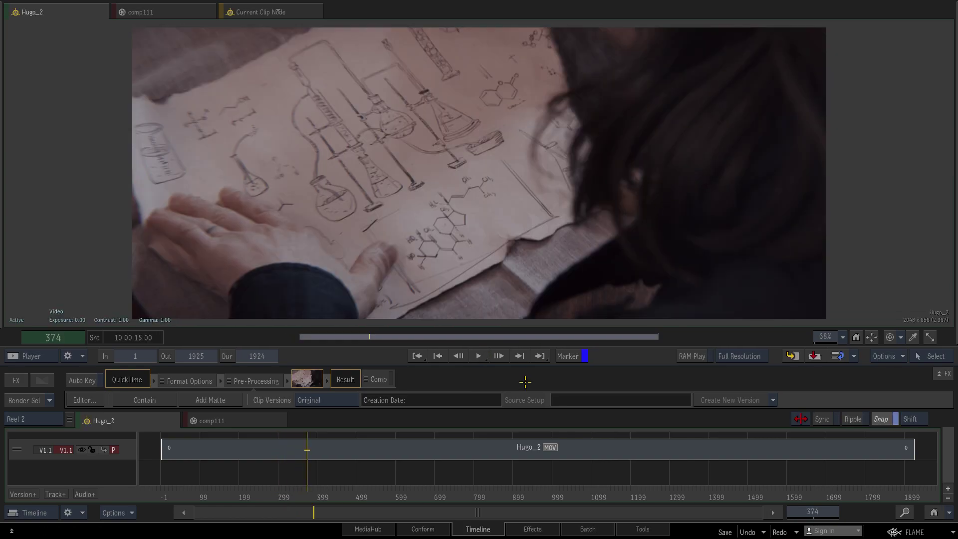
pyautogui.moveTo(314, 497); pyautogui.dragTo(300, 495)
# Step: Examine the long-haired man's hair, beard and shoulder edges against the background in frame 357 of Hugo_2
pyautogui.keyDown('ctrl'); pyautogui.moveTo(505, 233); pyautogui.dragTo(666, 245); pyautogui.keyUp('ctrl')
pyautogui.keyDown('ctrl'); pyautogui.moveTo(520, 167); pyautogui.dragTo(544, 166); pyautogui.keyUp('ctrl')
pyautogui.moveTo(543, 167)
pyautogui.mouseDown()
pyautogui.moveTo(551, 278)
pyautogui.moveTo(515, 132)
pyautogui.mouseUp()
pyautogui.moveTo(544, 269); pyautogui.dragTo(516, 105)
pyautogui.moveTo(559, 233); pyautogui.dragTo(538, 177)
pyautogui.moveTo(764, 175); pyautogui.dragTo(577, 289, button='middle')
pyautogui.scroll(-1, 550, 210)
pyautogui.scroll(-10, 550, 210)
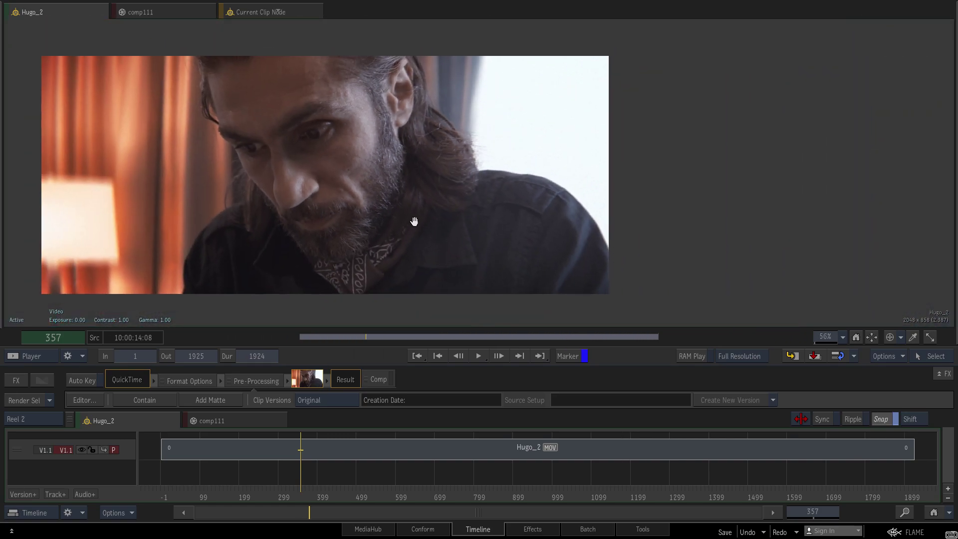
pyautogui.moveTo(439, 237); pyautogui.dragTo(558, 237, button='middle')
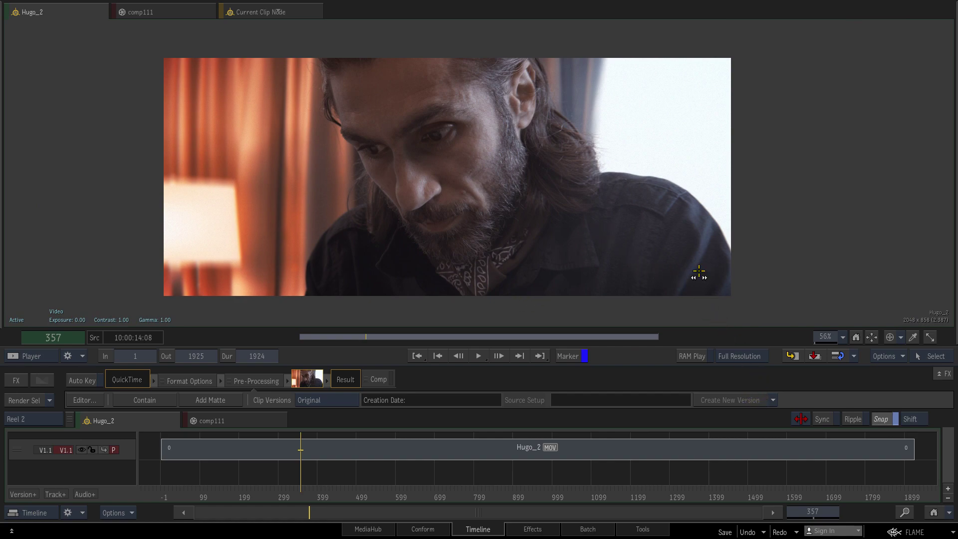
# Step: Return to the batch schematic and view the composite result of the pixelspread290 node at the end of the tree
pyautogui.click(592, 528)
pyautogui.keyDown('ctrl'); pyautogui.moveTo(689, 156); pyautogui.dragTo(336, 160); pyautogui.keyUp('ctrl')
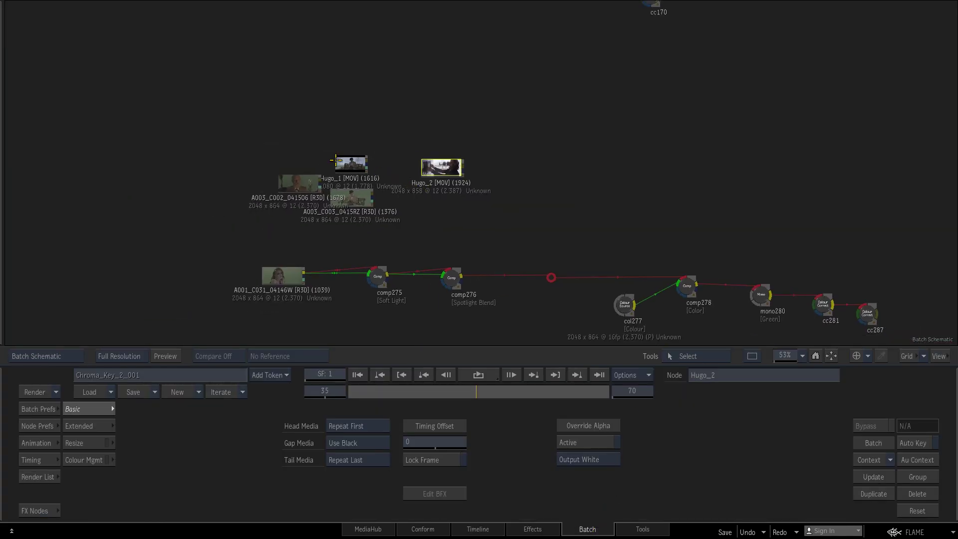
pyautogui.moveTo(513, 230); pyautogui.dragTo(512, 230)
pyautogui.moveTo(448, 172); pyautogui.dragTo(398, 463)
pyautogui.keyDown('ctrl'); pyautogui.moveTo(798, 160); pyautogui.dragTo(648, 160); pyautogui.keyUp('ctrl')
pyautogui.moveTo(697, 134); pyautogui.dragTo(334, 212)
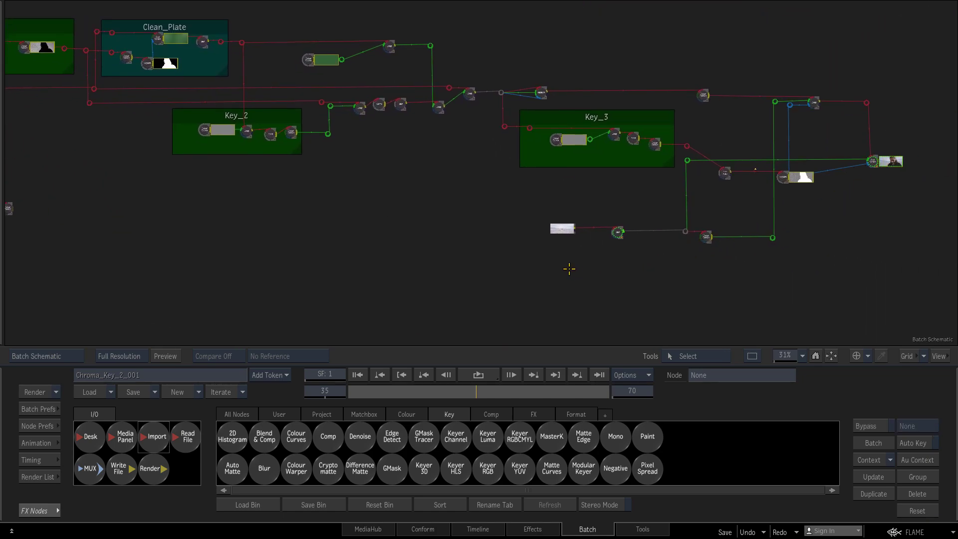
pyautogui.click(873, 161)
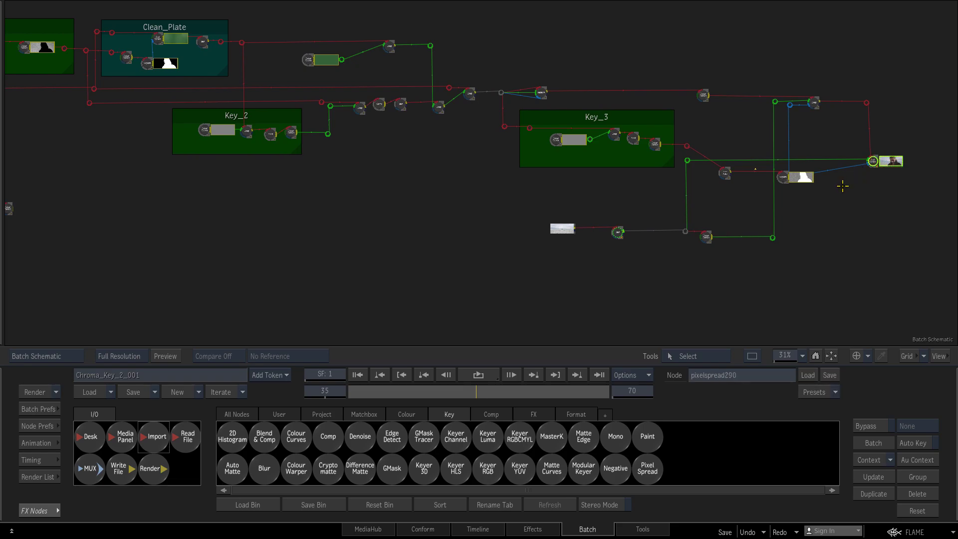
pyautogui.press('F4')
pyautogui.moveTo(631, 208); pyautogui.dragTo(578, 238)
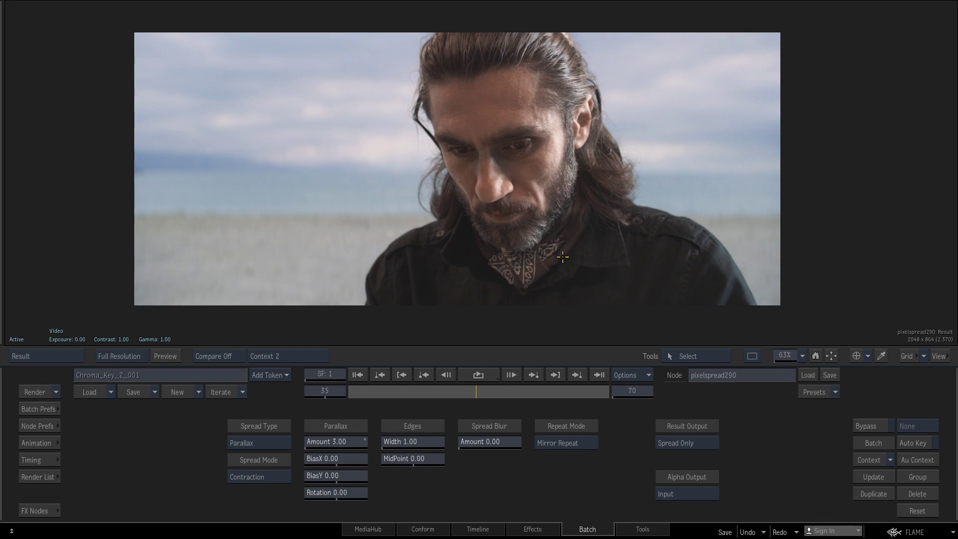
pyautogui.press('F4')
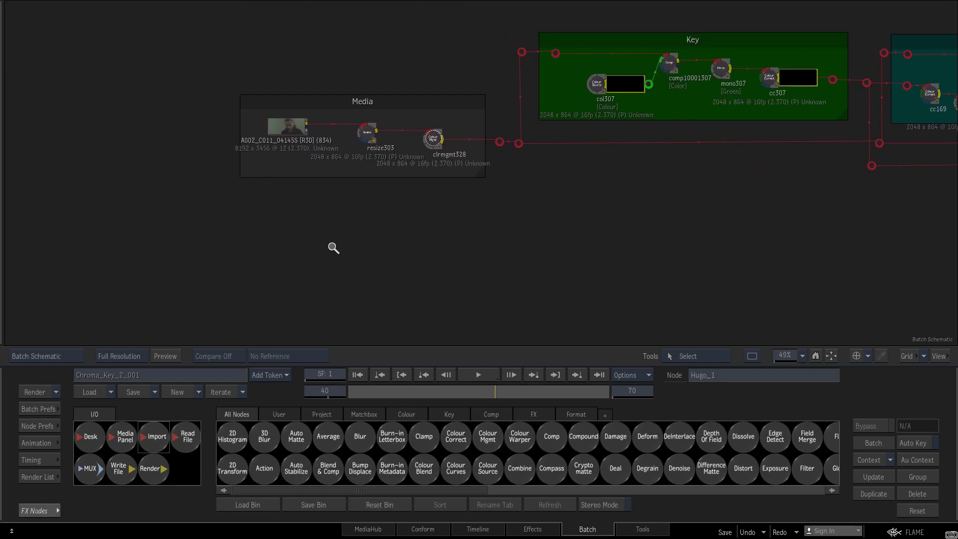
# Step: View the A002_C011_04145S source clip in the Media group and scrub it to frame 33
pyautogui.keyDown('ctrl'); pyautogui.moveTo(324, 247); pyautogui.dragTo(476, 248); pyautogui.keyUp('ctrl')
pyautogui.moveTo(262, 201); pyautogui.dragTo(474, 278)
pyautogui.click(281, 151)
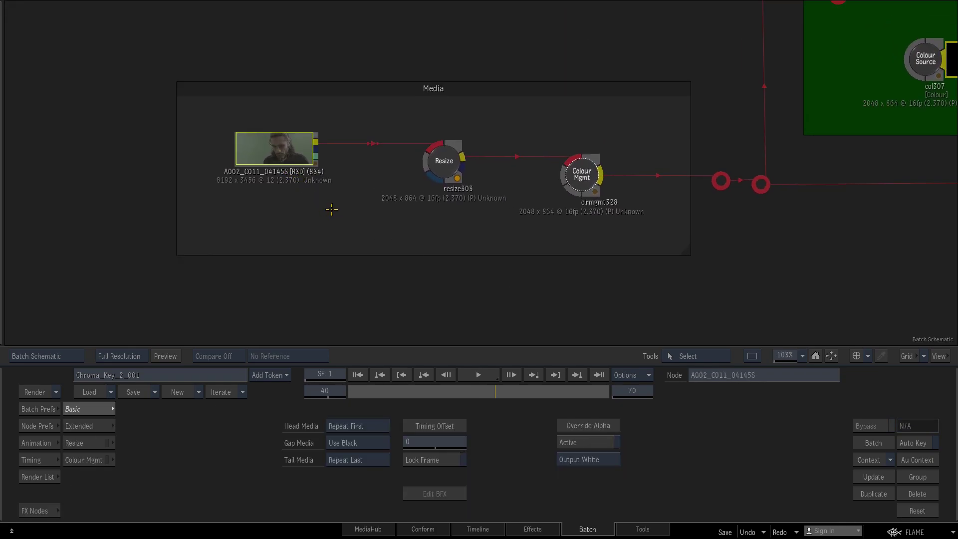
pyautogui.press('F4')
pyautogui.moveTo(369, 391); pyautogui.dragTo(468, 391)
pyautogui.press('Escape')
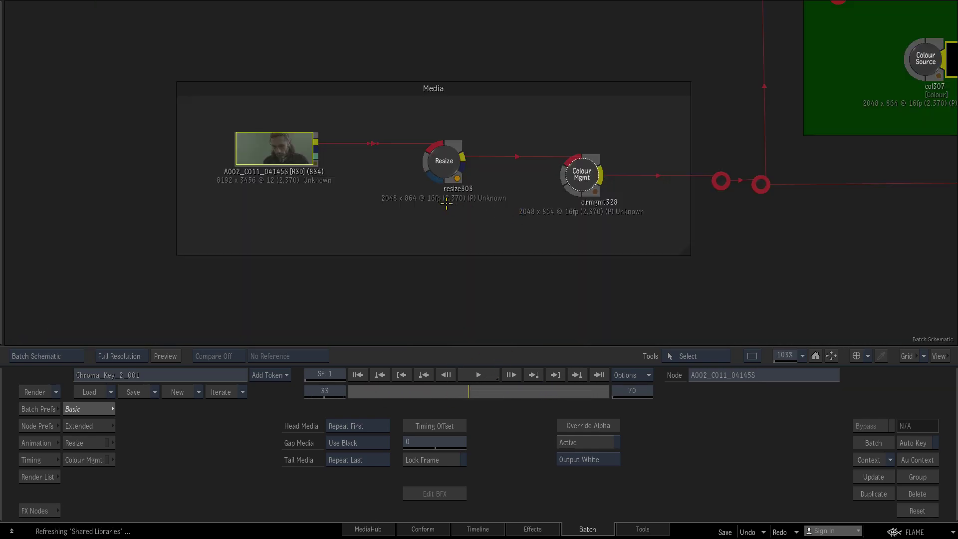
# Step: View the results of the resize303 and clrmgmt328 nodes in turn, scrubbing the colour-managed plate to frame 59
pyautogui.click(444, 159)
pyautogui.press('F4')
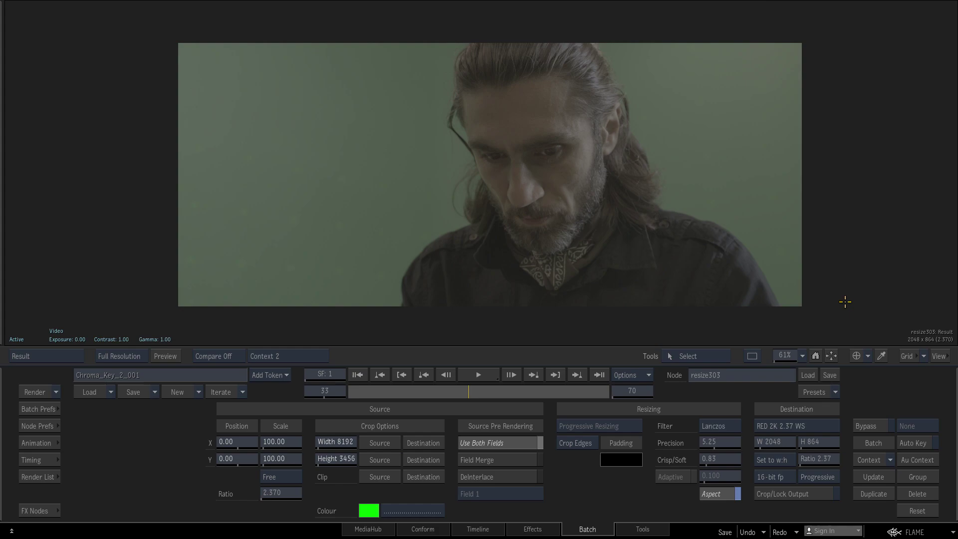
pyautogui.press('`')
pyautogui.click(577, 175)
pyautogui.press('F4')
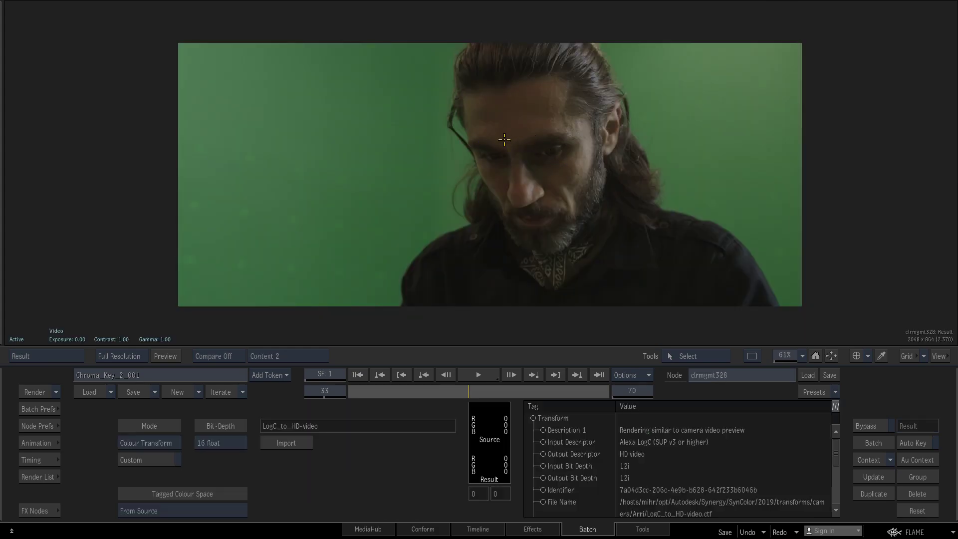
pyautogui.moveTo(438, 391); pyautogui.dragTo(557, 367)
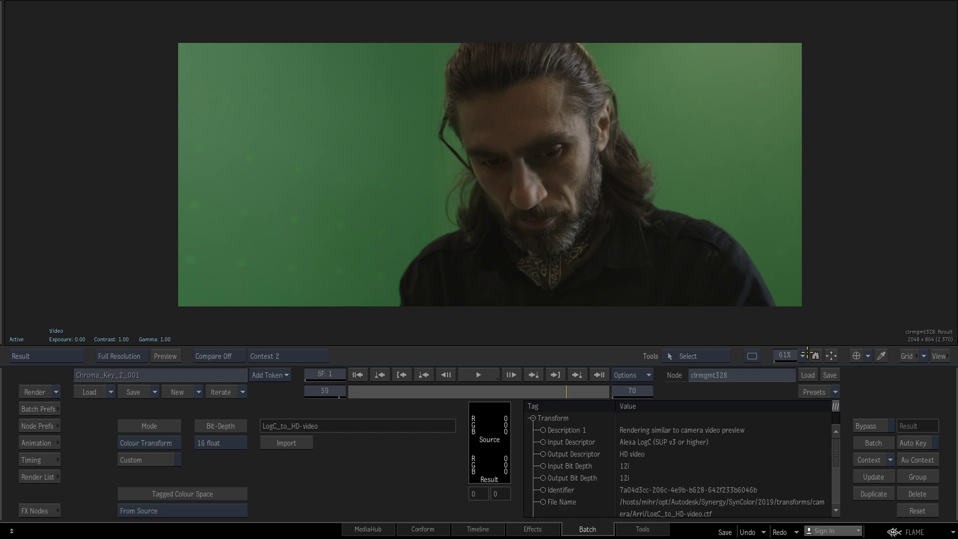
pyautogui.press('`')
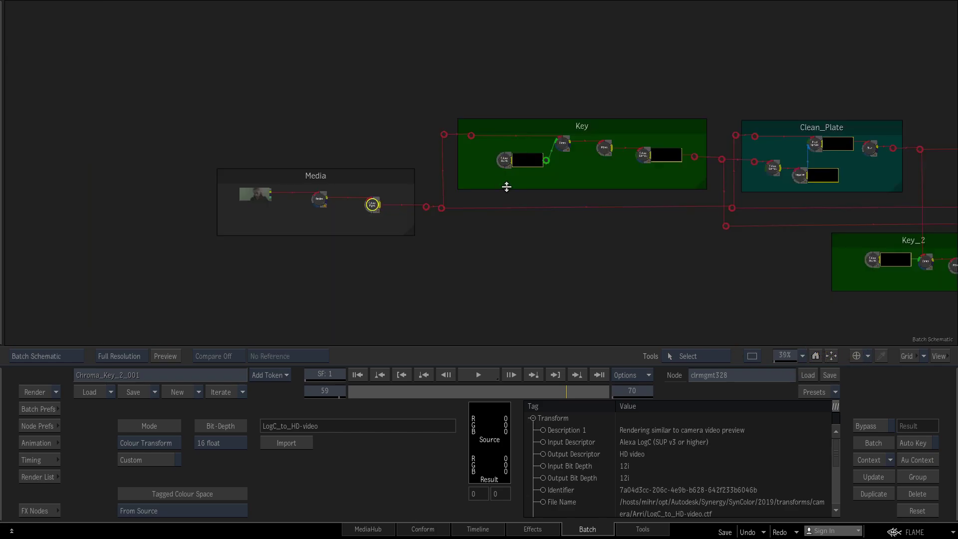
# Step: View the grey col307 colour source in the Key group and the plate input feeding the comp node
pyautogui.scroll(4, 594, 265)
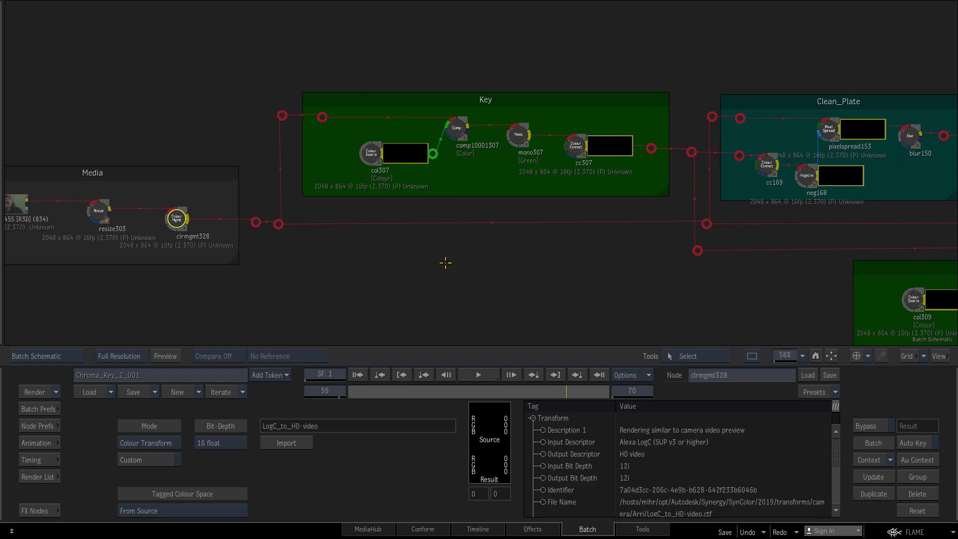
pyautogui.click(387, 170)
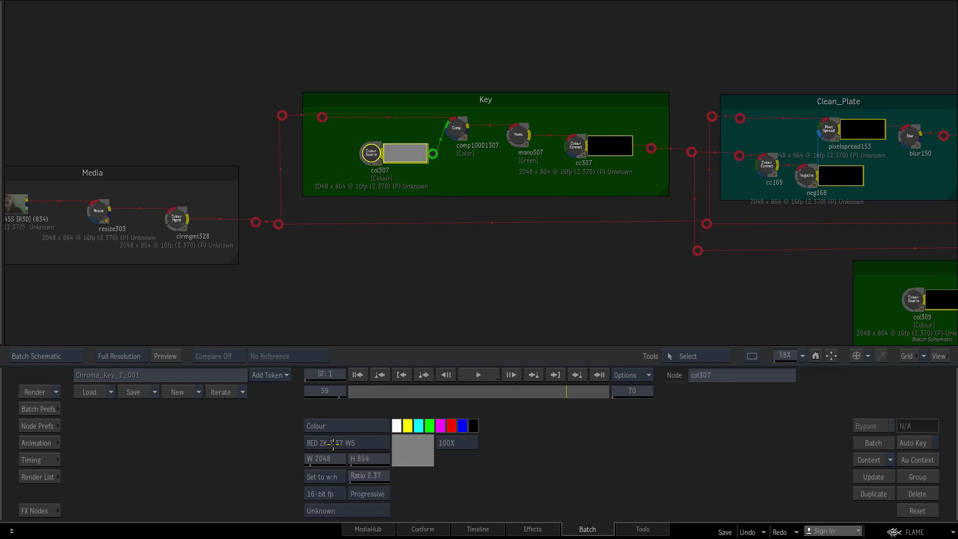
pyautogui.press('`')
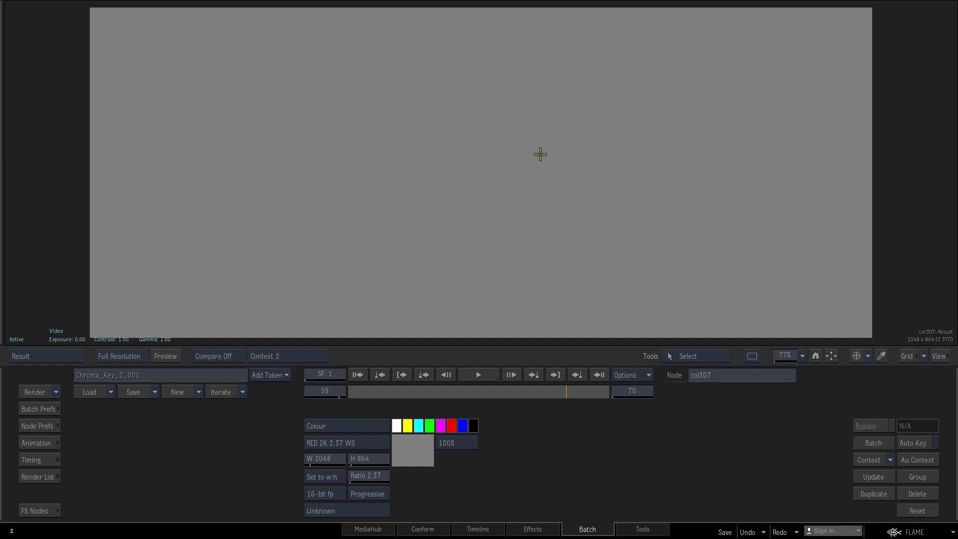
pyautogui.press('`')
pyautogui.click(319, 117)
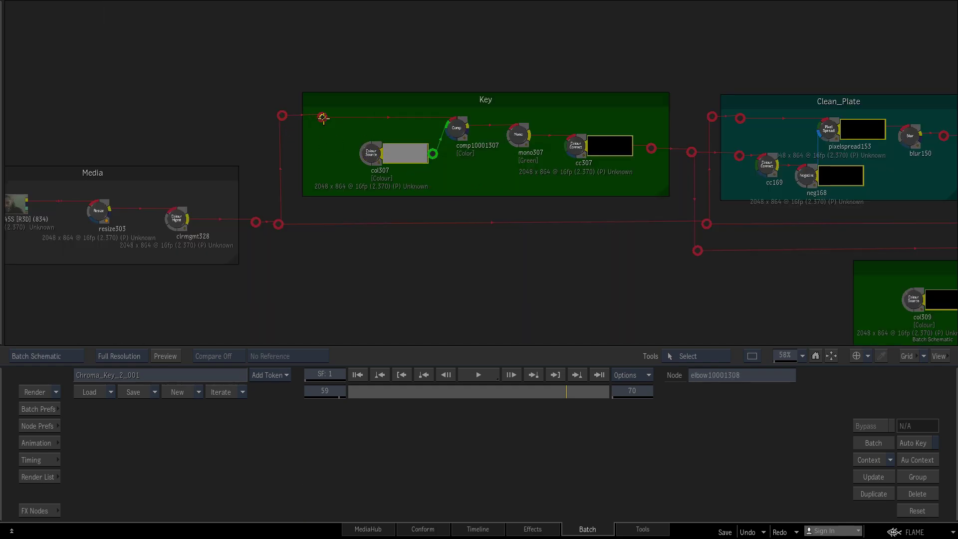
pyautogui.press('`')
pyautogui.press('`')
# Step: Review the comp10001307 result with its Photoshop blend type and Color blend mode, and try 44% transparency on Input 1
pyautogui.click(455, 128)
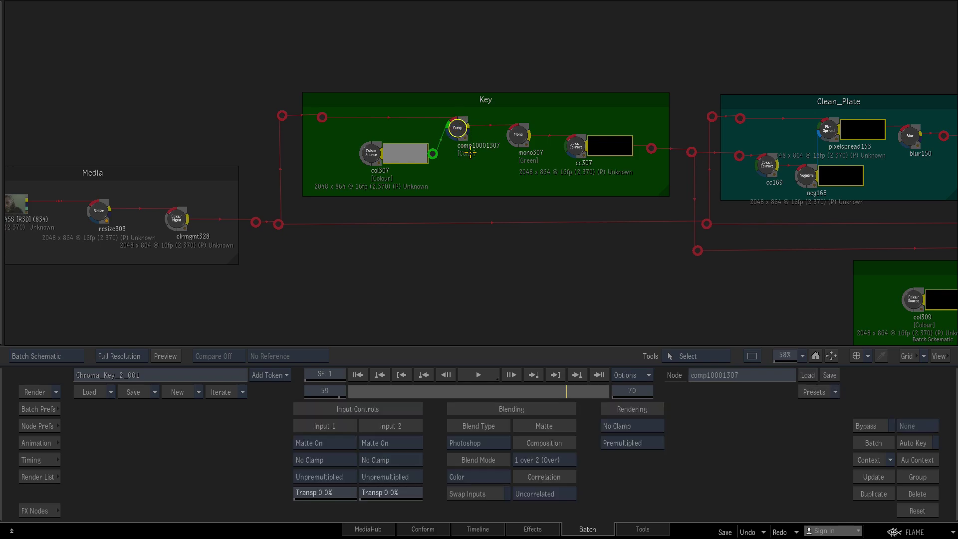
pyautogui.press('`')
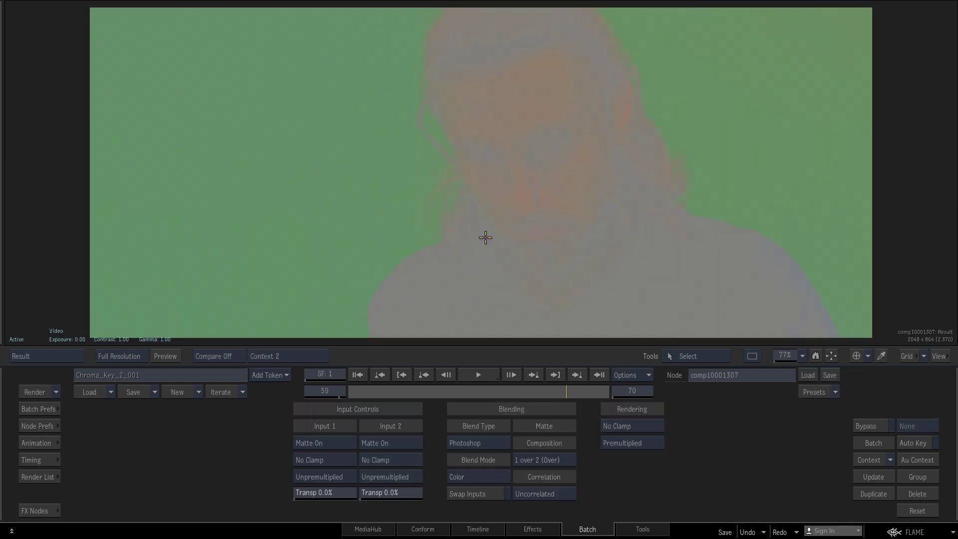
pyautogui.click(474, 478)
pyautogui.click(474, 479)
pyautogui.click(479, 443)
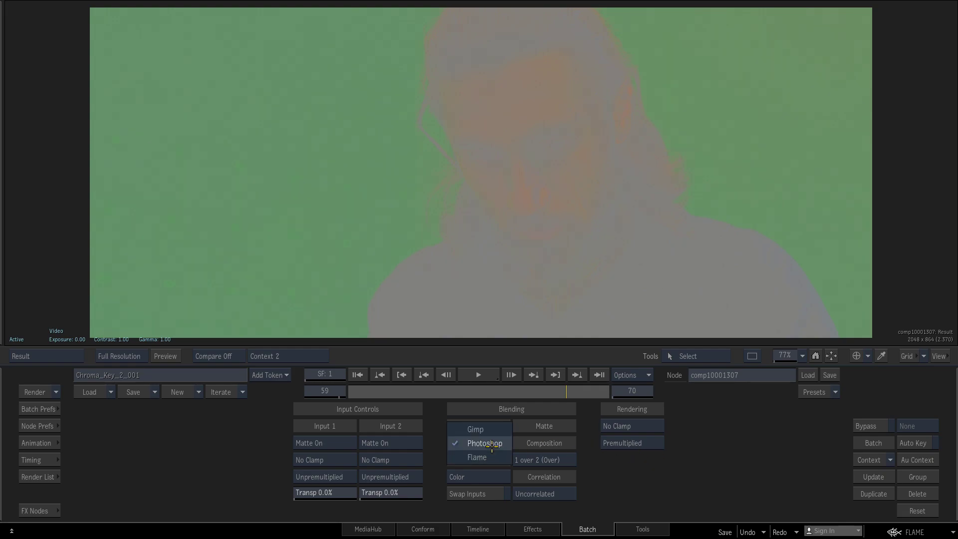
pyautogui.click(492, 443)
pyautogui.click(474, 477)
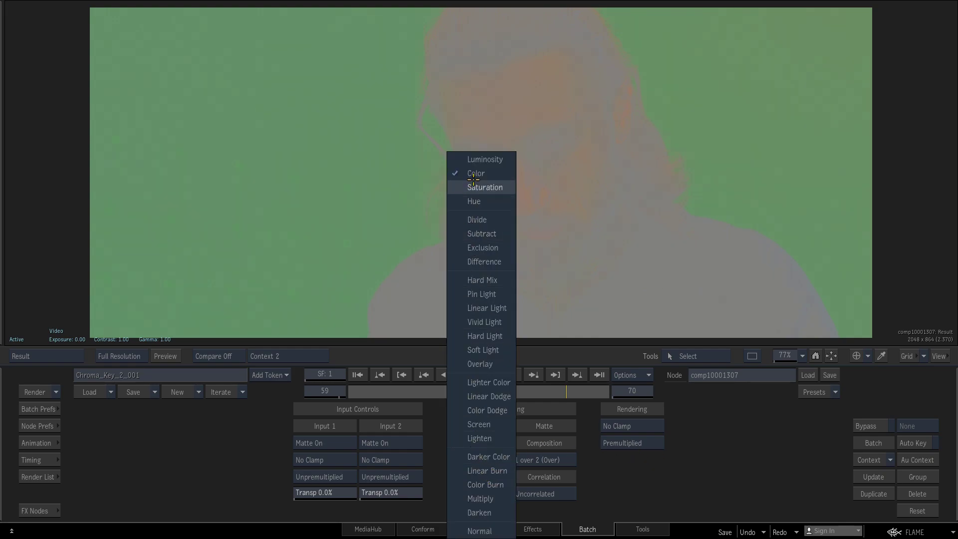
pyautogui.click(511, 173)
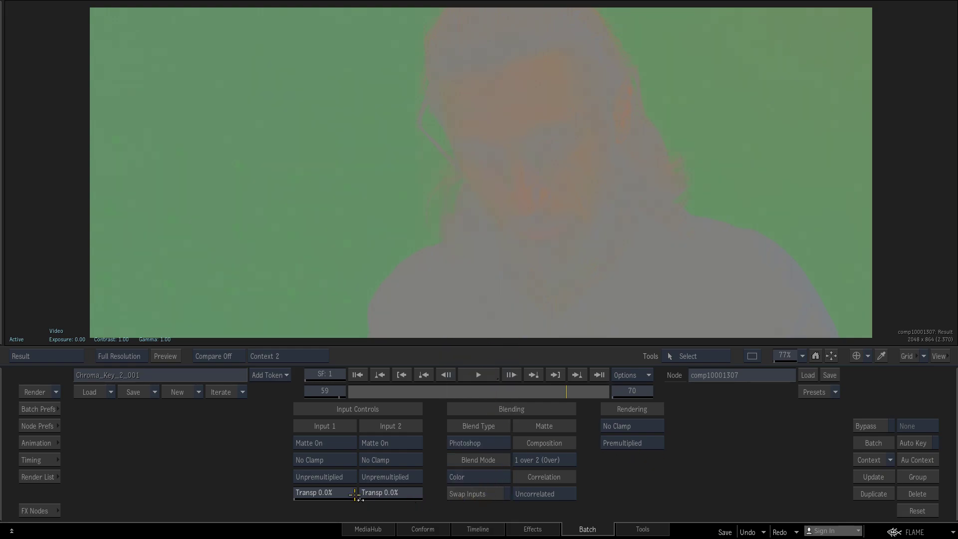
pyautogui.moveTo(385, 492); pyautogui.dragTo(340, 497)
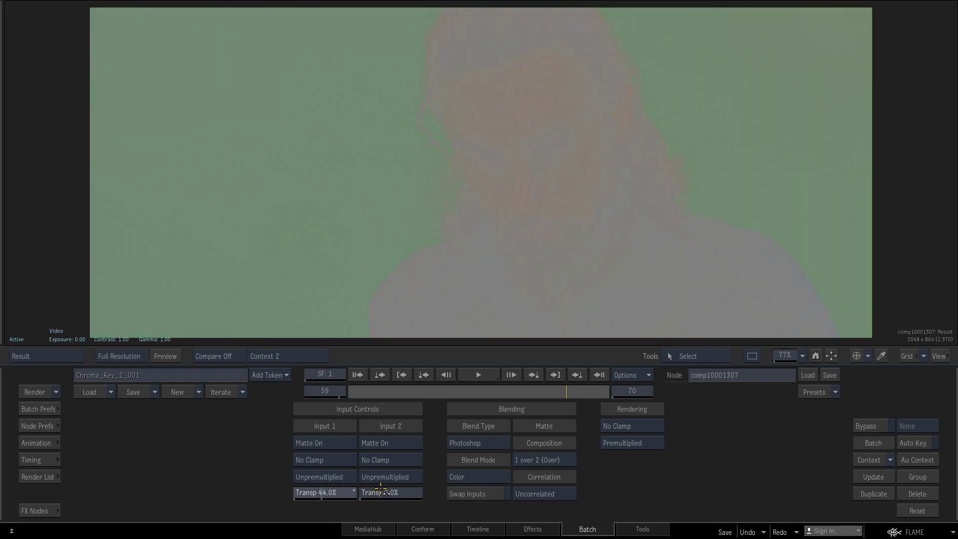
pyautogui.press('F1')
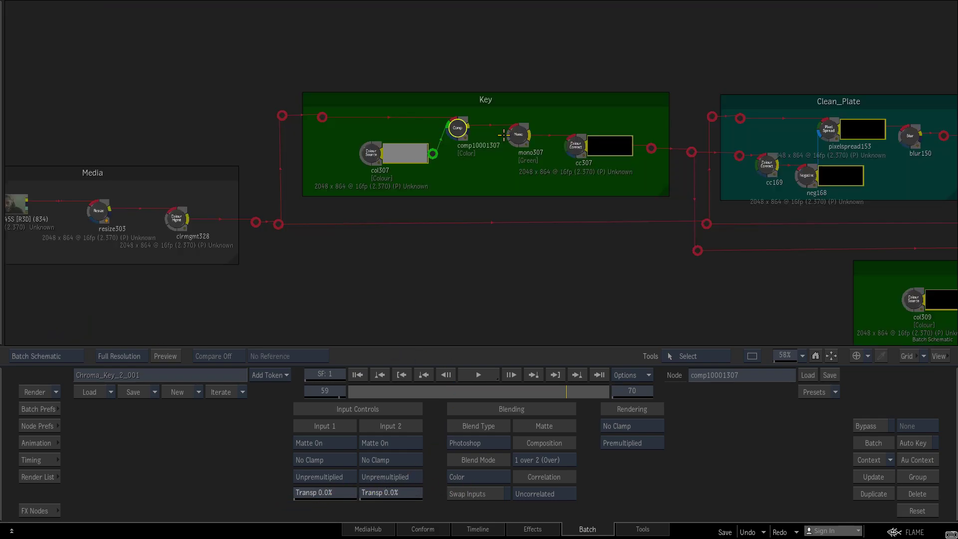
# Step: View the mono307 result and try its Red and Luminance channels before setting it back to Green
pyautogui.click(519, 134)
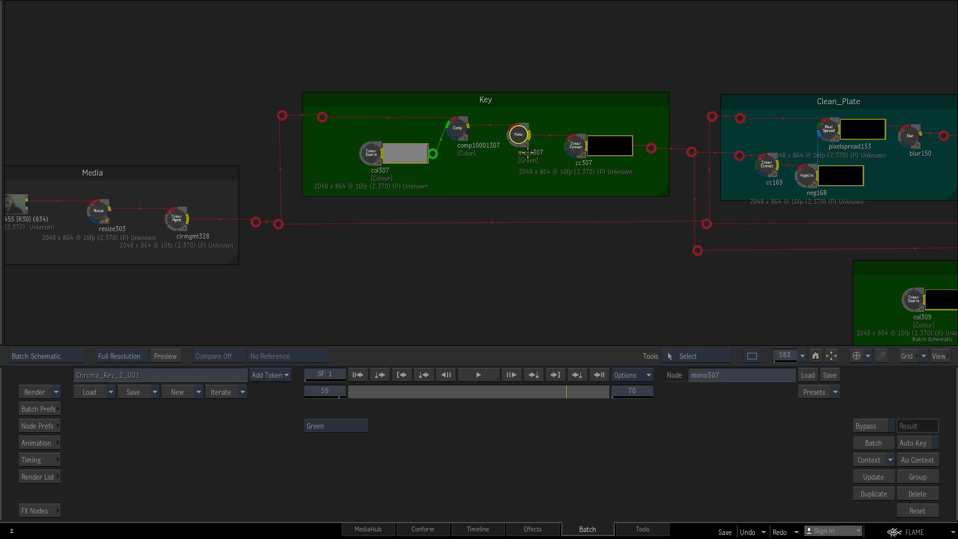
pyautogui.press('F4')
pyautogui.click(340, 428)
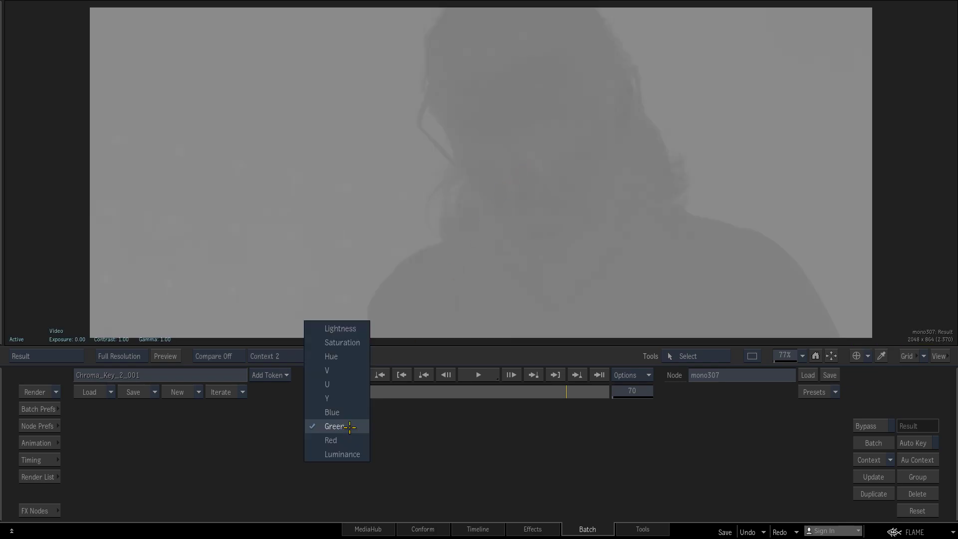
pyautogui.click(347, 440)
pyautogui.click(350, 429)
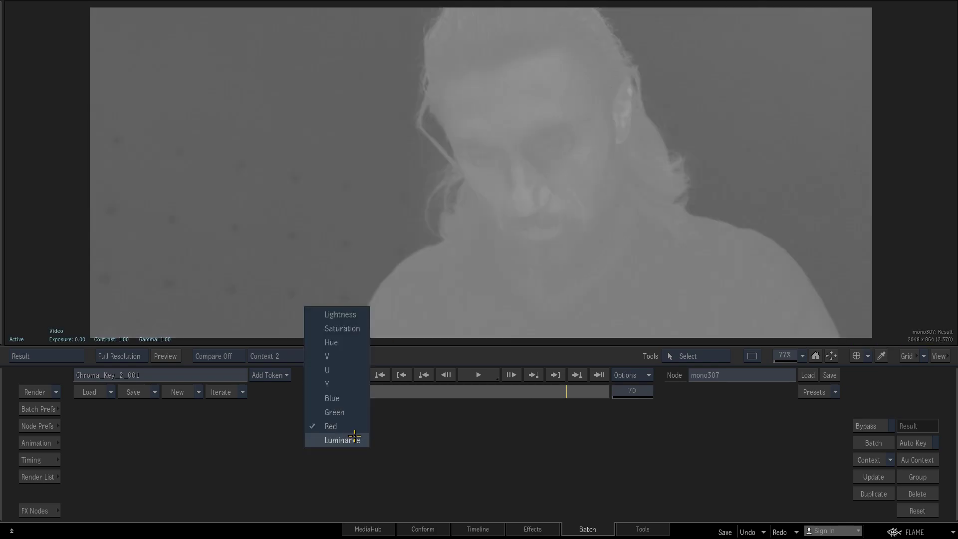
pyautogui.click(347, 440)
pyautogui.click(348, 425)
pyautogui.click(348, 398)
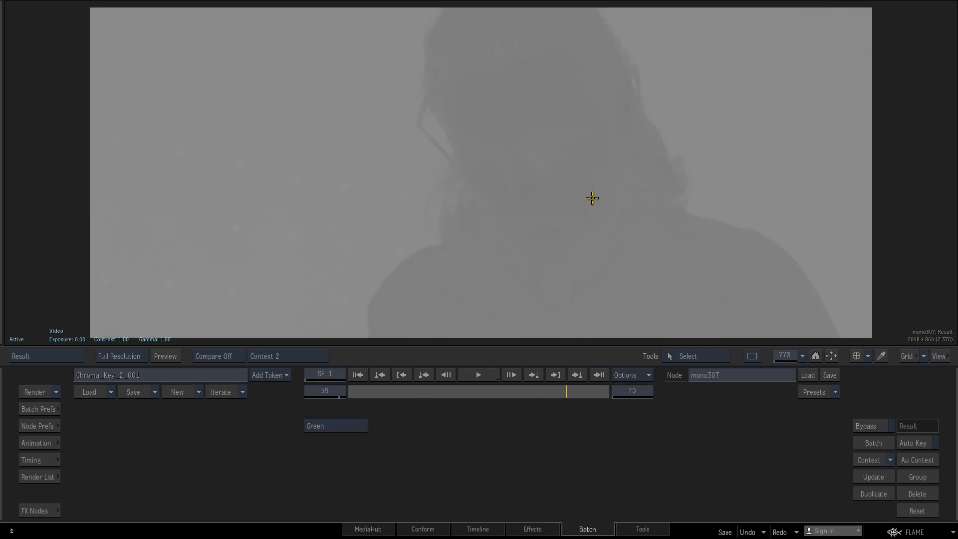
pyautogui.press('Escape')
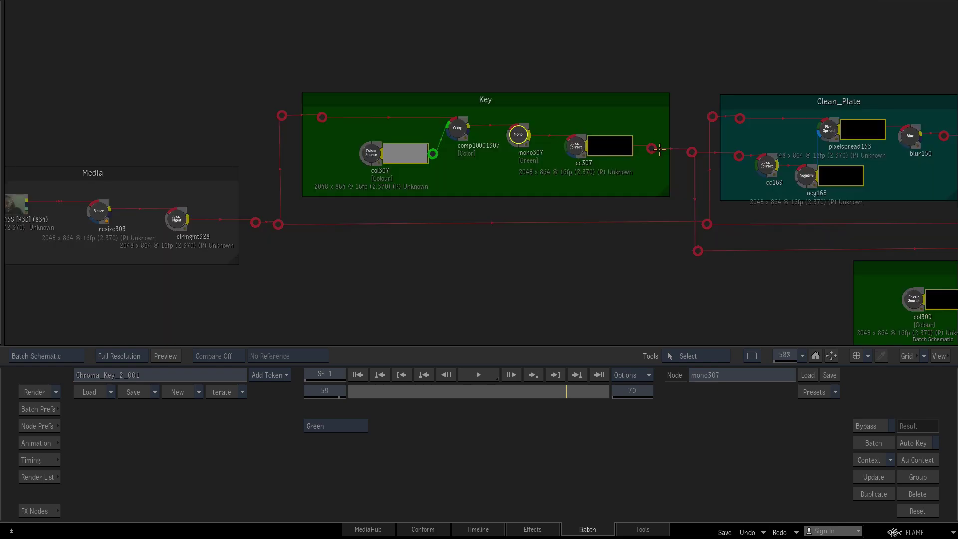
# Step: View the cc307 matte with and without bypass and try adjusting its RGB gain
pyautogui.click(579, 146)
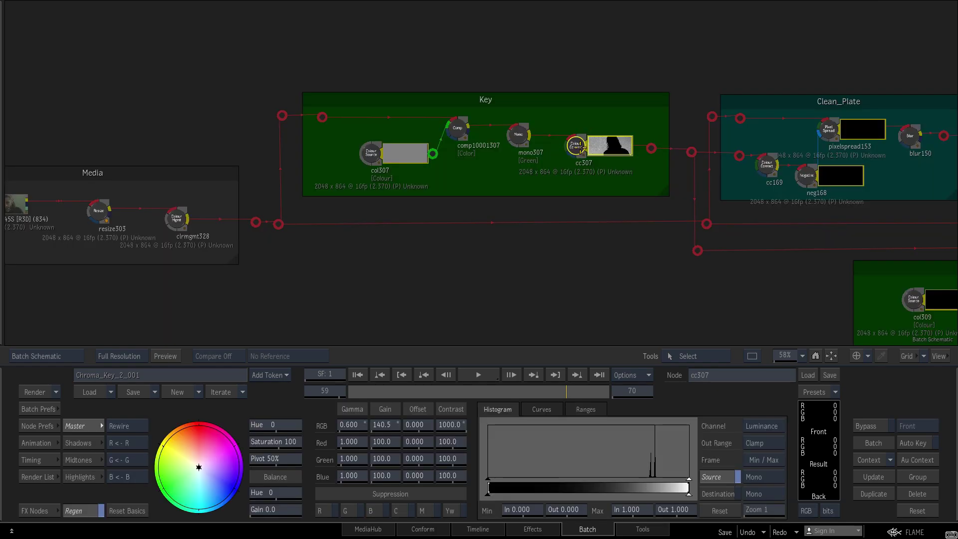
pyautogui.press('`')
pyautogui.click(866, 426)
pyautogui.click(866, 426)
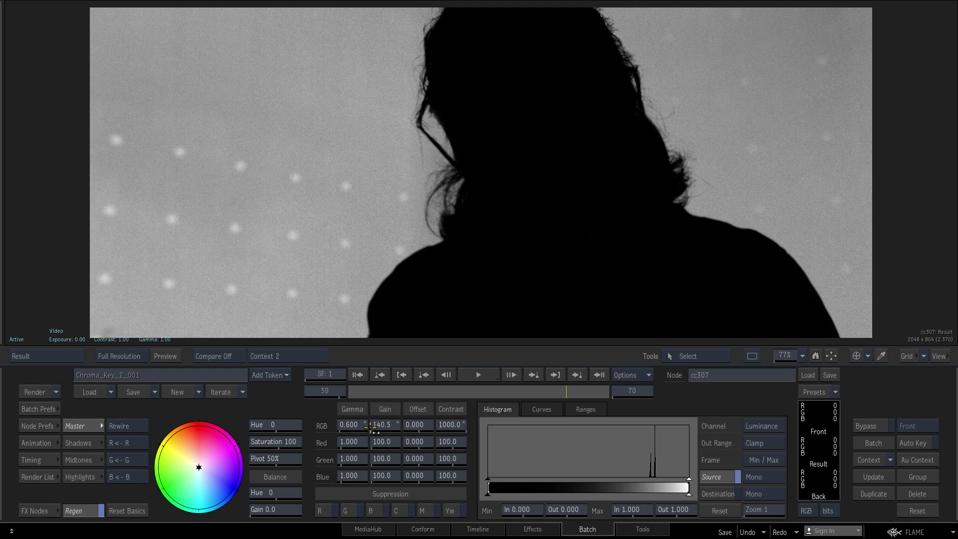
pyautogui.moveTo(385, 426)
pyautogui.mouseDown()
pyautogui.moveTo(464, 424)
pyautogui.moveTo(422, 430)
pyautogui.moveTo(428, 434)
pyautogui.moveTo(396, 428)
pyautogui.mouseUp()
pyautogui.press('Escape')
# Step: Select the pixelspread153 and neg168 nodes of the Clean_Plate group in turn to refresh their thumbnails
pyautogui.moveTo(641, 274); pyautogui.dragTo(468, 274)
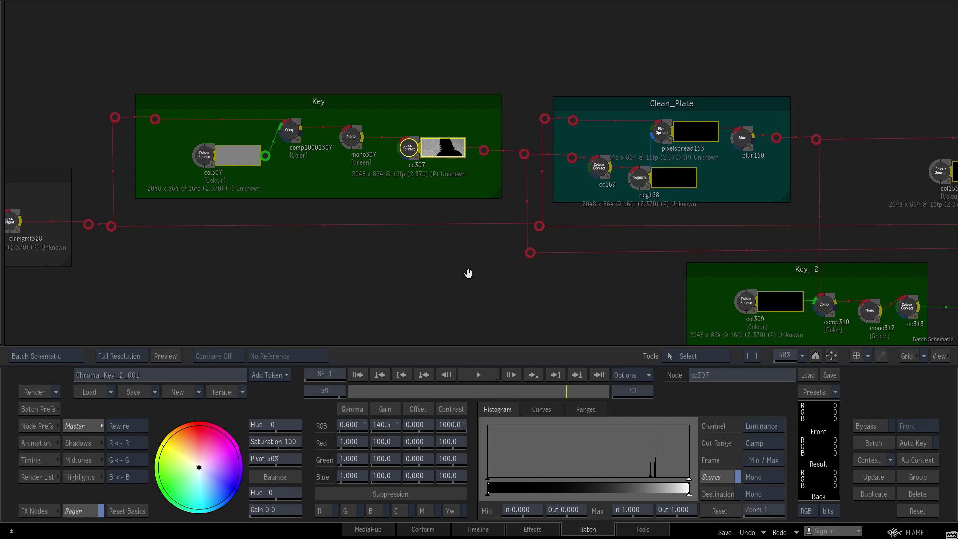
pyautogui.moveTo(573, 209); pyautogui.dragTo(503, 222, button='middle')
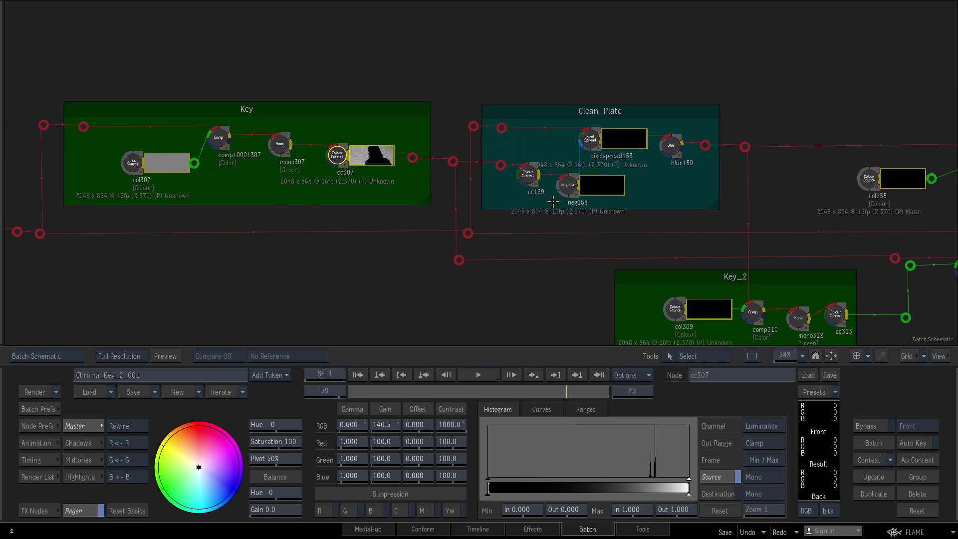
pyautogui.moveTo(562, 172); pyautogui.dragTo(517, 168, button='middle')
pyautogui.click(522, 180)
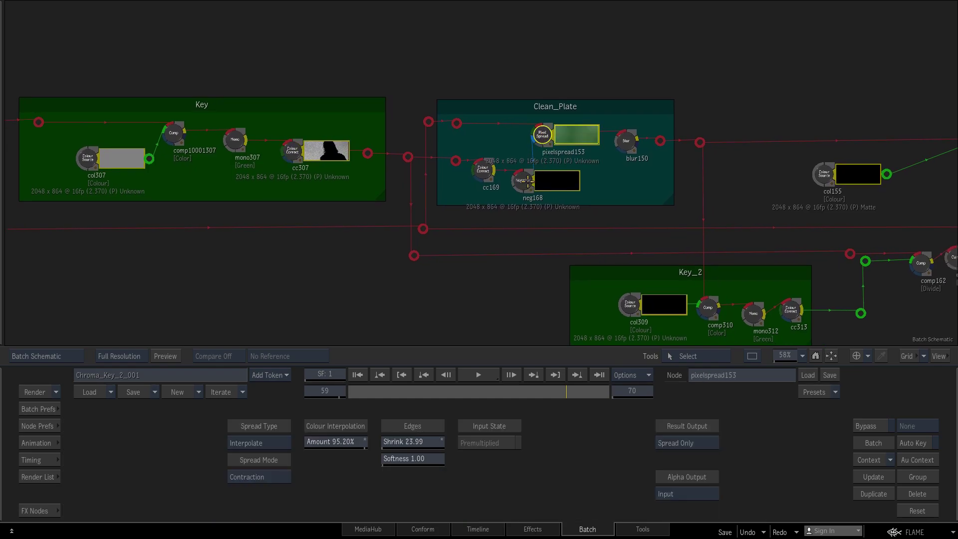
pyautogui.moveTo(517, 207); pyautogui.dragTo(462, 195, button='middle')
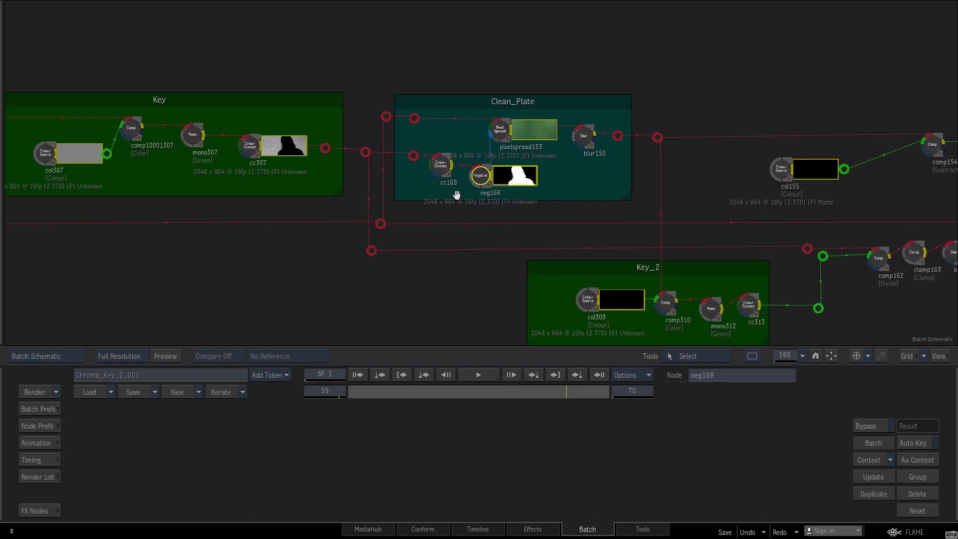
pyautogui.moveTo(451, 133); pyautogui.dragTo(429, 164, button='middle')
# Step: View the two inputs of the Clean_Plate group at its elbows, the plate and the key matte
pyautogui.click(391, 150)
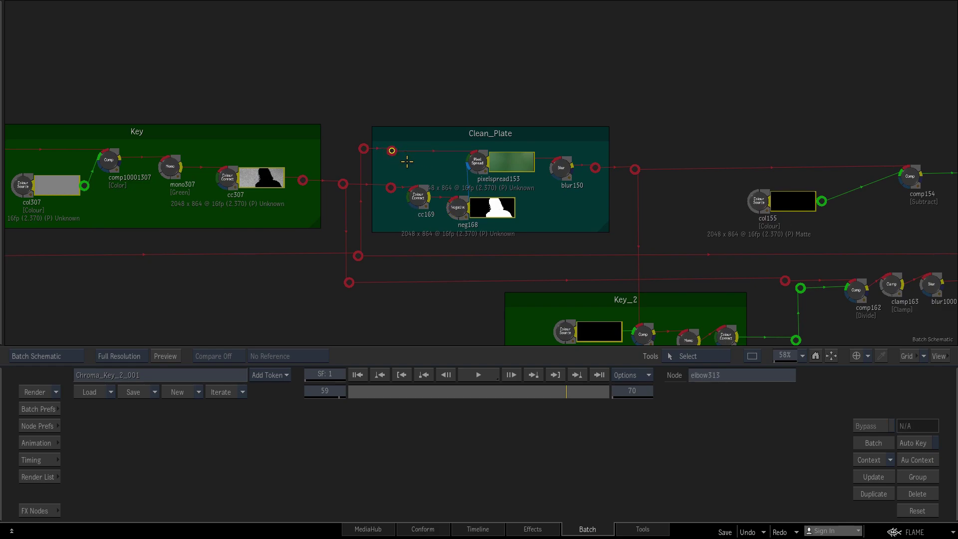
pyautogui.press('F4')
pyautogui.press('F4')
pyautogui.click(391, 188)
pyautogui.press('F4')
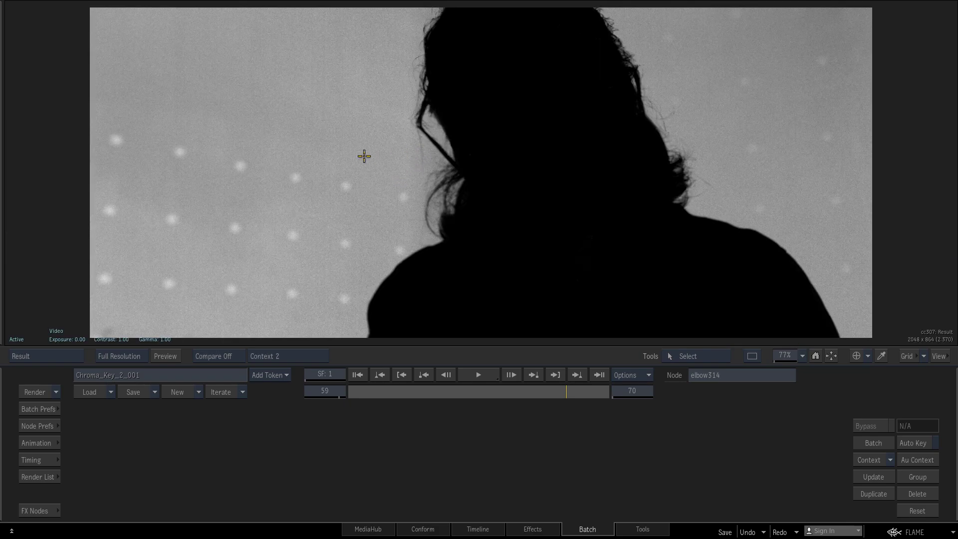
pyautogui.press('F4')
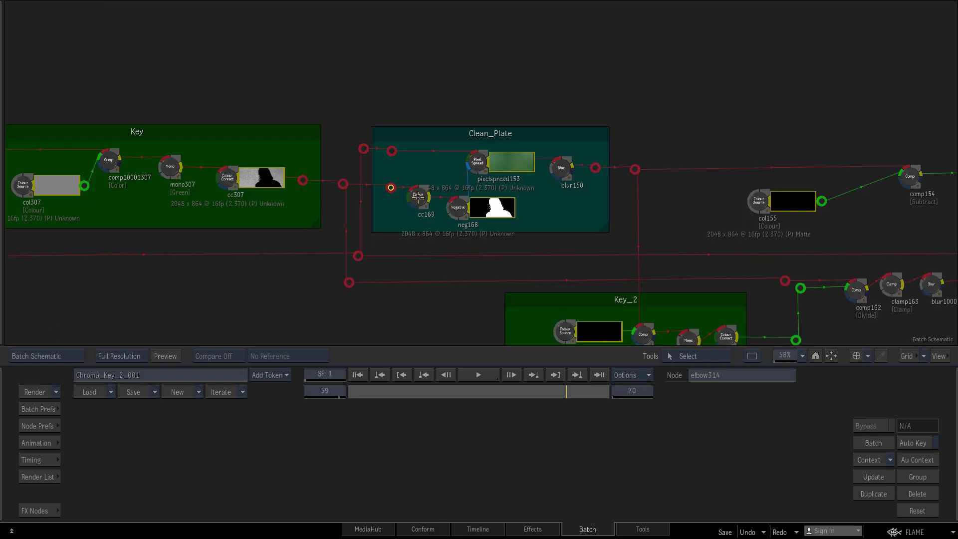
# Step: View the cc169 matte with and without bypass, try a lower RGB gain and undo it
pyautogui.click(418, 196)
pyautogui.press('F4')
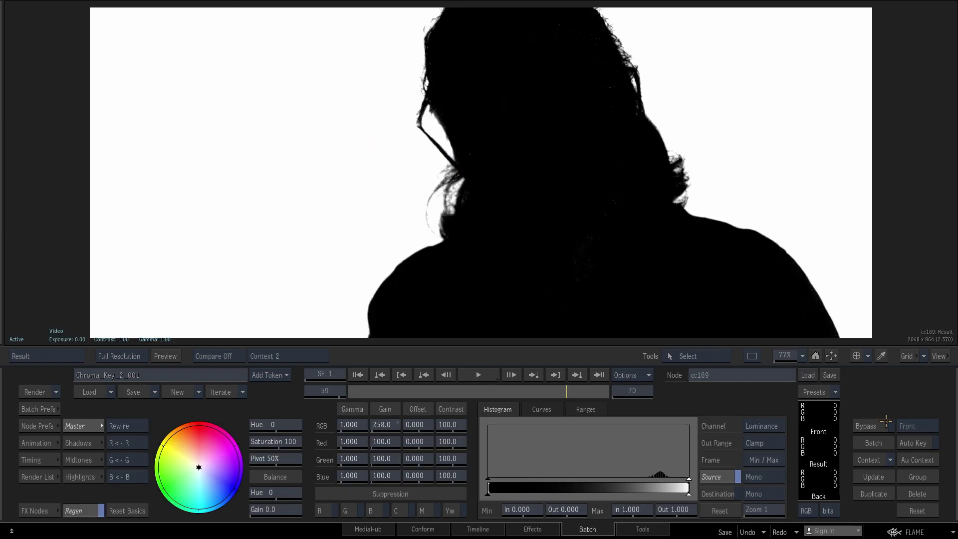
pyautogui.click(869, 428)
pyautogui.click(869, 428)
pyautogui.moveTo(387, 425); pyautogui.dragTo(352, 434)
pyautogui.hotkey('ctrl', 'z')
pyautogui.press('`')
# Step: View the inverted matte produced by the neg168 node
pyautogui.click(460, 209)
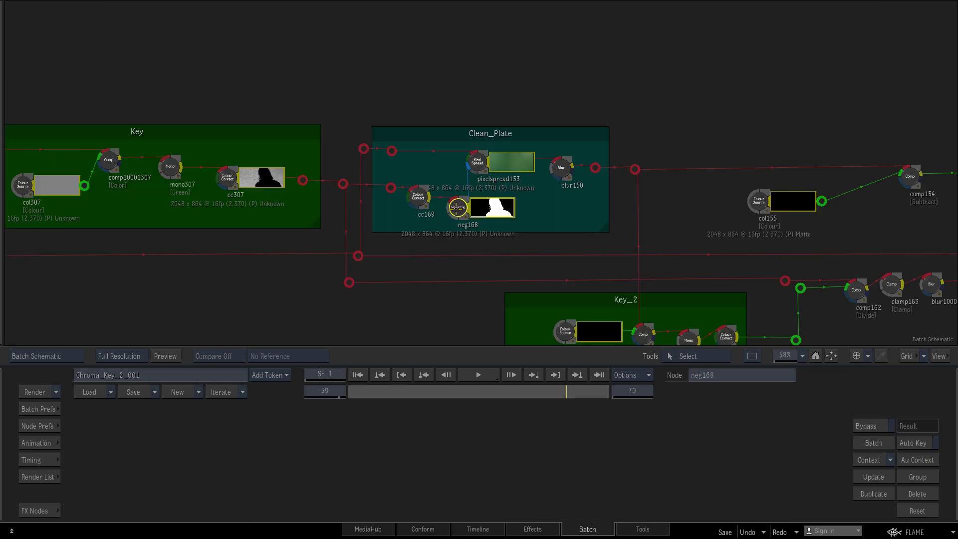
pyautogui.press('`')
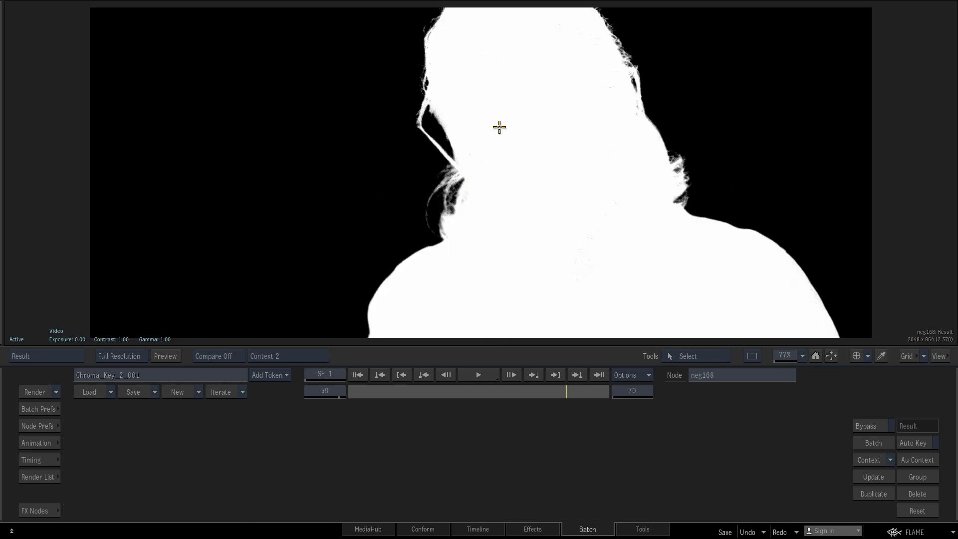
pyautogui.press('`')
# Step: View the pixelspread153 clean plate with its Interpolate spread type, try a lower colour interpolation amount and undo it
pyautogui.click(477, 162)
pyautogui.press('`')
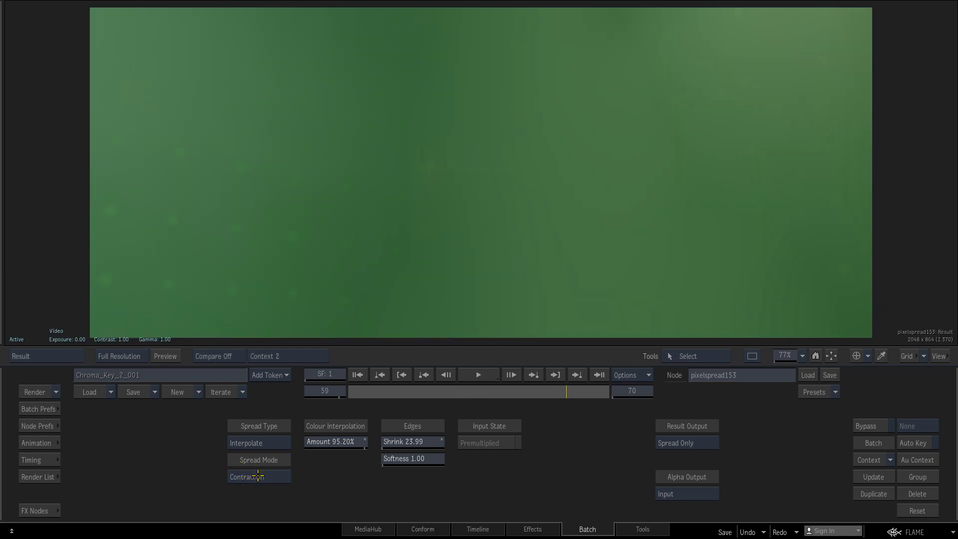
pyautogui.click(279, 444)
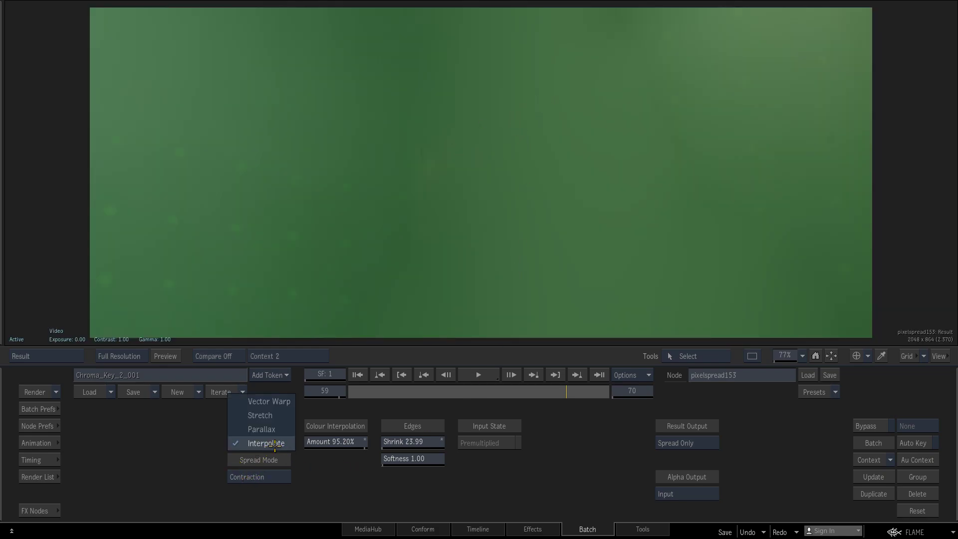
pyautogui.click(275, 444)
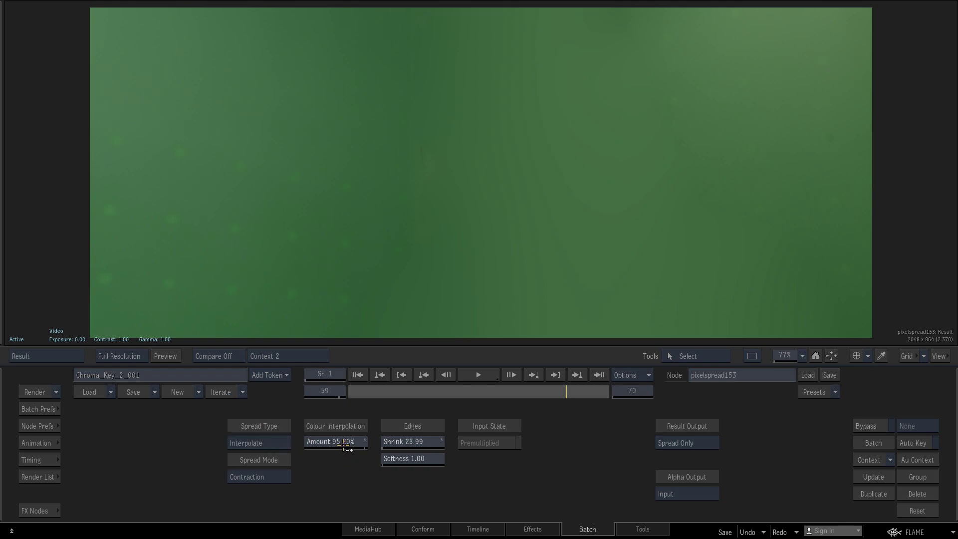
pyautogui.moveTo(345, 442); pyautogui.dragTo(64, 459)
pyautogui.hotkey('ctrl', 'z')
pyautogui.press('Escape')
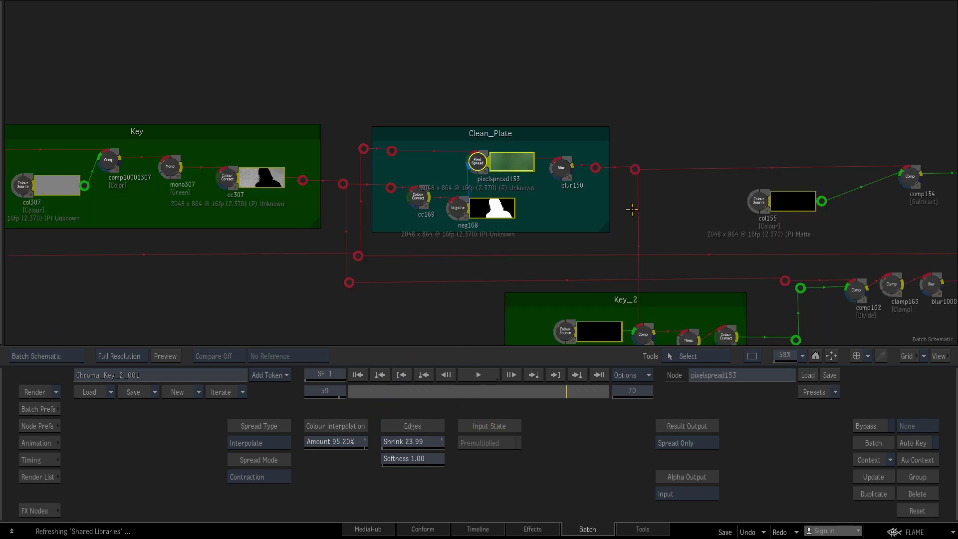
# Step: View the result of the blur150 node at the end of the Clean_Plate group
pyautogui.click(562, 168)
pyautogui.press('F1')
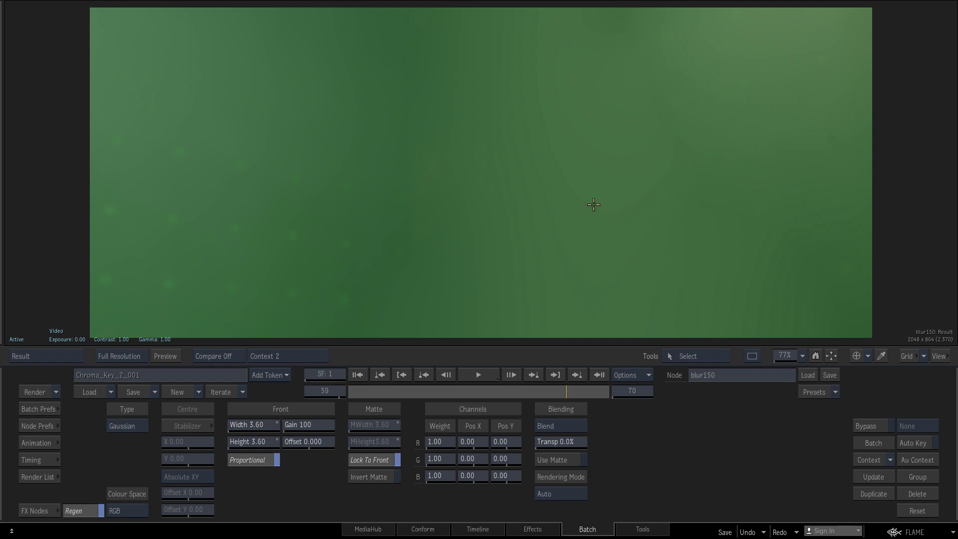
pyautogui.press('Escape')
# Step: Inspect the grey col309 colour source in the Key_2 group and view the comp310 result
pyautogui.moveTo(693, 198); pyautogui.dragTo(578, 124)
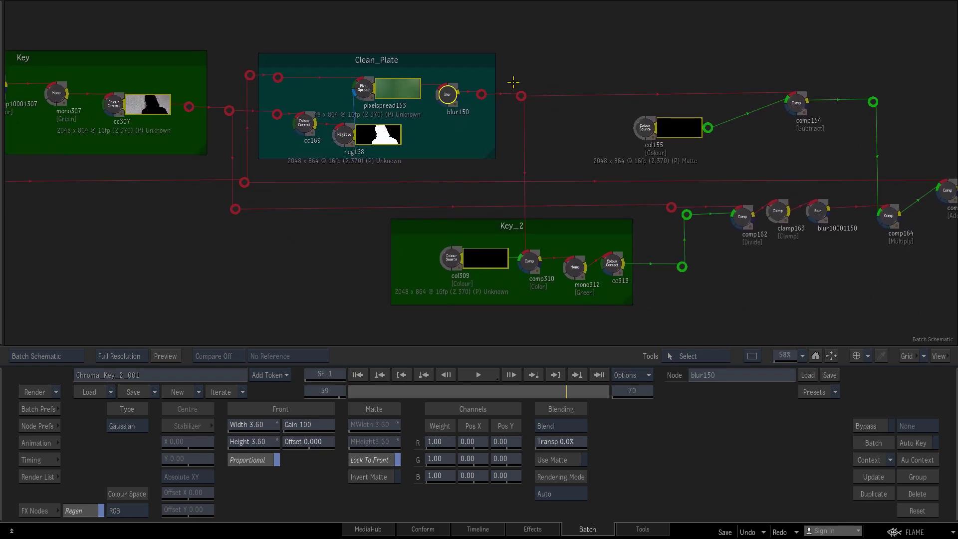
pyautogui.click(448, 258)
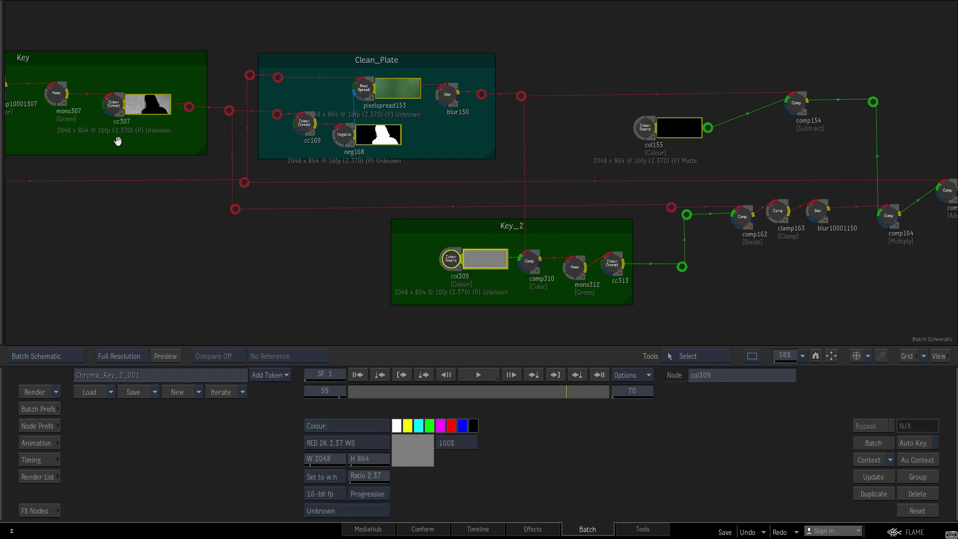
pyautogui.moveTo(118, 141); pyautogui.dragTo(220, 144)
pyautogui.moveTo(573, 302); pyautogui.dragTo(487, 293, button='middle')
pyautogui.click(477, 247)
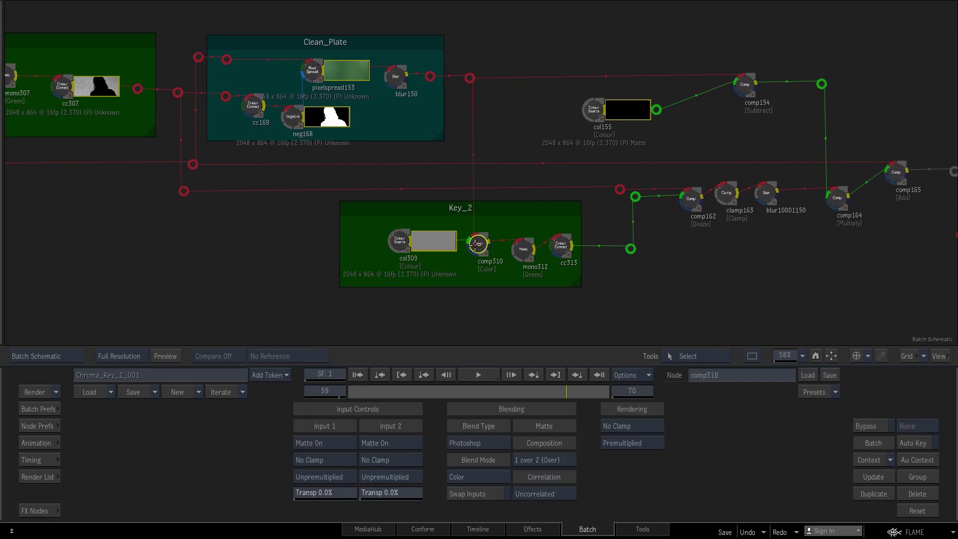
pyautogui.press('F4')
pyautogui.press('Escape')
# Step: Compare the cc313 key of the clean plate with the pixelspread153 result, viewing cc313 again at the end
pyautogui.click(560, 246)
pyautogui.press('F4')
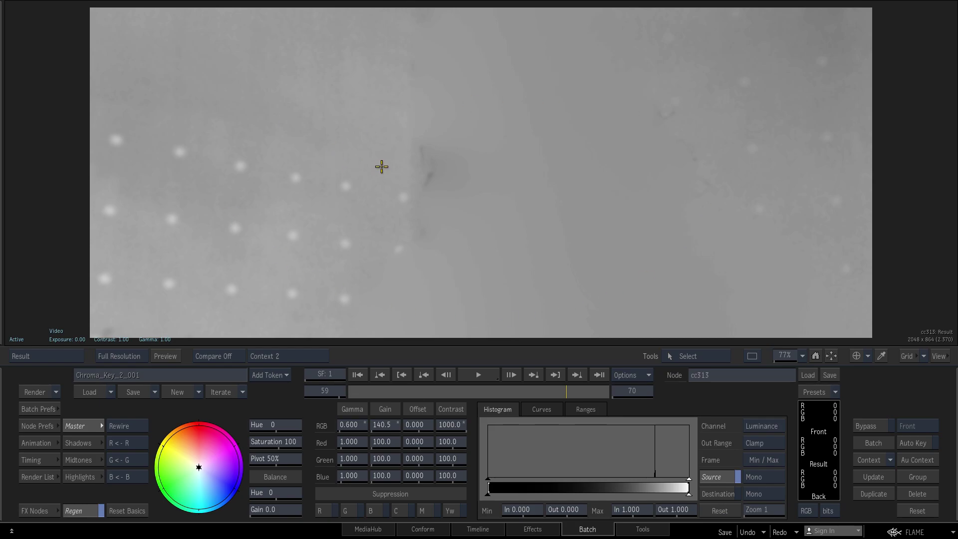
pyautogui.press('F4')
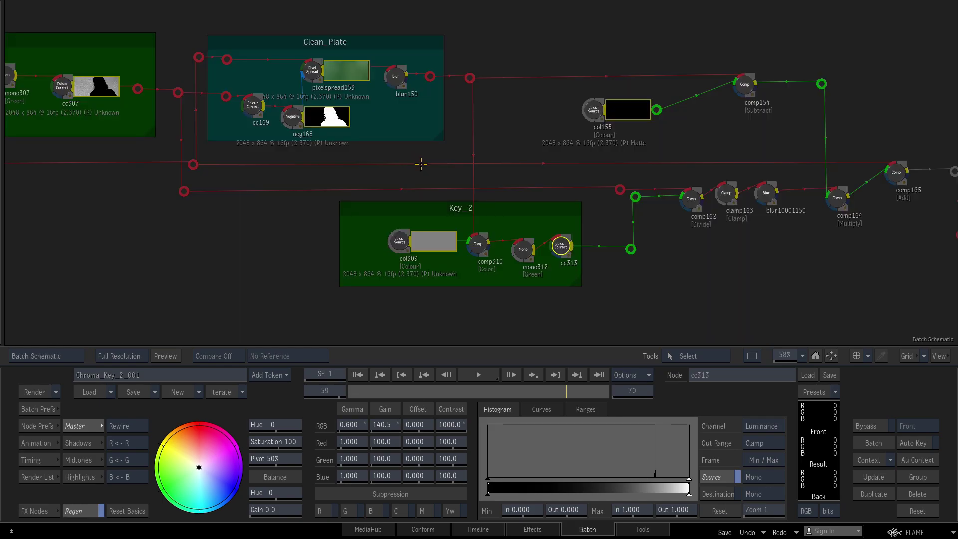
pyautogui.click(306, 67)
pyautogui.press('F4')
pyautogui.press('F4')
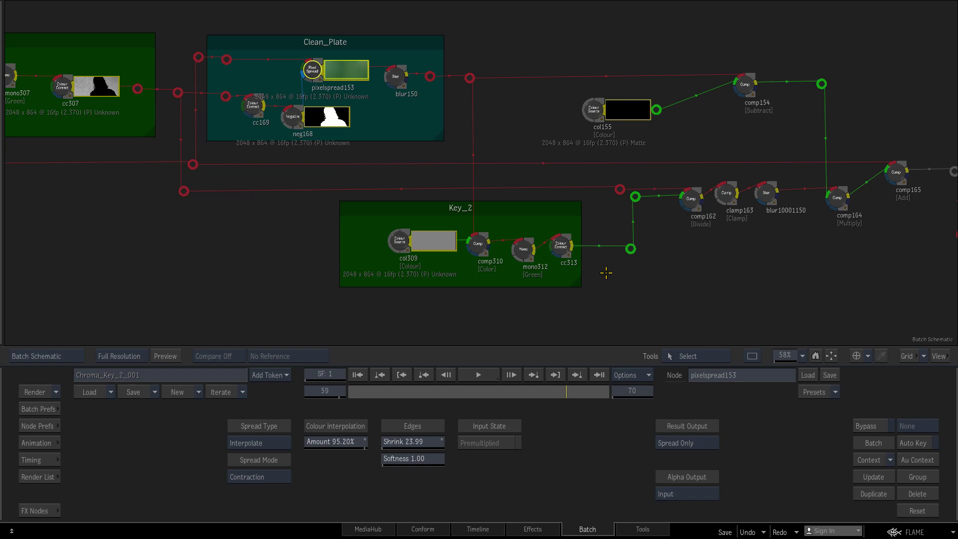
pyautogui.click(561, 245)
pyautogui.press('F4')
pyautogui.press('F4')
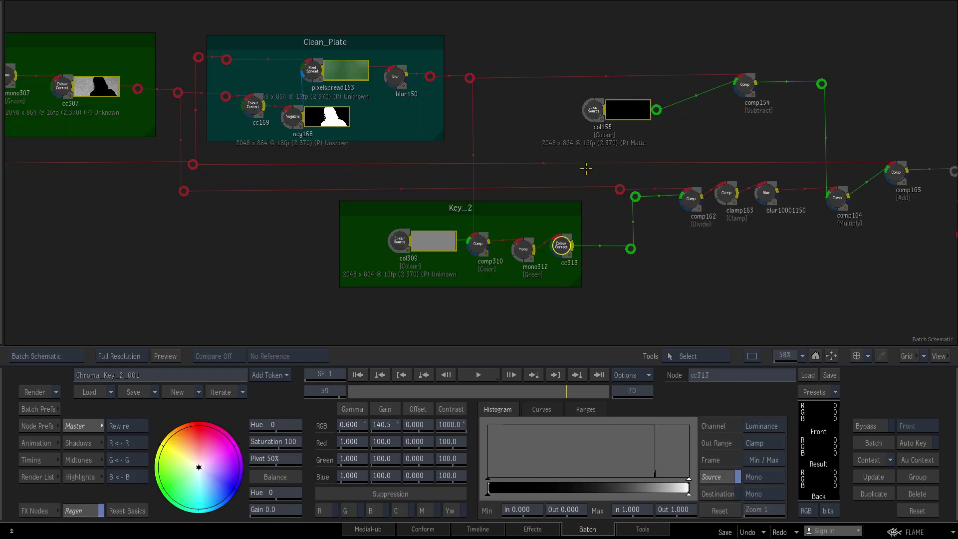
# Step: View the cc307 key matte at the elbow that feeds comp162
pyautogui.click(185, 192)
pyautogui.click(620, 190)
pyautogui.press('F4')
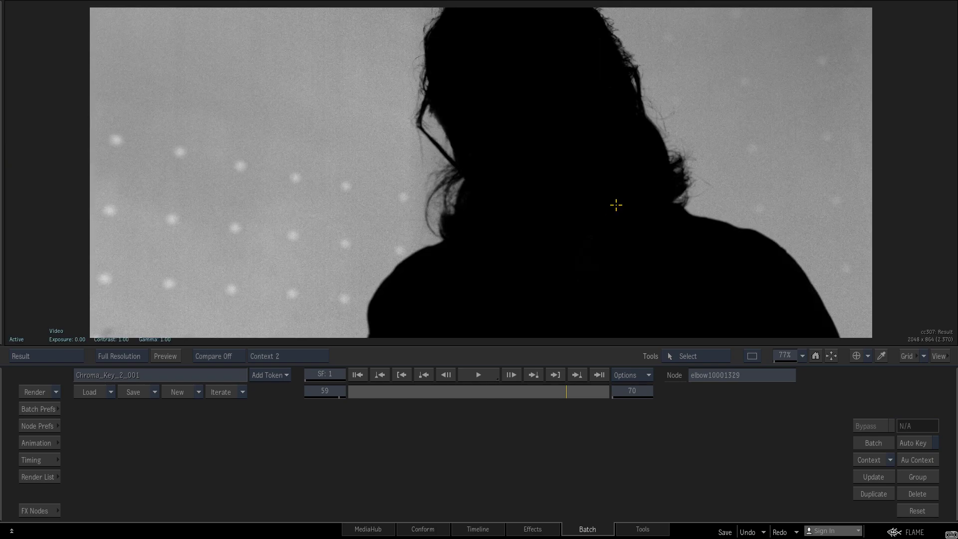
pyautogui.press('F4')
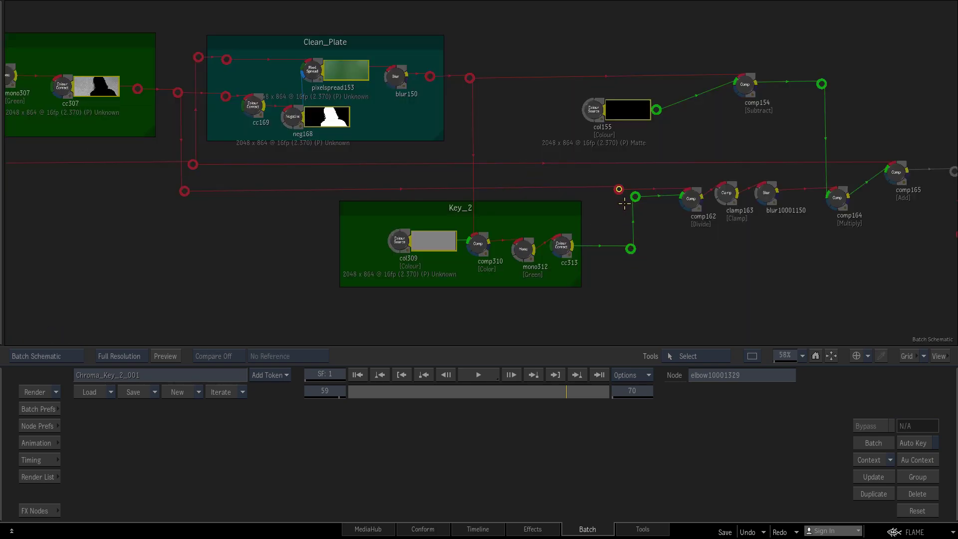
# Step: View the comp162 result, which uses the Flame blend type and Divide blend mode
pyautogui.moveTo(662, 269); pyautogui.dragTo(580, 244)
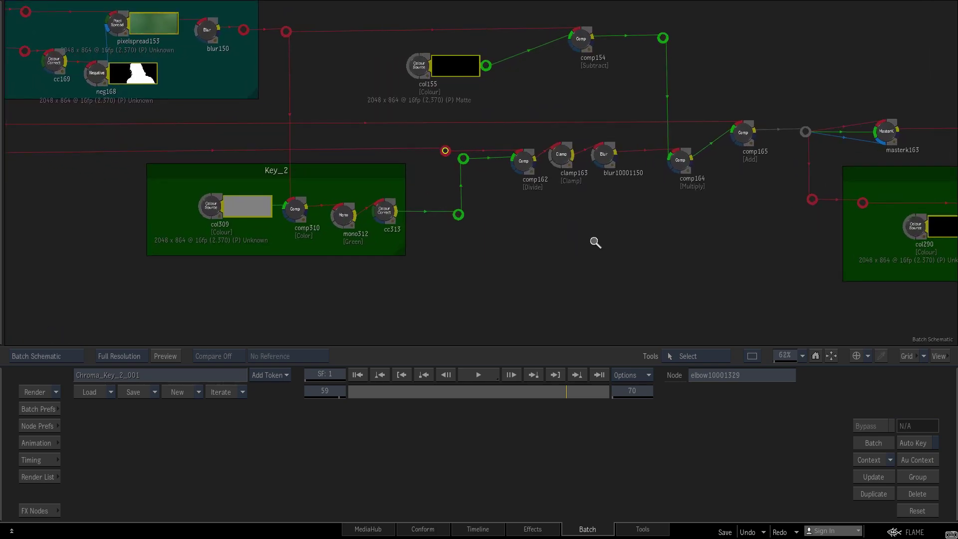
pyautogui.keyDown('ctrl'); pyautogui.moveTo(582, 245); pyautogui.dragTo(624, 223, button='middle'); pyautogui.keyUp('ctrl')
pyautogui.click(554, 153)
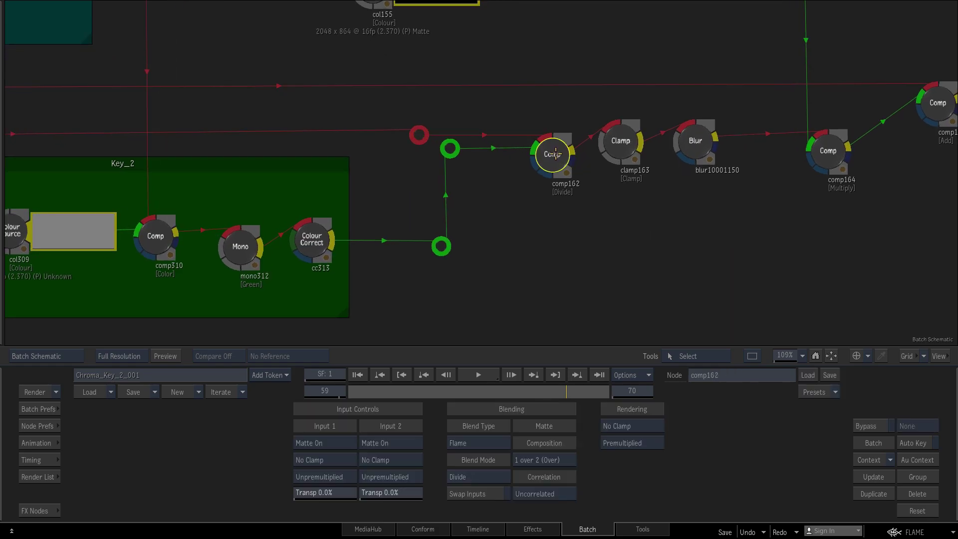
pyautogui.press('F4')
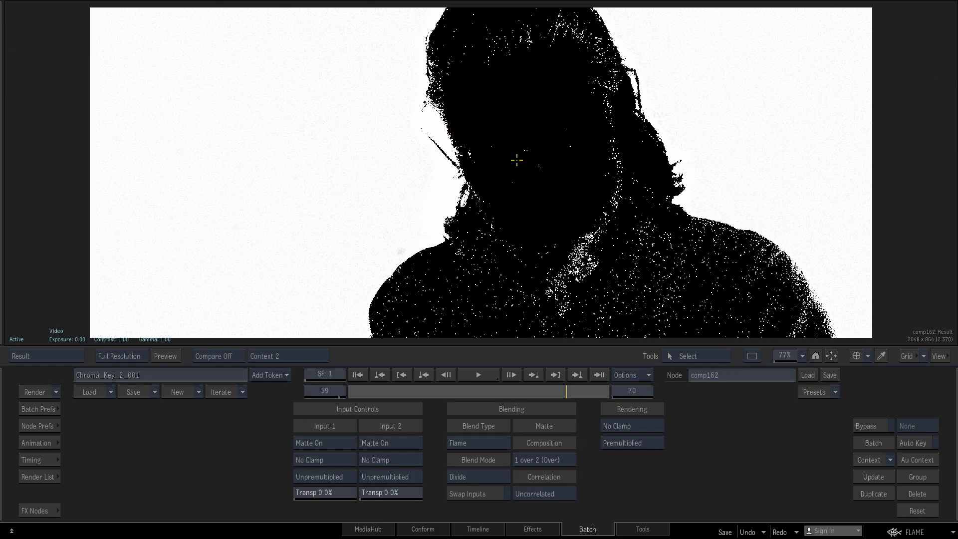
pyautogui.press('F4')
# Step: Select the clamp163 node to inspect its out range setting
pyautogui.click(617, 143)
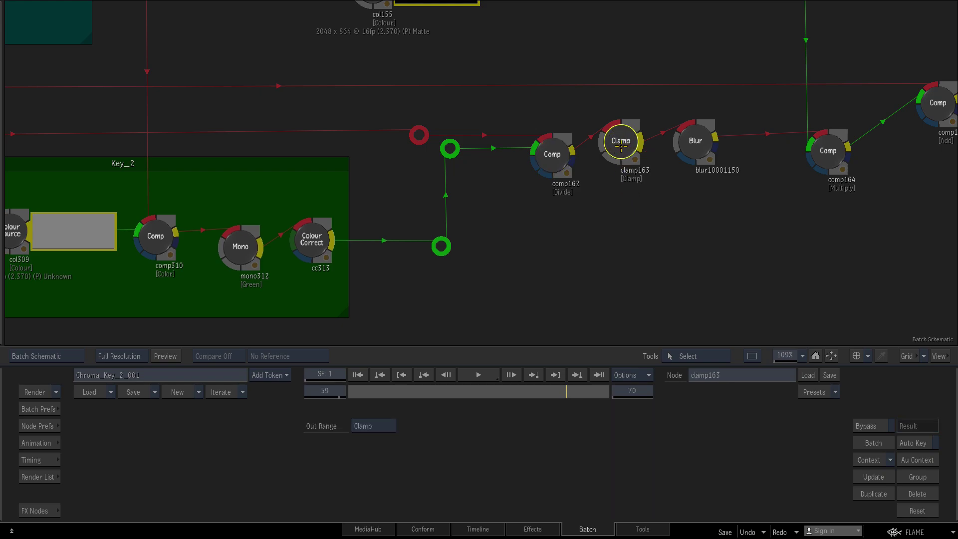
# Step: View the results of the clamp163 and blur10001150 nodes in turn
pyautogui.press('F4')
pyautogui.press('F4')
pyautogui.moveTo(701, 167); pyautogui.dragTo(526, 255, button='middle')
pyautogui.click(516, 208)
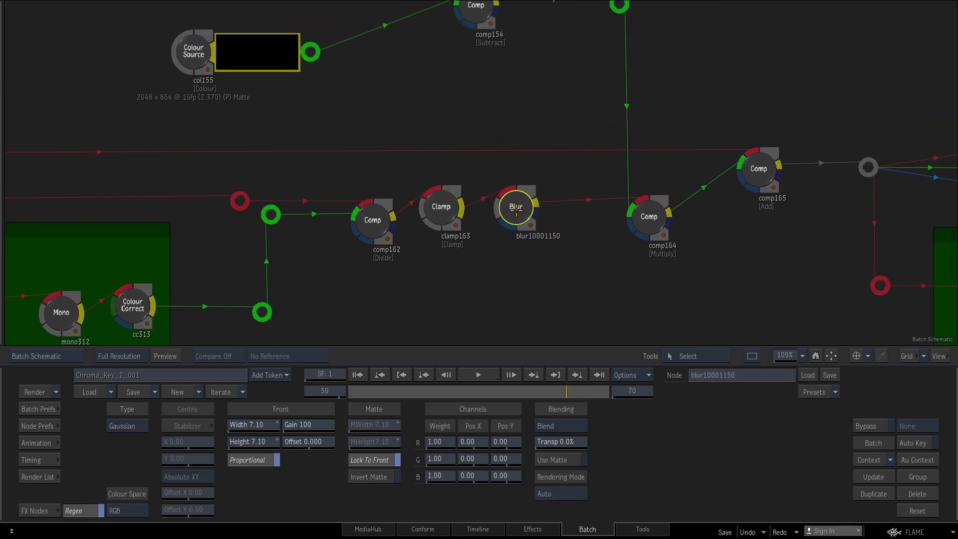
pyautogui.press('F4')
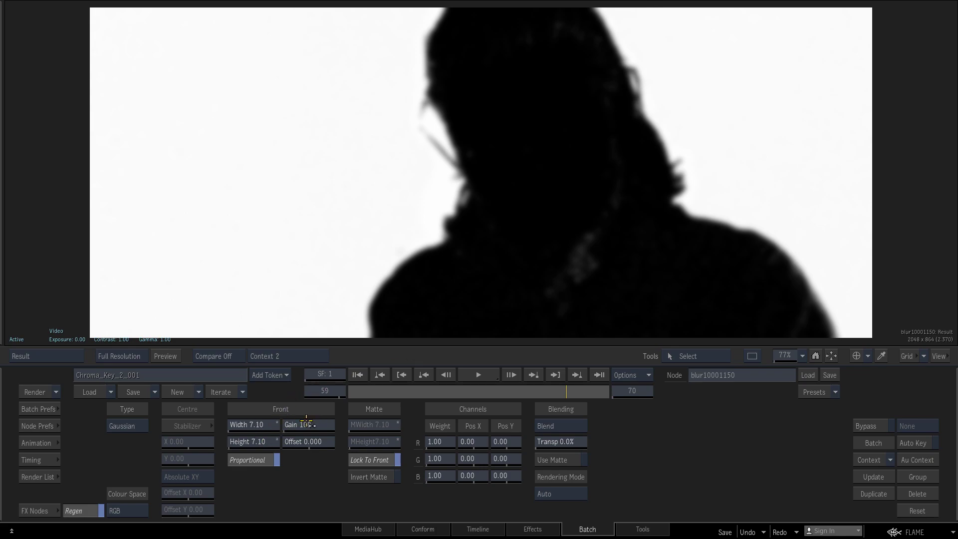
# Step: Try a width of 0.00 on the blur10001150 node and undo the change
pyautogui.moveTo(247, 426); pyautogui.dragTo(156, 432)
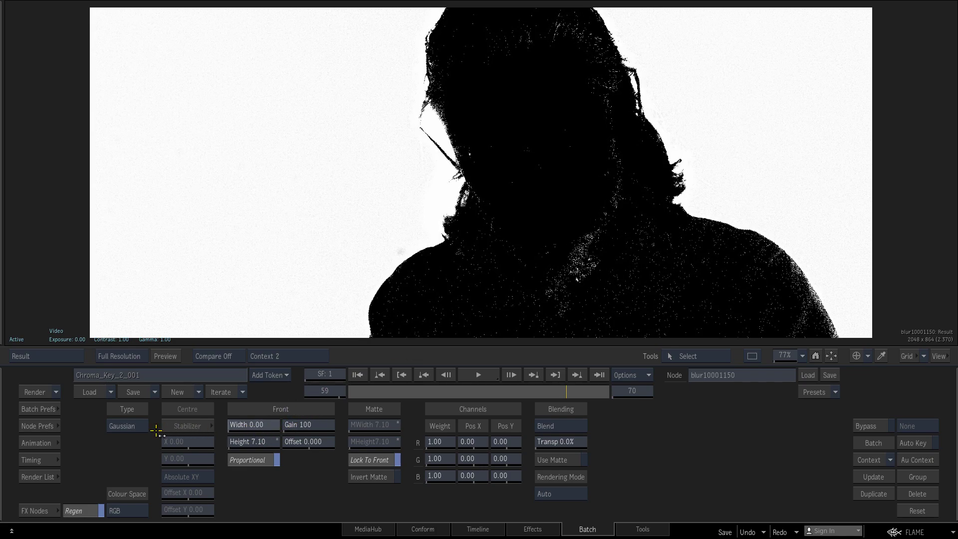
pyautogui.hotkey('ctrl', 'z')
pyautogui.press('Escape')
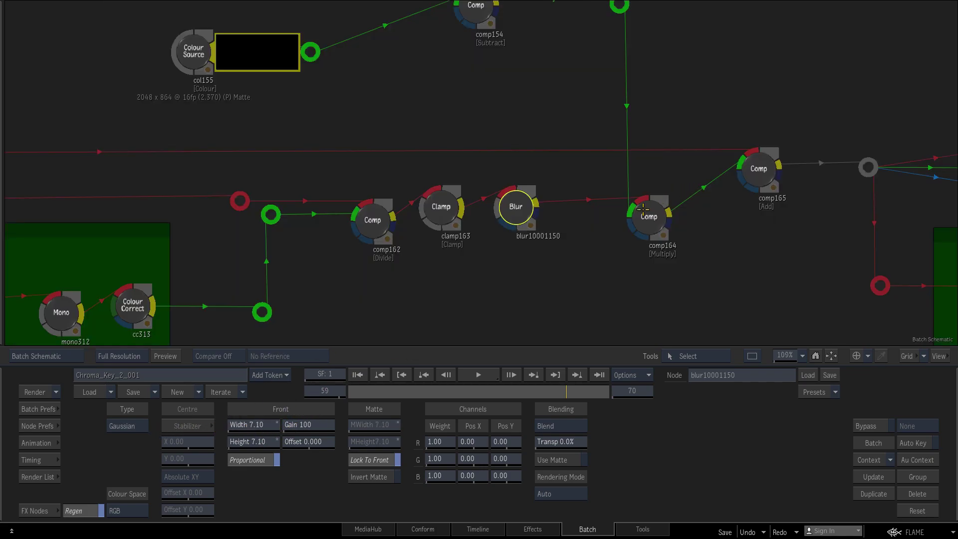
# Step: View the result of the col155 colour source
pyautogui.scroll(-5, 486, 88)
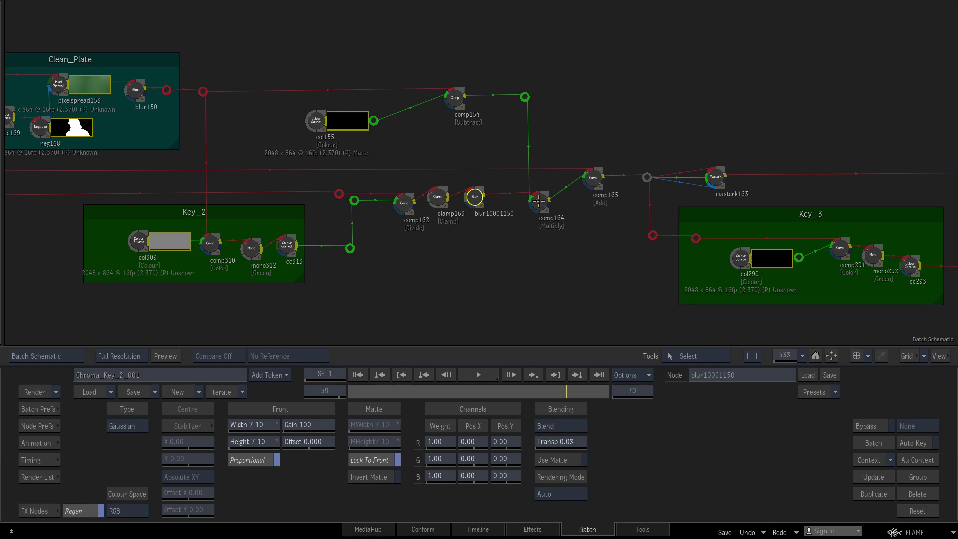
pyautogui.scroll(2, 479, 143)
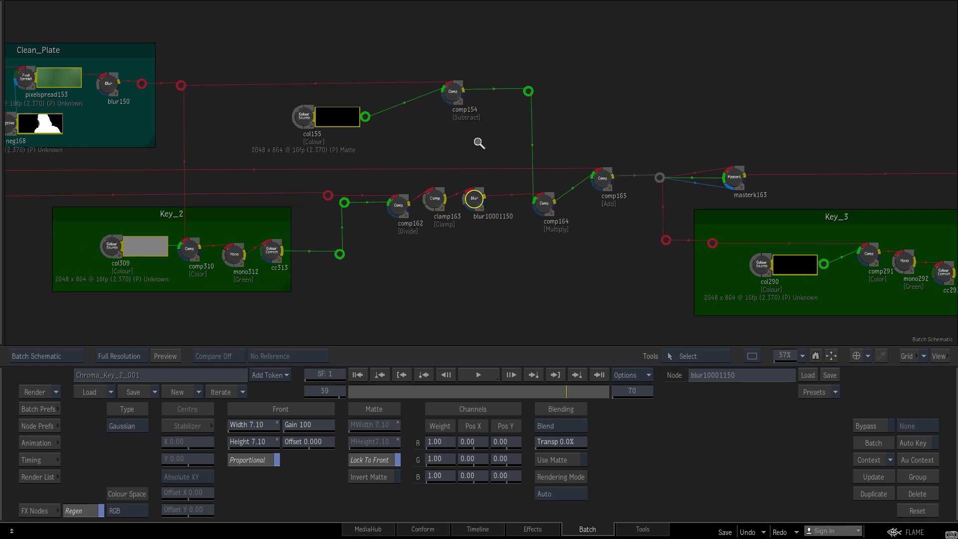
pyautogui.click(389, 135)
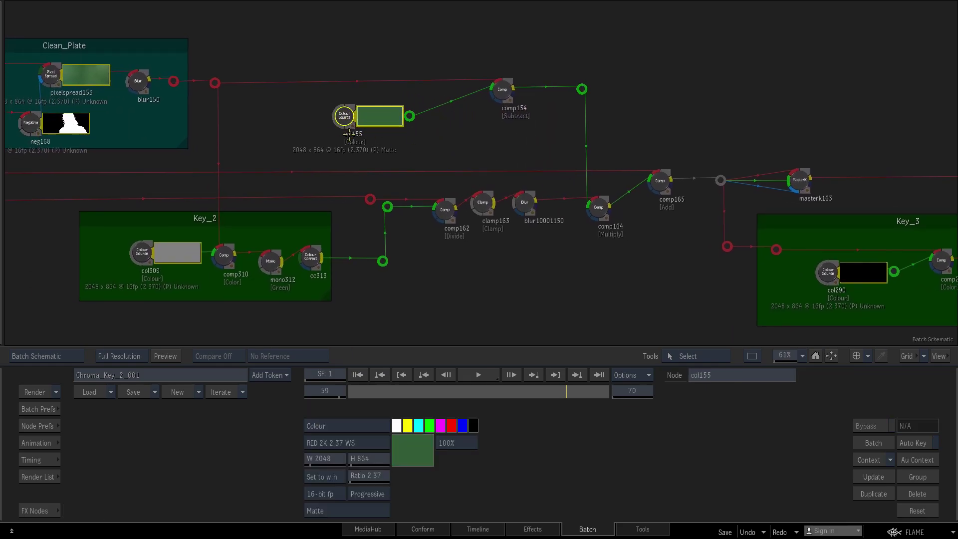
pyautogui.press('F4')
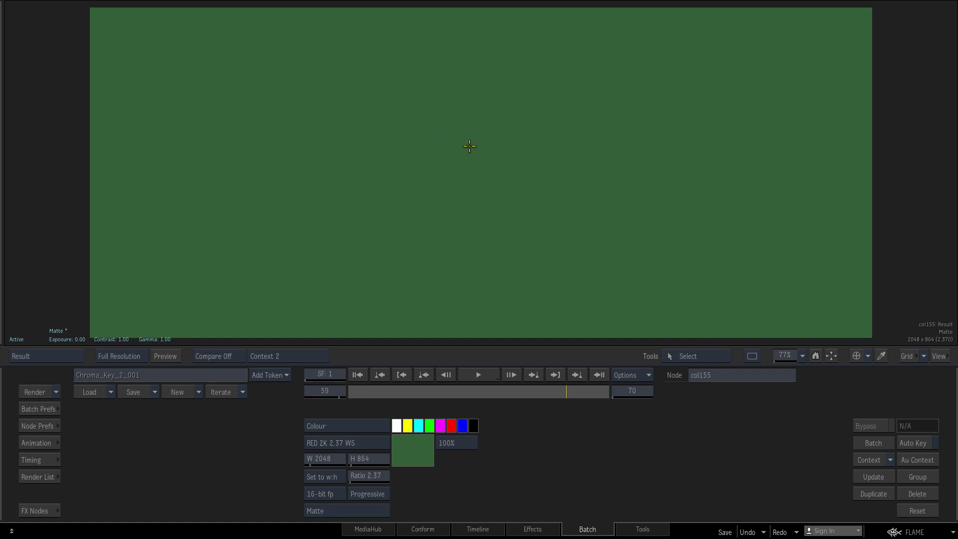
pyautogui.press('F4')
# Step: View the original green-screen plate from clrmgmt328 at the elbow on its long upstream connection
pyautogui.moveTo(88, 151); pyautogui.dragTo(306, 152)
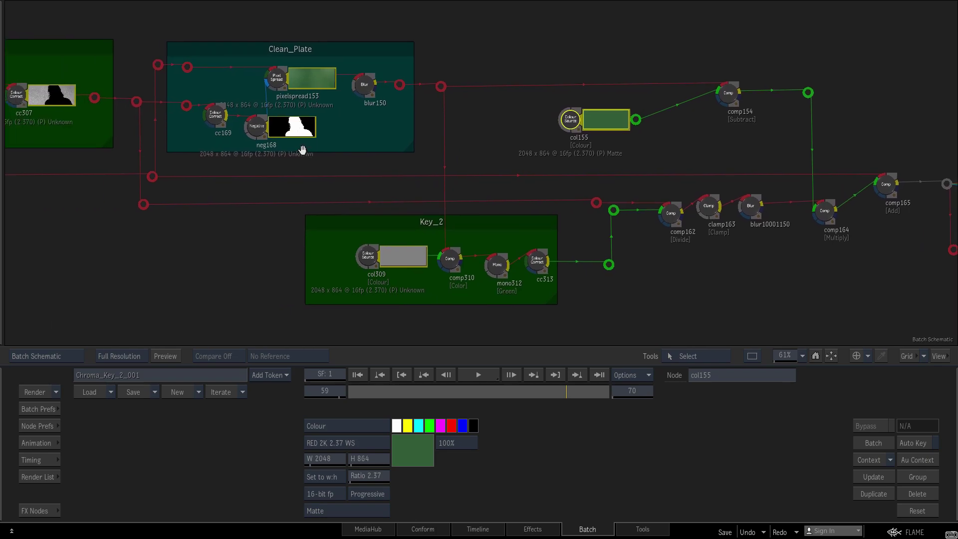
pyautogui.moveTo(463, 134); pyautogui.dragTo(443, 136)
pyautogui.moveTo(443, 135); pyautogui.dragTo(331, 154, button='middle')
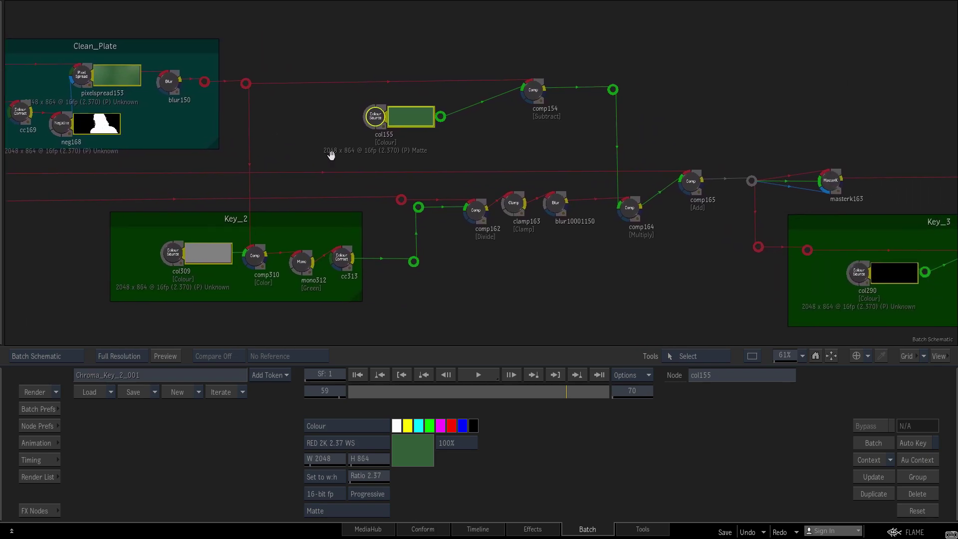
pyautogui.click(398, 199)
pyautogui.press('F4')
pyautogui.press('Escape')
pyautogui.moveTo(318, 154); pyautogui.dragTo(670, 150)
pyautogui.click(309, 170)
pyautogui.press('F4')
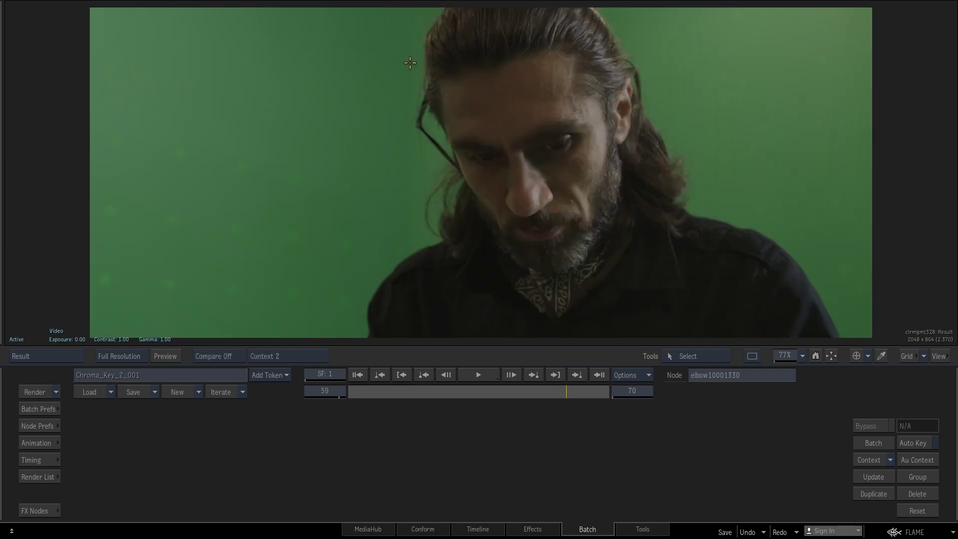
# Step: View the solid green of col155 again for comparison with the plate
pyautogui.press('F4')
pyautogui.moveTo(677, 134); pyautogui.dragTo(289, 154)
pyautogui.click(337, 140)
pyautogui.press('F4')
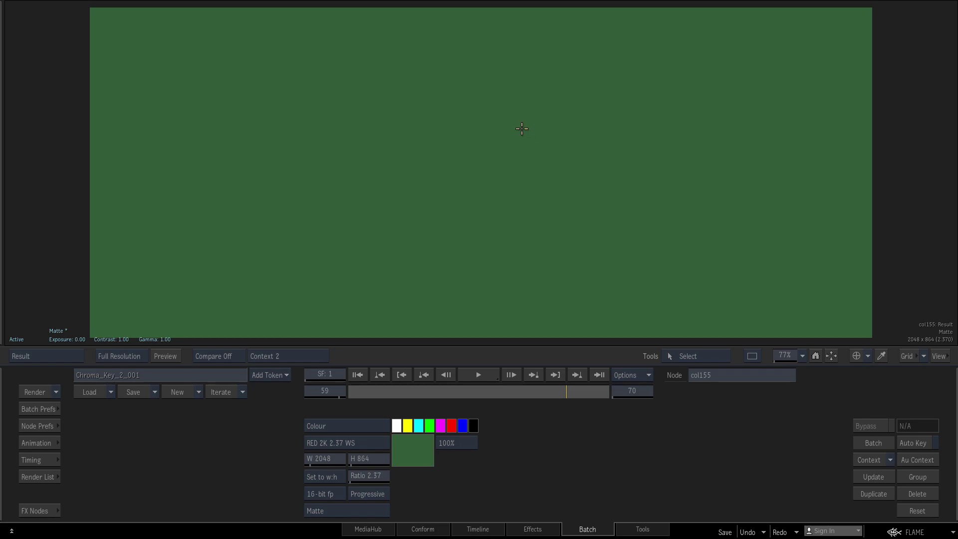
# Step: View the comp154 Subtract result and the blurred clean plate that feeds it
pyautogui.press('F4')
pyautogui.click(505, 115)
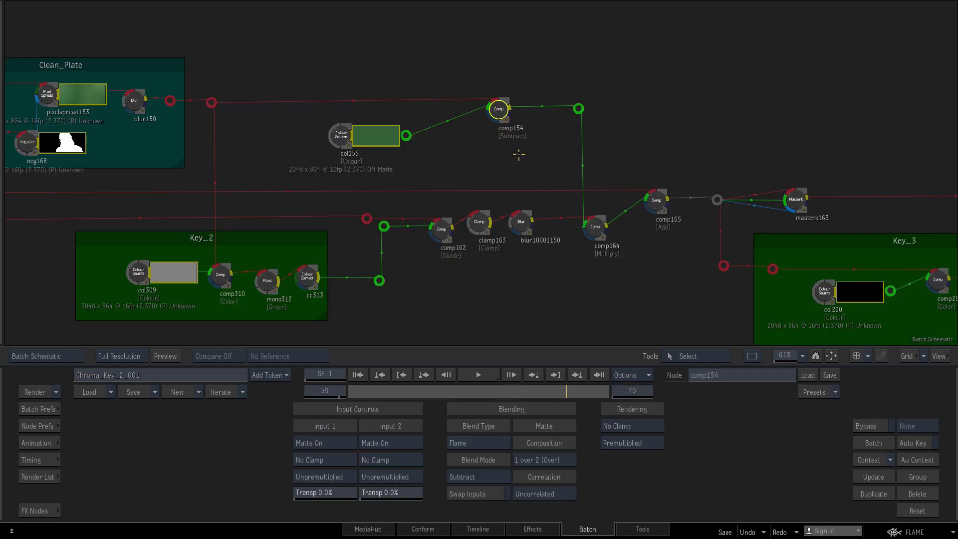
pyautogui.press('F4')
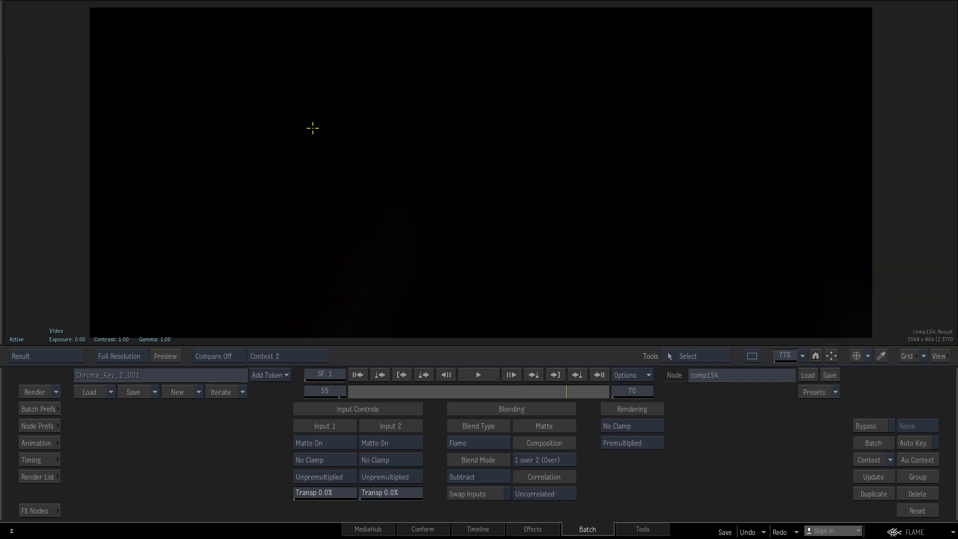
pyautogui.press('F4')
pyautogui.click(211, 102)
pyautogui.press('F4')
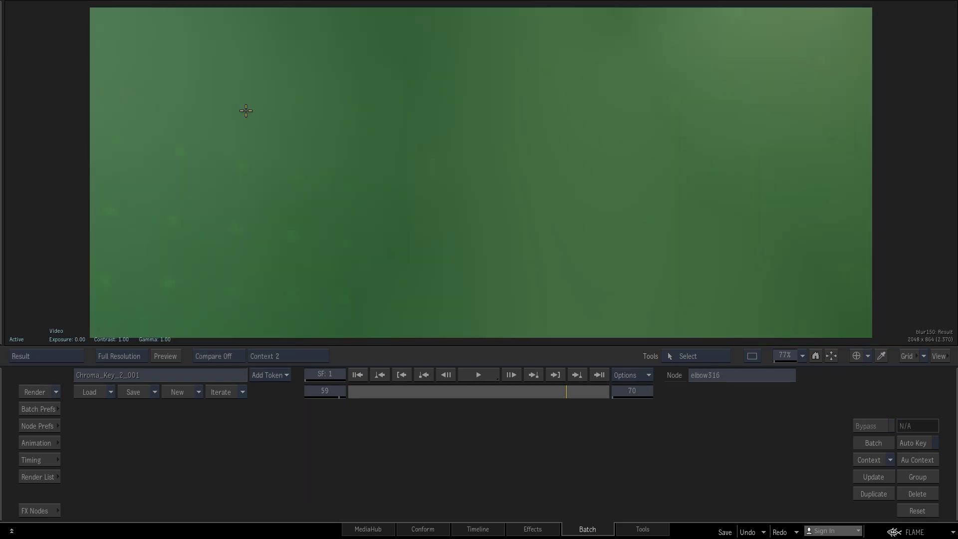
# Step: Inspect the comp154 Subtract result with the viewer exposure raised to 5.69, and reset the exposure
pyautogui.press('F4')
pyautogui.click(578, 109)
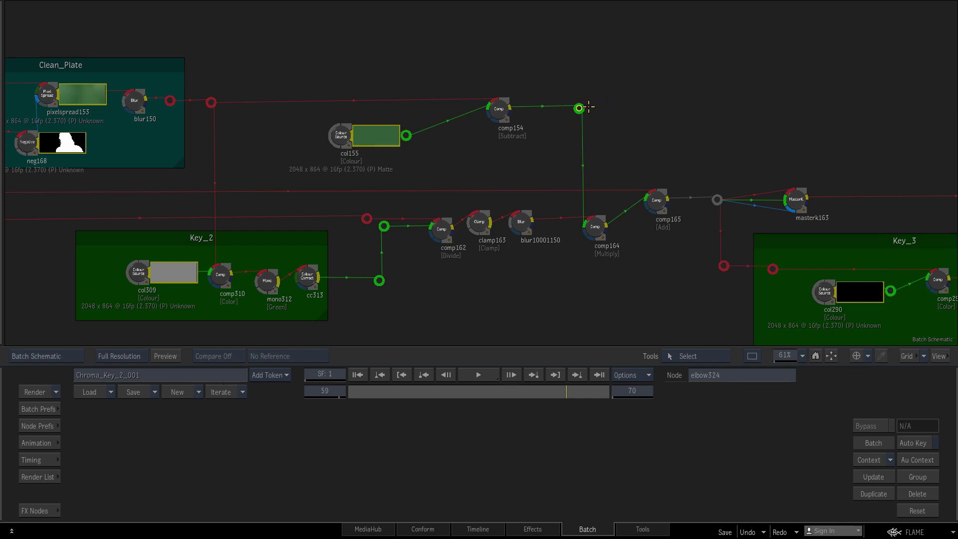
pyautogui.press('F4')
pyautogui.moveTo(534, 121); pyautogui.dragTo(695, 169)
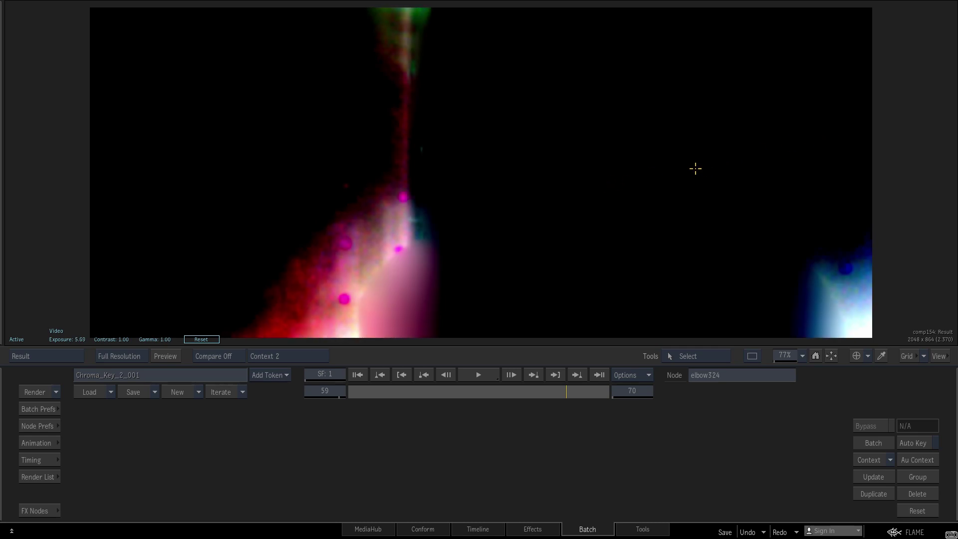
pyautogui.click(202, 339)
pyautogui.press('F4')
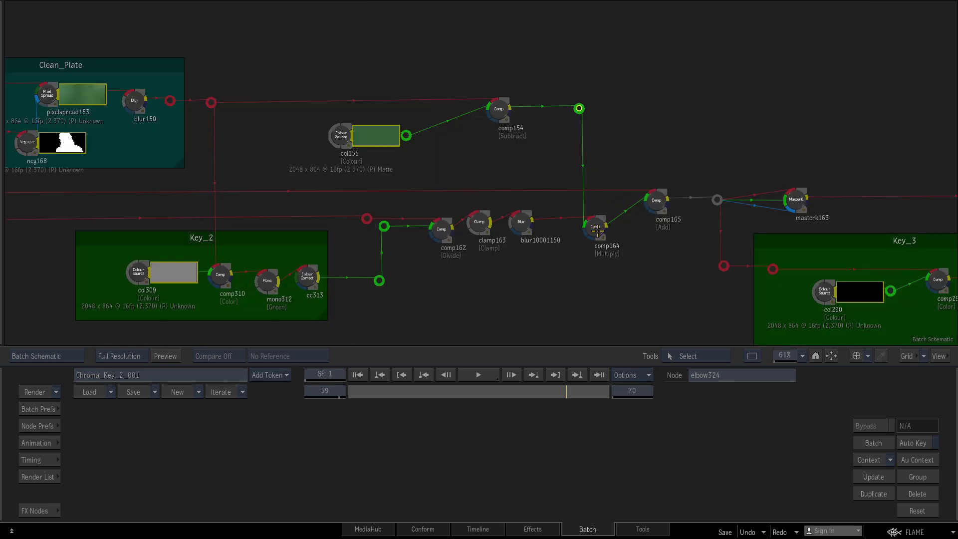
# Step: View the comp164 Multiply result
pyautogui.click(597, 232)
pyautogui.press('F1')
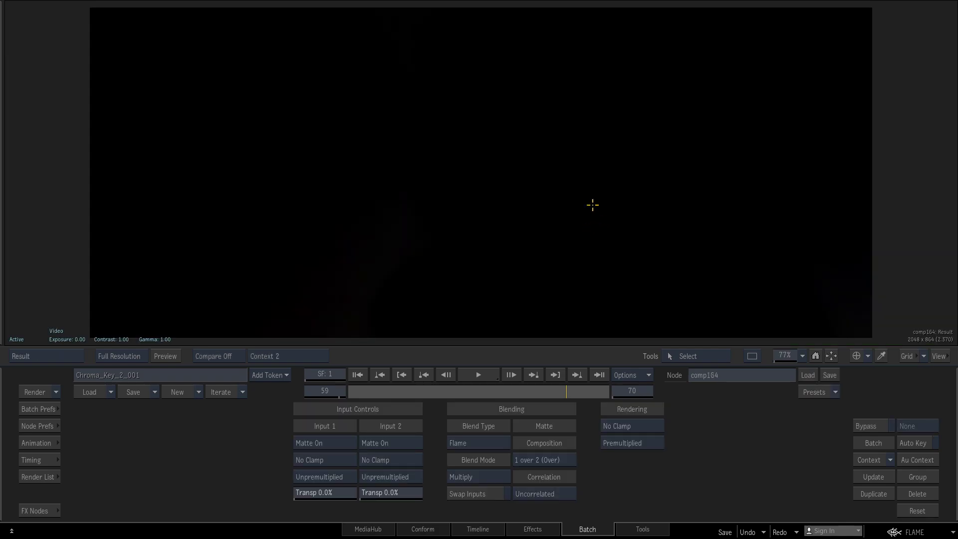
pyautogui.press('F4')
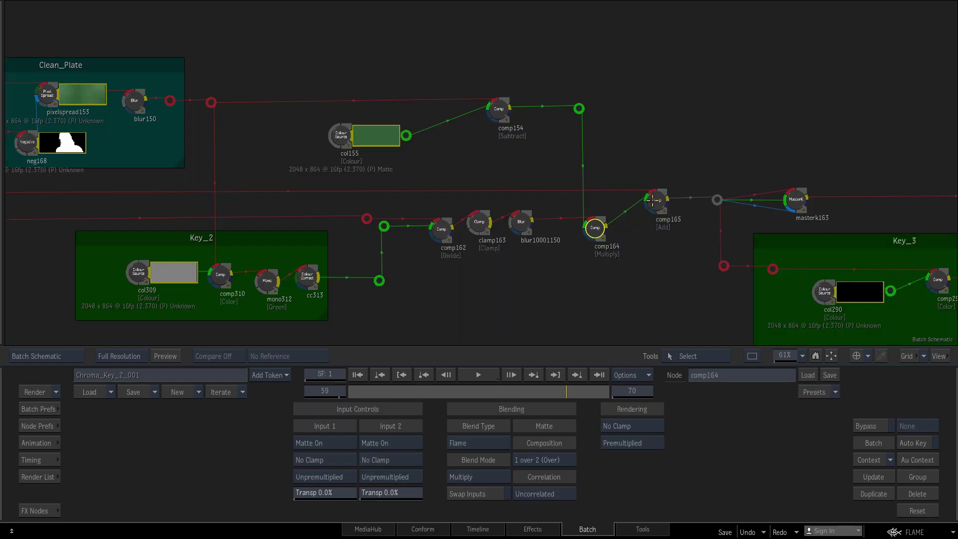
# Step: Add an elbow to the plate connection entering comp165 and view the image it carries
pyautogui.click(617, 191)
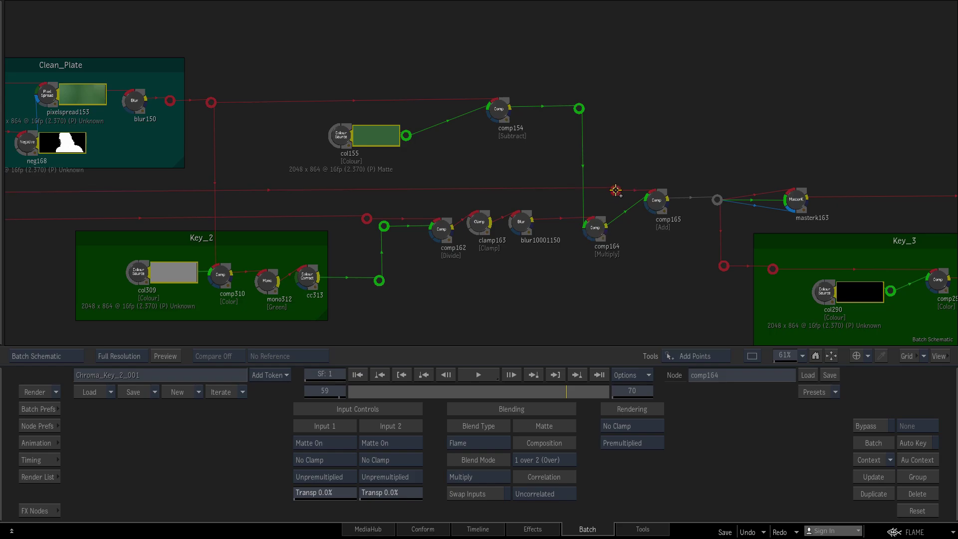
pyautogui.press('F1')
pyautogui.press('F4')
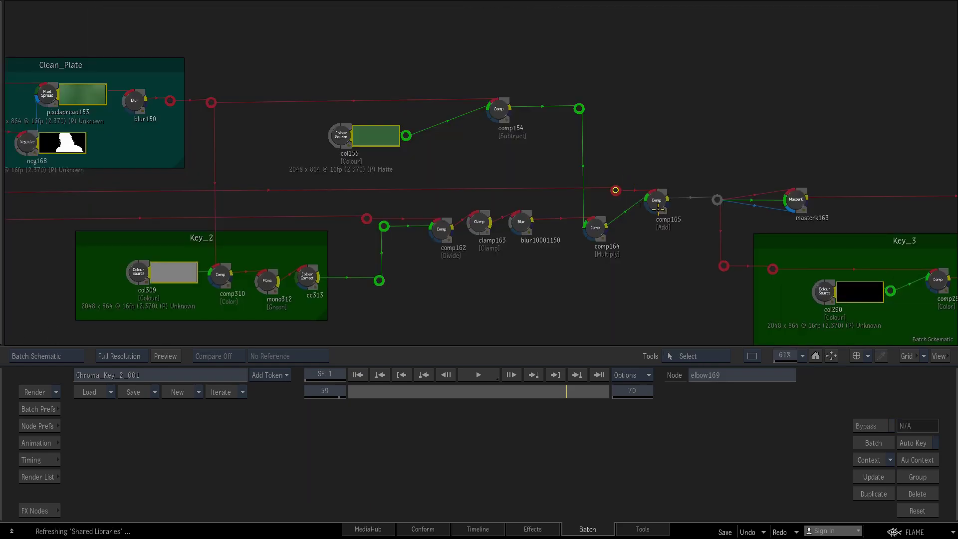
# Step: View the comp165 Add result and set that node as Context 2
pyautogui.click(655, 200)
pyautogui.press('F1')
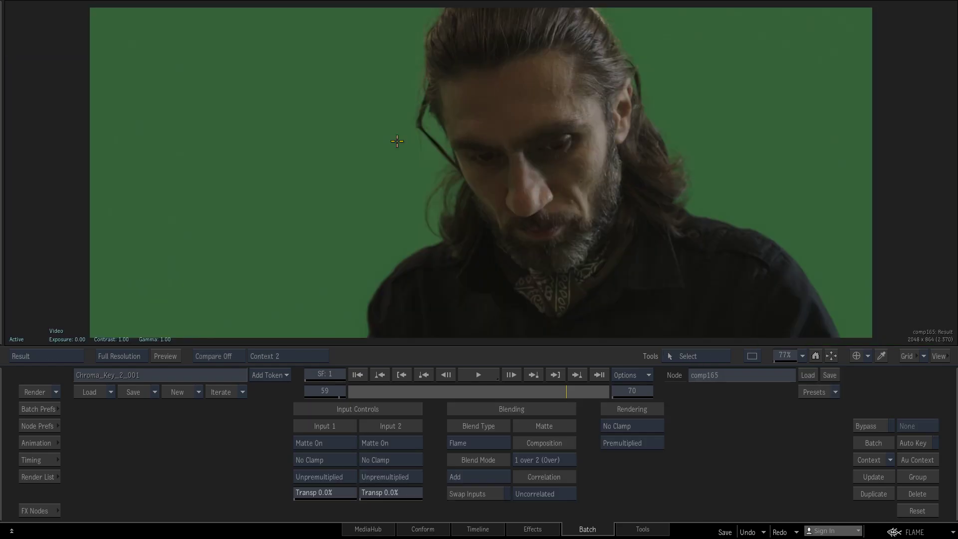
pyautogui.press('F4')
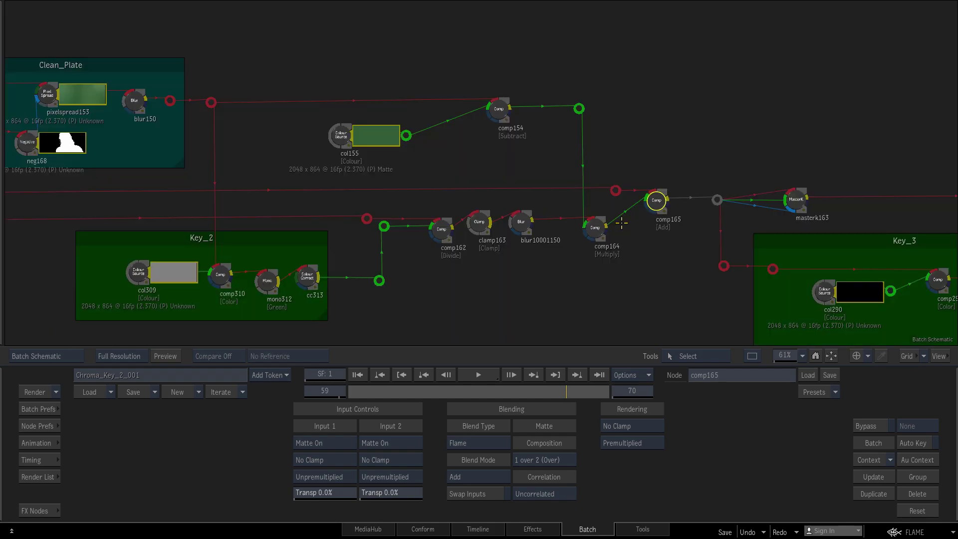
pyautogui.rightClick(656, 200)
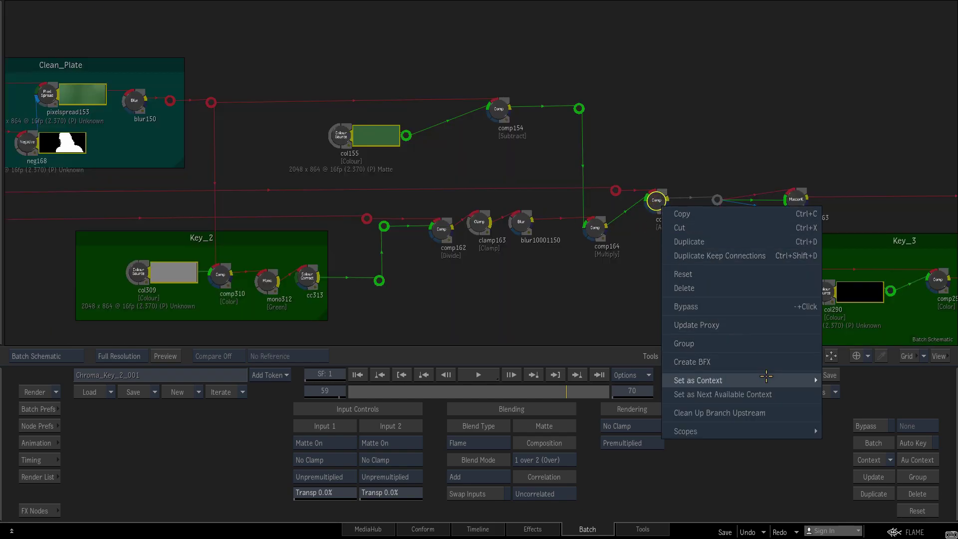
pyautogui.moveTo(765, 379)
# Step: Set the clrmgmt328 node in the Media group as Context 1
pyautogui.keyDown('ctrl'); pyautogui.moveTo(585, 304); pyautogui.dragTo(427, 305); pyautogui.keyUp('ctrl')
pyautogui.moveTo(426, 305); pyautogui.dragTo(833, 309)
pyautogui.moveTo(265, 286); pyautogui.dragTo(471, 284)
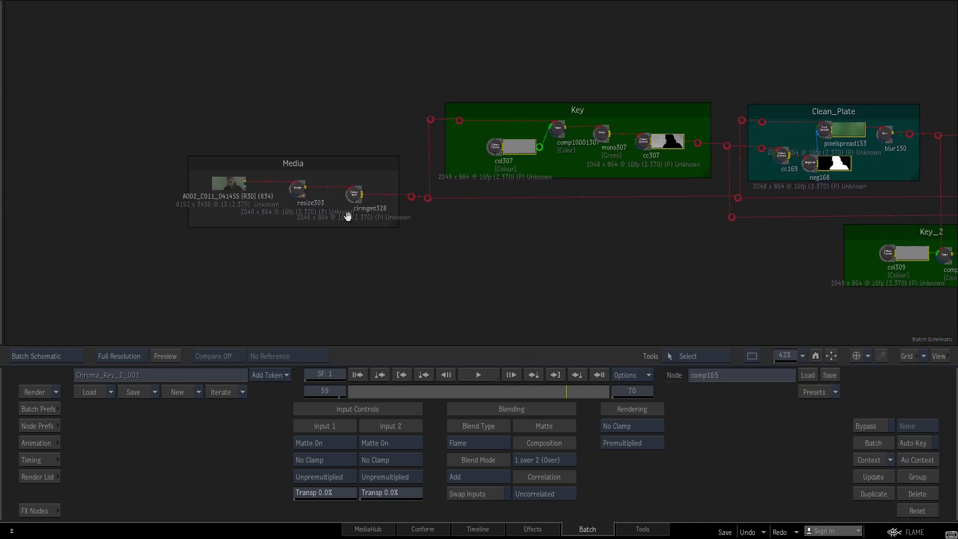
pyautogui.rightClick(354, 194)
pyautogui.moveTo(497, 369)
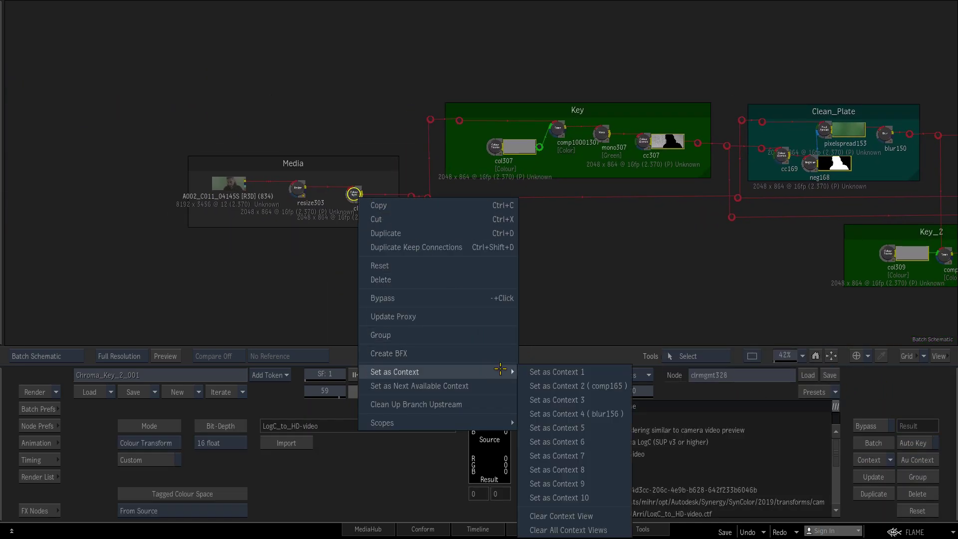
pyautogui.click(581, 372)
# Step: Compare the original plate in Context 1 with the evened green screen in Context 2
pyautogui.moveTo(806, 270); pyautogui.dragTo(491, 248, button='middle')
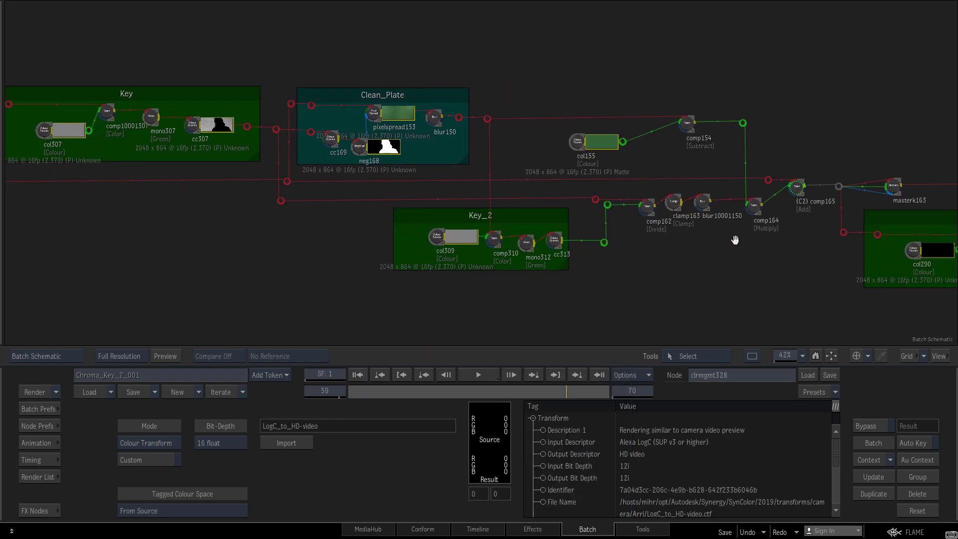
pyautogui.press('F1')
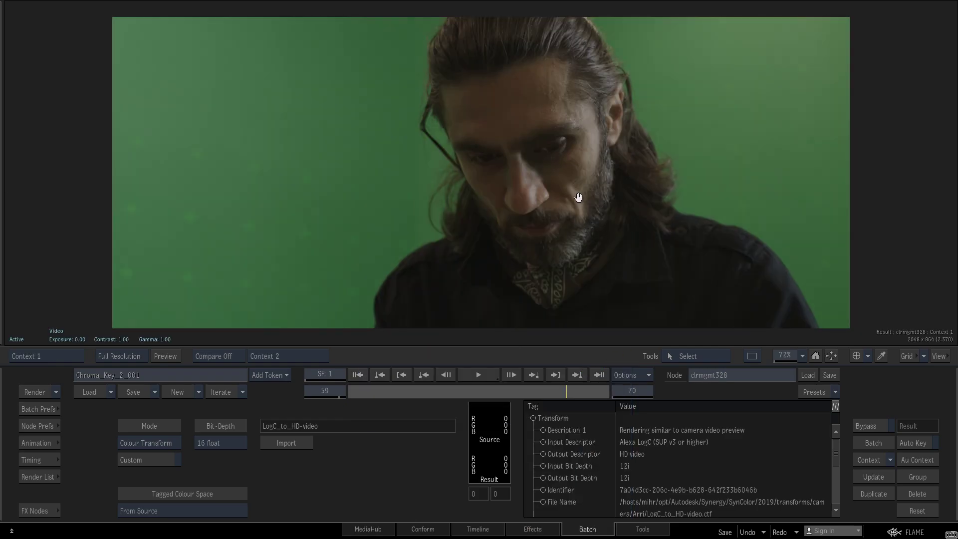
pyautogui.press('F2')
pyautogui.press('F1')
pyautogui.press('F2')
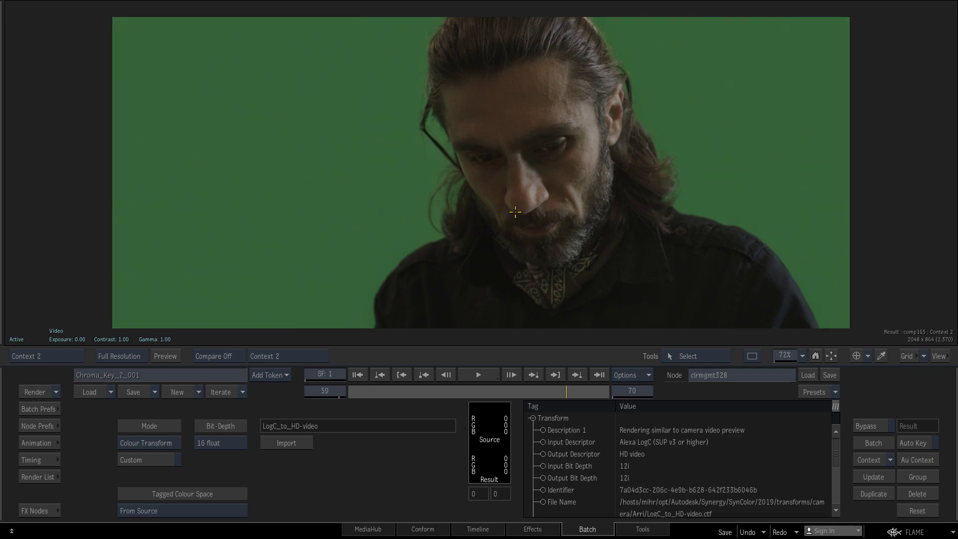
# Step: Raise the viewer exposure to 0.96 and compare Context 1 with Context 2 close up along the hairline
pyautogui.moveTo(531, 224); pyautogui.dragTo(663, 211)
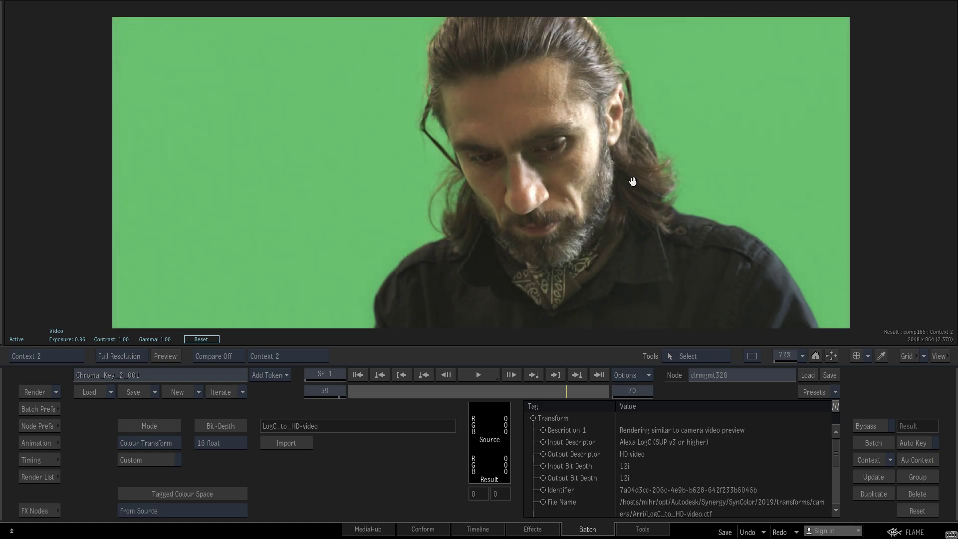
pyautogui.keyDown('ctrl'); pyautogui.moveTo(460, 225); pyautogui.dragTo(838, 150); pyautogui.keyUp('ctrl')
pyautogui.moveTo(517, 182); pyautogui.dragTo(564, 284)
pyautogui.moveTo(564, 36); pyautogui.dragTo(575, 220)
pyautogui.moveTo(482, 47); pyautogui.dragTo(541, 150)
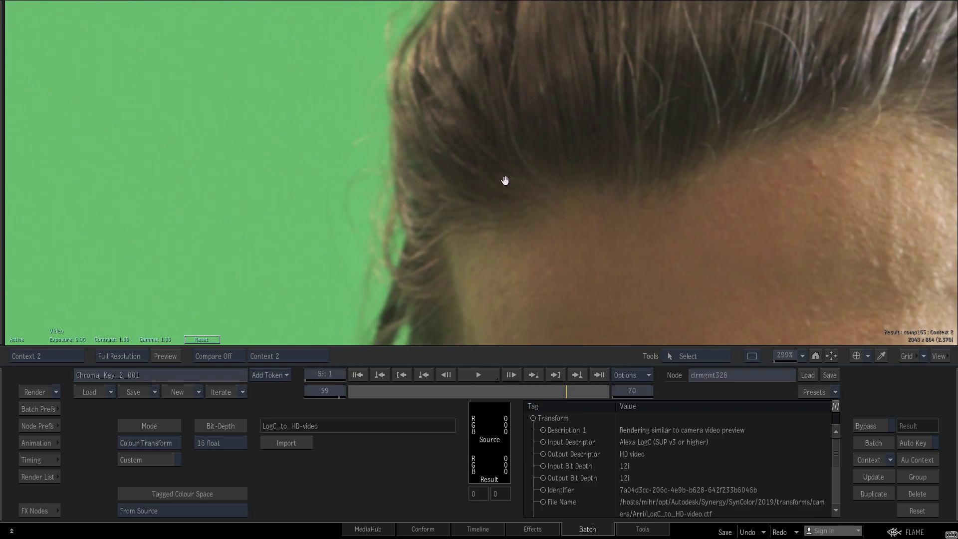
pyautogui.press('1')
pyautogui.press('2')
pyautogui.press('1')
pyautogui.press('2')
pyautogui.press('1')
pyautogui.press('2')
# Step: Compare both contexts close up around the temple and the loose hair strands beside the face
pyautogui.moveTo(496, 223); pyautogui.dragTo(533, 143)
pyautogui.press('1')
pyautogui.press('2')
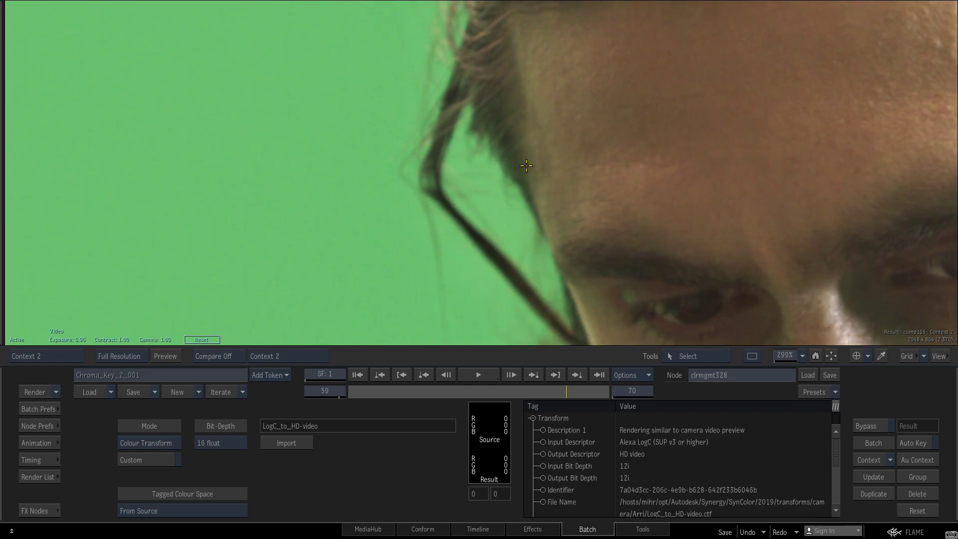
pyautogui.moveTo(559, 226); pyautogui.dragTo(547, 89)
pyautogui.press('1')
pyautogui.press('2')
# Step: Compare both contexts close up along the lower hair and the edge of the shoulder
pyautogui.moveTo(655, 247); pyautogui.dragTo(619, 79)
pyautogui.moveTo(636, 170); pyautogui.dragTo(624, 93)
pyautogui.press('1')
pyautogui.moveTo(809, 181); pyautogui.dragTo(941, 90)
pyautogui.moveTo(591, 246); pyautogui.dragTo(687, 194)
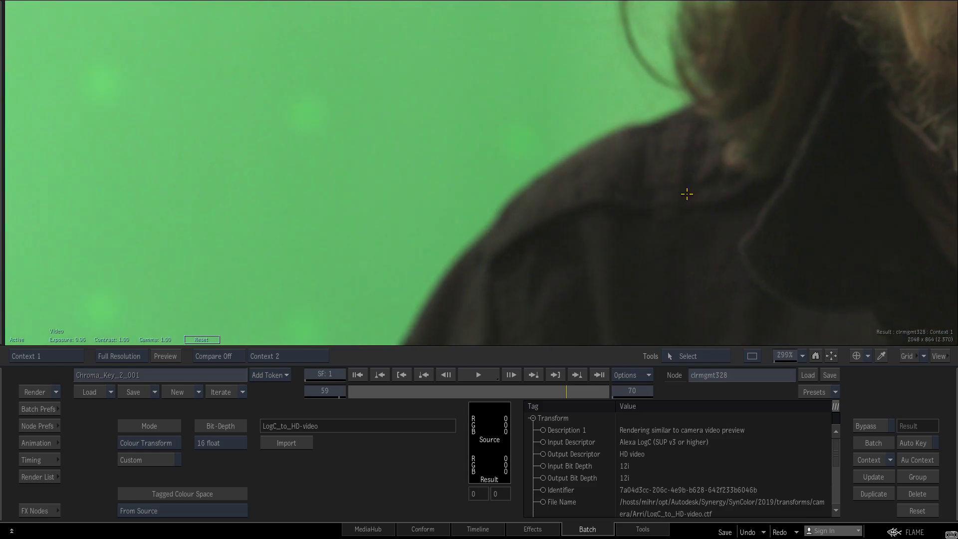
pyautogui.moveTo(473, 213); pyautogui.dragTo(878, 100, button='middle')
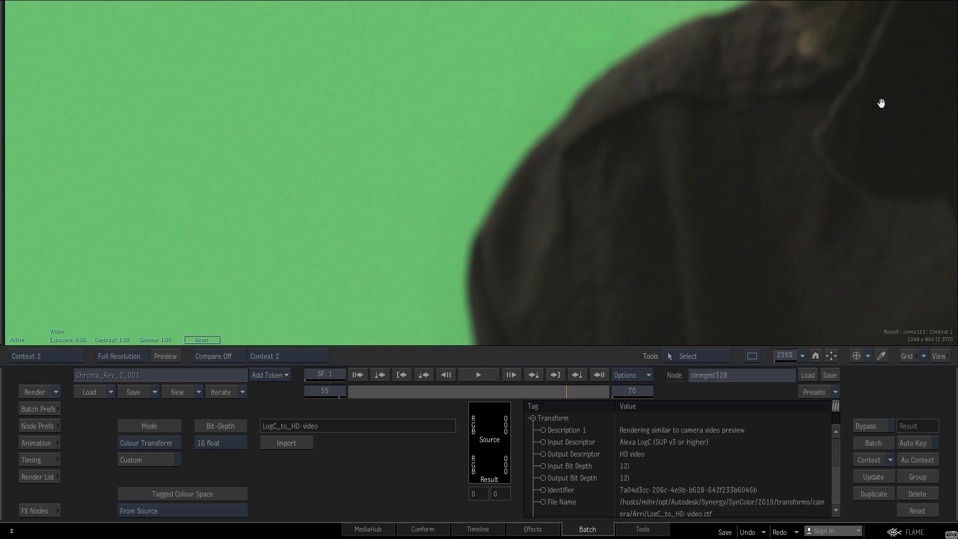
# Step: Compare Context 1 with Context 2 around the shoulder, beard and ear, and along the whole side of the hair
pyautogui.hotkey('ctrl', '2')
pyautogui.moveTo(839, 132); pyautogui.dragTo(711, 197, button='middle')
pyautogui.hotkey('ctrl', '1')
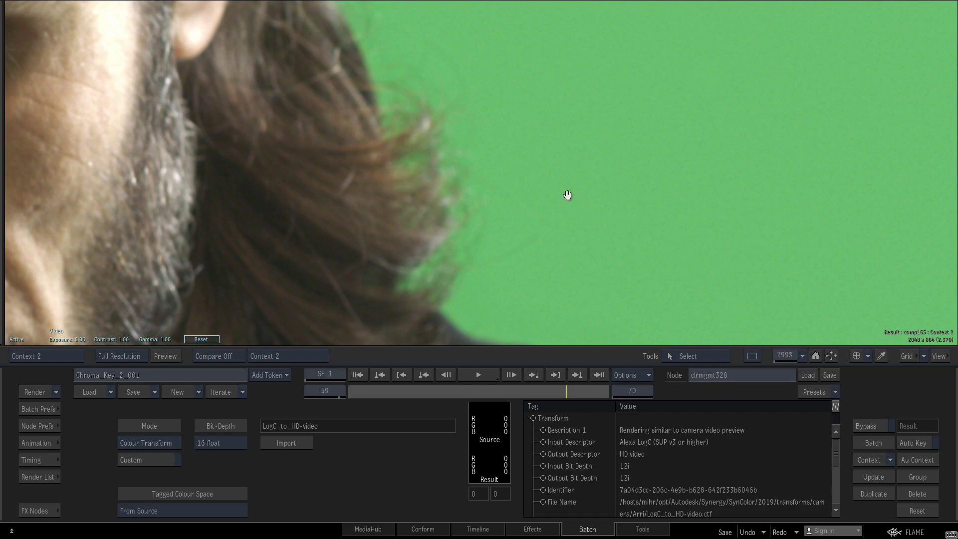
pyautogui.moveTo(567, 196); pyautogui.dragTo(688, 237, button='middle')
pyautogui.moveTo(577, 156); pyautogui.dragTo(535, 201, button='middle')
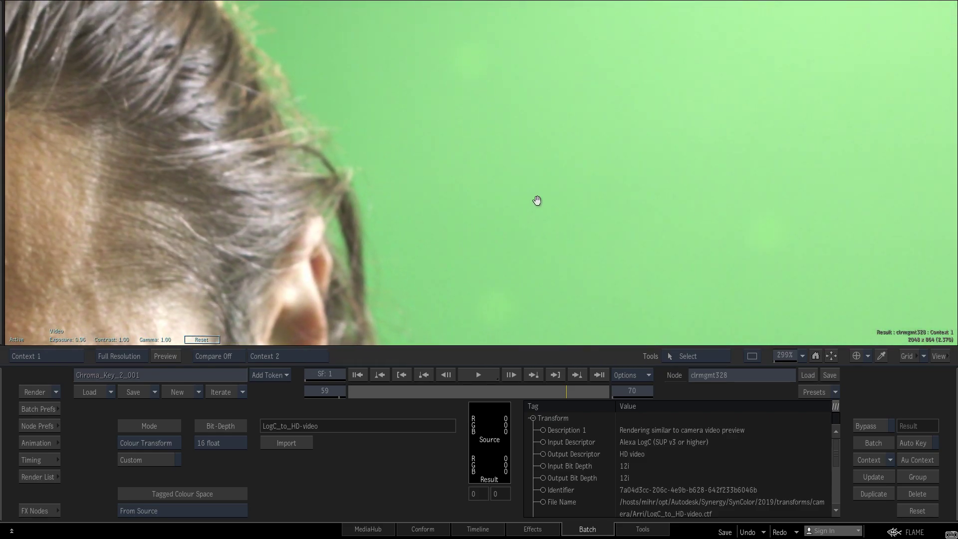
pyautogui.moveTo(786, 355); pyautogui.dragTo(684, 360)
pyautogui.press('2')
pyautogui.press('1')
pyautogui.press('2')
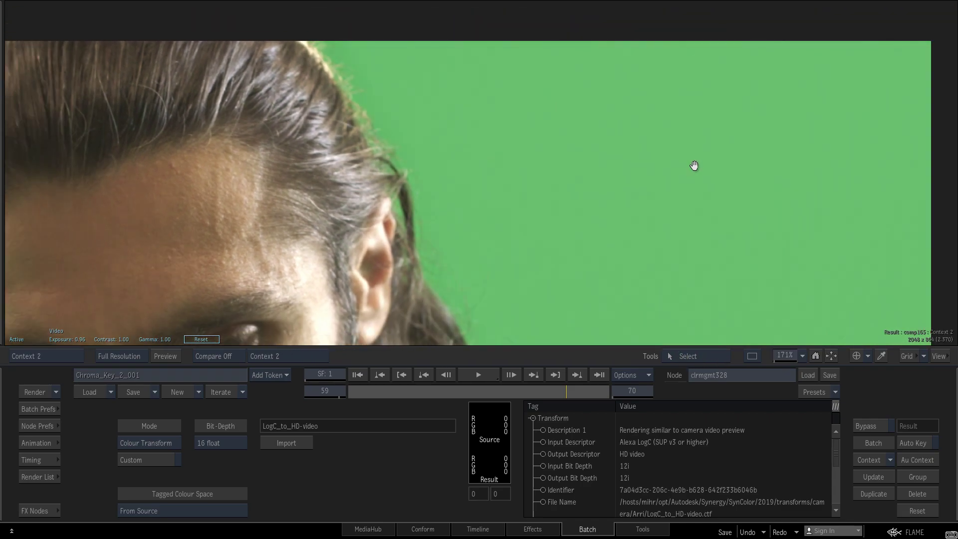
# Step: Add a Colour Correct node fed by the original plate below the Key group and view its result
pyautogui.press('Escape')
pyautogui.keyDown('ctrl'); pyautogui.moveTo(385, 287); pyautogui.dragTo(211, 284); pyautogui.keyUp('ctrl')
pyautogui.moveTo(211, 279); pyautogui.dragTo(468, 254, button='middle')
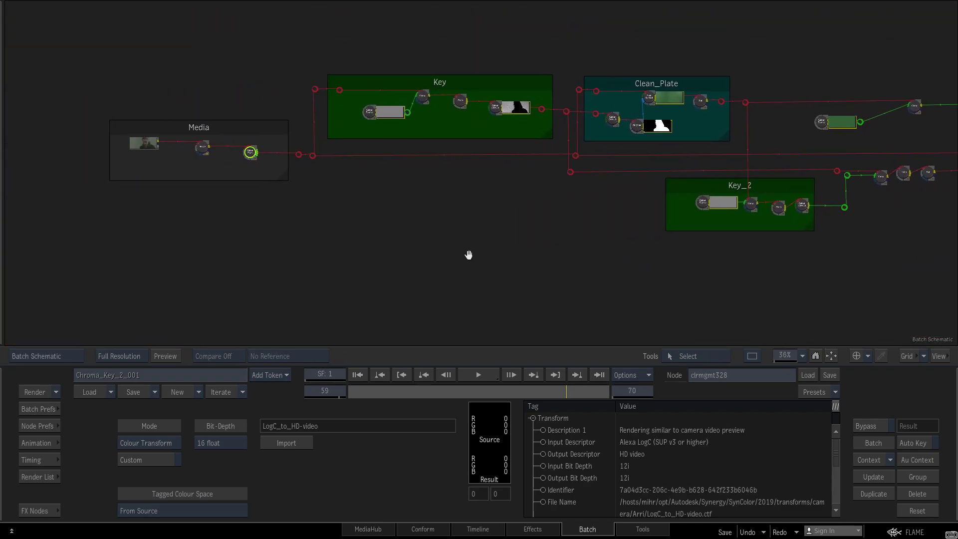
pyautogui.click(55, 510)
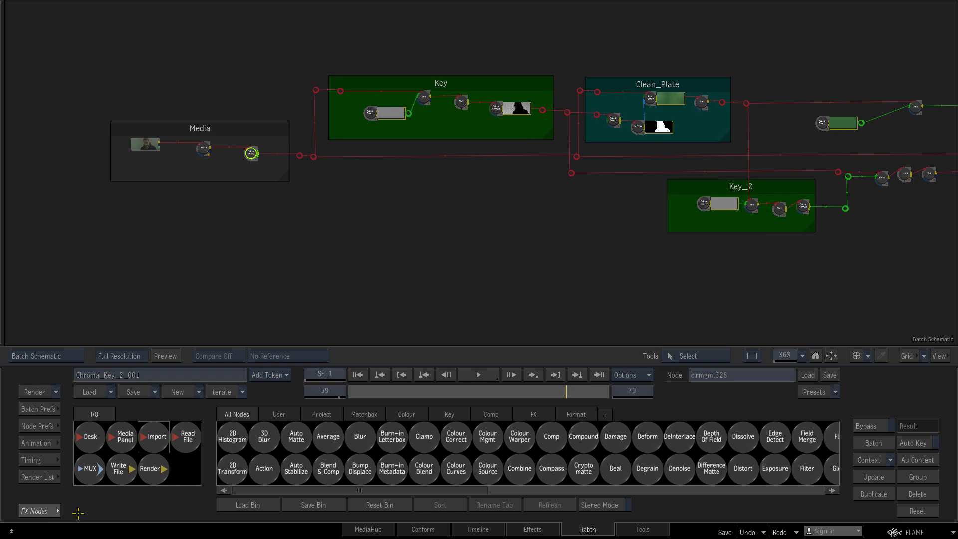
pyautogui.click(423, 415)
pyautogui.moveTo(233, 468); pyautogui.dragTo(368, 251)
pyautogui.doubleClick(363, 252)
pyautogui.press('F4')
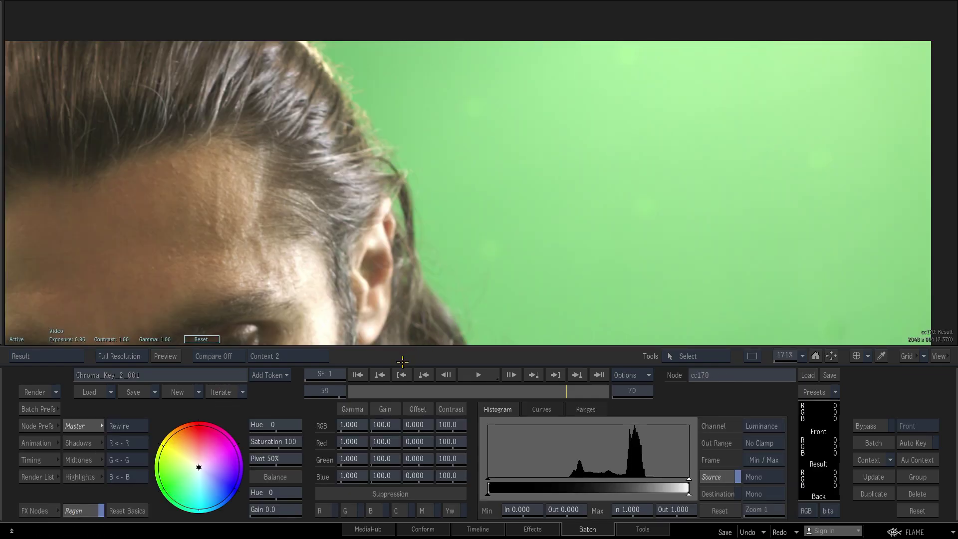
# Step: Set the new Colour Correct node's RGB contrast to 285 and its saturation to 0 to exaggerate the screen's unevenness
pyautogui.keyDown('ctrl'); pyautogui.moveTo(691, 176); pyautogui.dragTo(575, 192); pyautogui.keyUp('ctrl')
pyautogui.moveTo(575, 192); pyautogui.dragTo(672, 138)
pyautogui.moveTo(457, 424); pyautogui.dragTo(555, 412)
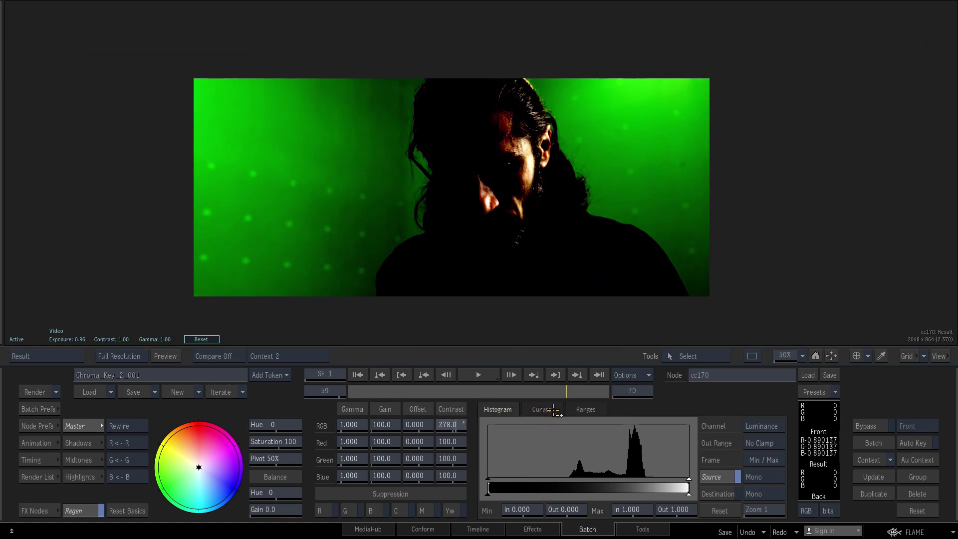
pyautogui.click(283, 442)
pyautogui.write('0')
pyautogui.press('Return')
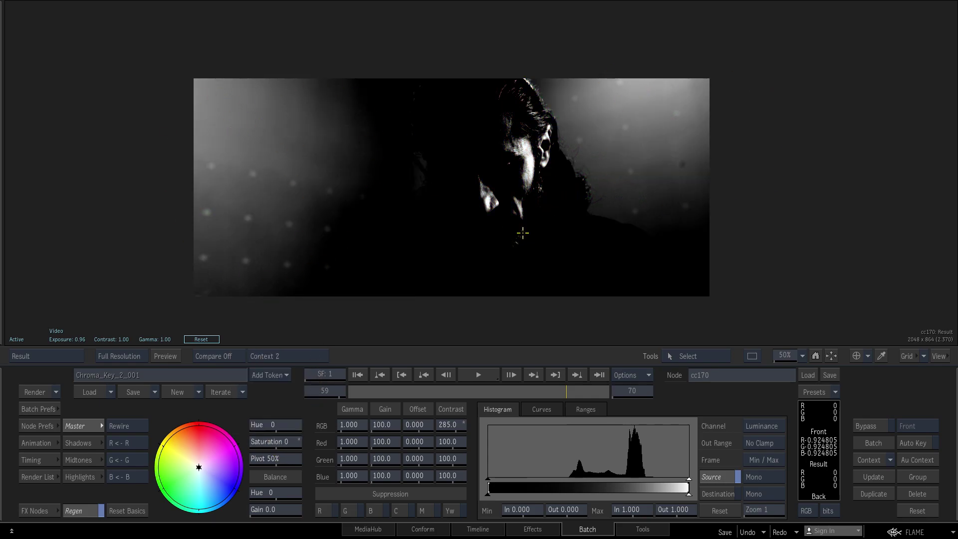
# Step: Feed the Colour Correct node from comp165 instead, view the evened screen's result and lower the RGB contrast
pyautogui.press('Escape')
pyautogui.moveTo(358, 210)
pyautogui.mouseDown()
pyautogui.moveTo(342, 274)
pyautogui.moveTo(388, 250)
pyautogui.moveTo(877, 249)
pyautogui.moveTo(524, 258)
pyautogui.moveTo(646, 244)
pyautogui.moveTo(472, 246)
pyautogui.mouseUp()
pyautogui.keyDown('shift'); pyautogui.moveTo(324, 295); pyautogui.dragTo(528, 257); pyautogui.keyUp('shift')
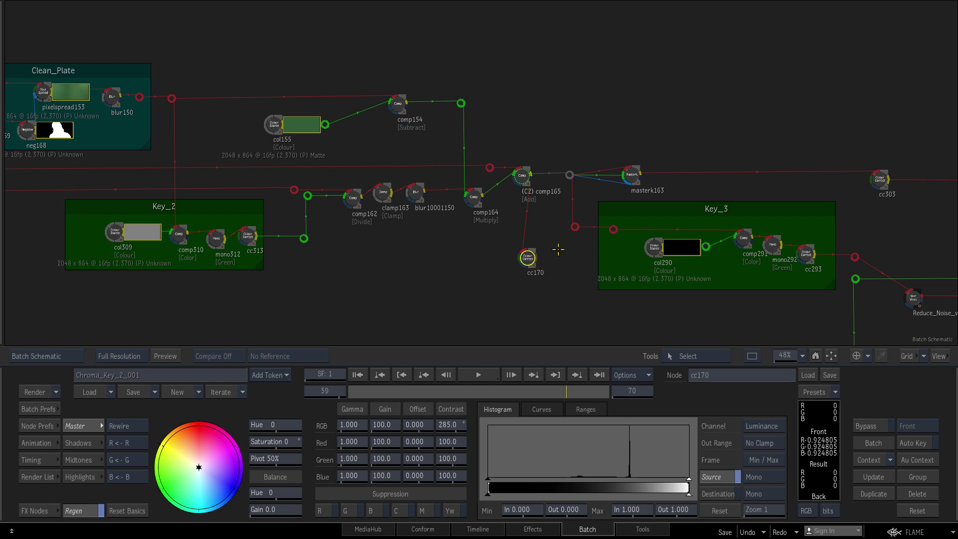
pyautogui.press('F4')
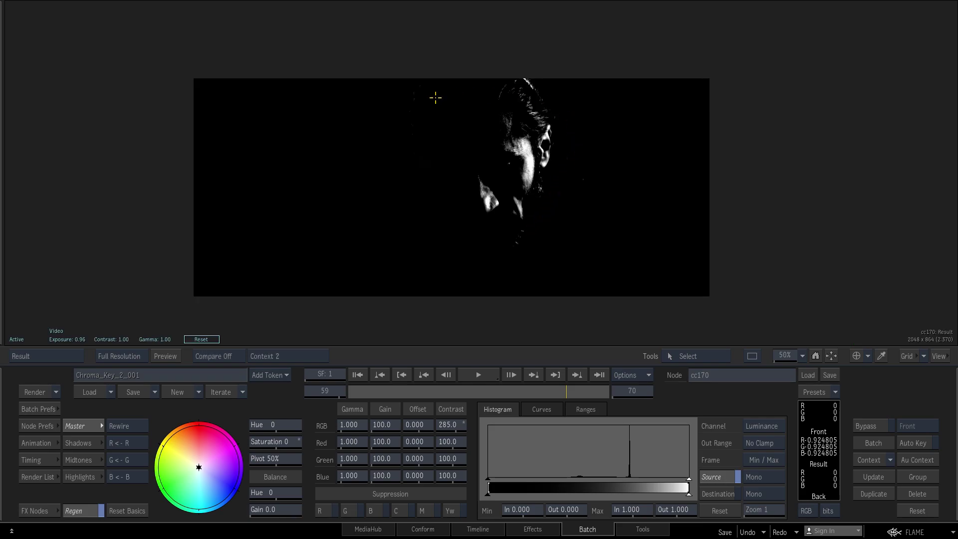
pyautogui.moveTo(449, 425); pyautogui.dragTo(387, 433)
# Step: Delete the temporary Colour Correct node connected to comp165 from the schematic
pyautogui.press('Escape')
pyautogui.moveTo(520, 260); pyautogui.dragTo(529, 536)
pyautogui.moveTo(543, 278); pyautogui.dragTo(367, 259)
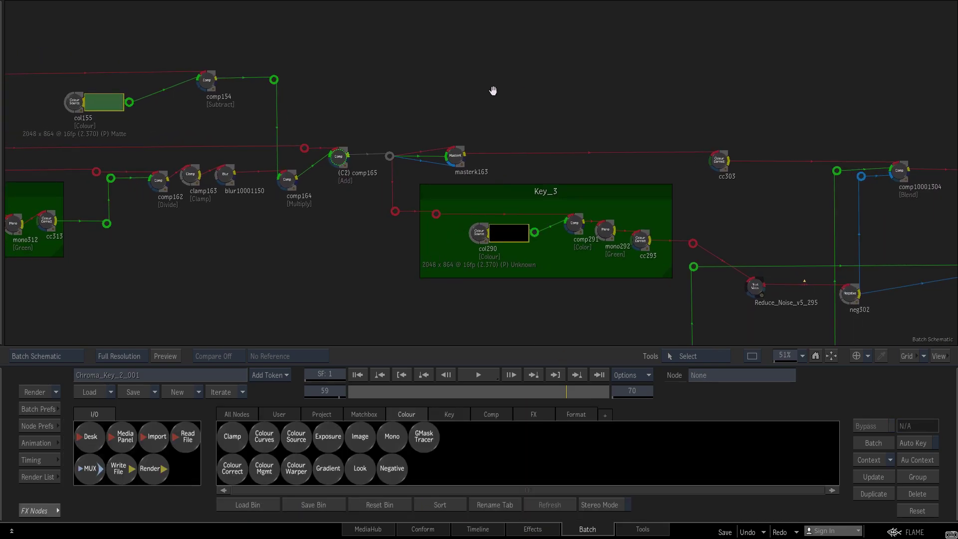
# Step: View the result of the Master Keyer node masterk163 and reset the viewer exposure
pyautogui.moveTo(492, 90); pyautogui.dragTo(433, 77, button='middle')
pyautogui.scroll(1, 432, 77)
pyautogui.click(404, 204)
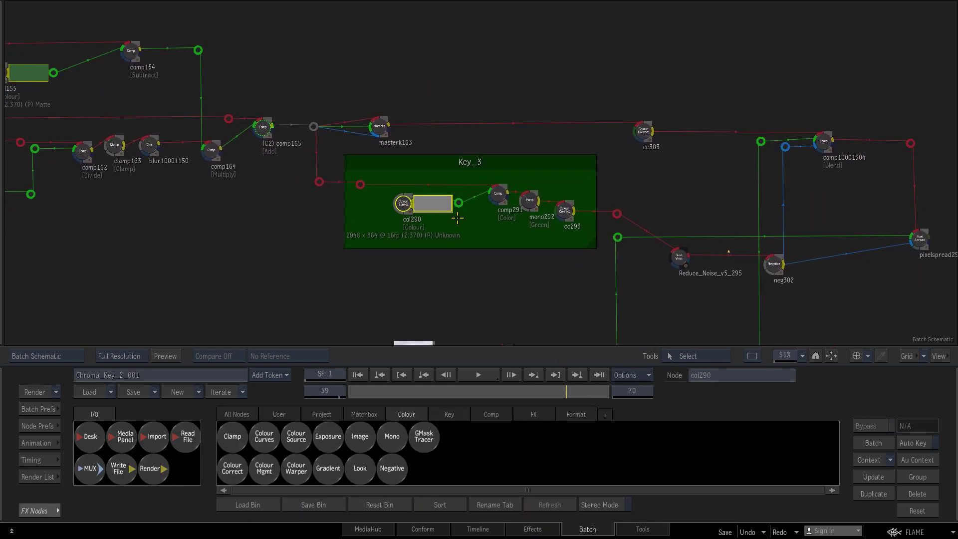
pyautogui.click(379, 125)
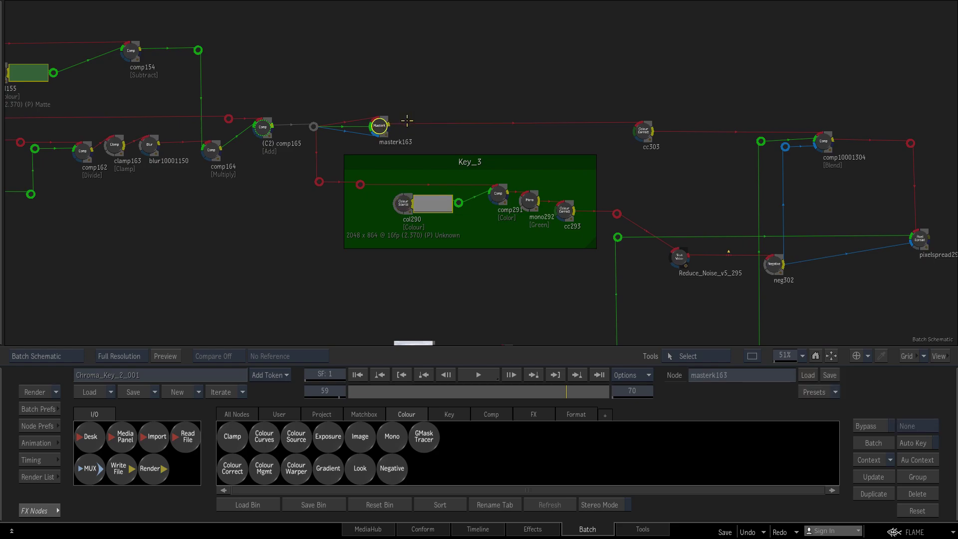
pyautogui.doubleClick(379, 125)
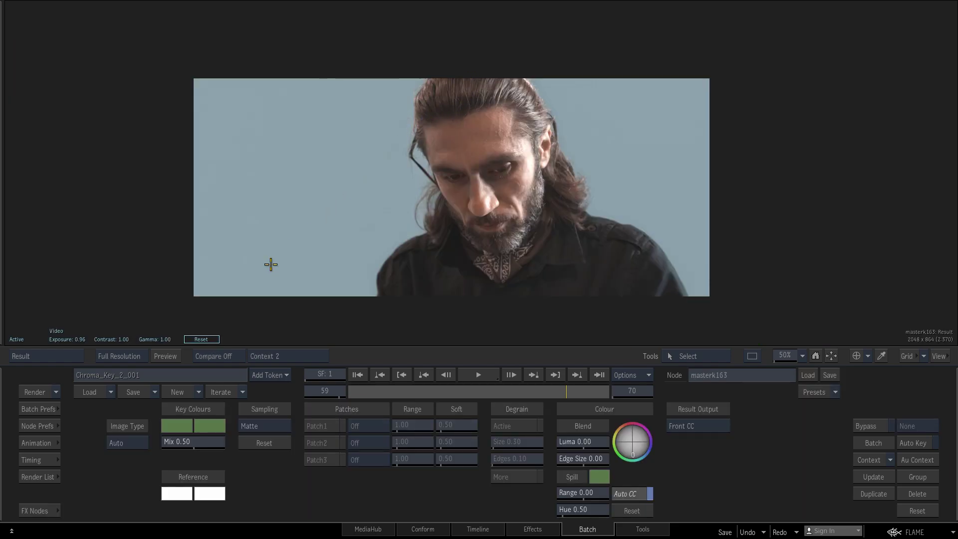
pyautogui.click(208, 339)
pyautogui.press('Escape')
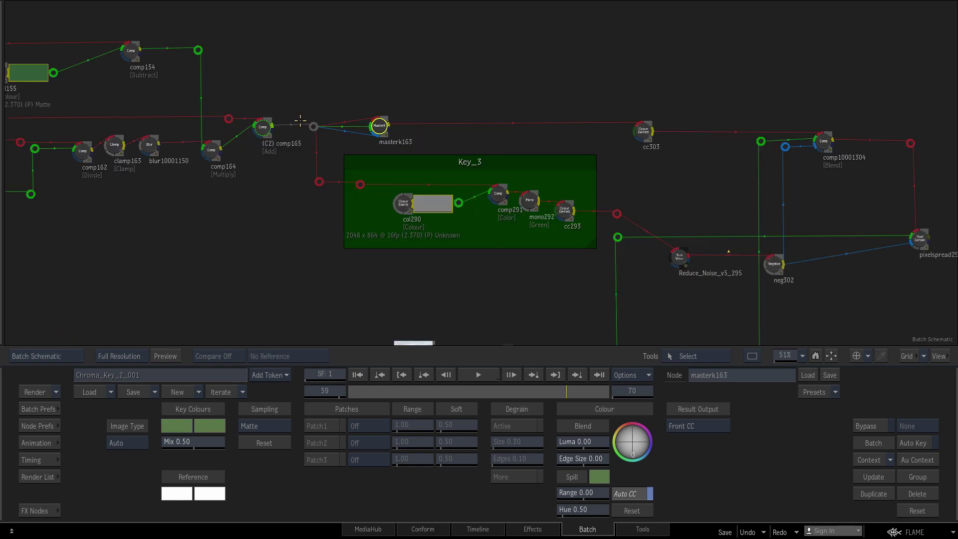
# Step: Compare the result of comp165 with the despilled result of the Master Keyer masterk163
pyautogui.click(266, 130)
pyautogui.press('F4')
pyautogui.press('Escape')
pyautogui.click(379, 126)
pyautogui.press('F4')
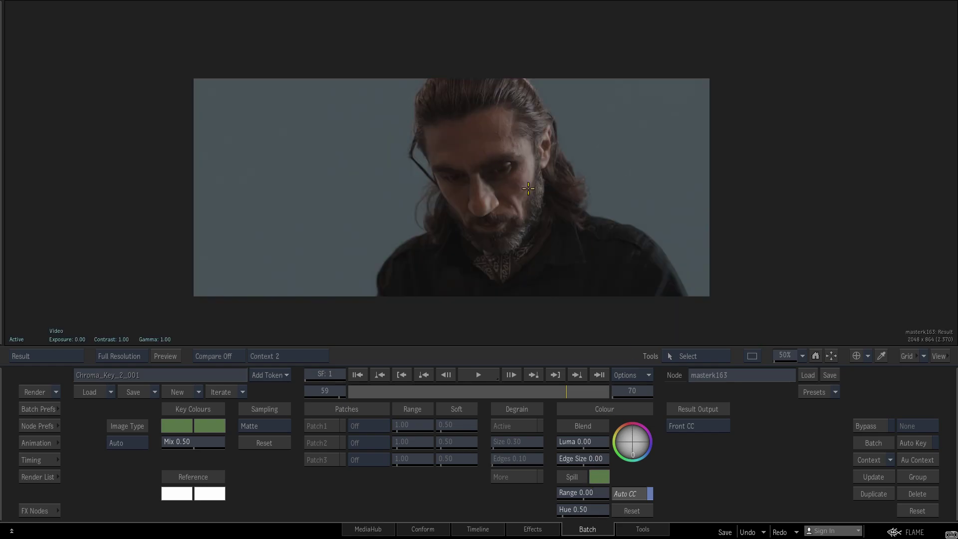
# Step: Switch the Master Keyer's Result Output to Result and back to Front CC to compare the two outputs
pyautogui.click(695, 427)
pyautogui.click(708, 440)
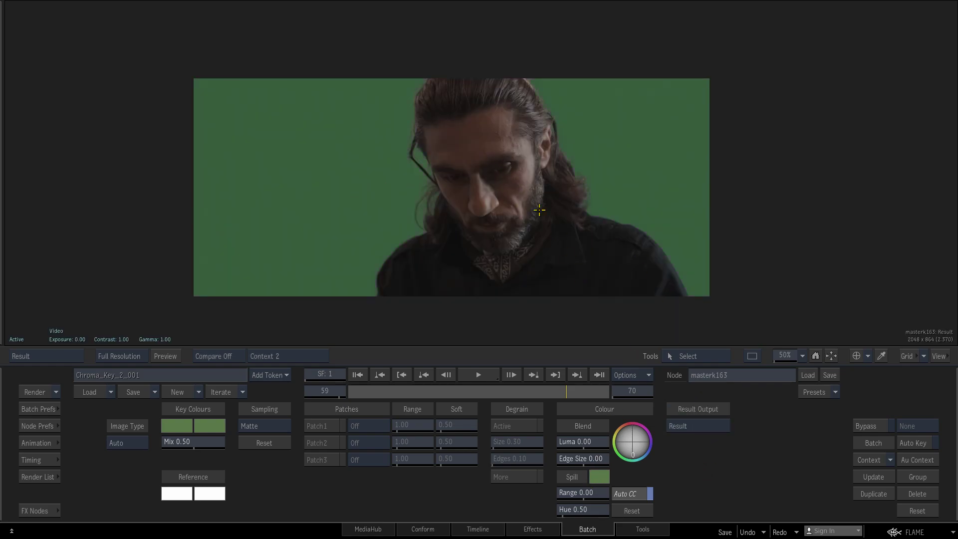
pyautogui.click(711, 424)
pyautogui.click(698, 412)
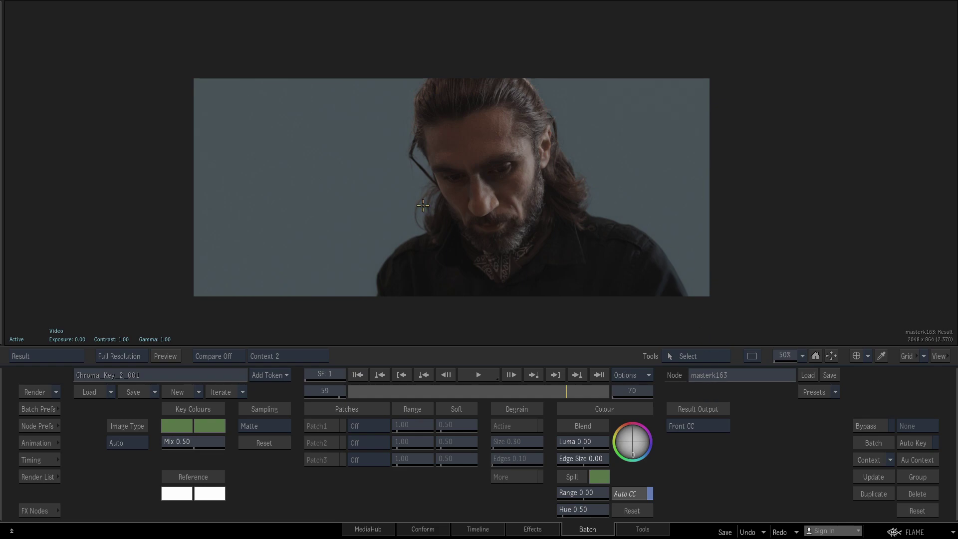
pyautogui.press('`')
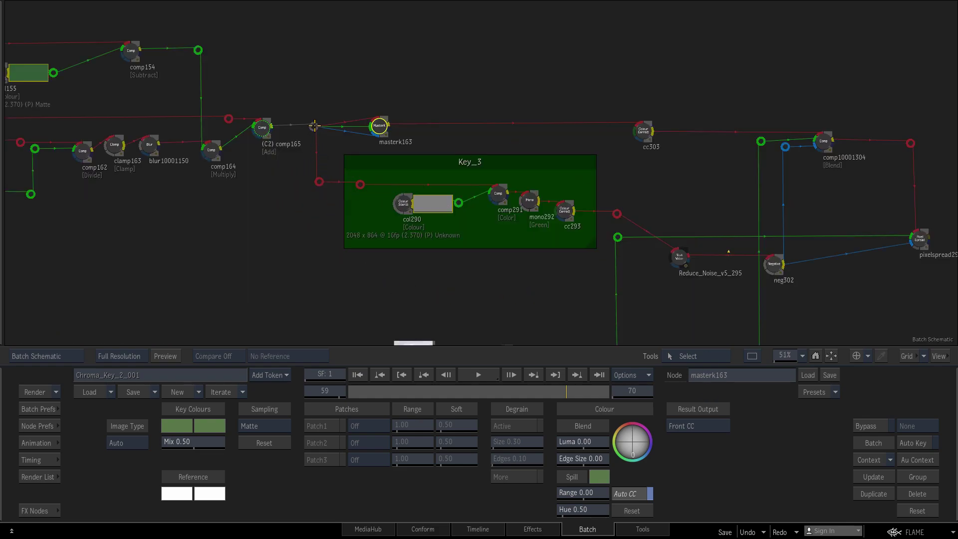
# Step: View the matte from the Key_3 group's Colour Correct node cc293 and examine its background grain and hair edges
pyautogui.keyDown('ctrl'); pyautogui.moveTo(526, 280); pyautogui.dragTo(542, 280); pyautogui.keyUp('ctrl')
pyautogui.moveTo(542, 281); pyautogui.dragTo(421, 234)
pyautogui.click(457, 166)
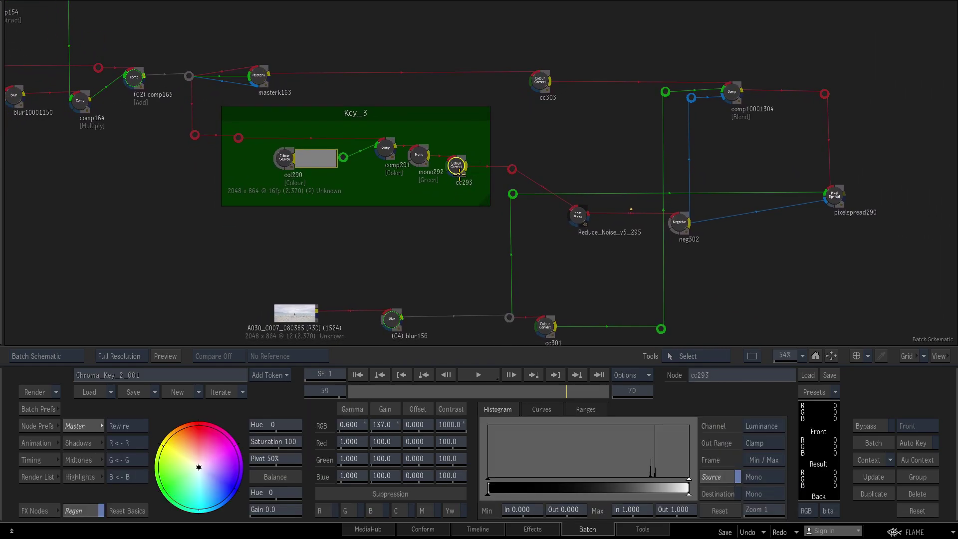
pyautogui.press('F4')
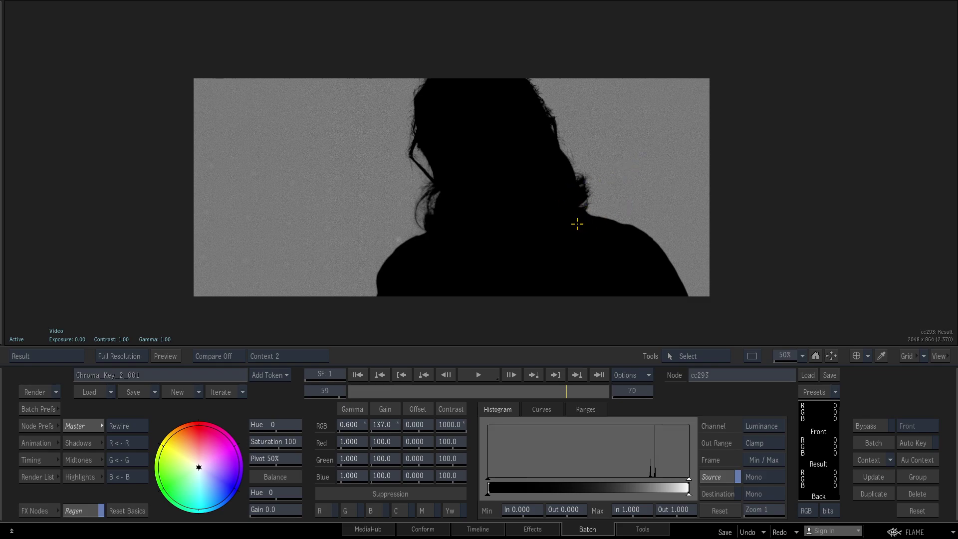
pyautogui.keyDown('ctrl'); pyautogui.moveTo(510, 222); pyautogui.dragTo(694, 196); pyautogui.keyUp('ctrl')
pyautogui.moveTo(665, 189); pyautogui.dragTo(479, 289)
pyautogui.keyDown('ctrl'); pyautogui.moveTo(553, 232); pyautogui.dragTo(506, 234); pyautogui.keyUp('ctrl')
pyautogui.moveTo(506, 233); pyautogui.dragTo(733, 104)
pyautogui.moveTo(601, 190); pyautogui.dragTo(554, 208)
pyautogui.moveTo(453, 170); pyautogui.dragTo(460, 165, button='middle')
pyautogui.press('`')
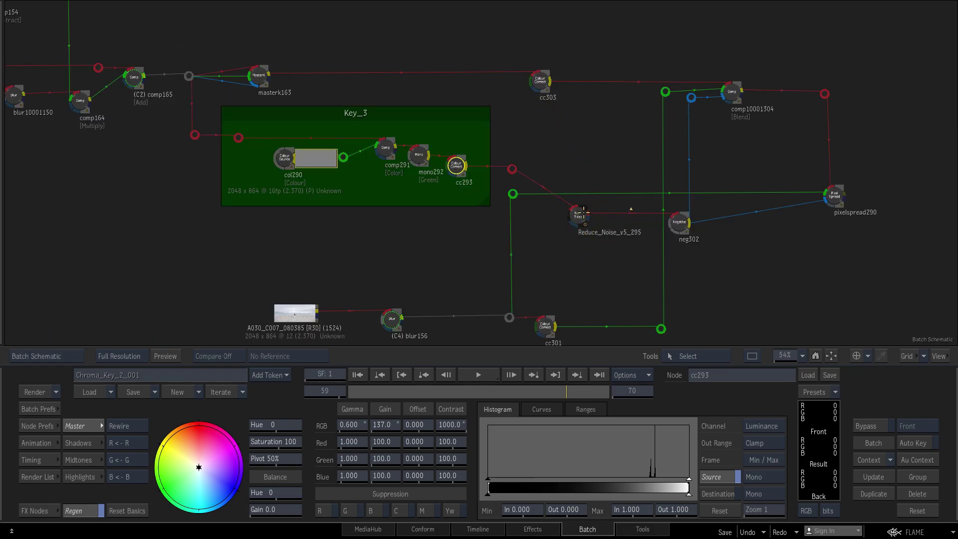
# Step: View the result of the Reduce_Noise_v5_295 node and examine the matte's background and hair detail close up
pyautogui.click(579, 215)
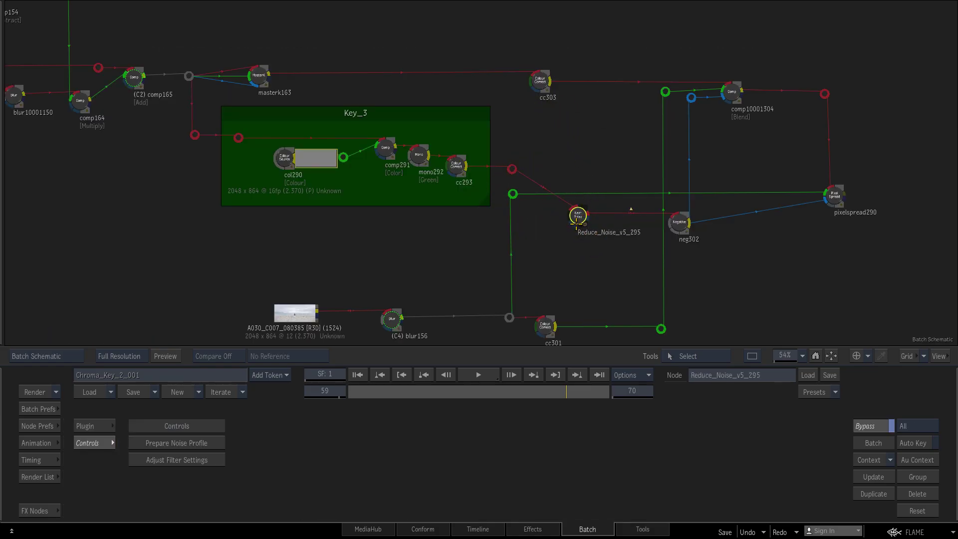
pyautogui.press('`')
pyautogui.scroll(3, 454, 223)
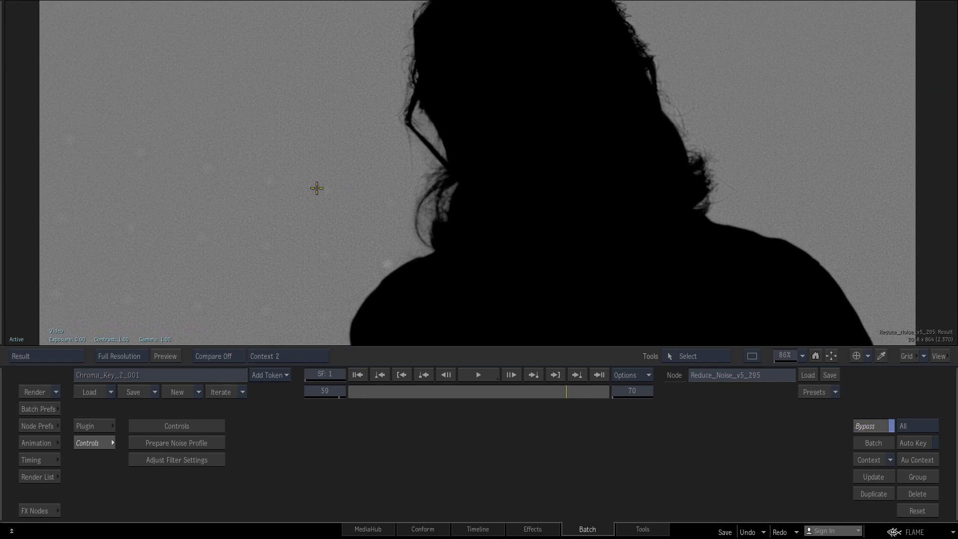
pyautogui.hotkey('ctrl', 'b')
pyautogui.moveTo(768, 141); pyautogui.dragTo(787, 149)
pyautogui.moveTo(681, 162); pyautogui.dragTo(481, 263)
pyautogui.keyDown('ctrl'); pyautogui.moveTo(574, 207); pyautogui.dragTo(508, 231); pyautogui.keyUp('ctrl')
pyautogui.moveTo(524, 216); pyautogui.dragTo(599, 278)
pyautogui.moveTo(574, 180); pyautogui.dragTo(619, 233)
# Step: Toggle the bypass of the Reduce Noise node and leave the node bypassed
pyautogui.click(867, 425)
pyautogui.click(866, 426)
pyautogui.press('Escape')
pyautogui.click(869, 426)
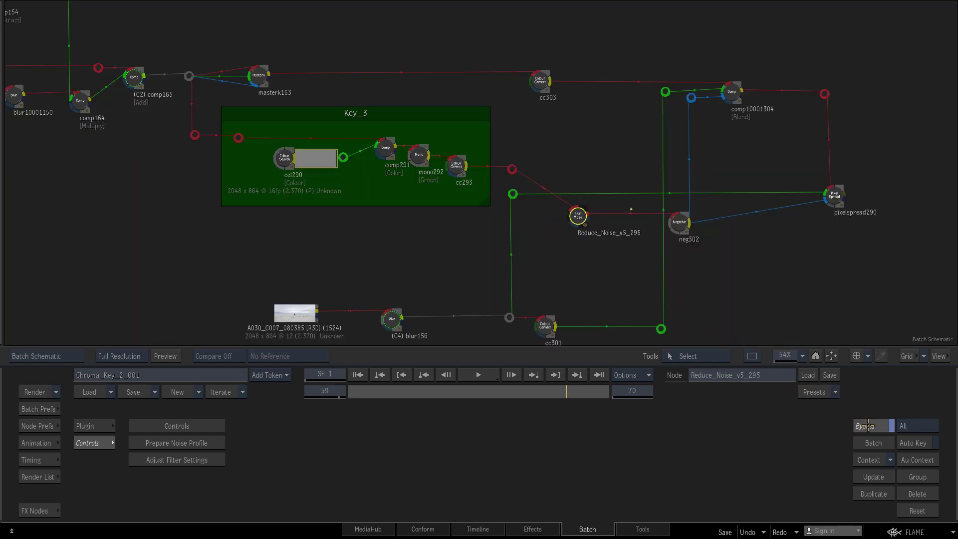
# Step: Compare the Master Keyer's despilled result with the brightened result of Colour Correct cc303, and check it at frame 45
pyautogui.moveTo(598, 138); pyautogui.dragTo(576, 135)
pyautogui.doubleClick(517, 77)
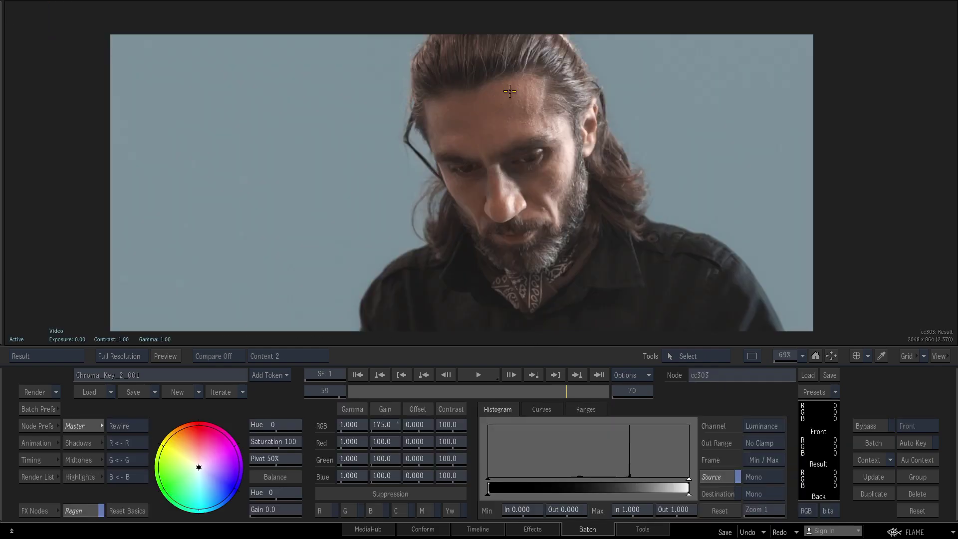
pyautogui.press('Escape')
pyautogui.doubleClick(238, 71)
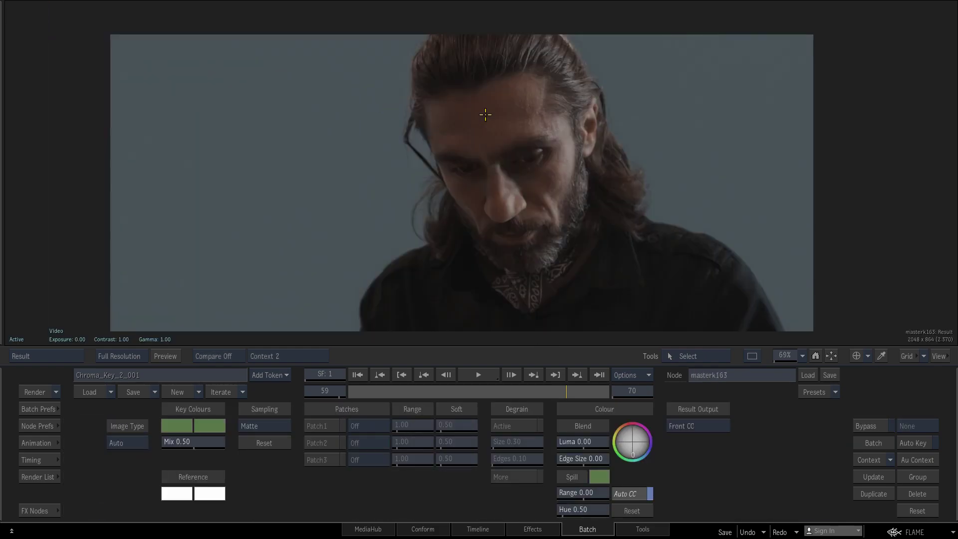
pyautogui.press('`')
pyautogui.doubleClick(517, 77)
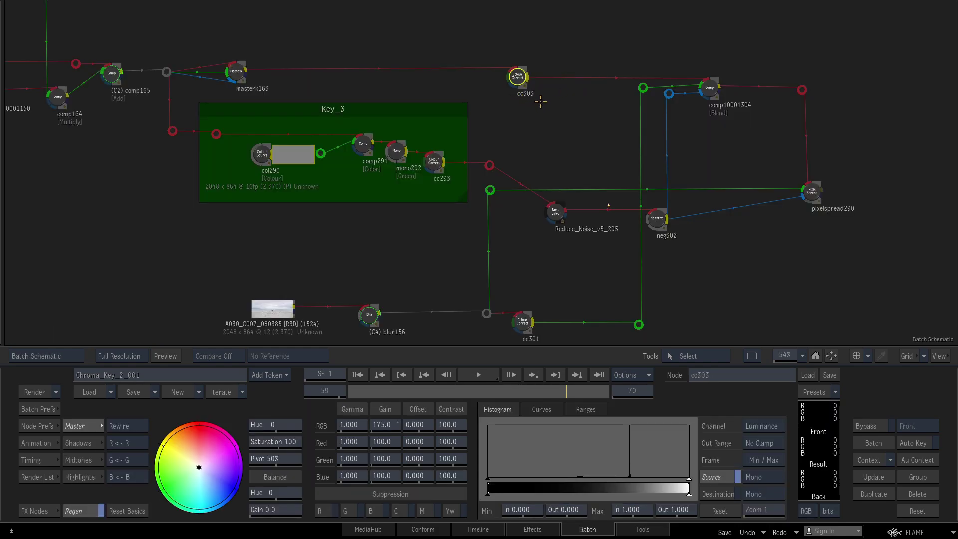
pyautogui.press('`')
pyautogui.moveTo(554, 392); pyautogui.dragTo(514, 393)
pyautogui.press('`')
# Step: View the defocused background from blur156 across several frames and compare it with the A030_C007_080385 source clip
pyautogui.click(376, 314)
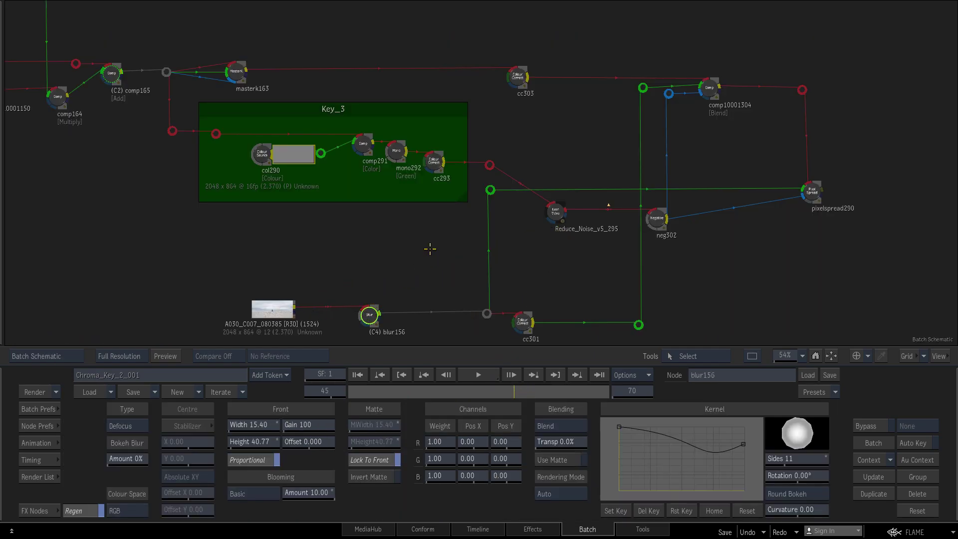
pyautogui.press('`')
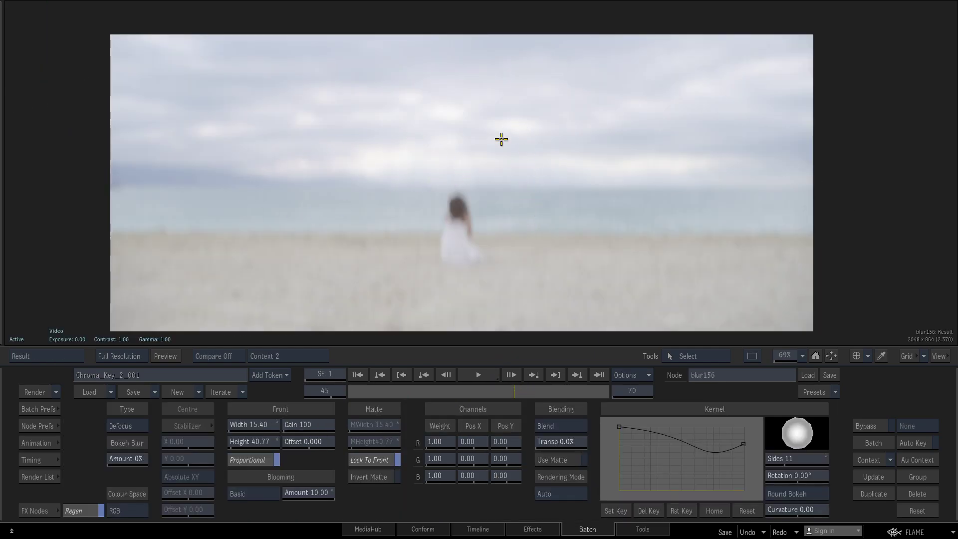
pyautogui.moveTo(419, 390); pyautogui.dragTo(580, 381)
pyautogui.press('`')
pyautogui.click(274, 306)
pyautogui.press('`')
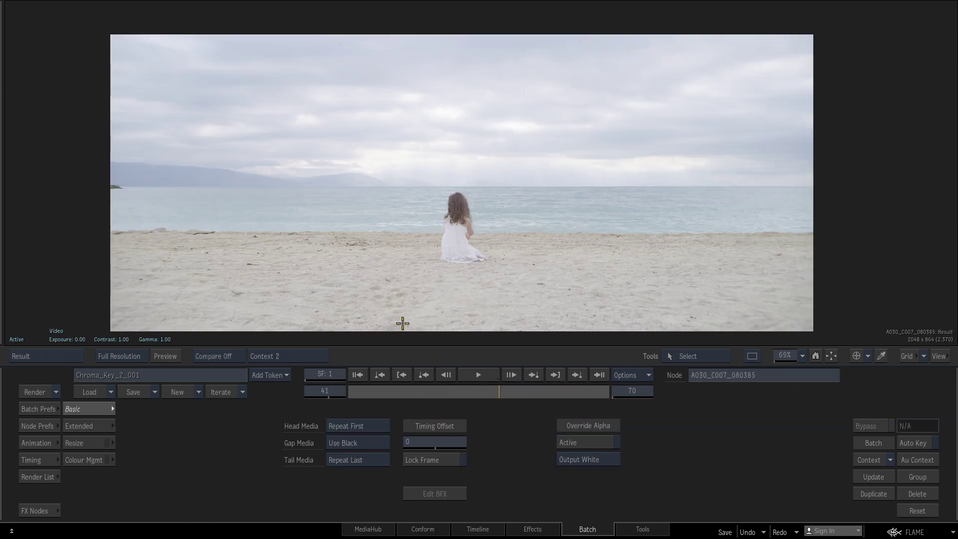
# Step: Play the blurred background of blur156 from frame 1, stop it and return to the schematic around the Blend comp
pyautogui.press('`')
pyautogui.click(370, 313)
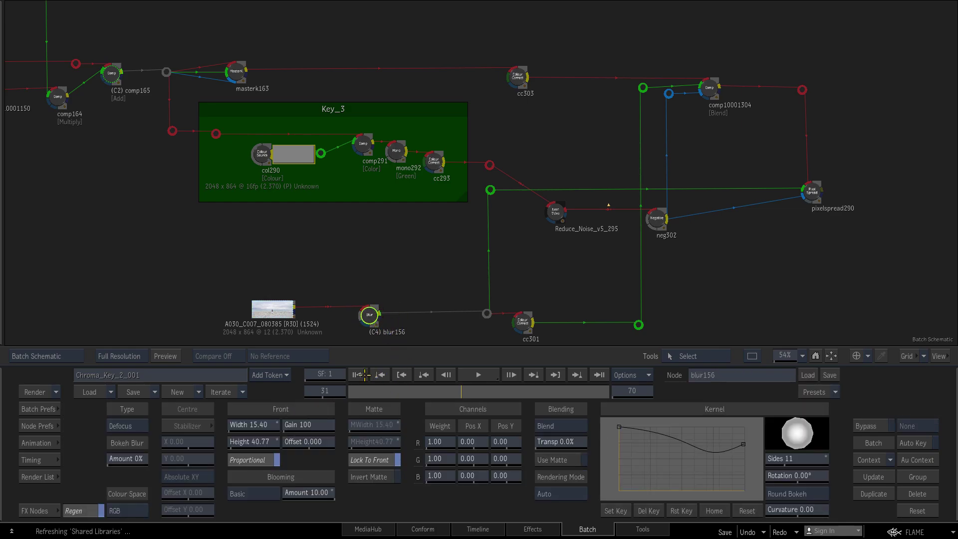
pyautogui.click(378, 325)
pyautogui.click(398, 374)
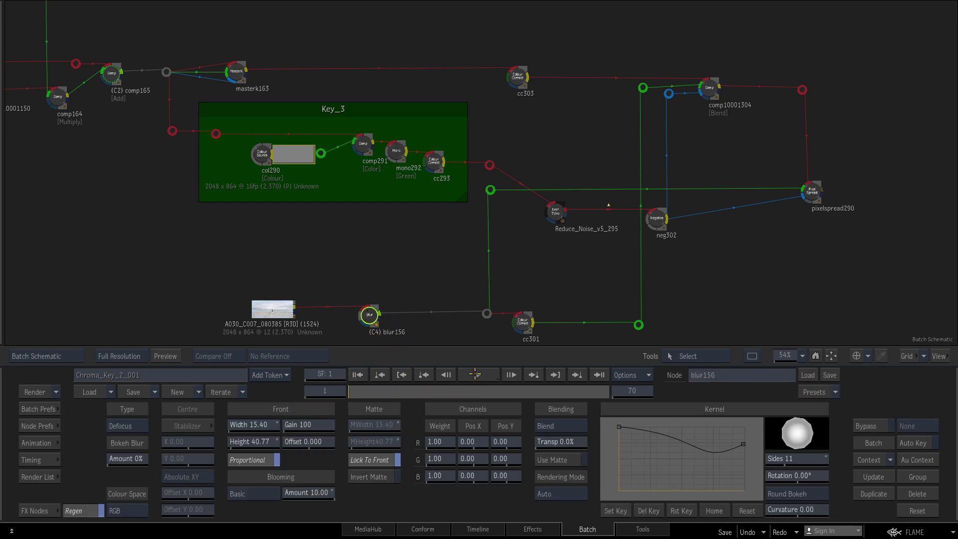
pyautogui.press('`')
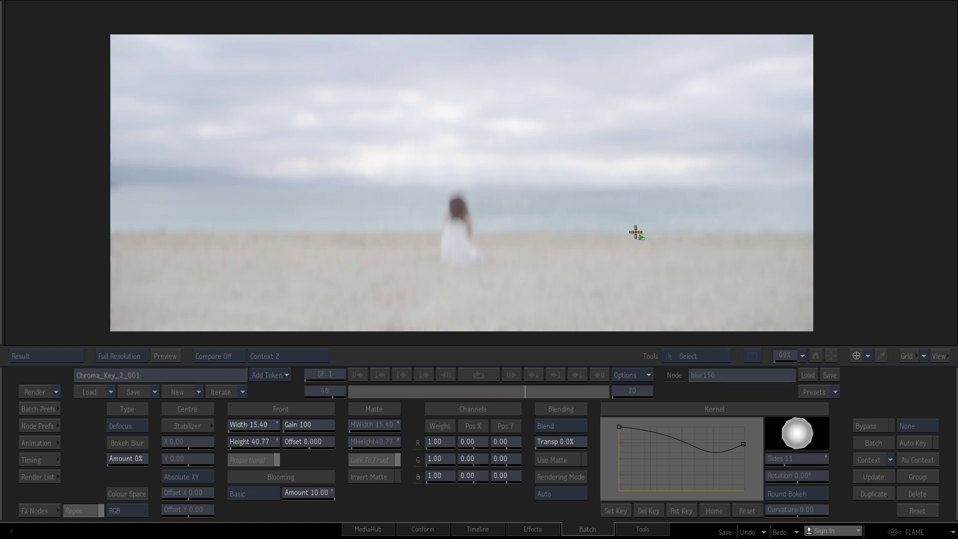
pyautogui.click(572, 225)
pyautogui.press('Escape')
pyautogui.moveTo(572, 261); pyautogui.dragTo(479, 254, button='middle')
pyautogui.moveTo(645, 95); pyautogui.dragTo(590, 136, button='middle')
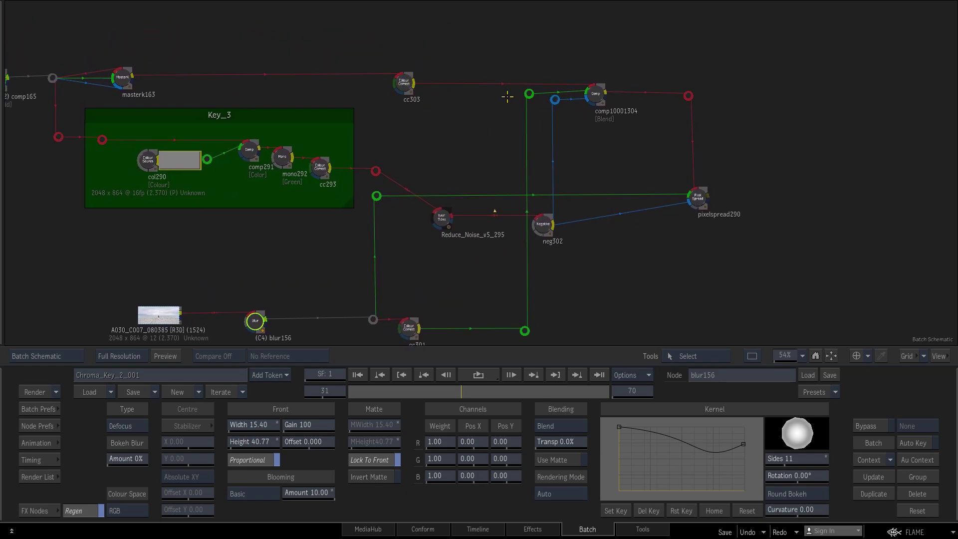
# Step: Play the result of the Blend comp comp10001304 from the first frame, stop it and return to the schematic
pyautogui.click(598, 94)
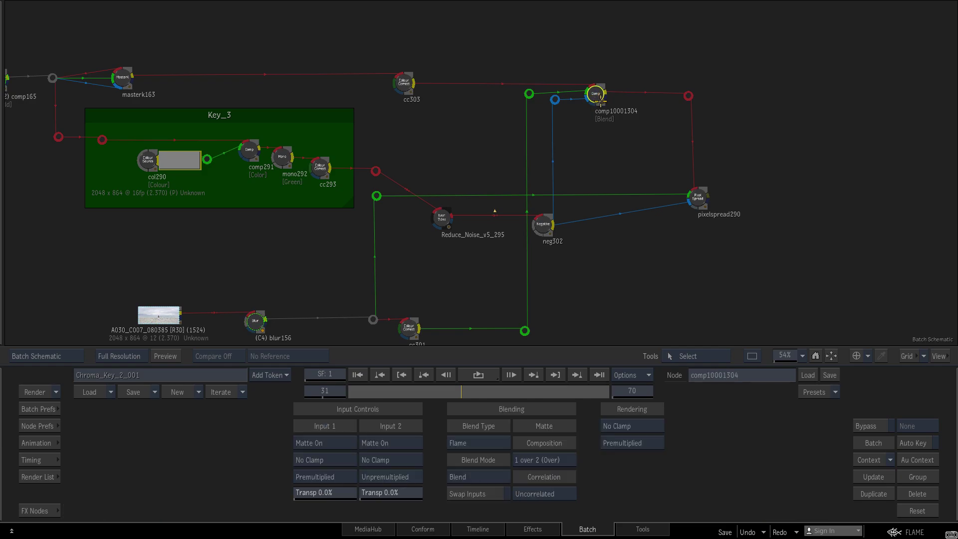
pyautogui.press('`')
pyautogui.keyDown('ctrl'); pyautogui.moveTo(504, 210); pyautogui.dragTo(532, 224); pyautogui.keyUp('ctrl')
pyautogui.click(356, 376)
pyautogui.click(468, 375)
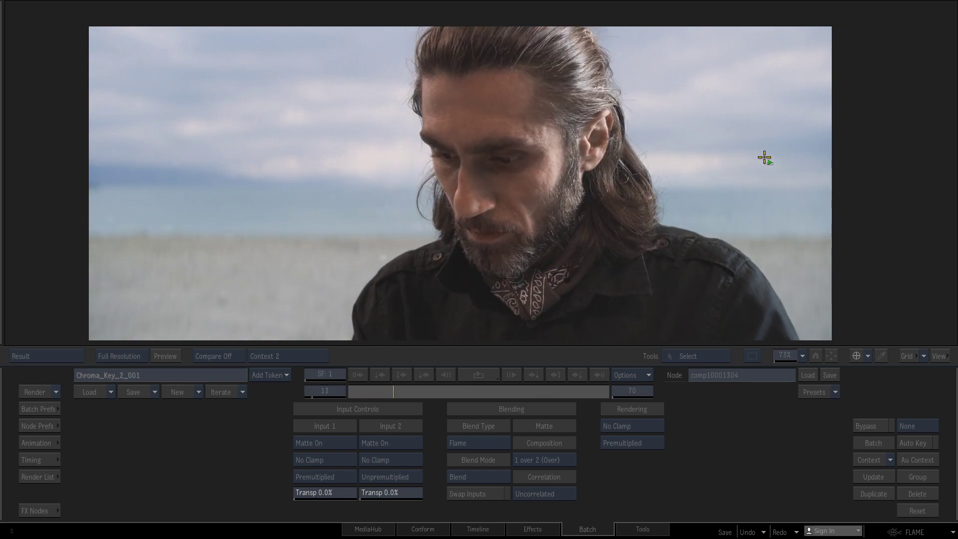
pyautogui.press('space')
pyautogui.press('Escape')
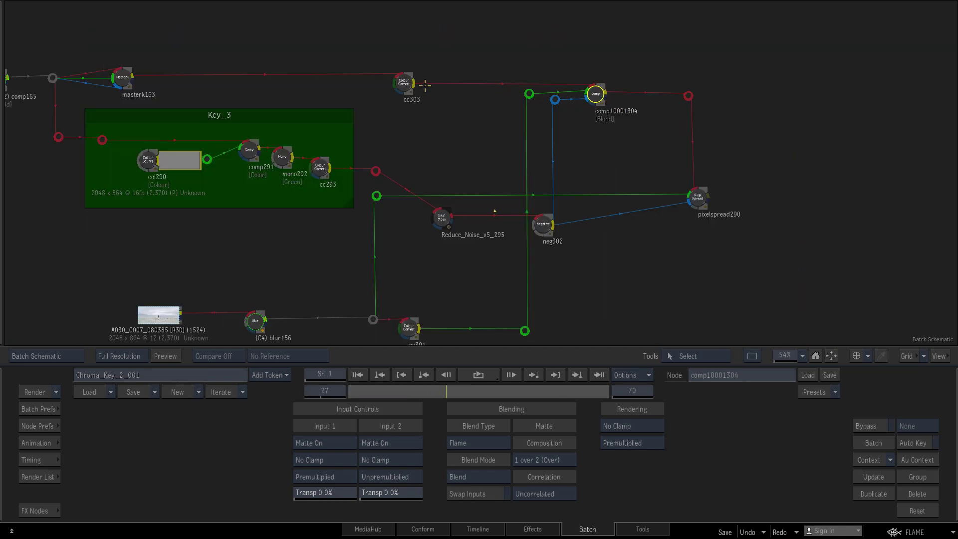
# Step: View the comp's inputs, the brightened foreground of Colour Correct cc303 and the matte from neg302, and show the neg302 thumbnail
pyautogui.click(408, 84)
pyautogui.press('F4')
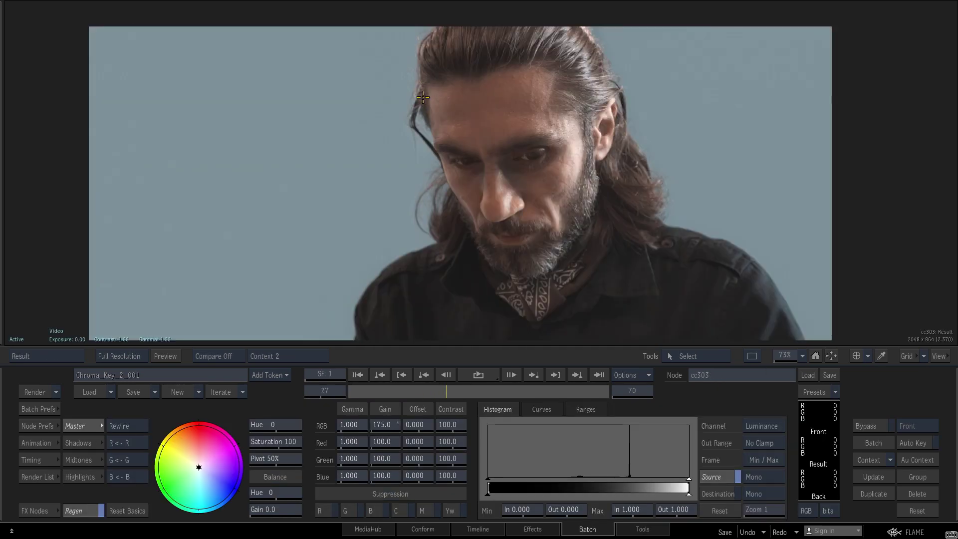
pyautogui.press('F1')
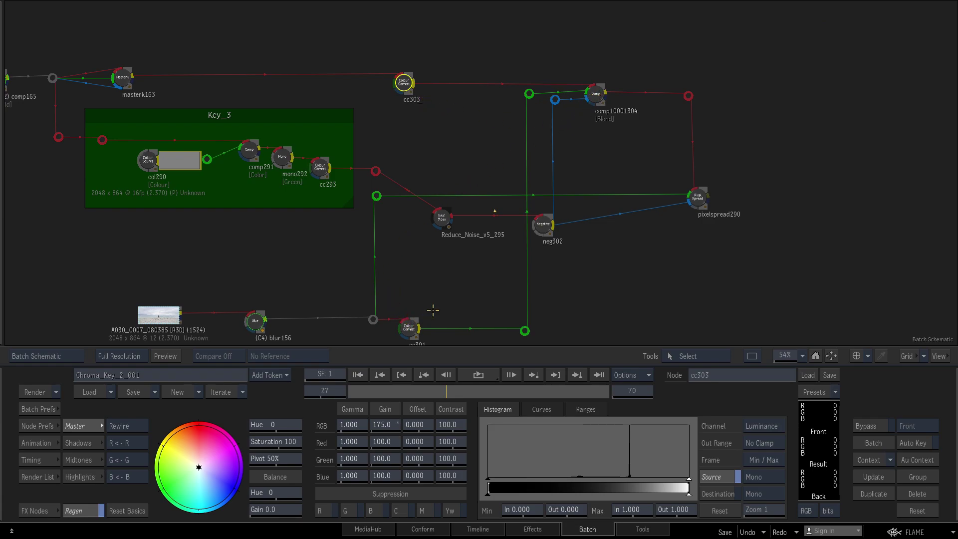
pyautogui.moveTo(448, 299); pyautogui.dragTo(441, 269)
pyautogui.click(536, 195)
pyautogui.press('F4')
pyautogui.press('F1')
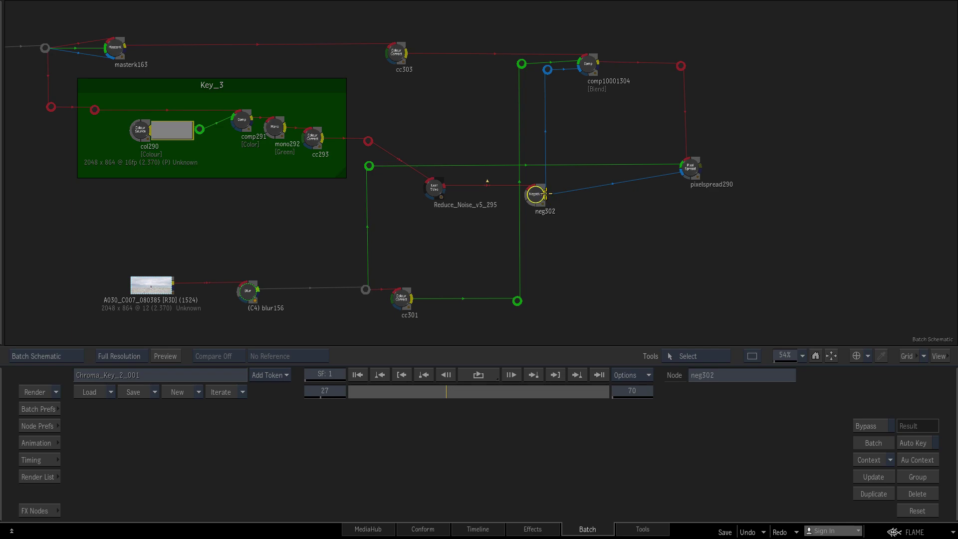
pyautogui.click(546, 194)
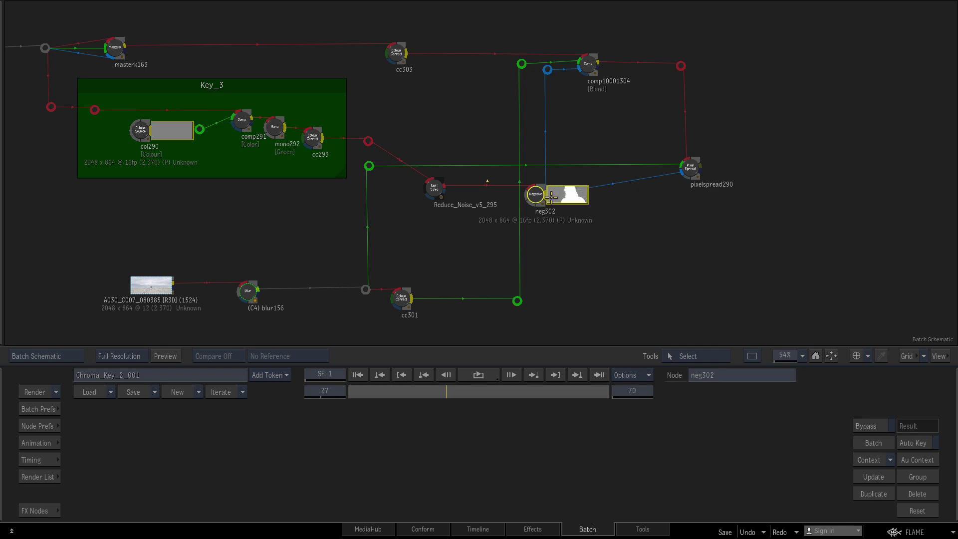
# Step: Toggle Input 1 of the Blend comp between Unpremultiplied and Premultiplied, and leave it at Premultiplied
pyautogui.click(591, 63)
pyautogui.press('F4')
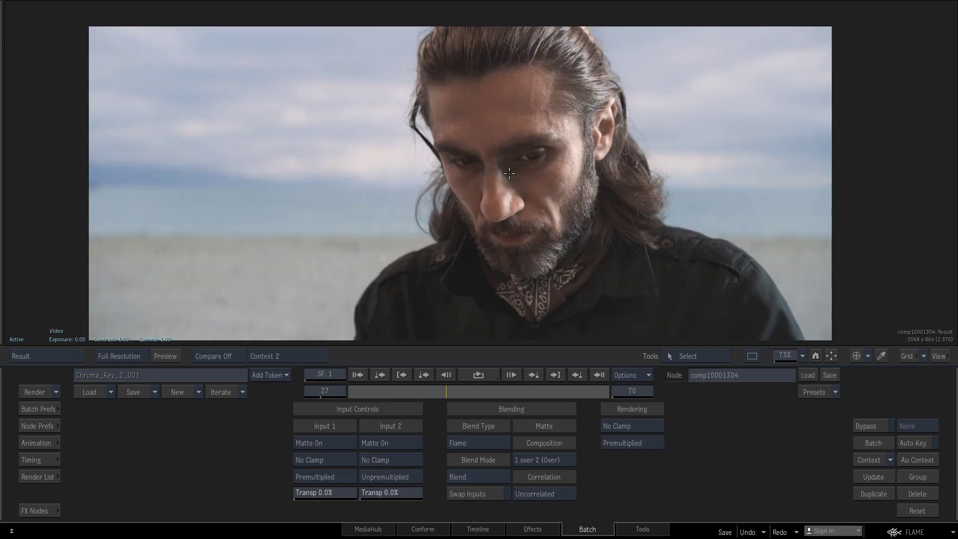
pyautogui.click(331, 478)
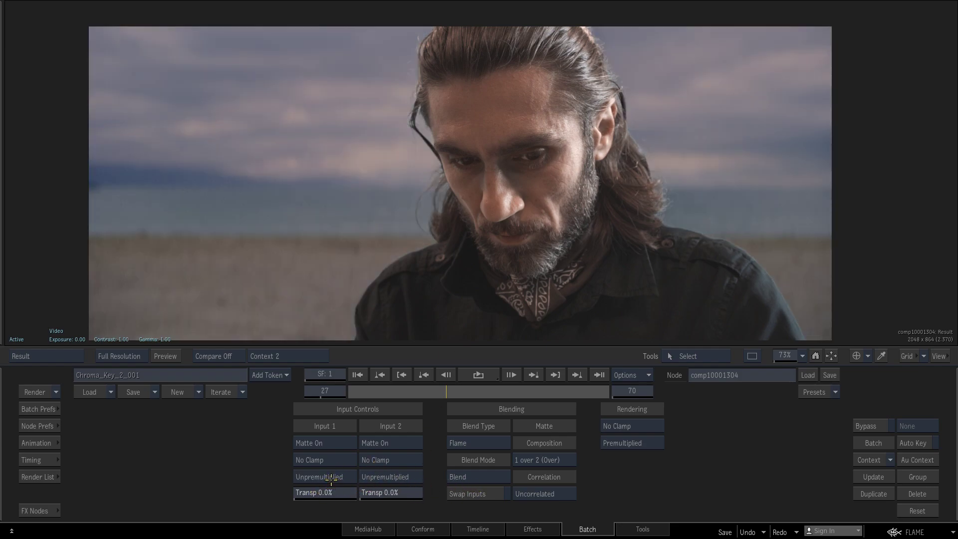
pyautogui.click(334, 477)
pyautogui.click(335, 478)
pyautogui.click(333, 478)
pyautogui.press('`')
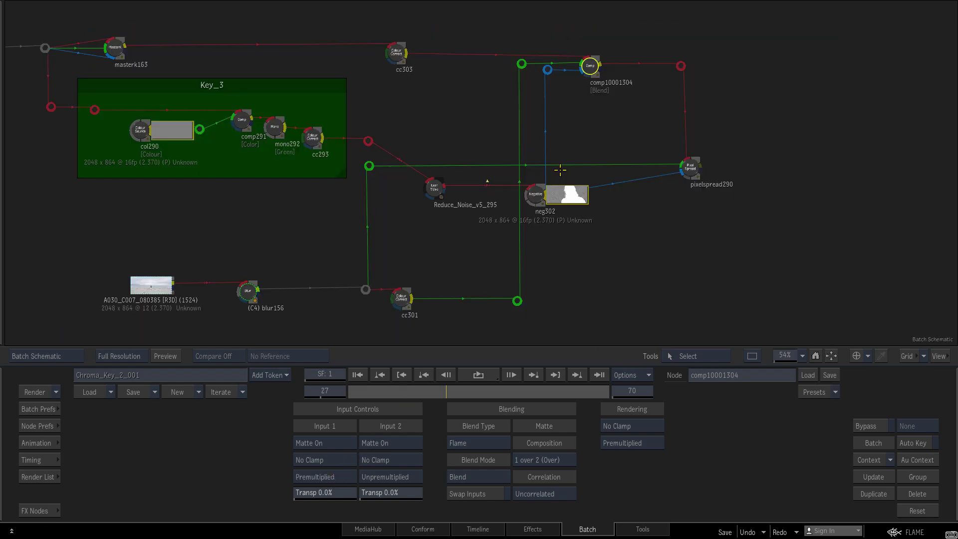
# Step: Check the background Colour Correct cc301, and examine the edges in the pixelspread290 result over several frames
pyautogui.click(402, 299)
pyautogui.press('`')
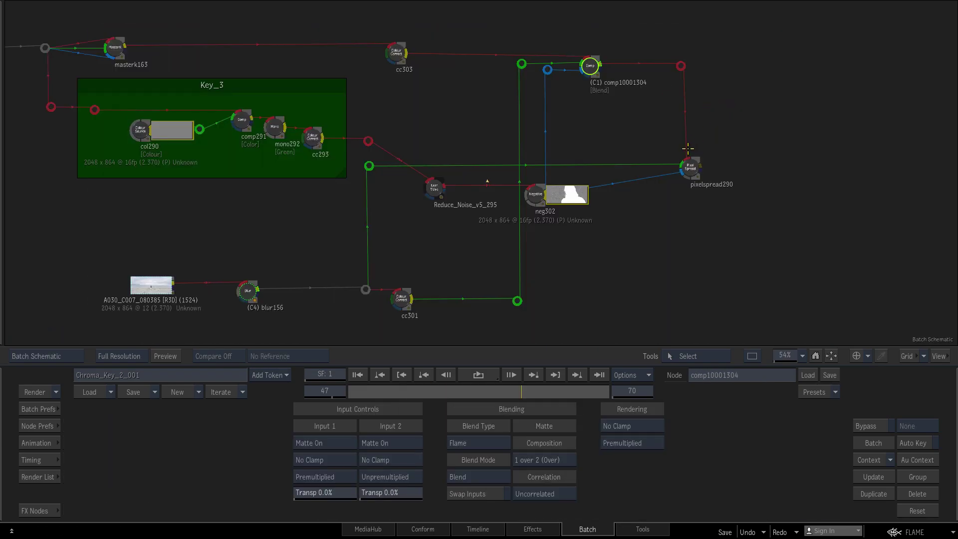
pyautogui.click(691, 168)
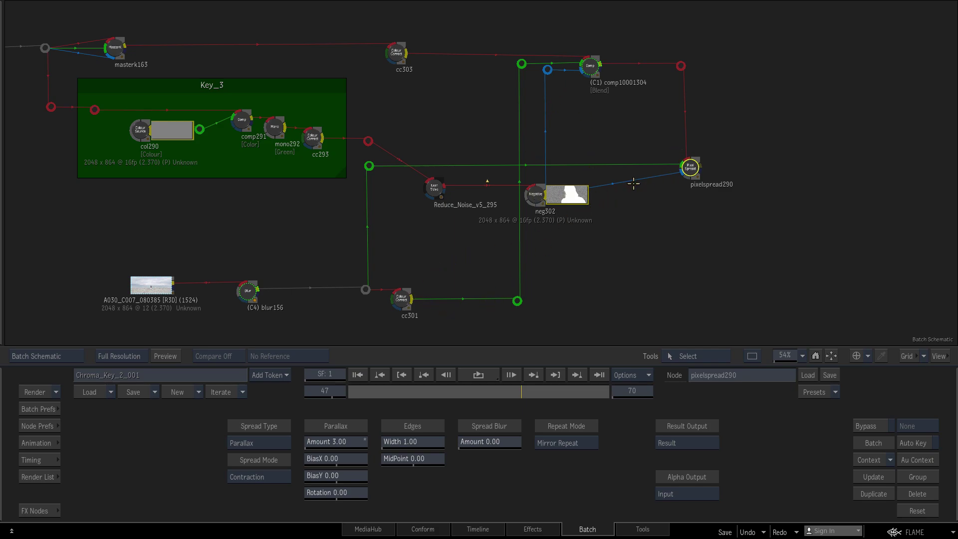
pyautogui.press('F4')
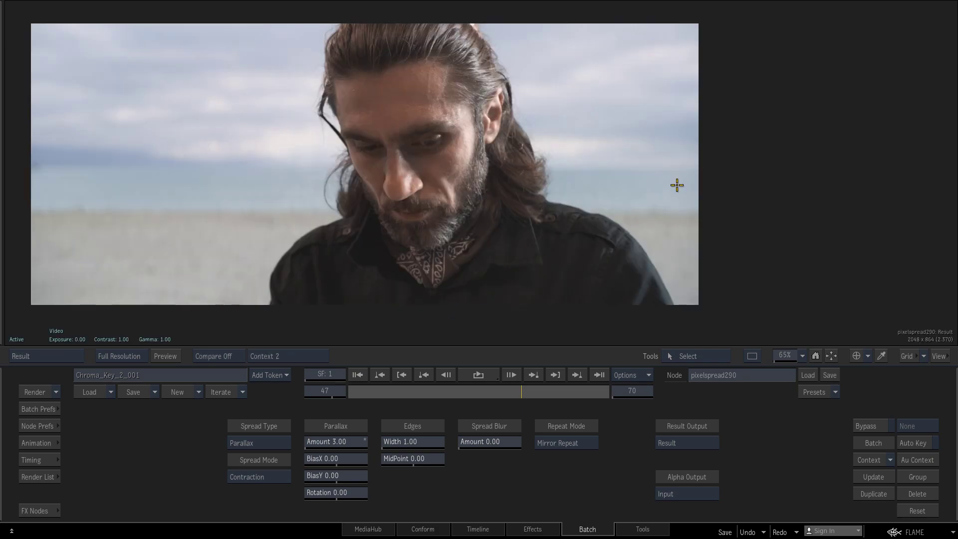
pyautogui.moveTo(602, 206); pyautogui.dragTo(761, 203)
pyautogui.moveTo(500, 391); pyautogui.dragTo(471, 386)
pyautogui.moveTo(745, 189); pyautogui.dragTo(535, 258)
pyautogui.moveTo(535, 258); pyautogui.dragTo(575, 219, button='middle')
pyautogui.moveTo(501, 392); pyautogui.dragTo(458, 393)
pyautogui.moveTo(423, 257); pyautogui.dragTo(862, 145, button='middle')
pyautogui.moveTo(487, 391); pyautogui.dragTo(518, 354)
pyautogui.press('`')
# Step: Duplicate Colour Correct cc303 and connect the last node of the Media group to the copy's front input
pyautogui.click(601, 110)
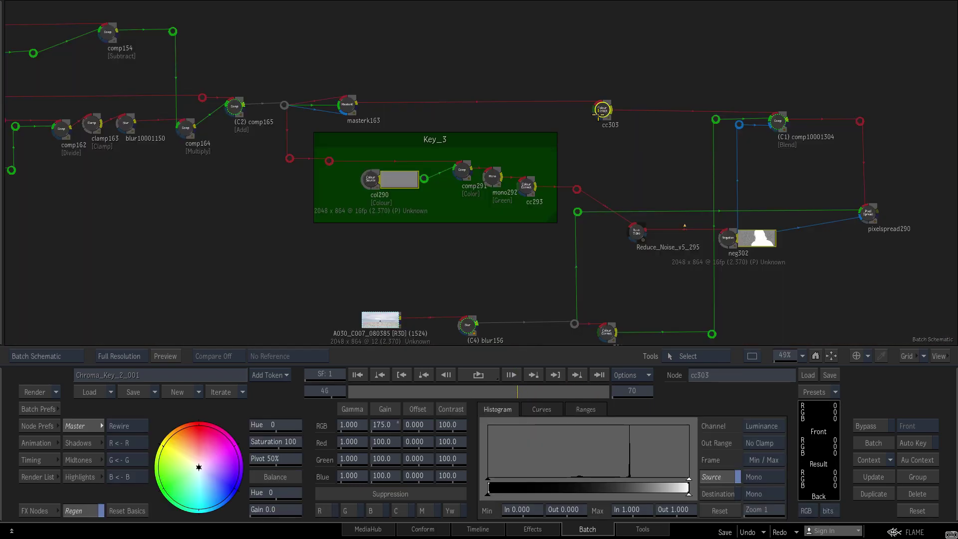
pyautogui.hotkey('ctrl', 'v')
pyautogui.moveTo(624, 87); pyautogui.dragTo(233, 201)
pyautogui.keyDown('ctrl'); pyautogui.moveTo(233, 201); pyautogui.dragTo(577, 246, button='middle'); pyautogui.keyUp('ctrl')
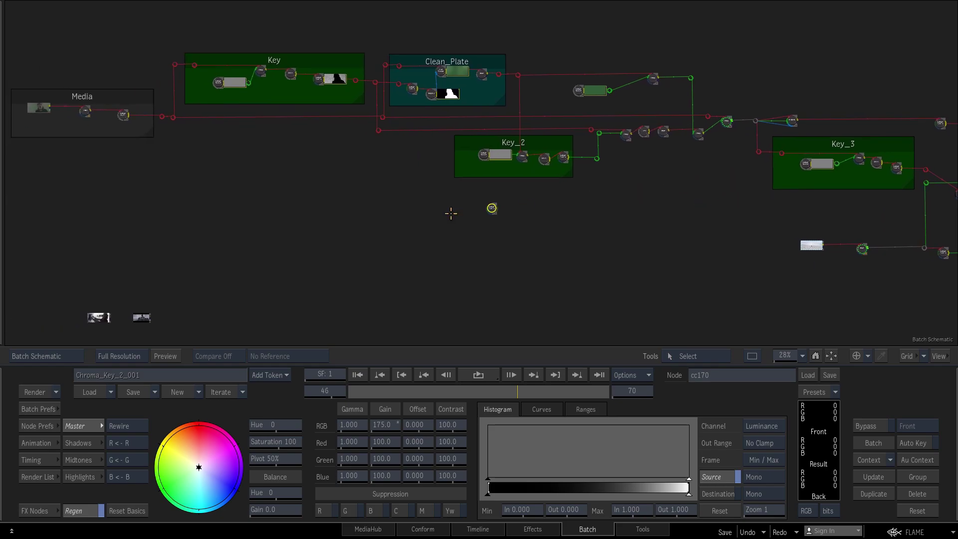
pyautogui.keyDown('shift'); pyautogui.moveTo(198, 183); pyautogui.dragTo(304, 226); pyautogui.keyUp('shift')
# Step: Set the new Colour Correct copy as Context 1 and pixelspread290 as Context 2
pyautogui.rightClick(304, 227)
pyautogui.moveTo(444, 407)
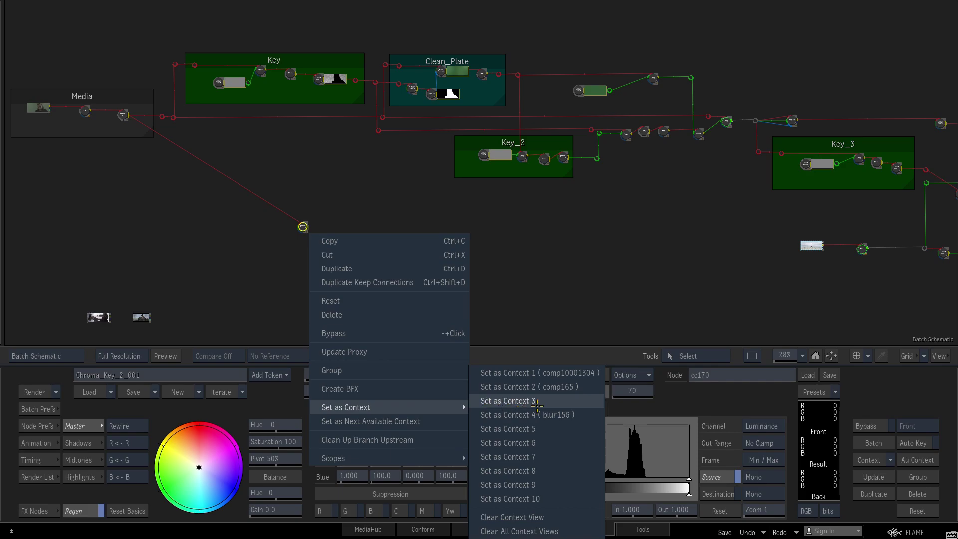
pyautogui.click(567, 375)
pyautogui.moveTo(808, 255); pyautogui.dragTo(379, 241, button='middle')
pyautogui.moveTo(681, 242); pyautogui.dragTo(830, 195, button='middle')
pyautogui.scroll(1, 686, 186)
pyautogui.rightClick(660, 180)
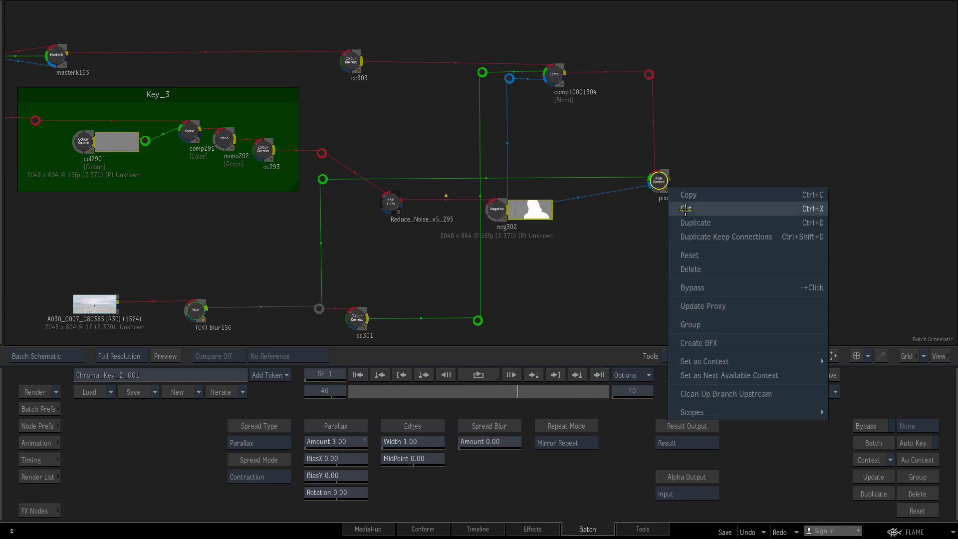
pyautogui.moveTo(778, 362)
pyautogui.click(870, 375)
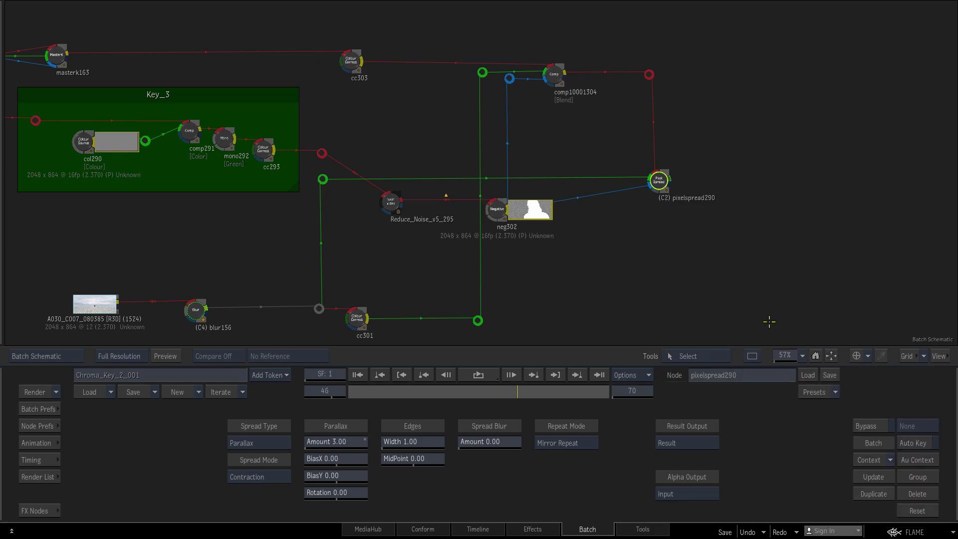
# Step: Compare the green screen in Context 1 with the composite in Context 2 around the face and the top hair
pyautogui.press('1')
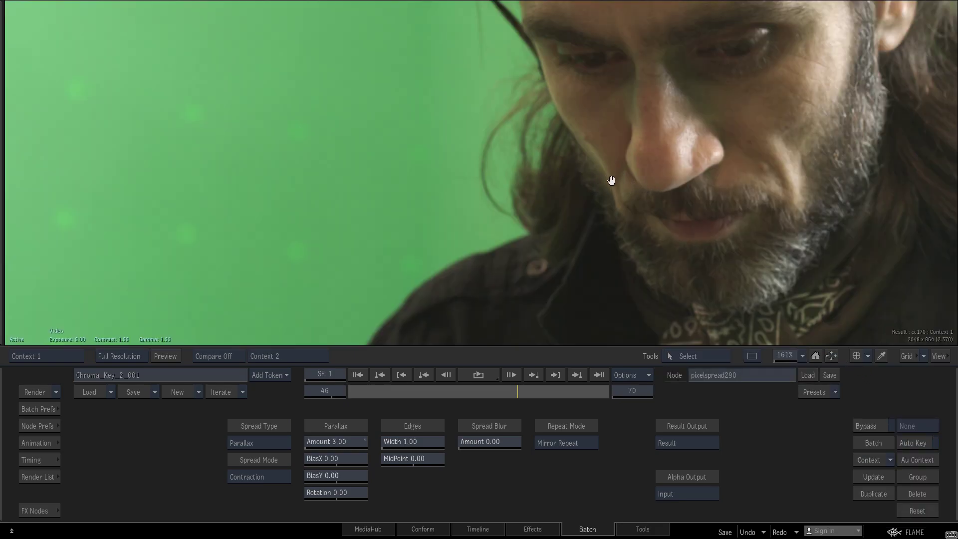
pyautogui.press('F2')
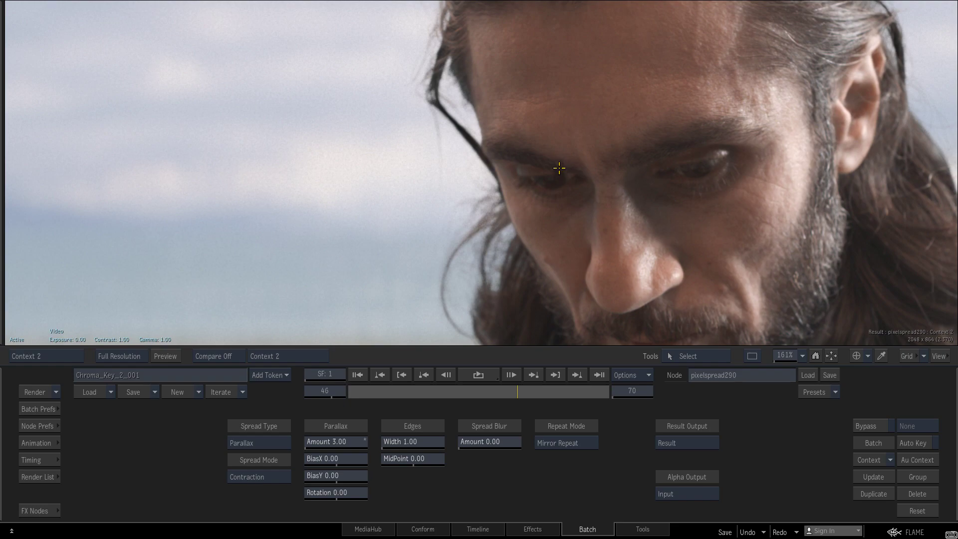
pyautogui.moveTo(561, 147); pyautogui.dragTo(537, 214)
pyautogui.press('1')
pyautogui.press('2')
pyautogui.moveTo(595, 141); pyautogui.dragTo(571, 216)
pyautogui.press('F1')
pyautogui.press('F2')
pyautogui.press('F1')
pyautogui.press('F2')
pyautogui.moveTo(821, 189); pyautogui.dragTo(571, 205, button='middle')
pyautogui.press('F1')
pyautogui.press('F2')
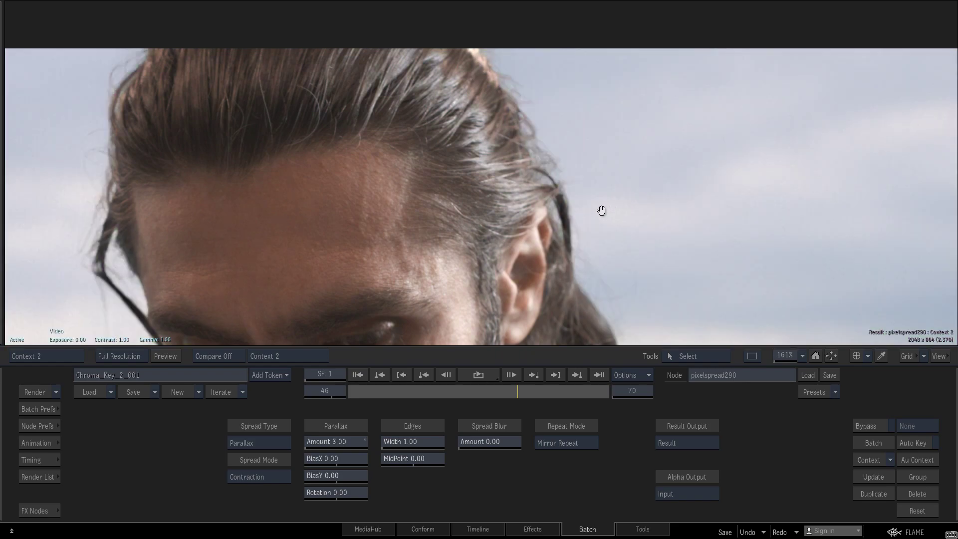
# Step: Compare Context 1 and Context 2 closer up along the ear and the long hair edges, and return to the schematic
pyautogui.moveTo(614, 227); pyautogui.dragTo(614, 162, button='middle')
pyautogui.press('F1')
pyautogui.press('F2')
pyautogui.keyDown('ctrl'); pyautogui.moveTo(562, 176); pyautogui.dragTo(744, 137, button='middle'); pyautogui.keyUp('ctrl')
pyautogui.moveTo(651, 104); pyautogui.dragTo(534, 201, button='middle')
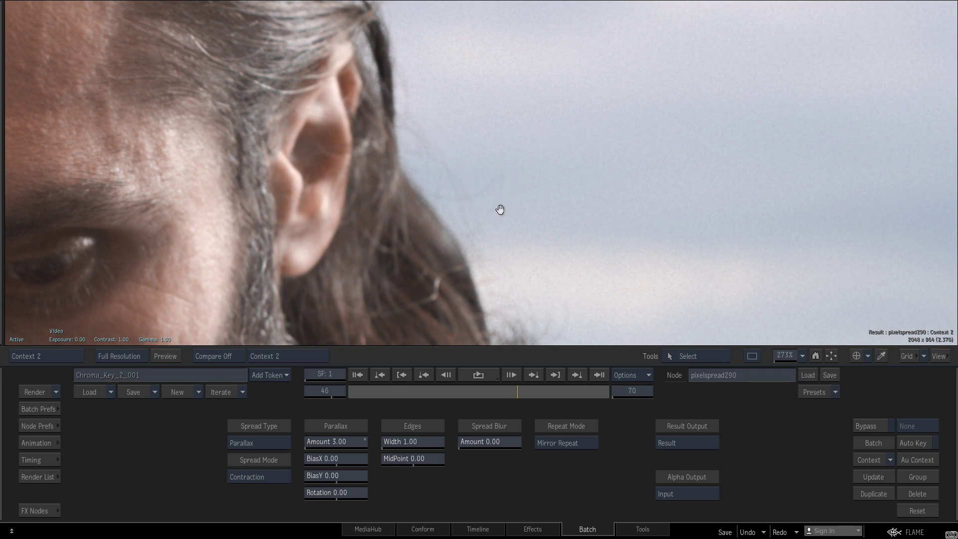
pyautogui.press('F1')
pyautogui.press('F2')
pyautogui.press('F1')
pyautogui.press('F2')
pyautogui.moveTo(560, 241); pyautogui.dragTo(624, 170, button='middle')
pyautogui.press('F1')
pyautogui.press('F2')
pyautogui.press('F4')
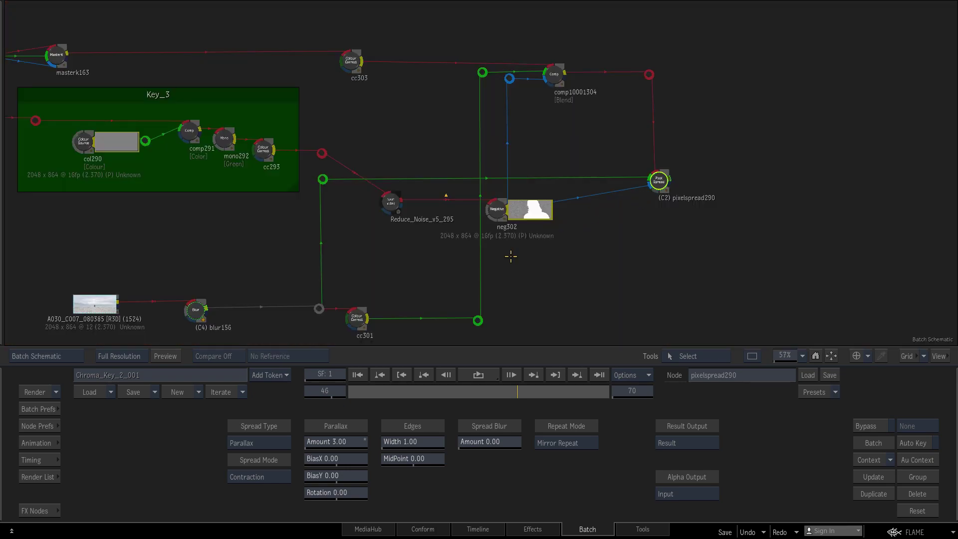
# Step: Turn off the bypass of the Reduce Noise node and reselect pixelspread290
pyautogui.click(392, 202)
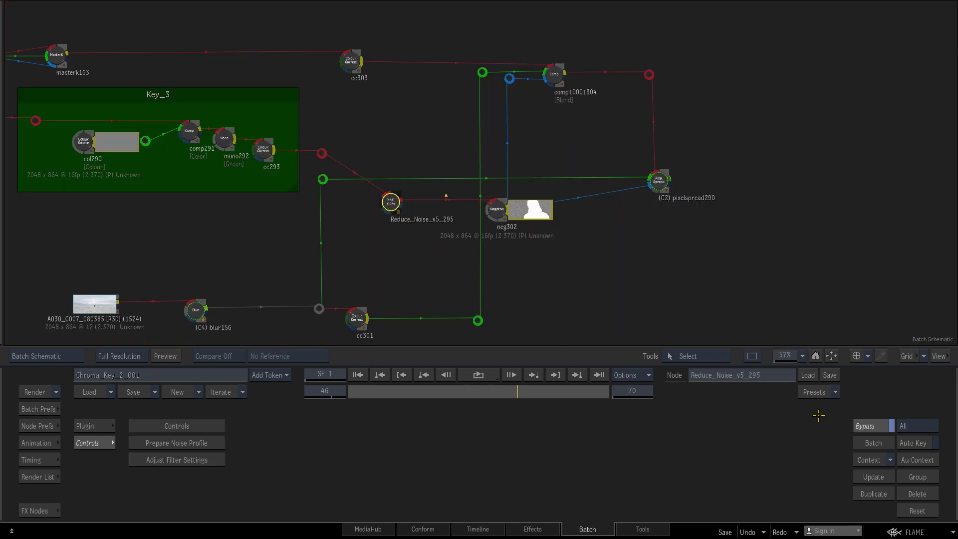
pyautogui.click(873, 426)
pyautogui.click(660, 185)
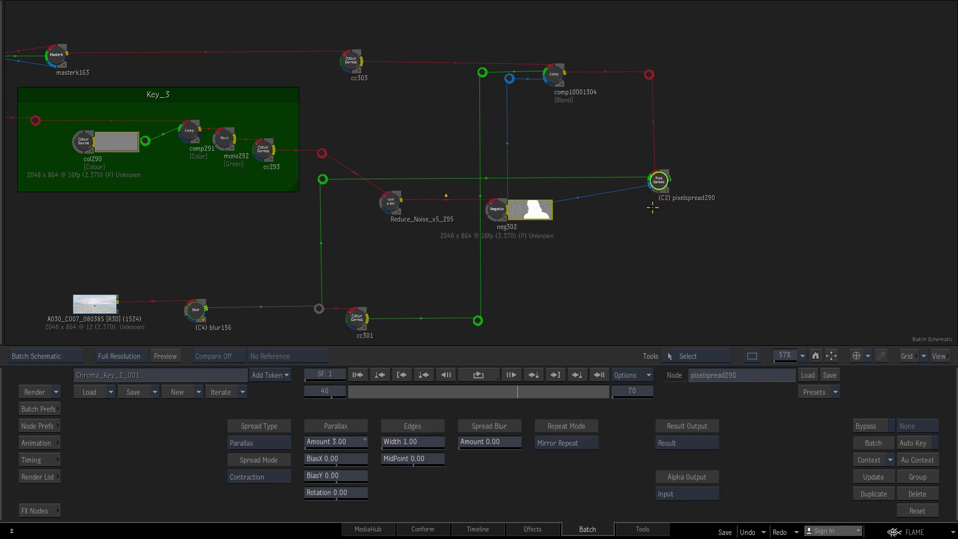
# Step: Compare the hair detail of both contexts again with noise reduction active, from the ear across to the forehead
pyautogui.press('F1')
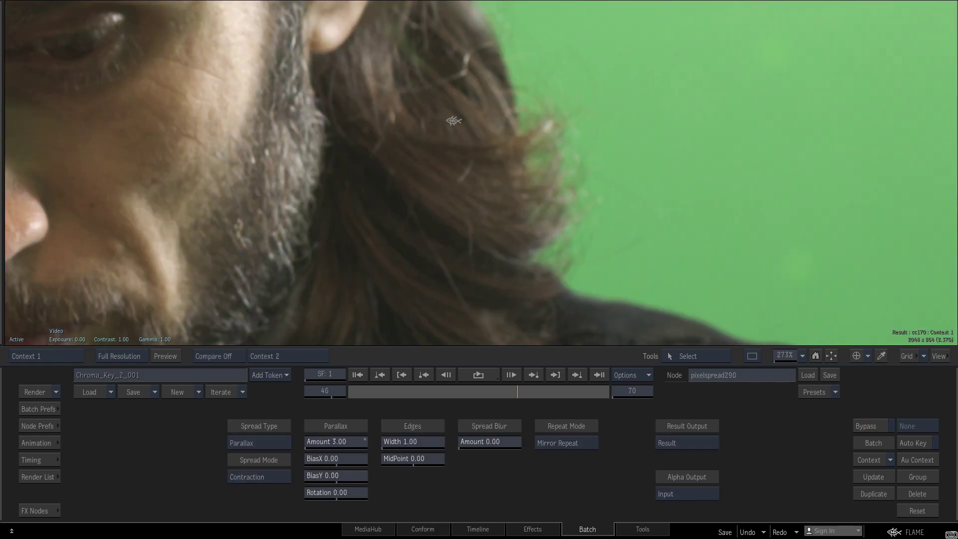
pyautogui.press('2')
pyautogui.moveTo(607, 129); pyautogui.dragTo(627, 293)
pyautogui.moveTo(596, 172); pyautogui.dragTo(569, 248)
pyautogui.press('1')
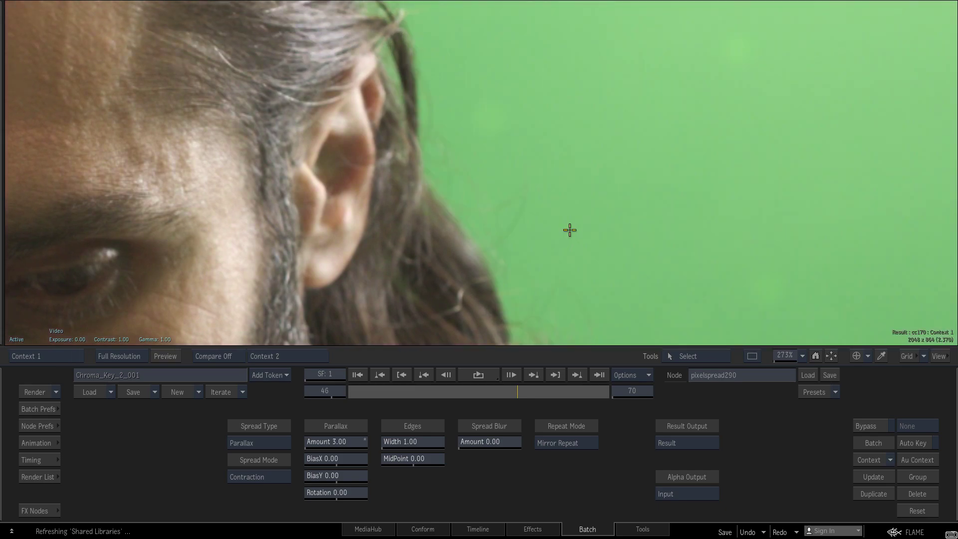
pyautogui.press('F2')
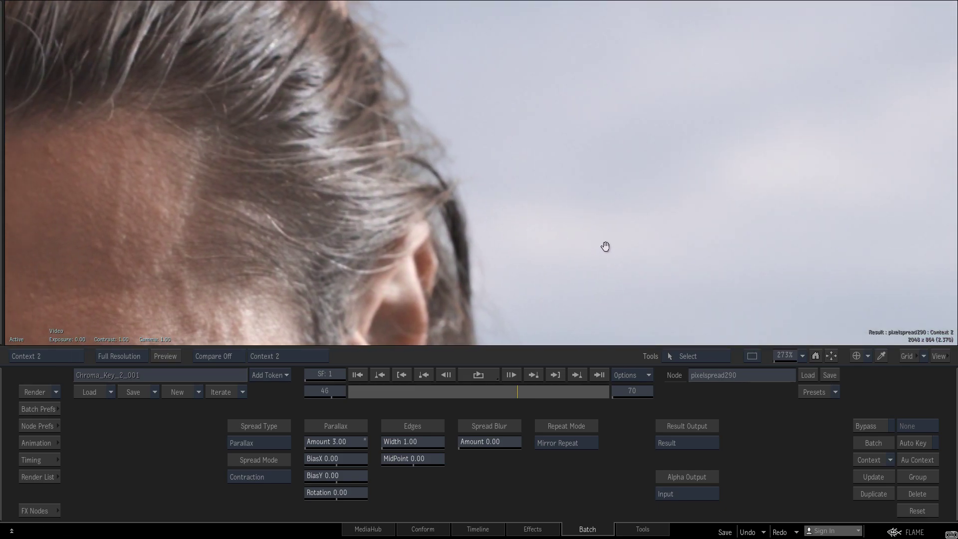
pyautogui.press('F1')
pyautogui.press('F2')
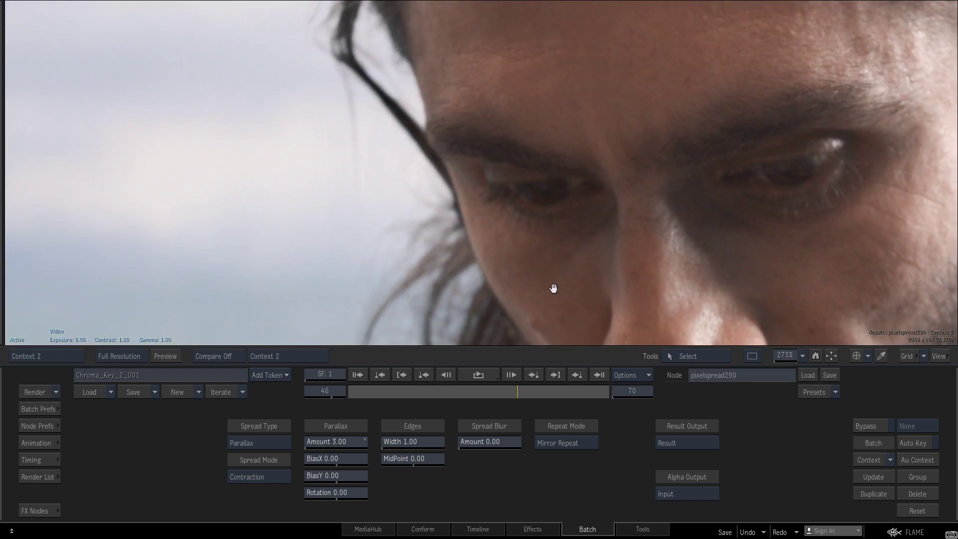
pyautogui.press('F1')
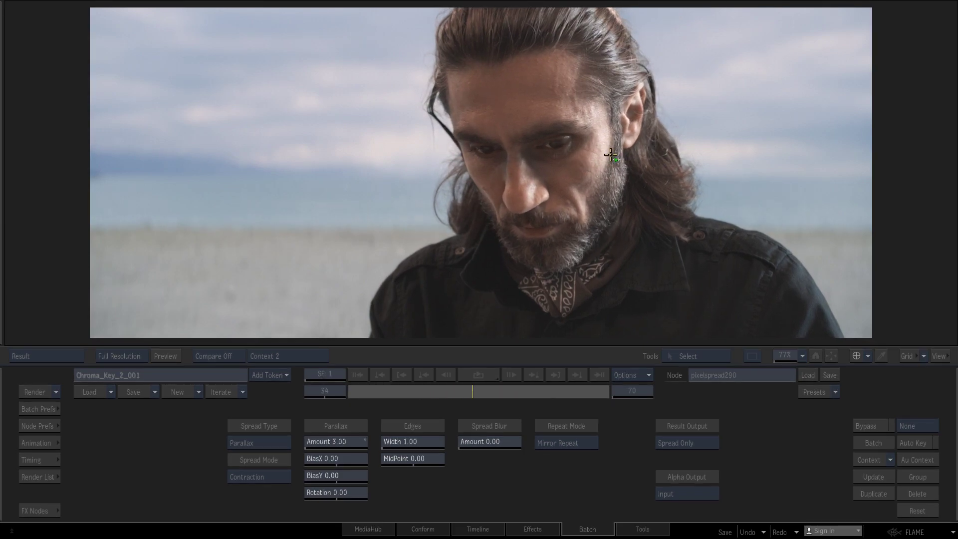
# Step: Play the pixelspread290 result zoomed in on the face and hair edges, then stop the playback
pyautogui.click(551, 173)
pyautogui.keyDown('ctrl'); pyautogui.moveTo(536, 174); pyautogui.dragTo(678, 151); pyautogui.keyUp('ctrl')
pyautogui.moveTo(625, 184); pyautogui.dragTo(526, 237)
pyautogui.click(483, 375)
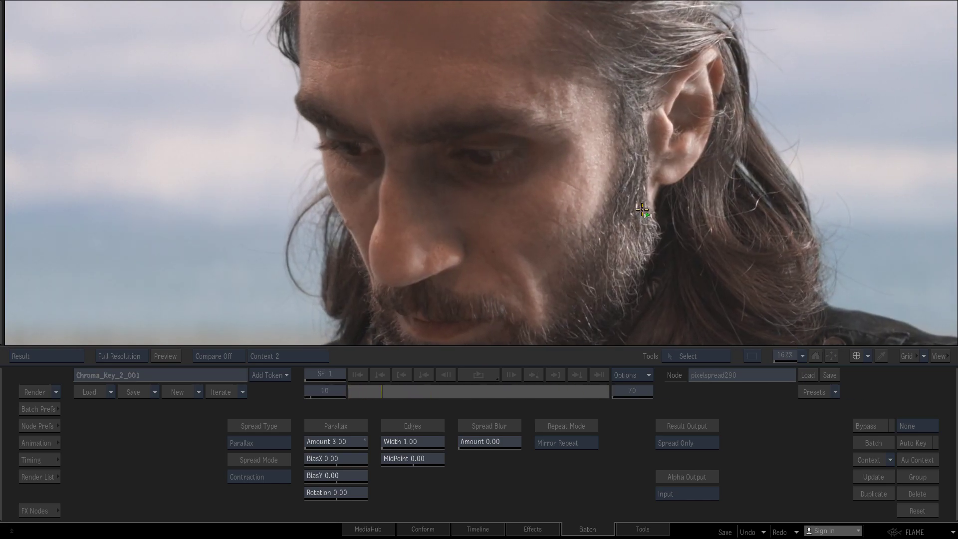
pyautogui.click(824, 163)
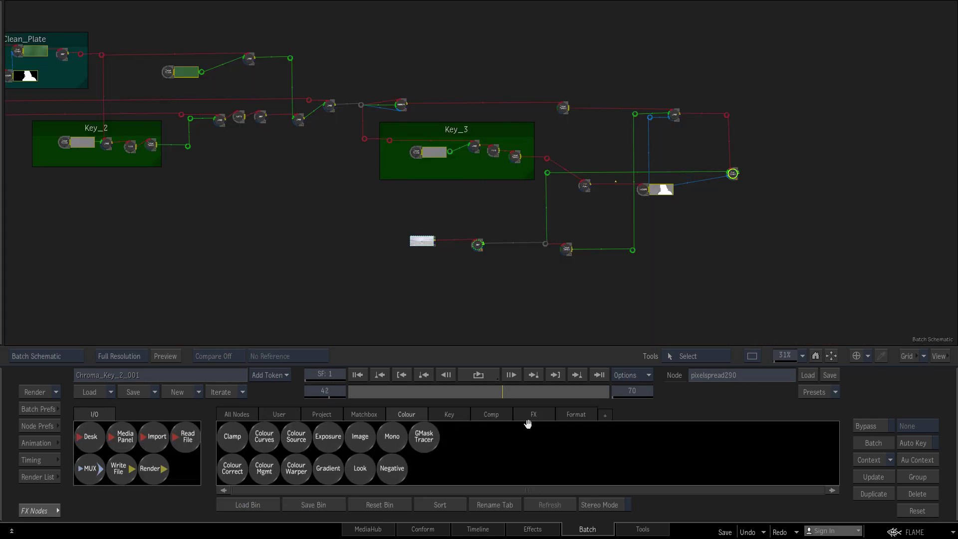
# Step: Add a MasterK node at the comp165 output and move it down, clear of the existing key branch
pyautogui.click(461, 415)
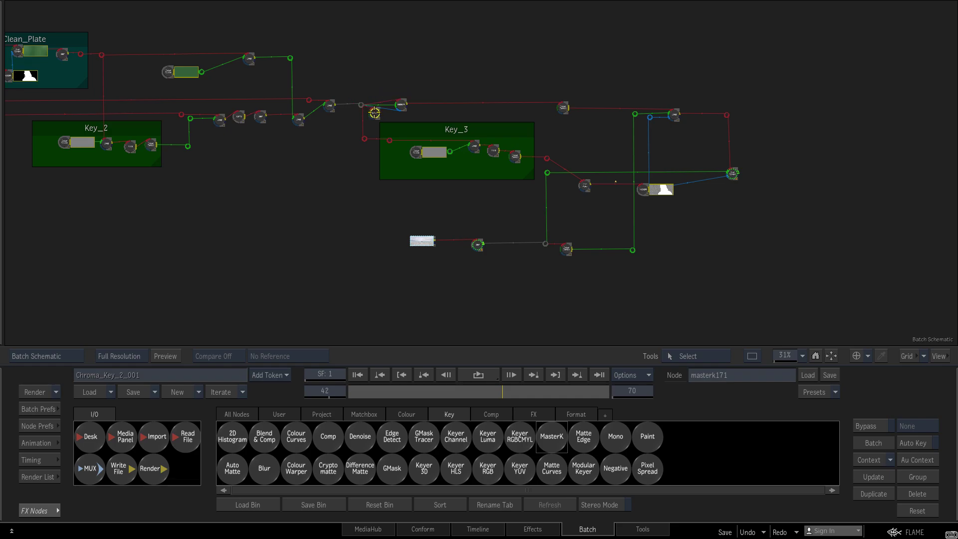
pyautogui.scroll(5, 373, 120)
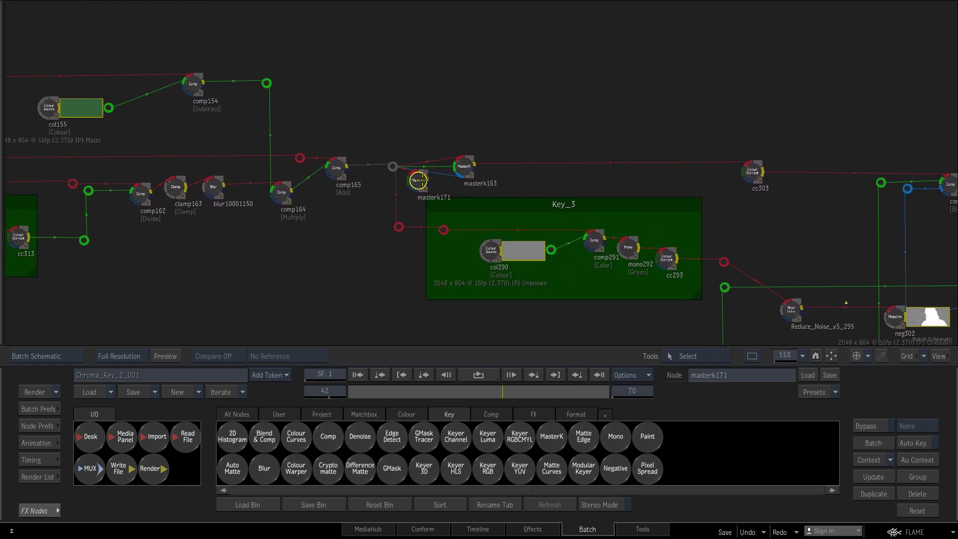
pyautogui.moveTo(417, 179); pyautogui.dragTo(373, 324)
pyautogui.moveTo(411, 274); pyautogui.dragTo(475, 138, button='middle')
pyautogui.moveTo(432, 187); pyautogui.dragTo(382, 305)
pyautogui.moveTo(403, 299); pyautogui.dragTo(451, 182, button='middle')
# Step: Move the new Master Keyer below the background branch, connect the blur156 output to its back input and open its controls
pyautogui.moveTo(440, 189); pyautogui.dragTo(832, 210)
pyautogui.moveTo(826, 228); pyautogui.dragTo(484, 228, button='middle')
pyautogui.keyDown('ctrl'); pyautogui.moveTo(484, 228); pyautogui.dragTo(515, 261, button='middle'); pyautogui.keyUp('ctrl')
pyautogui.moveTo(571, 237); pyautogui.dragTo(605, 188, button='middle')
pyautogui.moveTo(293, 91); pyautogui.dragTo(493, 214)
pyautogui.moveTo(520, 218); pyautogui.dragTo(511, 249)
pyautogui.doubleClick(511, 250)
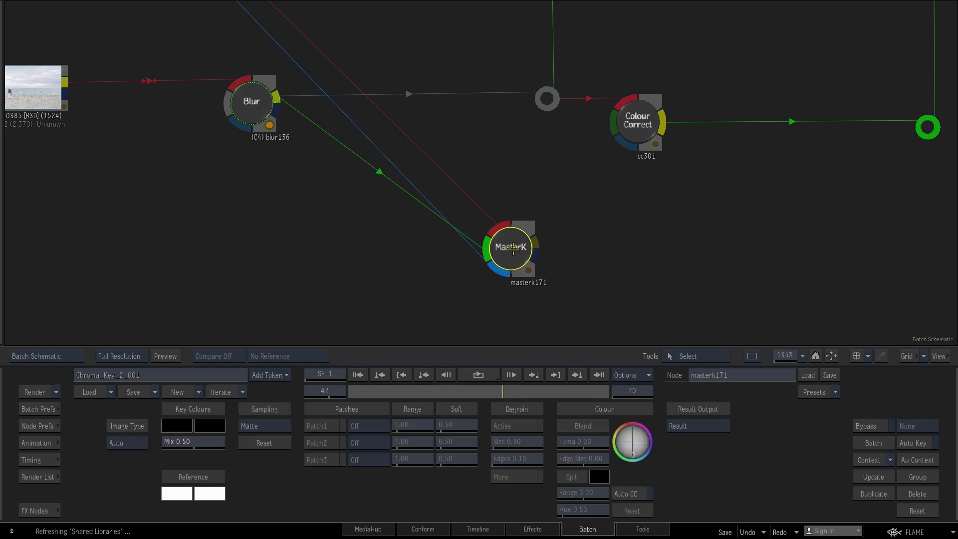
# Step: Sample the green screen beside the man's hair as the masterk171 key colour and look over the keyed result
pyautogui.press('F4')
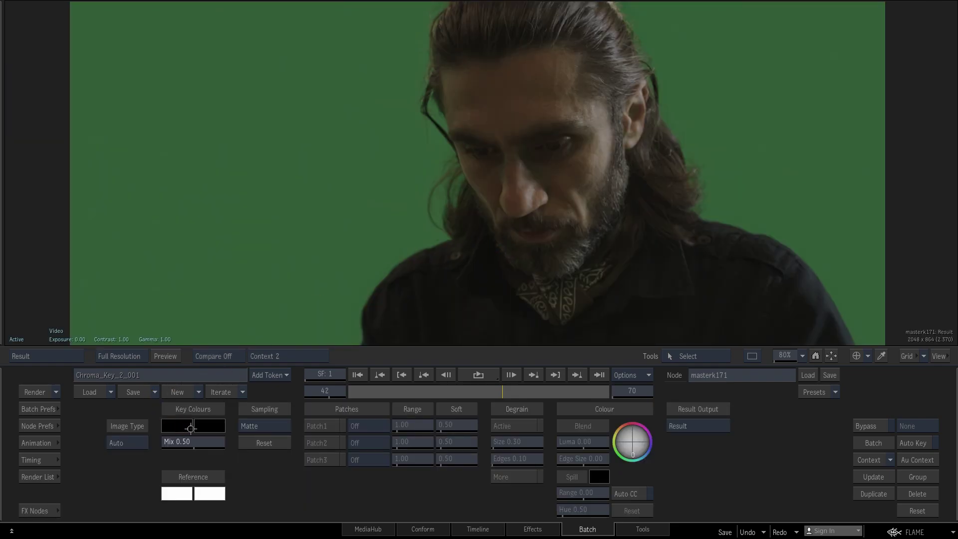
pyautogui.click(421, 134)
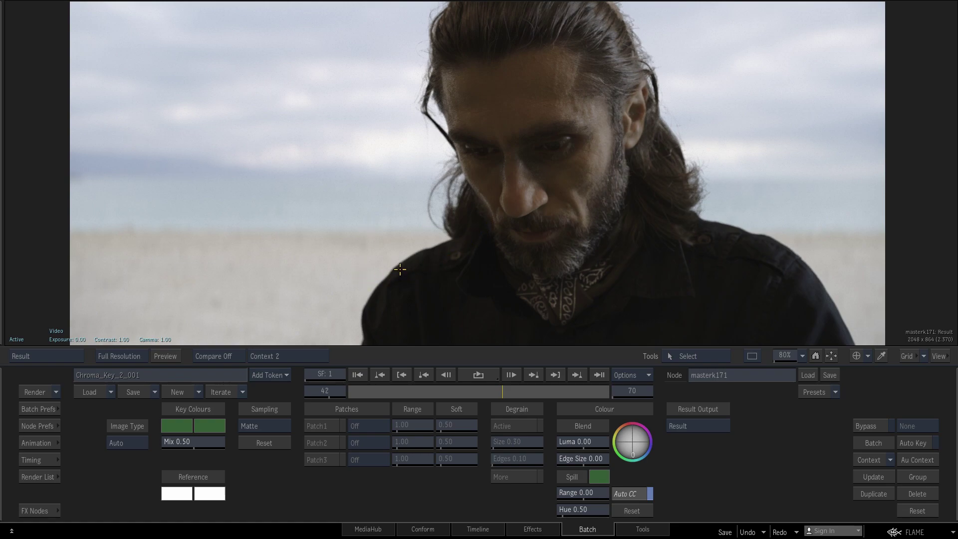
pyautogui.press('Escape')
pyautogui.keyDown('ctrl'); pyautogui.moveTo(561, 163); pyautogui.dragTo(375, 225); pyautogui.keyUp('ctrl')
pyautogui.moveTo(463, 204); pyautogui.dragTo(470, 272)
pyautogui.press('F4')
pyautogui.moveTo(503, 217); pyautogui.dragTo(717, 105)
pyautogui.keyDown('ctrl'); pyautogui.moveTo(601, 184); pyautogui.dragTo(558, 191); pyautogui.keyUp('ctrl')
# Step: Set the masterk171 node as Context 1 in the schematic
pyautogui.press('F4')
pyautogui.rightClick(468, 273)
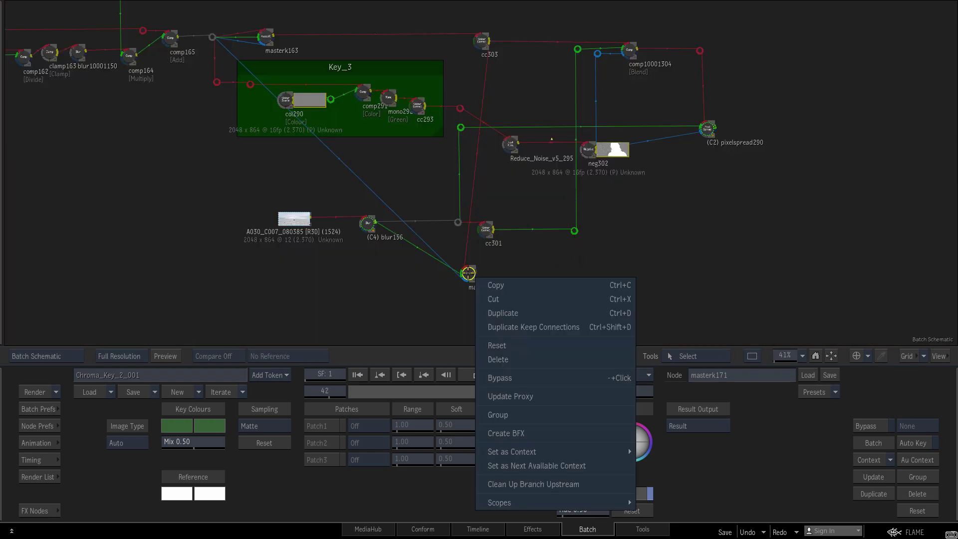
pyautogui.moveTo(590, 451)
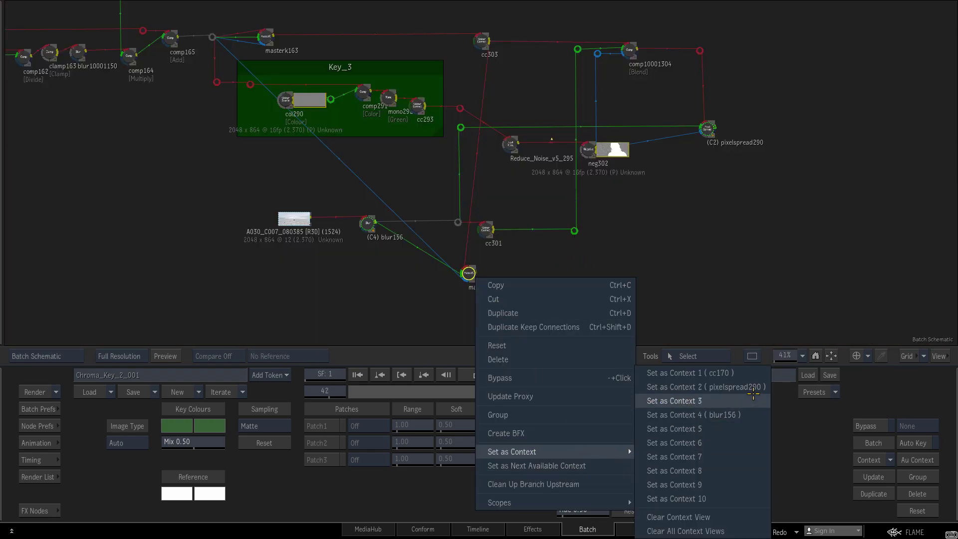
pyautogui.click(749, 375)
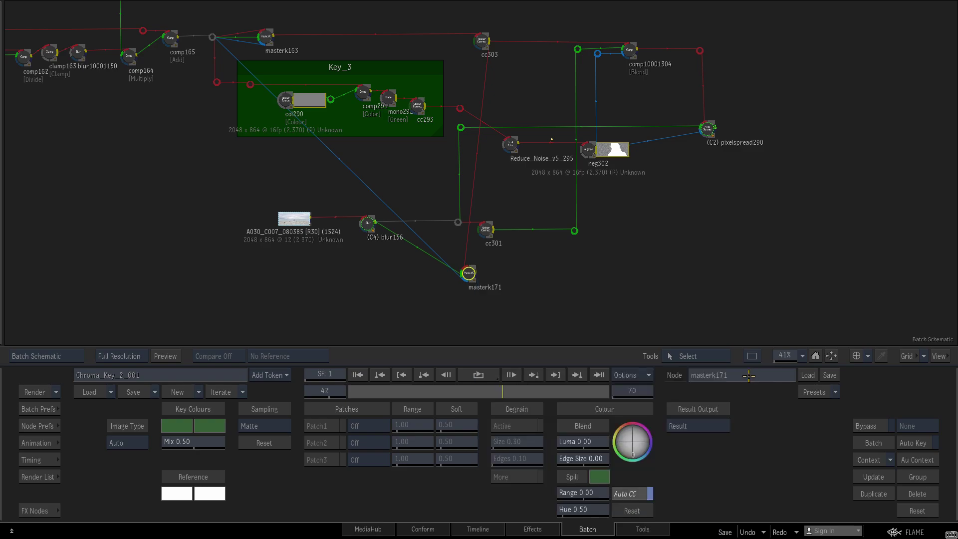
# Step: Compare Context 1 with Context 2 repeatedly, zoomed in on the ear and the hair edge behind it
pyautogui.press('F1')
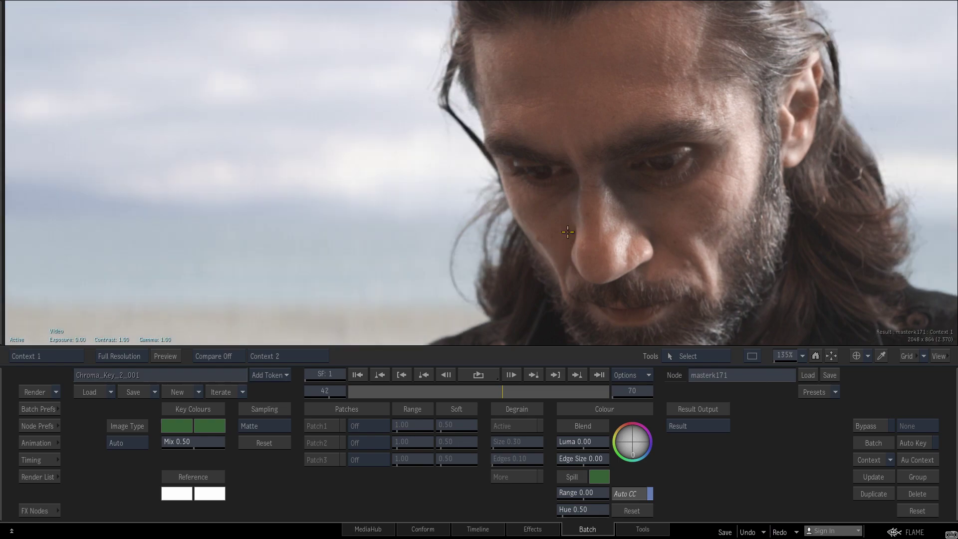
pyautogui.moveTo(553, 158); pyautogui.dragTo(543, 235)
pyautogui.moveTo(647, 236); pyautogui.dragTo(411, 208)
pyautogui.press('2')
pyautogui.scroll(6, 608, 218)
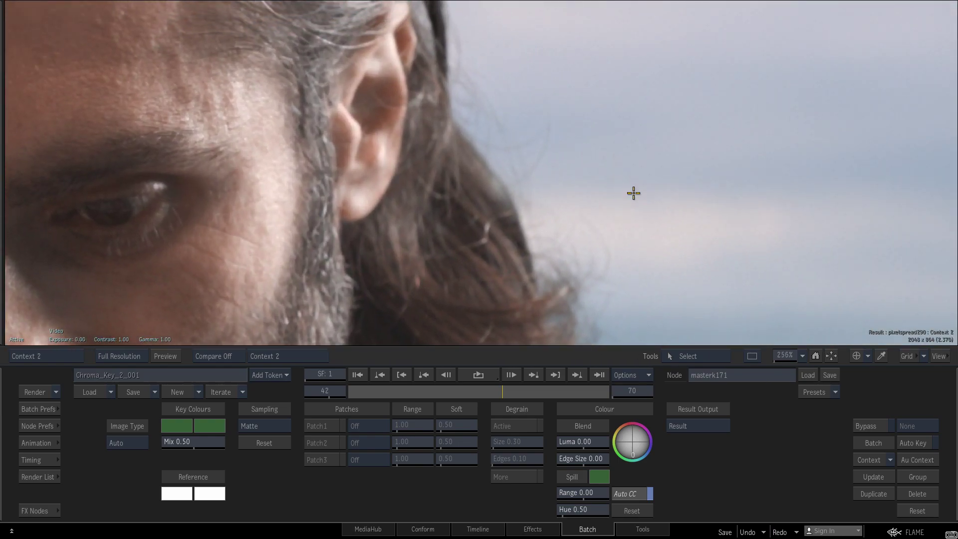
pyautogui.press('F1')
pyautogui.press('F2')
pyautogui.press('F1')
pyautogui.press('F2')
pyautogui.press('F1')
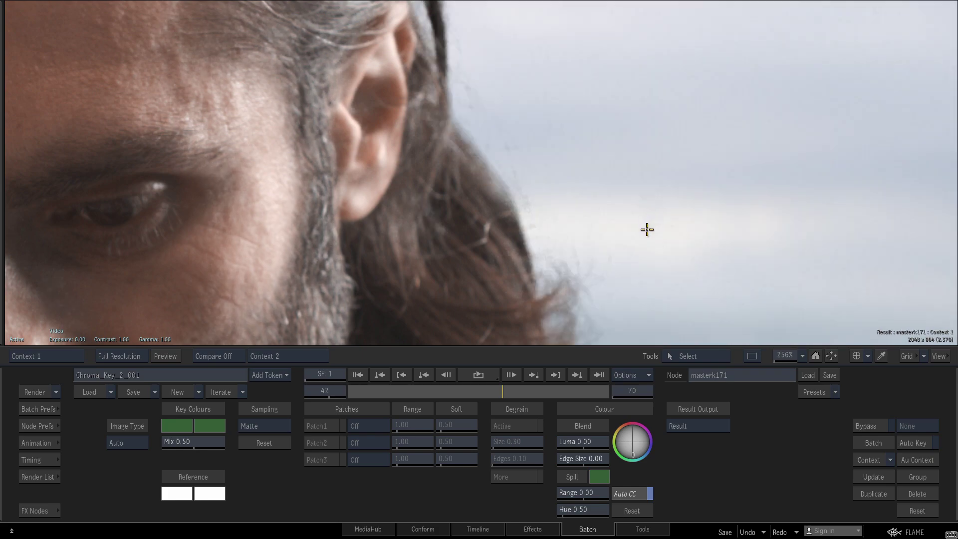
# Step: Show the Master Keyer's OutMatte output and examine the matte across the face, hair and shoulders
pyautogui.click(698, 425)
pyautogui.click(694, 396)
pyautogui.moveTo(554, 182); pyautogui.dragTo(660, 175)
pyautogui.scroll(2, 658, 174)
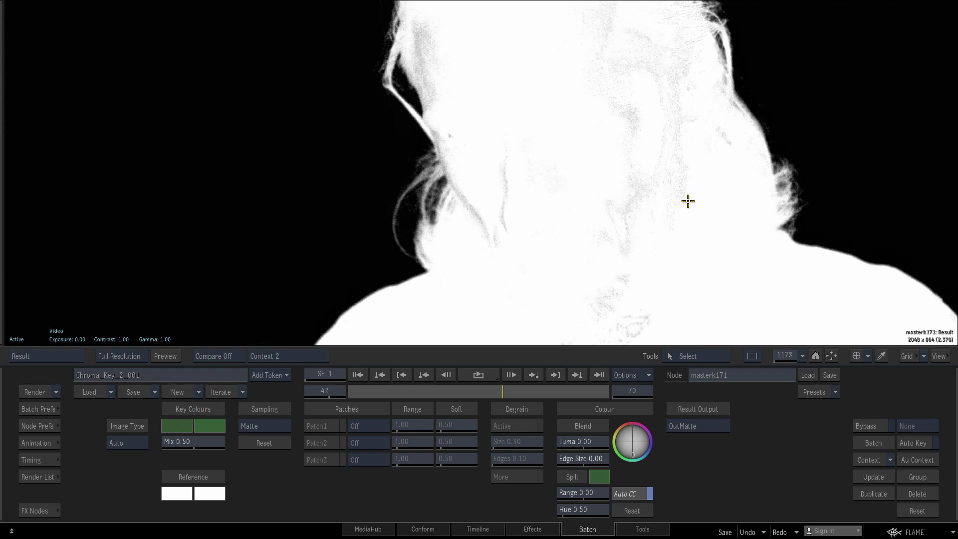
pyautogui.moveTo(592, 193)
pyautogui.mouseDown()
pyautogui.moveTo(590, 230)
pyautogui.moveTo(514, 243)
pyautogui.moveTo(579, 225)
pyautogui.moveTo(577, 205)
pyautogui.moveTo(548, 208)
pyautogui.moveTo(603, 194)
pyautogui.moveTo(592, 193)
pyautogui.mouseUp()
pyautogui.keyDown('ctrl'); pyautogui.moveTo(742, 248); pyautogui.dragTo(632, 225); pyautogui.keyUp('ctrl')
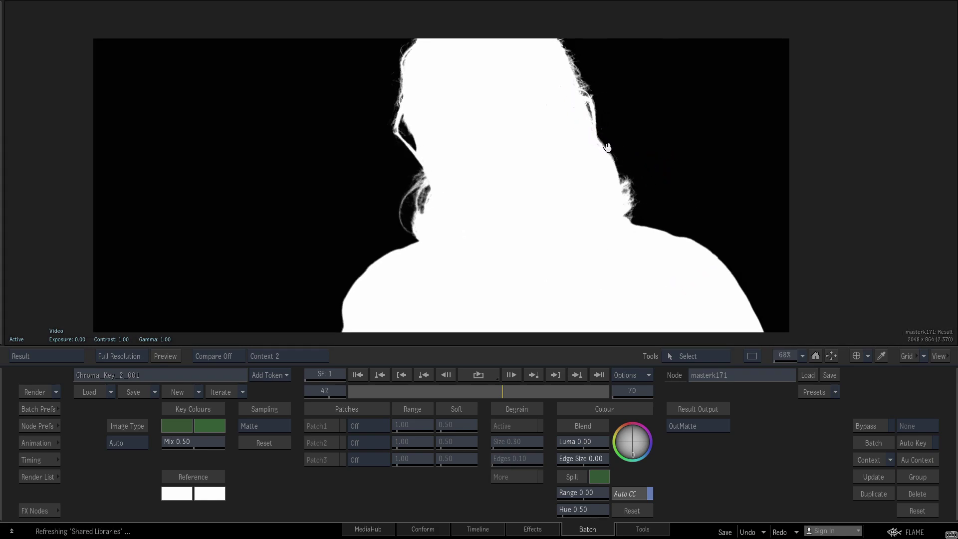
pyautogui.click(685, 425)
pyautogui.click(687, 429)
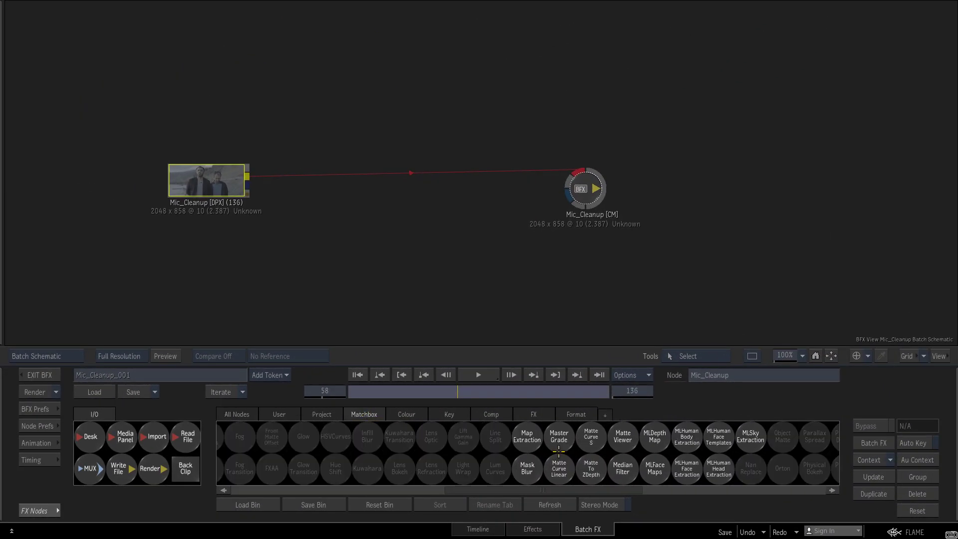
# Step: Add a Master Grade node after the Mic_Cleanup clip and set Brightness to 30.2, Contrast to 2.006 and Log Gamma to 0.474
pyautogui.moveTo(559, 452); pyautogui.dragTo(321, 175)
pyautogui.doubleClick(324, 184)
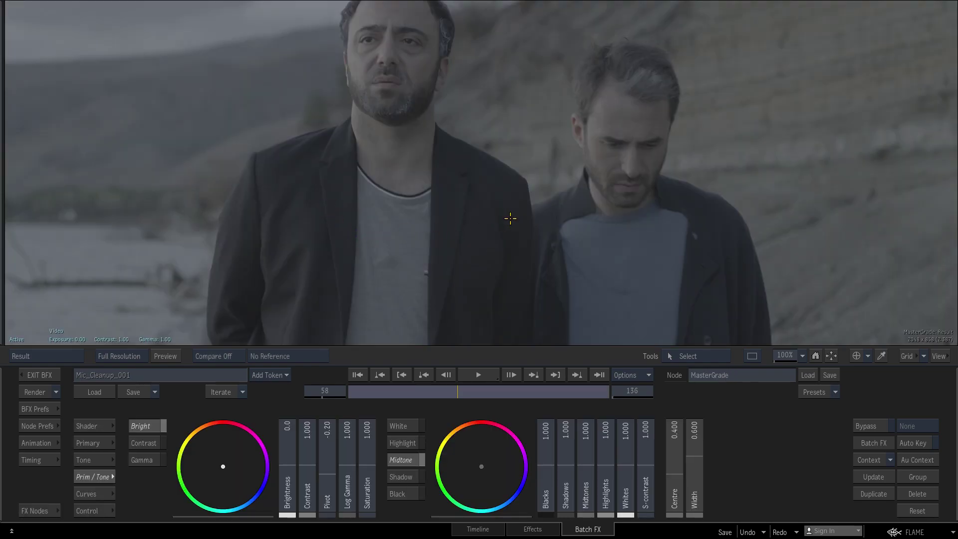
pyautogui.moveTo(287, 474); pyautogui.dragTo(540, 414)
pyautogui.hotkey('ctrl', 'Down')
pyautogui.moveTo(457, 254); pyautogui.dragTo(440, 264)
pyautogui.keyDown('ctrl'); pyautogui.moveTo(441, 264); pyautogui.dragTo(505, 304); pyautogui.keyUp('ctrl')
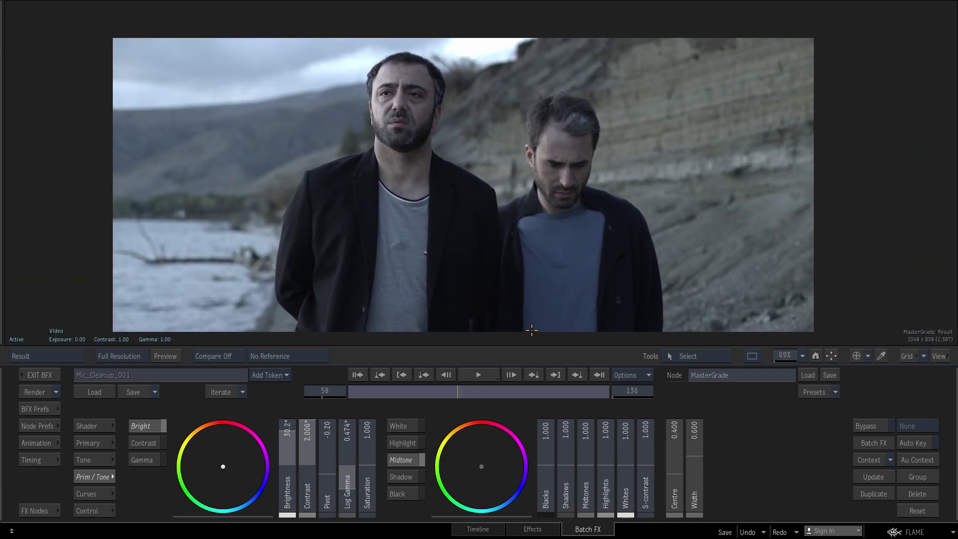
# Step: Lower the grade's Whites to about 0.52 and set Saturation to 2.000
pyautogui.moveTo(618, 470); pyautogui.dragTo(551, 471)
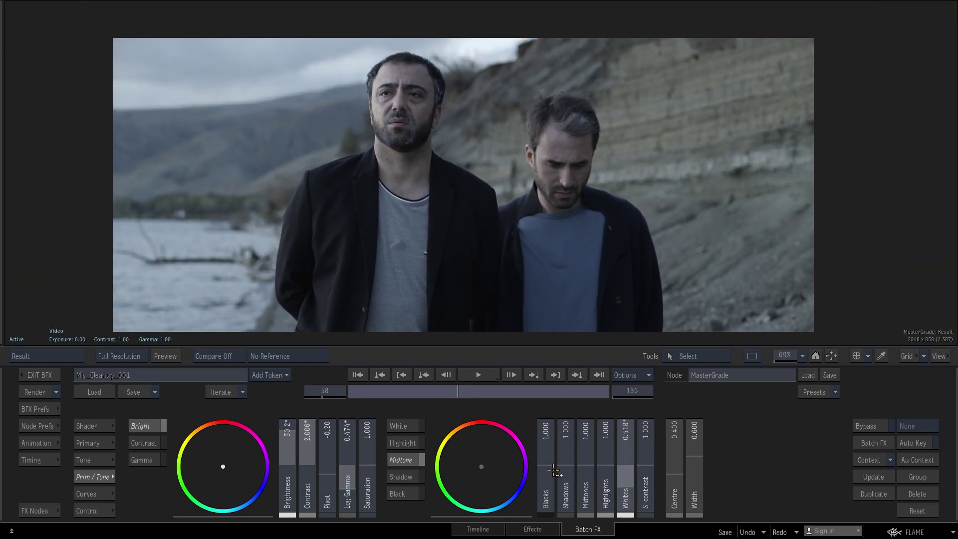
pyautogui.click(367, 463)
pyautogui.click(354, 399)
pyautogui.click(402, 392)
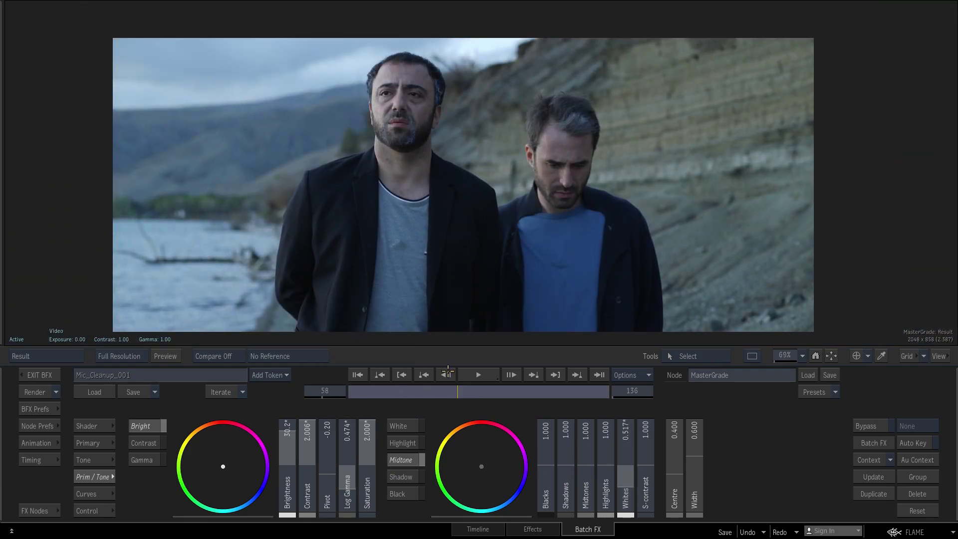
# Step: Push the Bright colour balance toward red and set Brightness to 33.4 and Whites to 0.538, checking another frame
pyautogui.moveTo(261, 497); pyautogui.dragTo(208, 363)
pyautogui.moveTo(434, 388); pyautogui.dragTo(421, 390)
pyautogui.moveTo(287, 461); pyautogui.dragTo(349, 448)
pyautogui.moveTo(627, 476)
pyautogui.mouseDown()
pyautogui.moveTo(645, 470)
pyautogui.moveTo(630, 478)
pyautogui.mouseUp()
pyautogui.moveTo(425, 388); pyautogui.dragTo(470, 389)
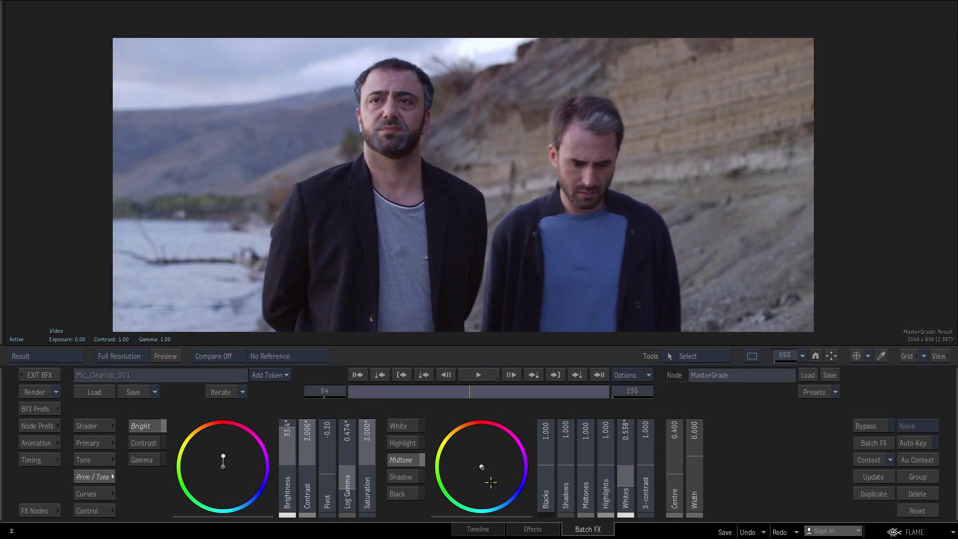
# Step: Shift the Midtone colour balance toward yellow-orange and play the graded shot
pyautogui.moveTo(515, 327); pyautogui.dragTo(319, 361)
pyautogui.click(367, 375)
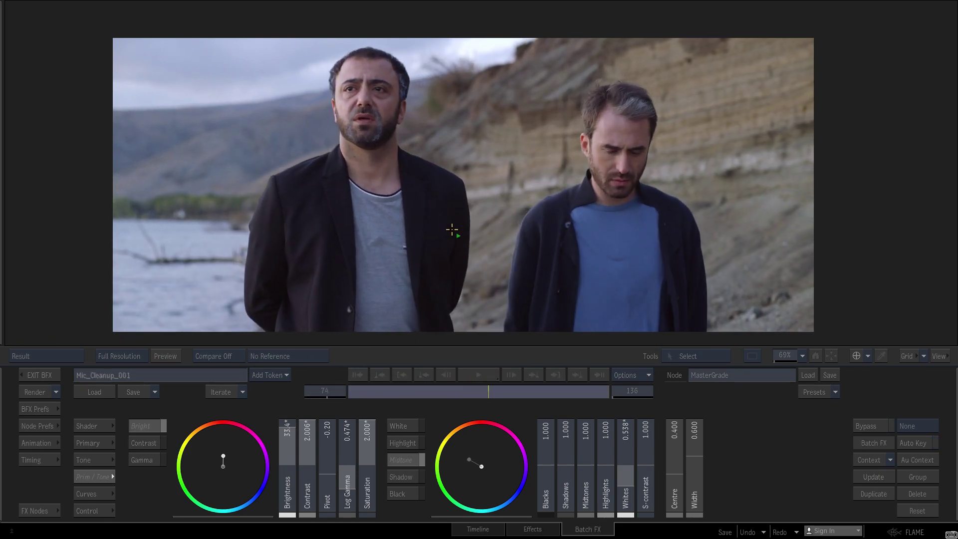
pyautogui.click(422, 214)
# Step: Compare the ungraded Mic_Cleanup clip with the MasterGrade result, bypassing the grade and re-enabling it
pyautogui.press('Escape')
pyautogui.click(222, 179)
pyautogui.press('F4')
pyautogui.press('Escape')
pyautogui.click(333, 179)
pyautogui.press('F4')
pyautogui.click(868, 426)
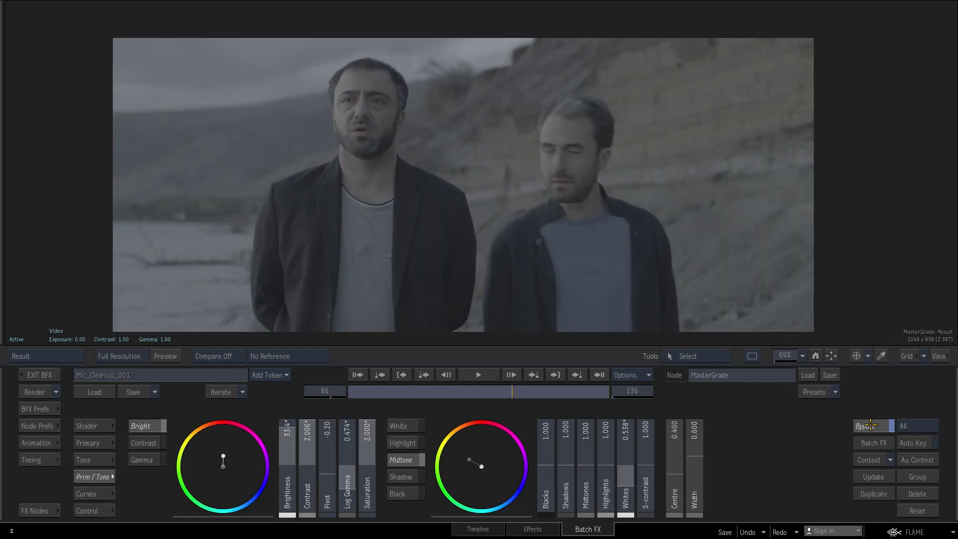
pyautogui.click(868, 427)
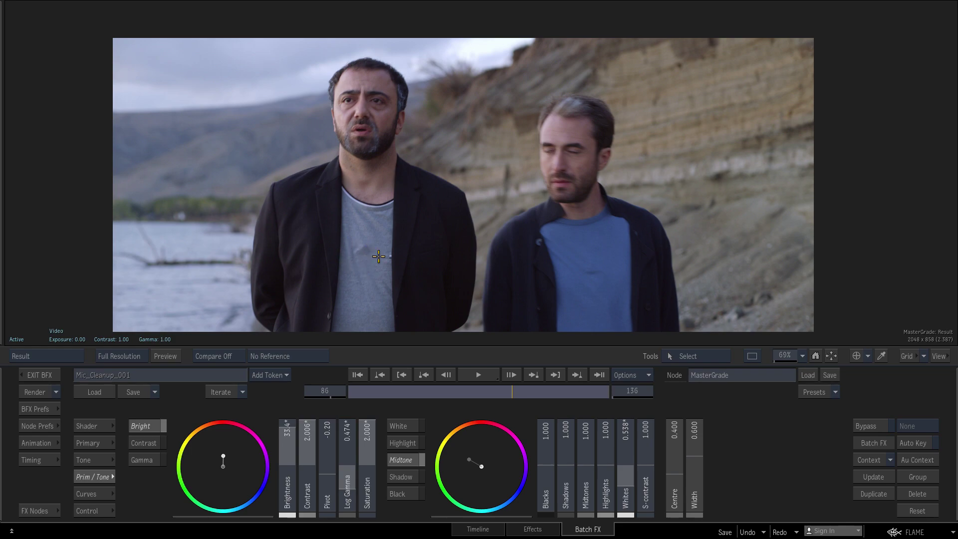
# Step: Insert an OpenFX node between MasterGrade and the BFX output and open its controls
pyautogui.press('F4')
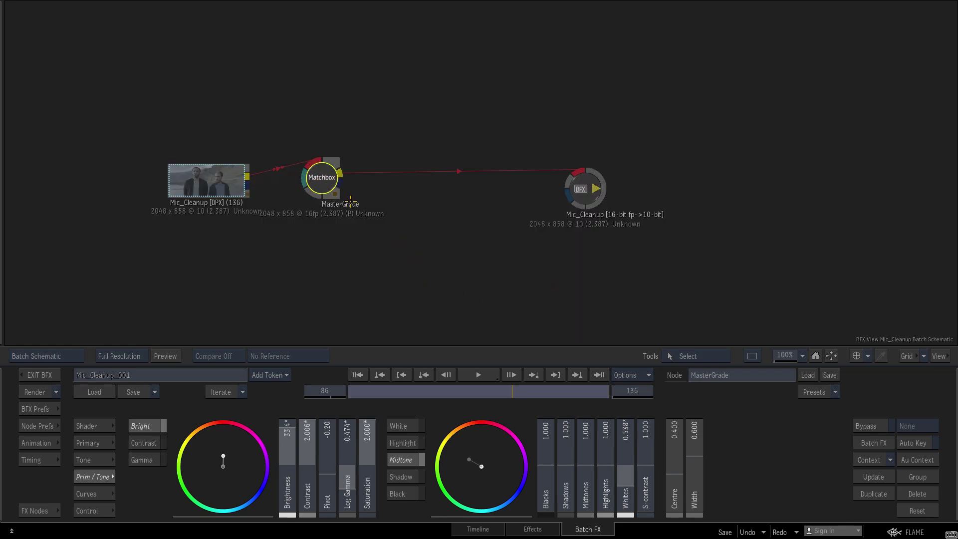
pyautogui.click(42, 506)
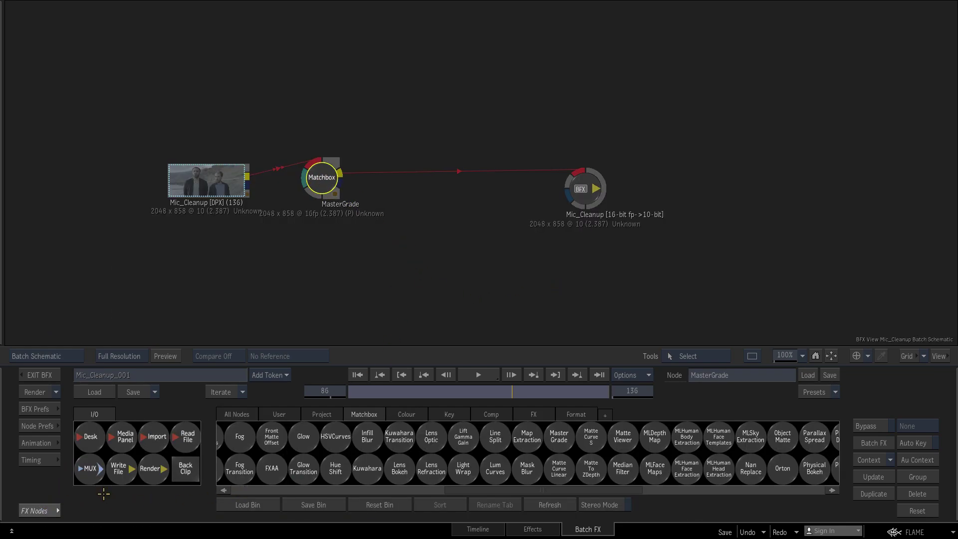
pyautogui.click(527, 414)
pyautogui.click(456, 469)
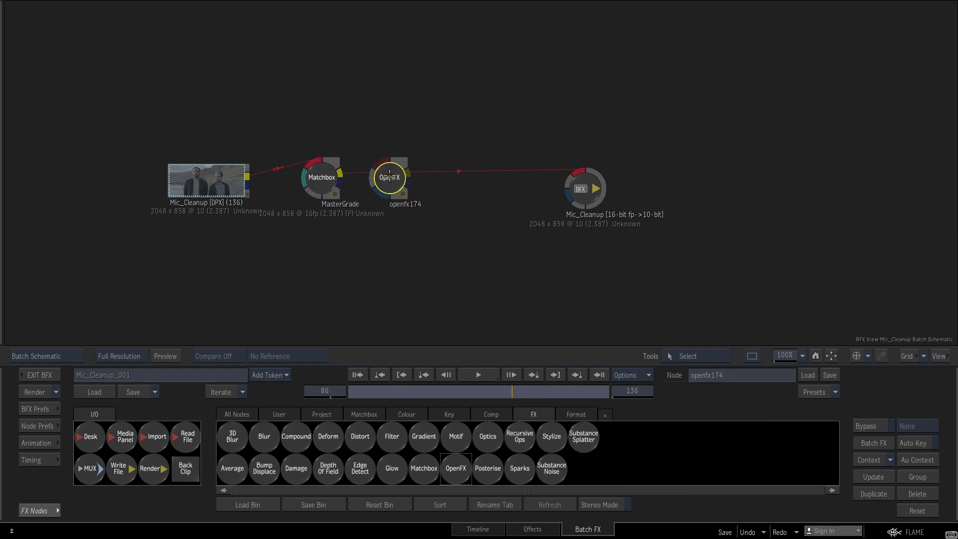
pyautogui.click(409, 180)
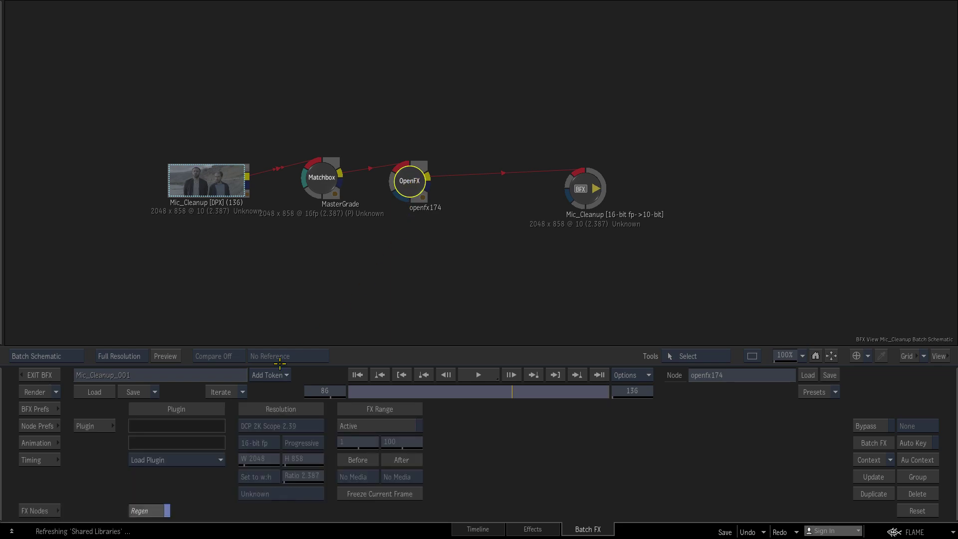
# Step: Load the Boris FX Silhouette Paint plugin into the OpenFX node and shift the node slightly in the schematic
pyautogui.click(199, 460)
pyautogui.moveTo(199, 391)
pyautogui.click(289, 391)
pyautogui.moveTo(409, 182); pyautogui.dragTo(424, 194)
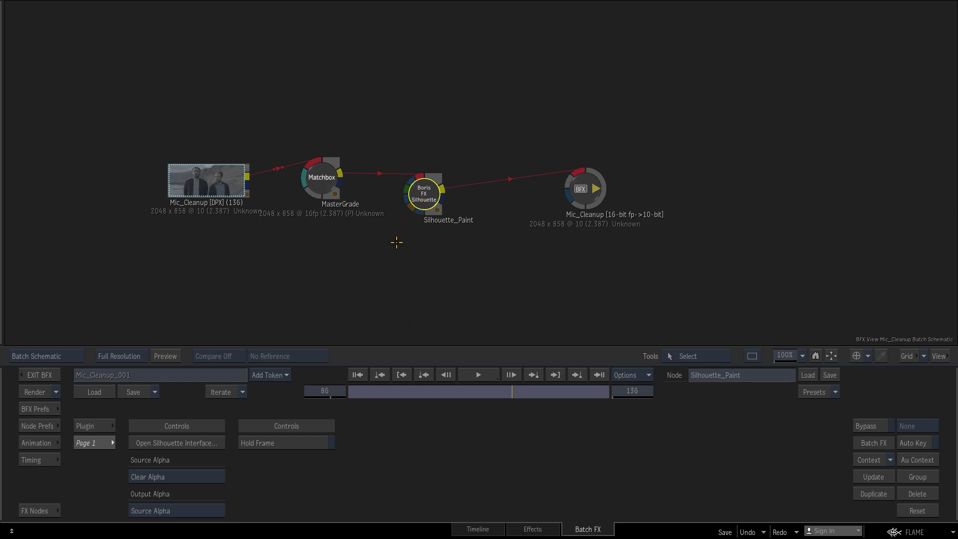
# Step: Open the Silhouette interface and create a new project named Mic_Clean with Float 16 working depth
pyautogui.click(190, 442)
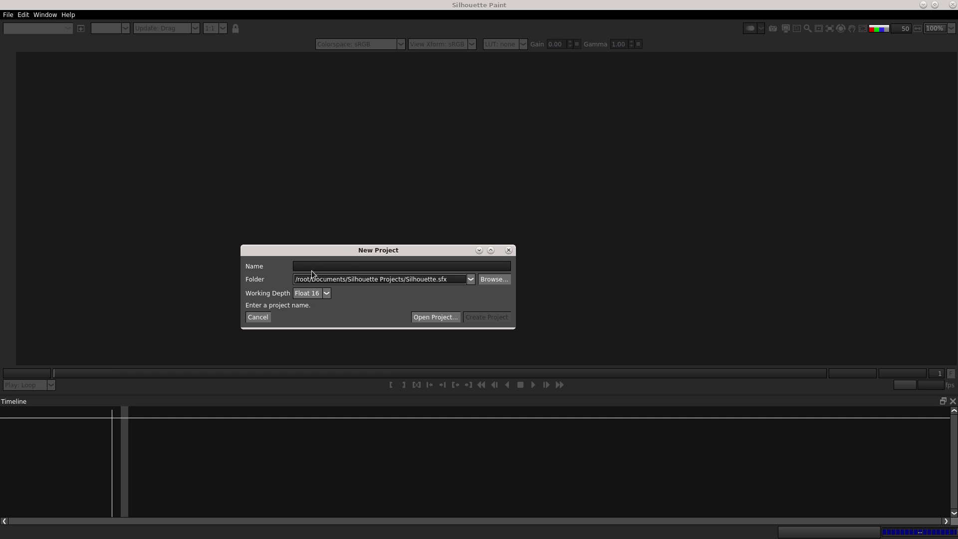
pyautogui.write('Mic_')
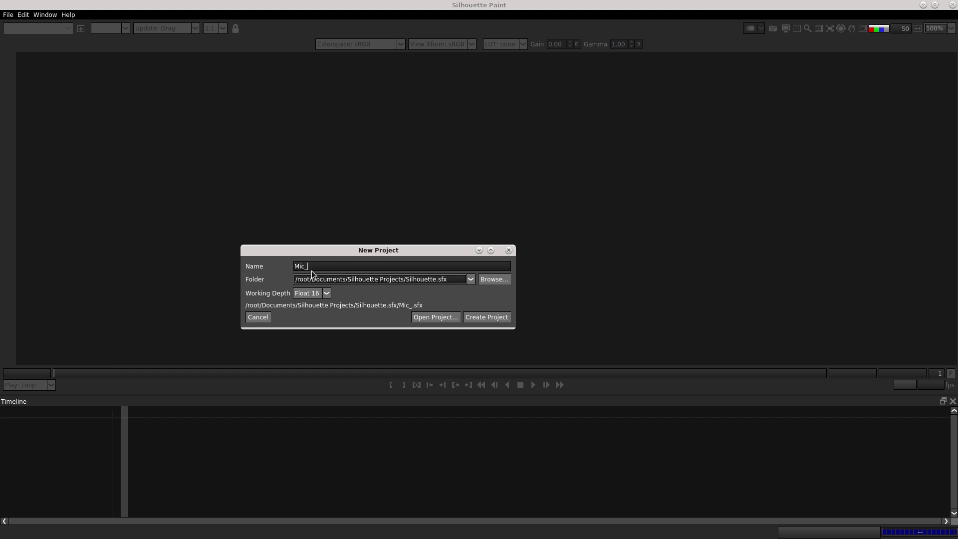
pyautogui.write('Clean')
pyautogui.click(487, 318)
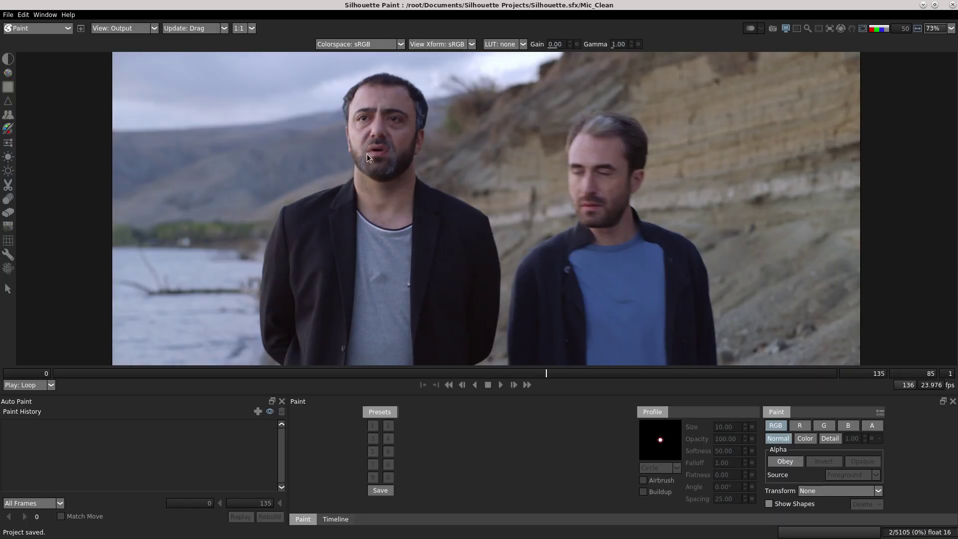
# Step: Play and scrub through the shot, switch from the Paint node to the Roto node and go to frame 0
pyautogui.click(499, 386)
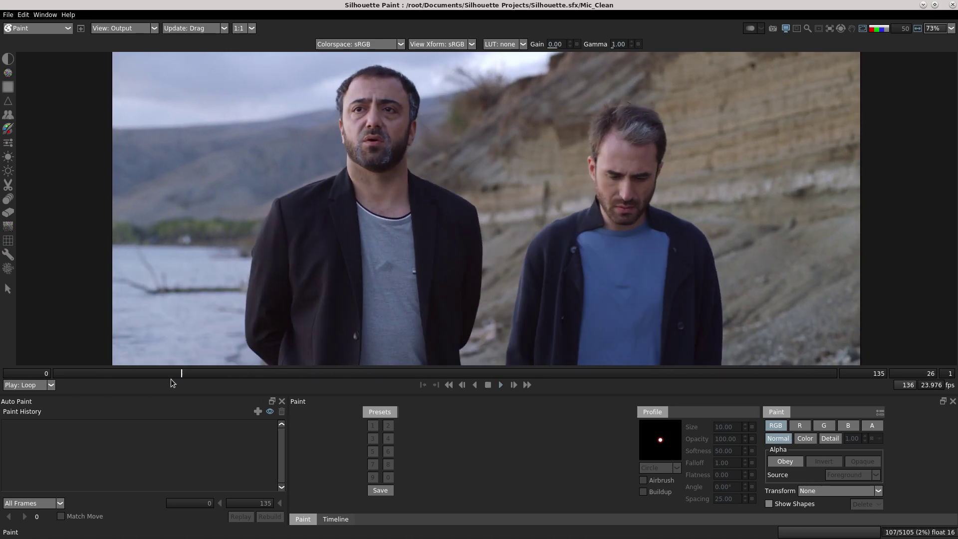
pyautogui.moveTo(453, 369); pyautogui.dragTo(225, 382)
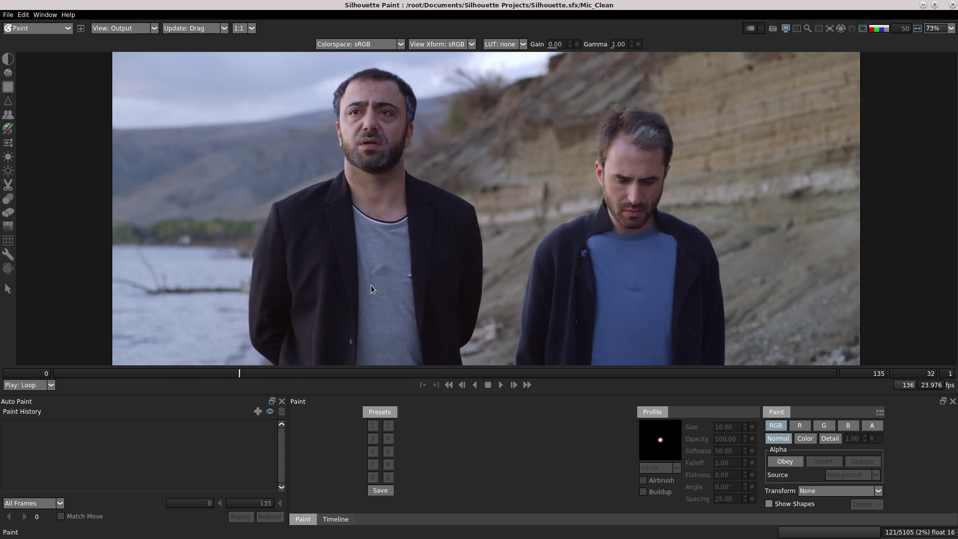
pyautogui.click(49, 25)
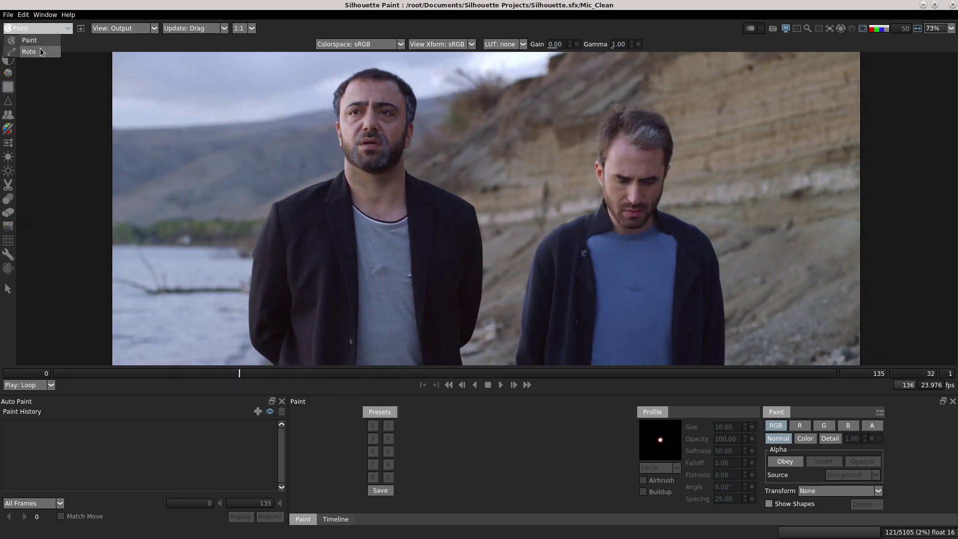
pyautogui.click(40, 48)
pyautogui.moveTo(219, 381)
pyautogui.mouseDown()
pyautogui.moveTo(167, 398)
pyautogui.moveTo(31, 412)
pyautogui.mouseUp()
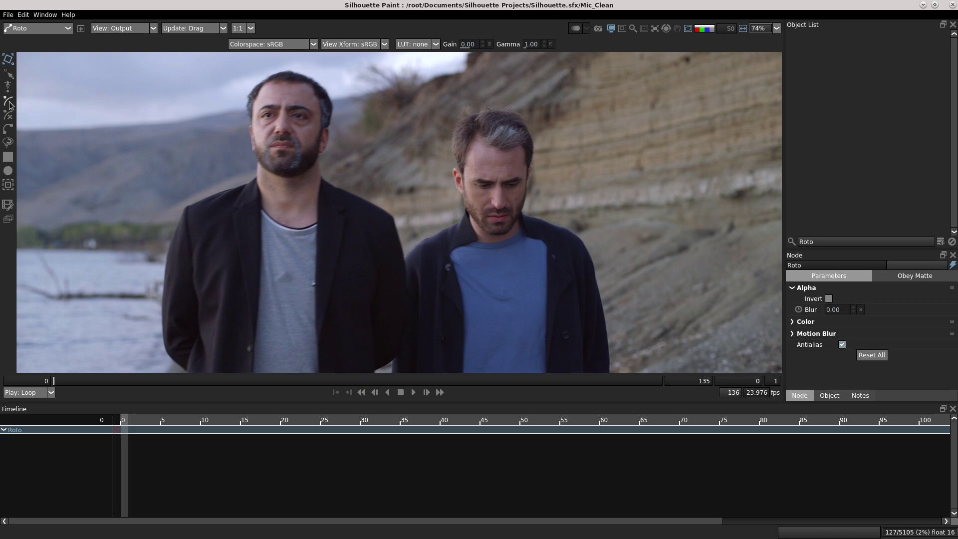
# Step: Draw a square roto shape around the mic area on the grey T-shirt, fit its corners and name it Mic_
pyautogui.click(8, 157)
pyautogui.moveTo(265, 257); pyautogui.dragTo(313, 315)
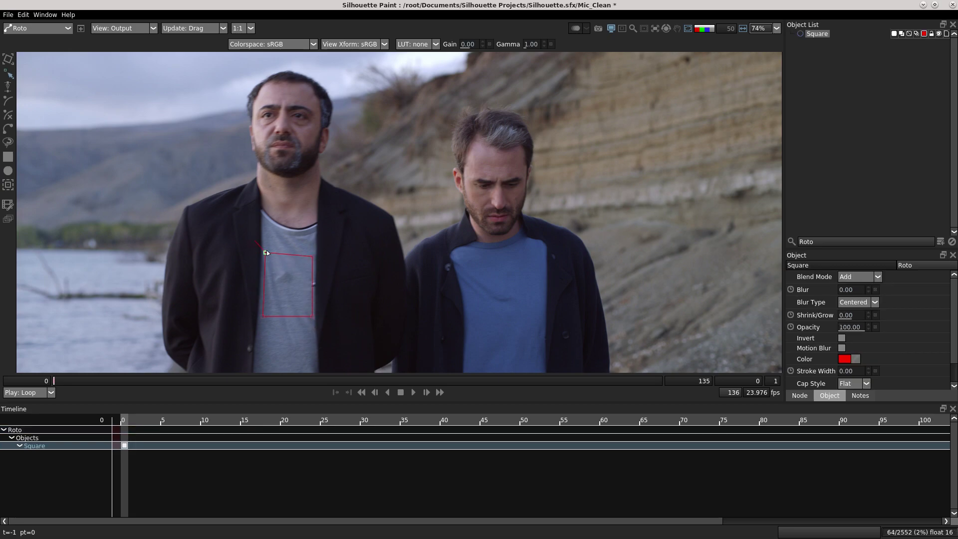
pyautogui.moveTo(263, 256); pyautogui.dragTo(265, 252)
pyautogui.moveTo(263, 316); pyautogui.dragTo(314, 316)
pyautogui.moveTo(313, 256); pyautogui.dragTo(314, 255)
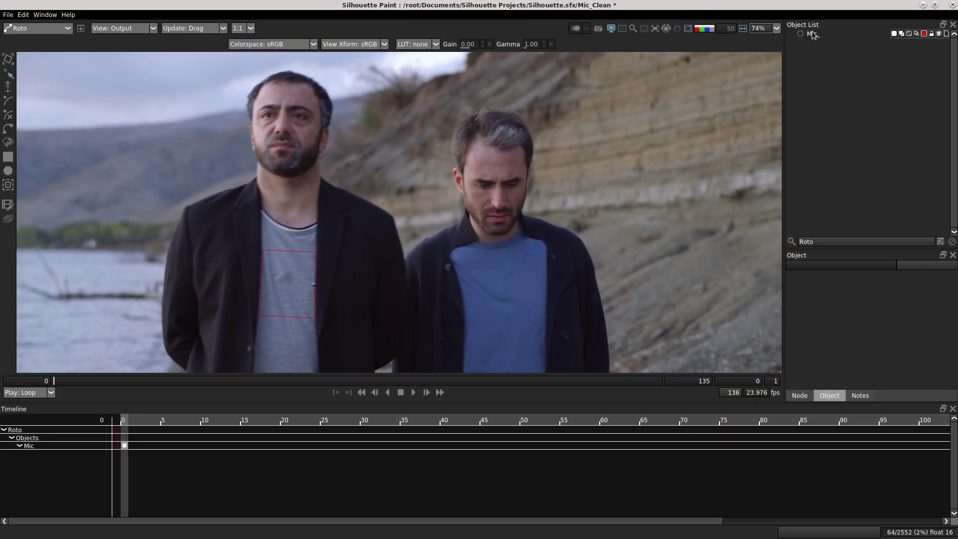
# Step: Open the tracker for the Mic_ shape, compare the Planar and Point Tracker options and choose the Mocha Tracker
pyautogui.click(812, 33)
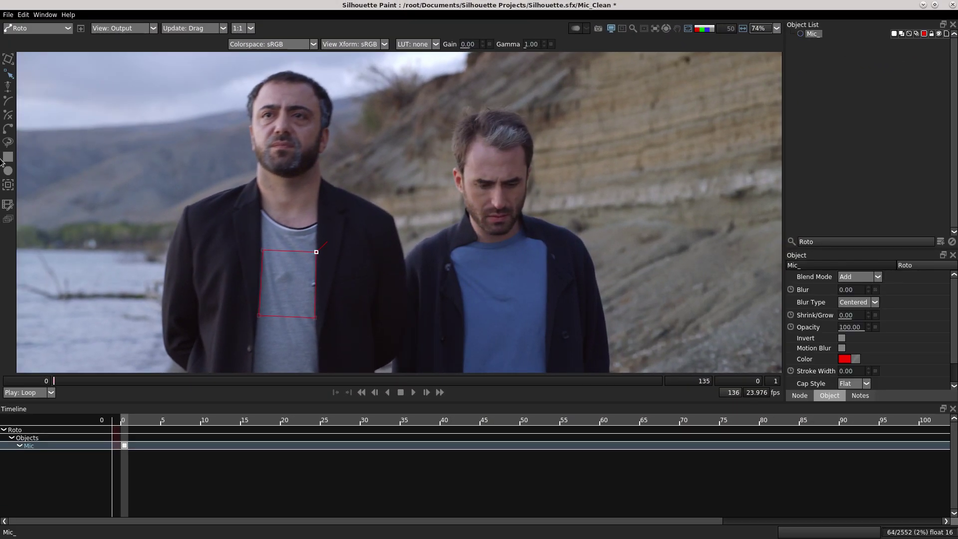
pyautogui.click(8, 185)
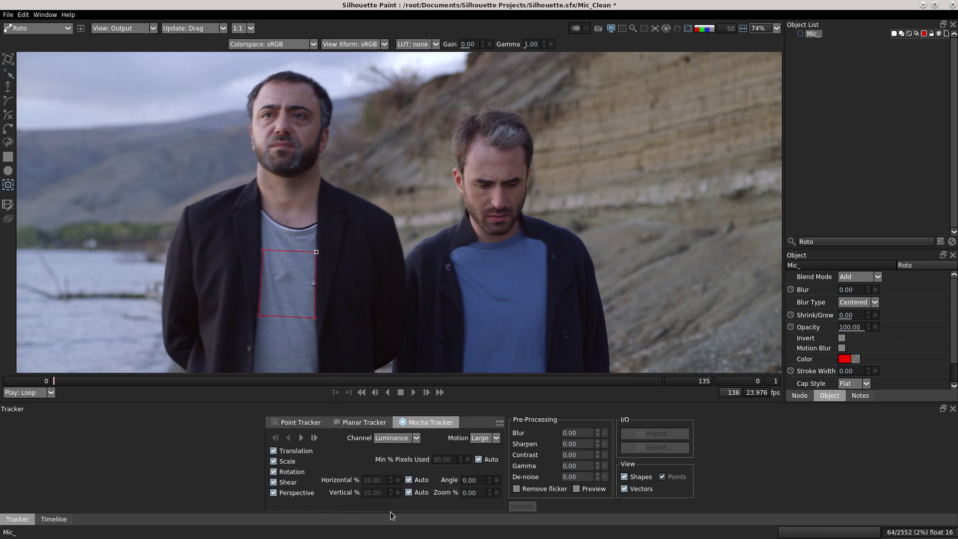
pyautogui.click(364, 422)
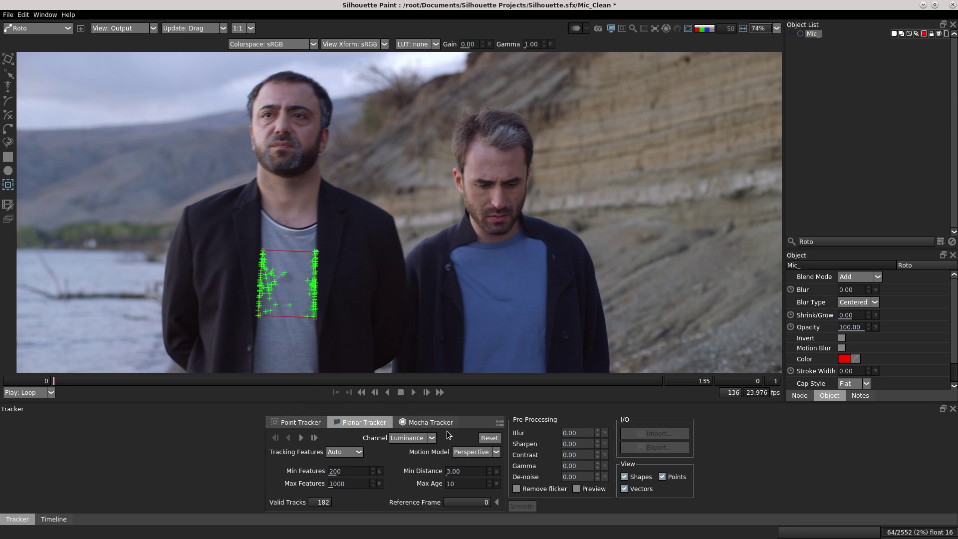
pyautogui.click(422, 423)
pyautogui.click(302, 423)
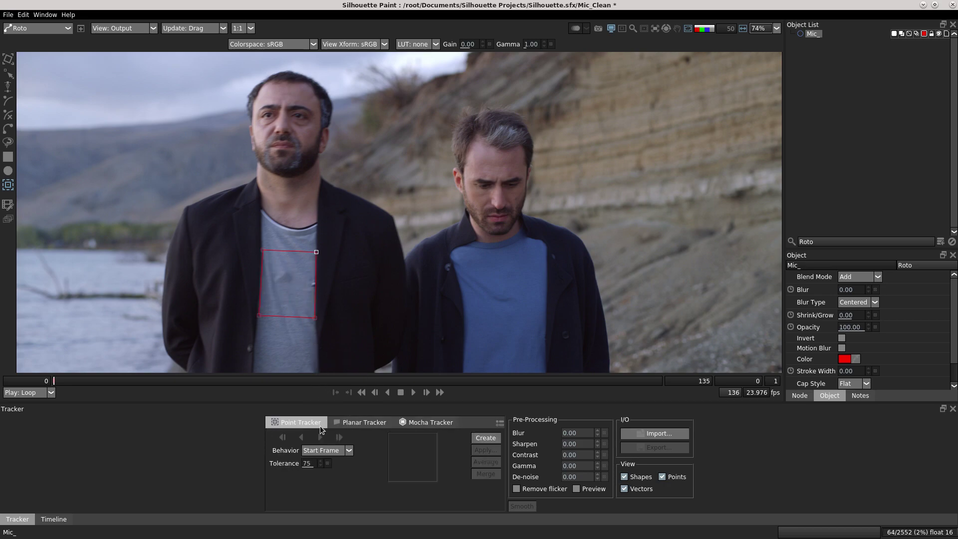
pyautogui.click(422, 423)
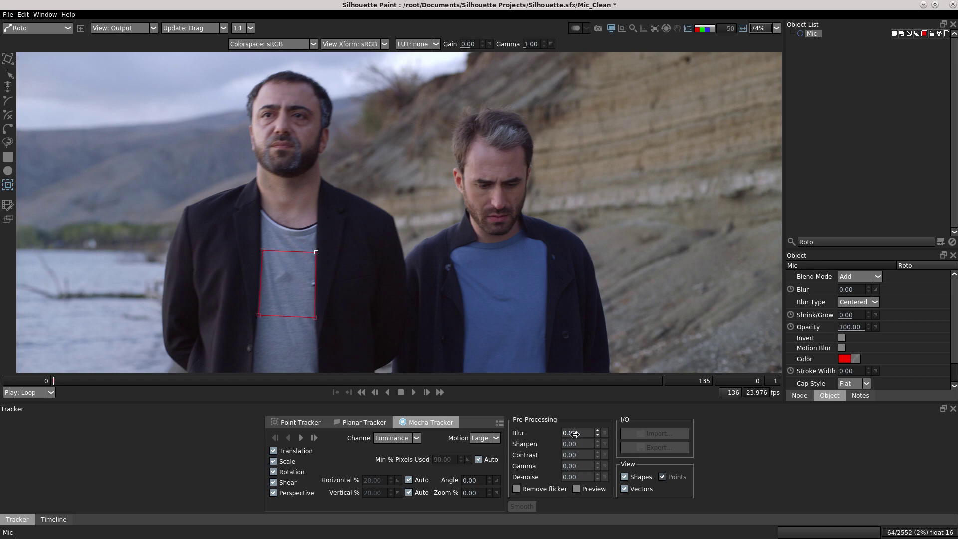
# Step: Preview the tracker's pre-processing and set Sharpen to 34, Contrast to 17 and Gamma to 10, leaving De-noise at 0
pyautogui.click(577, 489)
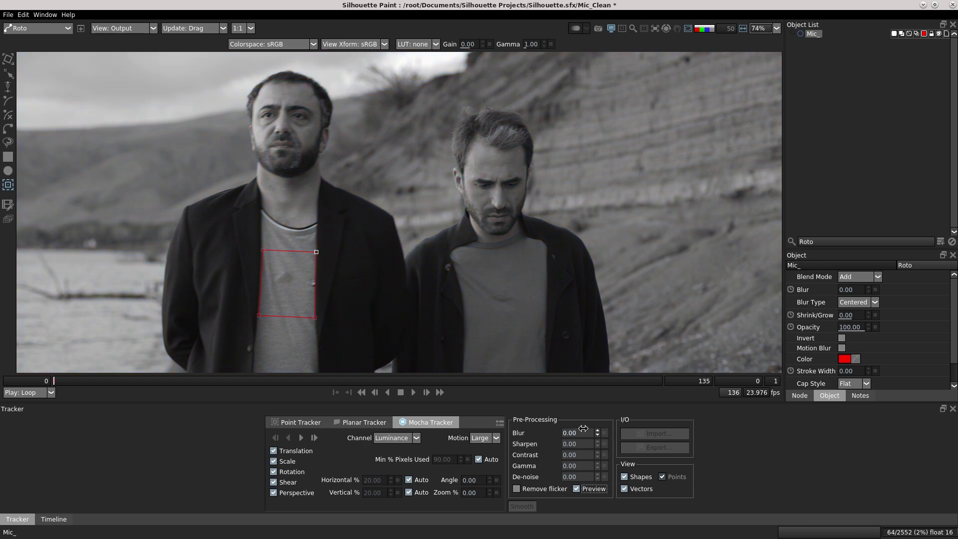
pyautogui.moveTo(567, 433); pyautogui.dragTo(584, 456)
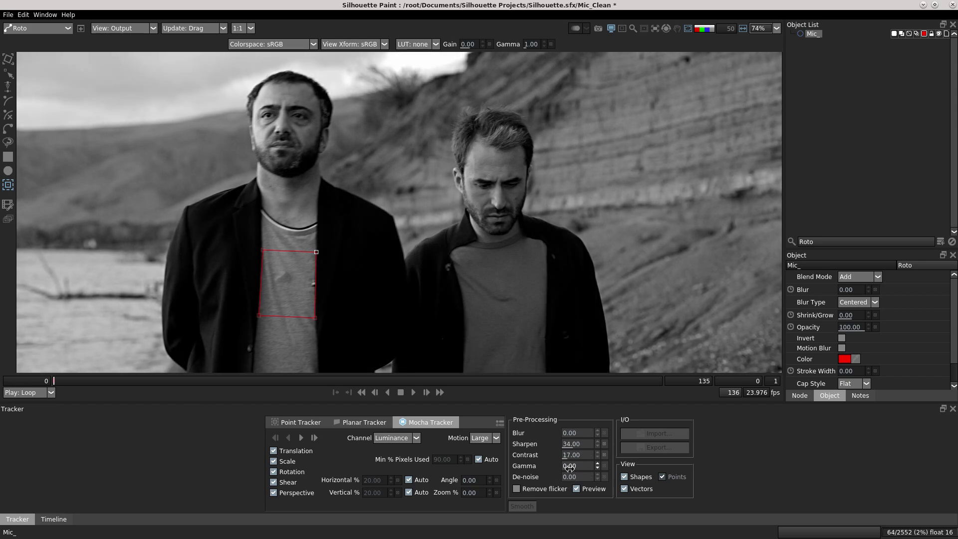
pyautogui.moveTo(549, 473); pyautogui.dragTo(577, 468)
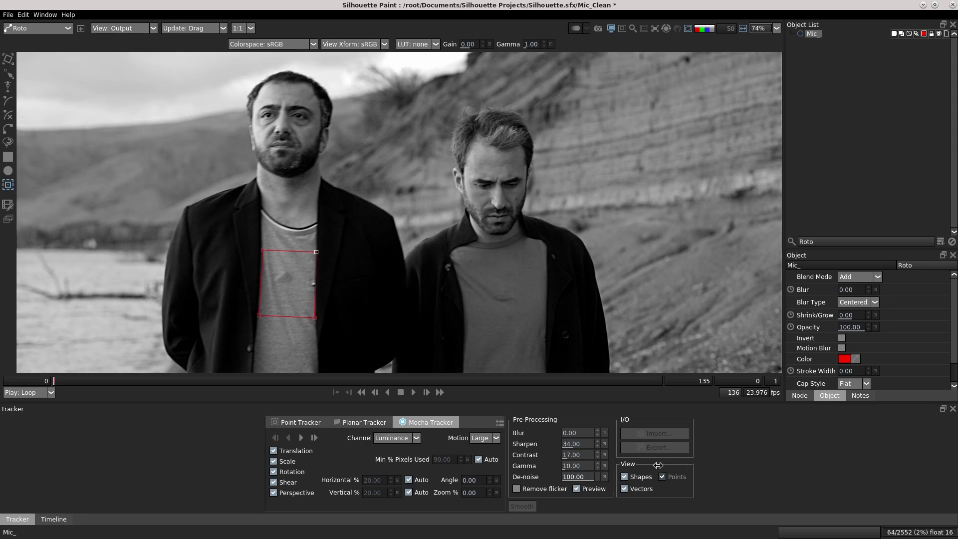
pyautogui.click(577, 489)
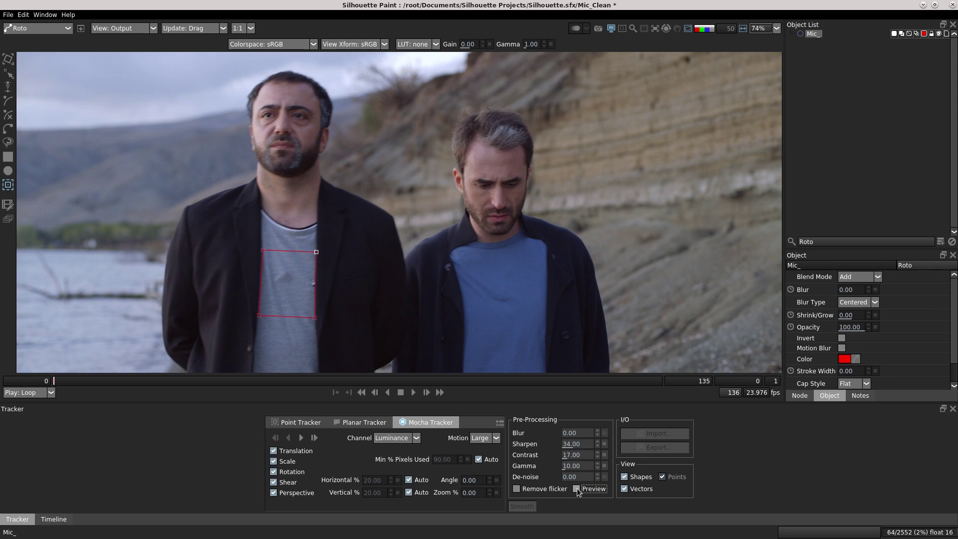
pyautogui.click(577, 488)
pyautogui.click(577, 489)
# Step: Track the Mic_ shape forward to the last frame and stabilize the viewer on the tracked layer, scrubbing to check it
pyautogui.click(302, 438)
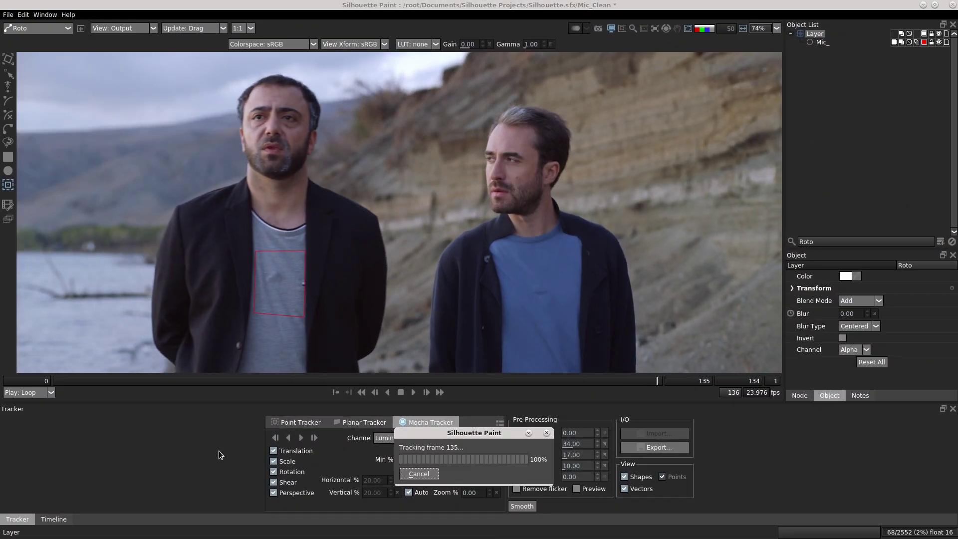
pyautogui.moveTo(659, 382); pyautogui.dragTo(136, 421)
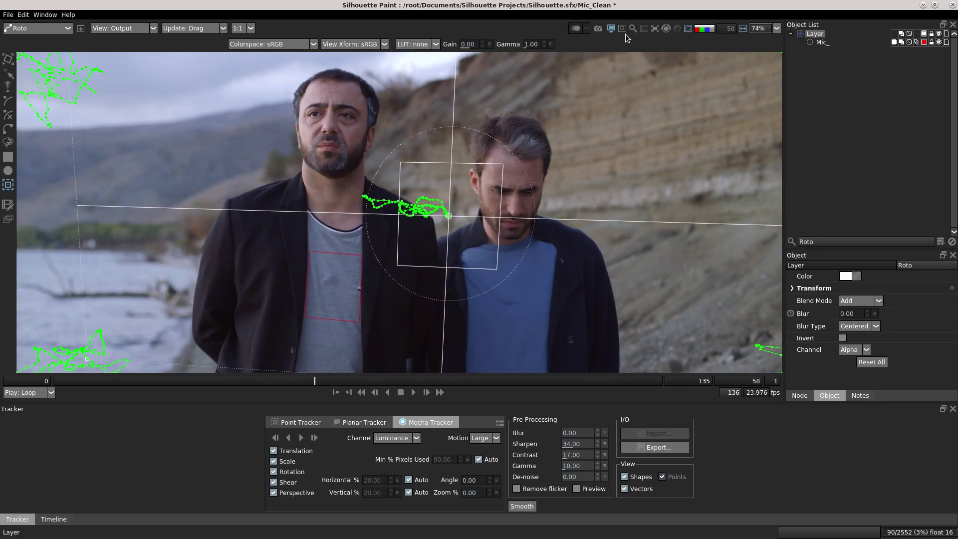
pyautogui.click(654, 29)
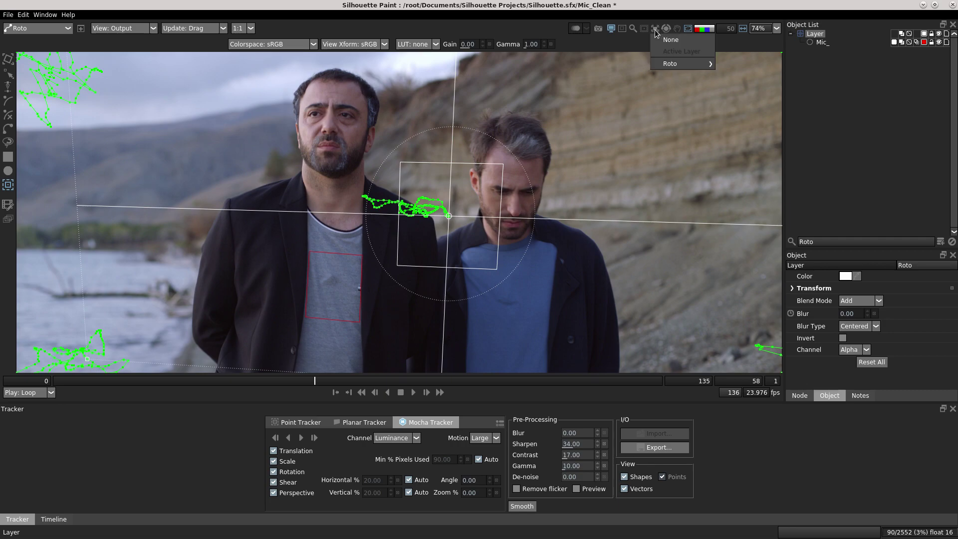
pyautogui.moveTo(699, 58)
pyautogui.click(736, 64)
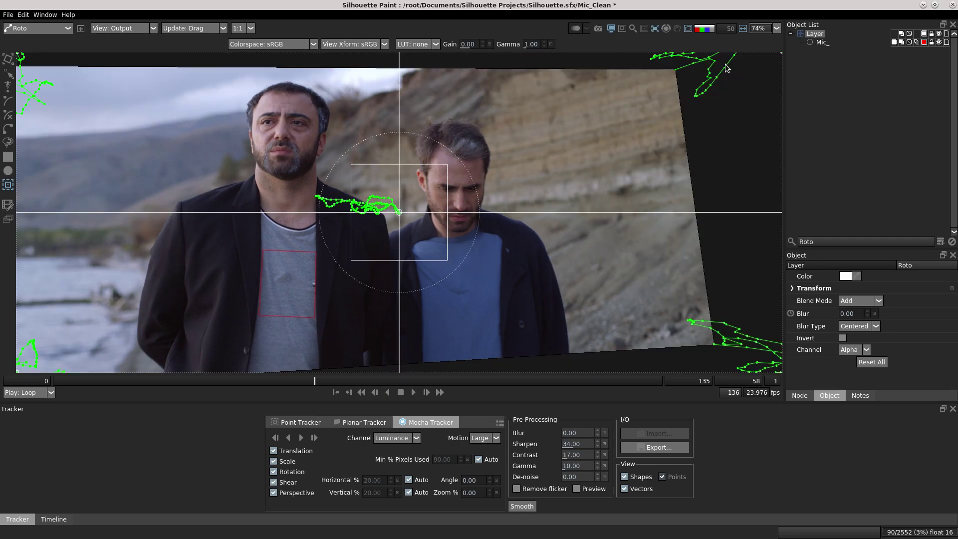
pyautogui.moveTo(319, 383)
pyautogui.mouseDown()
pyautogui.moveTo(124, 394)
pyautogui.moveTo(616, 380)
pyautogui.moveTo(332, 394)
pyautogui.mouseUp()
# Step: Switch to the Paint node, go to frame 0 and frame the grey T-shirt closely
pyautogui.click(44, 26)
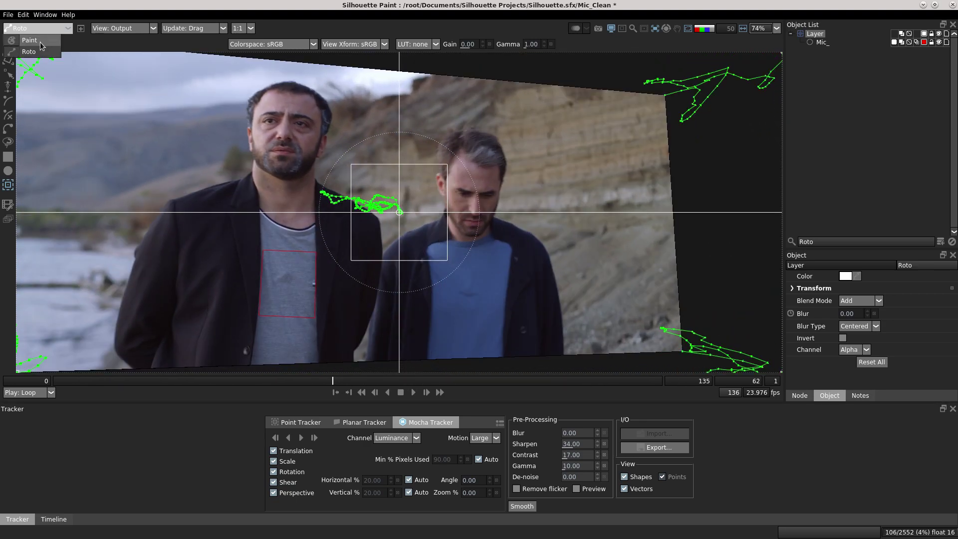
pyautogui.click(41, 40)
pyautogui.moveTo(399, 371); pyautogui.dragTo(94, 412)
pyautogui.scroll(3, 373, 273)
pyautogui.scroll(3, 372, 272)
pyautogui.moveTo(377, 261); pyautogui.dragTo(394, 233, button='middle')
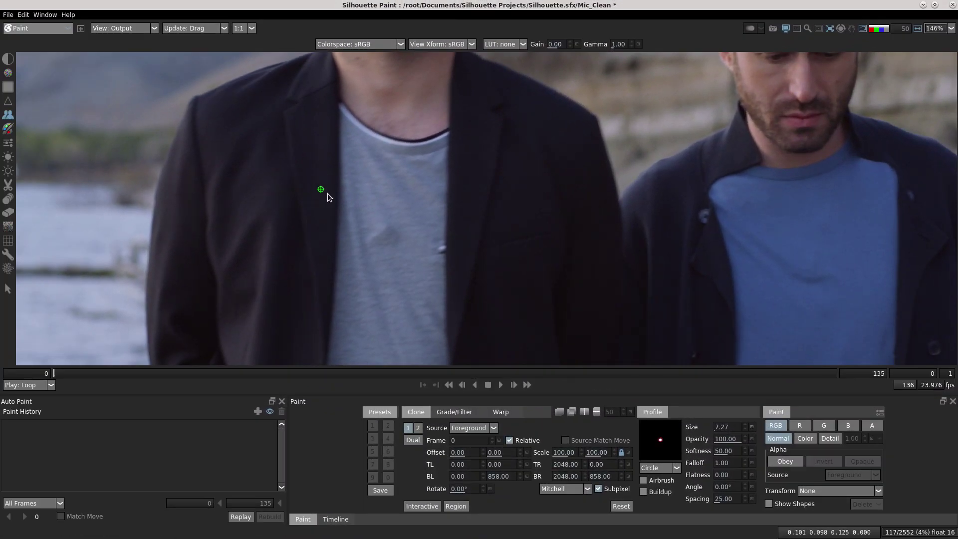
# Step: Try cloning over the mic bump with a brush size of 56.45 and a source offset of -13.66, -42.35
pyautogui.moveTo(379, 241)
pyautogui.keyDown('ctrl'); pyautogui.mouseDown()
pyautogui.moveTo(436, 229)
pyautogui.moveTo(426, 233)
pyautogui.mouseUp(); pyautogui.keyUp('ctrl')
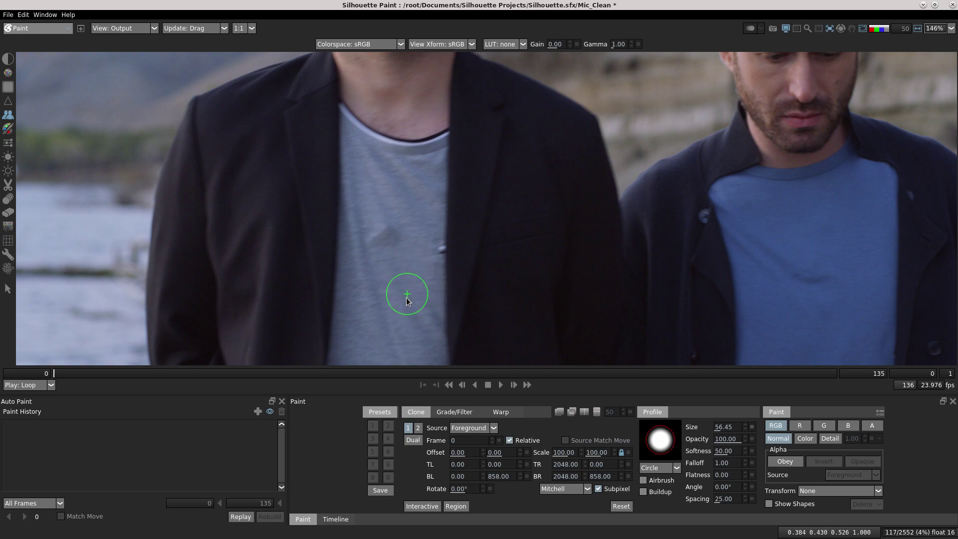
pyautogui.keyDown('shift'); pyautogui.moveTo(375, 196); pyautogui.dragTo(396, 255); pyautogui.keyUp('shift')
pyautogui.moveTo(380, 212); pyautogui.dragTo(426, 316)
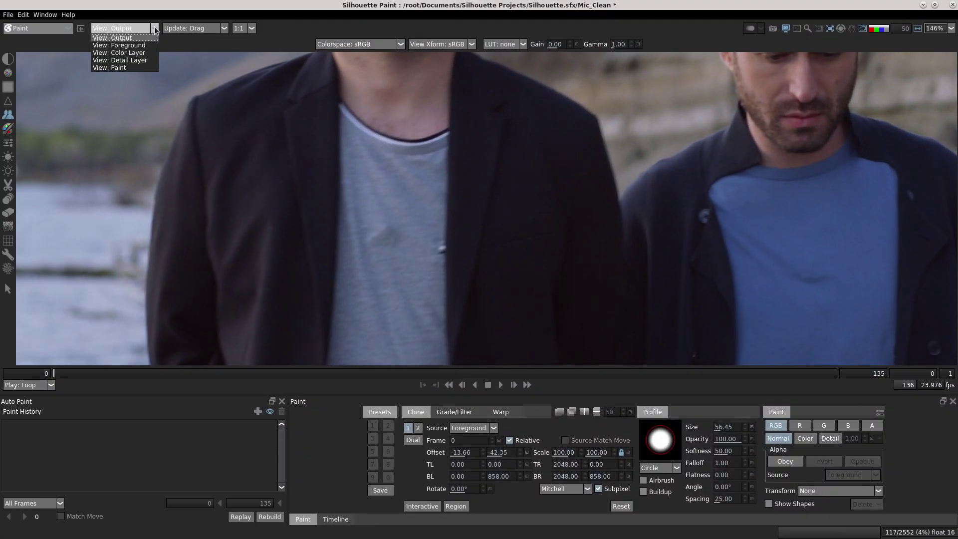
# Step: Compare the Color Layer, Foreground and Detail Layer views of the shirt, ending on the Output view
pyautogui.click(140, 52)
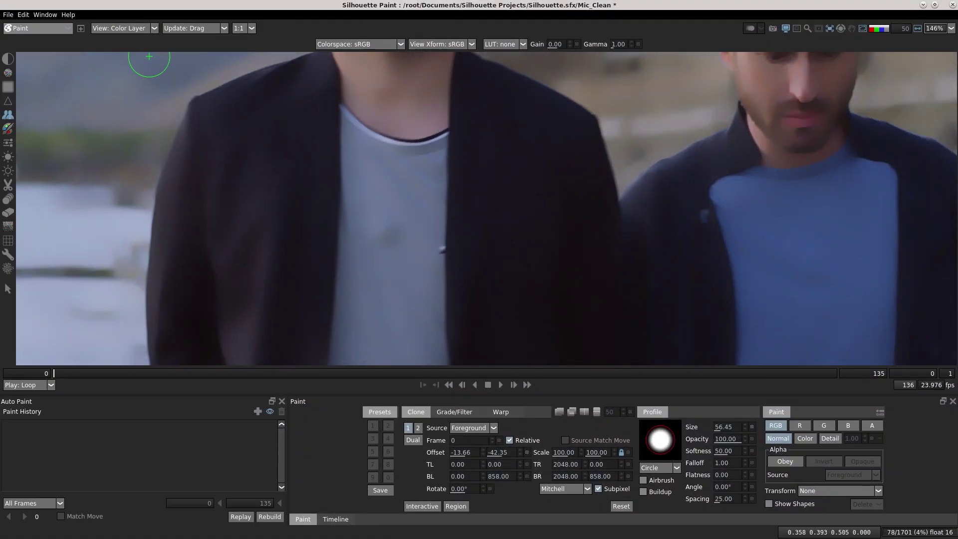
pyautogui.click(151, 29)
pyautogui.click(143, 46)
pyautogui.click(153, 29)
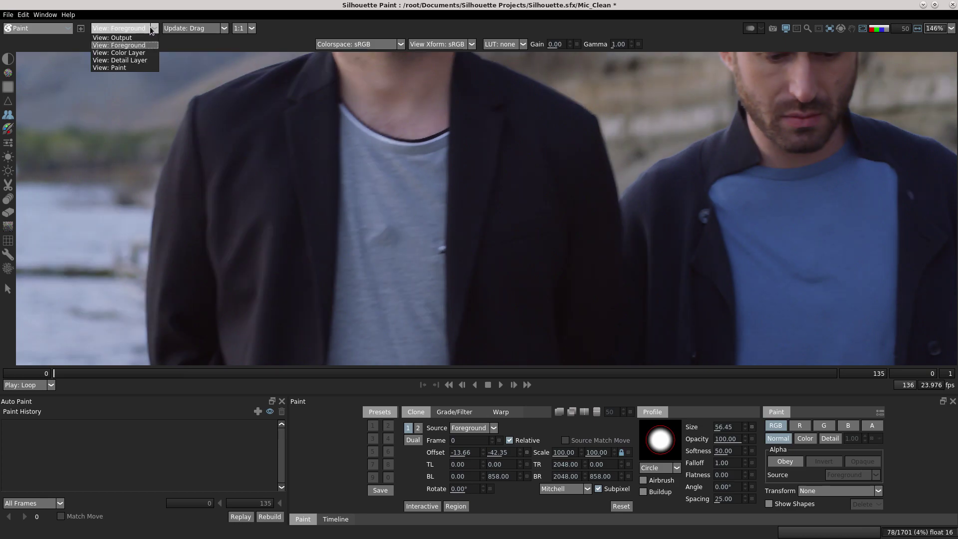
pyautogui.click(145, 61)
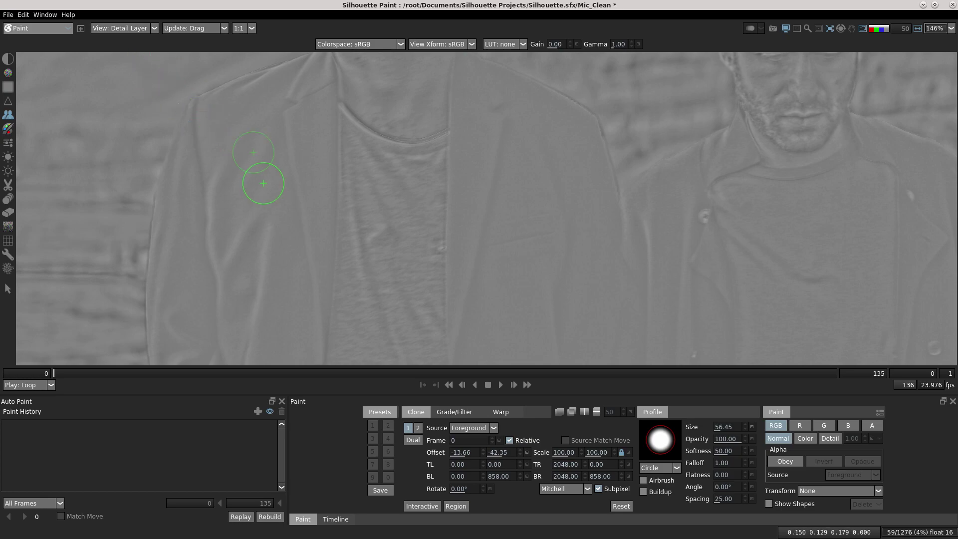
pyautogui.click(121, 38)
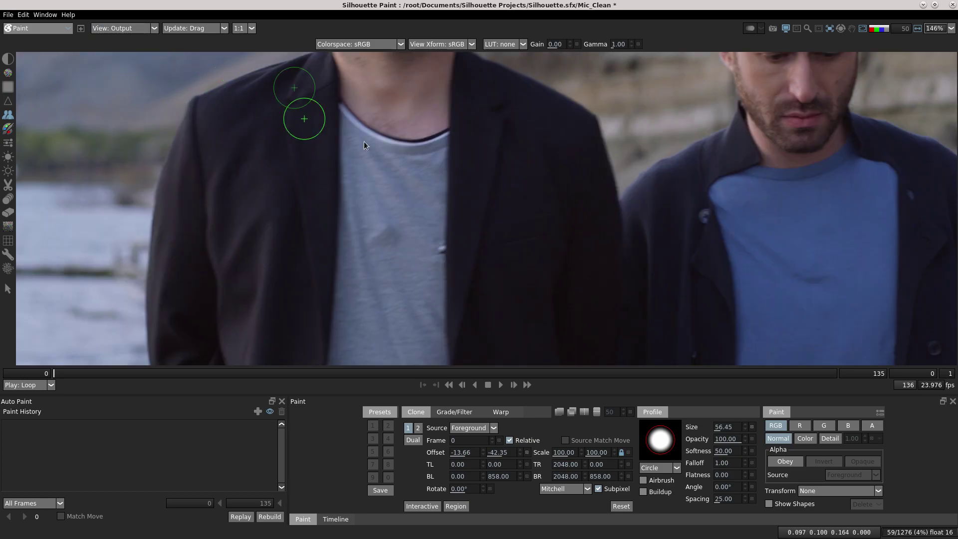
# Step: Paint out the mic bump on the grey T-shirt in Color mode and clone in Detail mode with brush size 28.44, offset 12.64, 33.81
pyautogui.click(804, 439)
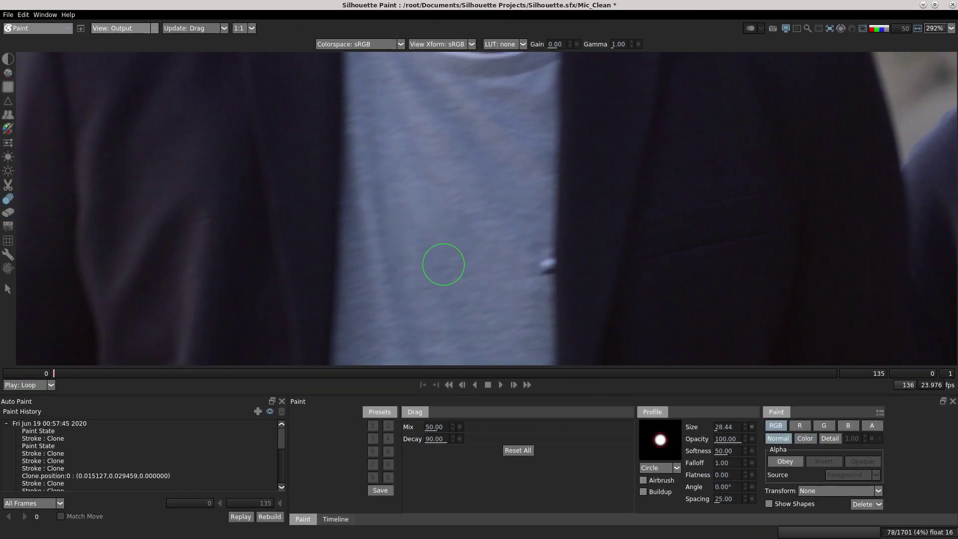
pyautogui.scroll(-2, 497, 259)
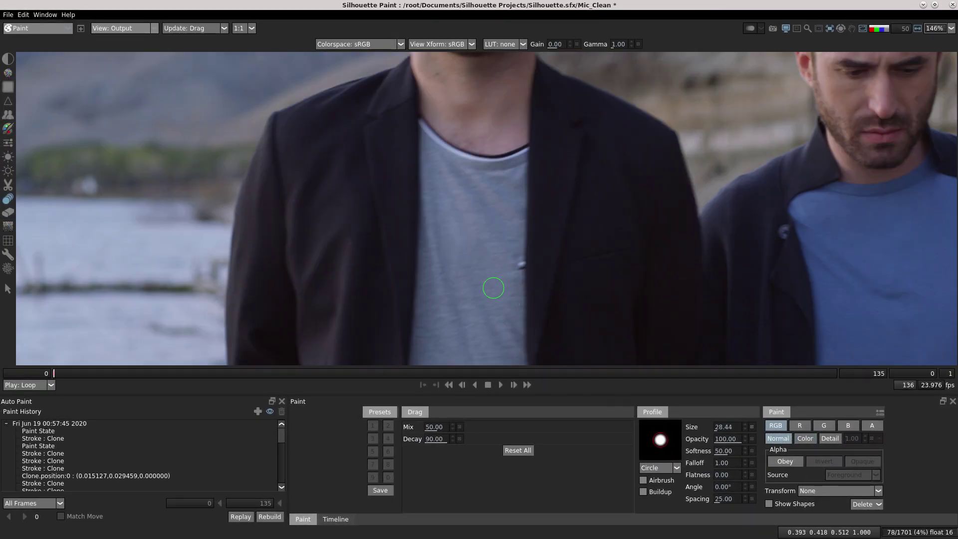
pyautogui.scroll(2, 494, 284)
pyautogui.click(8, 115)
pyautogui.click(829, 438)
pyautogui.keyDown('shift'); pyautogui.moveTo(476, 276); pyautogui.dragTo(472, 266); pyautogui.keyUp('shift')
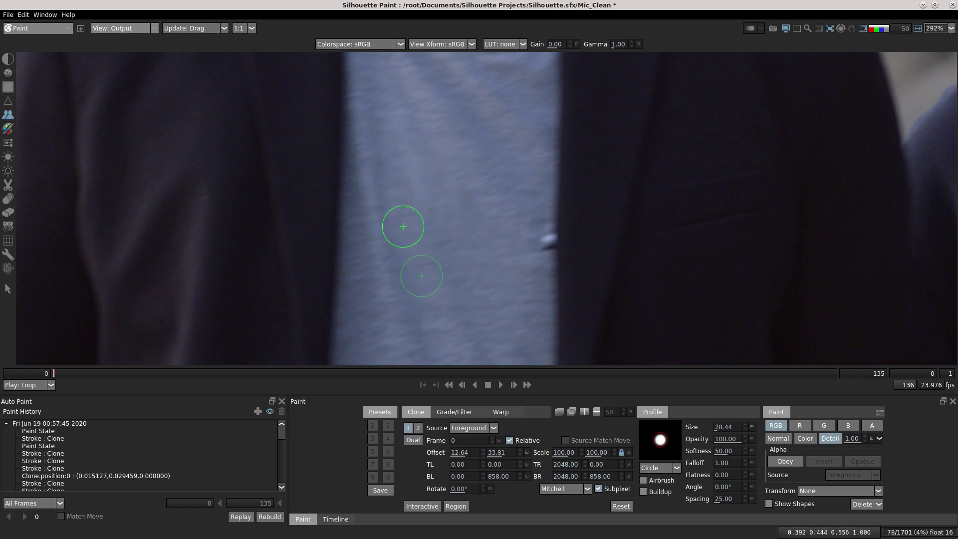
# Step: Collapse and select the stroke group in the paint history and set the paint transform to Layer
pyautogui.click(33, 428)
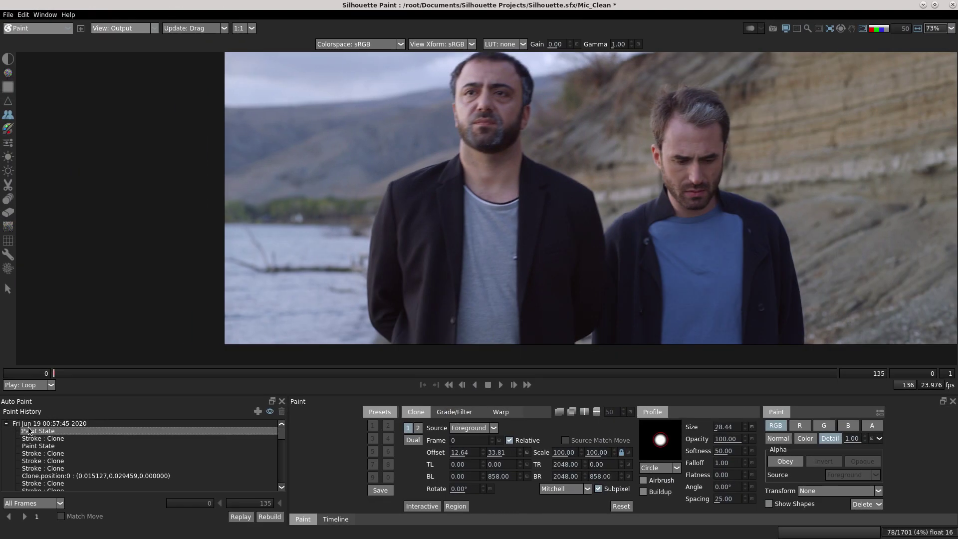
pyautogui.click(6, 423)
pyautogui.click(36, 424)
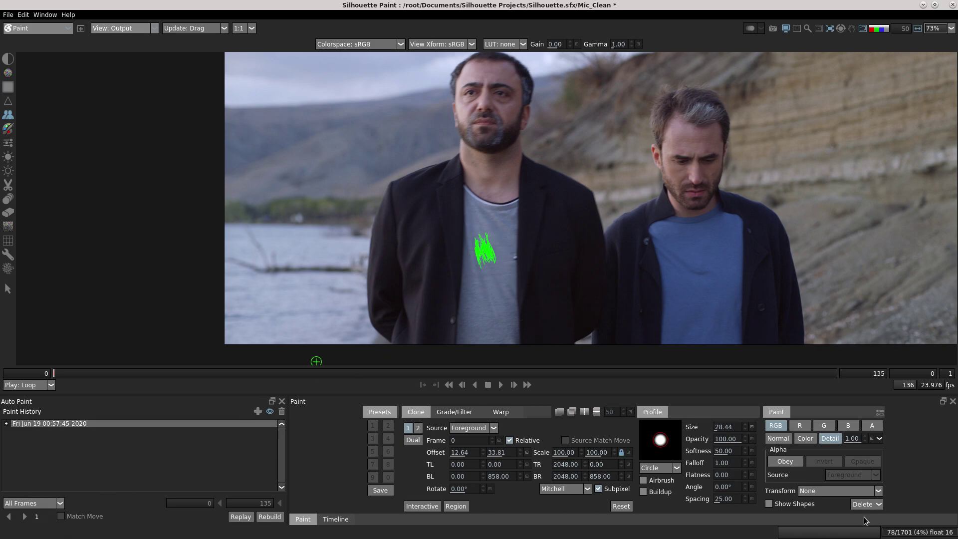
pyautogui.click(854, 491)
pyautogui.click(835, 508)
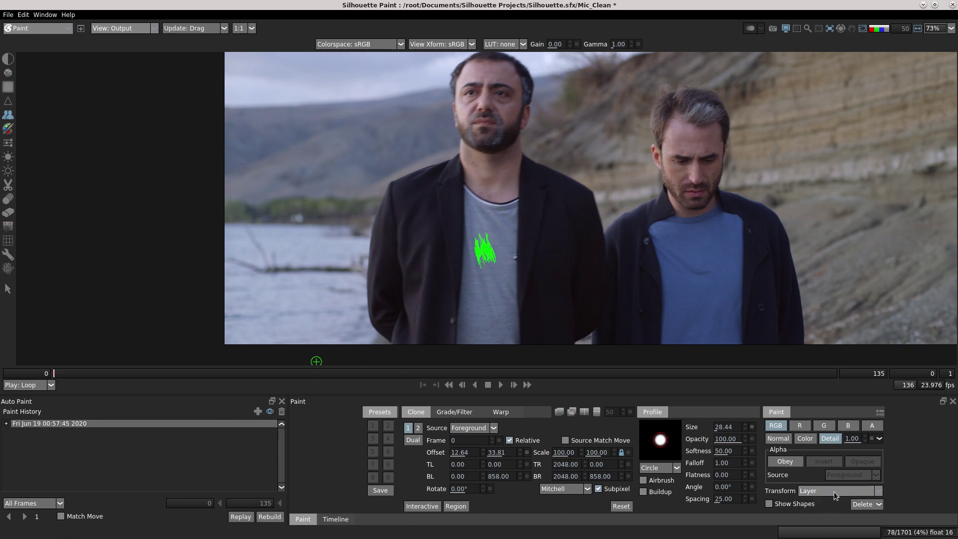
# Step: Rename the tracked layer in the Roto node as Track_1 and return to the Paint node
pyautogui.click(47, 28)
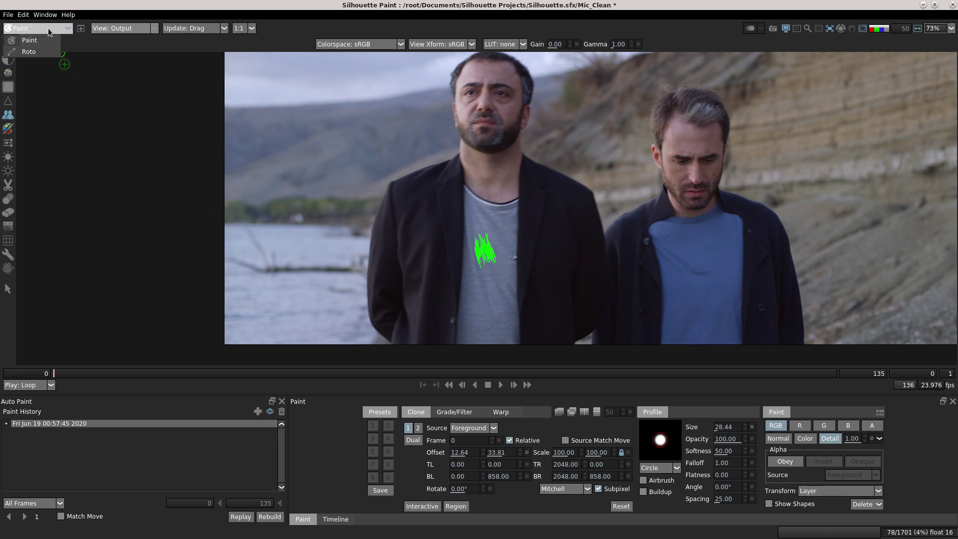
pyautogui.click(30, 51)
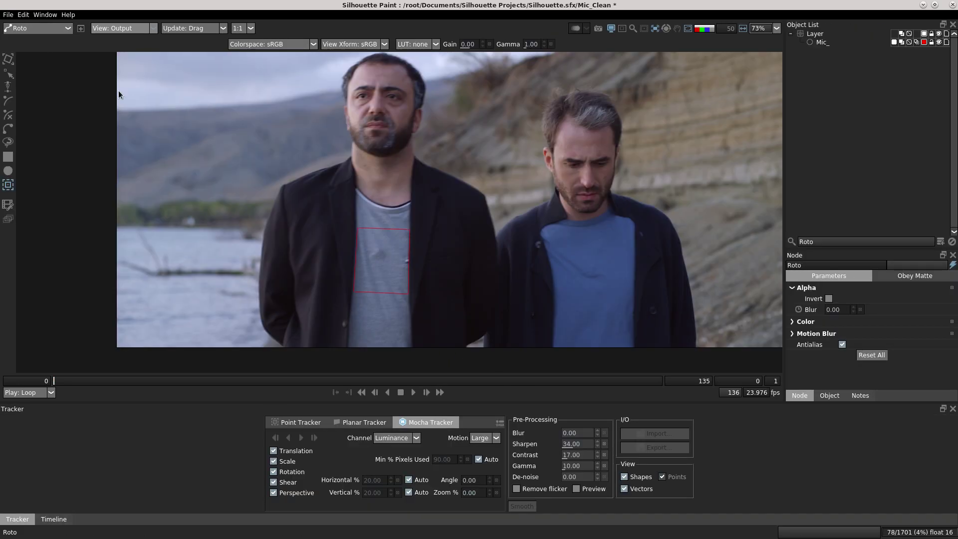
pyautogui.click(816, 34)
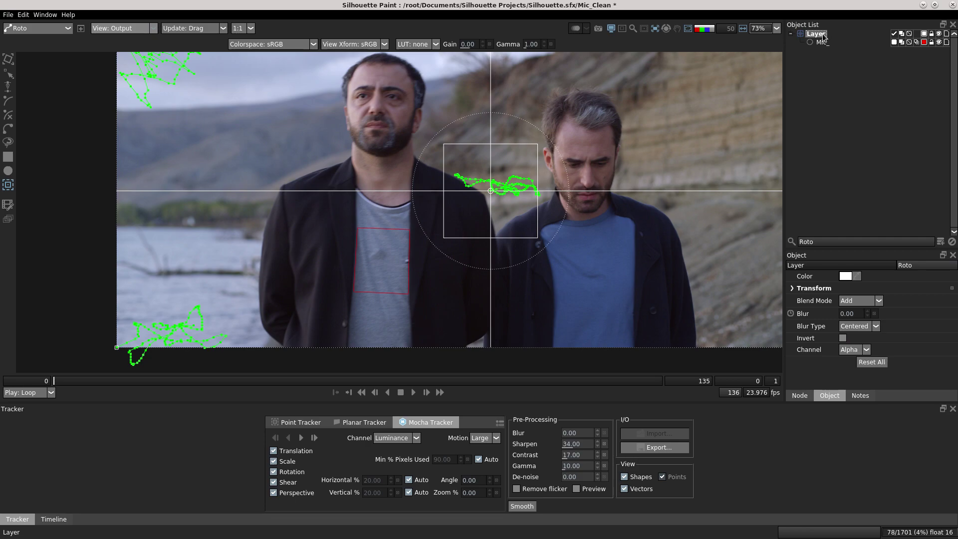
pyautogui.write('Trackh_1')
pyautogui.press('Return')
pyautogui.click(836, 57)
pyautogui.click(42, 28)
pyautogui.click(38, 40)
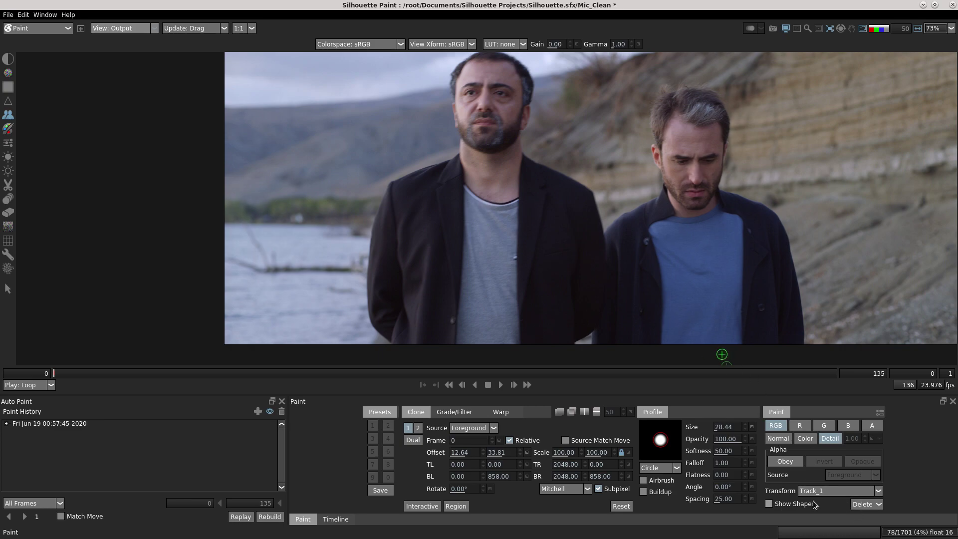
# Step: Set the paint transform to Track_1, enable Match Move and auto paint the selected stroke group forward across all frames
pyautogui.click(837, 492)
pyautogui.click(827, 507)
pyautogui.click(60, 516)
pyautogui.click(54, 424)
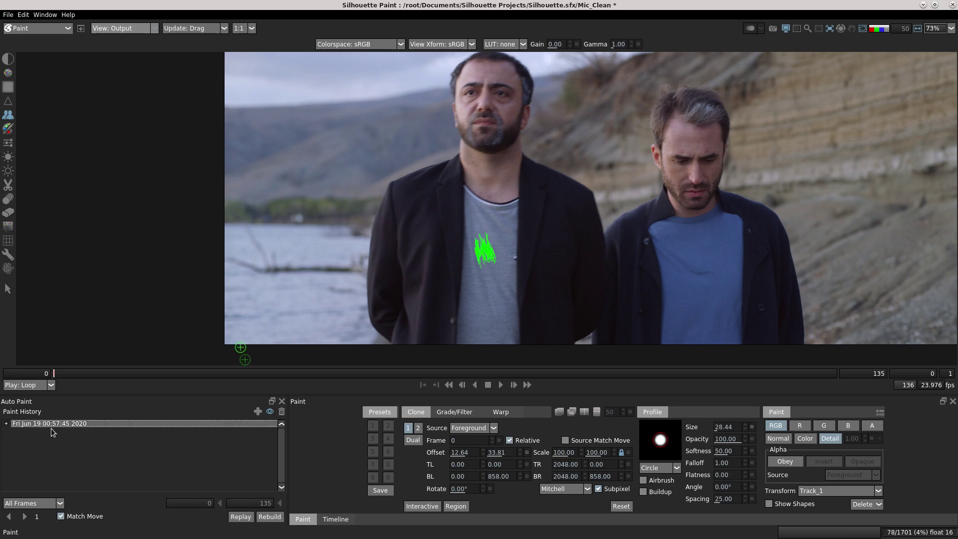
pyautogui.click(25, 517)
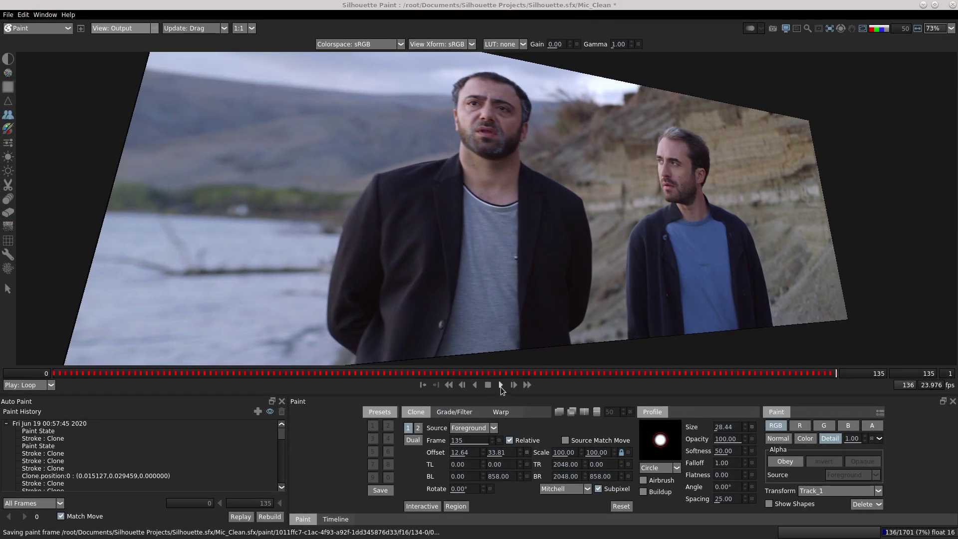
# Step: Play back the painted shot and turn off the viewer's layer stabilization
pyautogui.click(501, 386)
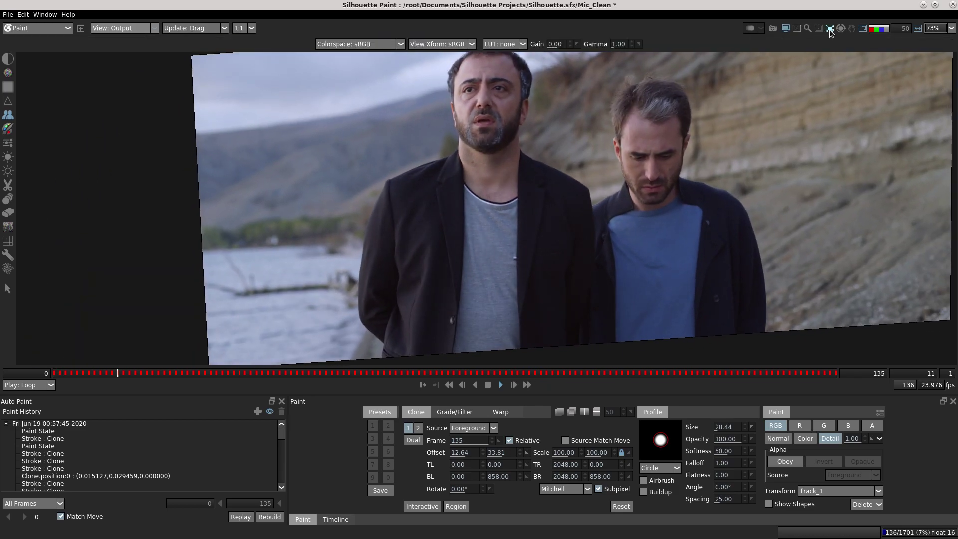
pyautogui.click(830, 30)
pyautogui.click(852, 43)
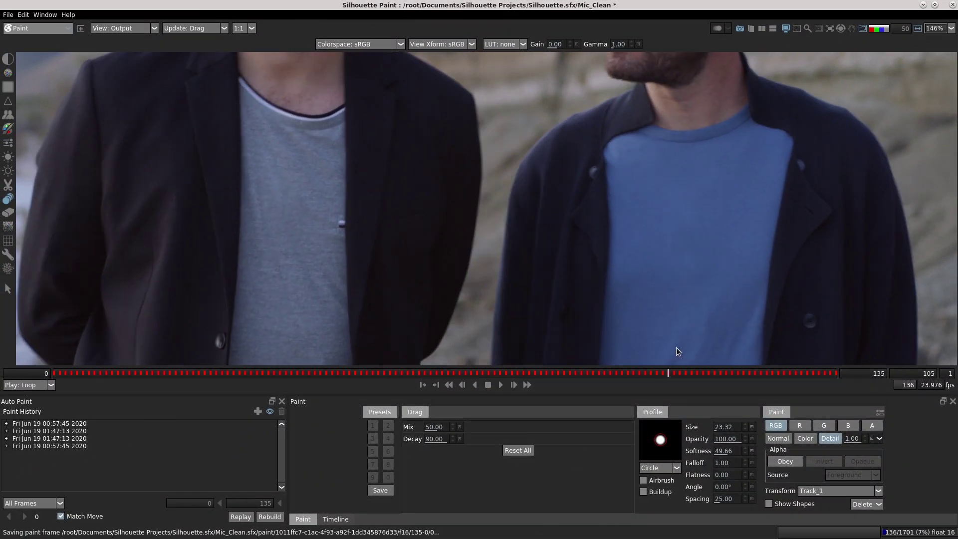
# Step: Exit Silhouette and save the modified Mic_Clean project, returning to the Flame batch schematic
pyautogui.moveTo(677, 347); pyautogui.dragTo(651, 344)
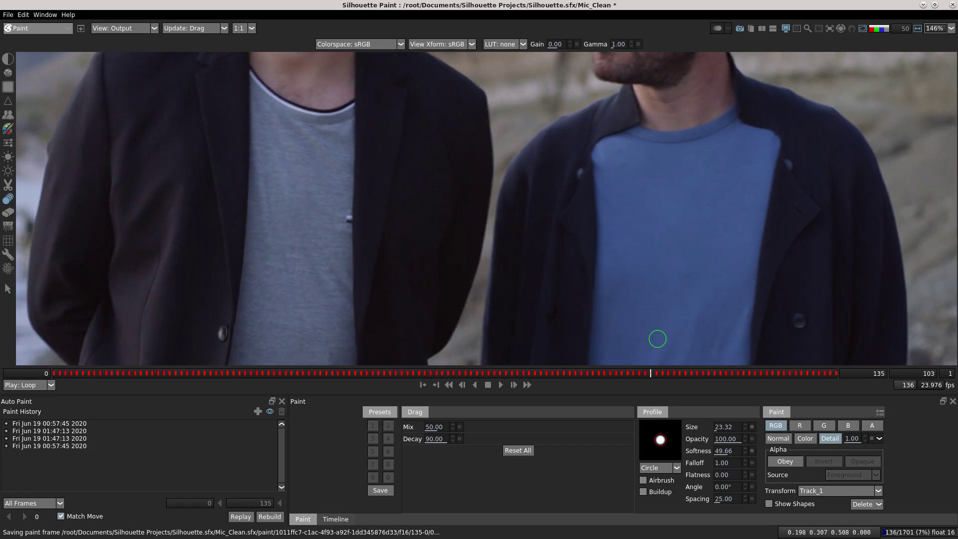
pyautogui.click(952, 5)
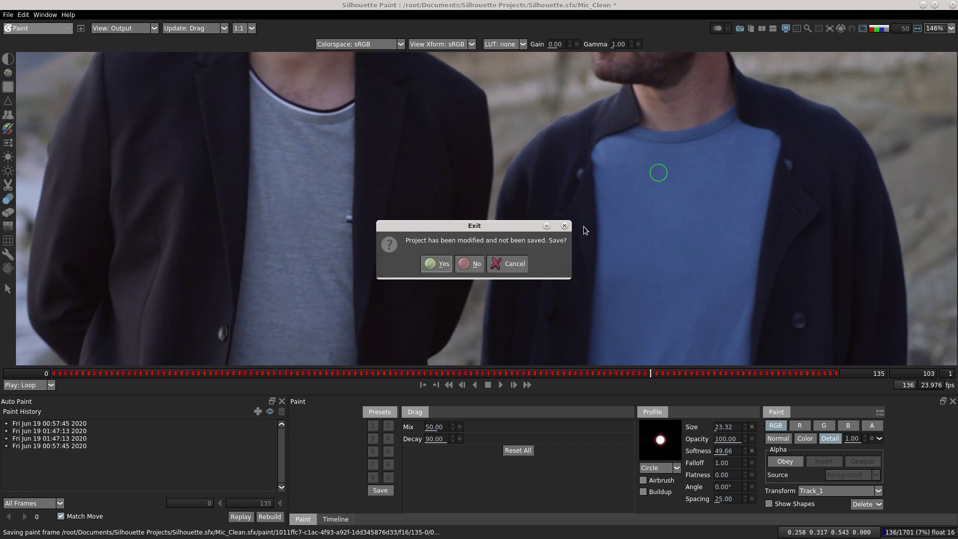
pyautogui.click(436, 263)
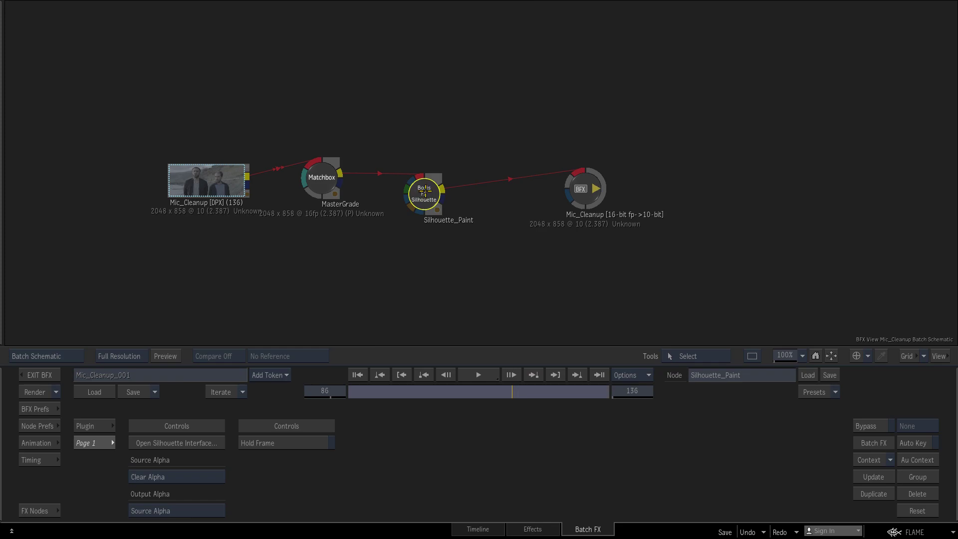
# Step: Display the Silhouette_Paint node's result and play the cleaned shot from the first frame
pyautogui.press('F4')
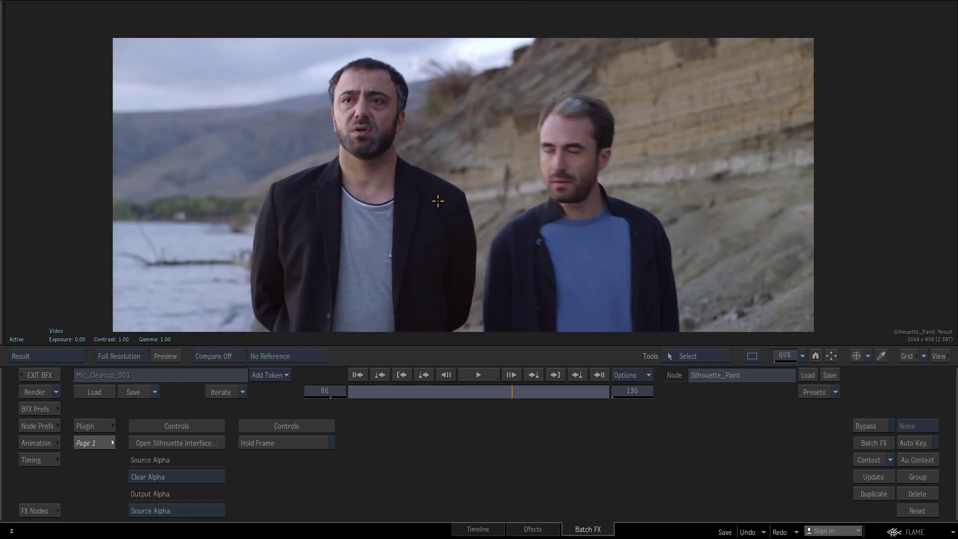
pyautogui.click(359, 374)
pyautogui.click(477, 375)
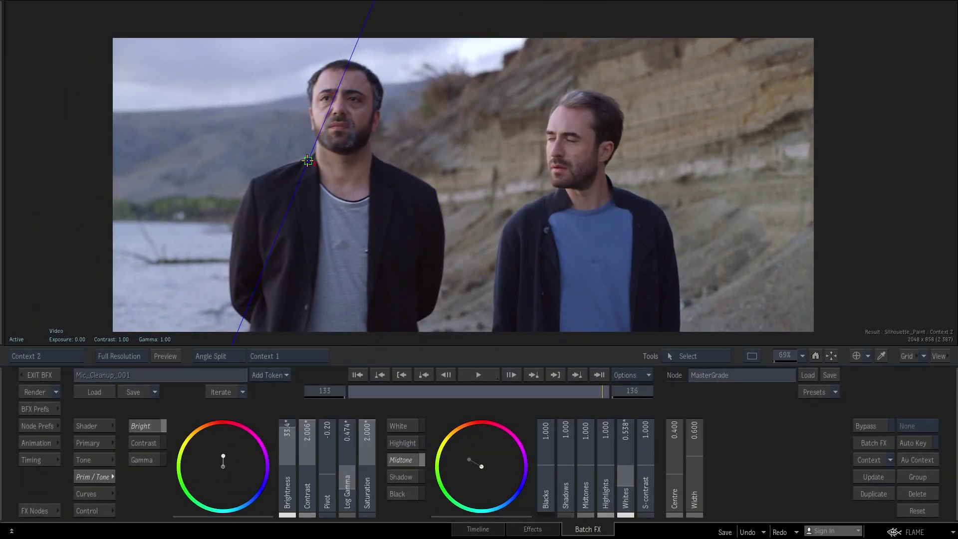
# Step: Compare Context 2 with Context 1 by shifting the angled split across the man in the grey T-shirt while playing back
pyautogui.moveTo(307, 161); pyautogui.dragTo(476, 177)
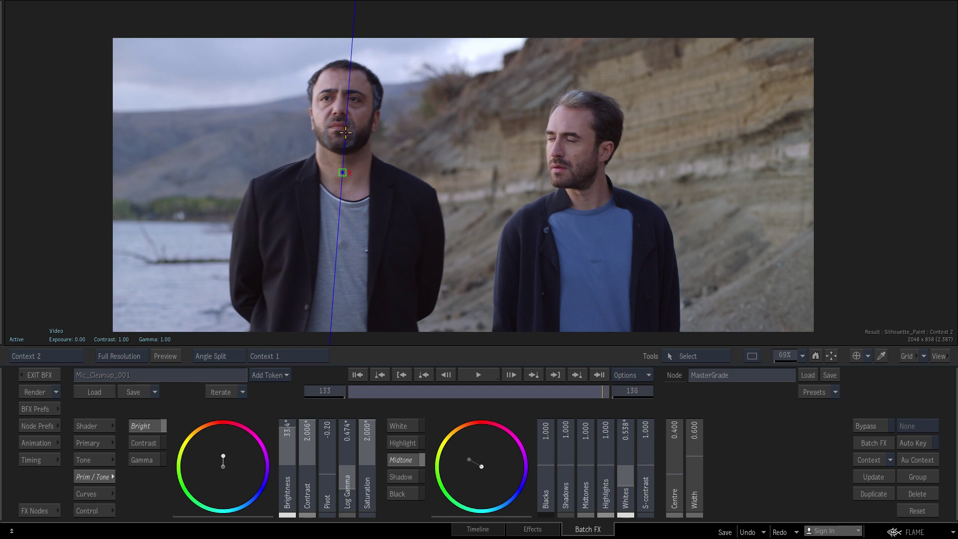
pyautogui.click(478, 374)
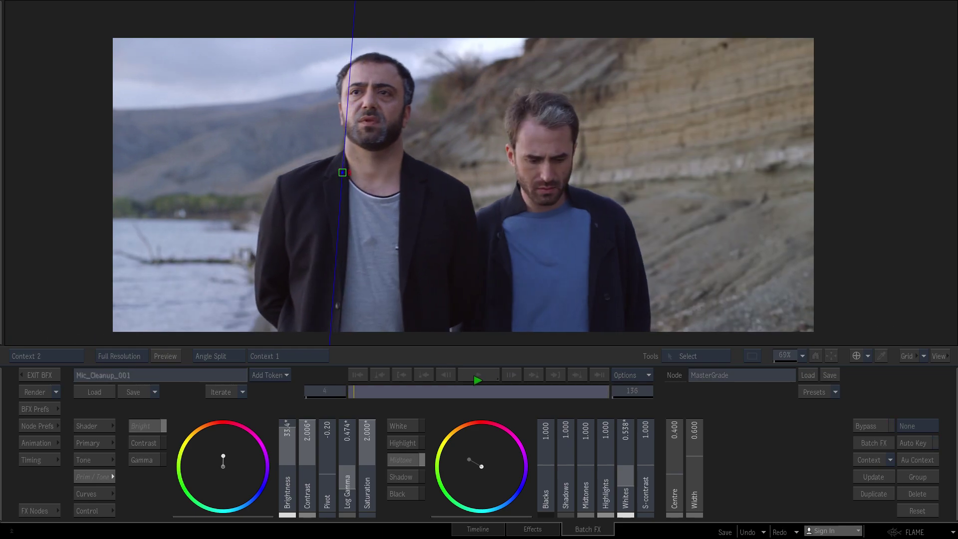
pyautogui.moveTo(487, 378); pyautogui.dragTo(500, 483)
pyautogui.click(474, 375)
pyautogui.moveTo(341, 172); pyautogui.dragTo(464, 183)
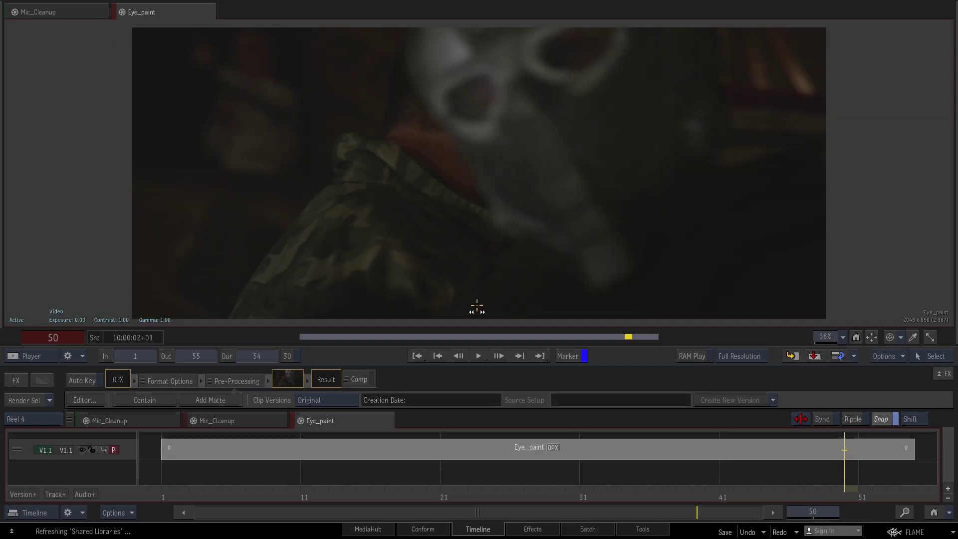
# Step: Scrub through the Eye_paint clip in the timeline and create a Batch FX on its segment
pyautogui.moveTo(191, 492); pyautogui.dragTo(841, 475)
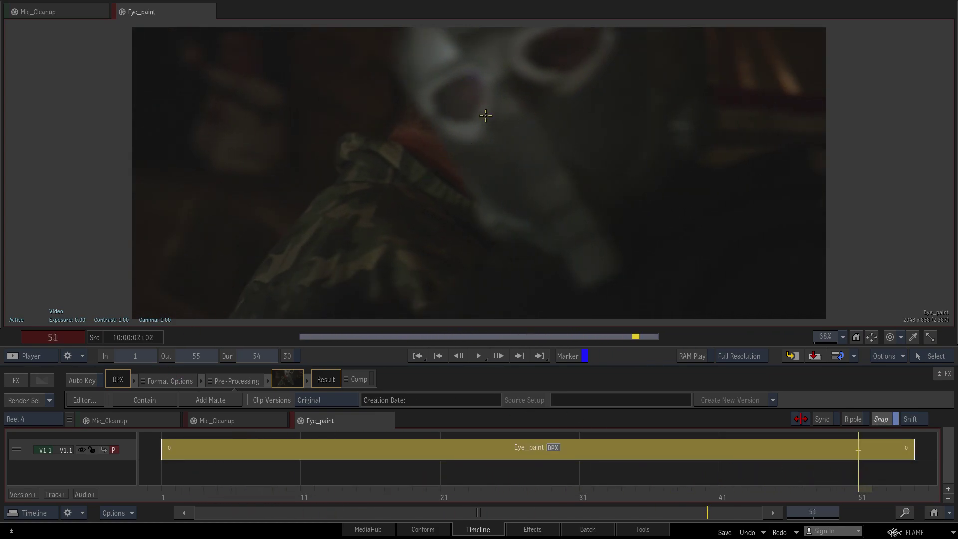
pyautogui.moveTo(392, 493); pyautogui.dragTo(176, 492)
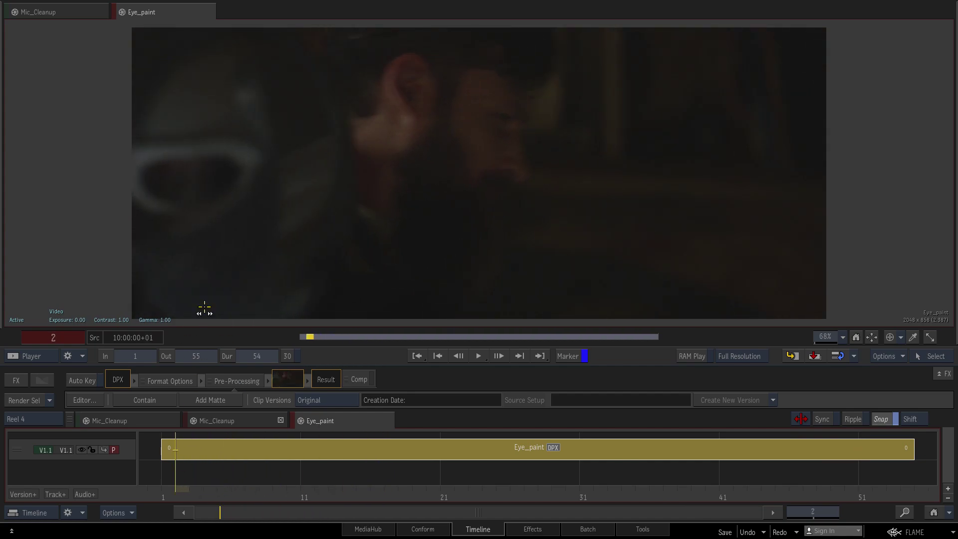
pyautogui.click(15, 380)
pyautogui.click(98, 389)
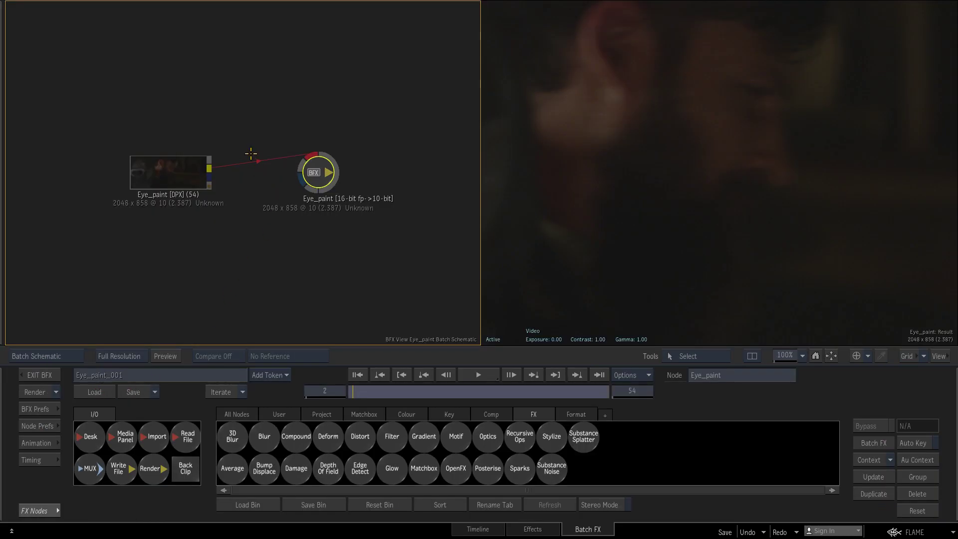
# Step: Space out the Eye_paint source and output nodes and insert an OpenFX node between them
pyautogui.moveTo(325, 170); pyautogui.dragTo(369, 181)
pyautogui.moveTo(182, 167); pyautogui.dragTo(135, 166)
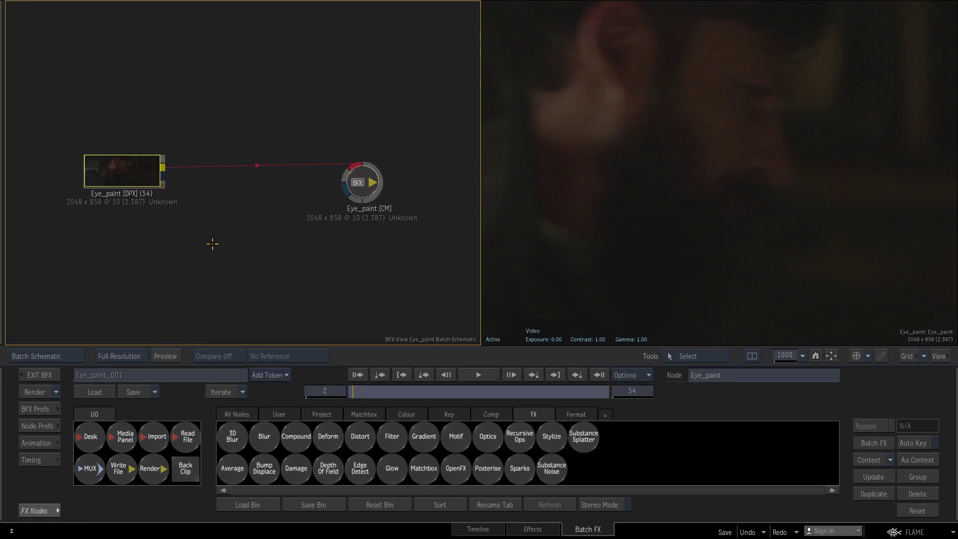
pyautogui.moveTo(456, 468); pyautogui.dragTo(237, 173)
pyautogui.click(237, 173)
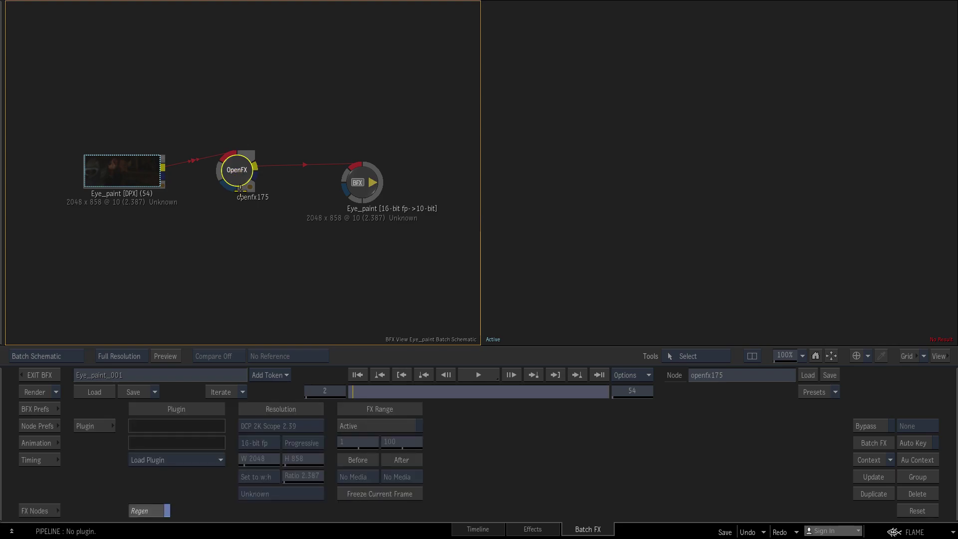
# Step: Load the Silhouette Paint plugin into the OpenFX node and nudge the node into line
pyautogui.click(194, 457)
pyautogui.moveTo(197, 391)
pyautogui.click(272, 392)
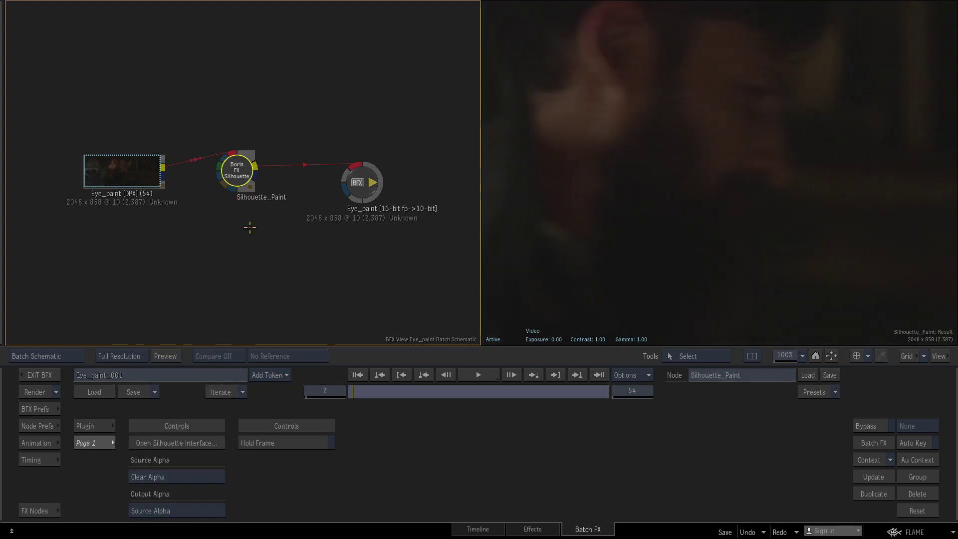
pyautogui.moveTo(243, 173); pyautogui.dragTo(246, 178)
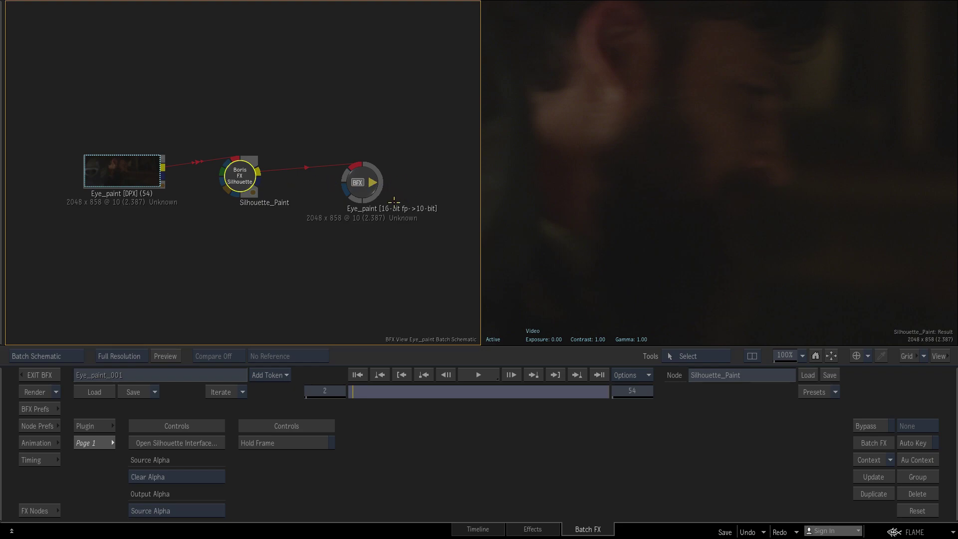
# Step: Open the Silhouette interface and create a Float 16 project named Red_Eys_001 in the default folder
pyautogui.click(163, 444)
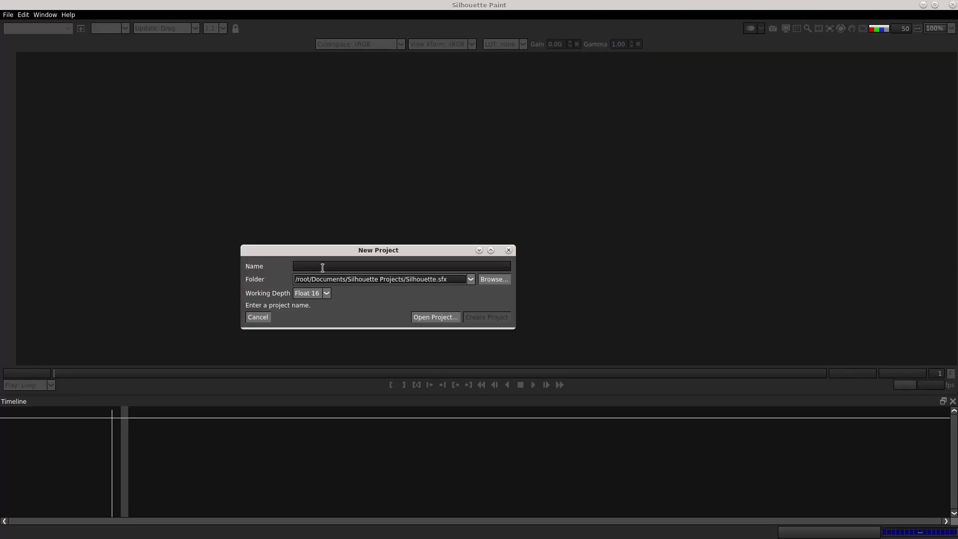
pyautogui.click(319, 268)
pyautogui.write('Red_E')
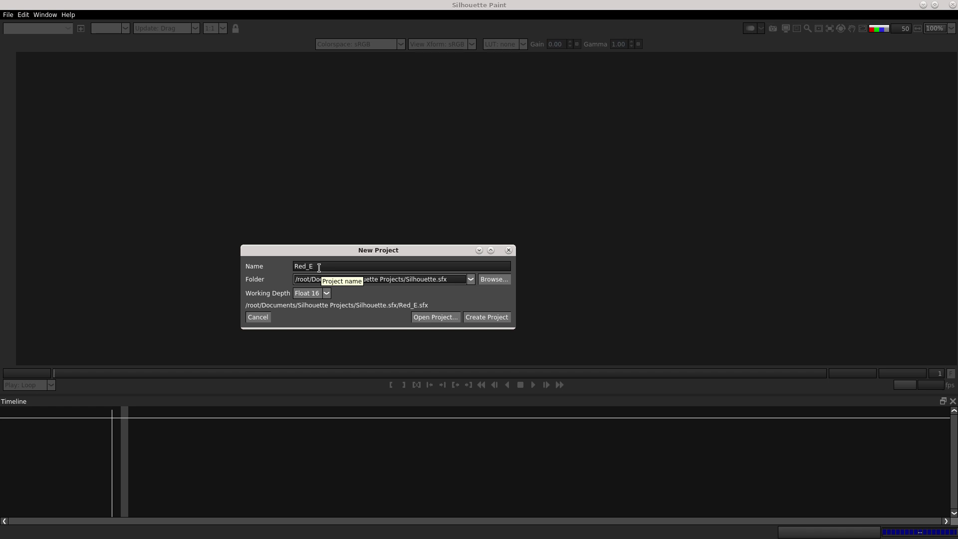
pyautogui.write('ys')
pyautogui.press('Return')
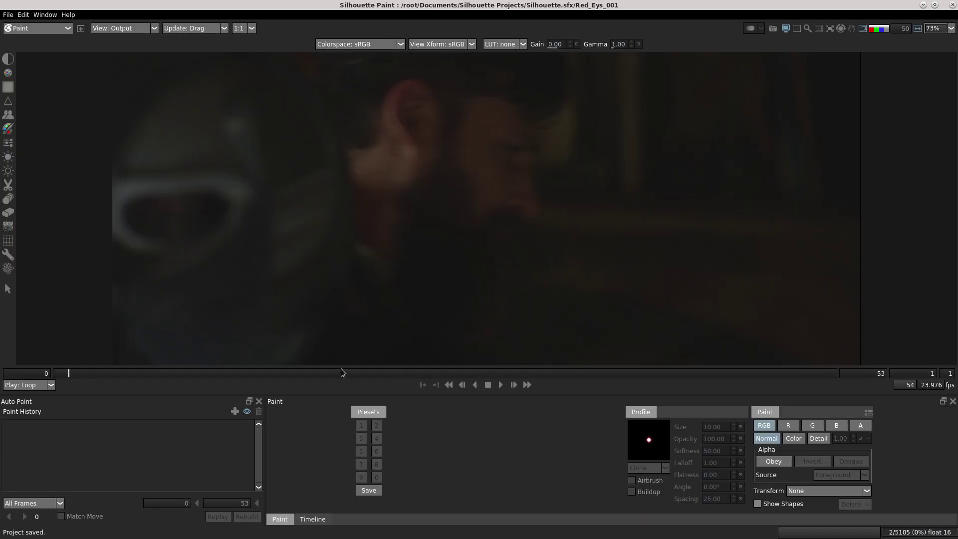
# Step: Scrub to the final frame, 53, and switch to the Roto node
pyautogui.moveTo(100, 373); pyautogui.dragTo(813, 327)
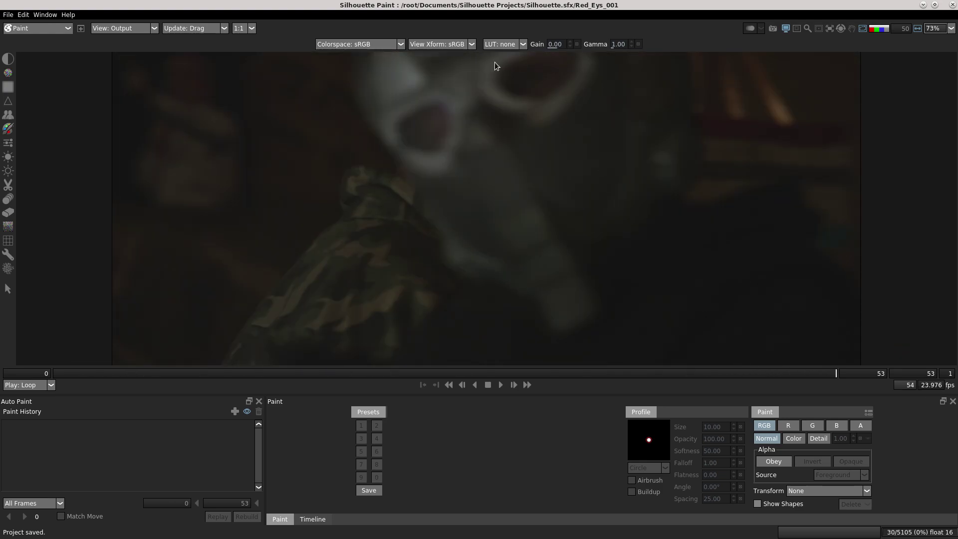
pyautogui.click(33, 29)
pyautogui.click(32, 54)
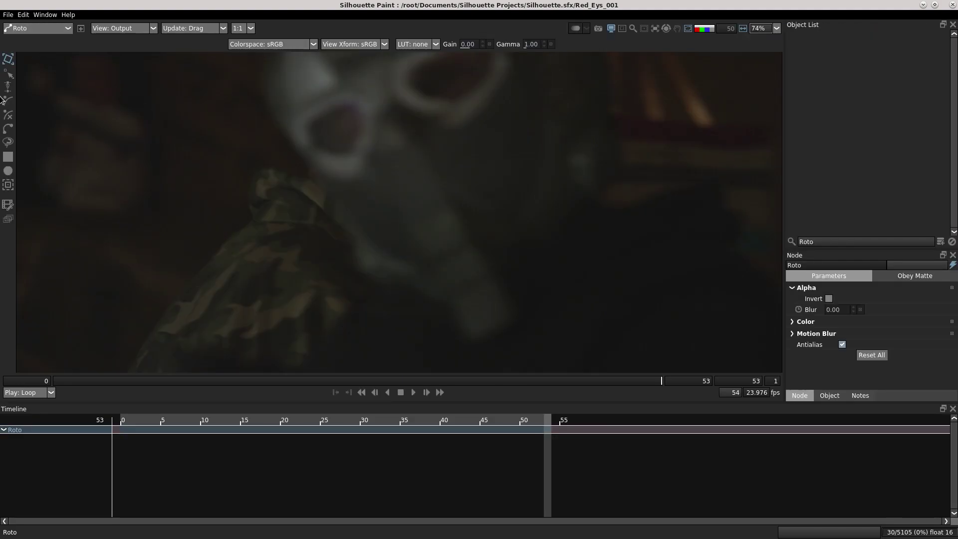
# Step: Draw a closed B-Spline around the lower eyehole of the gas mask at frame 53
pyautogui.click(317, 106)
pyautogui.click(296, 117)
pyautogui.click(293, 130)
pyautogui.click(306, 150)
pyautogui.click(335, 161)
pyautogui.click(357, 161)
pyautogui.click(367, 146)
pyautogui.click(332, 101)
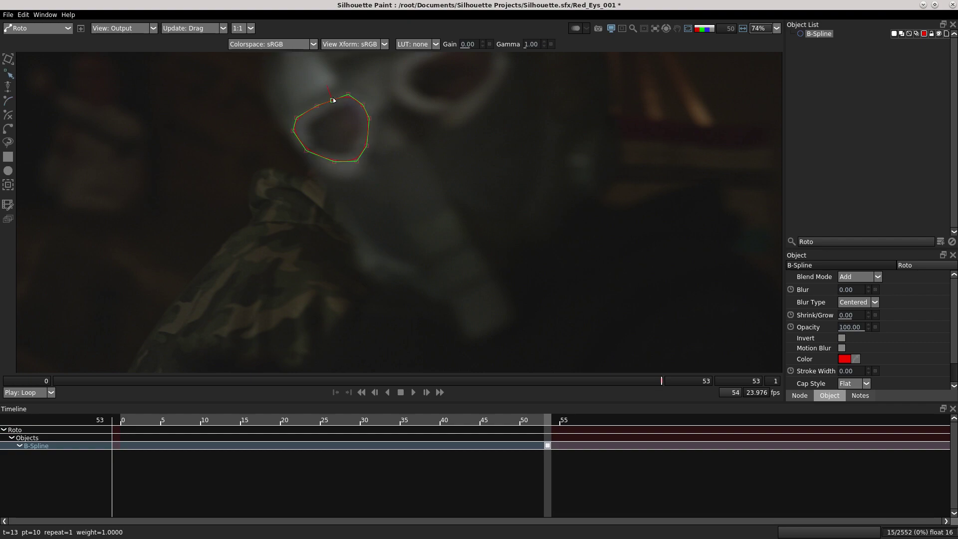
# Step: Refine the B-Spline's points to fit the eyehole rim and rename the shape B_1
pyautogui.click(297, 119)
pyautogui.moveTo(297, 117); pyautogui.dragTo(300, 117)
pyautogui.moveTo(293, 131); pyautogui.dragTo(309, 152)
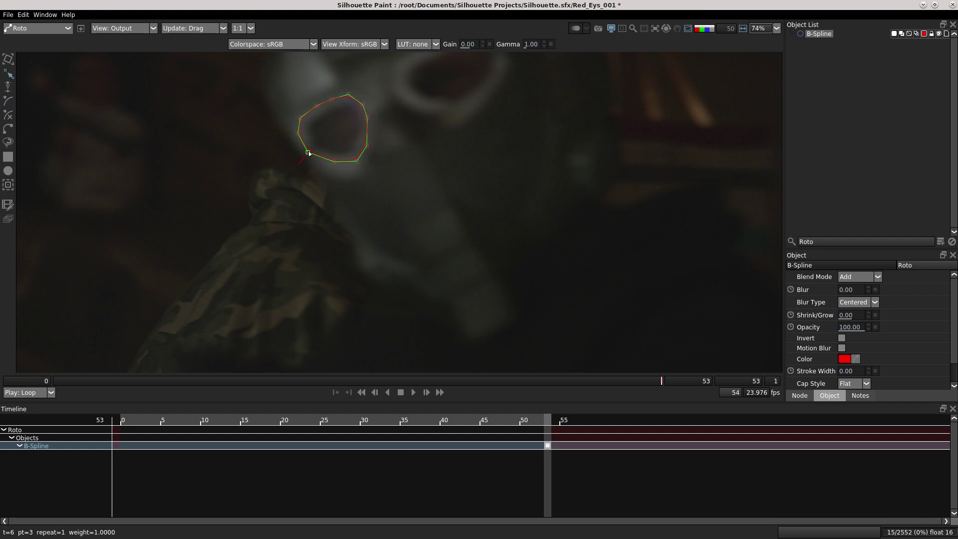
pyautogui.click(358, 162)
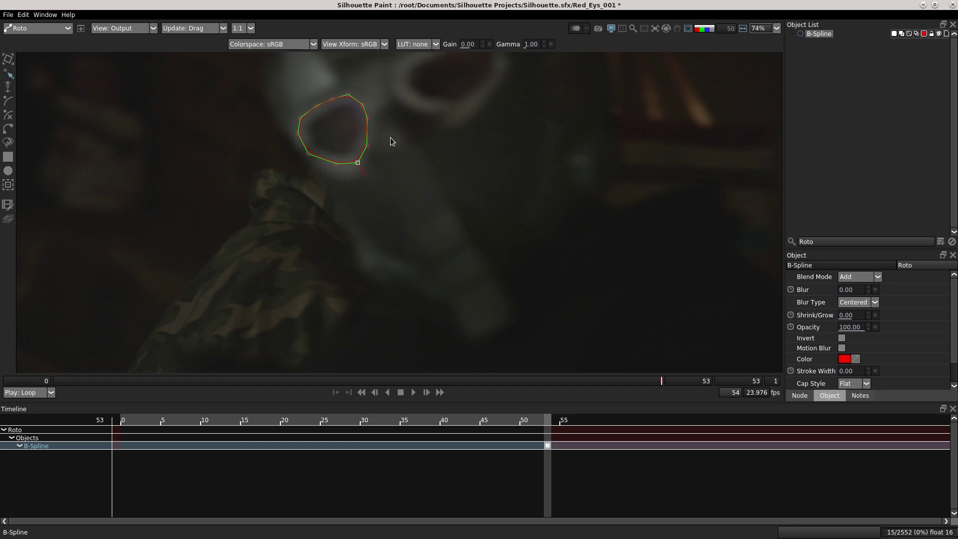
pyautogui.doubleClick(830, 34)
pyautogui.click(898, 81)
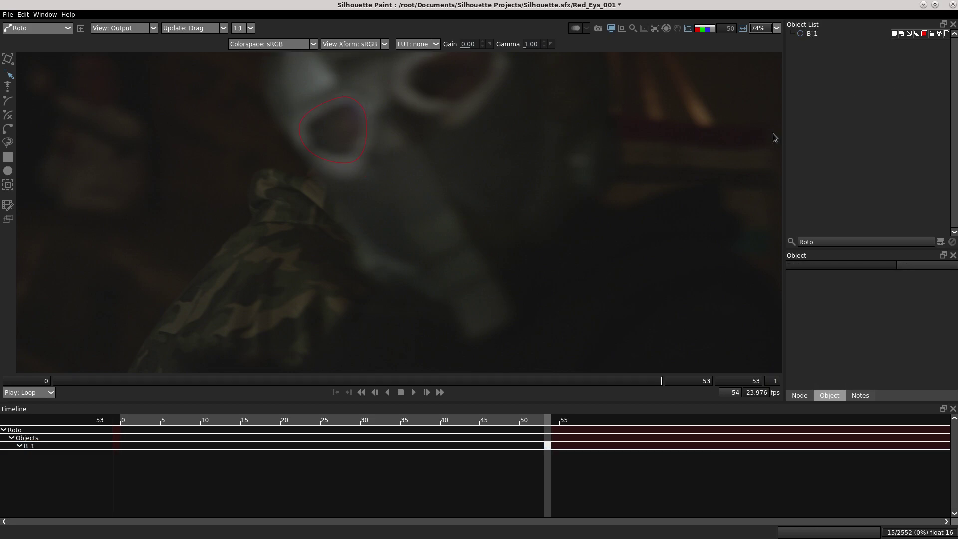
# Step: Track B_1 backward from frame 53 using the Mocha Tracker with Motion set to Small, stopping at frame 14
pyautogui.click(8, 186)
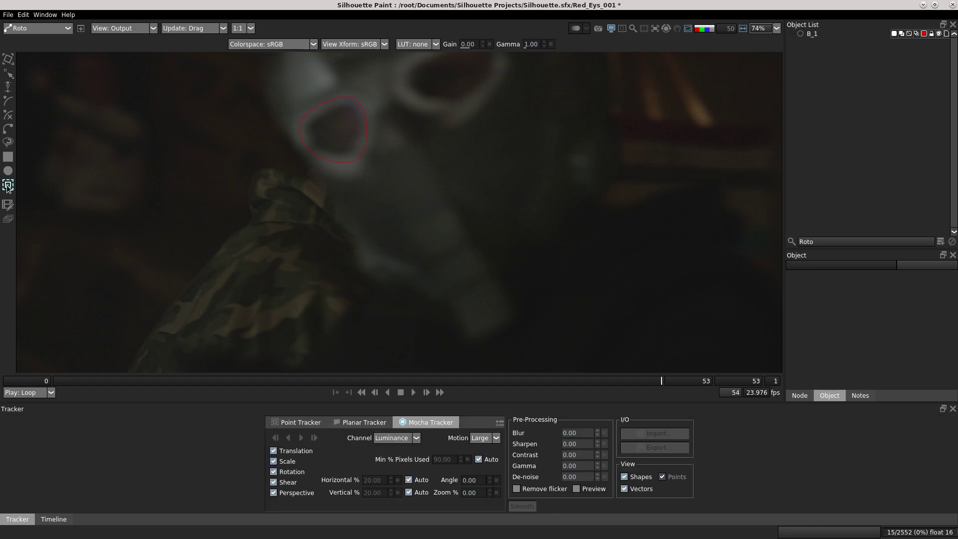
pyautogui.click(812, 35)
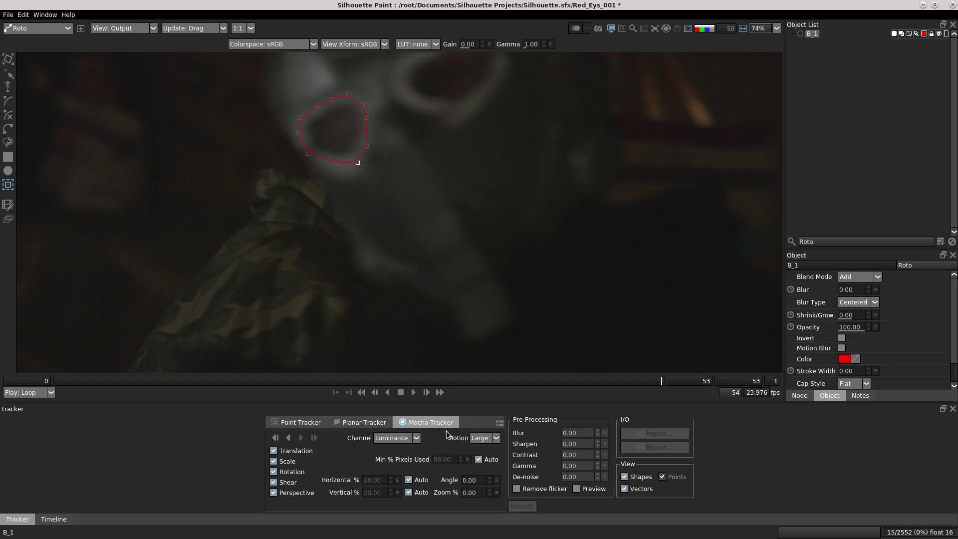
pyautogui.click(480, 439)
pyautogui.click(288, 438)
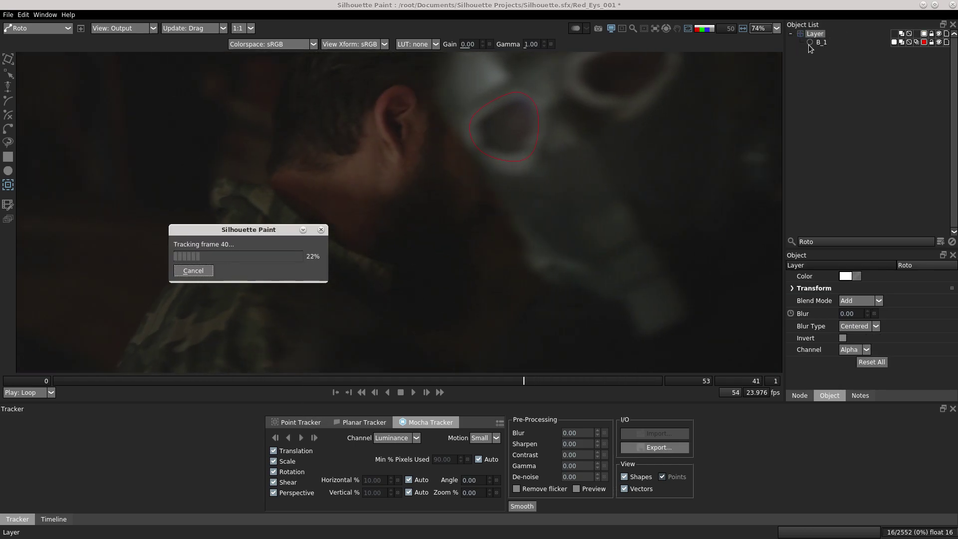
pyautogui.click(199, 270)
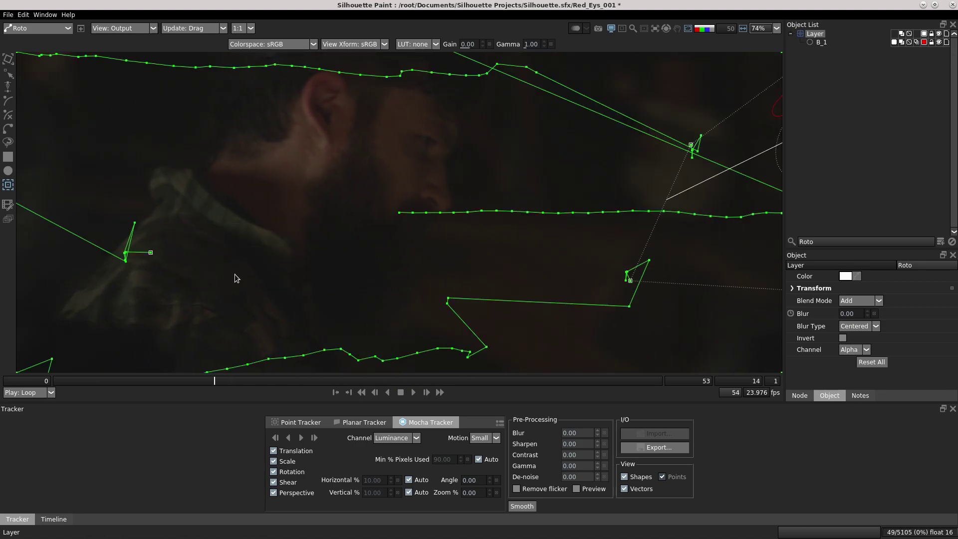
# Step: Delete the layer's stray Transform:Matrix keyframes from frame 14 through 22, where the eye has left the picture
pyautogui.moveTo(624, 223); pyautogui.dragTo(302, 279, button='middle')
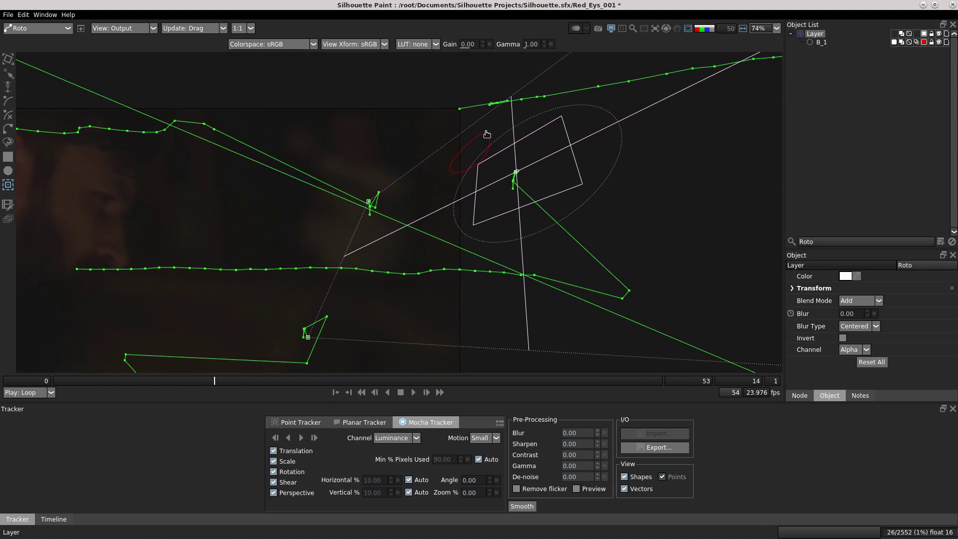
pyautogui.click(53, 519)
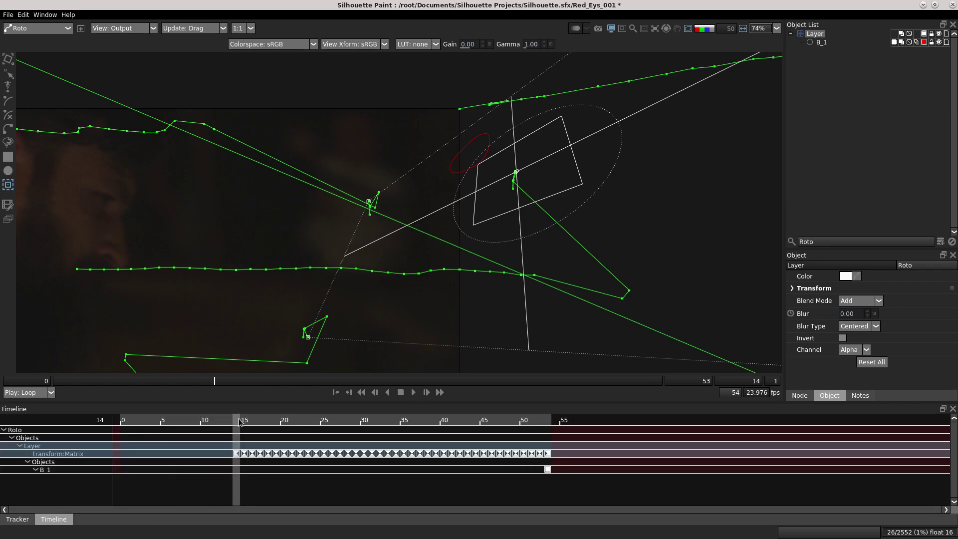
pyautogui.click(261, 421)
pyautogui.moveTo(268, 423); pyautogui.dragTo(300, 423)
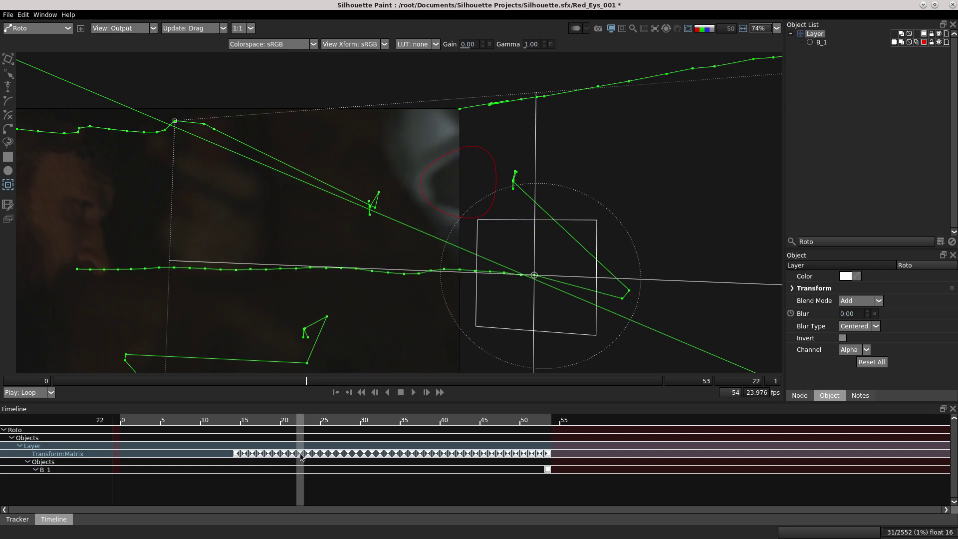
pyautogui.moveTo(296, 463); pyautogui.dragTo(234, 452)
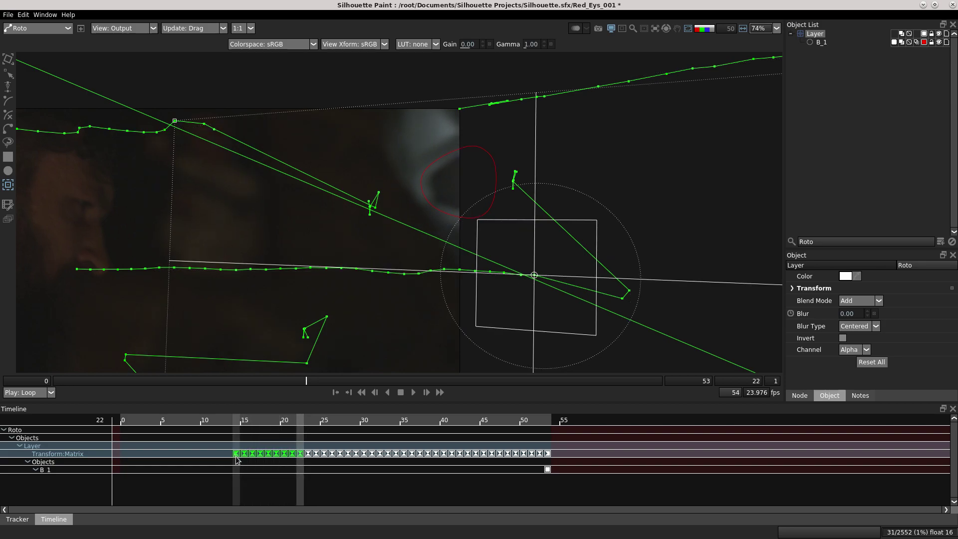
pyautogui.press('Delete')
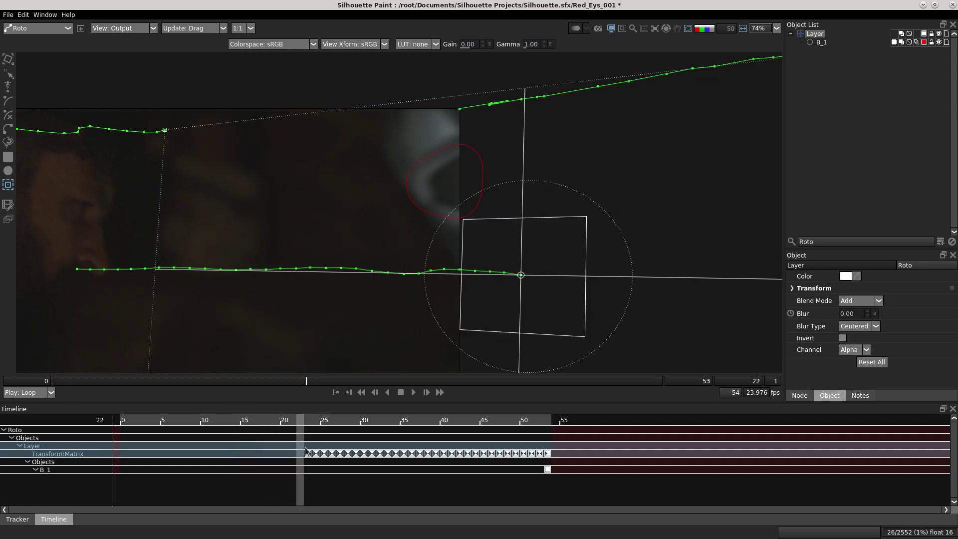
# Step: Key the layer's Position at frame 23, and set it to 1141, 441 at frame 20 to follow the eye leaving the picture
pyautogui.moveTo(305, 424)
pyautogui.mouseDown()
pyautogui.moveTo(320, 426)
pyautogui.moveTo(298, 431)
pyautogui.moveTo(312, 432)
pyautogui.mouseUp()
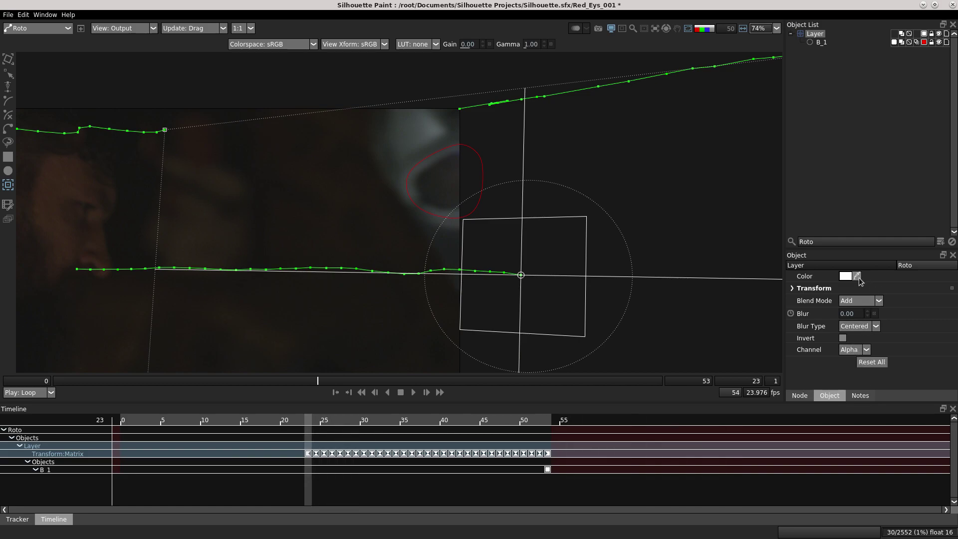
pyautogui.click(793, 289)
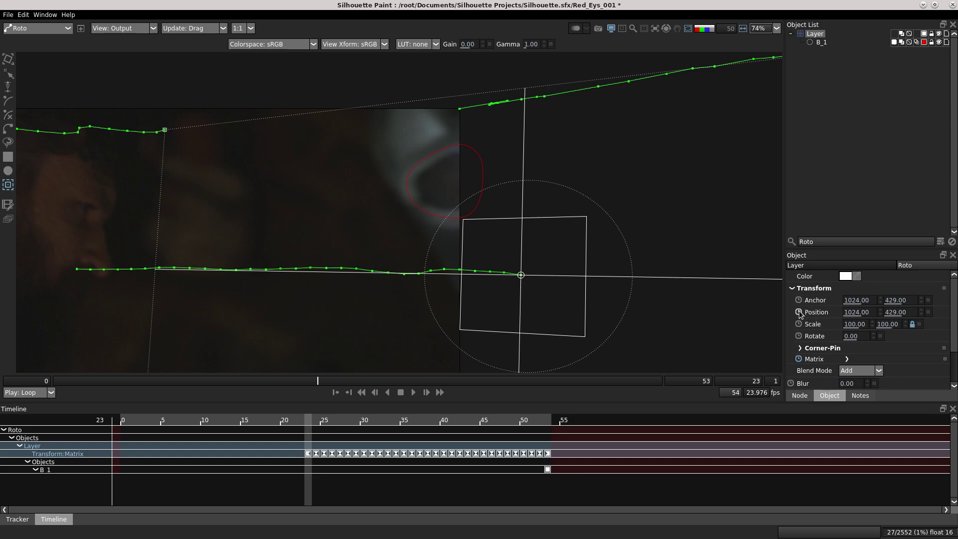
pyautogui.click(799, 312)
pyautogui.moveTo(309, 422); pyautogui.dragTo(281, 424)
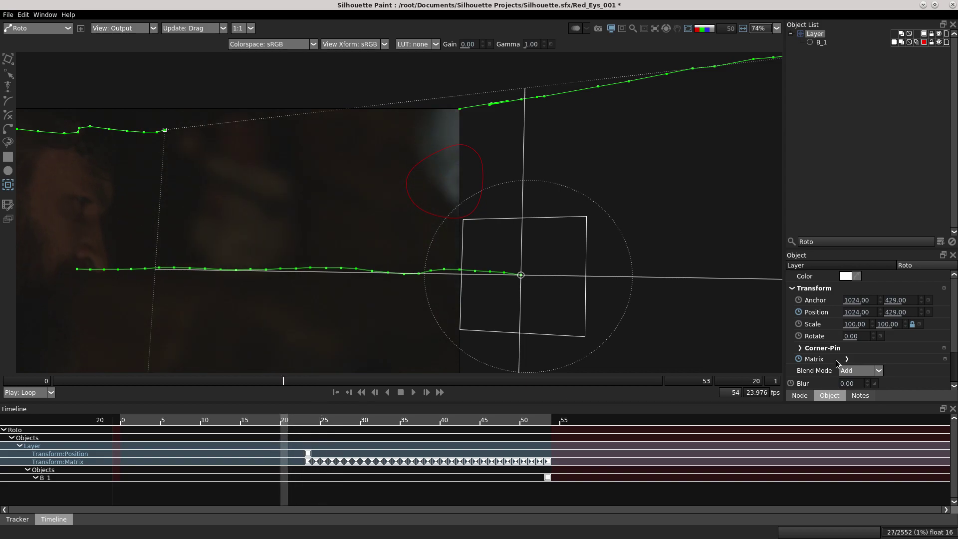
pyautogui.moveTo(862, 312); pyautogui.dragTo(882, 312)
pyautogui.moveTo(913, 313); pyautogui.dragTo(904, 312)
pyautogui.moveTo(290, 419)
pyautogui.mouseDown()
pyautogui.moveTo(316, 419)
pyautogui.moveTo(285, 421)
pyautogui.mouseUp()
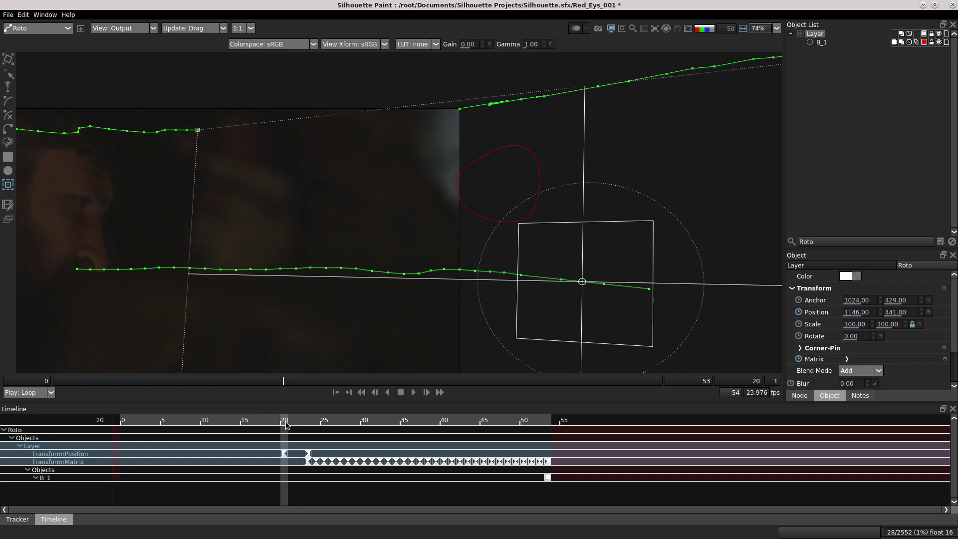
pyautogui.moveTo(852, 312); pyautogui.dragTo(845, 312)
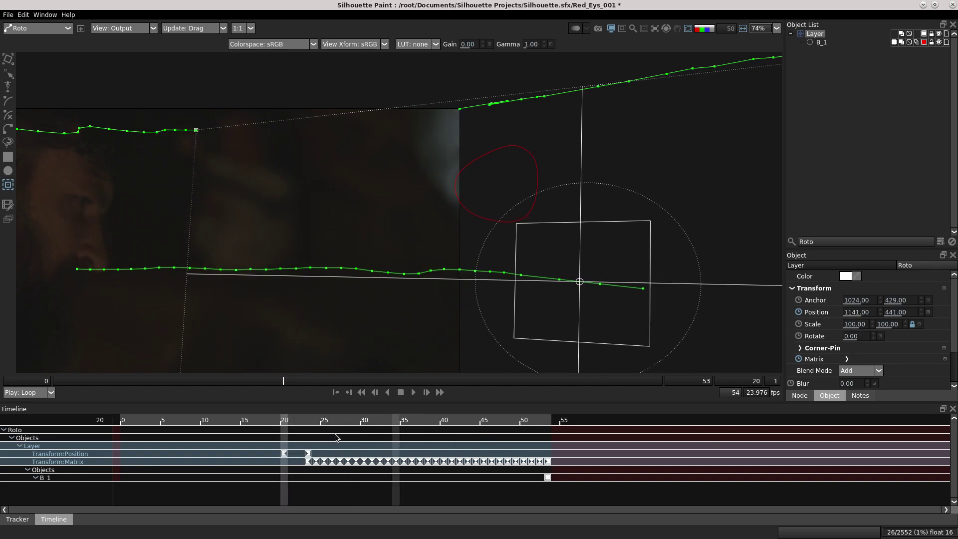
# Step: Set the layer's Position X to 1184 at frame 19 and check the track in a stabilized view
pyautogui.moveTo(289, 422)
pyautogui.mouseDown()
pyautogui.moveTo(322, 425)
pyautogui.moveTo(276, 427)
pyautogui.mouseUp()
pyautogui.moveTo(854, 312); pyautogui.dragTo(877, 312)
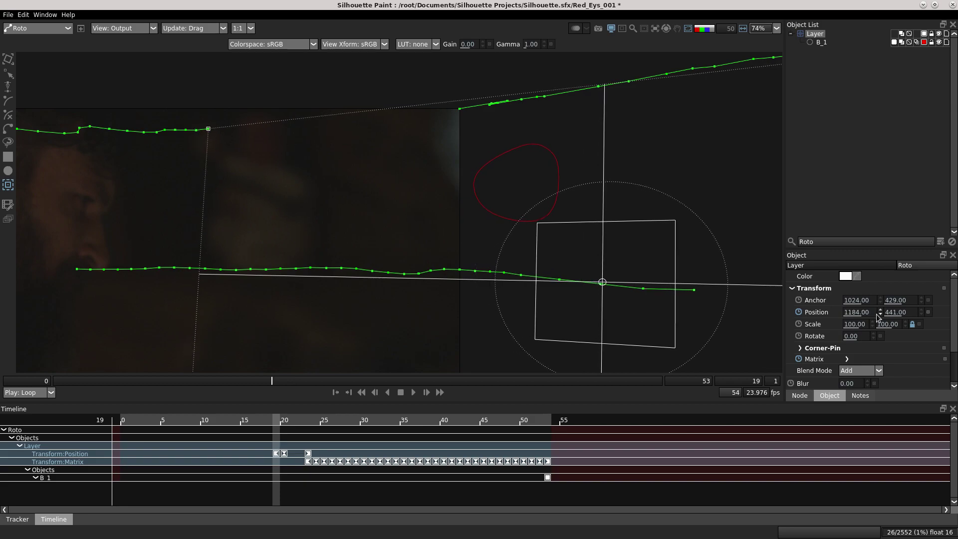
pyautogui.click(661, 31)
pyautogui.moveTo(663, 62)
pyautogui.click(736, 62)
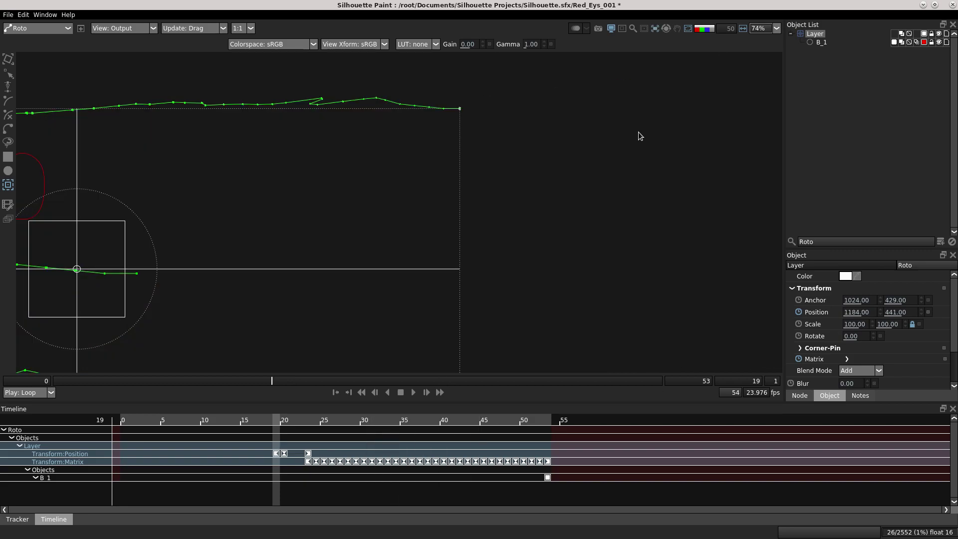
pyautogui.moveTo(282, 422)
pyautogui.mouseDown()
pyautogui.moveTo(549, 428)
pyautogui.moveTo(276, 428)
pyautogui.mouseUp()
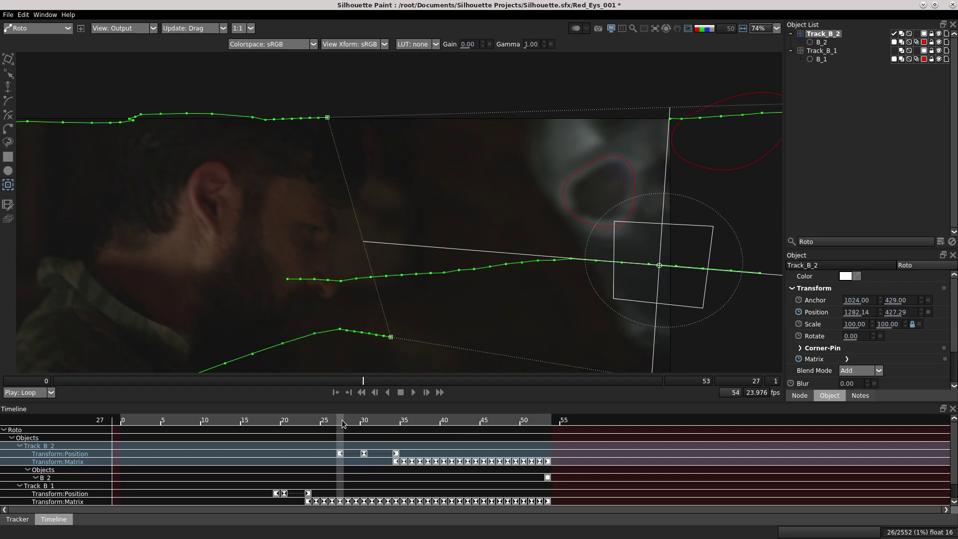
# Step: Check Track_B_2 up to frame 30, switch from the Roto node to the Paint node, and go to frame 53
pyautogui.moveTo(343, 424); pyautogui.dragTo(364, 423)
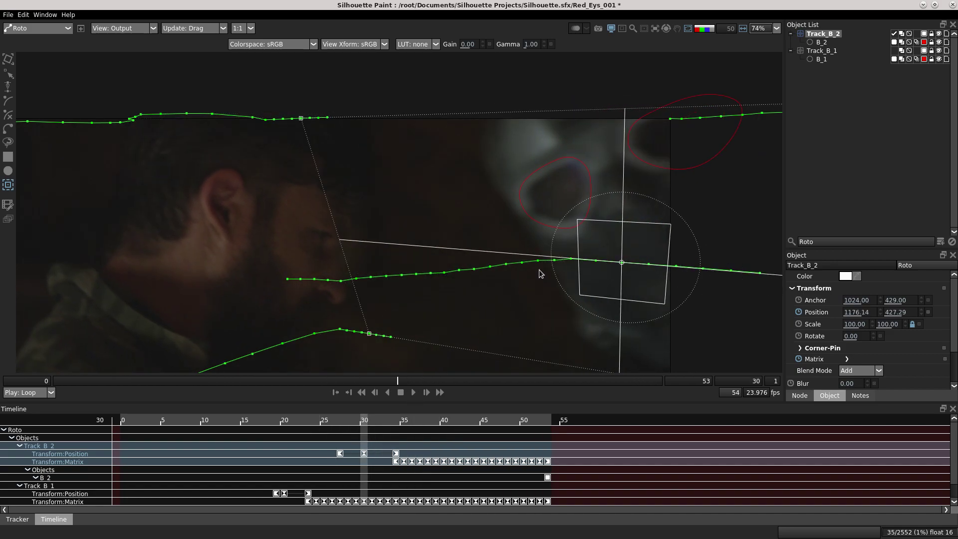
pyautogui.click(36, 29)
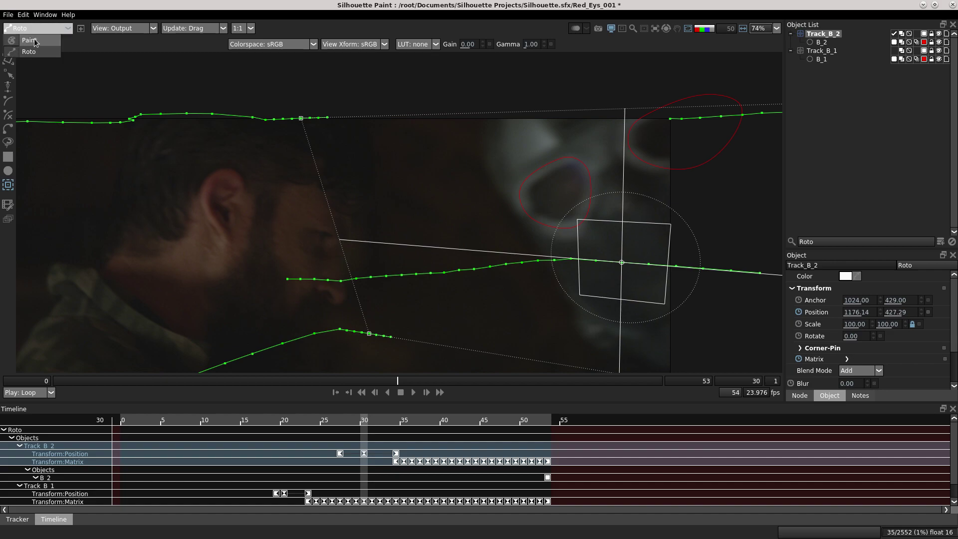
pyautogui.click(30, 40)
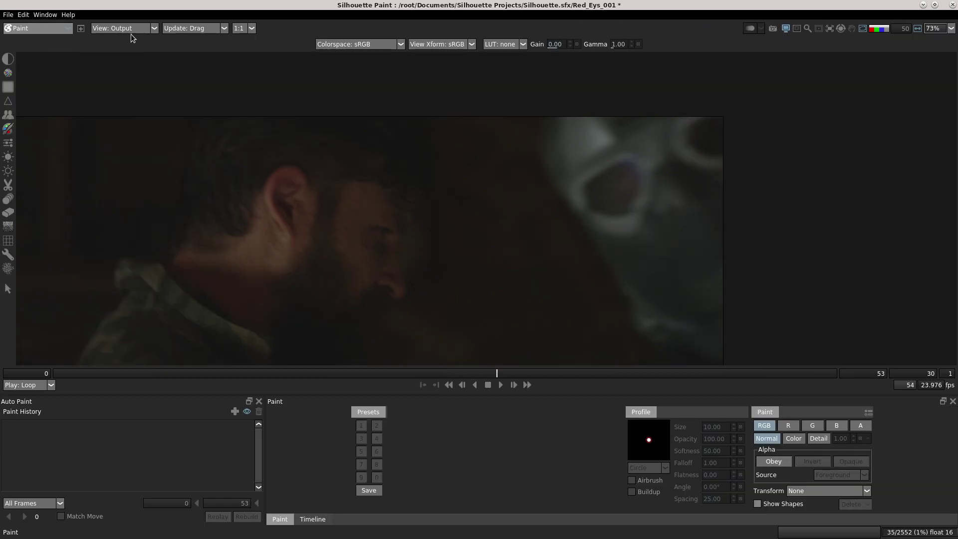
pyautogui.moveTo(492, 371); pyautogui.dragTo(878, 369)
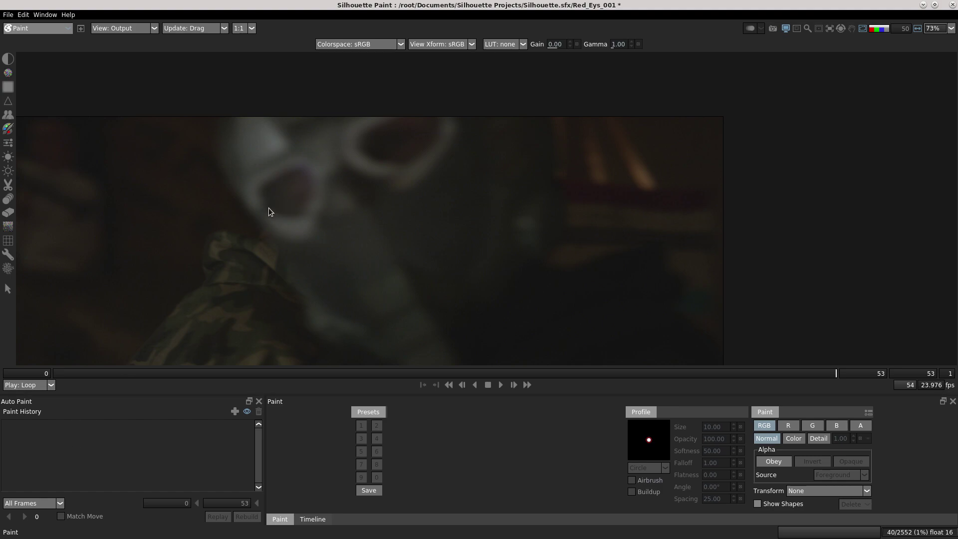
# Step: Set up the Color brush with pure red, size 48.25, opacity 37 and softness 100
pyautogui.click(10, 131)
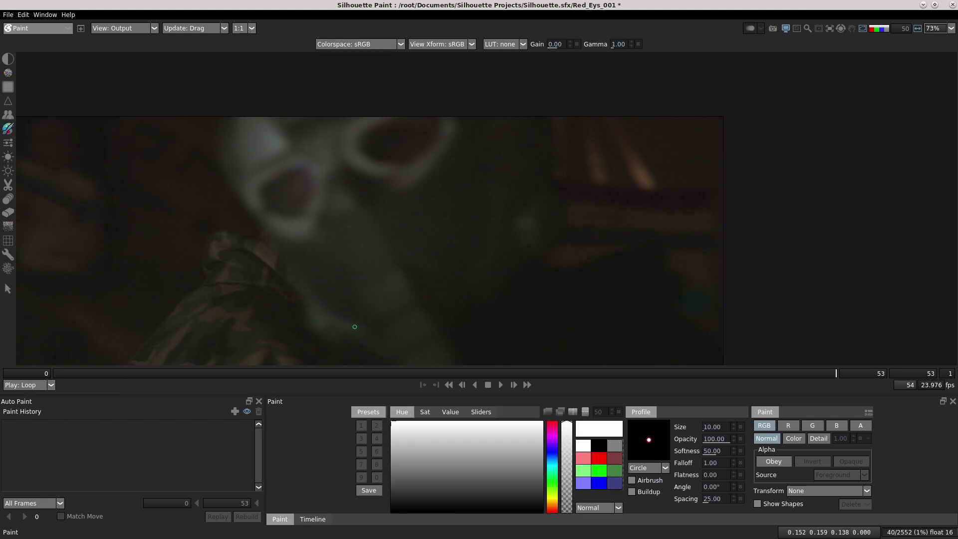
pyautogui.click(553, 424)
pyautogui.moveTo(538, 430)
pyautogui.mouseDown()
pyautogui.moveTo(540, 466)
pyautogui.moveTo(552, 417)
pyautogui.mouseUp()
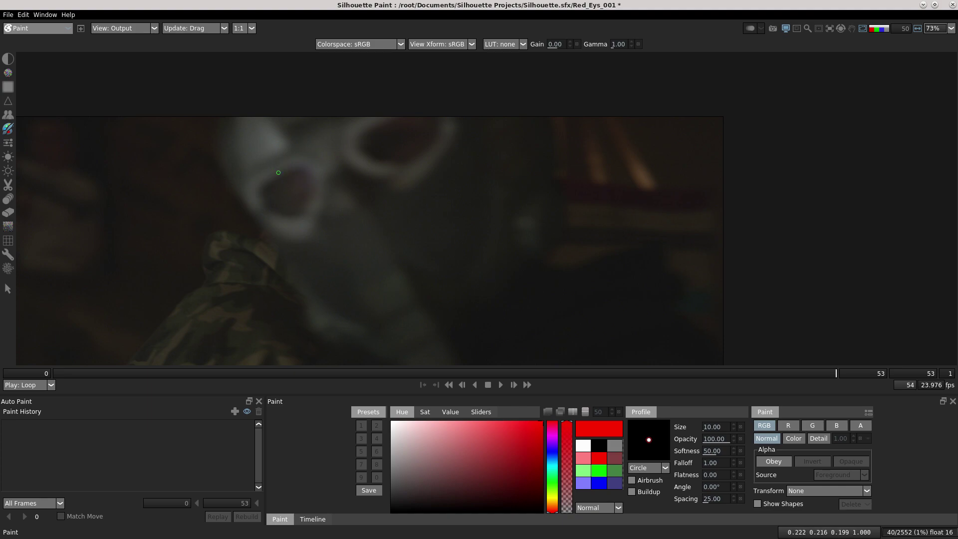
pyautogui.moveTo(278, 205)
pyautogui.keyDown('ctrl'); pyautogui.mouseDown()
pyautogui.moveTo(317, 190)
pyautogui.moveTo(297, 196)
pyautogui.mouseUp(); pyautogui.keyUp('ctrl')
pyautogui.moveTo(710, 451); pyautogui.dragTo(741, 453)
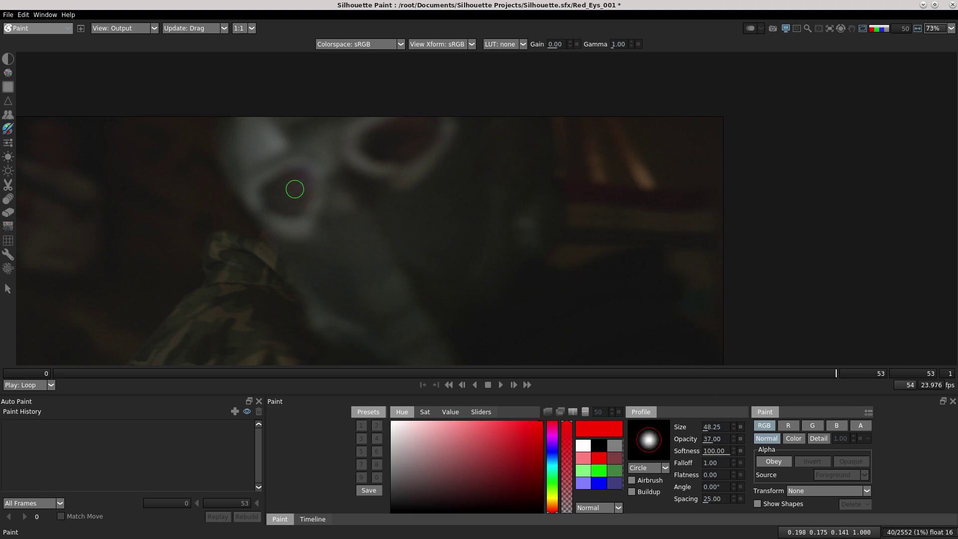
# Step: Undo a trial stroke and fill the mask's lower eyehole with red at opacity 33
pyautogui.moveTo(301, 204); pyautogui.dragTo(285, 195)
pyautogui.hotkey('ctrl', 'z')
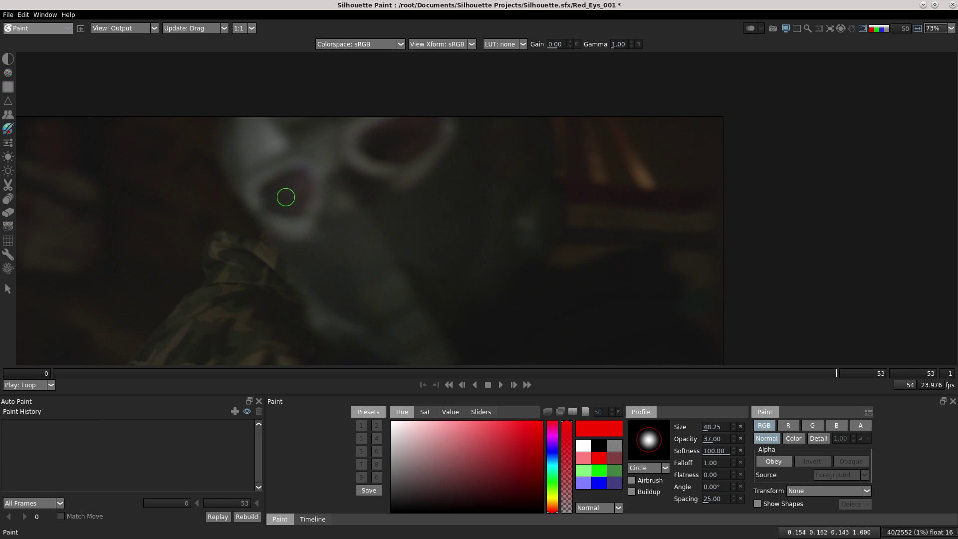
pyautogui.scroll(2, 286, 198)
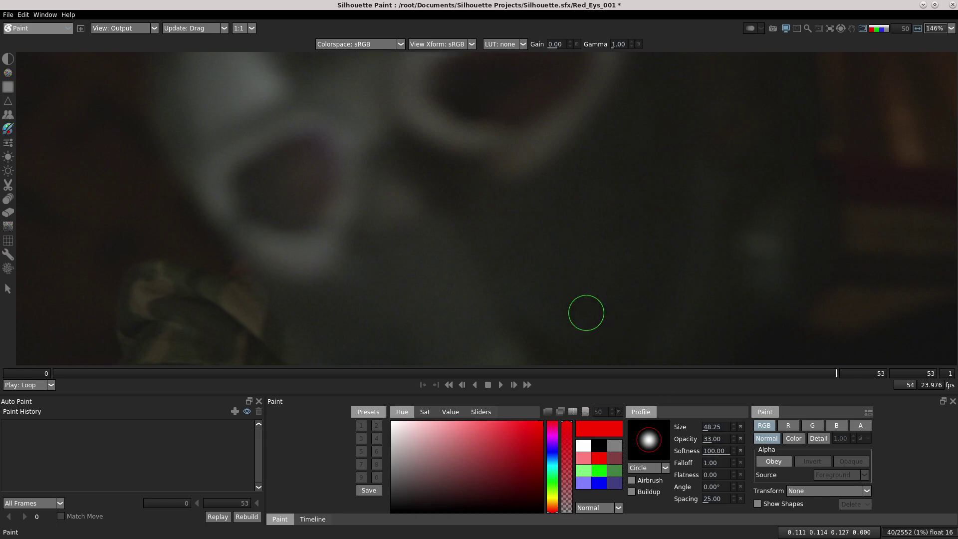
pyautogui.moveTo(282, 164)
pyautogui.mouseDown()
pyautogui.moveTo(252, 171)
pyautogui.moveTo(245, 200)
pyautogui.moveTo(300, 222)
pyautogui.moveTo(320, 209)
pyautogui.moveTo(316, 143)
pyautogui.moveTo(239, 181)
pyautogui.moveTo(259, 203)
pyautogui.moveTo(299, 160)
pyautogui.moveTo(295, 208)
pyautogui.moveTo(301, 154)
pyautogui.moveTo(306, 190)
pyautogui.moveTo(280, 205)
pyautogui.moveTo(289, 164)
pyautogui.moveTo(297, 192)
pyautogui.moveTo(280, 206)
pyautogui.moveTo(271, 171)
pyautogui.moveTo(304, 217)
pyautogui.moveTo(300, 156)
pyautogui.mouseUp()
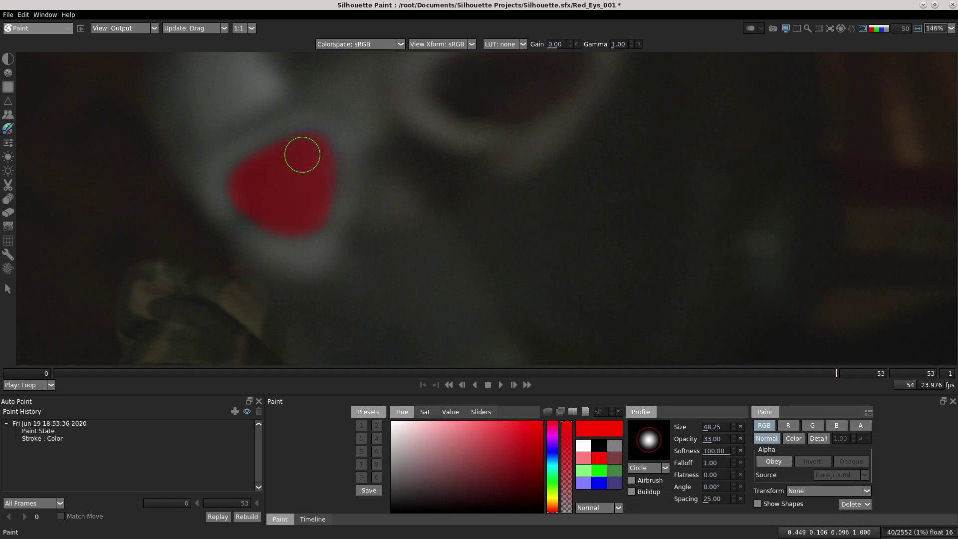
# Step: Soften the edges of the red fill in the lower eyehole with the Blur brush
pyautogui.click(8, 87)
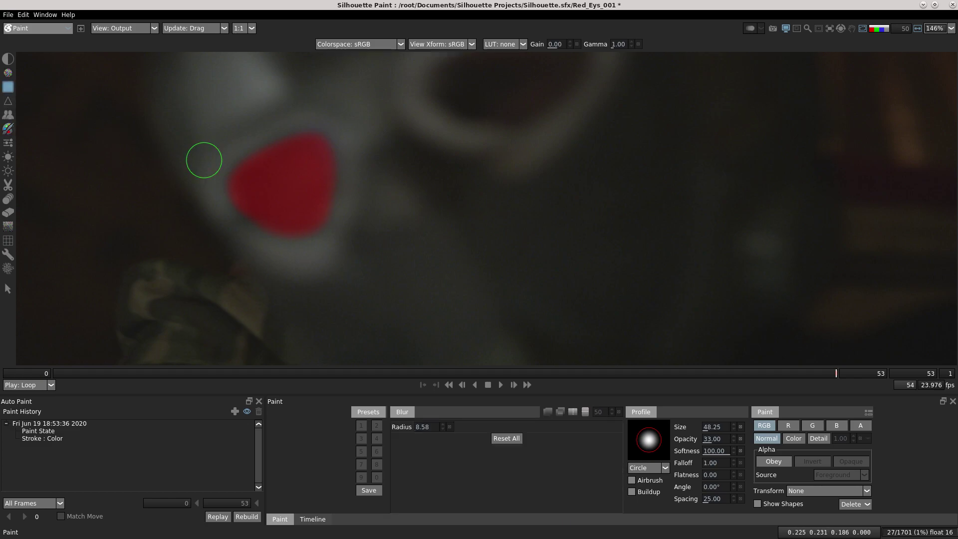
pyautogui.moveTo(241, 195)
pyautogui.mouseDown()
pyautogui.moveTo(241, 208)
pyautogui.moveTo(331, 138)
pyautogui.moveTo(327, 195)
pyautogui.moveTo(264, 231)
pyautogui.moveTo(283, 231)
pyautogui.moveTo(236, 203)
pyautogui.moveTo(272, 142)
pyautogui.moveTo(289, 240)
pyautogui.moveTo(331, 175)
pyautogui.mouseUp()
pyautogui.moveTo(292, 131)
pyautogui.mouseDown()
pyautogui.moveTo(263, 195)
pyautogui.moveTo(274, 215)
pyautogui.mouseUp()
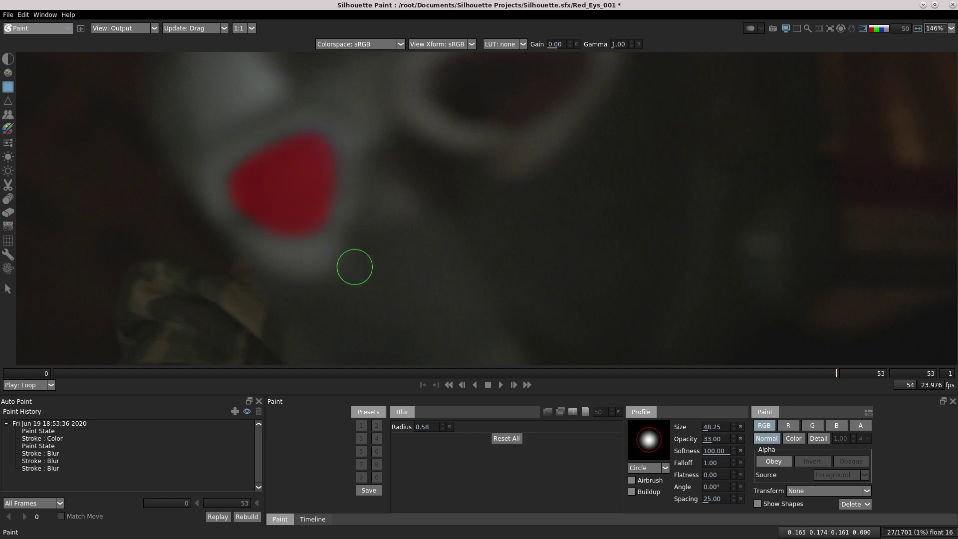
# Step: Dab a brighter red glow in the center of the lower eye at opacity 53, and blur its edges
pyautogui.click(8, 129)
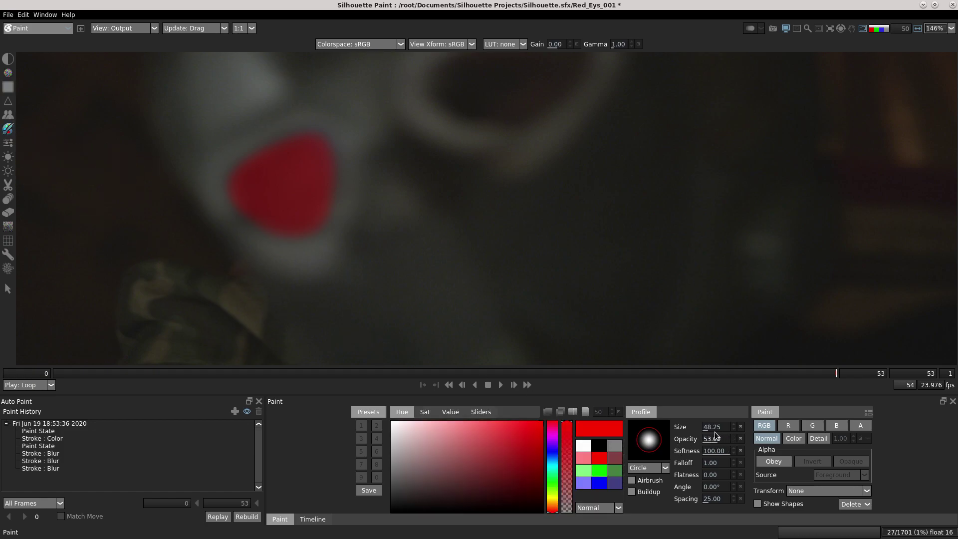
pyautogui.click(287, 183)
pyautogui.click(283, 185)
pyautogui.click(283, 185)
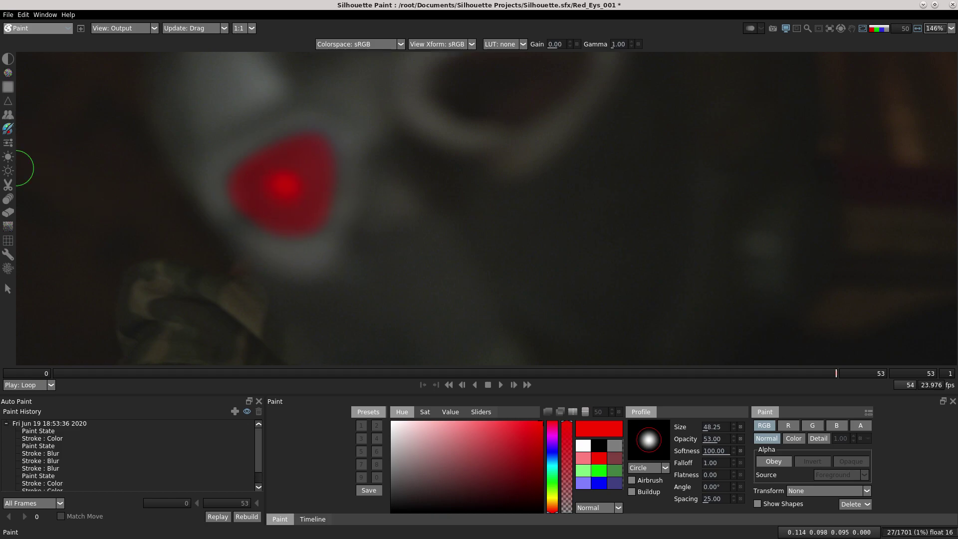
pyautogui.click(8, 87)
pyautogui.moveTo(263, 179)
pyautogui.mouseDown()
pyautogui.moveTo(305, 166)
pyautogui.moveTo(272, 203)
pyautogui.moveTo(279, 185)
pyautogui.moveTo(313, 190)
pyautogui.moveTo(258, 194)
pyautogui.moveTo(294, 191)
pyautogui.mouseUp()
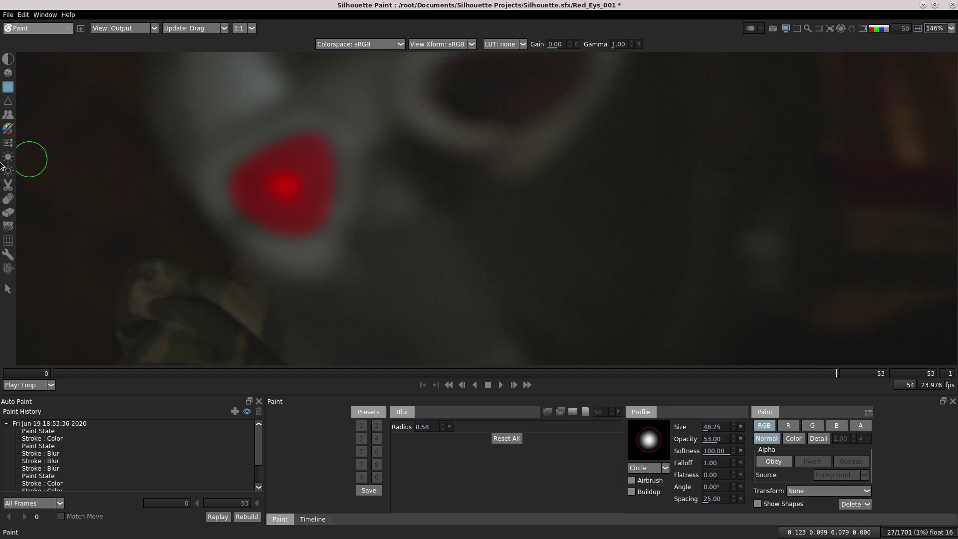
# Step: Add a size 14.78 red core at opacity 100 to the lower eye, soften it with a size 29.81 Blur brush, and save
pyautogui.click(8, 129)
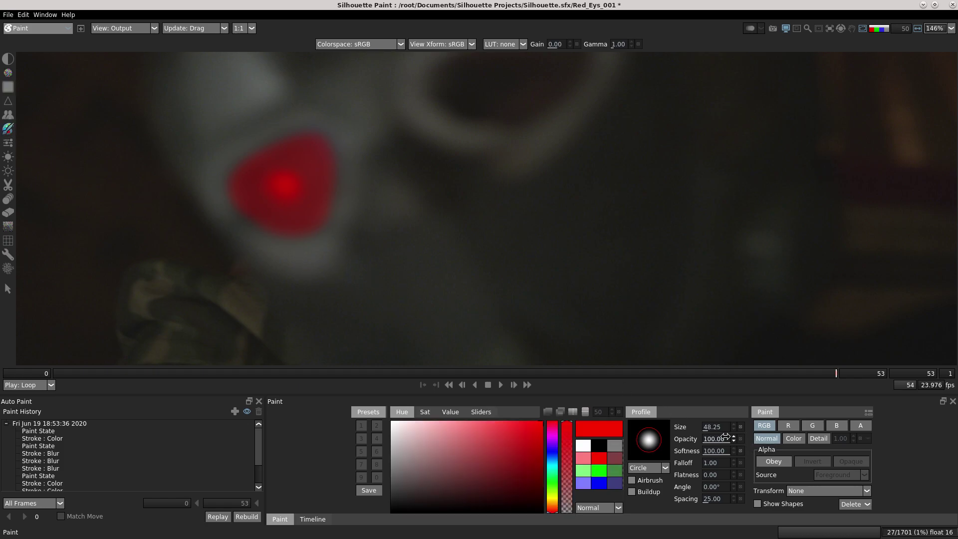
pyautogui.keyDown('ctrl'); pyautogui.moveTo(284, 189); pyautogui.dragTo(269, 198); pyautogui.keyUp('ctrl')
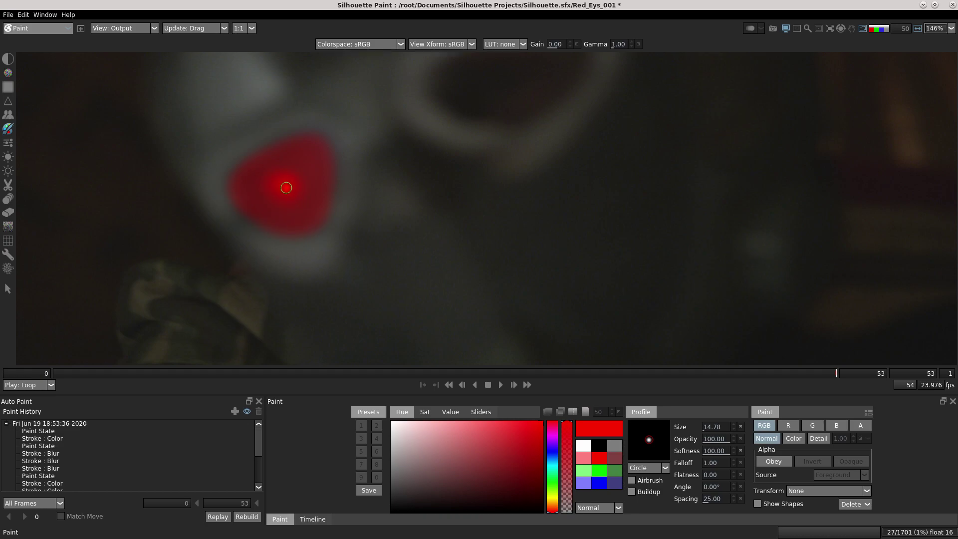
pyautogui.click(8, 87)
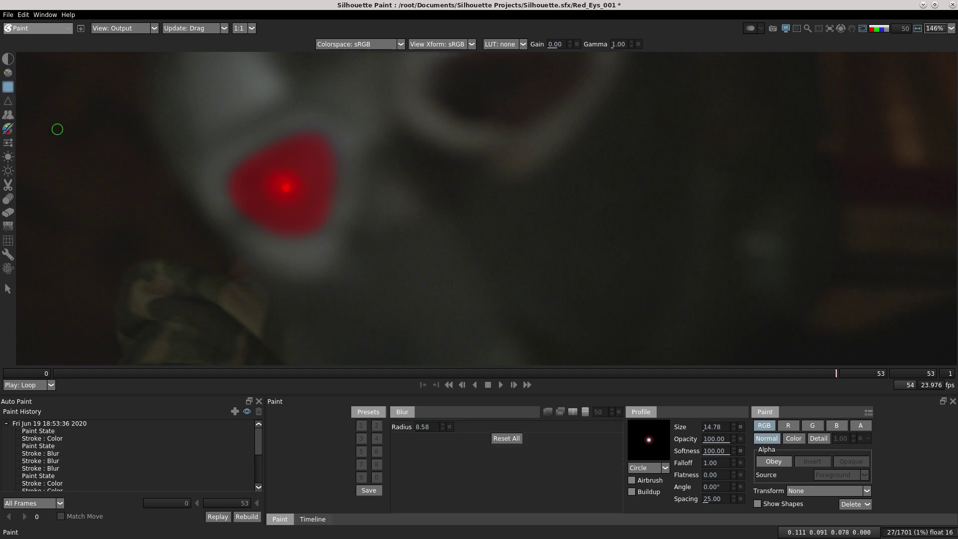
pyautogui.keyDown('ctrl'); pyautogui.moveTo(292, 199); pyautogui.dragTo(304, 198); pyautogui.keyUp('ctrl')
pyautogui.click(286, 187)
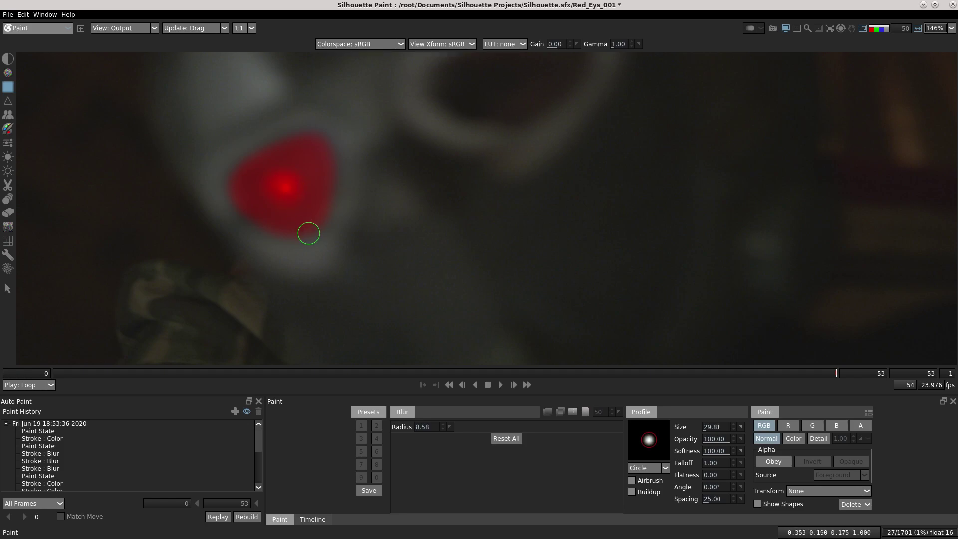
pyautogui.hotkey('ctrl', 's')
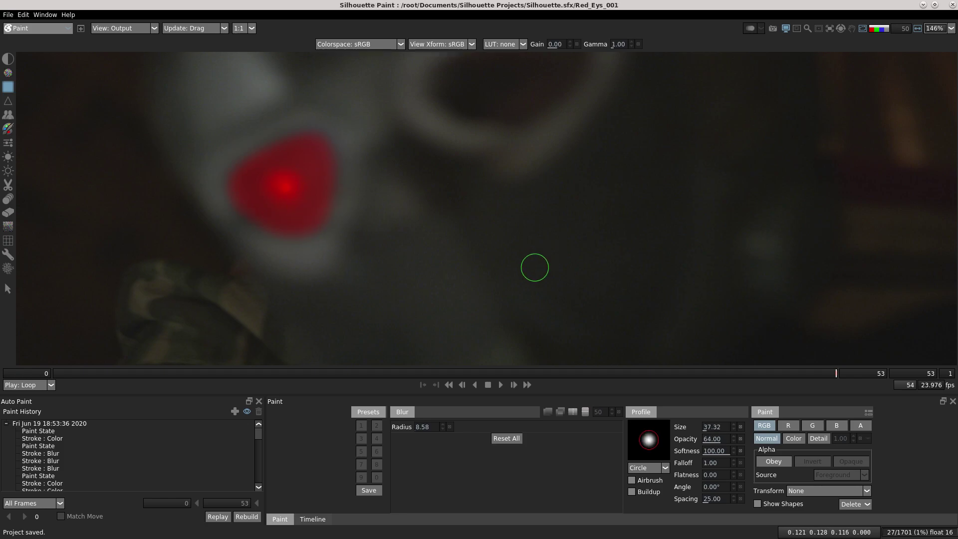
# Step: Collapse the lower eye's stroke group in the paint history and add a new group for the upper eye's strokes
pyautogui.click(5, 424)
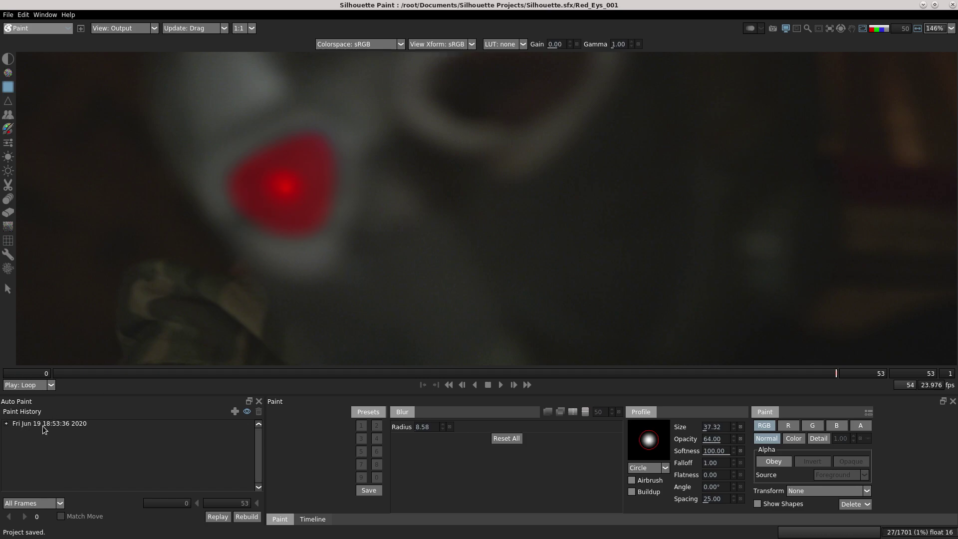
pyautogui.click(60, 424)
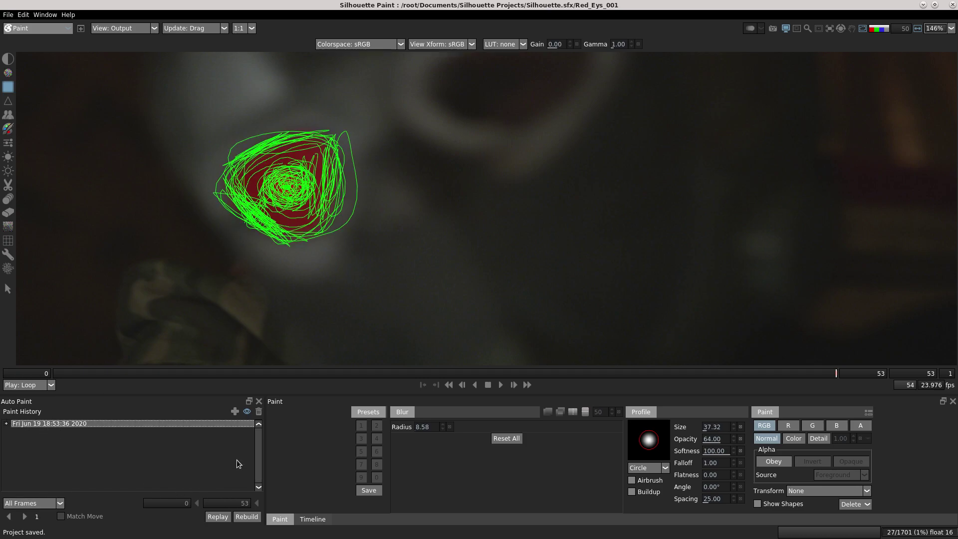
pyautogui.click(235, 411)
pyautogui.click(47, 432)
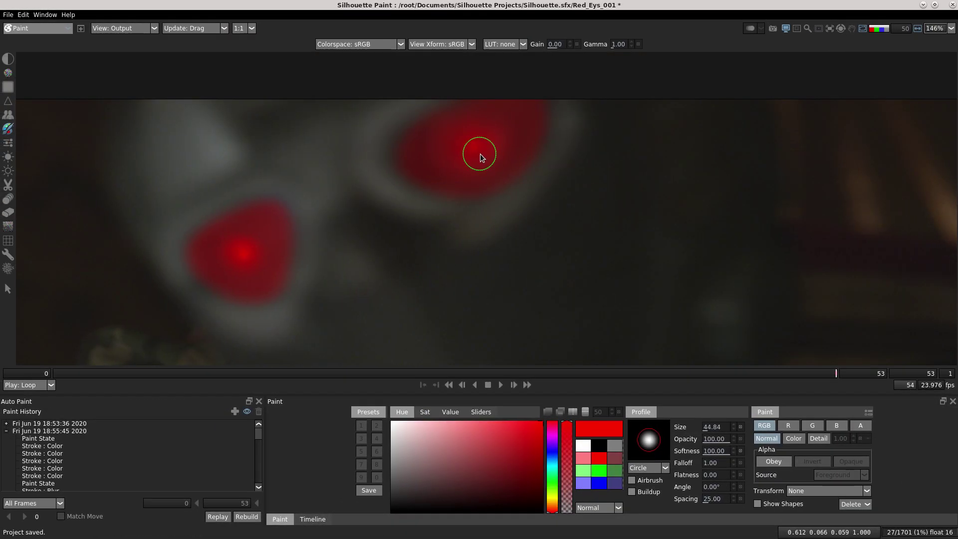
# Step: Dab a bright red core in the center of the upper eye with a size 7.27 Color brush, and save the project
pyautogui.keyDown('ctrl'); pyautogui.moveTo(480, 153); pyautogui.dragTo(459, 160); pyautogui.keyUp('ctrl')
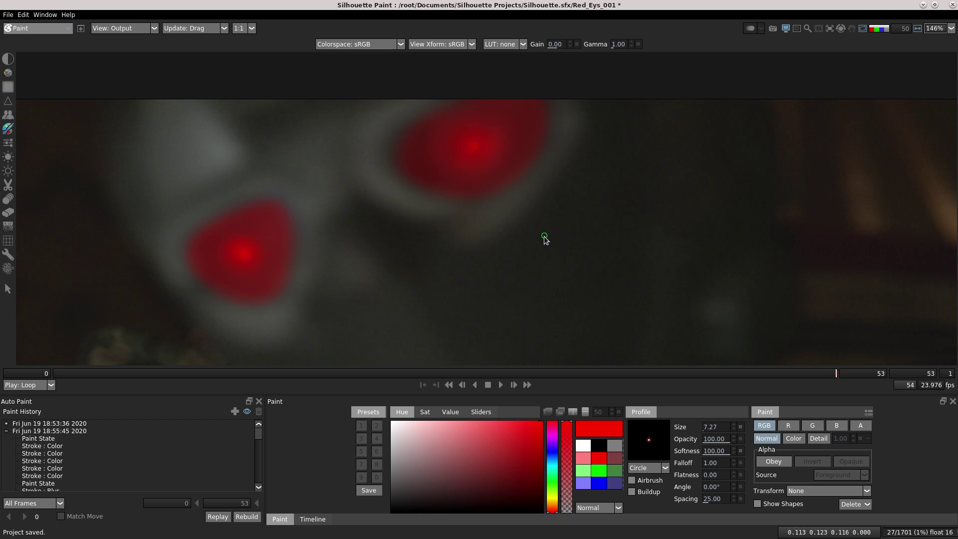
pyautogui.hotkey('ctrl', 's')
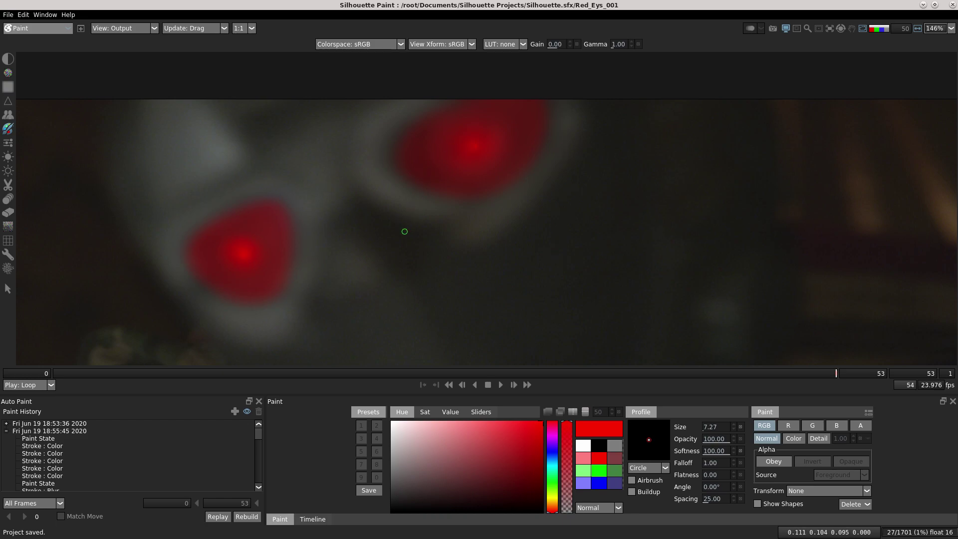
# Step: Collapse the upper eye's stroke group in the paint history and select the lower eye's group
pyautogui.click(6, 431)
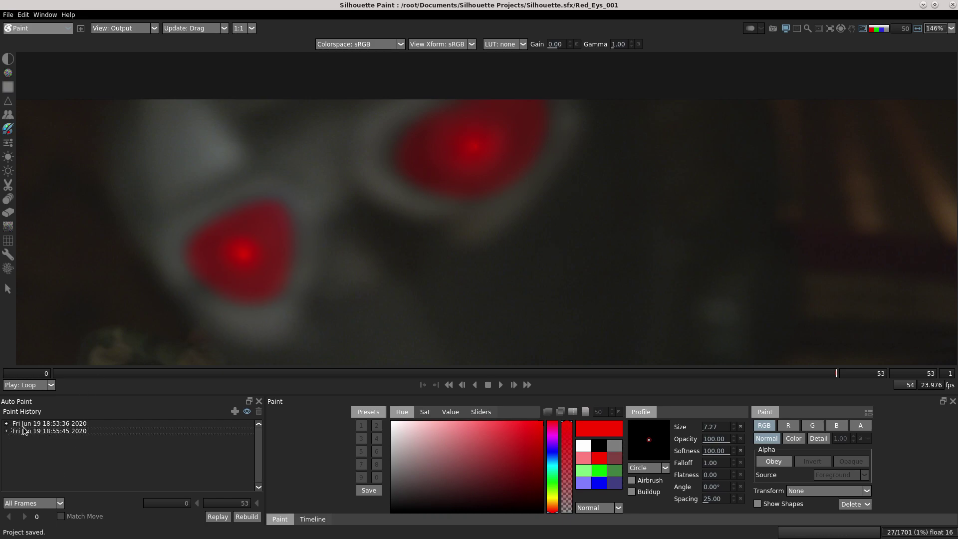
pyautogui.click(37, 424)
pyautogui.click(69, 432)
pyautogui.click(68, 424)
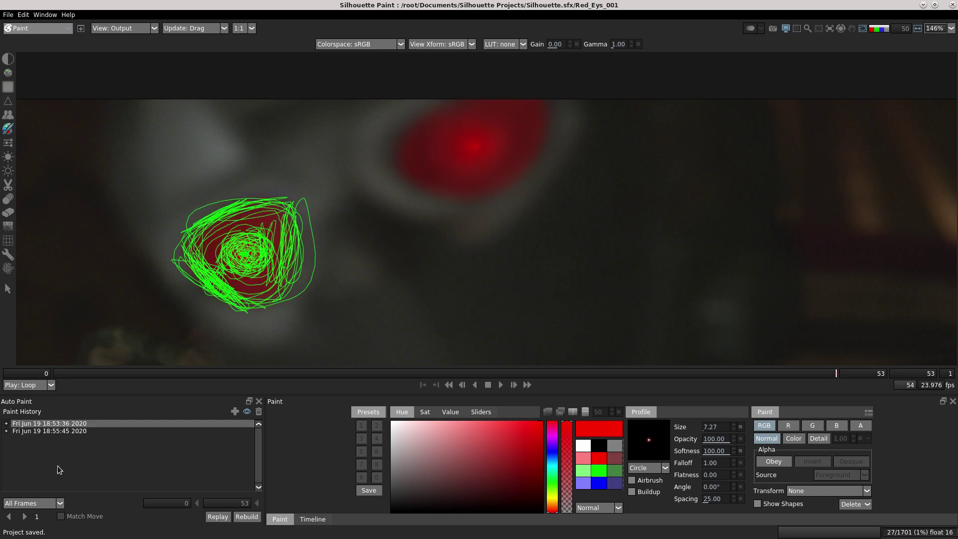
# Step: Assign the tracked layer as transform for the selected lower eye group and carry its strokes across the frames with Auto Paint
pyautogui.click(820, 491)
pyautogui.click(812, 508)
pyautogui.click(25, 517)
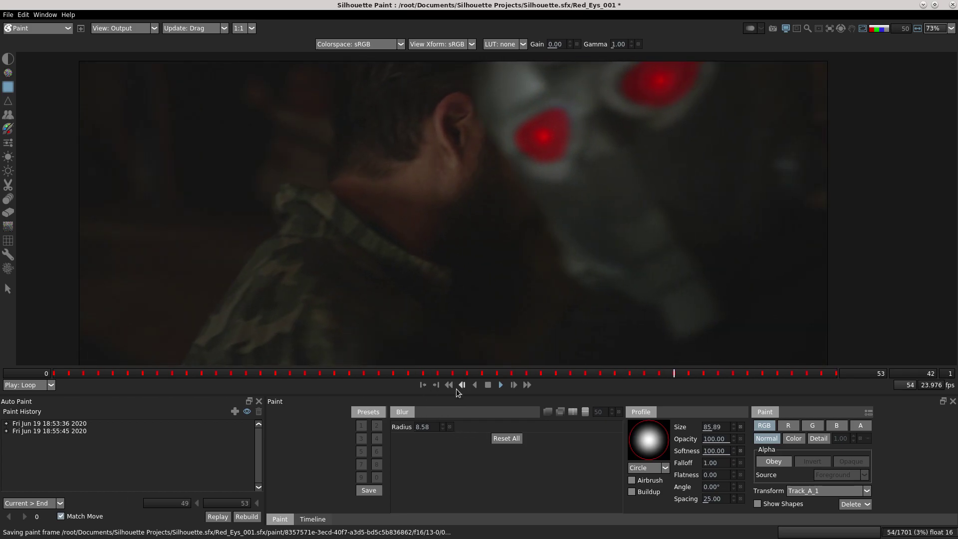
# Step: Stop the playback and exit Silhouette Paint back to Flame, saving the modified project
pyautogui.click(487, 385)
pyautogui.click(952, 4)
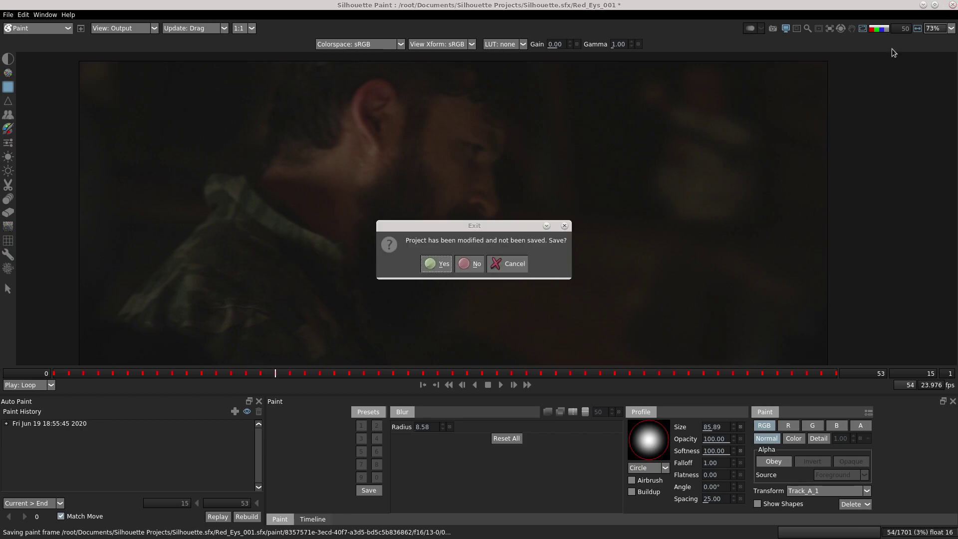
pyautogui.click(446, 267)
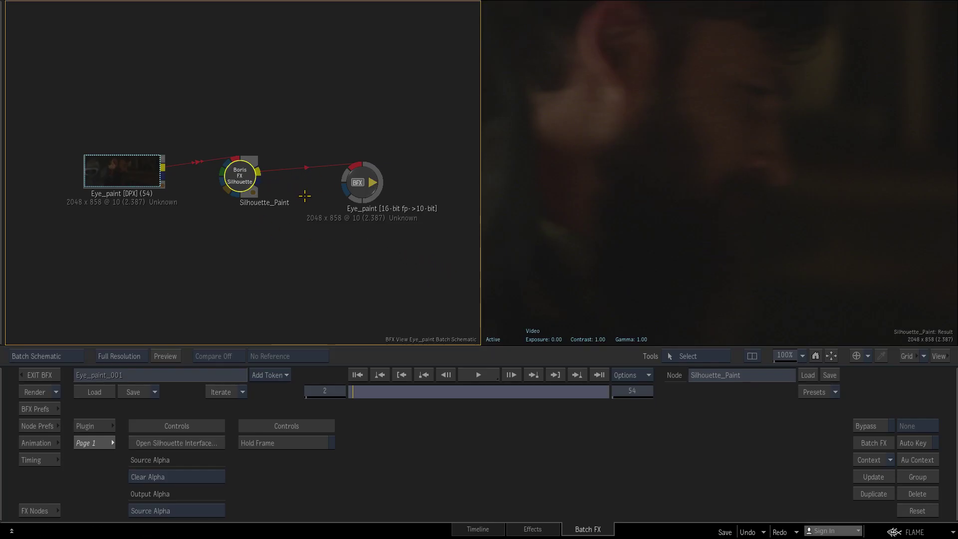
# Step: Play the painted shot in a single full-width result view and return to the batch schematic
pyautogui.hotkey('alt', '1')
pyautogui.press('F4')
pyautogui.press('space')
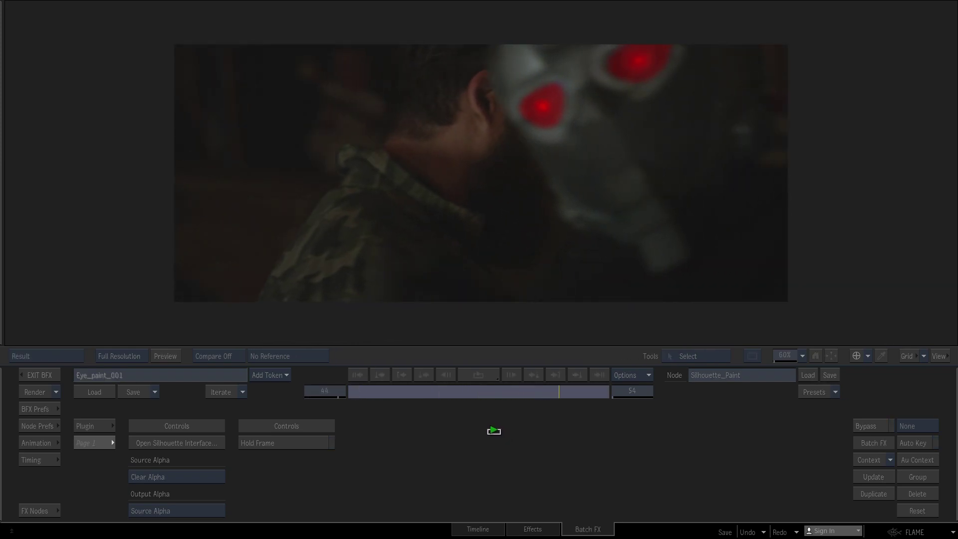
pyautogui.press('space')
pyautogui.press('F4')
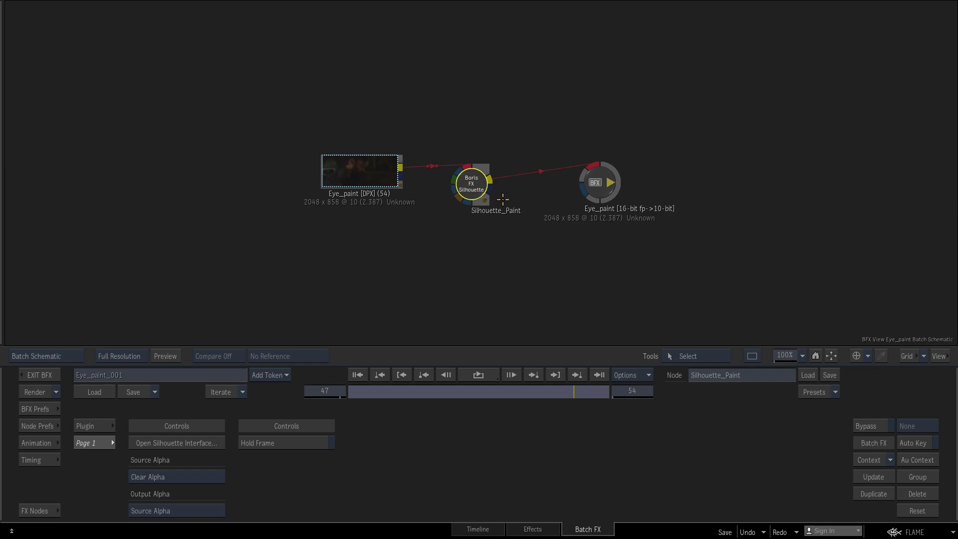
# Step: Compare the result with and without the Silhouette node by toggling its bypass, and scrub through the last frames
pyautogui.press('F4')
pyautogui.click(857, 427)
pyautogui.click(856, 427)
pyautogui.click(857, 427)
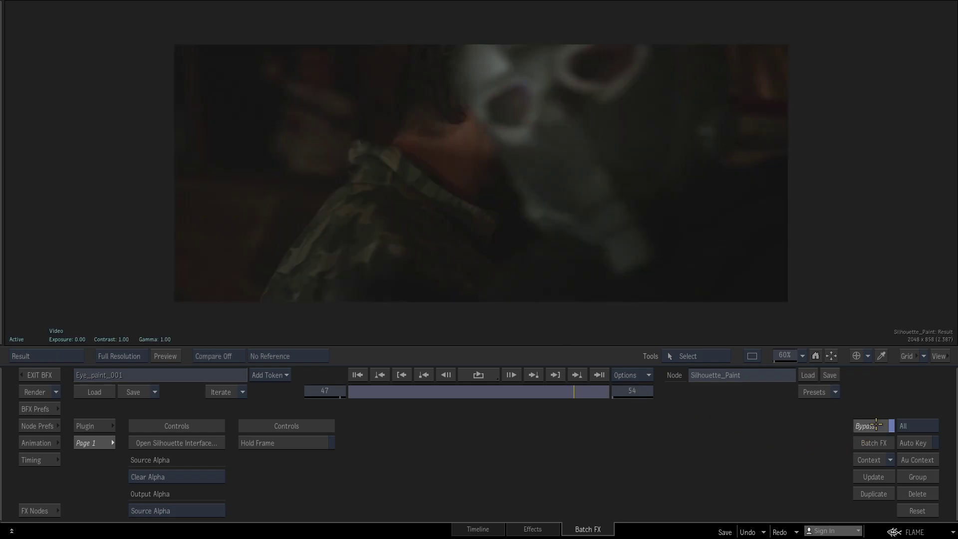
pyautogui.click(857, 427)
pyautogui.moveTo(493, 393); pyautogui.dragTo(596, 391)
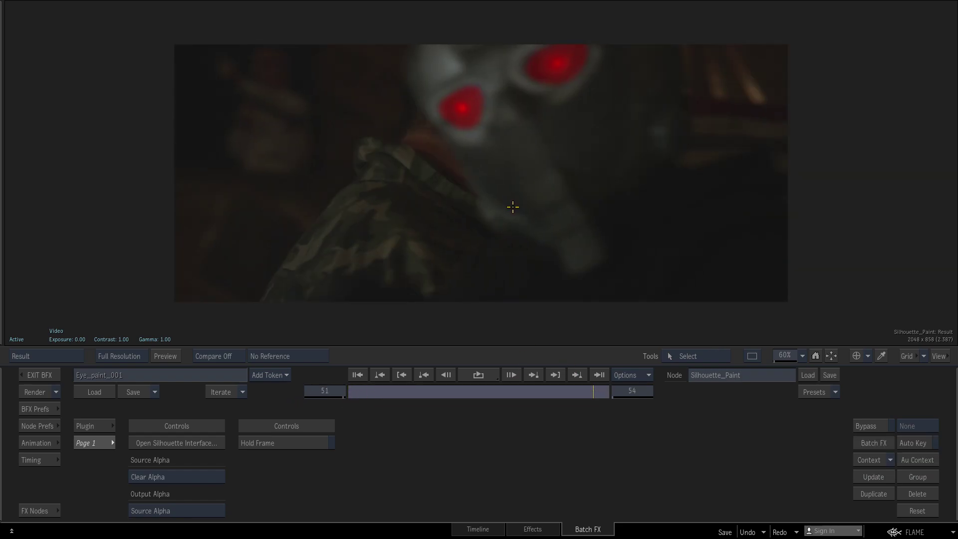
# Step: View the Silhouette node's matte output and set its Output Alpha to Painted Alpha
pyautogui.press('F4')
pyautogui.click(491, 190)
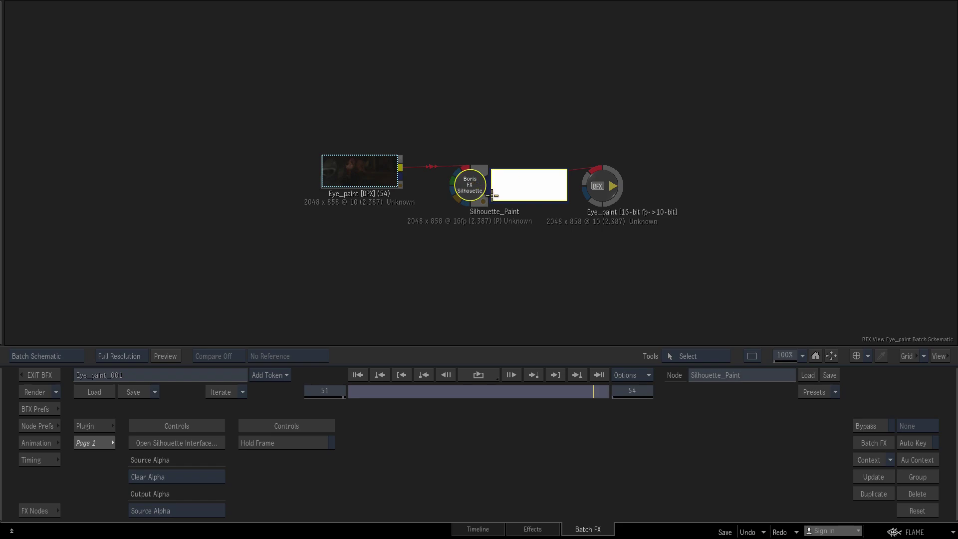
pyautogui.press('F4')
pyautogui.press('F4')
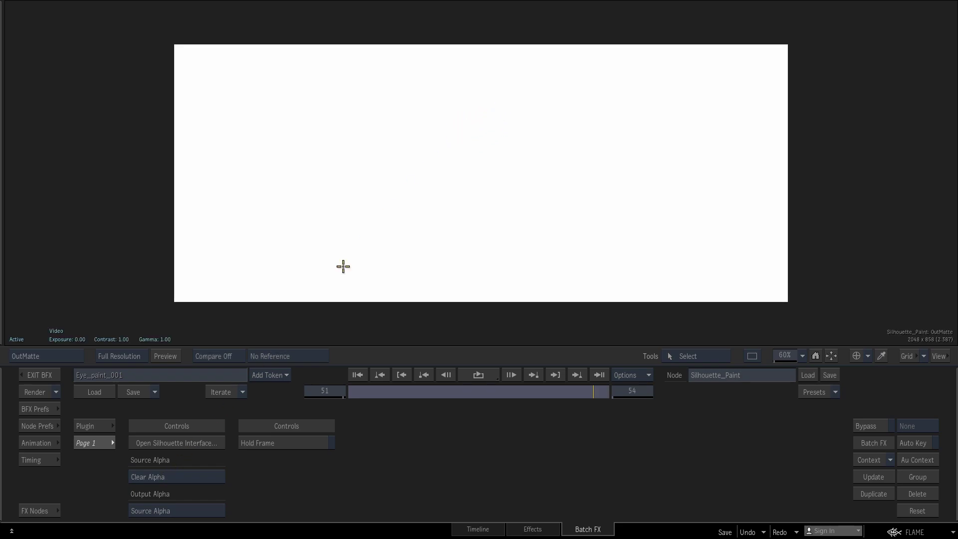
pyautogui.click(191, 512)
pyautogui.click(189, 517)
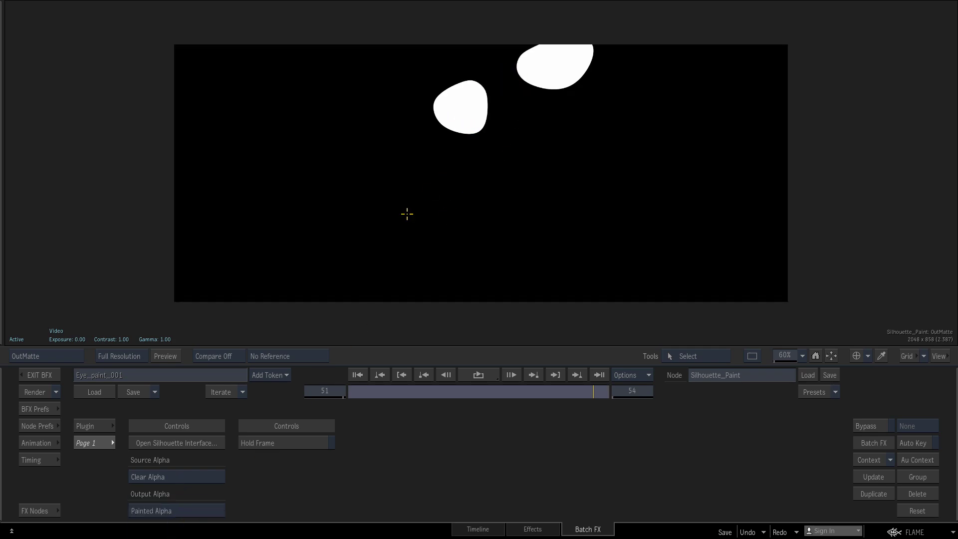
# Step: Preview Brush Mask as the Output Alpha, restore Painted Alpha, and check the matte on another frame
pyautogui.click(213, 510)
pyautogui.click(200, 525)
pyautogui.click(201, 509)
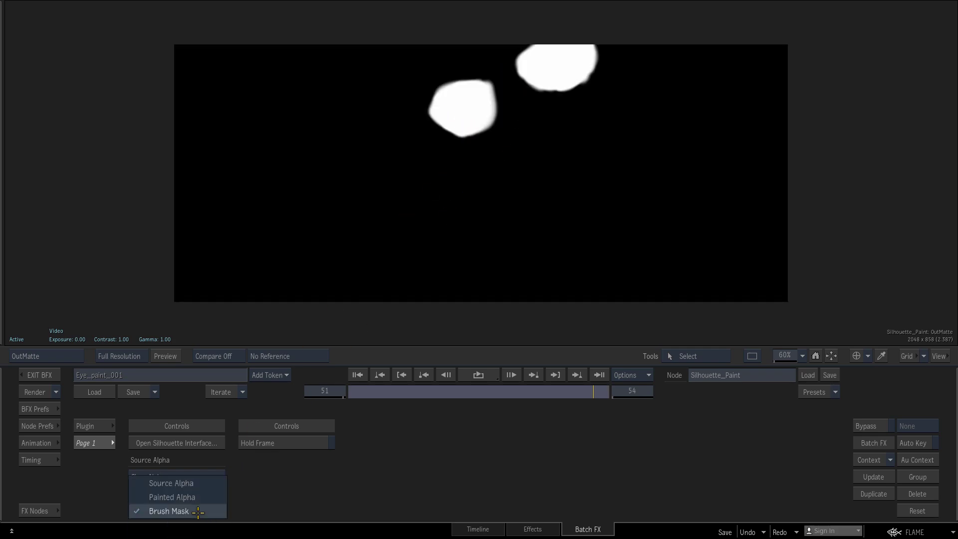
pyautogui.click(196, 497)
pyautogui.moveTo(590, 394)
pyautogui.mouseDown()
pyautogui.moveTo(336, 396)
pyautogui.moveTo(581, 401)
pyautogui.mouseUp()
pyautogui.press('Escape')
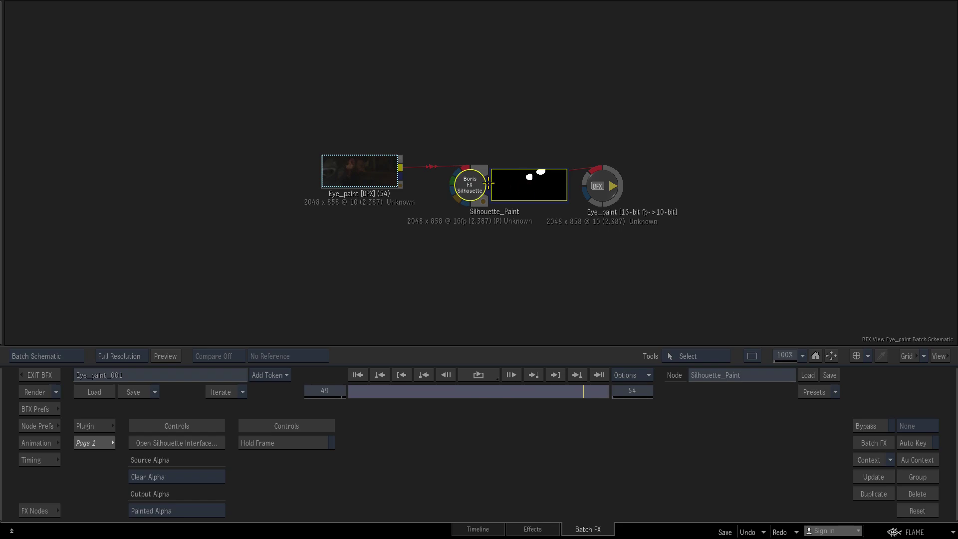
# Step: Insert a Colour Correct node after Silhouette_Paint and add a Blur node between the Silhouette matte output and the Colour Correct matte input
pyautogui.click(491, 191)
pyautogui.moveTo(471, 183); pyautogui.dragTo(459, 175)
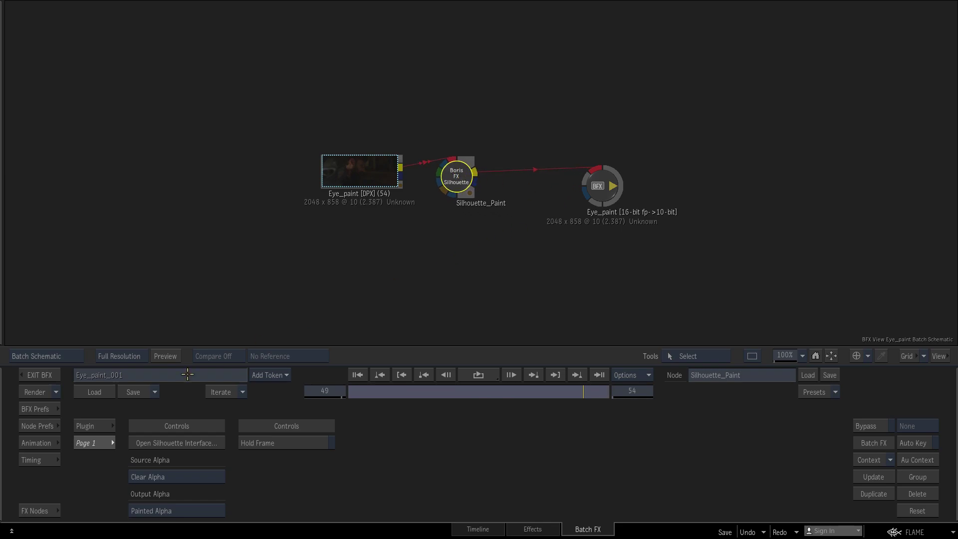
pyautogui.click(34, 511)
pyautogui.click(407, 415)
pyautogui.moveTo(232, 468); pyautogui.dragTo(547, 159)
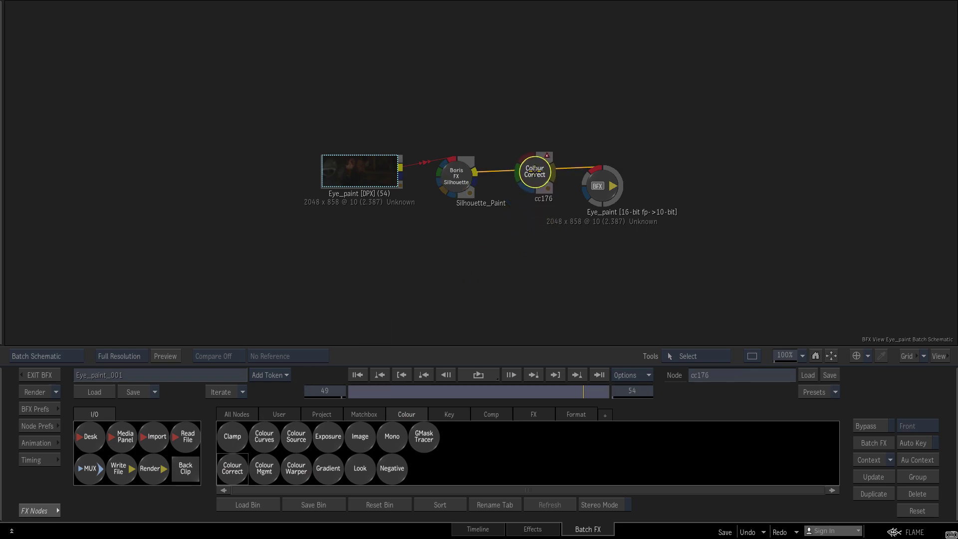
pyautogui.click(450, 414)
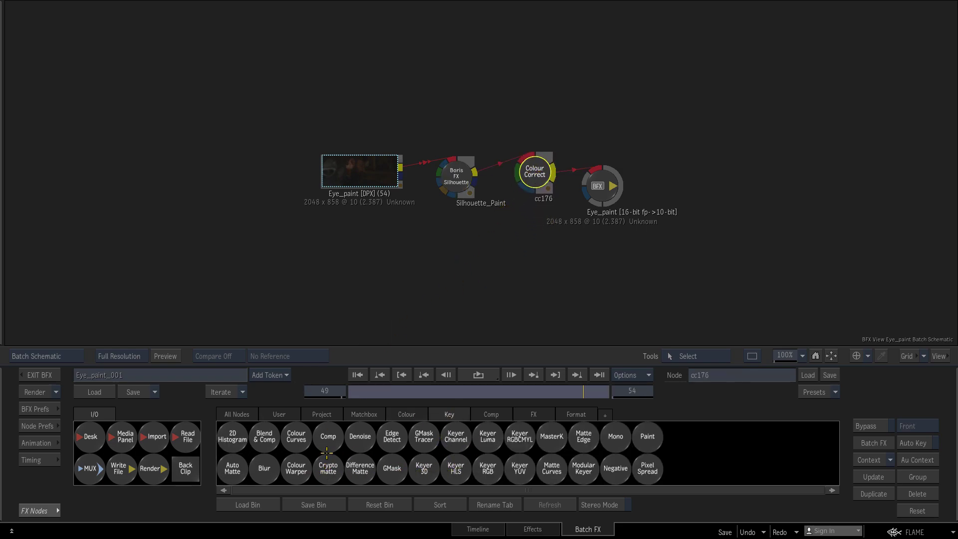
pyautogui.moveTo(266, 472); pyautogui.dragTo(511, 268)
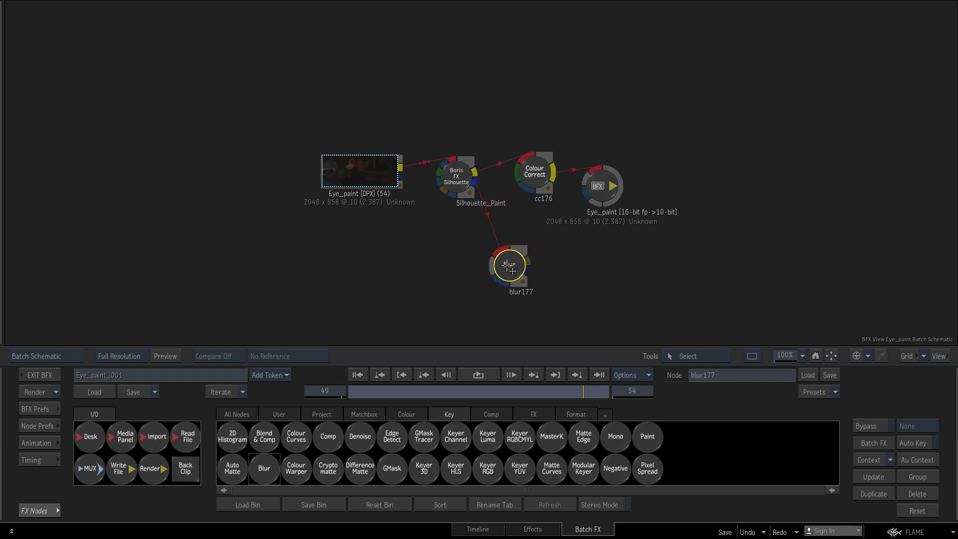
# Step: Tint the eyes purple in the Colour Correct node with a balance hue of 260 and gain of 196.3
pyautogui.doubleClick(536, 174)
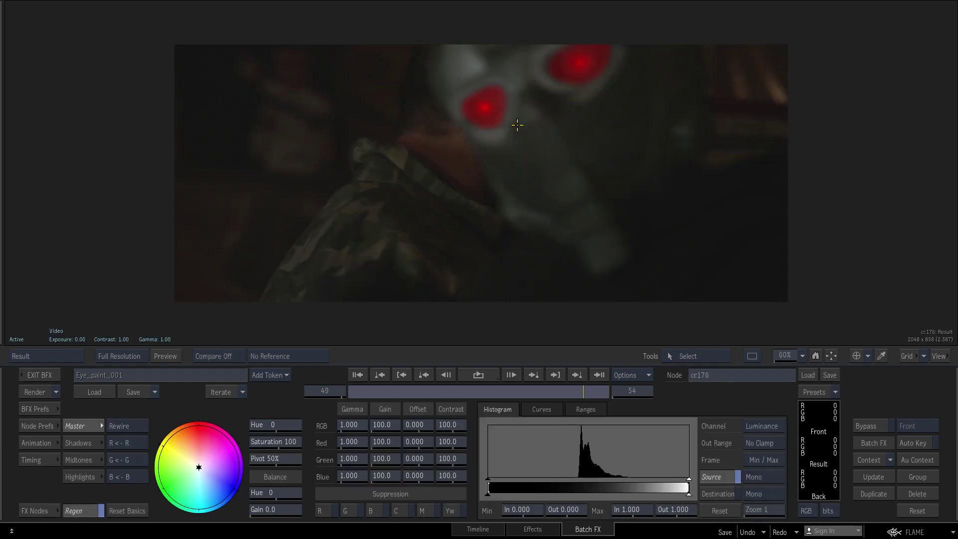
pyautogui.moveTo(200, 452); pyautogui.dragTo(159, 470)
pyautogui.moveTo(187, 408); pyautogui.dragTo(273, 467)
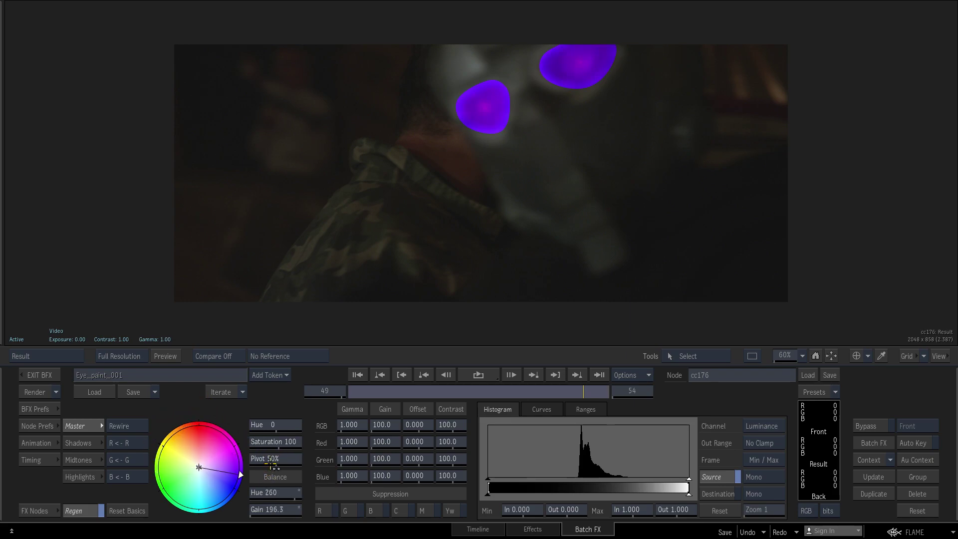
# Step: Make the Colour Correct result Context 1 and set the Blur node's width to about 41.5 while viewing that context
pyautogui.press('`')
pyautogui.click(509, 264)
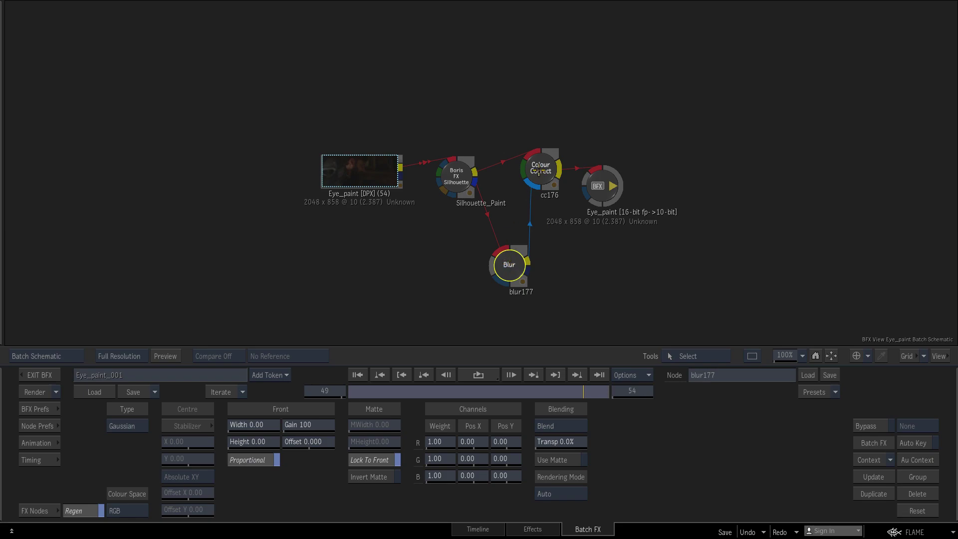
pyautogui.rightClick(539, 170)
pyautogui.moveTo(699, 348)
pyautogui.click(748, 350)
pyautogui.click(508, 265)
pyautogui.press('1')
pyautogui.moveTo(276, 424); pyautogui.dragTo(330, 425)
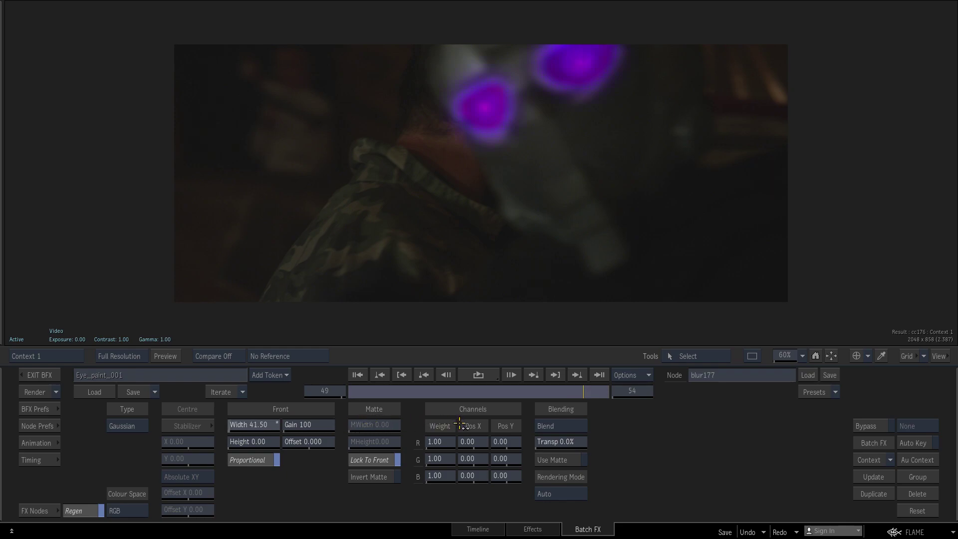
pyautogui.moveTo(375, 420); pyautogui.dragTo(594, 393)
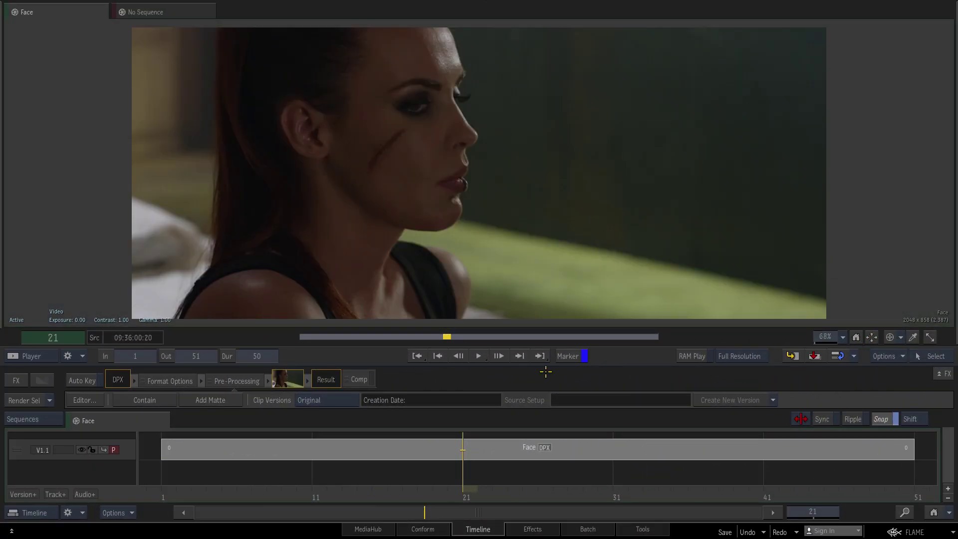
# Step: Add an OpenFX effect to the Face clip in the timeline and load the Boris FX Silhouette Paint plugin
pyautogui.click(14, 379)
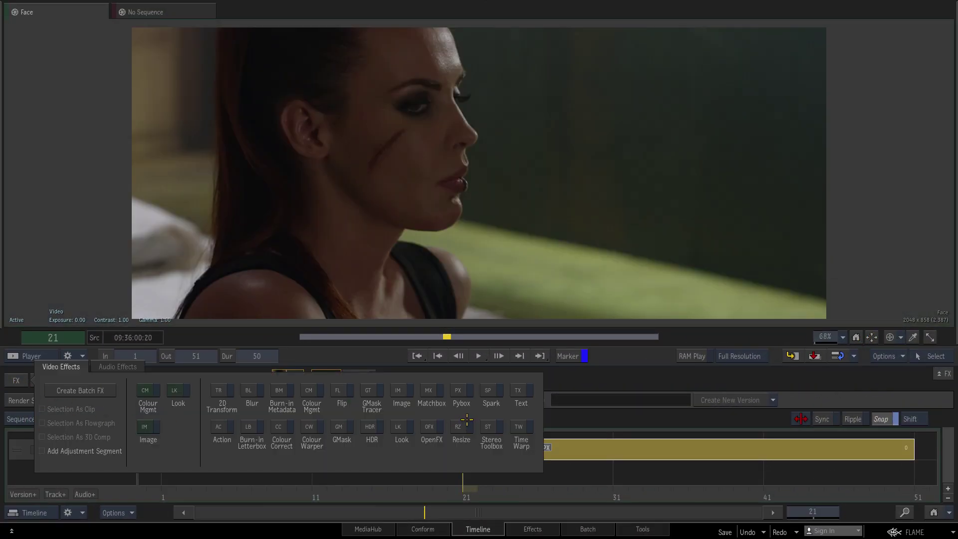
pyautogui.click(425, 422)
pyautogui.click(172, 399)
pyautogui.moveTo(235, 392)
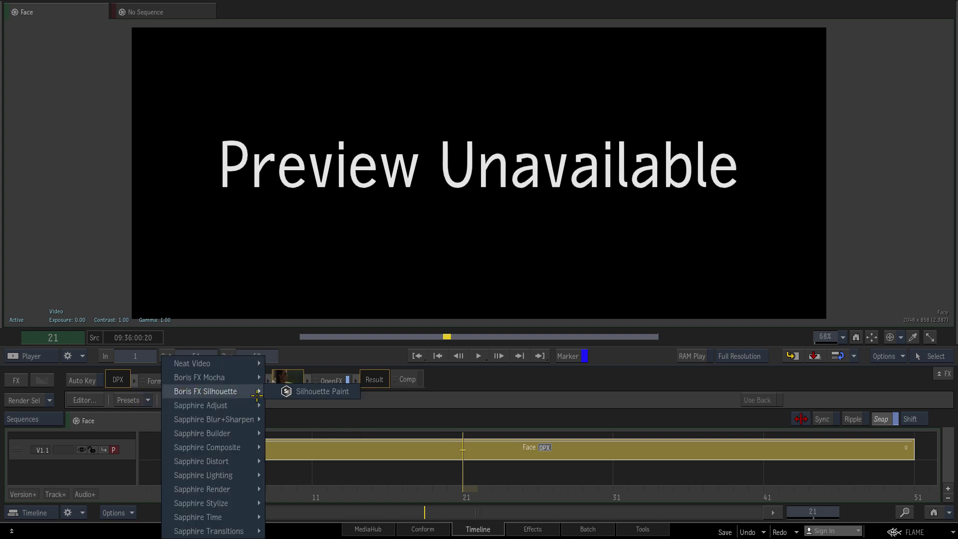
pyautogui.click(319, 394)
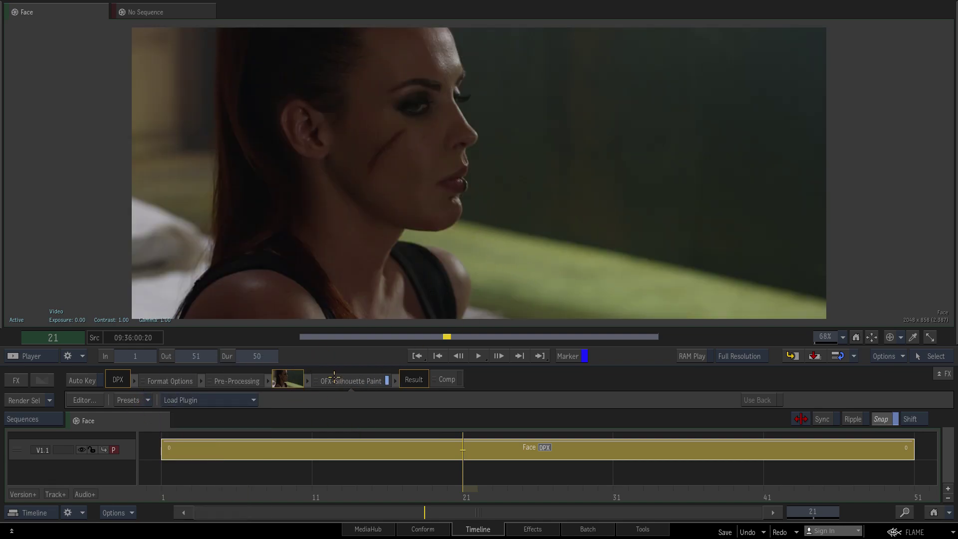
# Step: Open the Silhouette interface from the effect's editor and create a project named Face
pyautogui.doubleClick(318, 384)
pyautogui.click(185, 442)
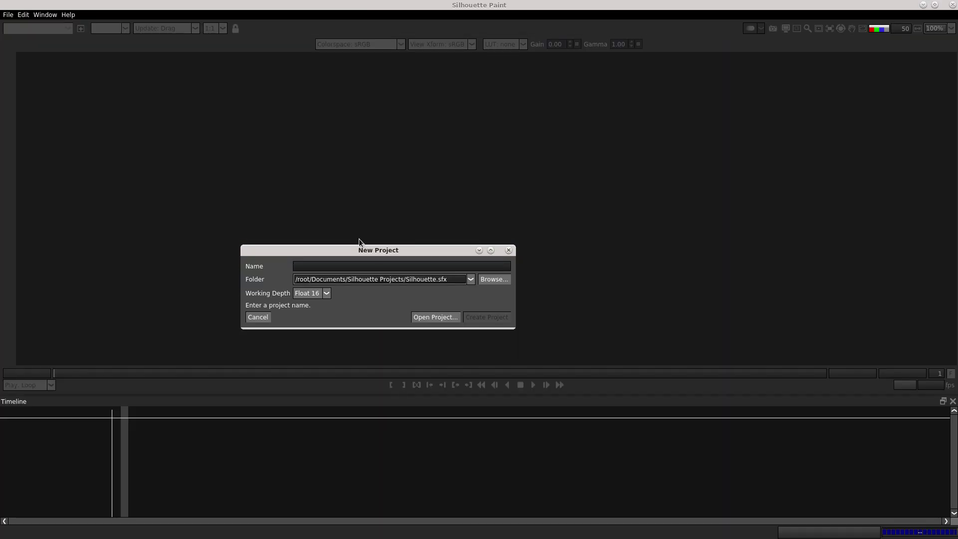
pyautogui.write('Face')
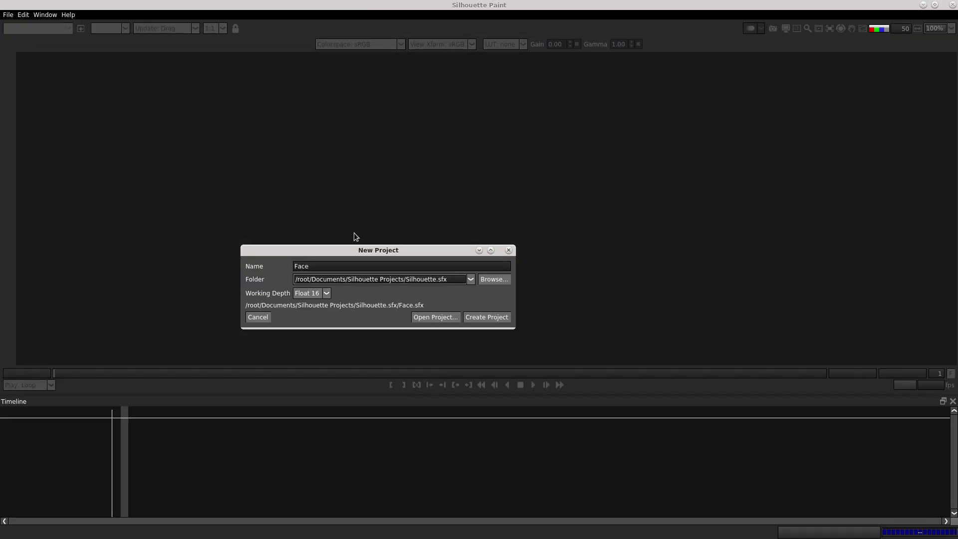
pyautogui.click(481, 316)
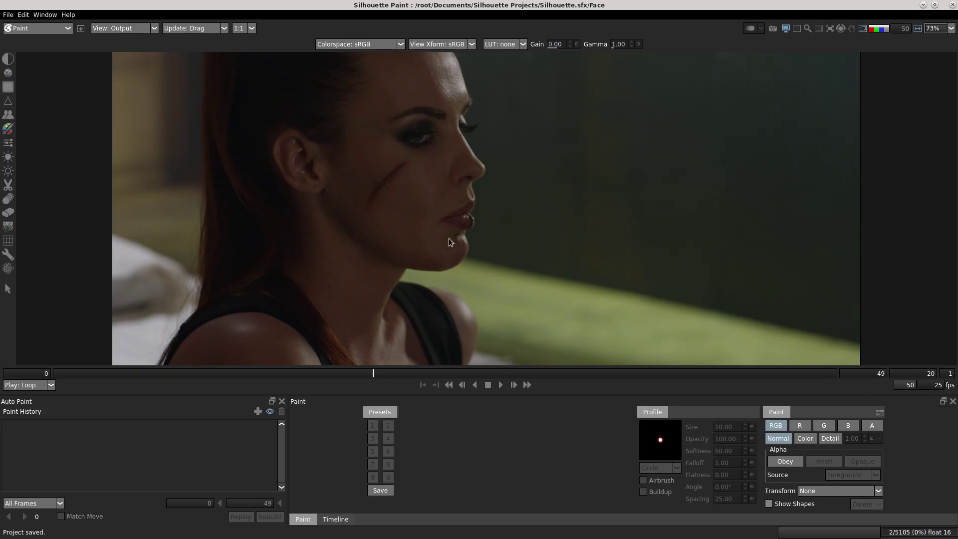
# Step: Switch to the Roto node and draw a closed B-spline around the scar on the woman's cheek at frame 23
pyautogui.moveTo(380, 373); pyautogui.dragTo(175, 371)
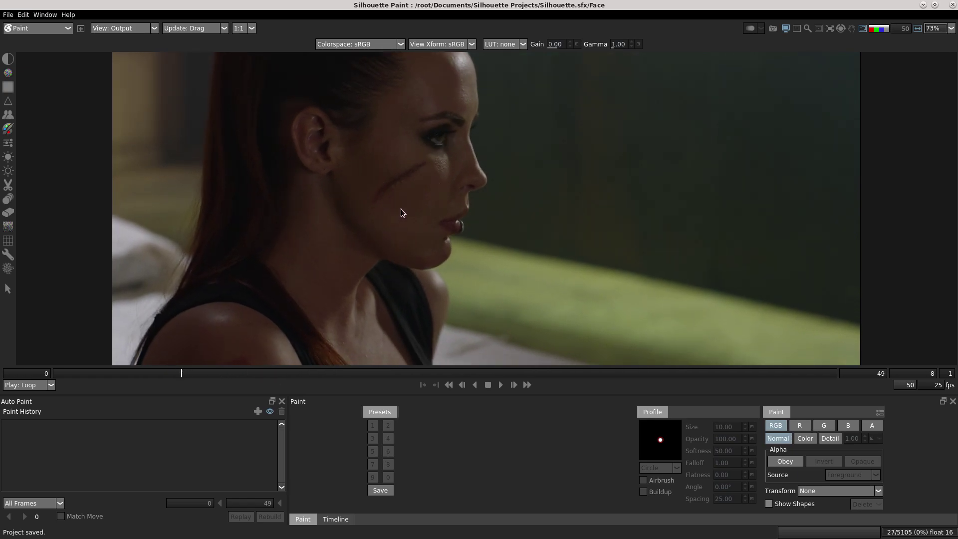
pyautogui.moveTo(402, 209); pyautogui.dragTo(666, 177, button='middle')
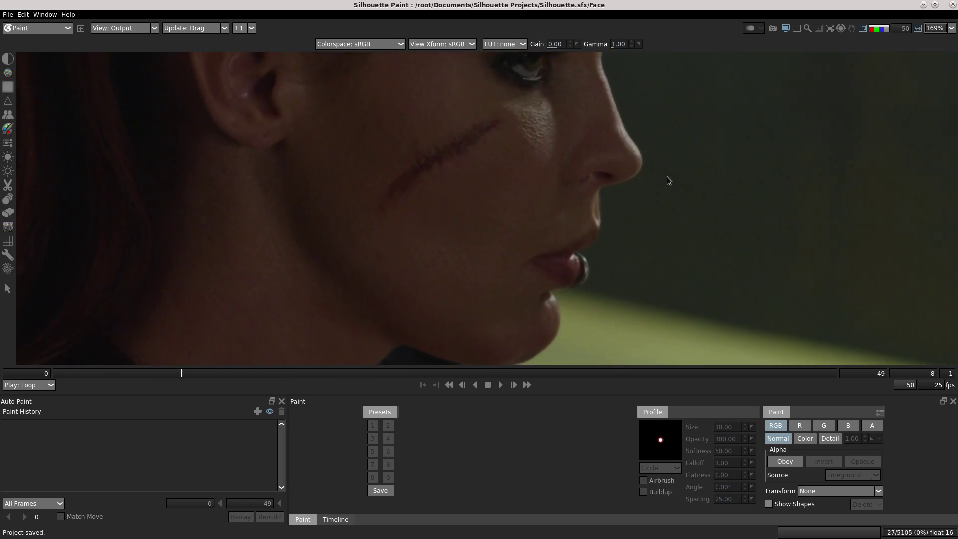
pyautogui.moveTo(504, 212); pyautogui.dragTo(467, 262, button='middle')
pyautogui.moveTo(377, 375); pyautogui.dragTo(421, 375)
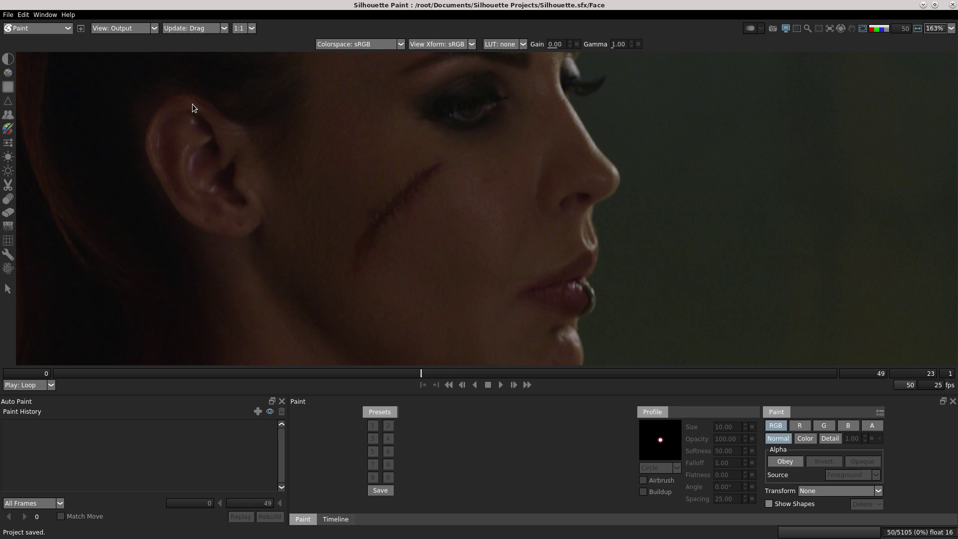
pyautogui.click(37, 30)
pyautogui.click(38, 50)
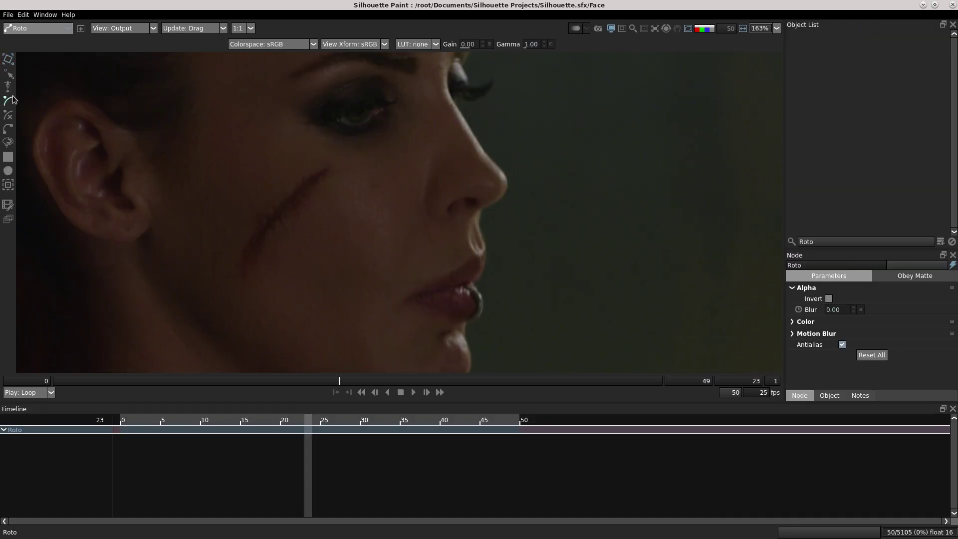
pyautogui.click(188, 188)
pyautogui.click(231, 160)
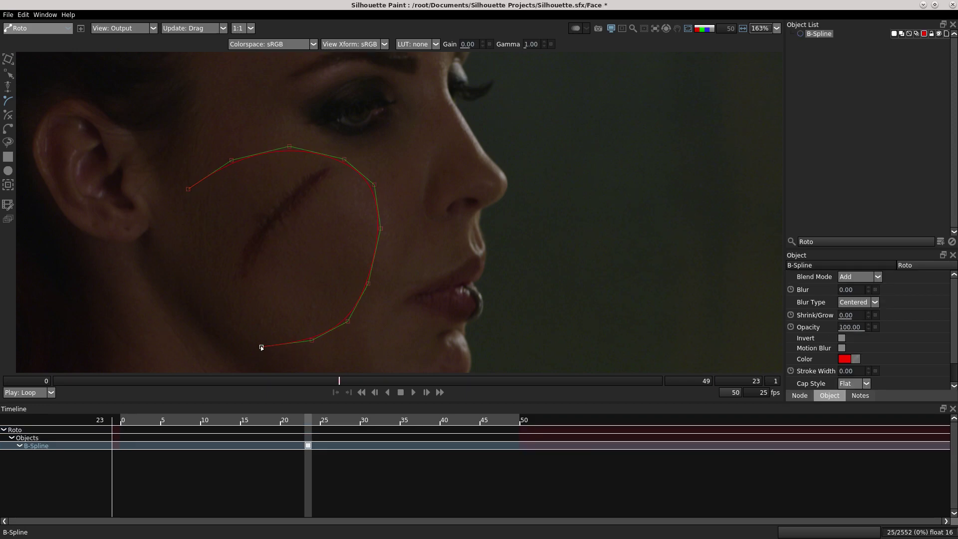
pyautogui.click(189, 189)
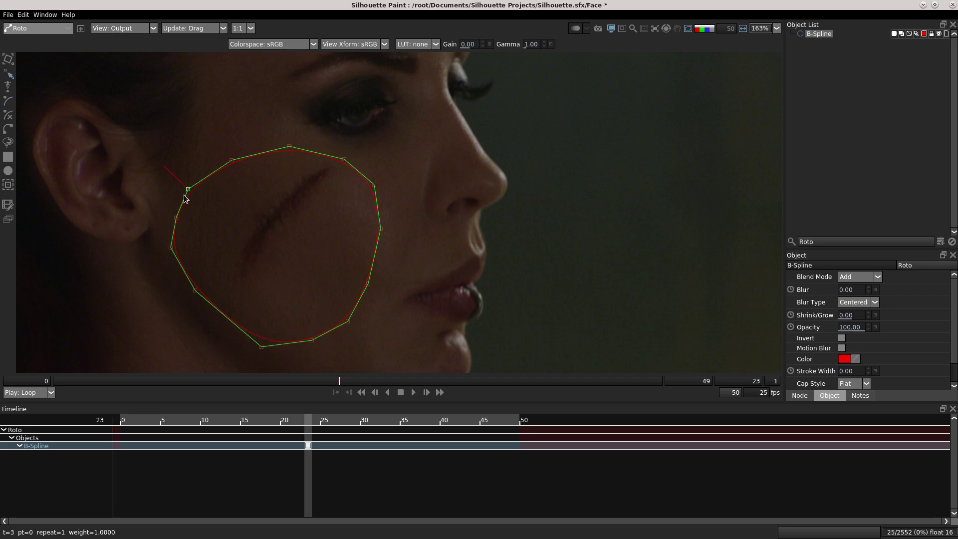
# Step: Nudge the cheek B-spline's uppermost and nose-side points slightly outward
pyautogui.click(290, 147)
pyautogui.click(375, 185)
pyautogui.moveTo(381, 229); pyautogui.dragTo(385, 230)
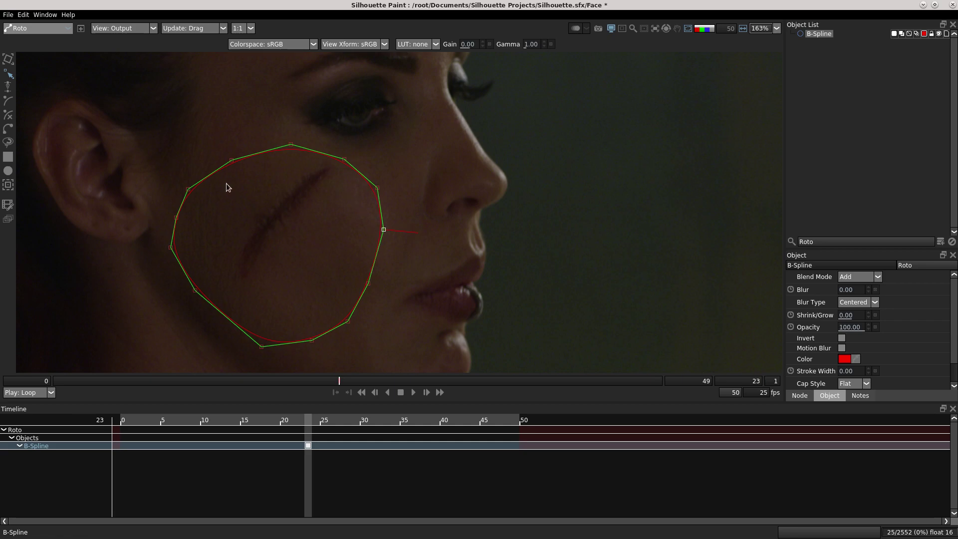
# Step: Track the cheek B-spline forward and backward through the clip with the Mocha Tracker, using translation, scale, rotation, shear and perspective
pyautogui.click(8, 185)
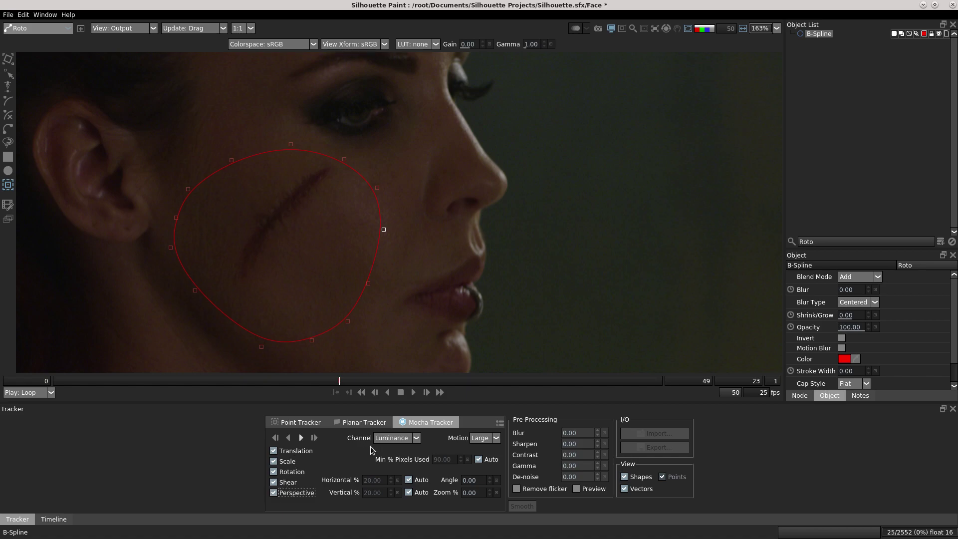
pyautogui.press('t')
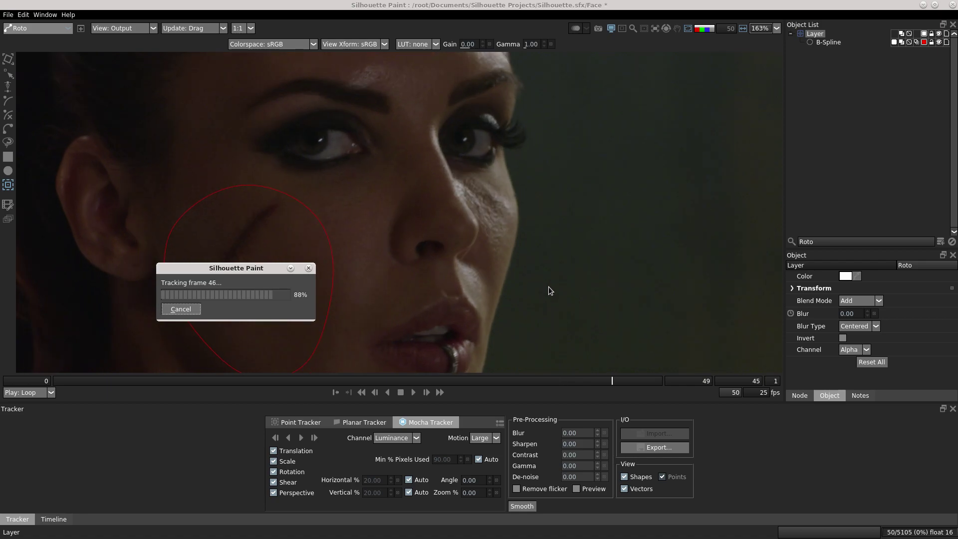
pyautogui.moveTo(659, 381); pyautogui.dragTo(366, 383)
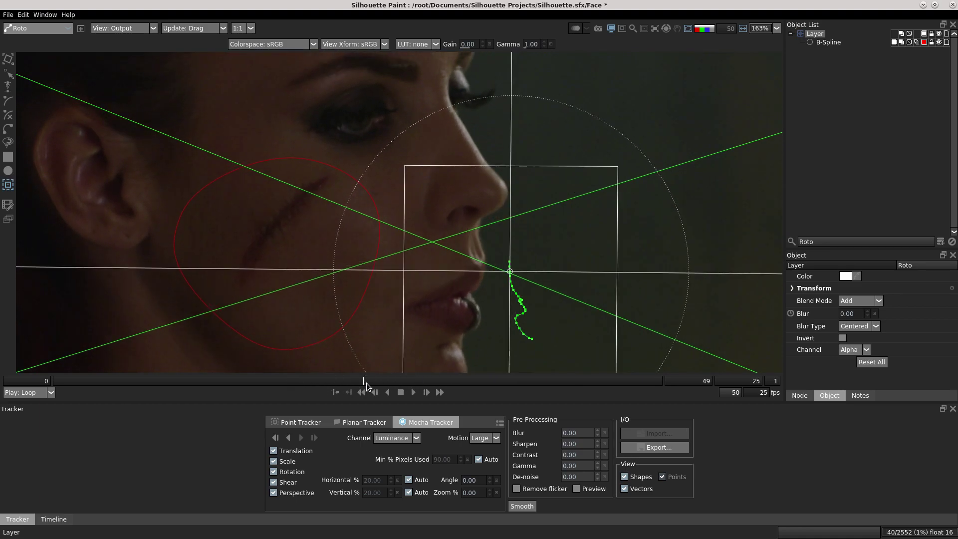
pyautogui.click(289, 438)
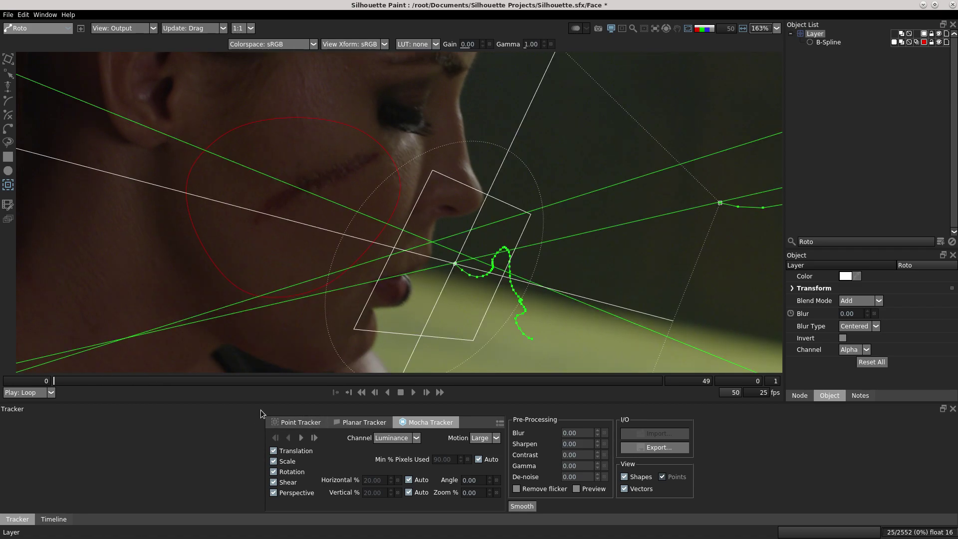
# Step: Go to frame 20, switch to the Paint node and frame the scar on the cheek
pyautogui.moveTo(80, 382); pyautogui.dragTo(302, 382)
pyautogui.click(60, 28)
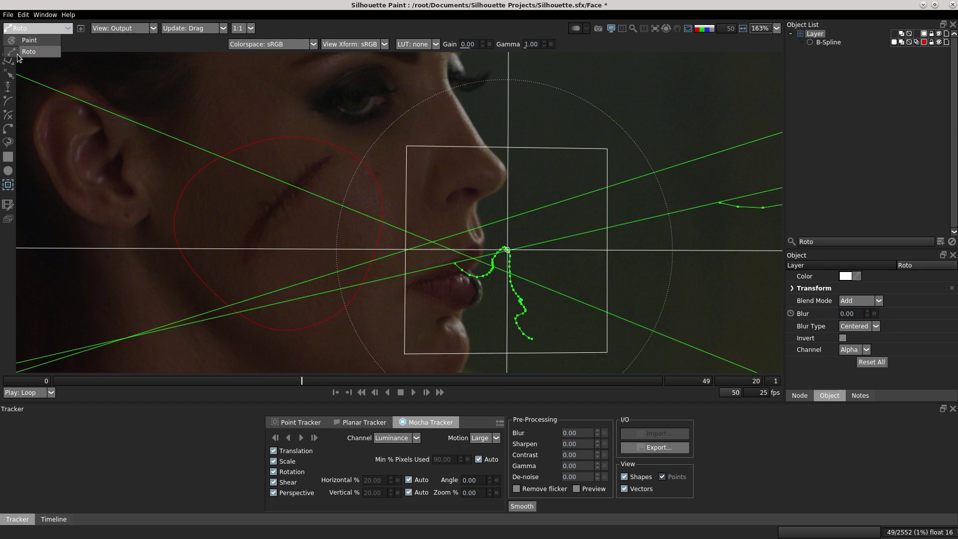
pyautogui.click(30, 59)
pyautogui.moveTo(435, 242); pyautogui.dragTo(484, 265, button='middle')
pyautogui.scroll(4, 484, 264)
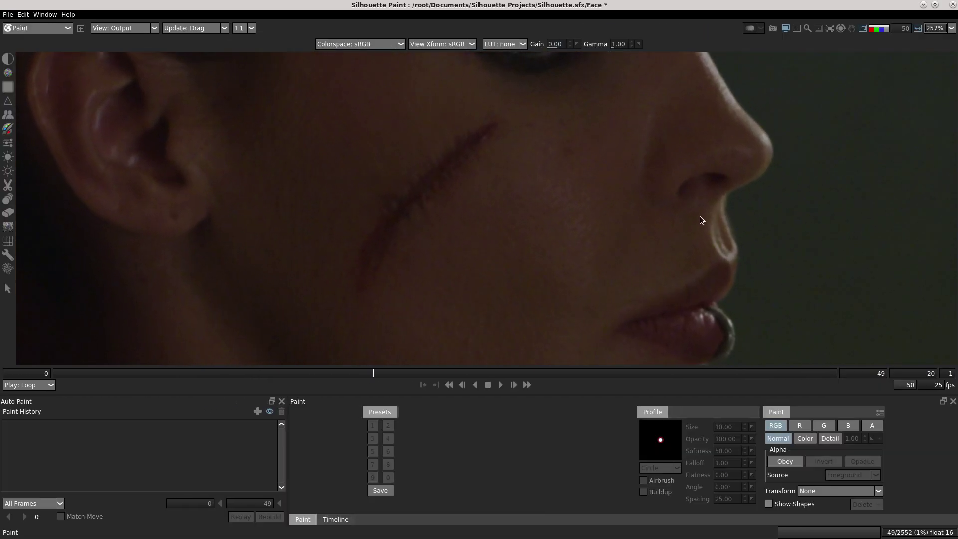
pyautogui.scroll(1, 491, 253)
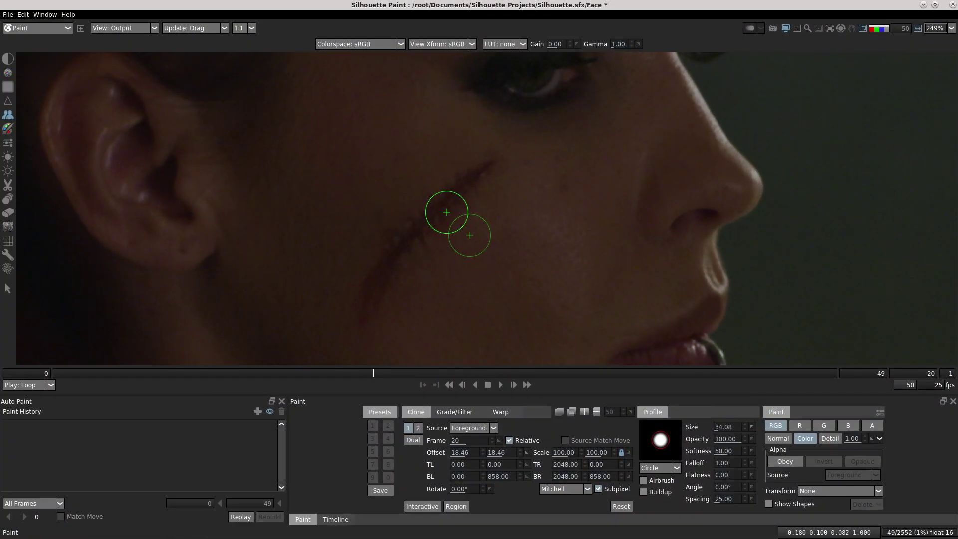
# Step: Set a Clone source on the clean cheek skin and paint over the upper part of the scar with a size 22.84 brush
pyautogui.keyDown('ctrl'); pyautogui.moveTo(447, 212); pyautogui.dragTo(440, 227); pyautogui.keyUp('ctrl')
pyautogui.scroll(6, 457, 231)
pyautogui.moveTo(472, 246); pyautogui.dragTo(461, 303, button='middle')
pyautogui.keyDown('shift'); pyautogui.moveTo(498, 190); pyautogui.dragTo(495, 209); pyautogui.keyUp('shift')
pyautogui.moveTo(508, 166); pyautogui.dragTo(447, 236)
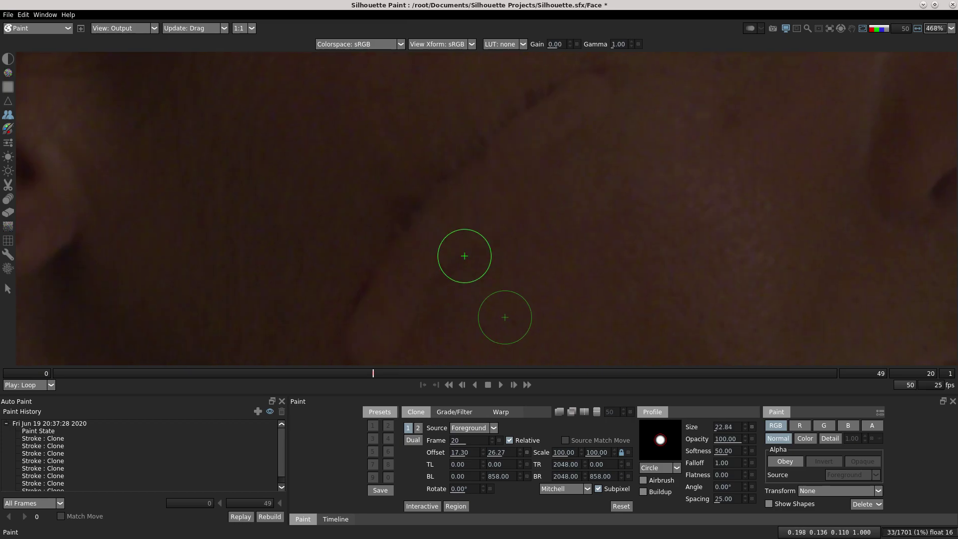
# Step: Clone clean skin over the remaining middle and lower parts of the scar, resampling the source as needed
pyautogui.keyDown('ctrl'); pyautogui.moveTo(434, 127); pyautogui.dragTo(454, 149); pyautogui.keyUp('ctrl')
pyautogui.moveTo(445, 154); pyautogui.dragTo(392, 202)
pyautogui.moveTo(314, 240); pyautogui.dragTo(404, 215, button='middle')
pyautogui.moveTo(404, 214); pyautogui.dragTo(344, 300)
pyautogui.moveTo(344, 300)
pyautogui.mouseDown(button='middle')
pyautogui.moveTo(357, 259)
pyautogui.moveTo(336, 274)
pyautogui.mouseUp(button='middle')
pyautogui.moveTo(346, 271)
pyautogui.keyDown('shift'); pyautogui.mouseDown()
pyautogui.moveTo(417, 233)
pyautogui.moveTo(400, 289)
pyautogui.moveTo(476, 264)
pyautogui.mouseUp(); pyautogui.keyUp('shift')
pyautogui.moveTo(436, 216); pyautogui.dragTo(384, 278)
pyautogui.moveTo(385, 278); pyautogui.dragTo(415, 209, button='middle')
# Step: Switch the Clone brush to Color mode with a source offset of 26.70, 39.09 for the treated cheek
pyautogui.press('b')
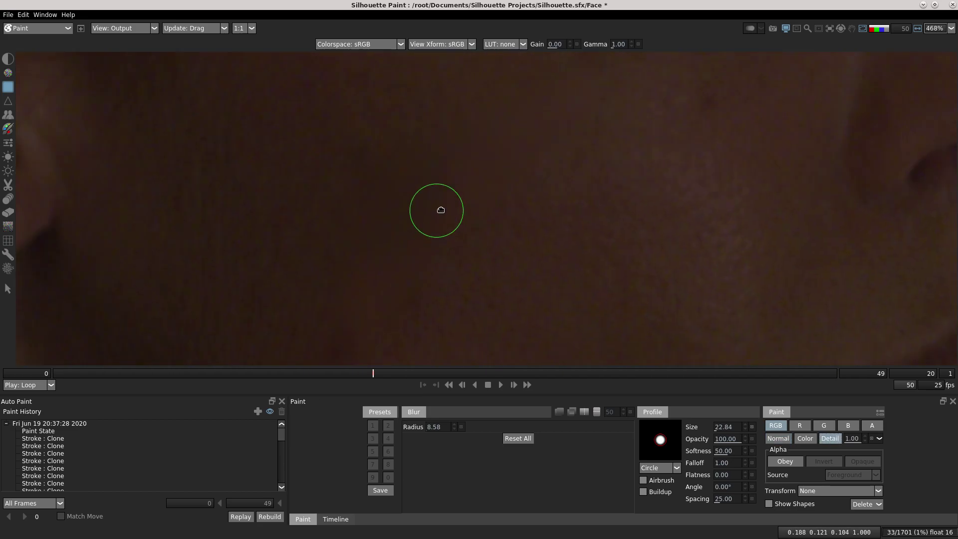
pyautogui.press('c')
pyautogui.keyDown('shift'); pyautogui.moveTo(556, 280); pyautogui.dragTo(494, 189); pyautogui.keyUp('shift')
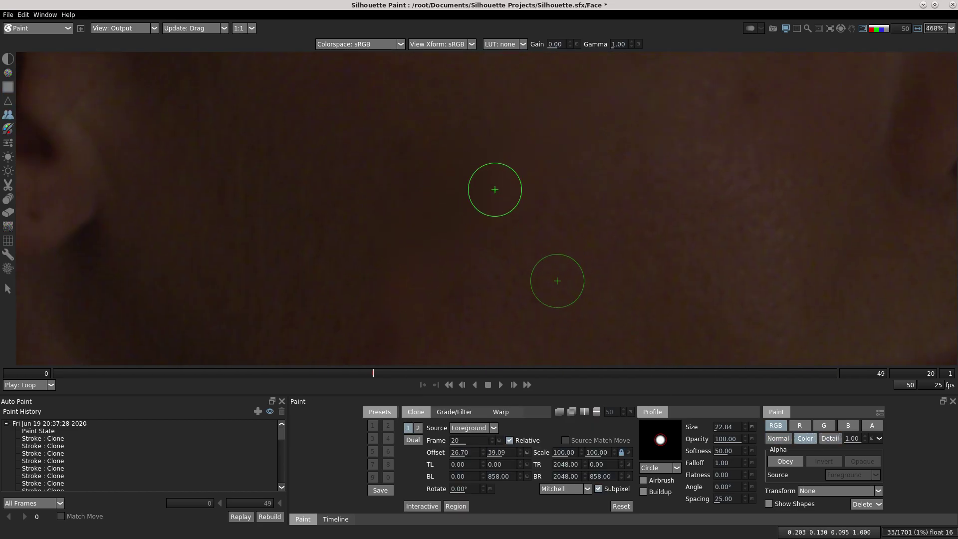
# Step: Clone skin texture over the treated cheek in Detail mode with brush size 37.84, opacity 74 and softness 100, resampling the source
pyautogui.press('d')
pyautogui.moveTo(543, 159)
pyautogui.mouseDown(button='middle')
pyautogui.moveTo(534, 150)
pyautogui.moveTo(577, 101)
pyautogui.mouseUp(button='middle')
pyautogui.moveTo(519, 224); pyautogui.dragTo(492, 256, button='middle')
pyautogui.keyDown('shift'); pyautogui.moveTo(355, 219); pyautogui.dragTo(423, 250); pyautogui.keyUp('shift')
pyautogui.moveTo(571, 179)
pyautogui.mouseDown(button='middle')
pyautogui.moveTo(582, 218)
pyautogui.moveTo(541, 225)
pyautogui.mouseUp(button='middle')
pyautogui.keyDown('shift'); pyautogui.moveTo(429, 210); pyautogui.dragTo(430, 255); pyautogui.keyUp('shift')
pyautogui.moveTo(492, 259); pyautogui.dragTo(523, 269, button='middle')
pyautogui.keyDown('ctrl'); pyautogui.moveTo(522, 268); pyautogui.dragTo(434, 250); pyautogui.keyUp('ctrl')
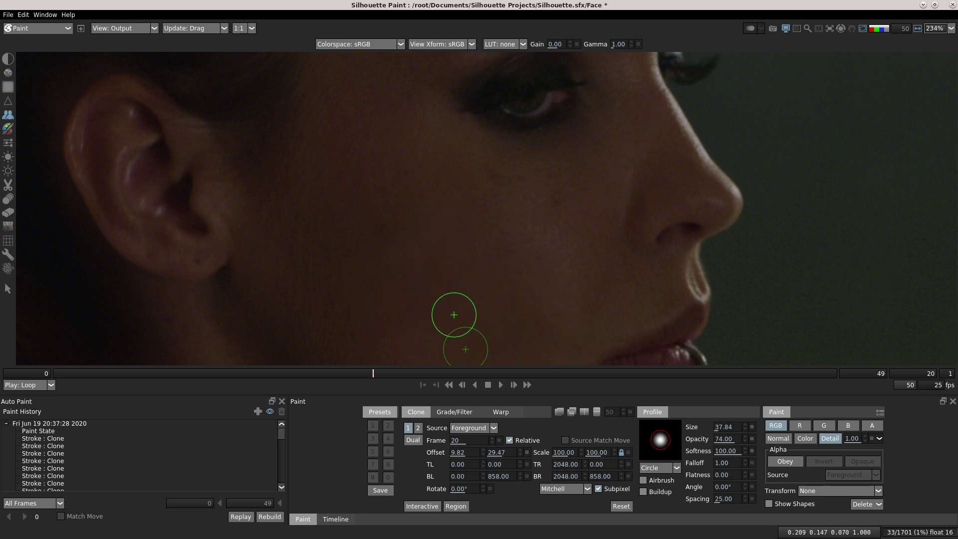
pyautogui.keyDown('shift'); pyautogui.moveTo(432, 307); pyautogui.dragTo(399, 254); pyautogui.keyUp('shift')
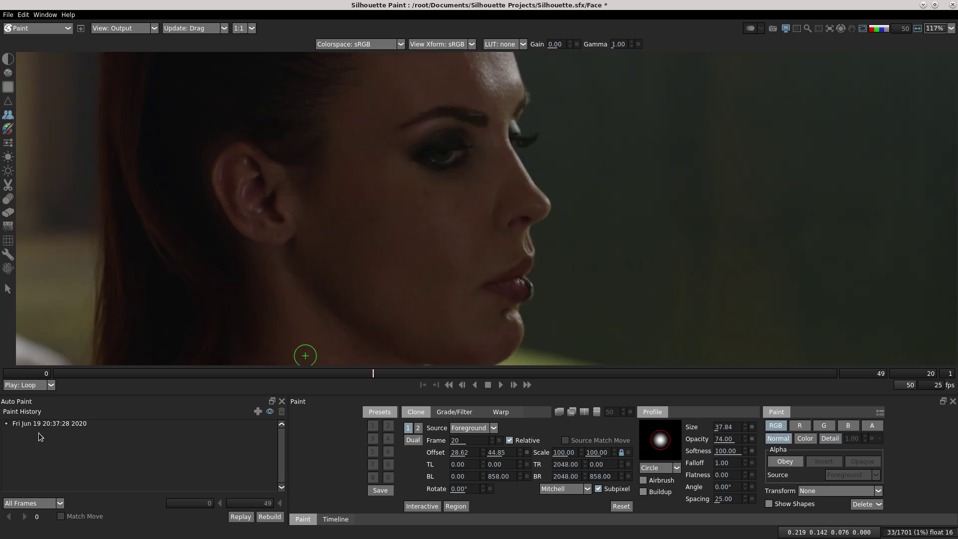
# Step: Apply the recorded clone strokes to all frames with Match Move and the Layer transform, and compare the foreground with the output
pyautogui.click(44, 422)
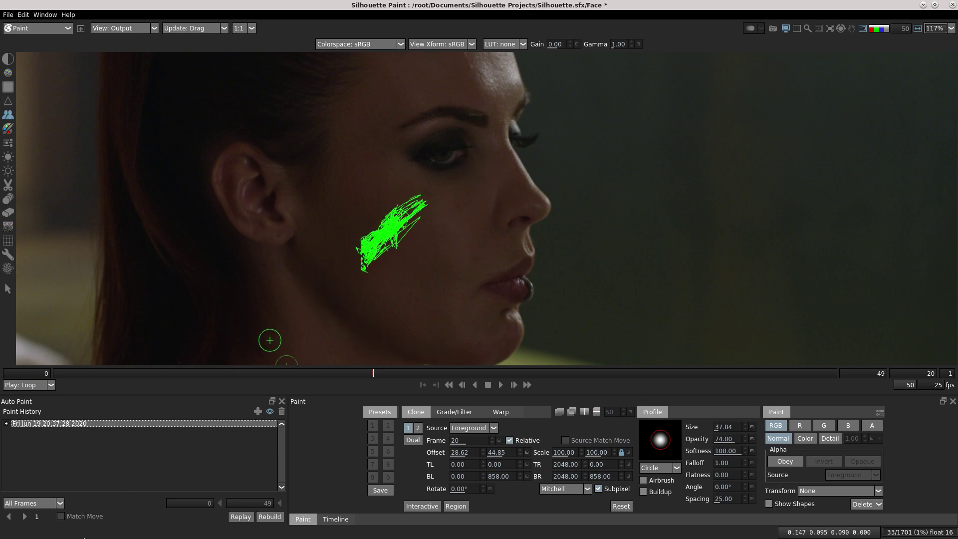
pyautogui.click(840, 508)
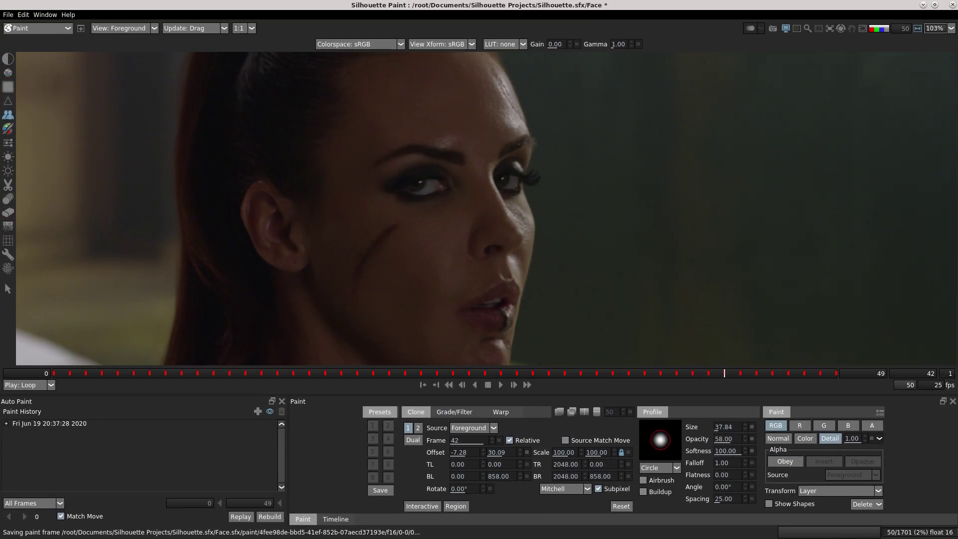
pyautogui.moveTo(720, 380); pyautogui.dragTo(770, 356)
pyautogui.press('2')
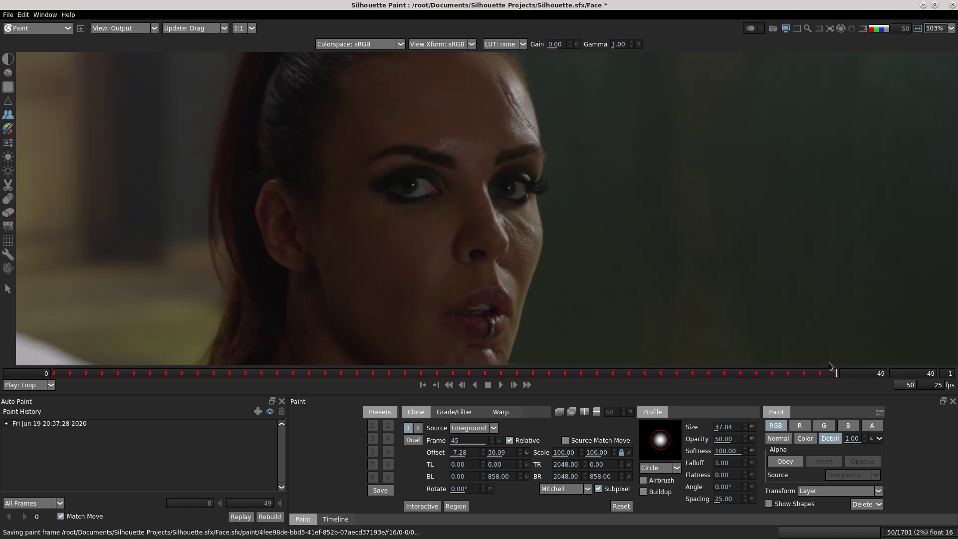
pyautogui.click(489, 373)
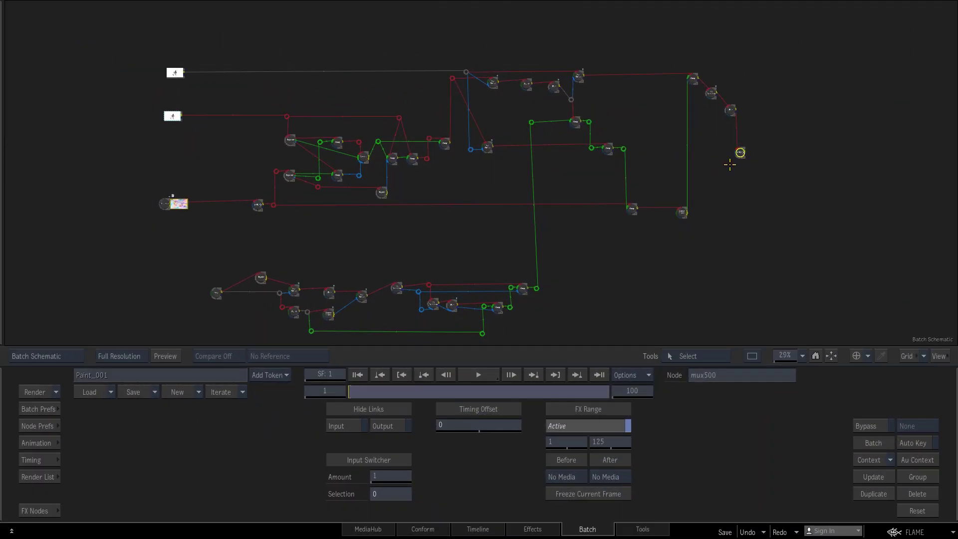
# Step: View the mux500 result in the Paint_001 batch, scrub through its frames and examine the man's figure up close
pyautogui.press('F4')
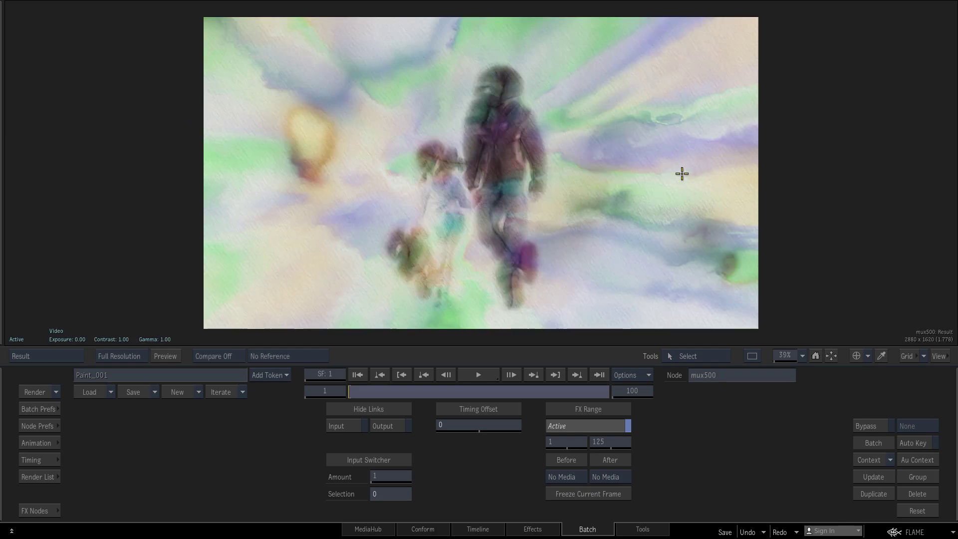
pyautogui.click(815, 356)
pyautogui.moveTo(354, 393); pyautogui.dragTo(621, 394)
pyautogui.moveTo(551, 394); pyautogui.dragTo(380, 395)
pyautogui.keyDown('ctrl'); pyautogui.moveTo(496, 186); pyautogui.dragTo(798, 187); pyautogui.keyUp('ctrl')
pyautogui.moveTo(583, 86); pyautogui.dragTo(480, 361)
pyautogui.moveTo(373, 391); pyautogui.dragTo(322, 401)
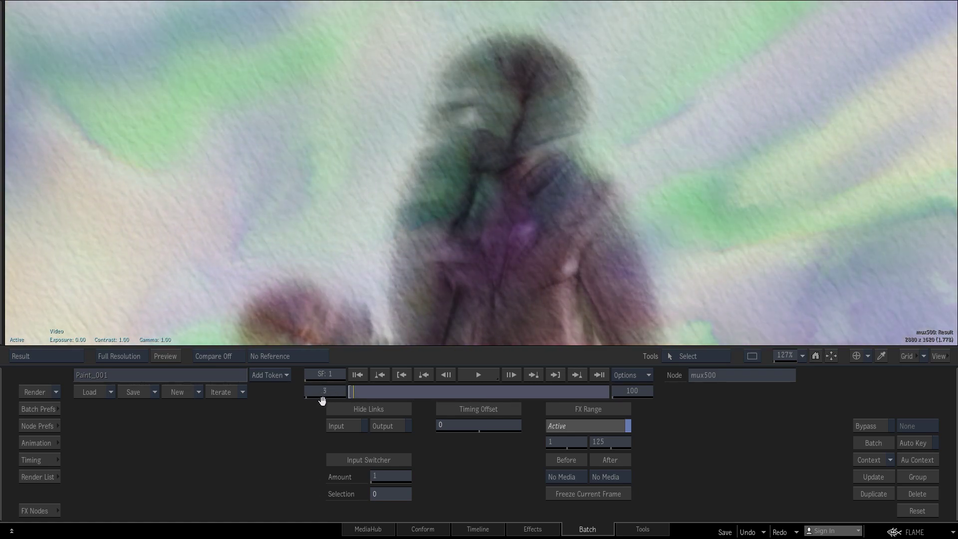
# Step: Return to the batch schematic and view the 2.000001 source clip of the man and girl
pyautogui.press('F4')
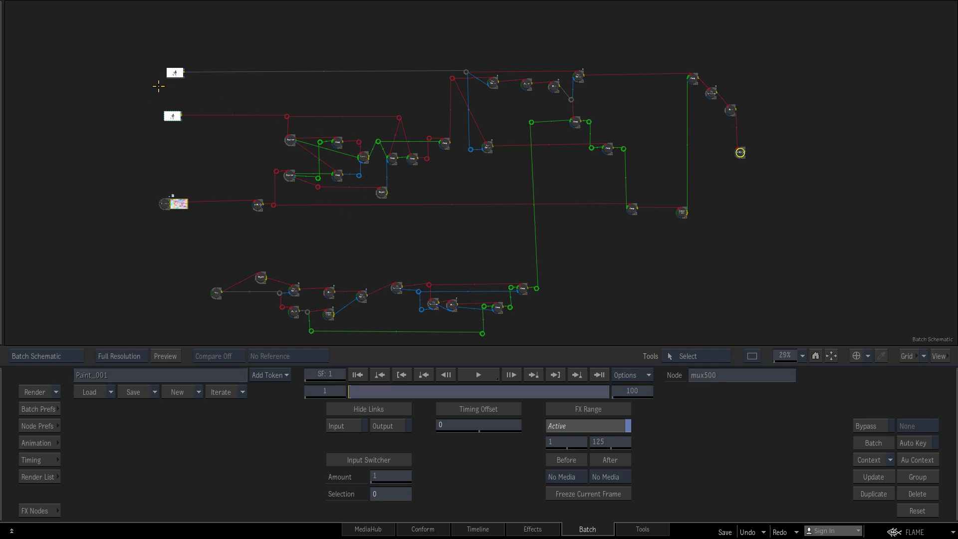
pyautogui.click(178, 114)
pyautogui.press('F4')
pyautogui.keyDown('ctrl'); pyautogui.moveTo(662, 121); pyautogui.dragTo(477, 170); pyautogui.keyUp('ctrl')
pyautogui.press('F4')
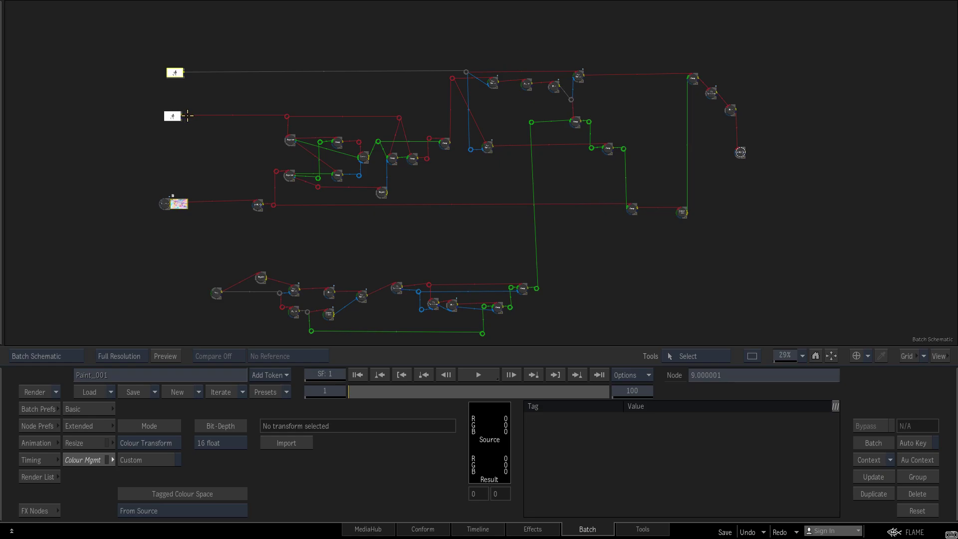
pyautogui.press('F1')
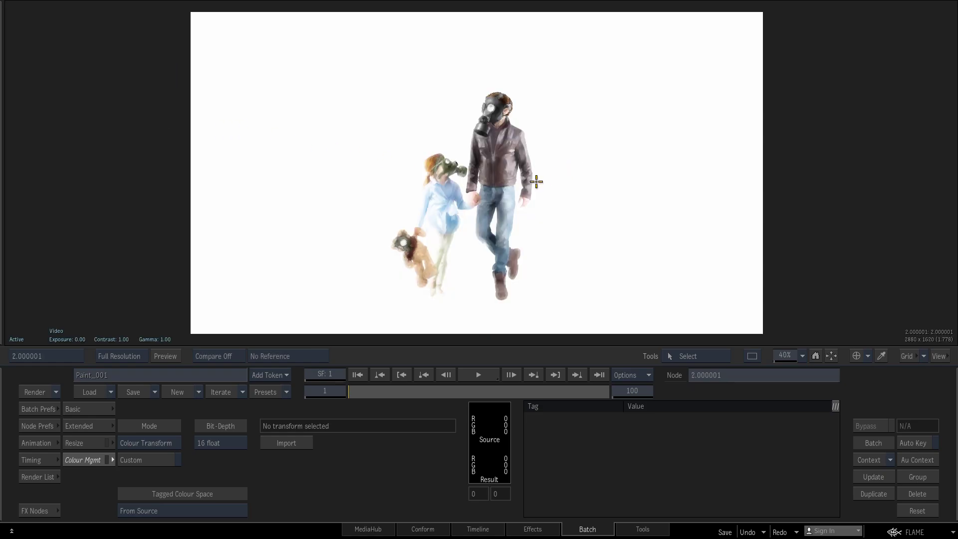
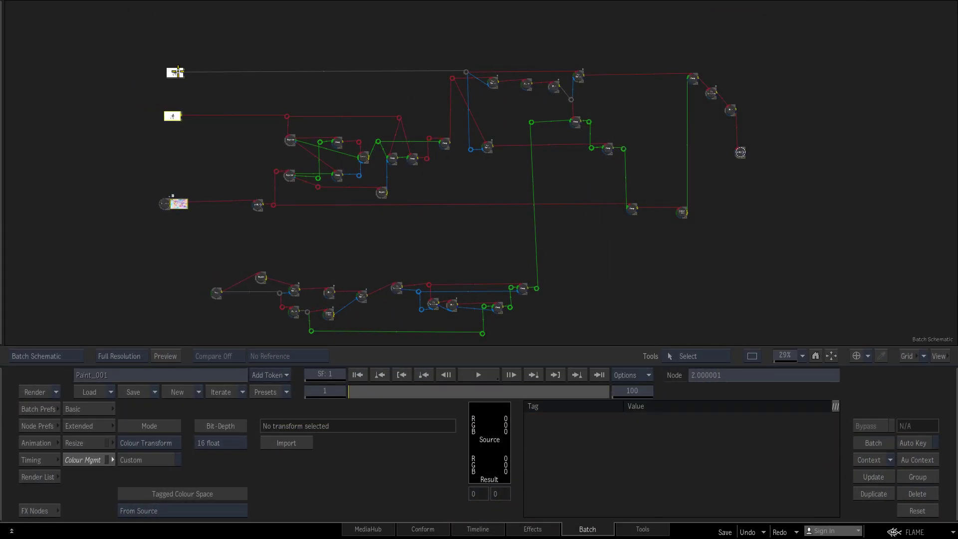
# Step: Compare the 9.000001 and 2.000001 source clips up close around the gas masks
pyautogui.click(177, 73)
pyautogui.press('F1')
pyautogui.keyDown('ctrl'); pyautogui.moveTo(478, 165); pyautogui.dragTo(705, 124); pyautogui.keyUp('ctrl')
pyautogui.moveTo(621, 103); pyautogui.dragTo(581, 232)
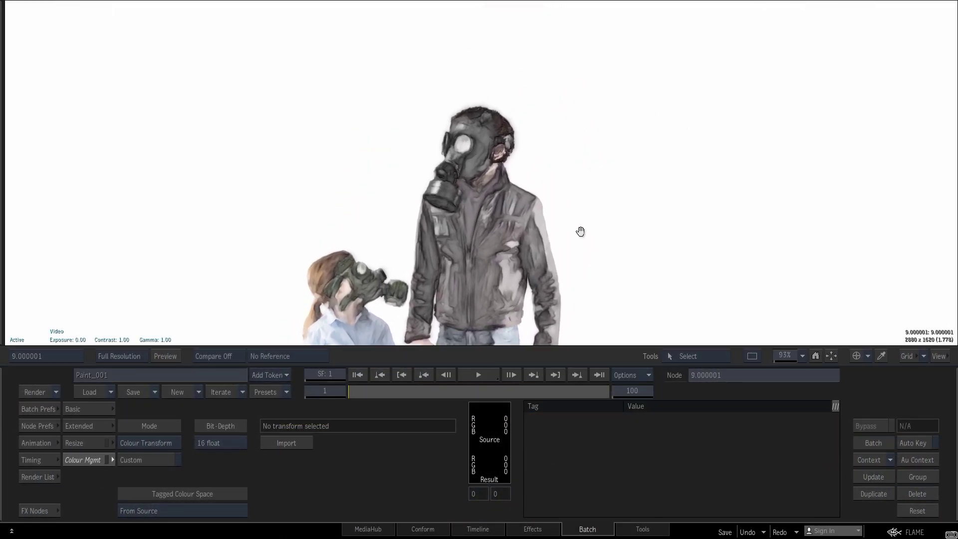
pyautogui.press('Escape')
pyautogui.click(171, 116)
pyautogui.press('F4')
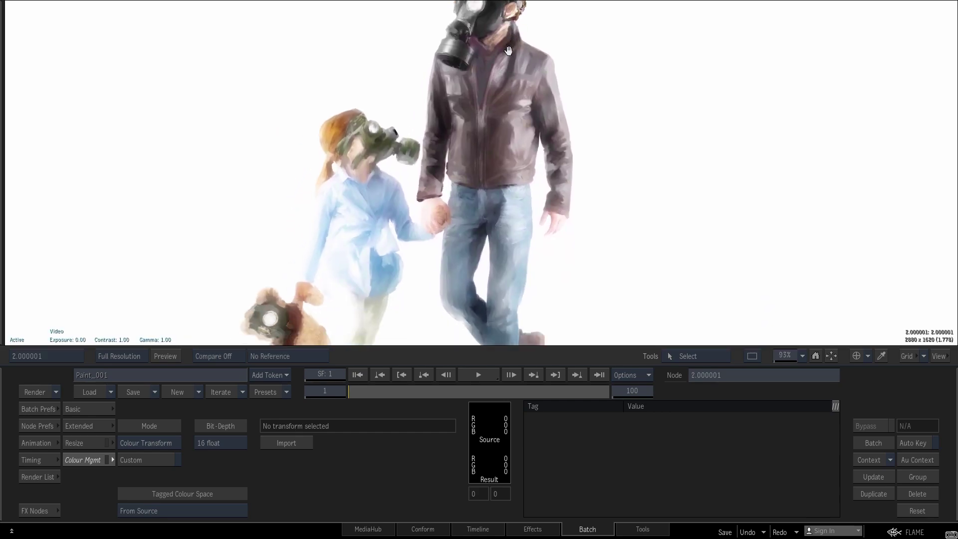
pyautogui.press('F4')
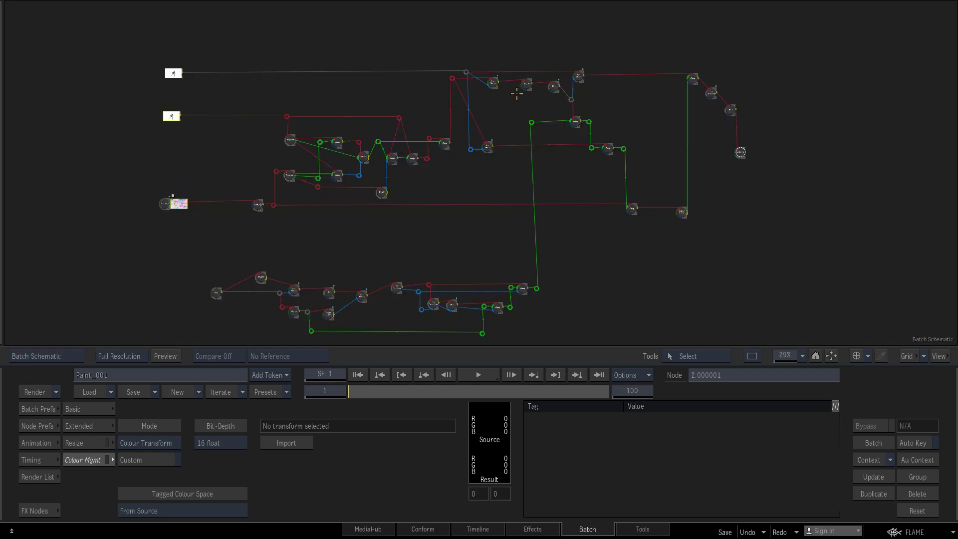
# Step: Examine the red channel output of the separate468 node fed by the 2.000001 clip
pyautogui.keyDown('ctrl'); pyautogui.moveTo(379, 97); pyautogui.dragTo(629, 100); pyautogui.keyUp('ctrl')
pyautogui.moveTo(302, 116); pyautogui.dragTo(494, 133)
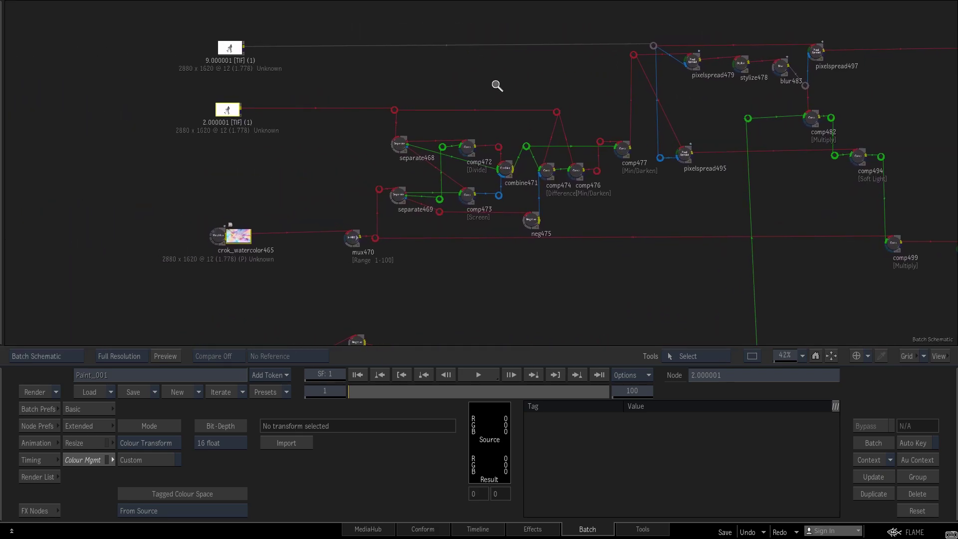
pyautogui.scroll(2, 497, 86)
pyautogui.click(381, 140)
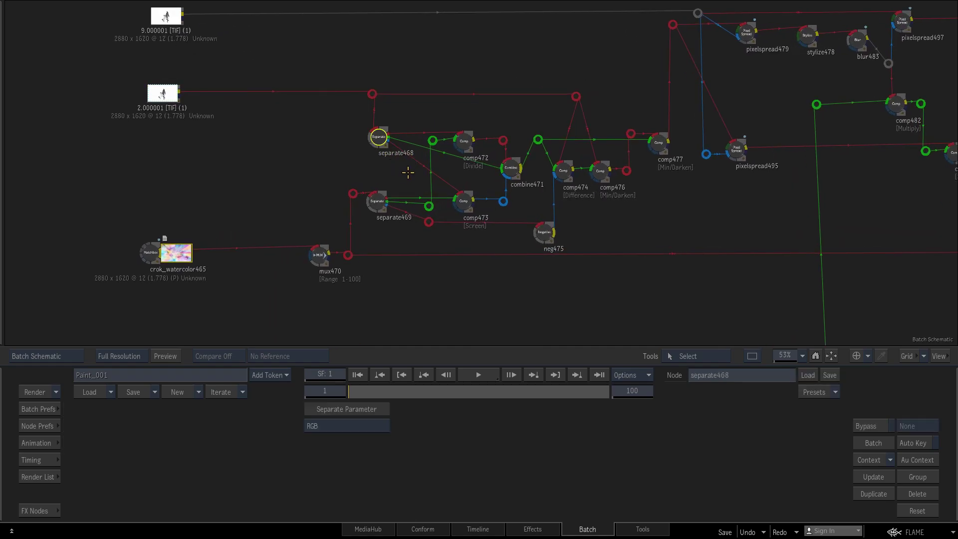
pyautogui.press('F4')
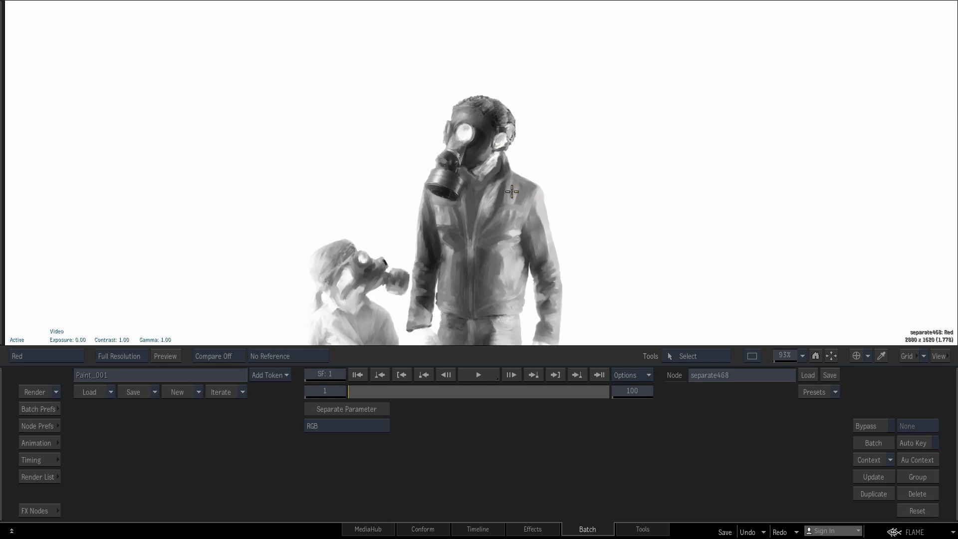
pyautogui.press('F4')
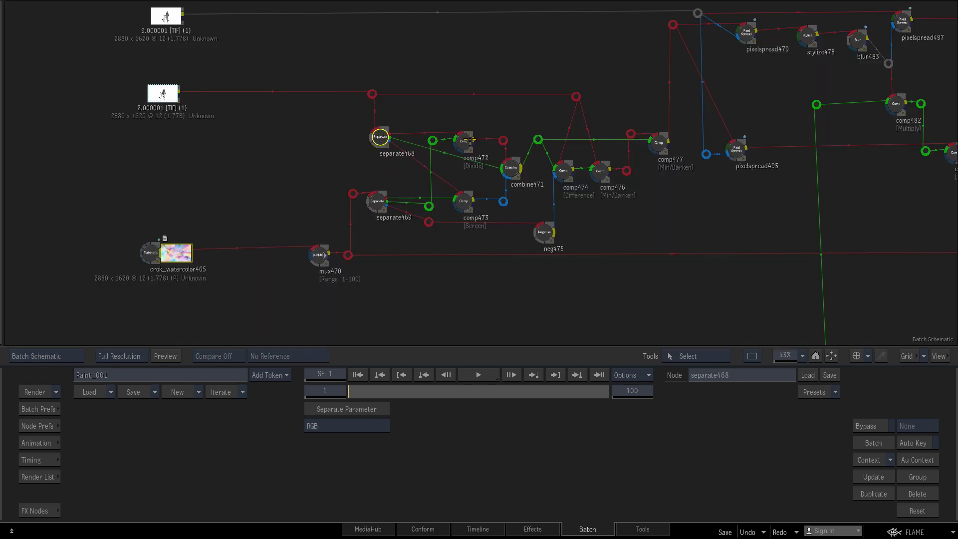
# Step: View the results of the comp472 Divide node and the combine471 node
pyautogui.click(464, 141)
pyautogui.press('F4')
pyautogui.press('F4')
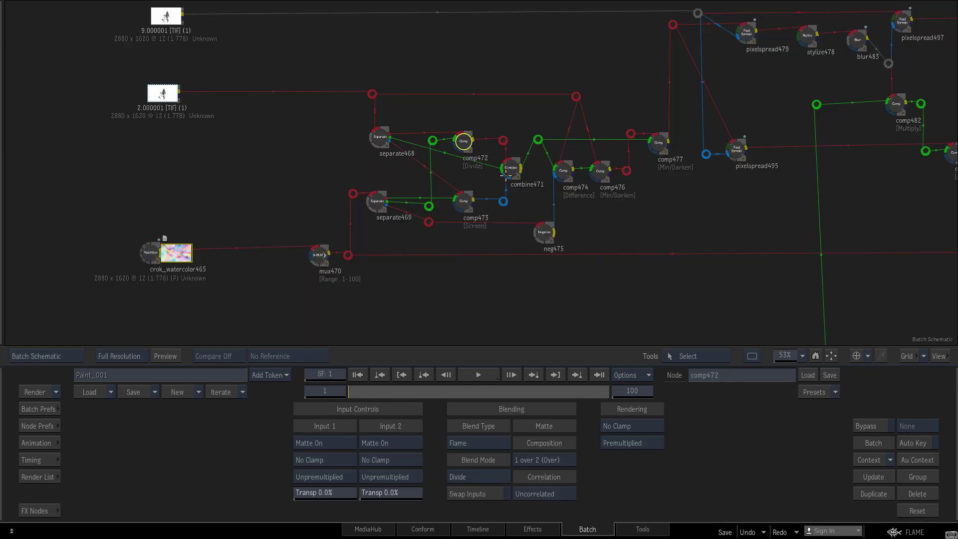
pyautogui.click(505, 166)
pyautogui.press('F4')
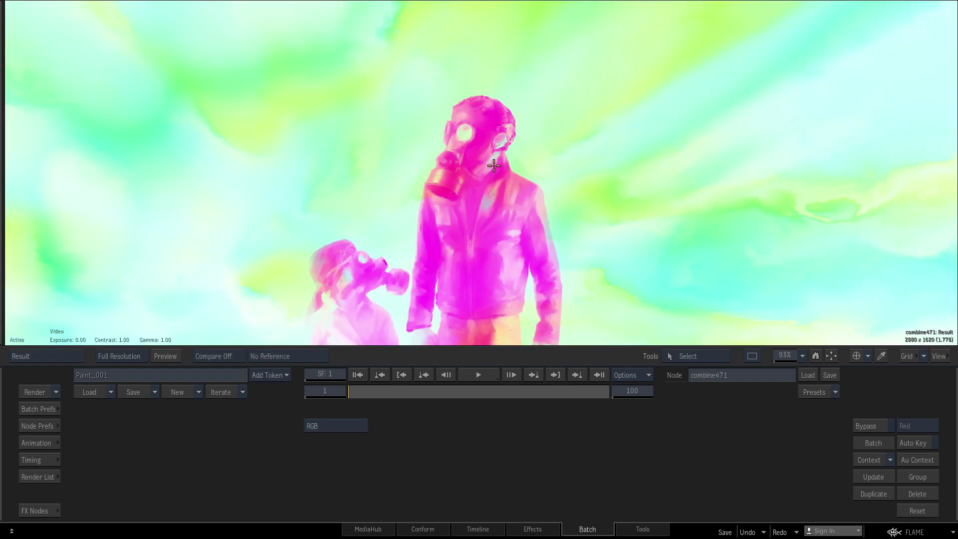
pyautogui.press('F4')
# Step: View the red channel of separate469 and the result of the mux470 node that feeds it
pyautogui.click(374, 200)
pyautogui.press('F4')
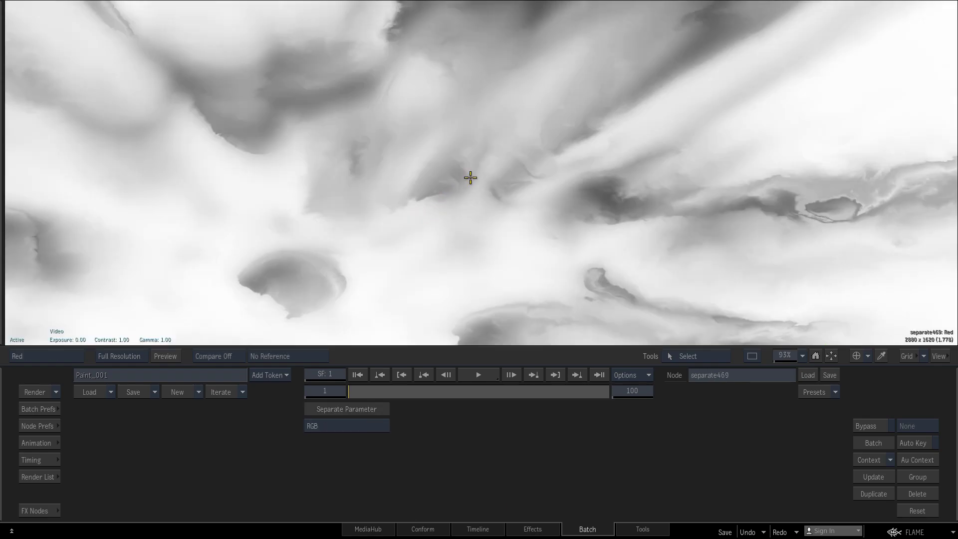
pyautogui.moveTo(499, 217); pyautogui.dragTo(504, 251)
pyautogui.press('F4')
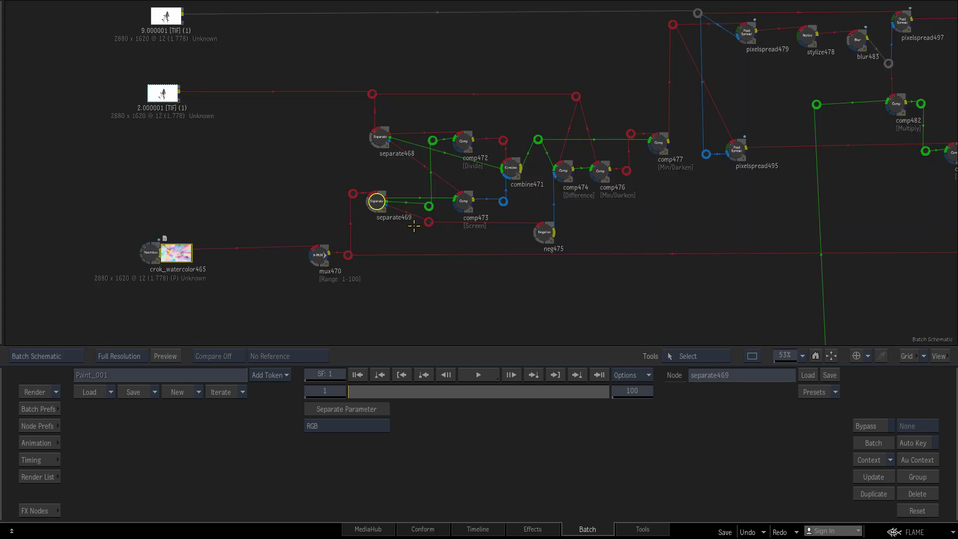
pyautogui.click(317, 256)
pyautogui.press('F4')
pyautogui.keyDown('ctrl'); pyautogui.moveTo(444, 172); pyautogui.dragTo(396, 149); pyautogui.keyUp('ctrl')
pyautogui.press('Escape')
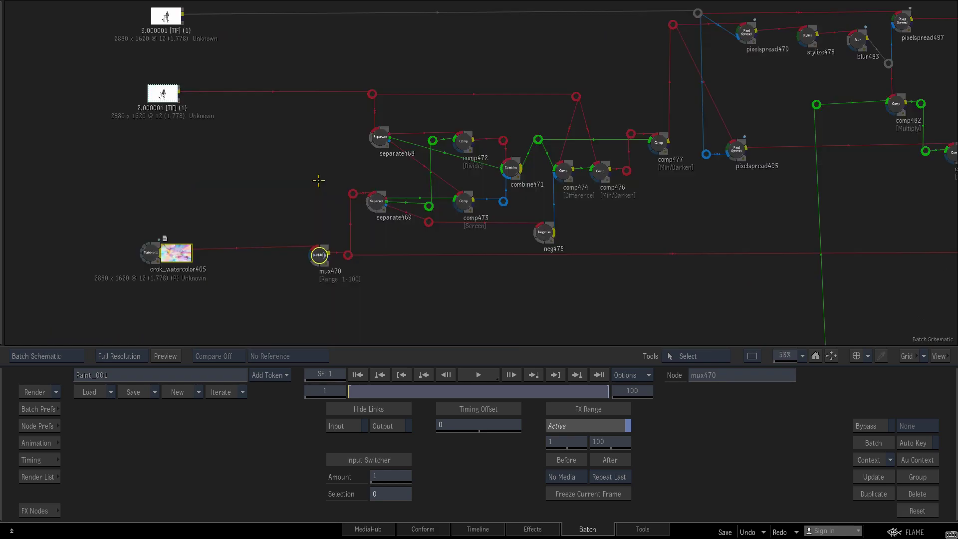
# Step: View the crok_watercolor465 texture and play its animation from the beginning
pyautogui.click(139, 255)
pyautogui.press('F4')
pyautogui.moveTo(355, 392); pyautogui.dragTo(319, 402)
pyautogui.click(473, 375)
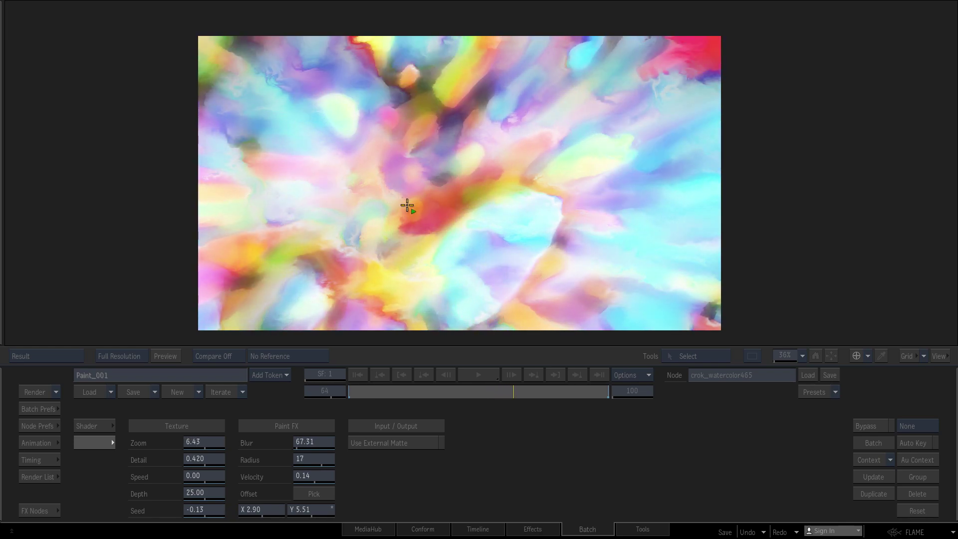
# Step: Stop the watercolour playback and scrub through the mux470 node's result across the full frame range
pyautogui.press('space')
pyautogui.press('Escape')
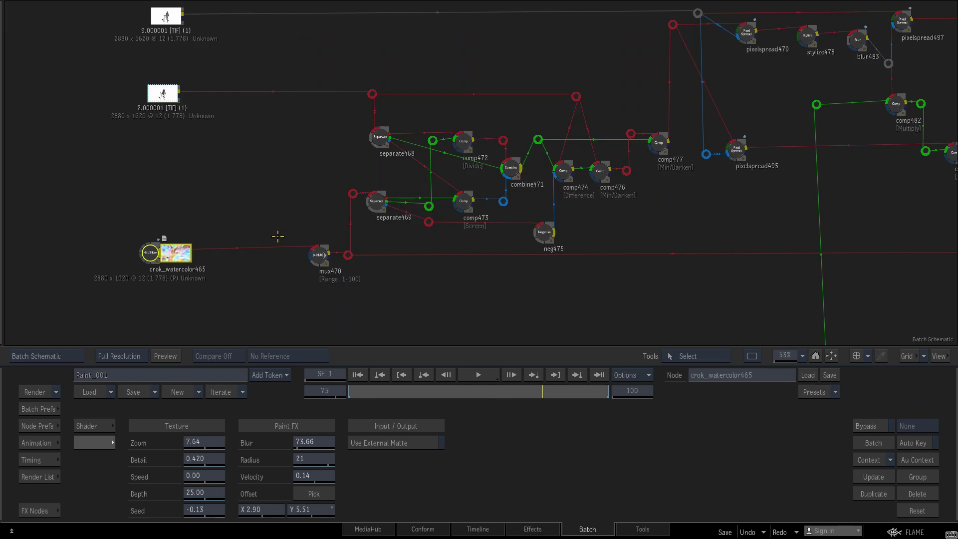
pyautogui.click(321, 256)
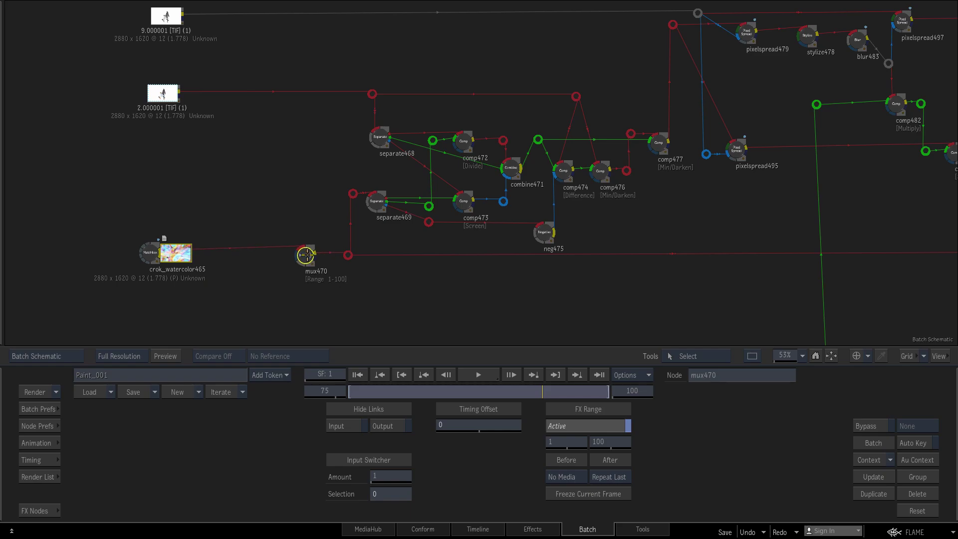
pyautogui.press('F4')
pyautogui.moveTo(354, 392); pyautogui.dragTo(603, 392)
pyautogui.press('Escape')
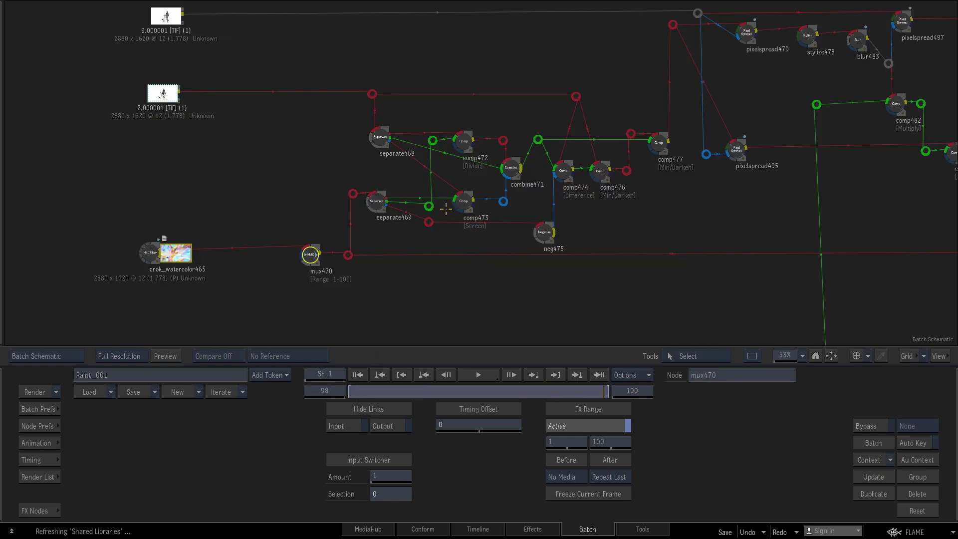
# Step: Cycle through the individual channel outputs of the separate469 node
pyautogui.click(379, 201)
pyautogui.press('F4')
pyautogui.press('F4')
pyautogui.press('F4')
pyautogui.press('F4')
pyautogui.press('F4')
pyautogui.press('F4')
pyautogui.press('Escape')
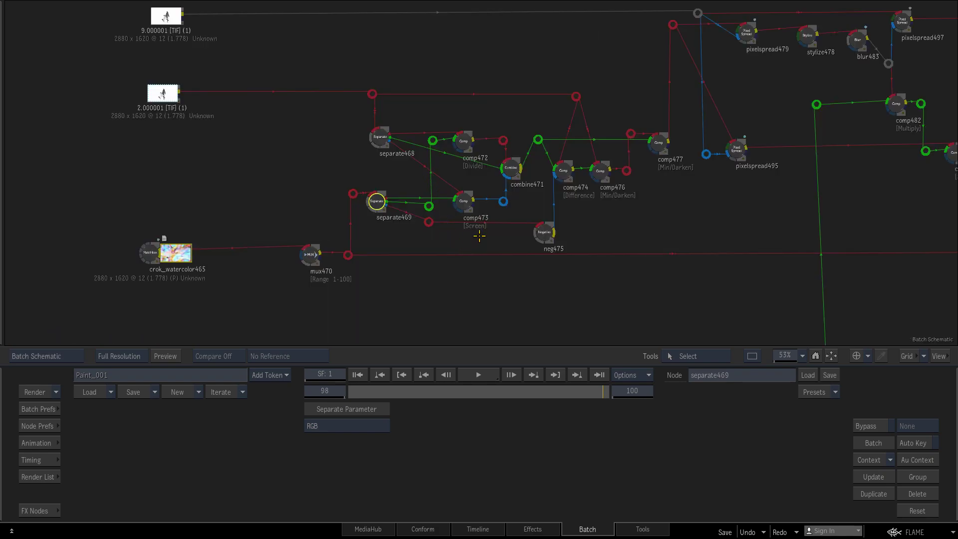
# Step: View the red channel output of the separate468 node again
pyautogui.keyDown('ctrl'); pyautogui.moveTo(499, 273); pyautogui.dragTo(590, 260); pyautogui.keyUp('ctrl')
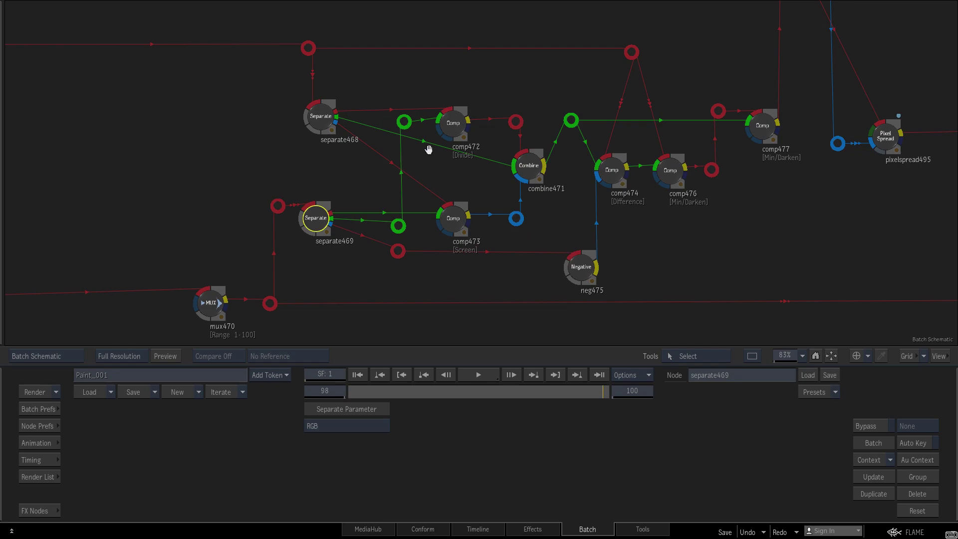
pyautogui.press('F4')
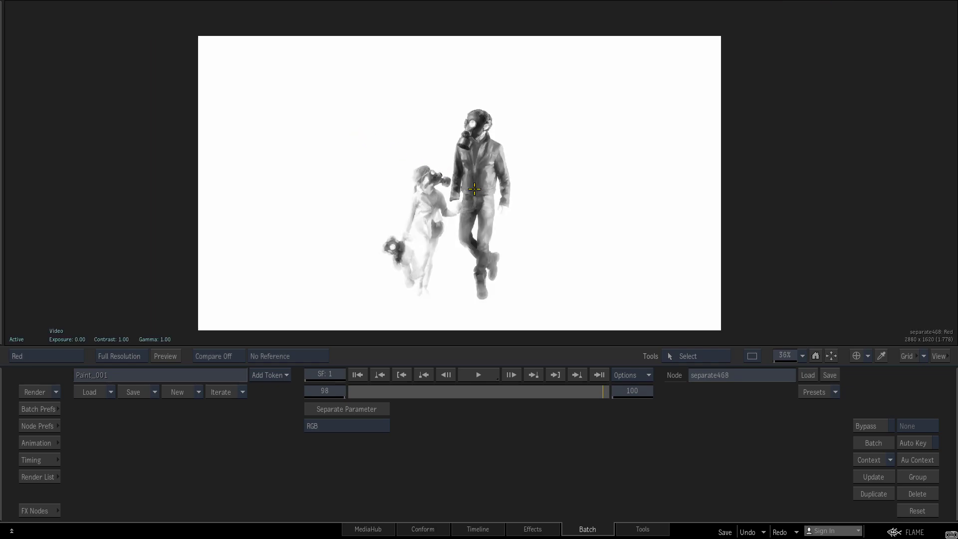
pyautogui.press('F4')
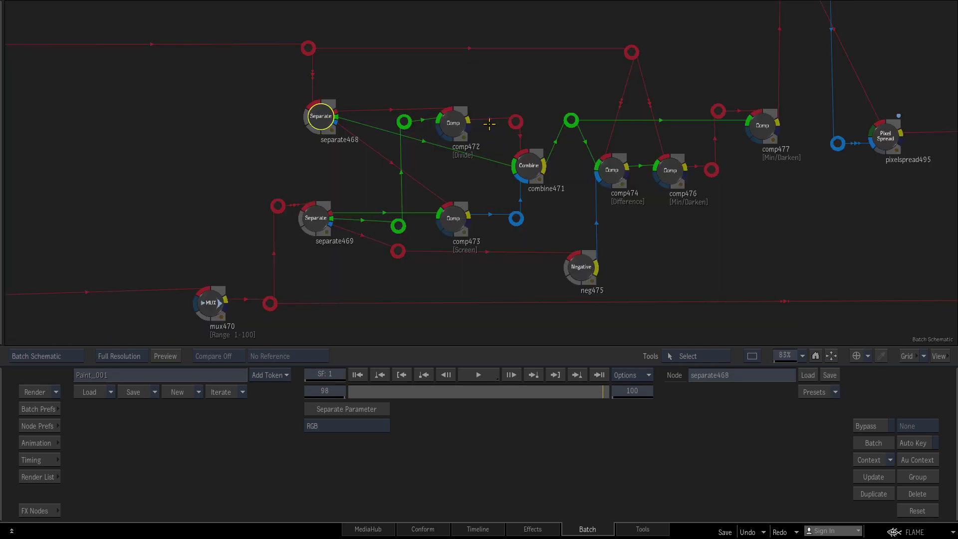
# Step: Compare the comp473 Screen node with the result of the comp472 Divide node
pyautogui.click(455, 124)
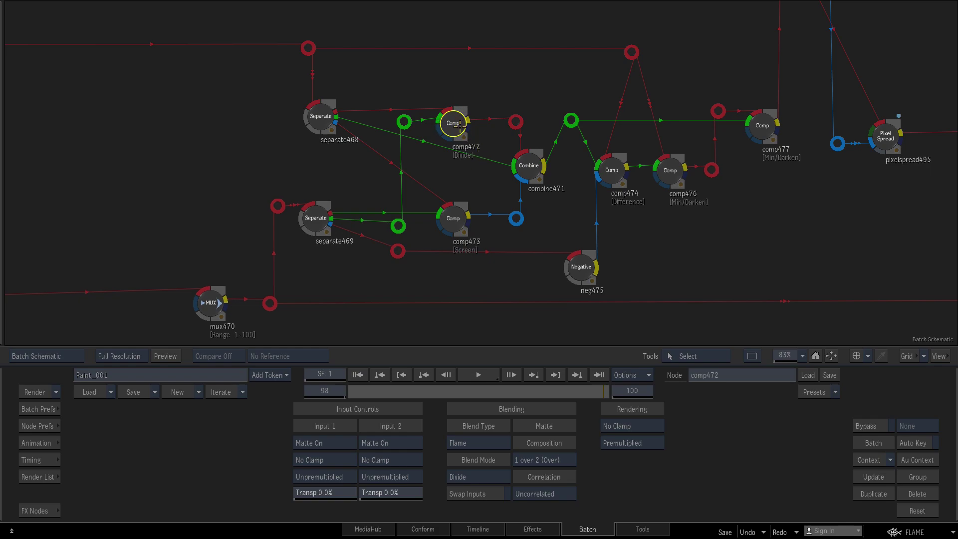
pyautogui.press('F4')
pyautogui.press('F4')
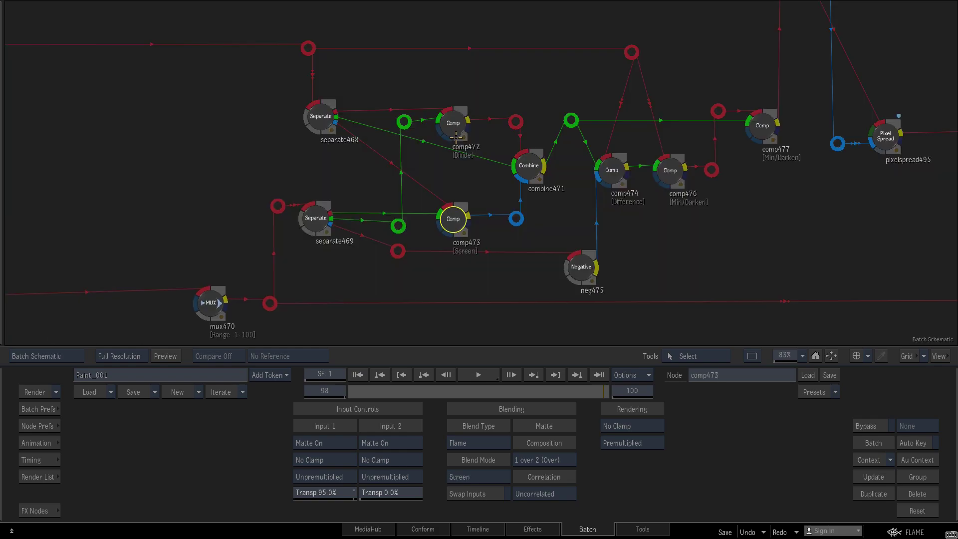
pyautogui.press('F4')
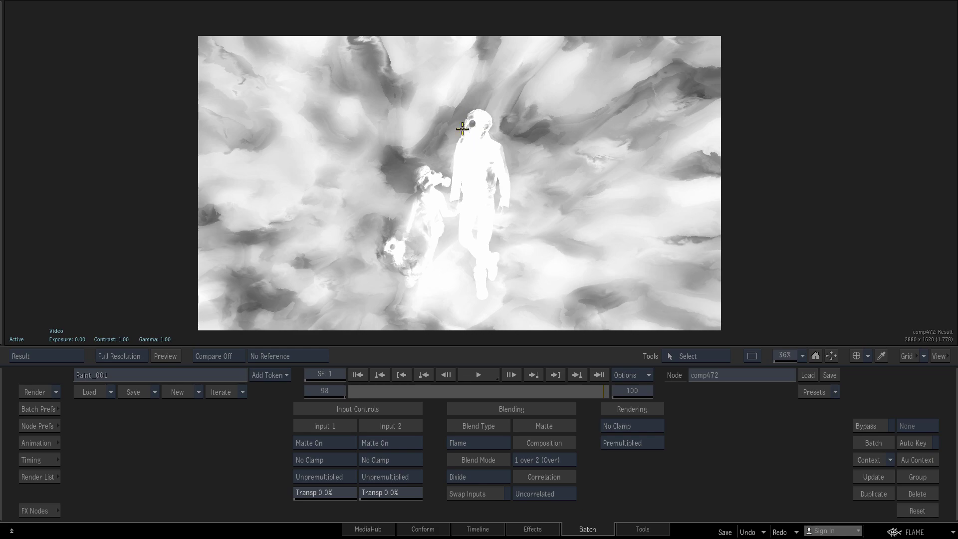
pyautogui.press('F4')
# Step: View the combine471 result and scrub through its animation
pyautogui.click(528, 166)
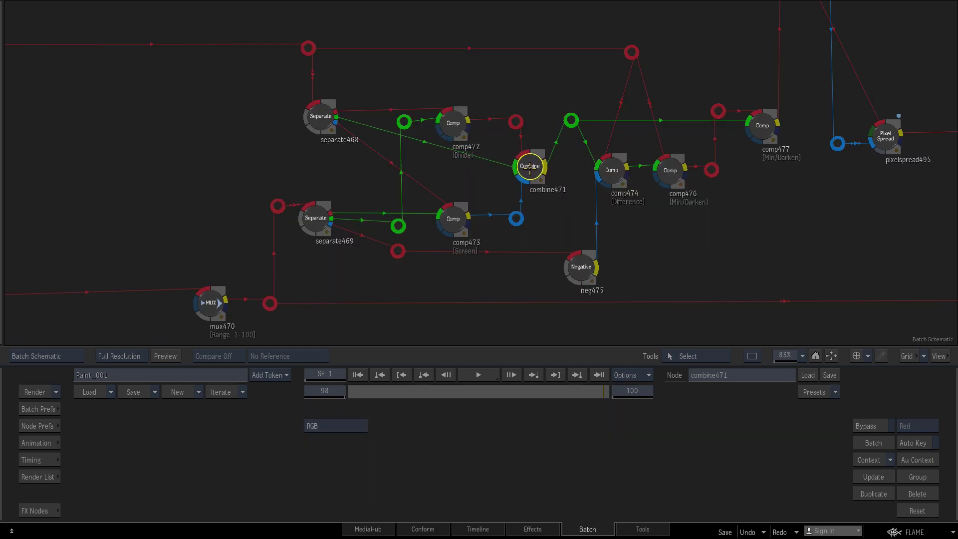
pyautogui.press('F4')
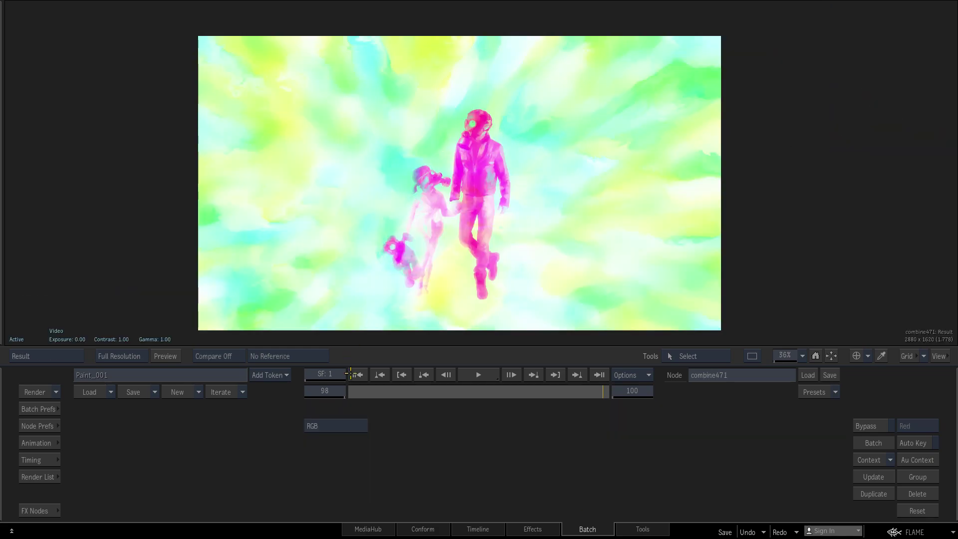
pyautogui.moveTo(364, 390)
pyautogui.mouseDown()
pyautogui.moveTo(597, 384)
pyautogui.moveTo(356, 385)
pyautogui.mouseUp()
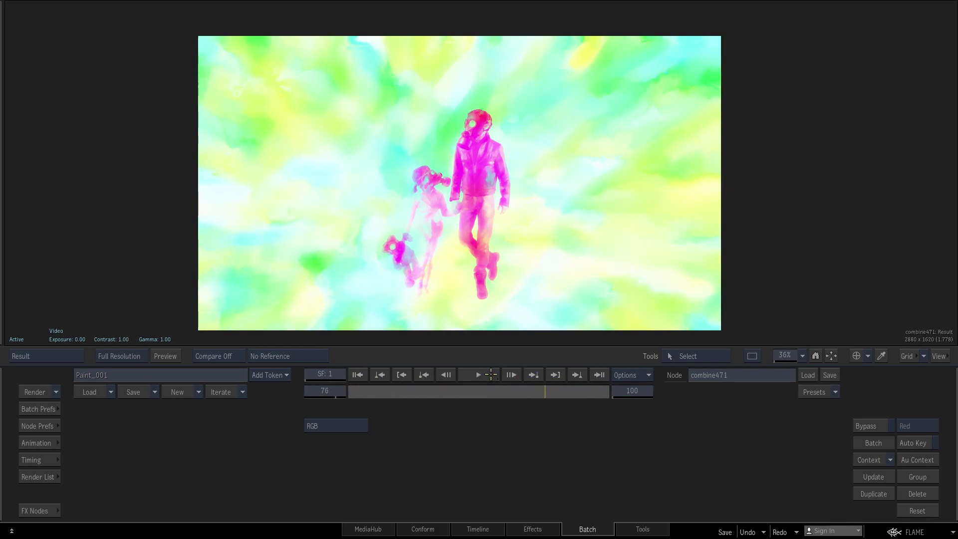
pyautogui.press('F4')
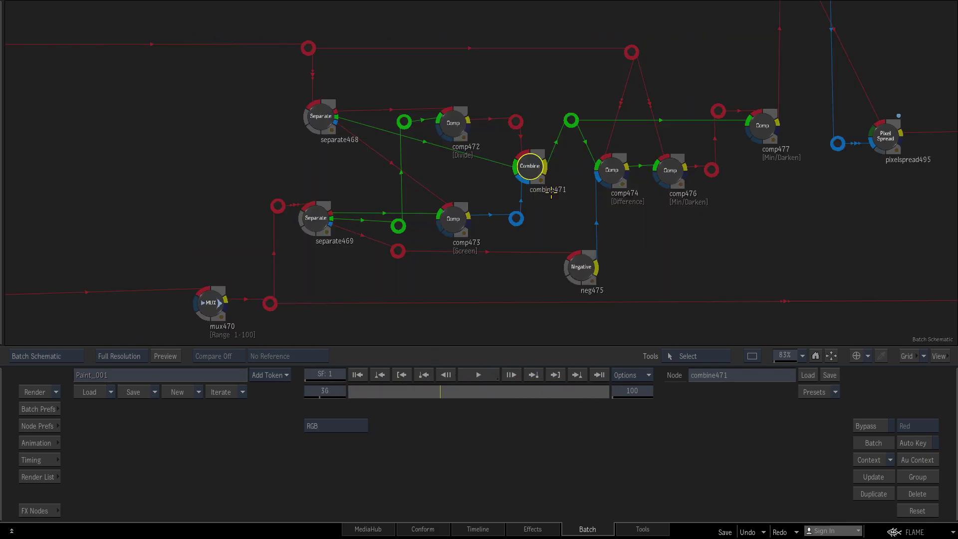
# Step: View the neg475 result and scrub through the comp474 Difference node it feeds
pyautogui.moveTo(551, 205); pyautogui.dragTo(453, 199, button='middle')
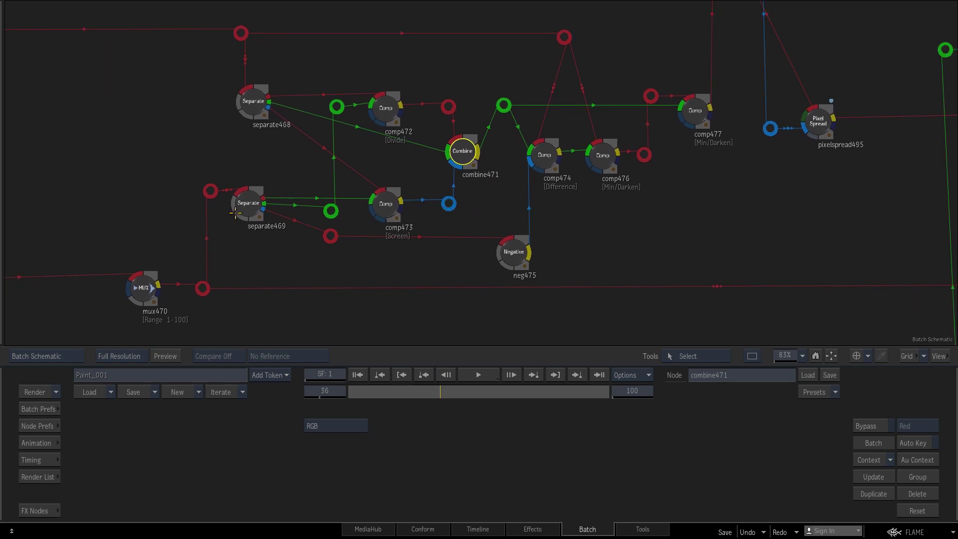
pyautogui.click(521, 254)
pyautogui.press('F4')
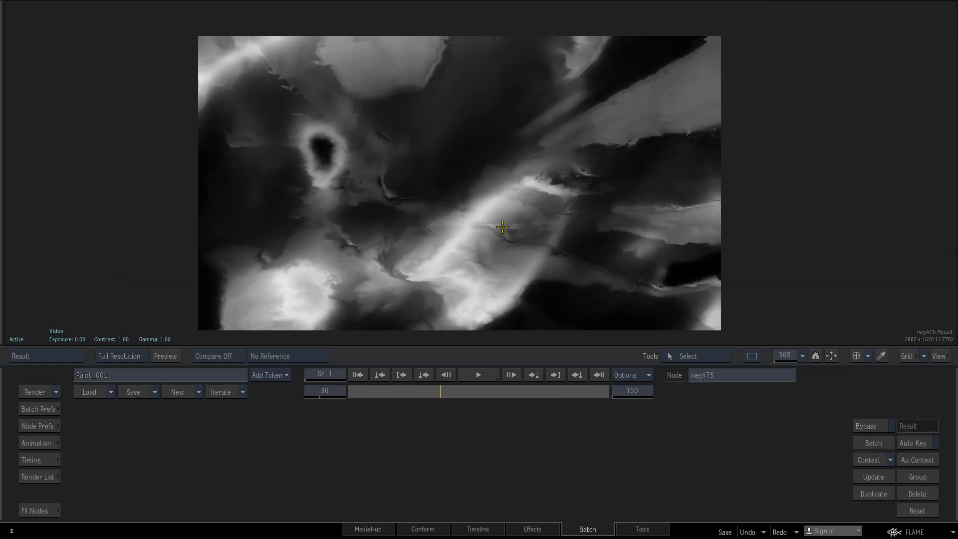
pyautogui.press('F4')
pyautogui.click(547, 158)
pyautogui.press('F4')
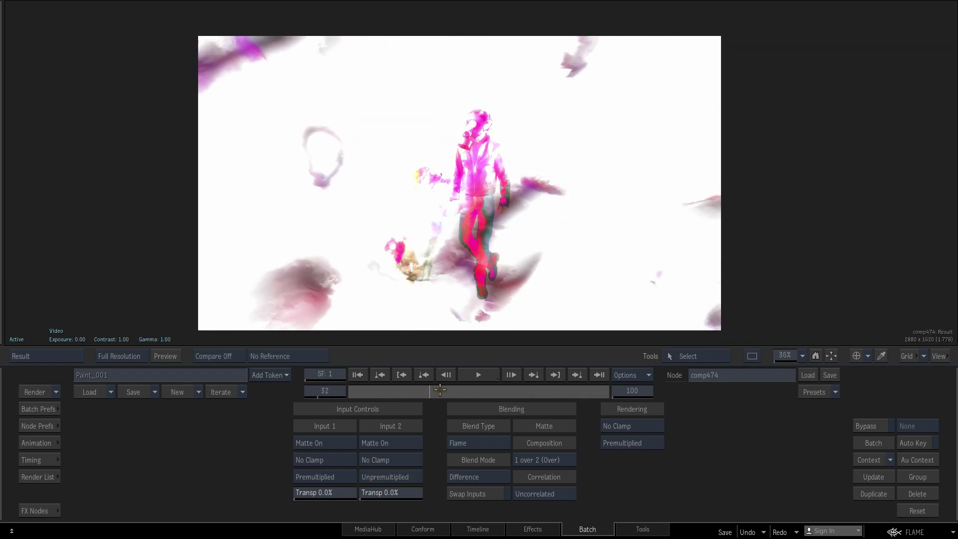
pyautogui.press('F4')
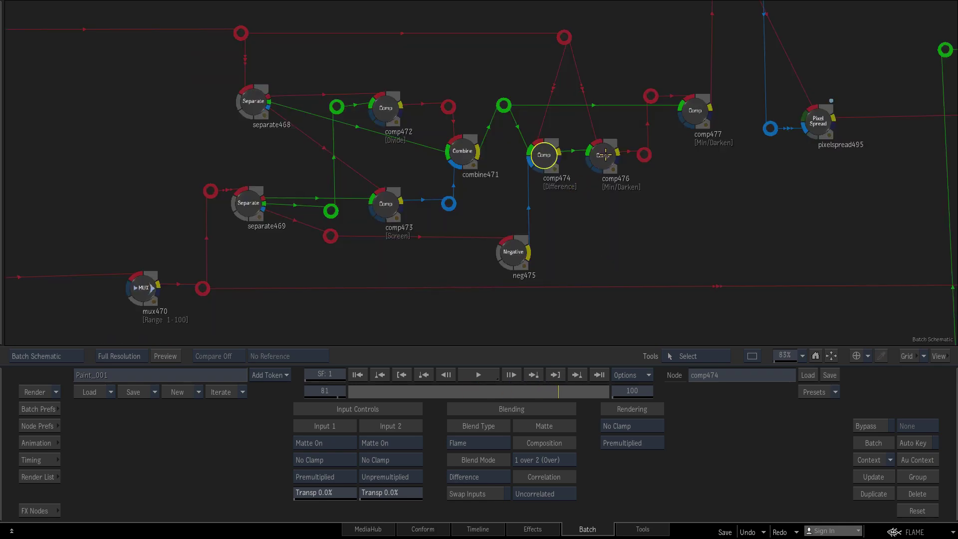
# Step: View the comp476 Min/Darken result and scrub through the comp477 Min/Darken composite
pyautogui.press('F1')
pyautogui.press('F4')
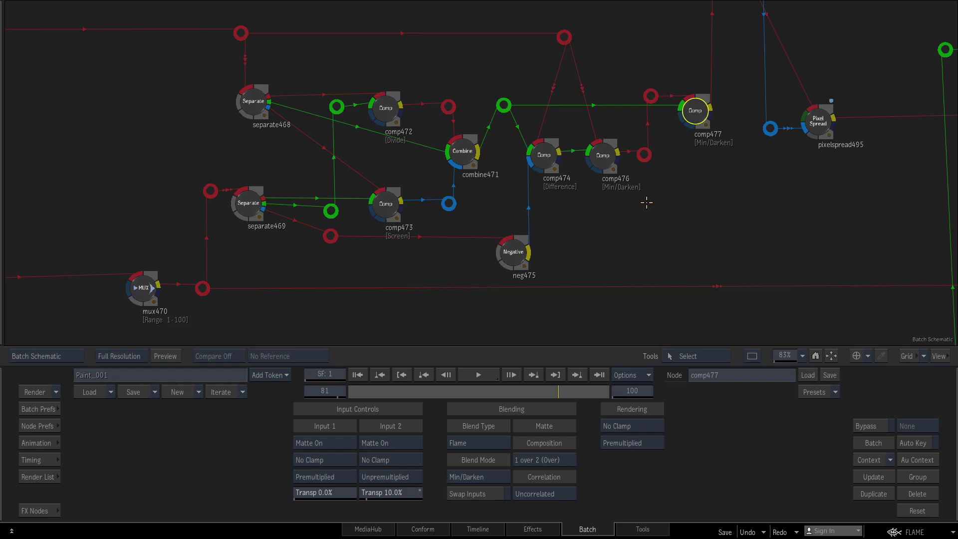
pyautogui.press('F1')
pyautogui.moveTo(361, 393); pyautogui.dragTo(599, 373)
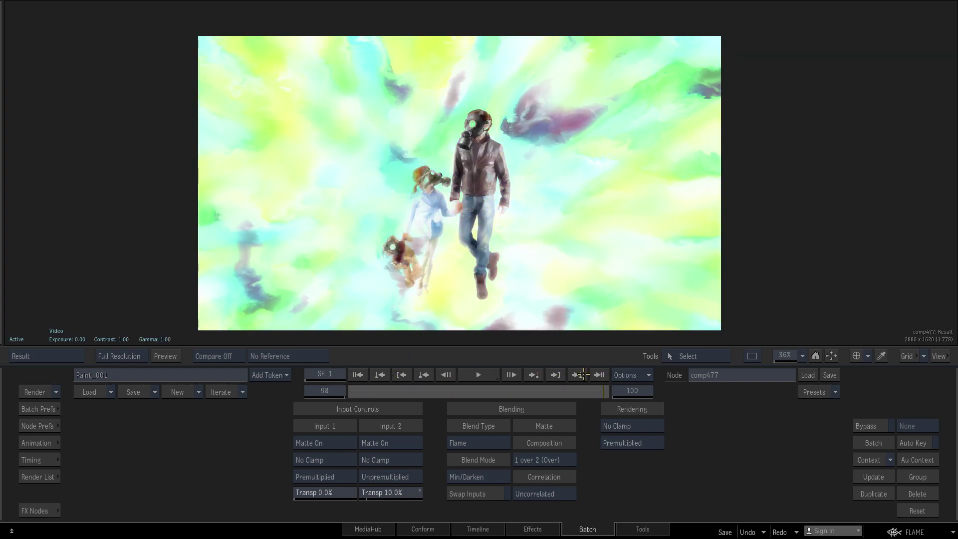
pyautogui.press('F4')
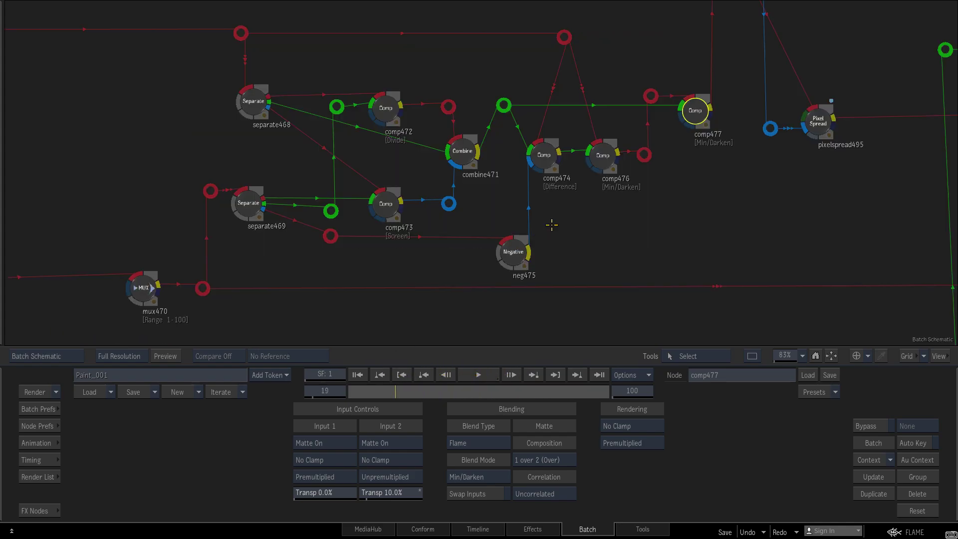
# Step: Follow the comp477 output to the pixelspread479 node and examine its spread effect closely over time
pyautogui.moveTo(702, 154); pyautogui.dragTo(957, 137)
pyautogui.moveTo(718, 75); pyautogui.dragTo(355, 56)
pyautogui.moveTo(573, 137); pyautogui.dragTo(423, 163)
pyautogui.moveTo(607, 126); pyautogui.dragTo(586, 122, button='middle')
pyautogui.moveTo(568, 74); pyautogui.dragTo(566, 77)
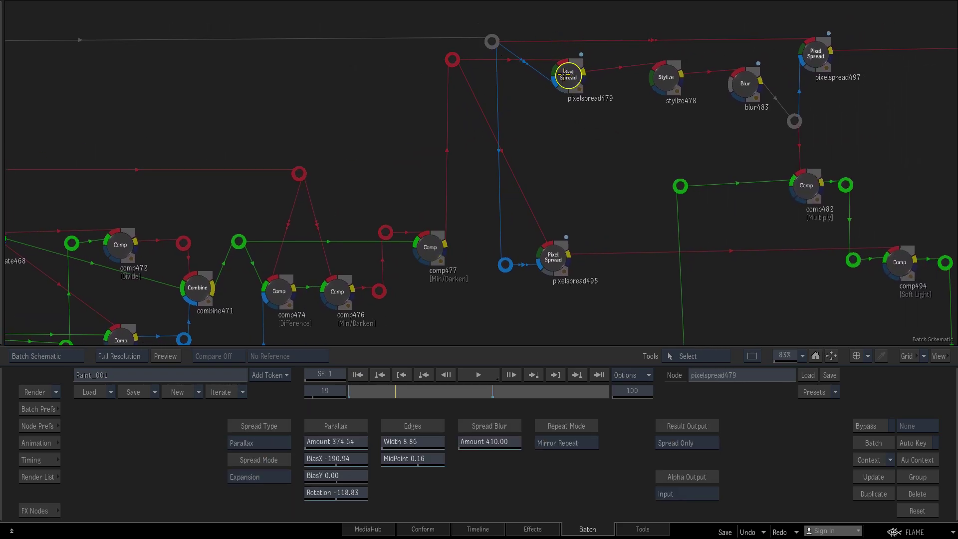
pyautogui.click(453, 59)
pyautogui.click(570, 76)
pyautogui.press('F4')
pyautogui.press('Escape')
pyautogui.press('F4')
pyautogui.keyDown('ctrl'); pyautogui.moveTo(455, 198); pyautogui.dragTo(689, 173); pyautogui.keyUp('ctrl')
pyautogui.moveTo(400, 397); pyautogui.dragTo(366, 393)
# Step: View the pixelspread495 result and scrub through its opening frames
pyautogui.press('Escape')
pyautogui.press('F4')
pyautogui.moveTo(382, 384); pyautogui.dragTo(367, 399)
pyautogui.press('F4')
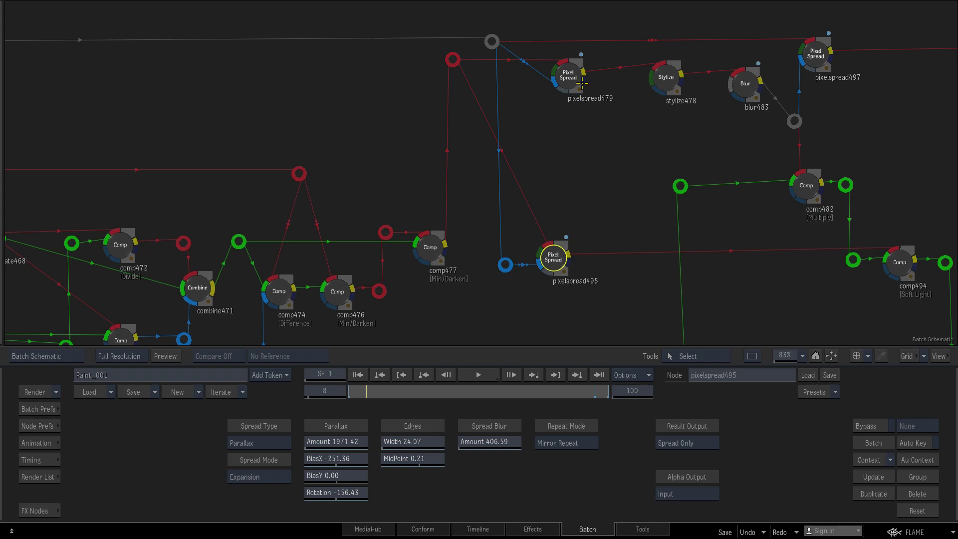
# Step: View the stylize478 brush-stroke result and scrub through its animation
pyautogui.moveTo(666, 130); pyautogui.dragTo(557, 189)
pyautogui.moveTo(557, 131); pyautogui.dragTo(556, 139)
pyautogui.press('F4')
pyautogui.moveTo(371, 390); pyautogui.dragTo(530, 390)
pyautogui.press('F4')
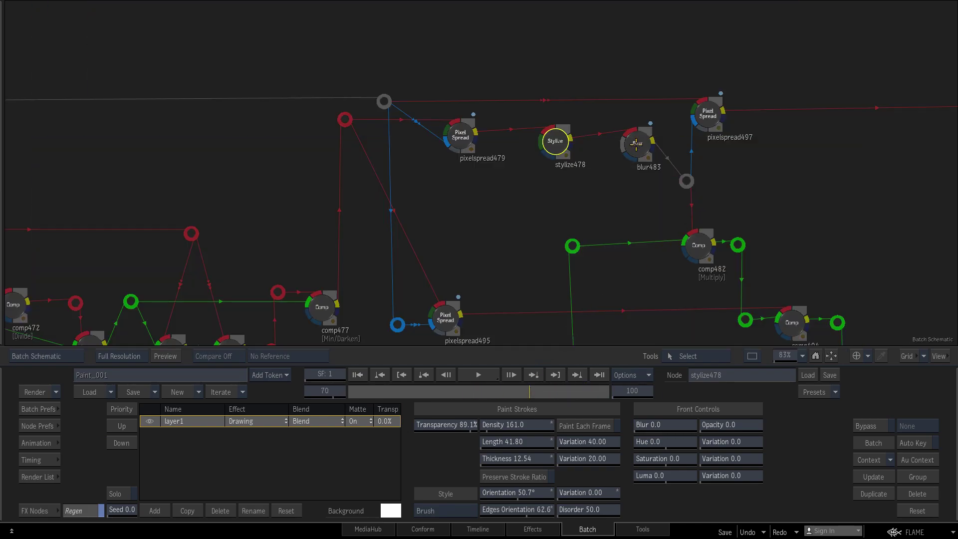
# Step: View the blur483 result and scrub through its animated blur
pyautogui.click(636, 144)
pyautogui.press('F4')
pyautogui.moveTo(415, 393); pyautogui.dragTo(593, 383)
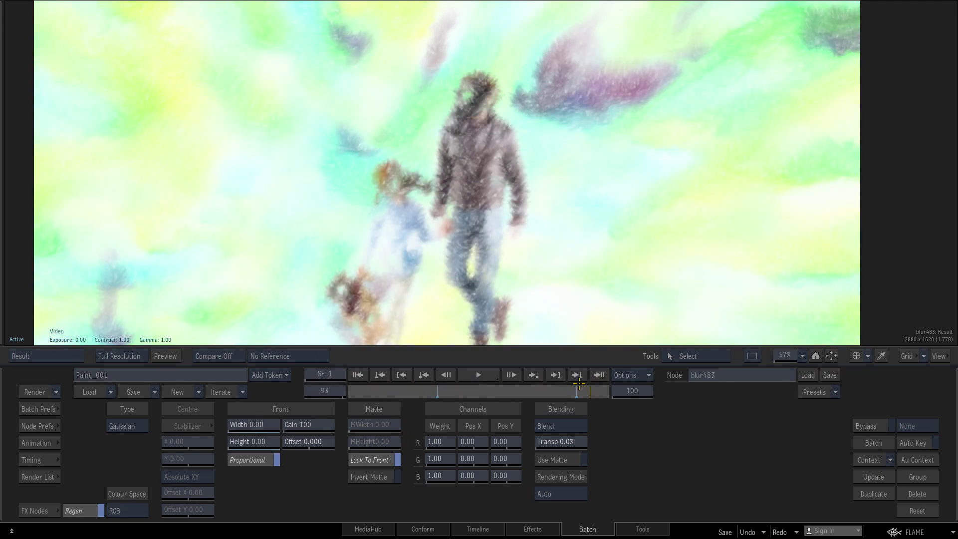
pyautogui.press('F4')
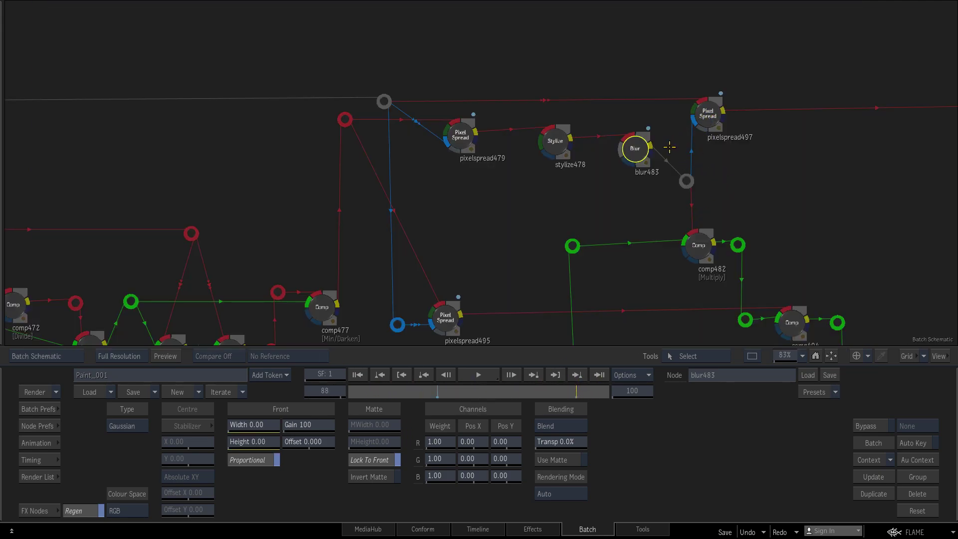
# Step: Inspect the pixelspread497 result up close while scrubbing back to the first frame
pyautogui.click(708, 114)
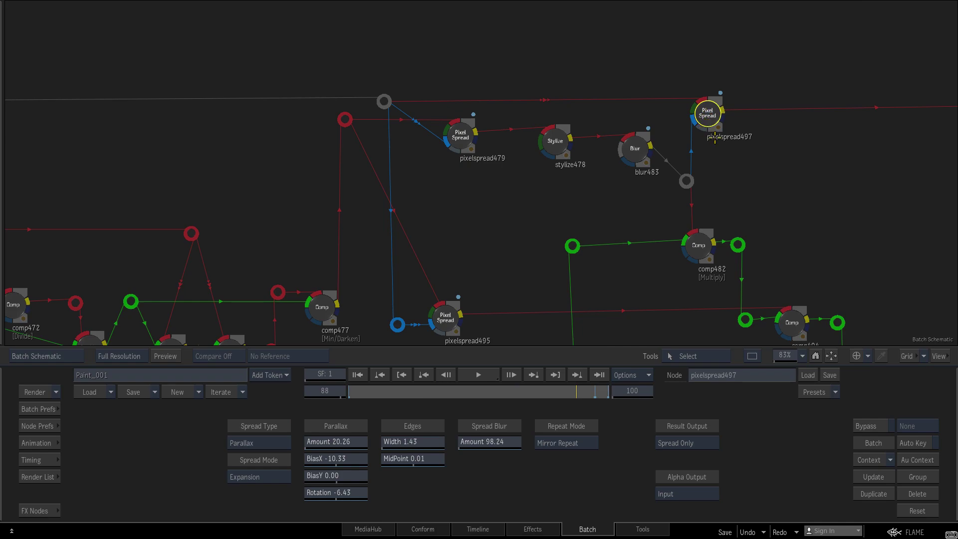
pyautogui.press('F4')
pyautogui.moveTo(373, 393)
pyautogui.mouseDown()
pyautogui.moveTo(419, 385)
pyautogui.moveTo(331, 387)
pyautogui.mouseUp()
pyautogui.keyDown('ctrl'); pyautogui.moveTo(510, 158); pyautogui.dragTo(658, 137); pyautogui.keyUp('ctrl')
pyautogui.moveTo(602, 127); pyautogui.dragTo(654, 238)
pyautogui.moveTo(355, 391)
pyautogui.mouseDown()
pyautogui.moveTo(626, 397)
pyautogui.moveTo(349, 406)
pyautogui.mouseUp()
pyautogui.press('Escape')
# Step: Return to the blur483 node and scrub its enlarged result from the early frames to frame 90
pyautogui.moveTo(753, 178); pyautogui.dragTo(710, 146)
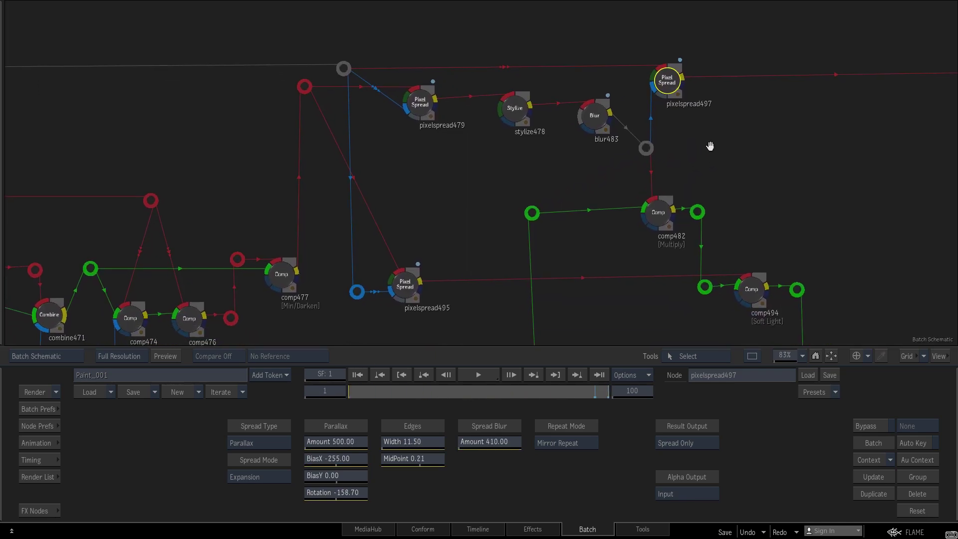
pyautogui.click(593, 116)
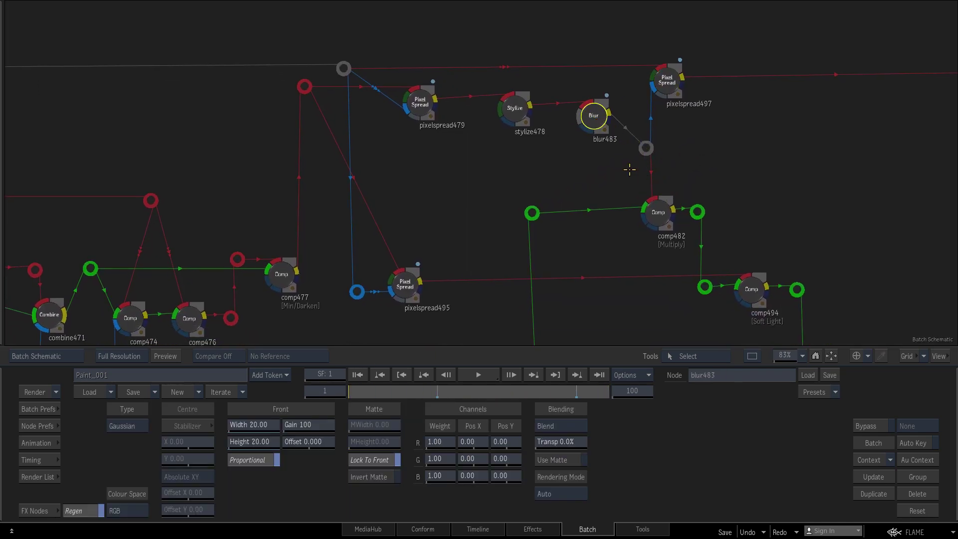
pyautogui.press('`')
pyautogui.moveTo(432, 393)
pyautogui.mouseDown()
pyautogui.moveTo(333, 389)
pyautogui.moveTo(564, 389)
pyautogui.moveTo(595, 380)
pyautogui.moveTo(581, 381)
pyautogui.mouseUp()
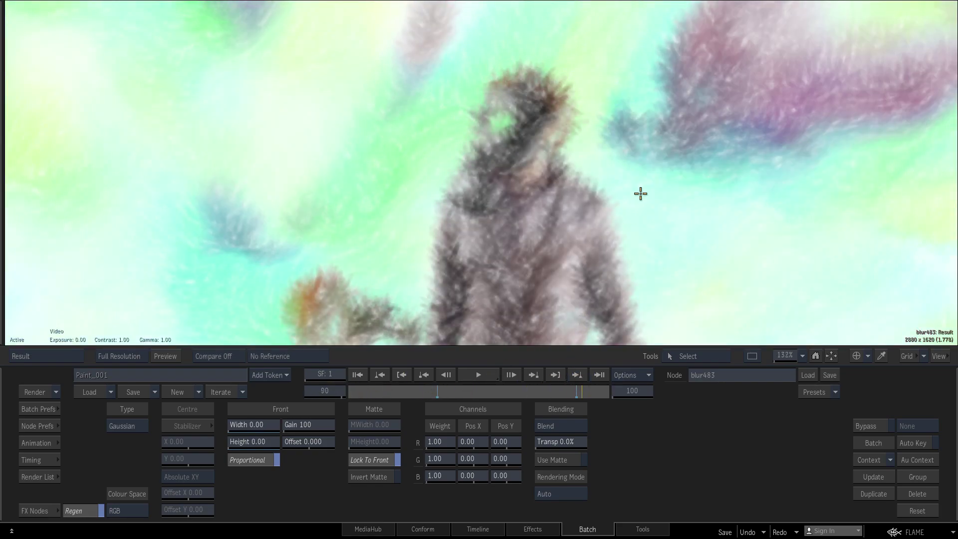
pyautogui.press('`')
# Step: View the result of the comp482 Multiply node
pyautogui.moveTo(650, 246); pyautogui.dragTo(647, 135)
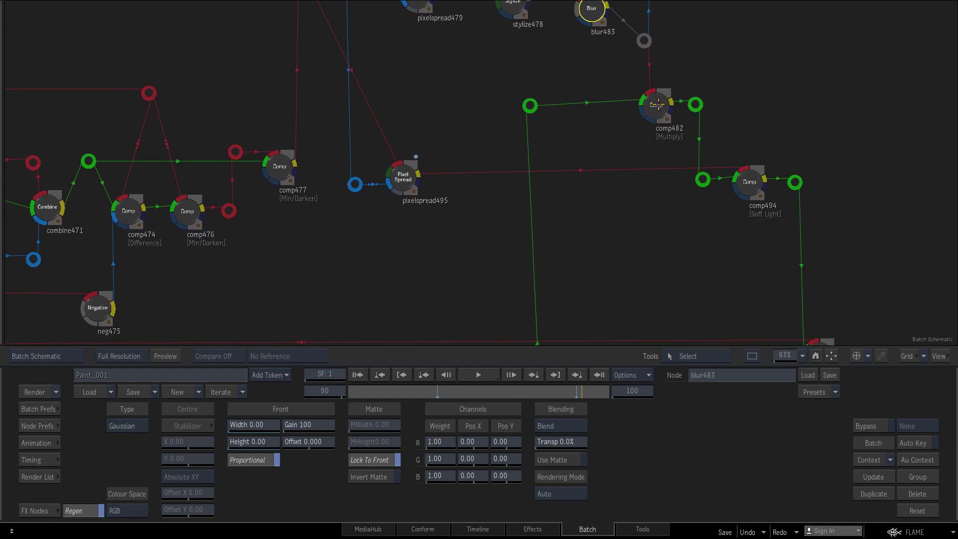
pyautogui.click(657, 104)
pyautogui.press('F4')
pyautogui.press('Escape')
# Step: Find the text481 title branch and scrub through the comp484 Multiply result with the whole frame in view
pyautogui.moveTo(646, 231); pyautogui.dragTo(660, 102)
pyautogui.moveTo(678, 226); pyautogui.dragTo(688, 151)
pyautogui.moveTo(688, 151); pyautogui.dragTo(708, 261, button='middle')
pyautogui.click(181, 211)
pyautogui.moveTo(678, 19); pyautogui.dragTo(519, 138)
pyautogui.moveTo(593, 130); pyautogui.dragTo(491, 145)
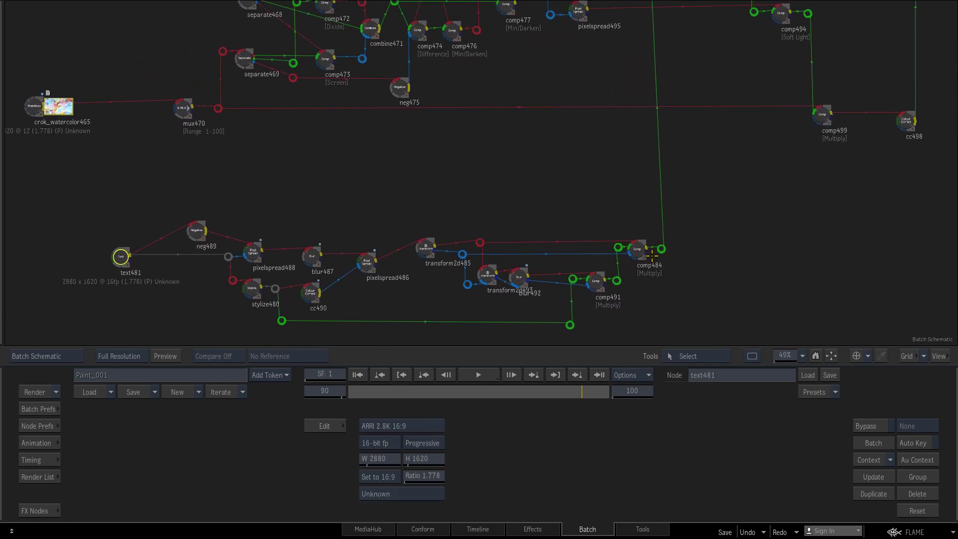
pyautogui.click(636, 252)
pyautogui.press('`')
pyautogui.scroll(-10, 690, 137)
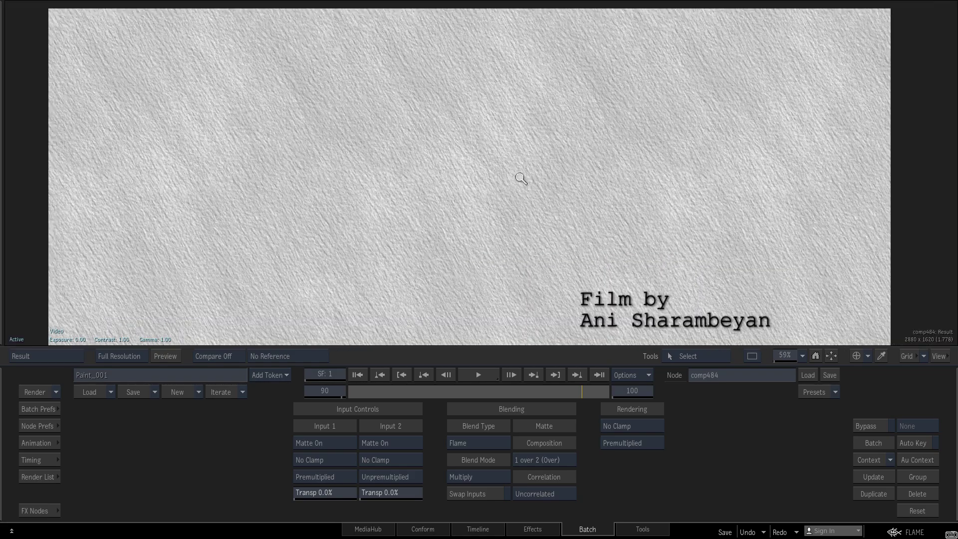
pyautogui.scroll(-3, 516, 163)
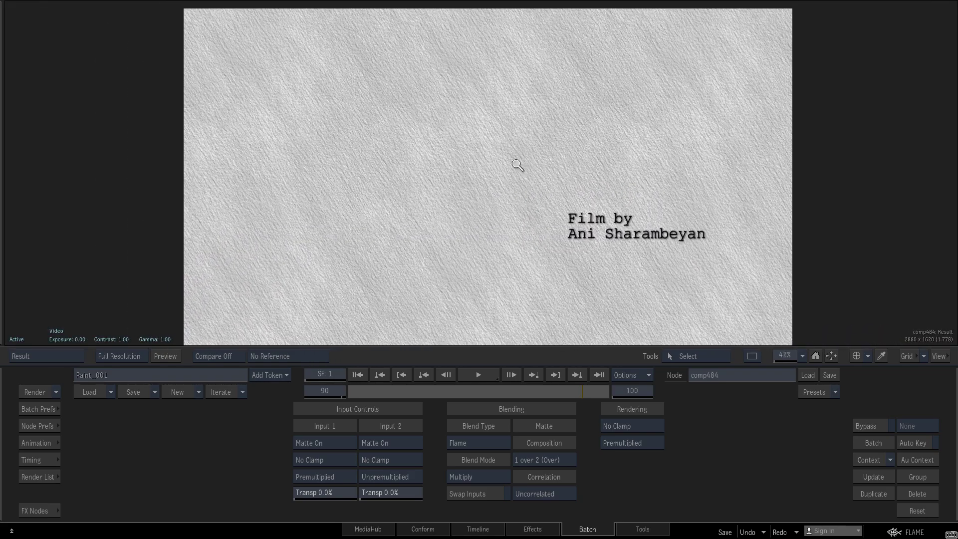
pyautogui.moveTo(371, 390); pyautogui.dragTo(419, 390)
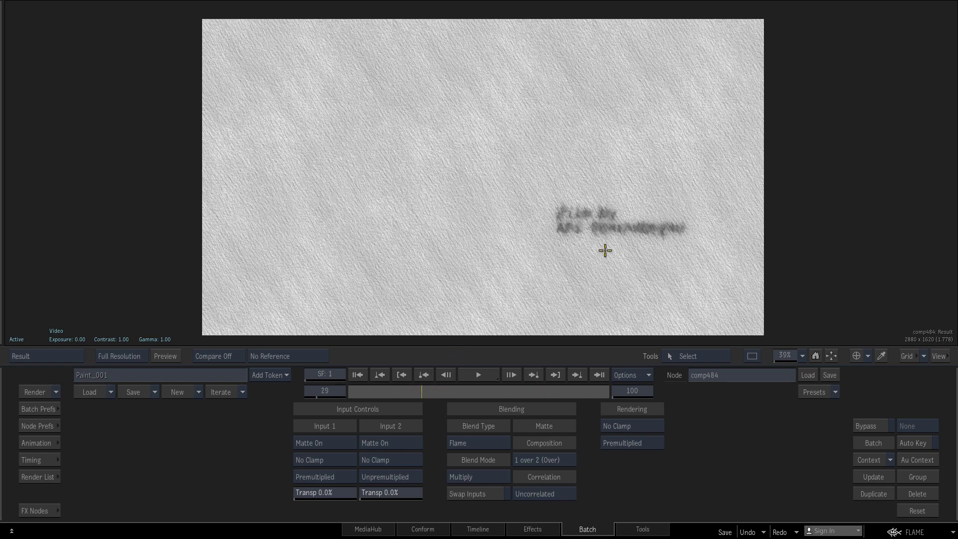
# Step: View the result of the neg489 node in the text481 title branch
pyautogui.press('Escape')
pyautogui.click(205, 234)
pyautogui.press('F4')
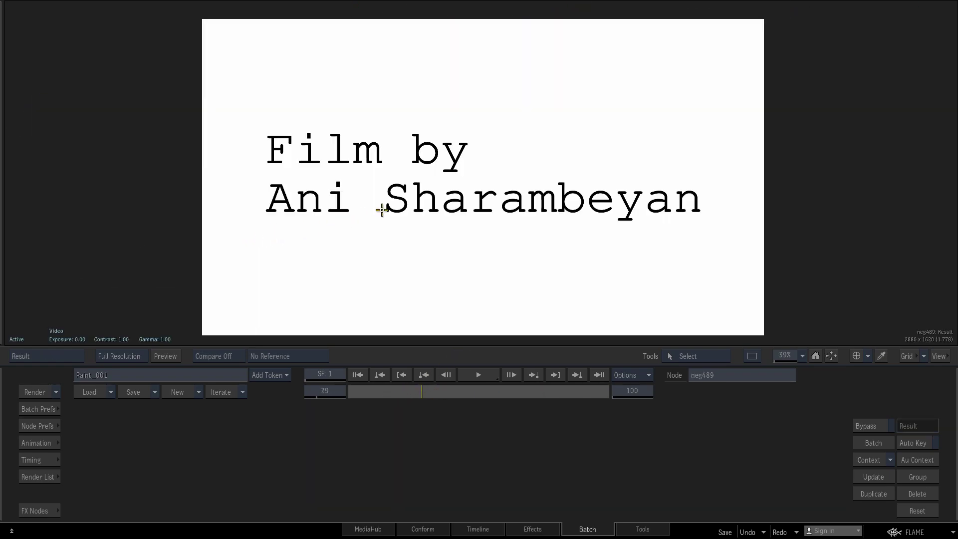
pyautogui.press('F4')
pyautogui.click(121, 257)
pyautogui.press('F4')
pyautogui.press('F4')
# Step: View the pixelspread488 result and scrub it to frame 28
pyautogui.click(254, 253)
pyautogui.press('F4')
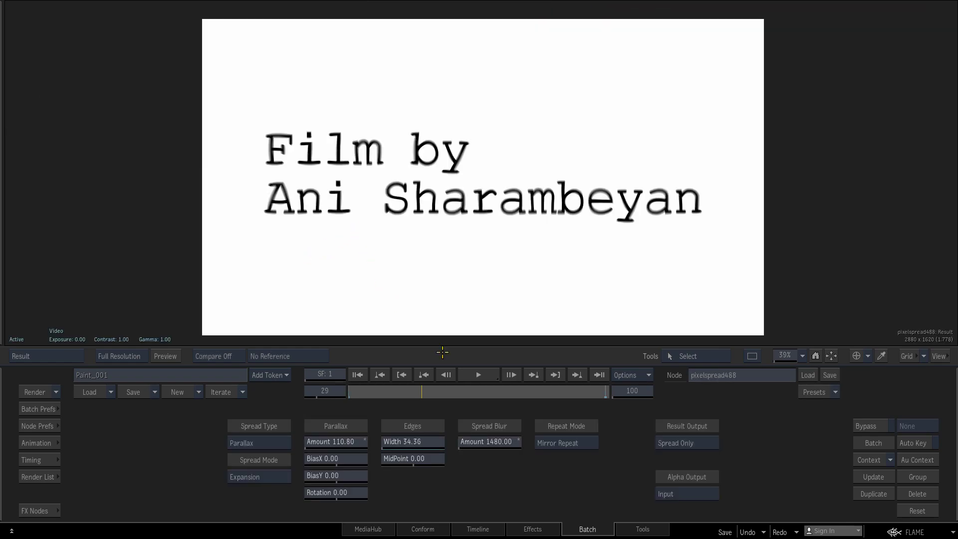
pyautogui.moveTo(424, 391); pyautogui.dragTo(413, 358)
pyautogui.press('F4')
# Step: Check the range of the mux500 output node and set the Batch duration to 125 frames
pyautogui.moveTo(473, 166); pyautogui.dragTo(617, 197, button='middle')
pyautogui.moveTo(308, 154); pyautogui.dragTo(340, 285, button='middle')
pyautogui.moveTo(327, 202); pyautogui.dragTo(289, 128, button='middle')
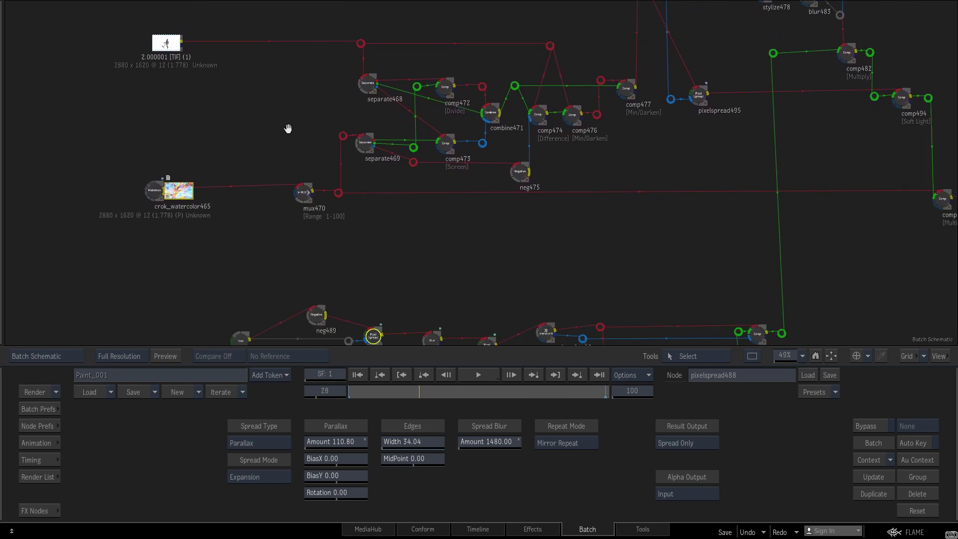
pyautogui.moveTo(392, 242); pyautogui.dragTo(384, 231, button='middle')
pyautogui.moveTo(578, 262)
pyautogui.mouseDown(button='middle')
pyautogui.moveTo(406, 216)
pyautogui.moveTo(197, 205)
pyautogui.mouseUp(button='middle')
pyautogui.moveTo(567, 240); pyautogui.dragTo(561, 253, button='middle')
pyautogui.click(630, 390)
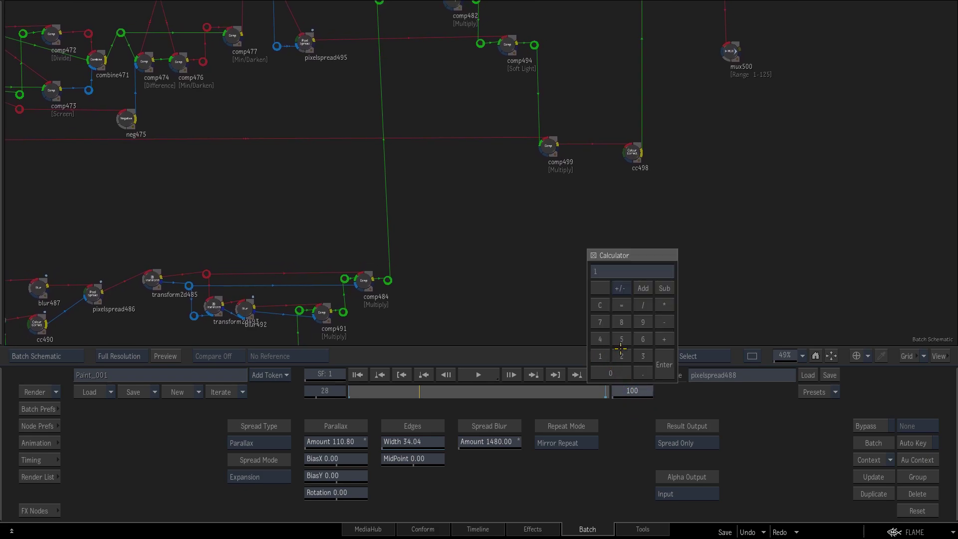
pyautogui.click(668, 359)
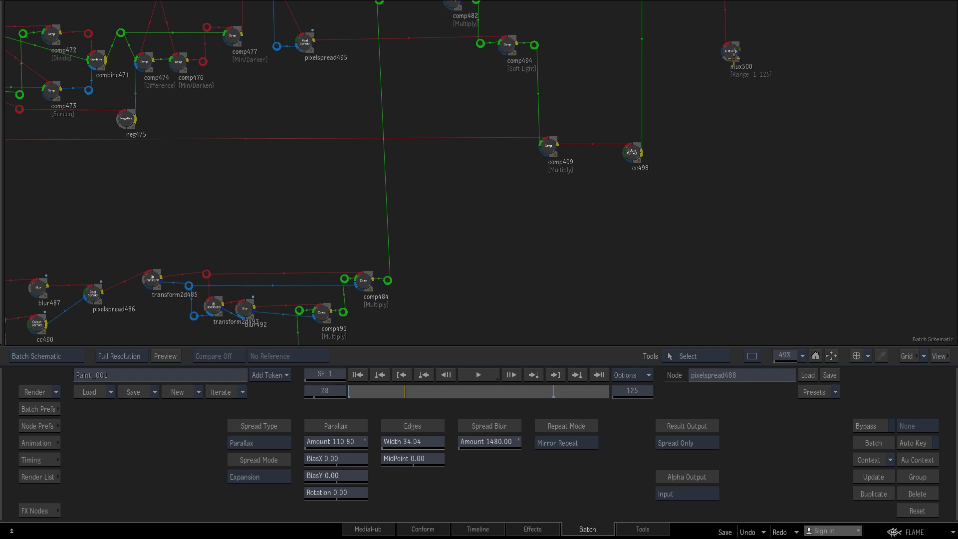
# Step: View the pixelspread488 result again and scrub it back to frame 1
pyautogui.moveTo(544, 263); pyautogui.dragTo(475, 207, button='middle')
pyautogui.doubleClick(329, 228)
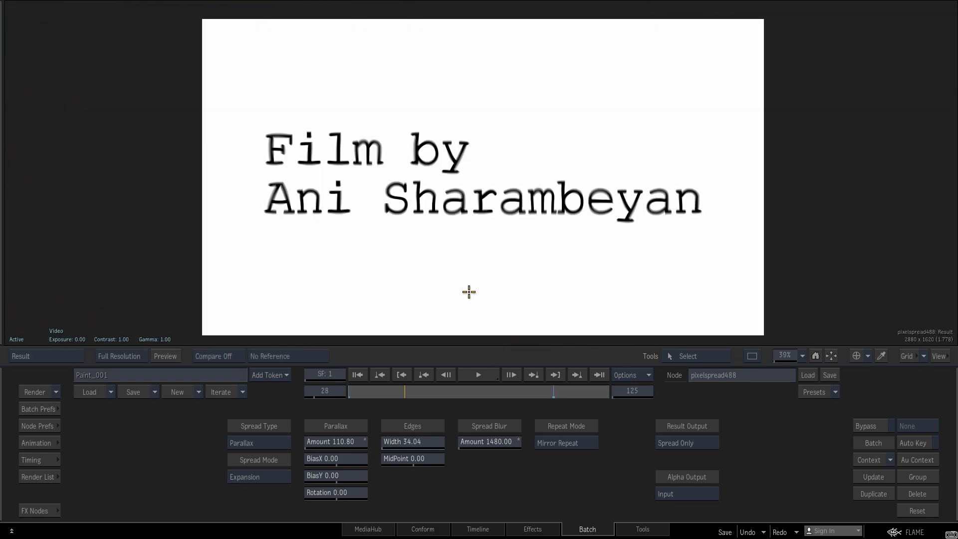
pyautogui.moveTo(442, 390); pyautogui.dragTo(343, 391)
pyautogui.press('Escape')
# Step: Check the blur487 settings and view the results of the cc490 and stylize480 paper texture nodes
pyautogui.click(440, 240)
pyautogui.doubleClick(388, 232)
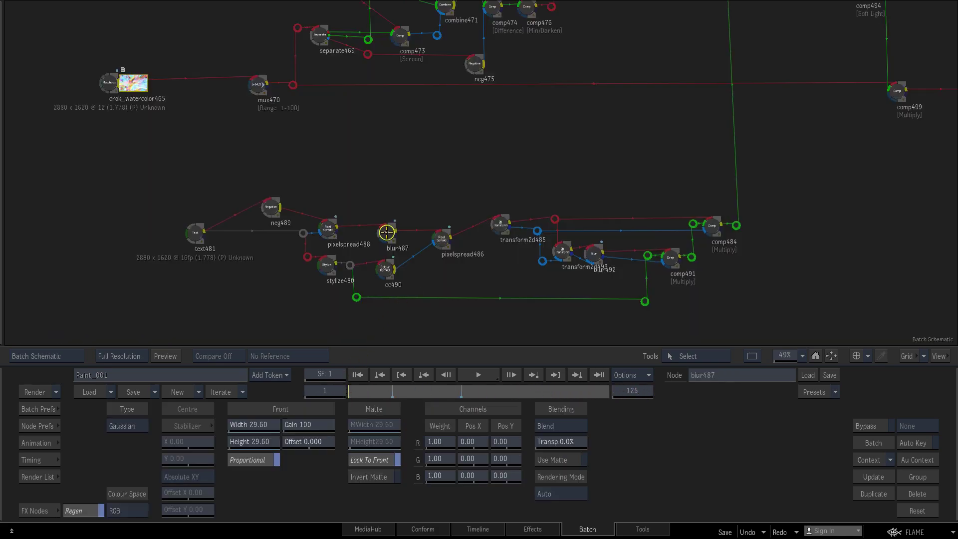
pyautogui.press('F4')
pyautogui.doubleClick(392, 285)
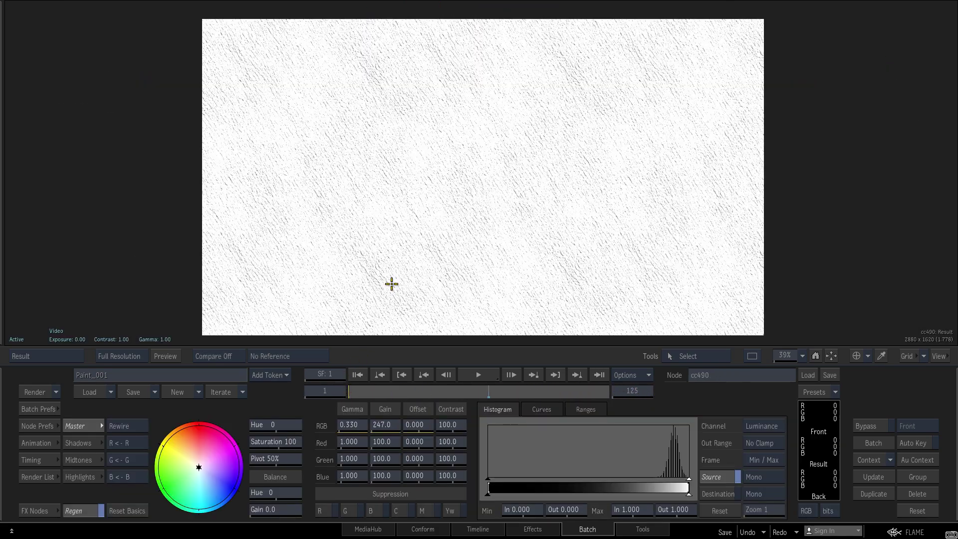
pyautogui.press('F4')
pyautogui.doubleClick(330, 265)
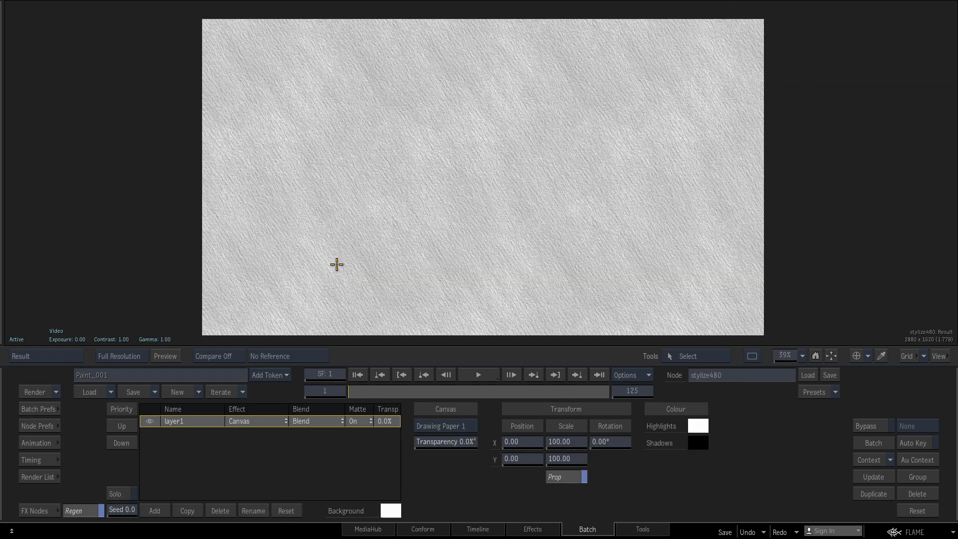
pyautogui.press('F4')
# Step: View the pixelspread486 result on the title and scrub it from frame 1 to frame 77
pyautogui.doubleClick(451, 237)
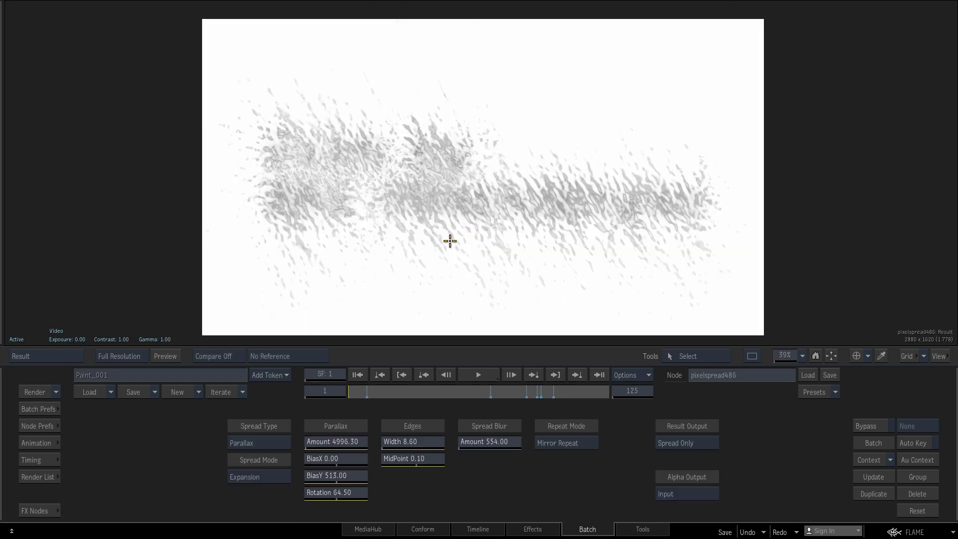
pyautogui.moveTo(379, 391); pyautogui.dragTo(508, 391)
pyautogui.press('F4')
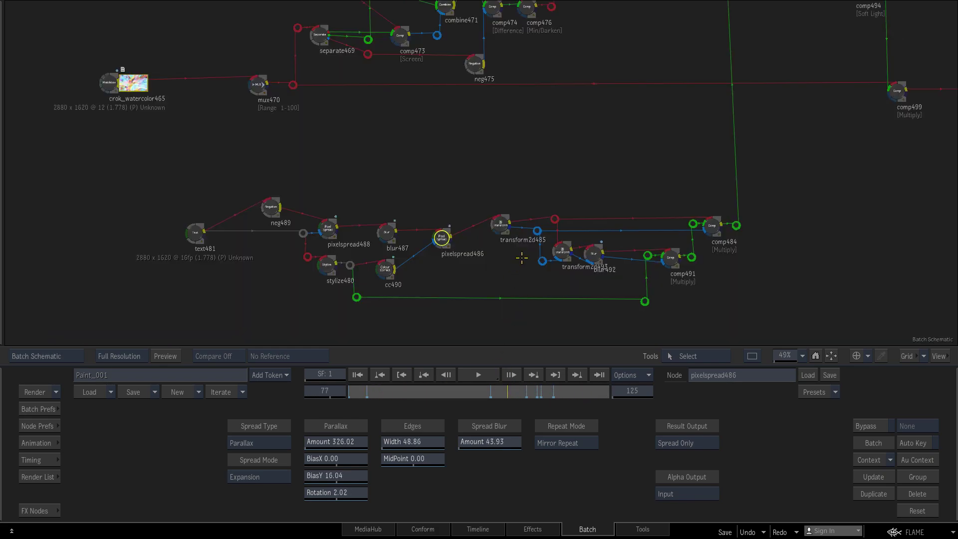
# Step: View the transform2d485 result and scrub through the repositioned title
pyautogui.doubleClick(500, 224)
pyautogui.moveTo(462, 389); pyautogui.dragTo(507, 390)
pyautogui.press('F4')
# Step: Scrub through the blur492 result, then through the comp491 Multiply result of the title over paper
pyautogui.click(592, 254)
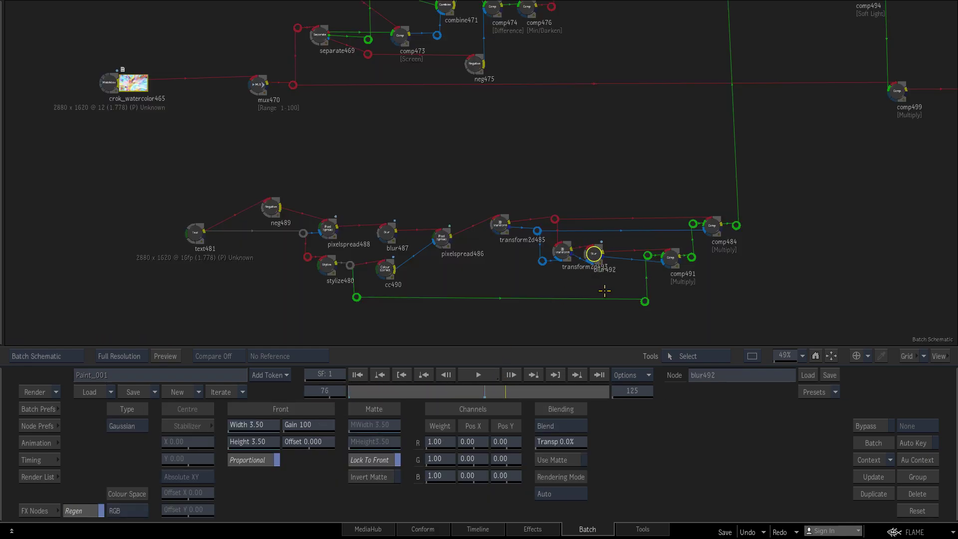
pyautogui.press('F4')
pyautogui.moveTo(531, 390)
pyautogui.mouseDown()
pyautogui.moveTo(369, 394)
pyautogui.moveTo(527, 394)
pyautogui.mouseUp()
pyautogui.press('F4')
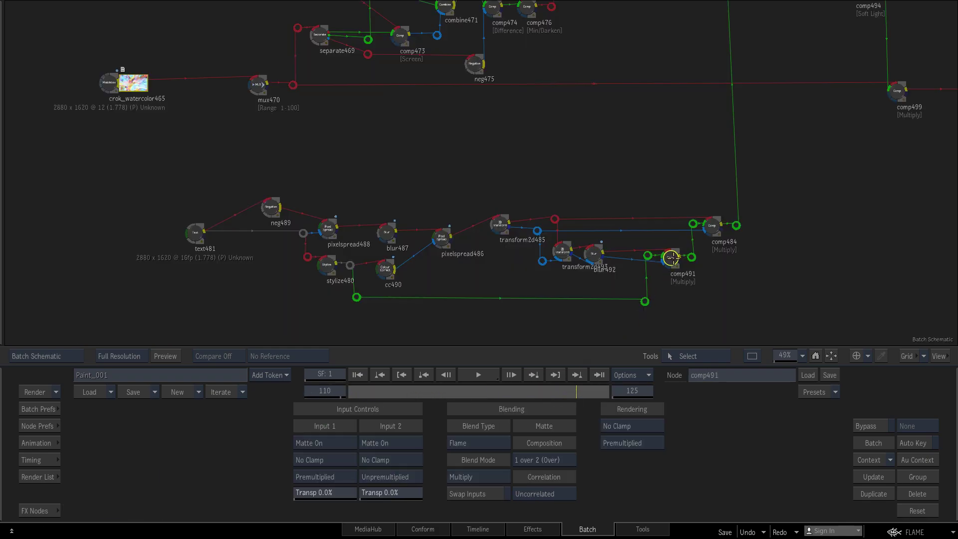
pyautogui.click(673, 257)
pyautogui.press('F4')
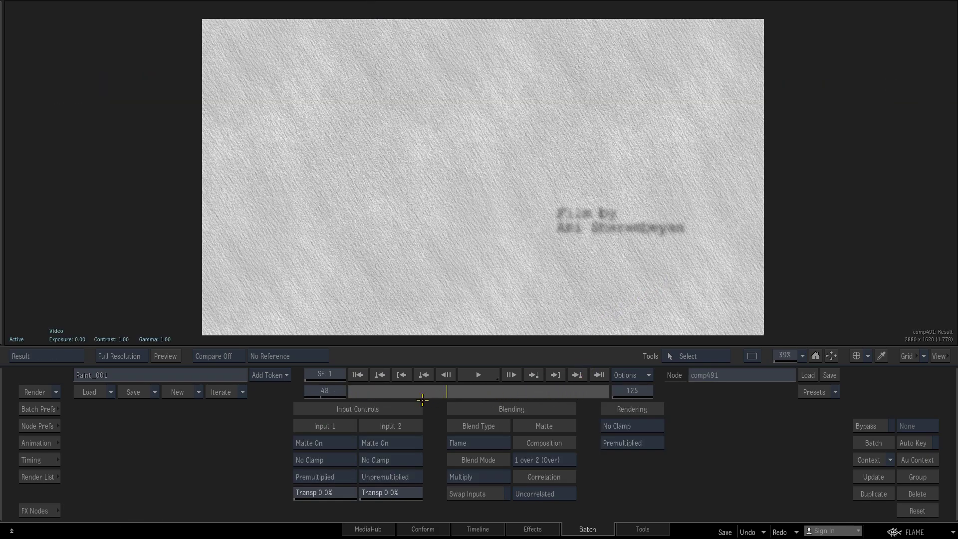
pyautogui.press('F4')
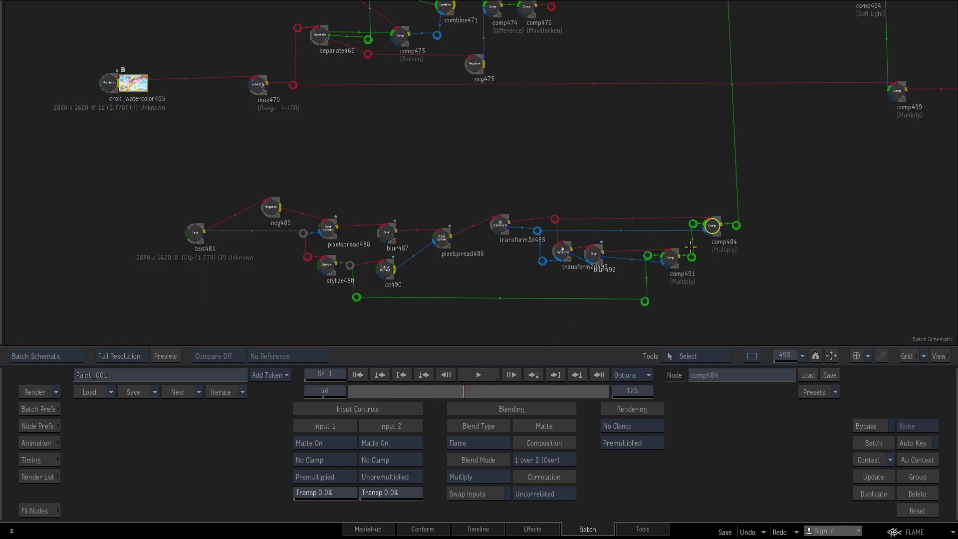
# Step: View the comp484 Multiply result and scrub through the title animation on paper
pyautogui.press('F4')
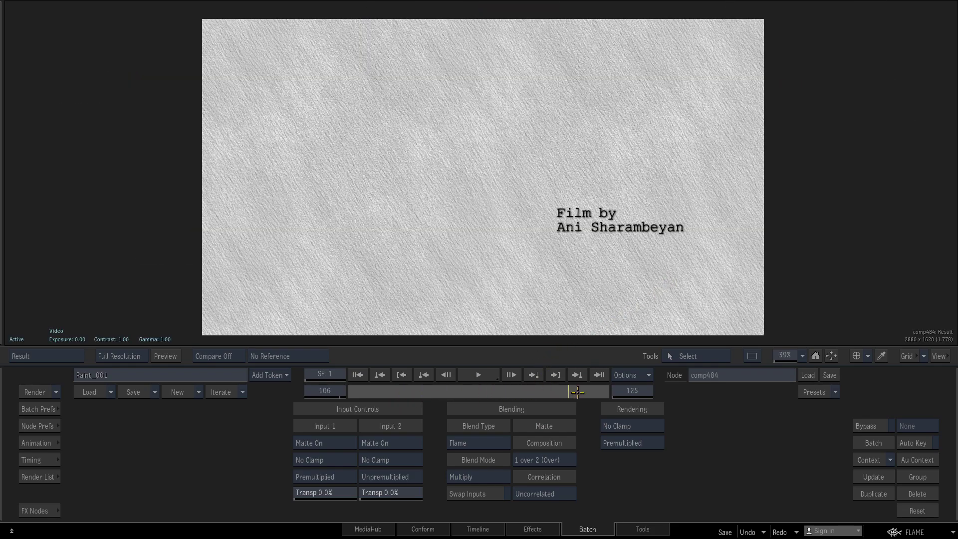
pyautogui.moveTo(567, 393); pyautogui.dragTo(493, 390)
pyautogui.press('Escape')
# Step: View the comp482 Multiply result and scrub it to frame 111
pyautogui.moveTo(776, 159); pyautogui.dragTo(684, 286)
pyautogui.moveTo(657, 167); pyautogui.dragTo(558, 272)
pyautogui.click(601, 185)
pyautogui.press('`')
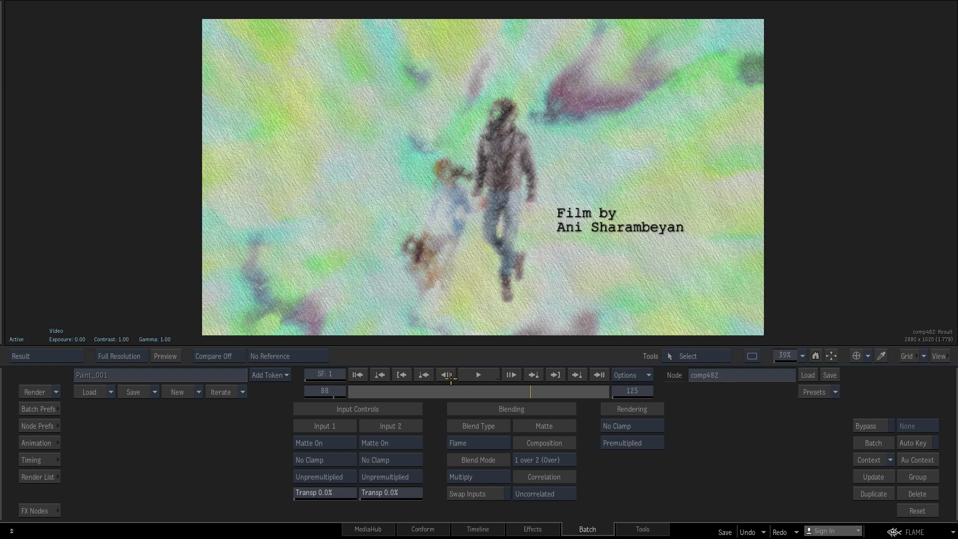
pyautogui.moveTo(378, 395); pyautogui.dragTo(580, 384)
pyautogui.press('Escape')
# Step: View the comp499 Multiply result, then scrub its mux470 watercolour source to frame 113
pyautogui.moveTo(663, 270); pyautogui.dragTo(603, 134)
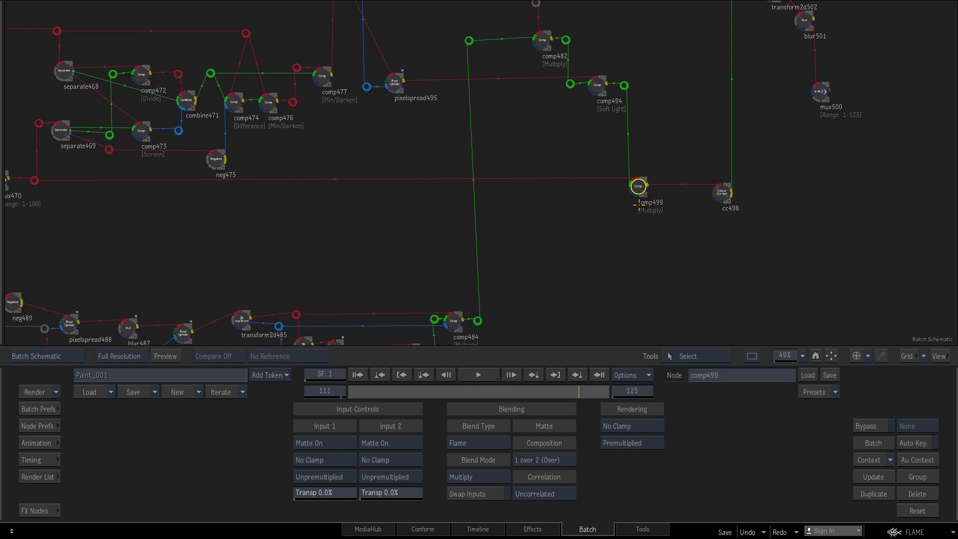
pyautogui.press('Tab')
pyautogui.press('Tab')
pyautogui.moveTo(252, 224); pyautogui.dragTo(538, 227)
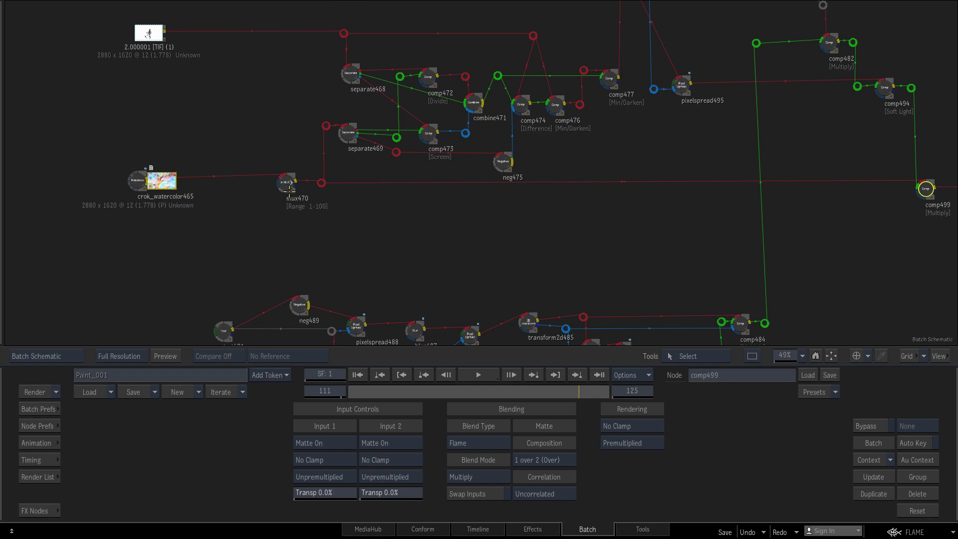
pyautogui.click(289, 189)
pyautogui.press('Tab')
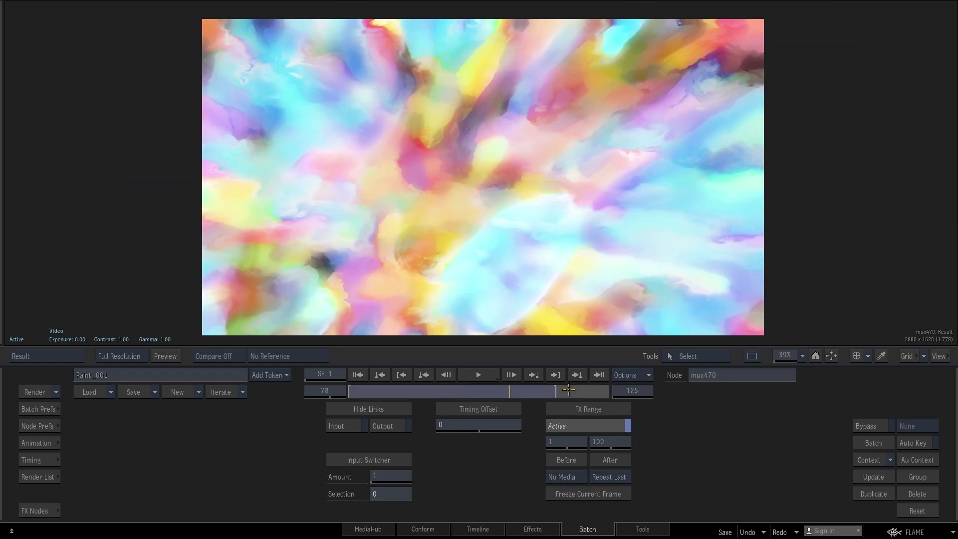
pyautogui.press('Tab')
# Step: Return to the comp499 Multiply node and scrub its result to frame 25
pyautogui.moveTo(843, 262); pyautogui.dragTo(507, 228, button='middle')
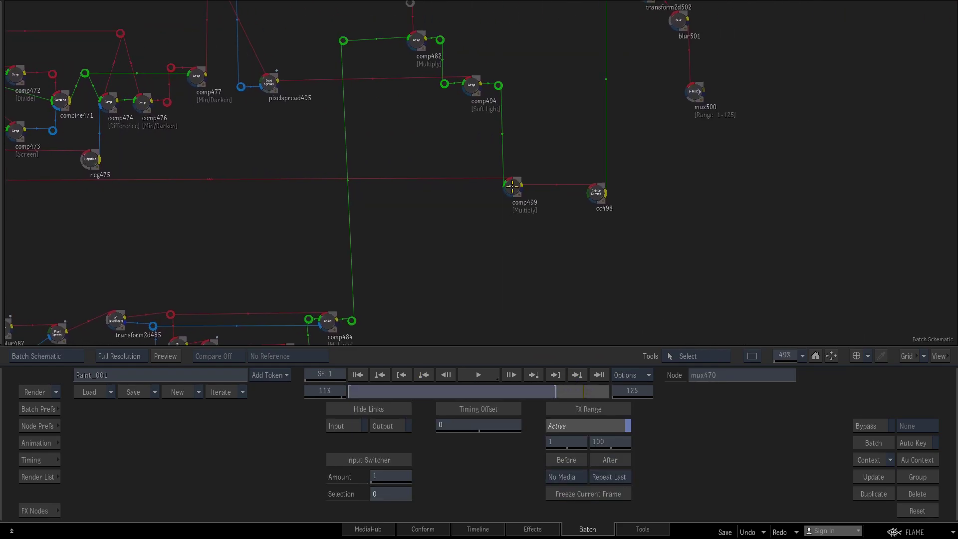
pyautogui.click(512, 186)
pyautogui.press('Tab')
pyautogui.moveTo(421, 390); pyautogui.dragTo(398, 391)
pyautogui.press('Escape')
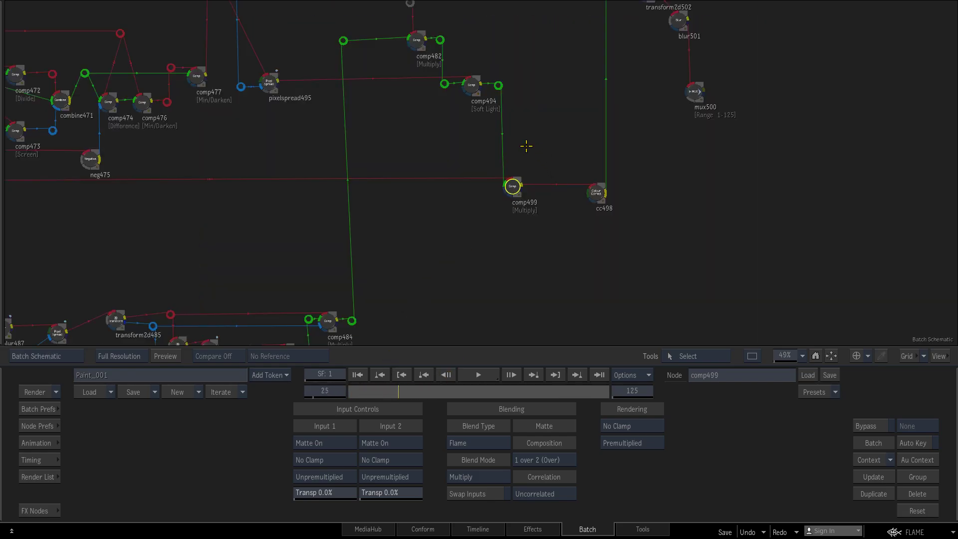
# Step: Compare the comp494 Soft Light result with comp499 and scrub the comp499 result to frame 86
pyautogui.click(475, 85)
pyautogui.press('Tab')
pyautogui.press('Tab')
pyautogui.click(512, 186)
pyautogui.press('Tab')
pyautogui.moveTo(373, 389); pyautogui.dragTo(526, 391)
pyautogui.press('Tab')
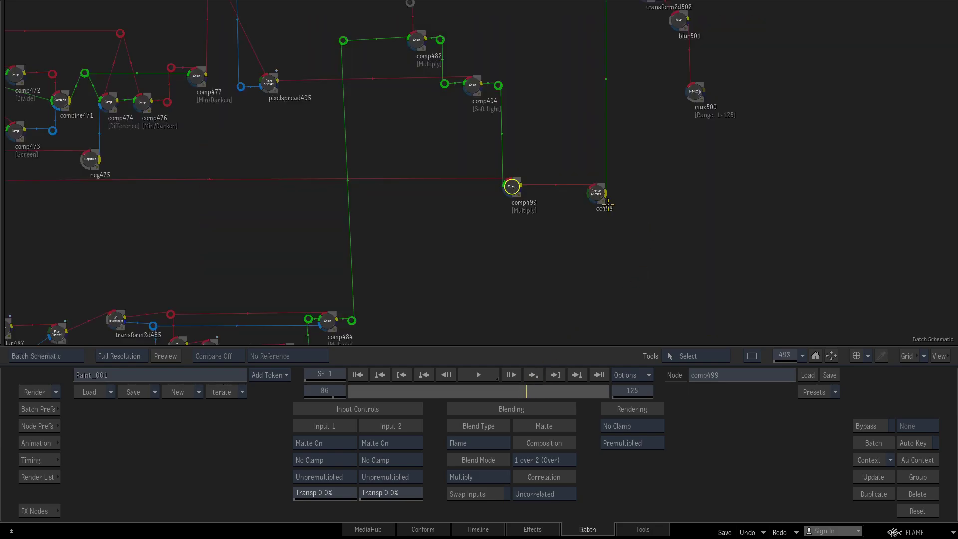
# Step: Scrub the cc498 colour correction result to frame 98 and compare it with the node bypassed
pyautogui.moveTo(608, 205); pyautogui.dragTo(584, 248)
pyautogui.click(573, 247)
pyautogui.press('F4')
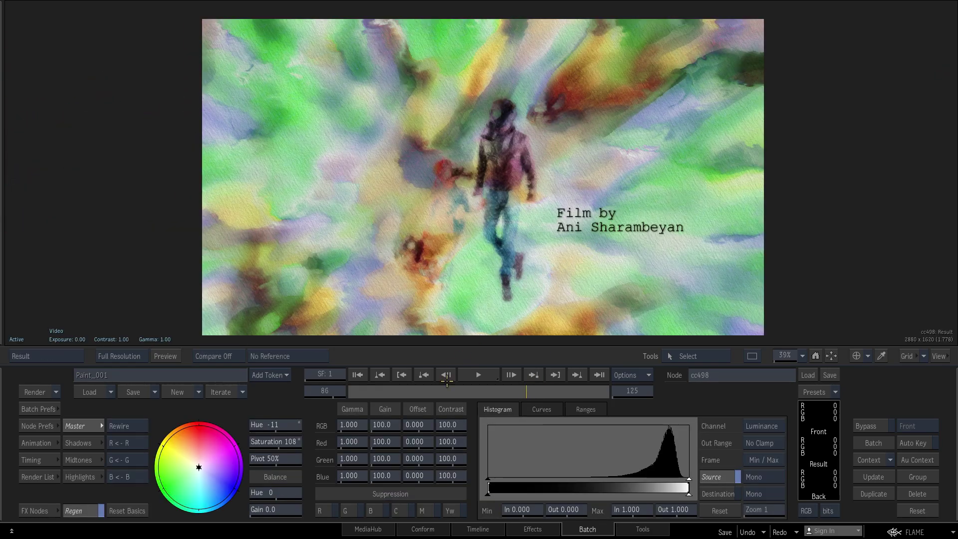
pyautogui.moveTo(430, 389); pyautogui.dragTo(552, 391)
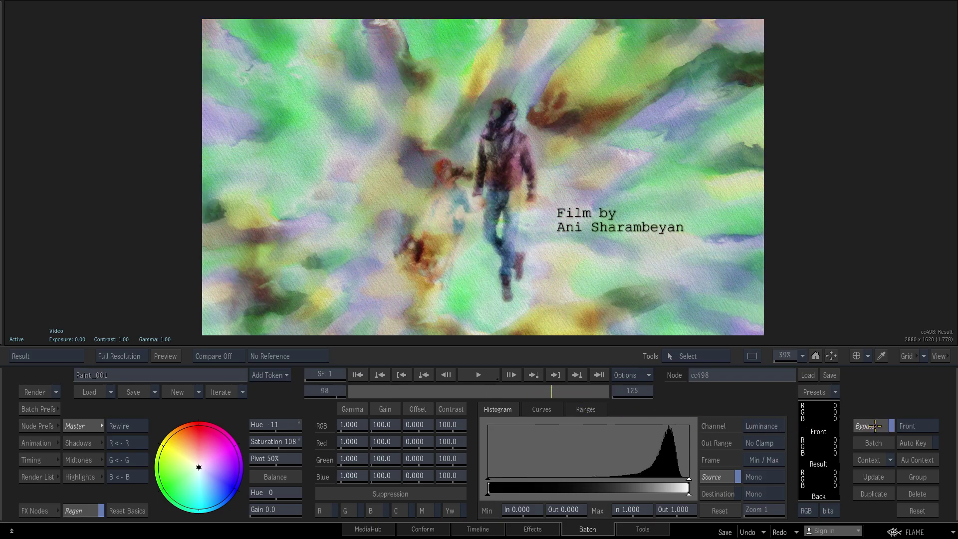
pyautogui.press('`')
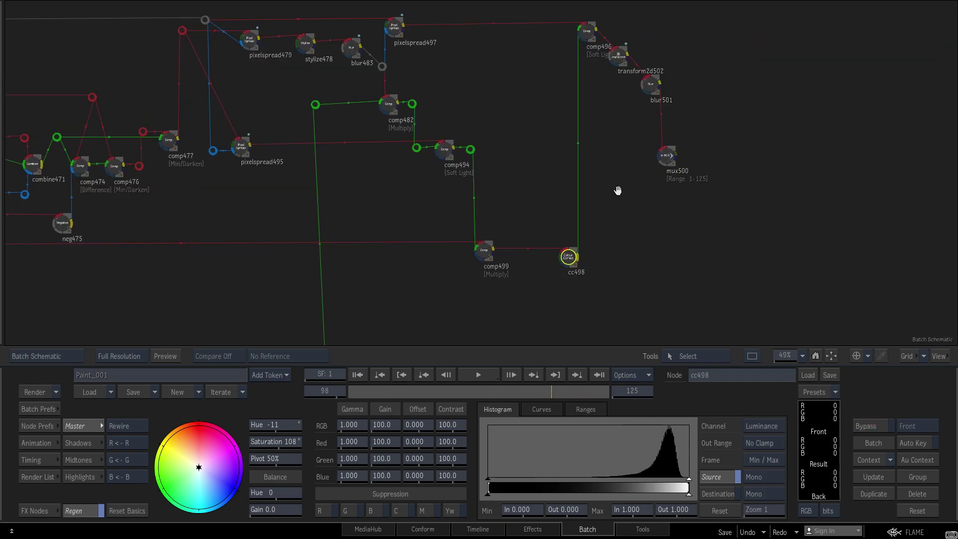
# Step: View the comp496 Soft Light result and scrub through the whole range, ending at frame 24
pyautogui.click(581, 144)
pyautogui.press('`')
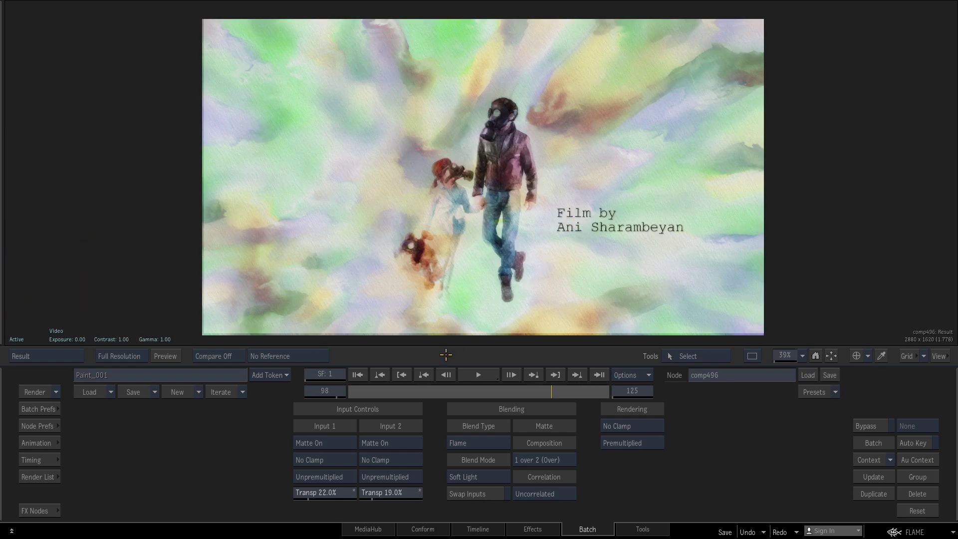
pyautogui.moveTo(369, 393); pyautogui.dragTo(588, 392)
pyautogui.moveTo(526, 393); pyautogui.dragTo(396, 393)
pyautogui.press('Escape')
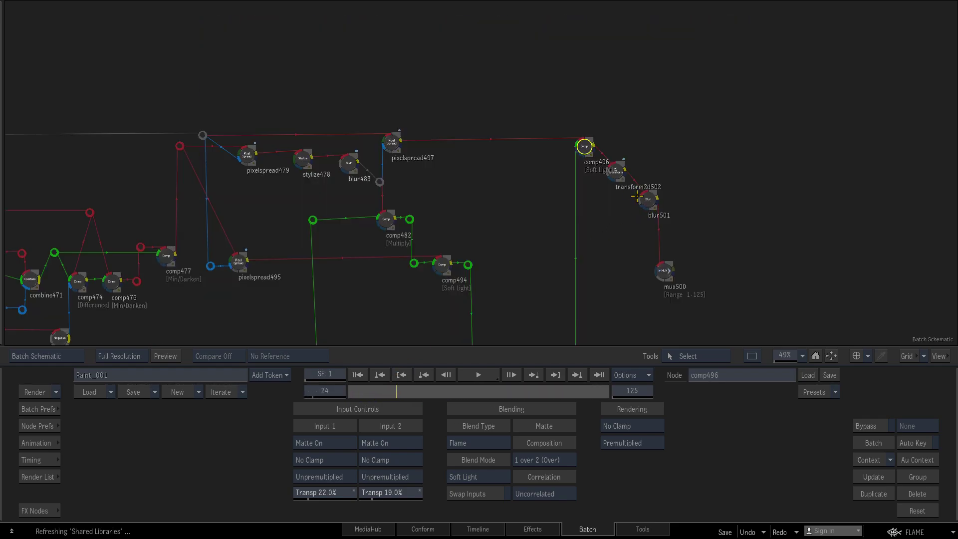
# Step: View the results and settings of the transform2d502 and blur501 nodes at frame 24
pyautogui.click(617, 171)
pyautogui.press('F4')
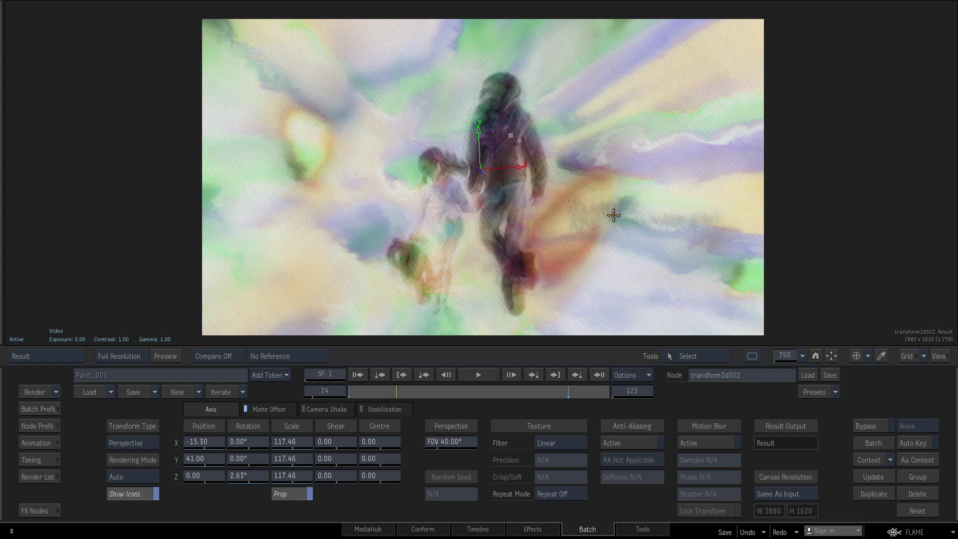
pyautogui.press('F4')
pyautogui.click(647, 198)
pyautogui.press('F4')
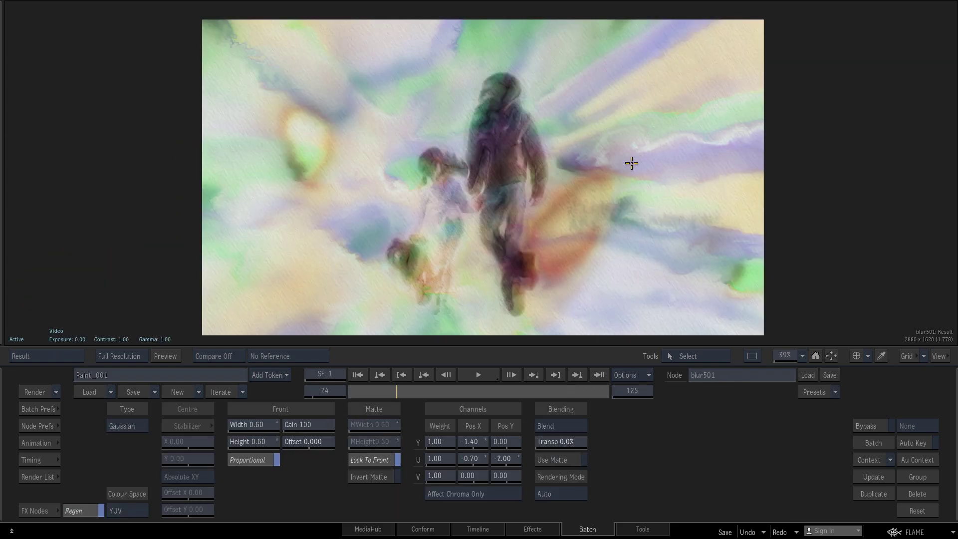
pyautogui.press('F4')
# Step: View the final mux500 result and play it from the first frame in an enlarged viewer
pyautogui.click(664, 271)
pyautogui.press('F4')
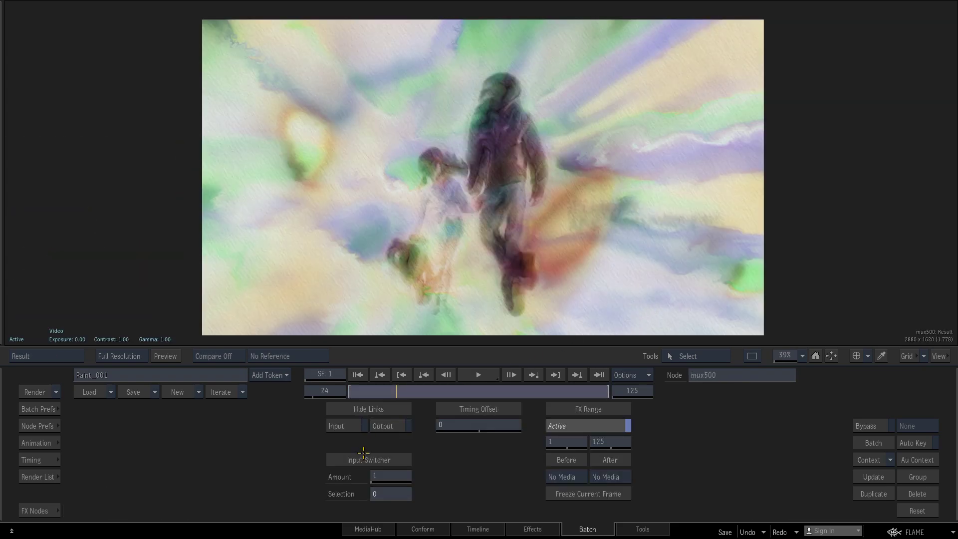
pyautogui.click(366, 375)
pyautogui.click(478, 375)
pyautogui.moveTo(515, 537)
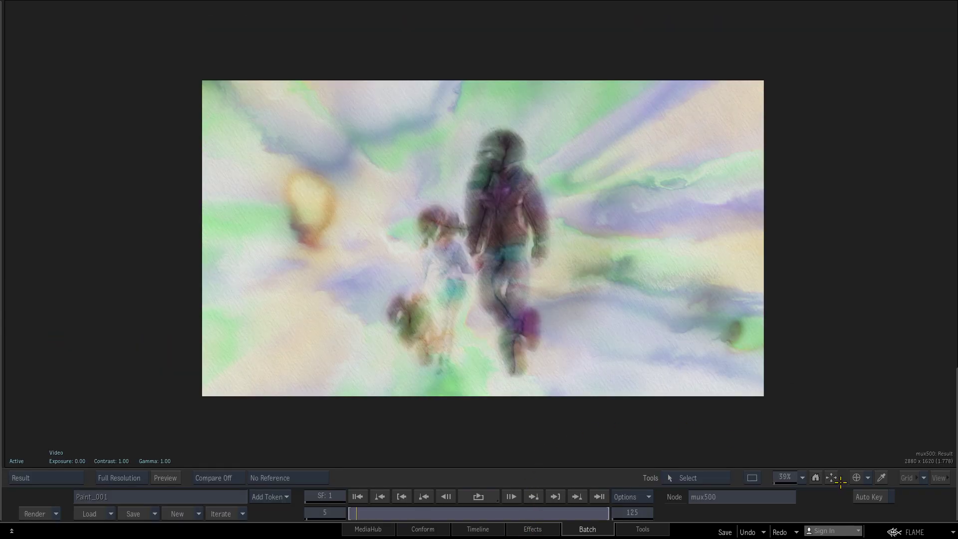